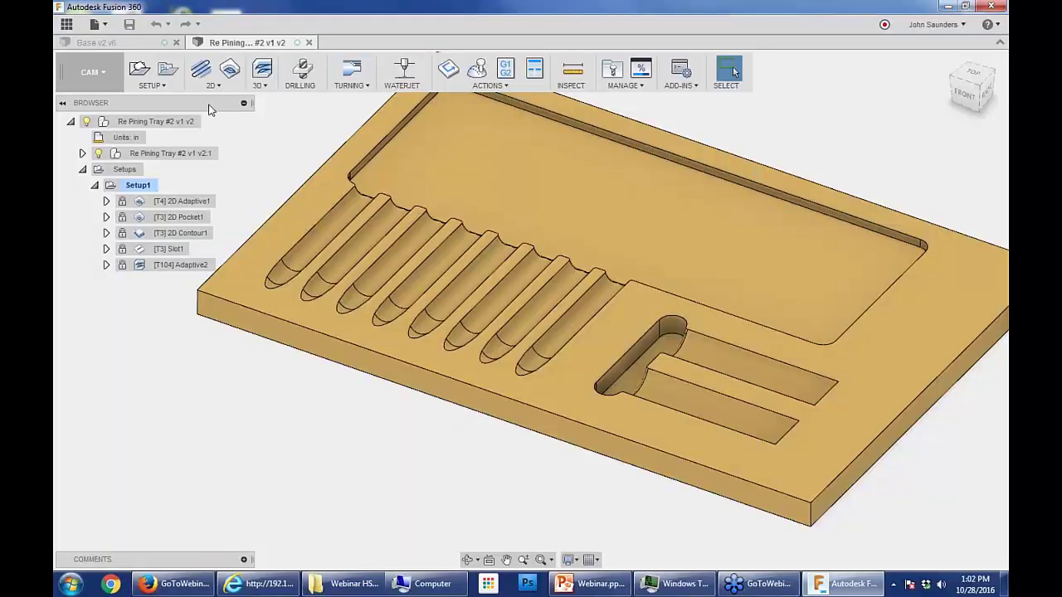
Step: Bring up the Base v2 v6 document and orbit around the part
{"action": "left_click", "coordinate": [133, 44]}
{"action": "middle_click_drag", "start_coordinate": [543, 180], "coordinate": [517, 303], "text": "shift"}
Step: Switch to PowerPoint and present the Webinar.pptx slide show from the first slide
{"action": "left_click", "coordinate": [585, 591]}
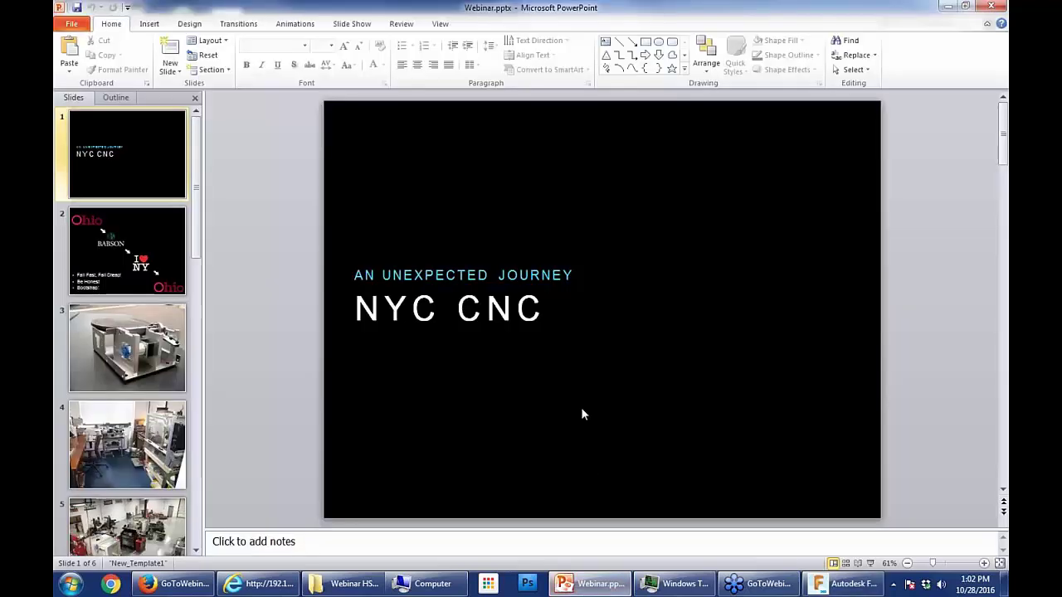
{"action": "key", "text": "F5"}
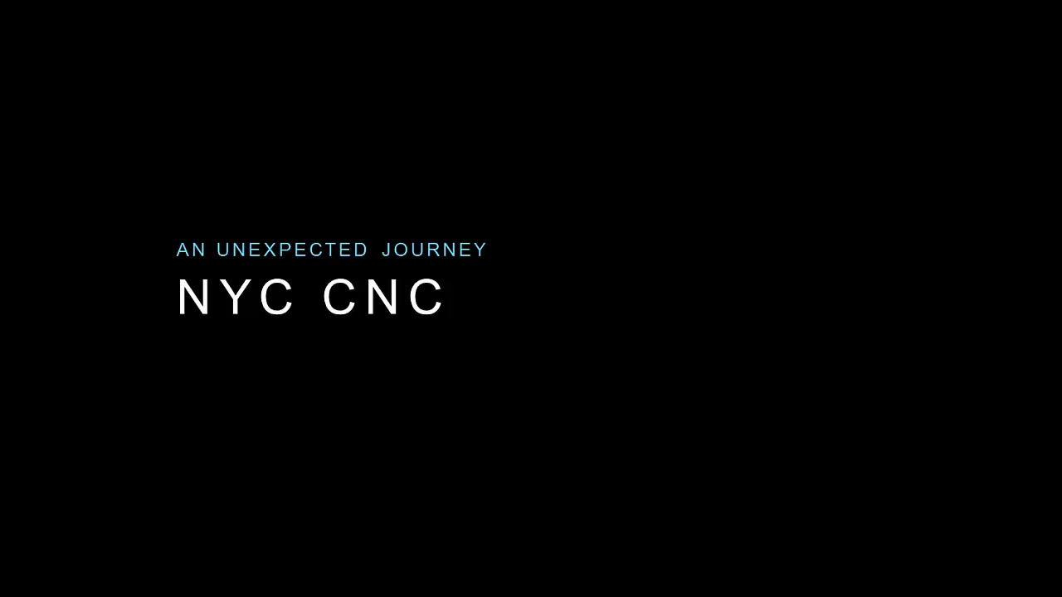
{"action": "key", "text": "Right"}
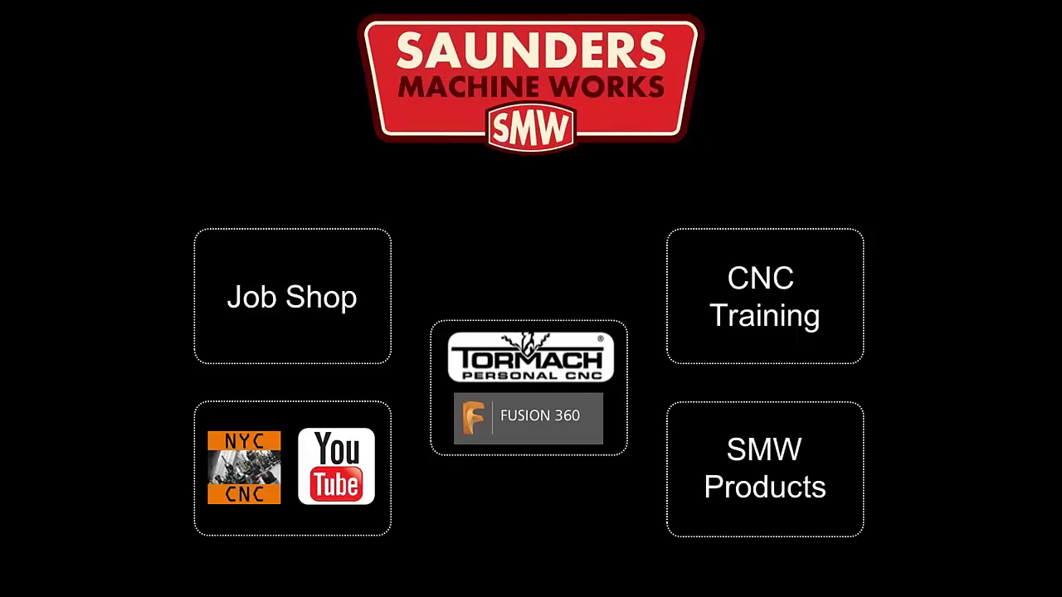
{"action": "key", "text": "Right"}
{"action": "key", "text": "Left"}
Step: Switch back to Fusion 360 and examine the Base part's bosses, slots and inner pocket
{"action": "key", "text": "alt+Tab"}
{"action": "key", "text": "alt+Tab"}
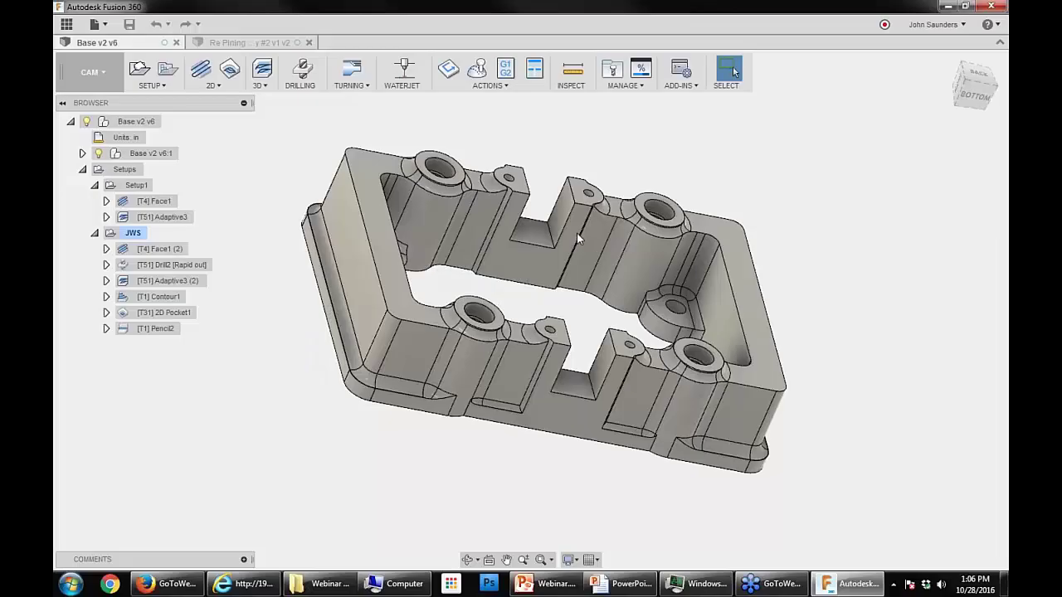
{"action": "middle_click_drag", "start_coordinate": [593, 301], "coordinate": [533, 178], "text": "shift"}
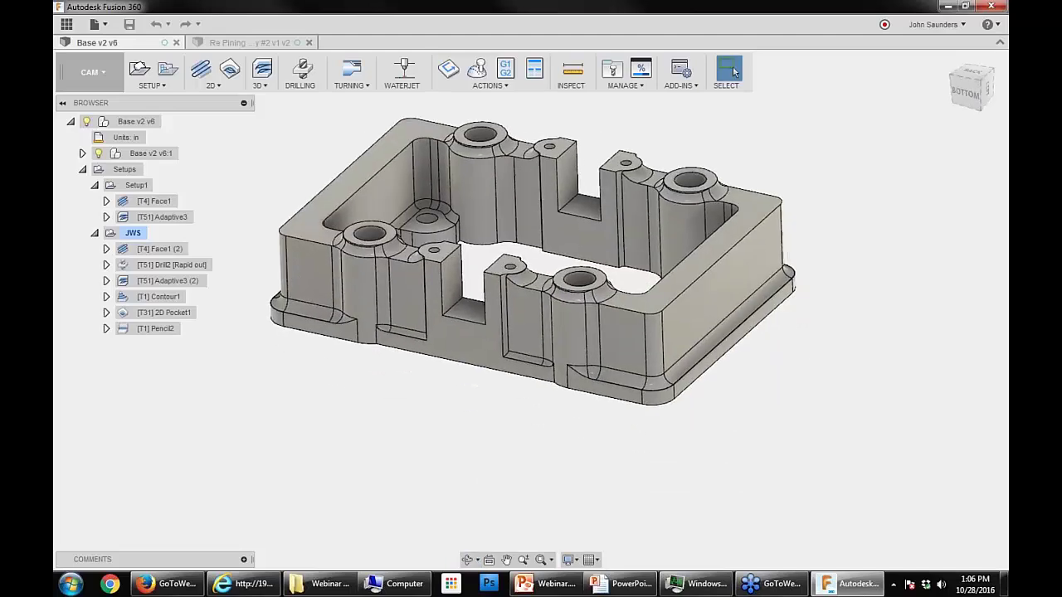
{"action": "scroll", "coordinate": [542, 210], "scroll_direction": "up", "scroll_amount": 1}
{"action": "middle_click_drag", "start_coordinate": [543, 216], "coordinate": [615, 255]}
{"action": "scroll", "coordinate": [588, 302], "scroll_direction": "up", "scroll_amount": 1}
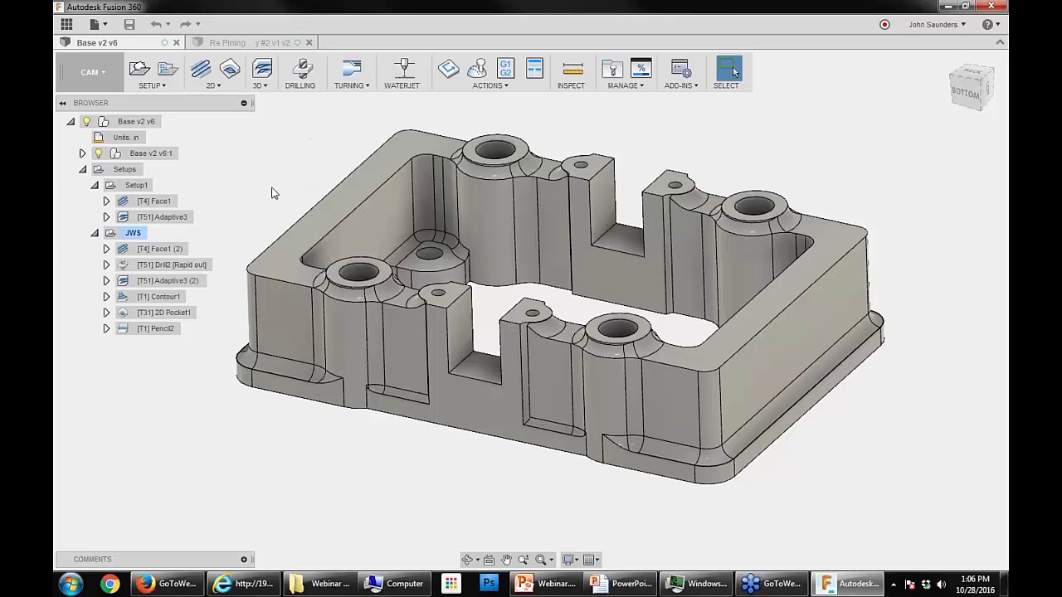
Step: Collapse the JWS setup, activate Setup1, and review its stock and its Face1 and Adaptive3 operations
{"action": "left_click", "coordinate": [94, 234]}
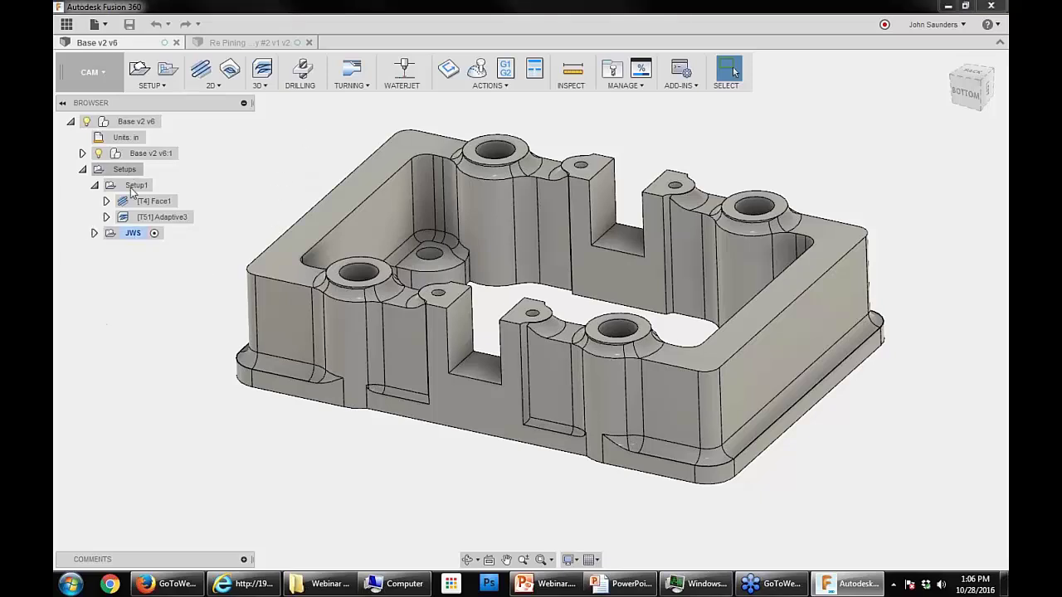
{"action": "left_click", "coordinate": [134, 186]}
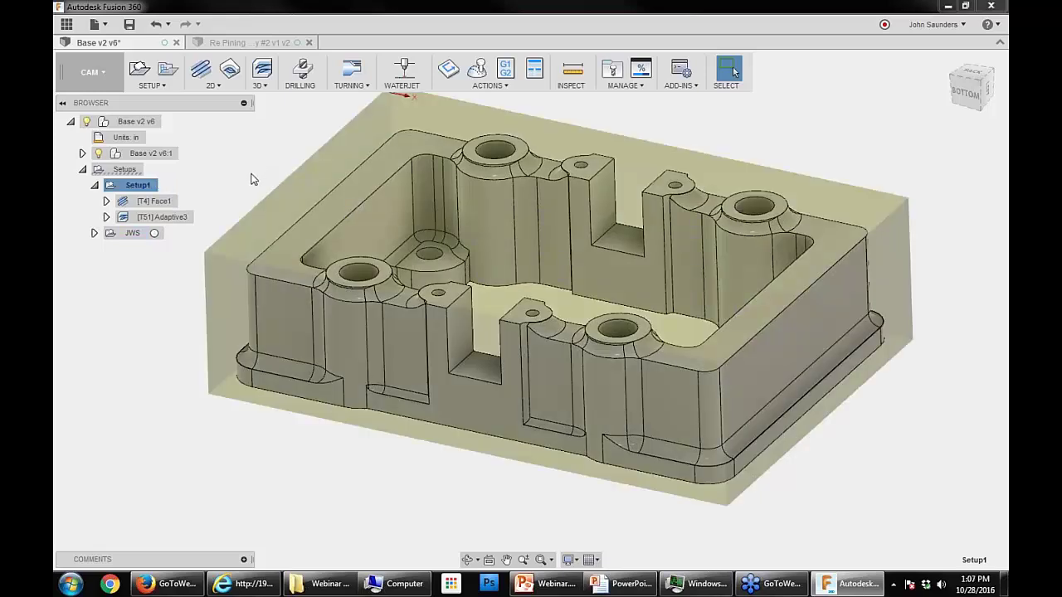
{"action": "left_click", "coordinate": [253, 179]}
{"action": "left_click", "coordinate": [156, 202]}
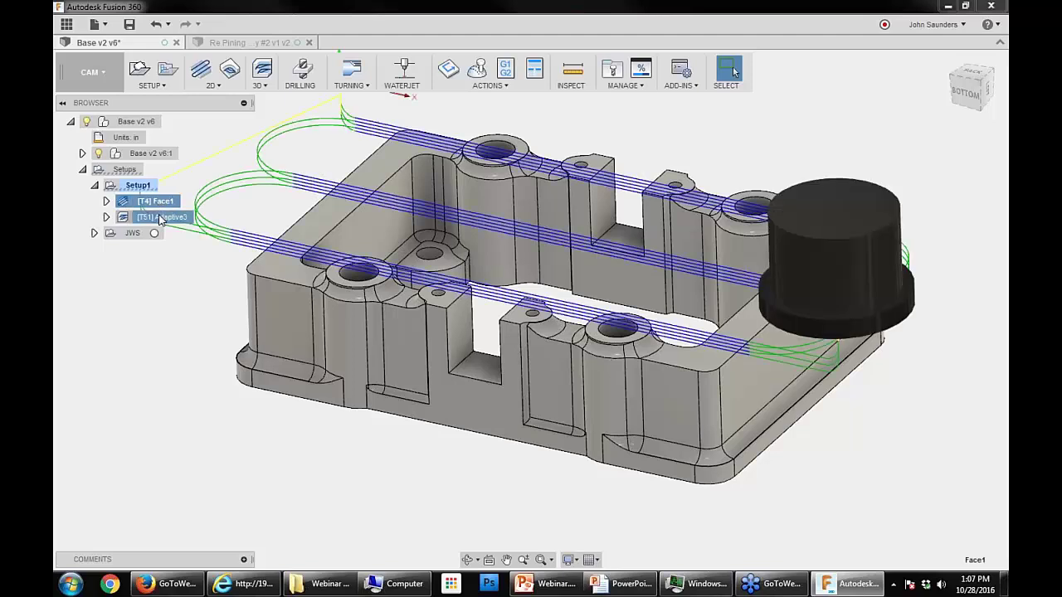
{"action": "left_click", "coordinate": [161, 217]}
{"action": "middle_click_drag", "start_coordinate": [277, 196], "coordinate": [406, 166], "text": "shift"}
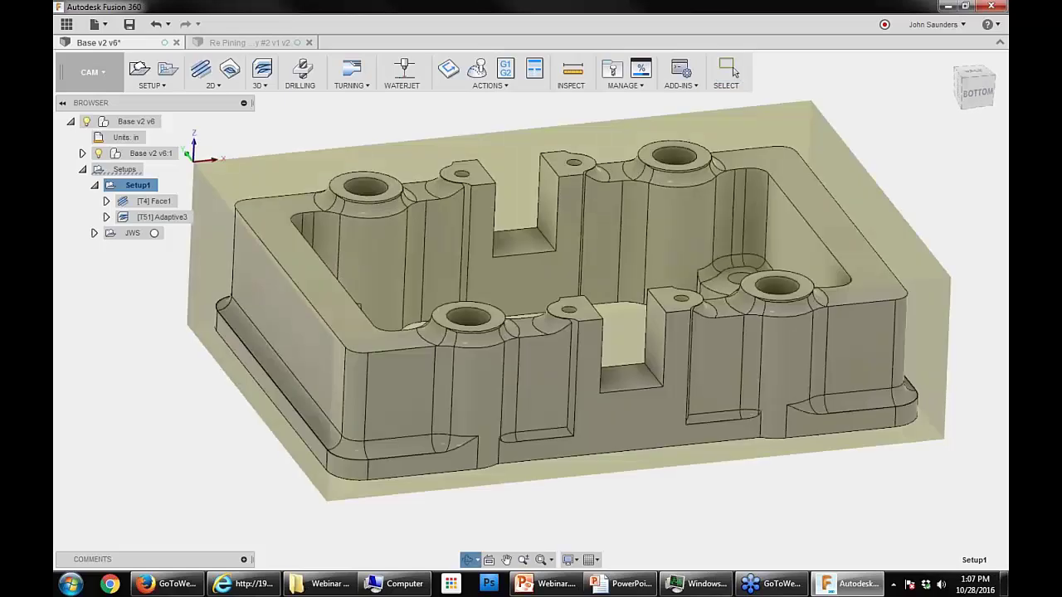
Step: Measure the radius of the fillet edge at the base of the large boss at the rear corner
{"action": "middle_click_drag", "start_coordinate": [466, 151], "coordinate": [355, 146], "text": "shift"}
{"action": "scroll", "coordinate": [376, 190], "scroll_direction": "up", "scroll_amount": 1}
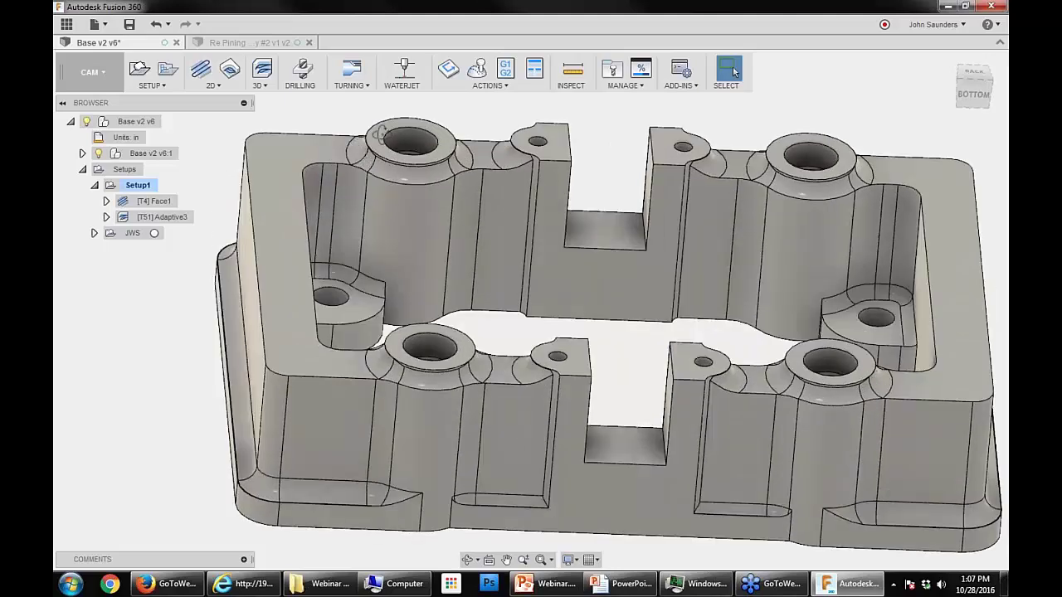
{"action": "middle_click_drag", "start_coordinate": [379, 133], "coordinate": [453, 168], "text": "shift"}
{"action": "key", "text": "i"}
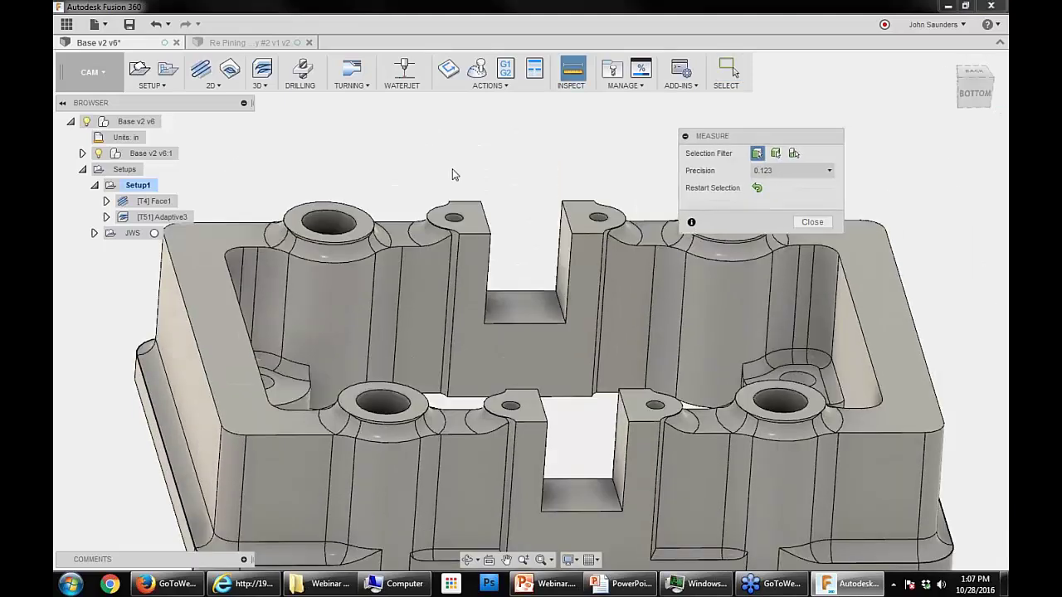
{"action": "scroll", "coordinate": [309, 196], "scroll_direction": "up", "scroll_amount": 4}
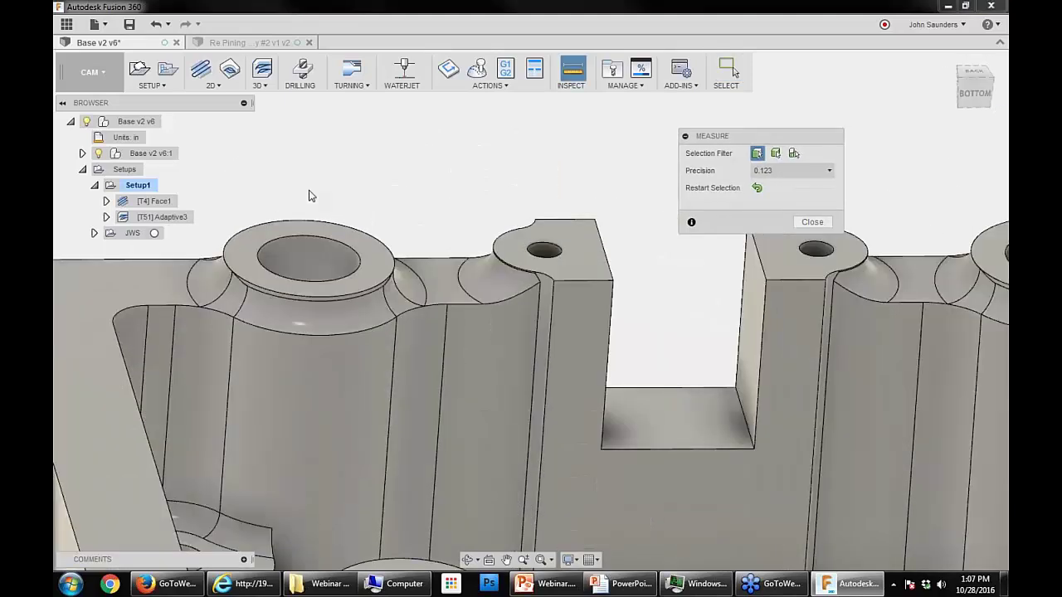
{"action": "scroll", "coordinate": [309, 196], "scroll_direction": "up", "scroll_amount": 5}
{"action": "left_click", "coordinate": [352, 224]}
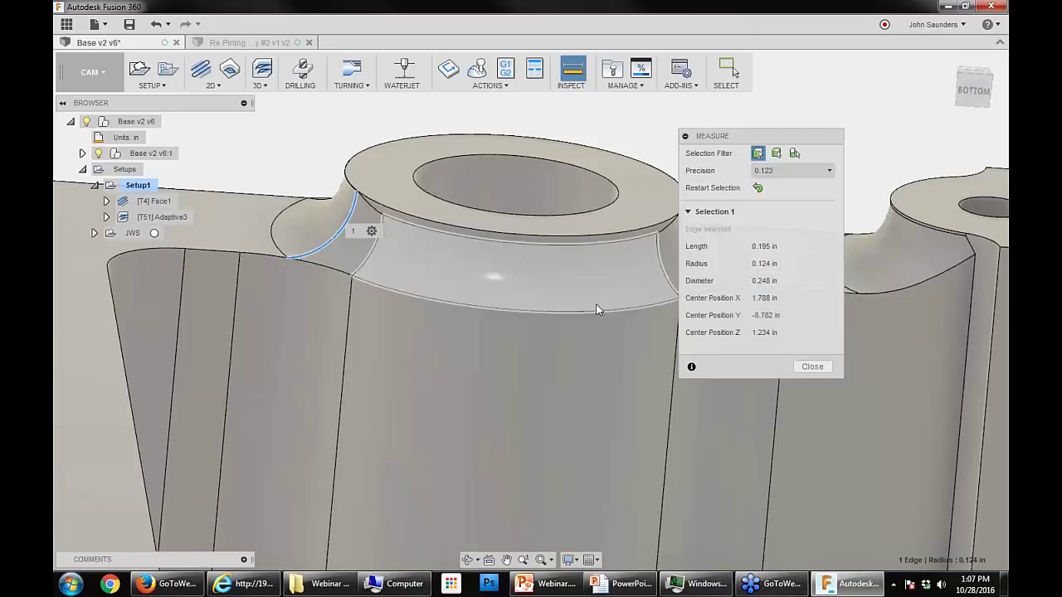
{"action": "left_click", "coordinate": [809, 366]}
{"action": "middle_click_drag", "start_coordinate": [433, 262], "coordinate": [398, 264], "text": "shift"}
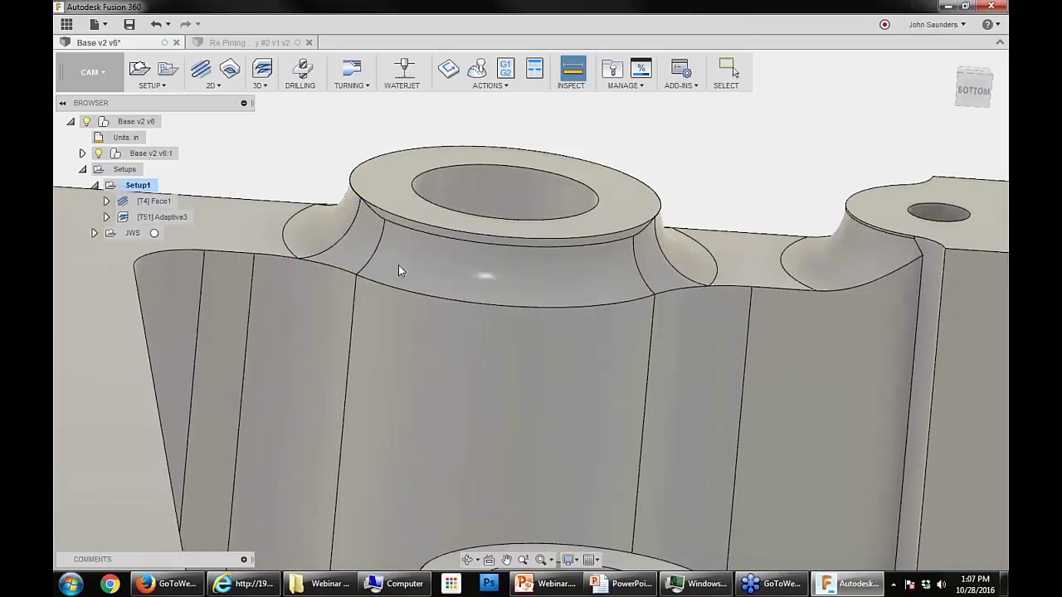
{"action": "scroll", "coordinate": [398, 264], "scroll_direction": "down", "scroll_amount": 3}
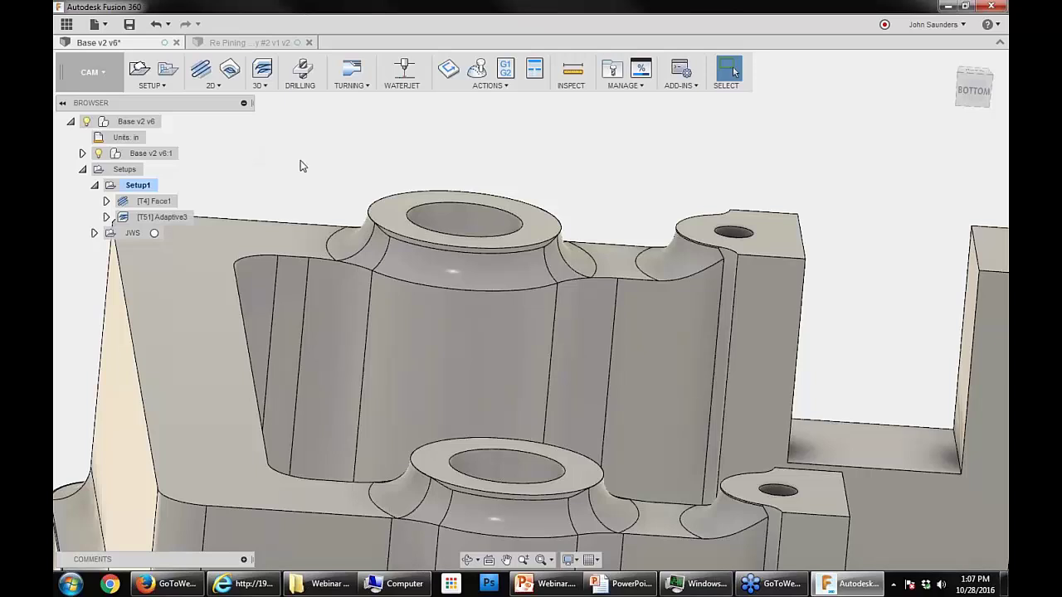
{"action": "scroll", "coordinate": [305, 166], "scroll_direction": "down", "scroll_amount": 3}
{"action": "middle_click_drag", "start_coordinate": [305, 165], "coordinate": [514, 200], "text": "shift"}
{"action": "scroll", "coordinate": [473, 183], "scroll_direction": "down", "scroll_amount": 3}
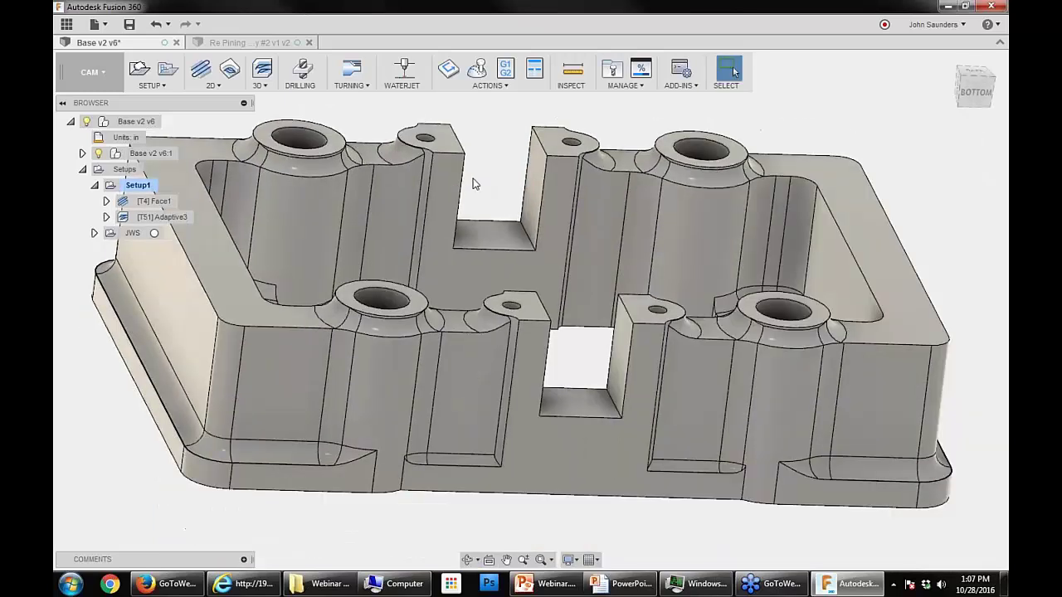
{"action": "scroll", "coordinate": [474, 182], "scroll_direction": "down", "scroll_amount": 3}
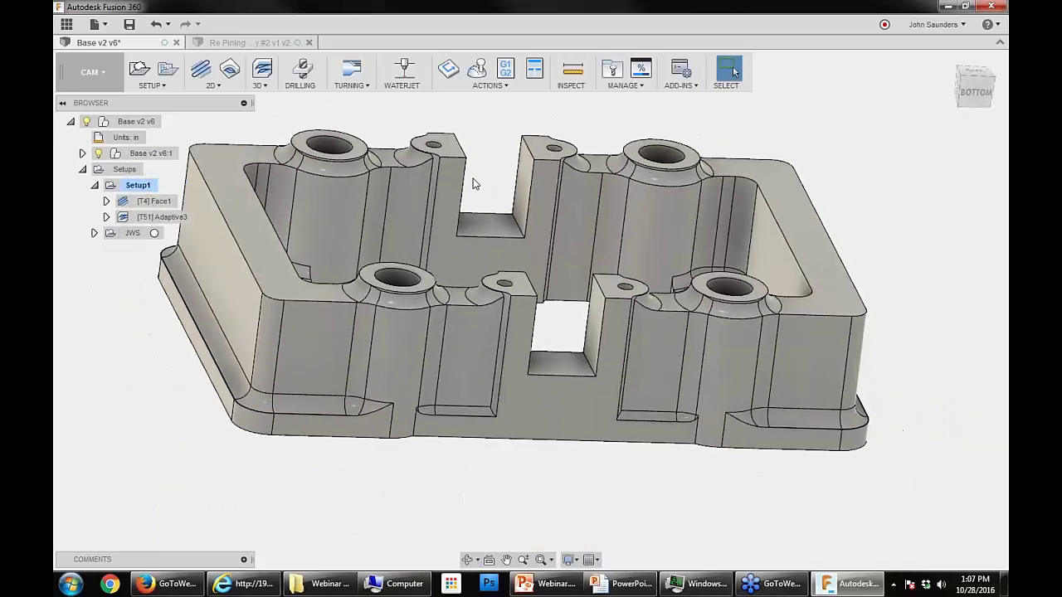
{"action": "scroll", "coordinate": [470, 181], "scroll_direction": "up", "scroll_amount": 4}
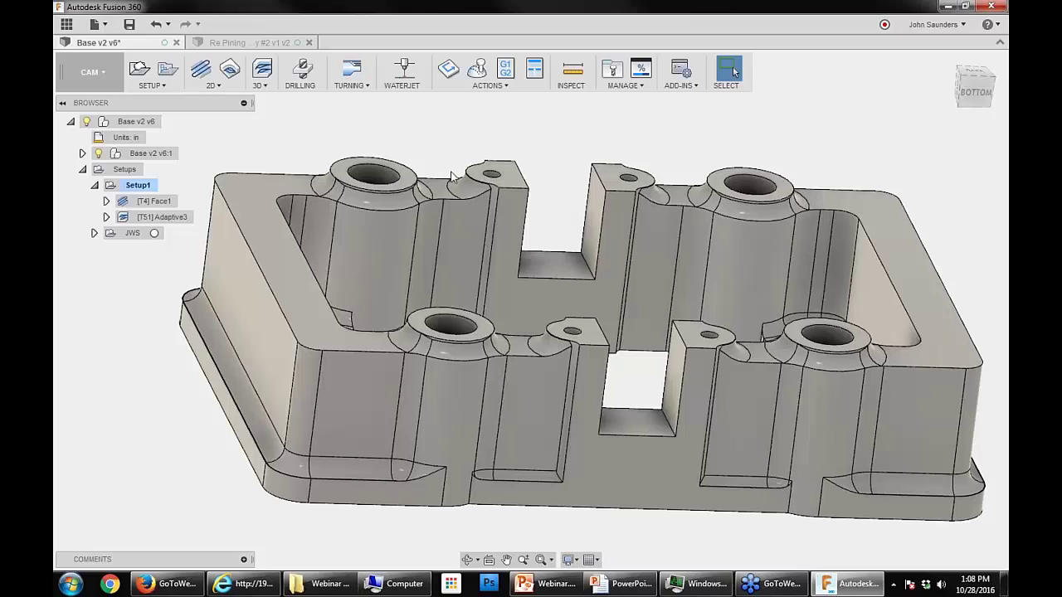
Step: Try to delete the fillet face beside the small rear screw boss in the Model workspace, and return to the CAM workspace
{"action": "left_click", "coordinate": [106, 74]}
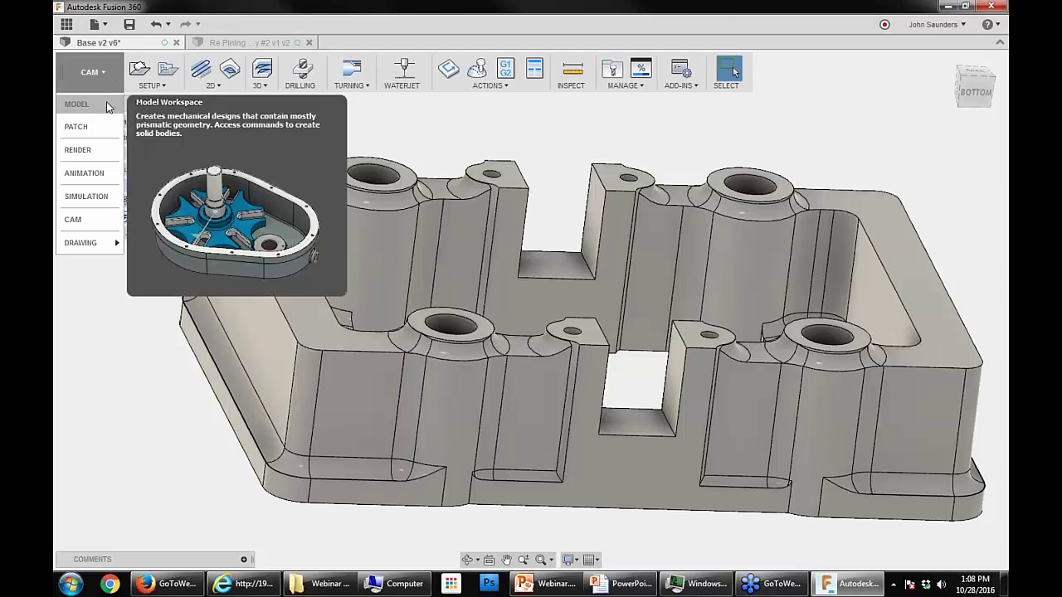
{"action": "left_click", "coordinate": [106, 104]}
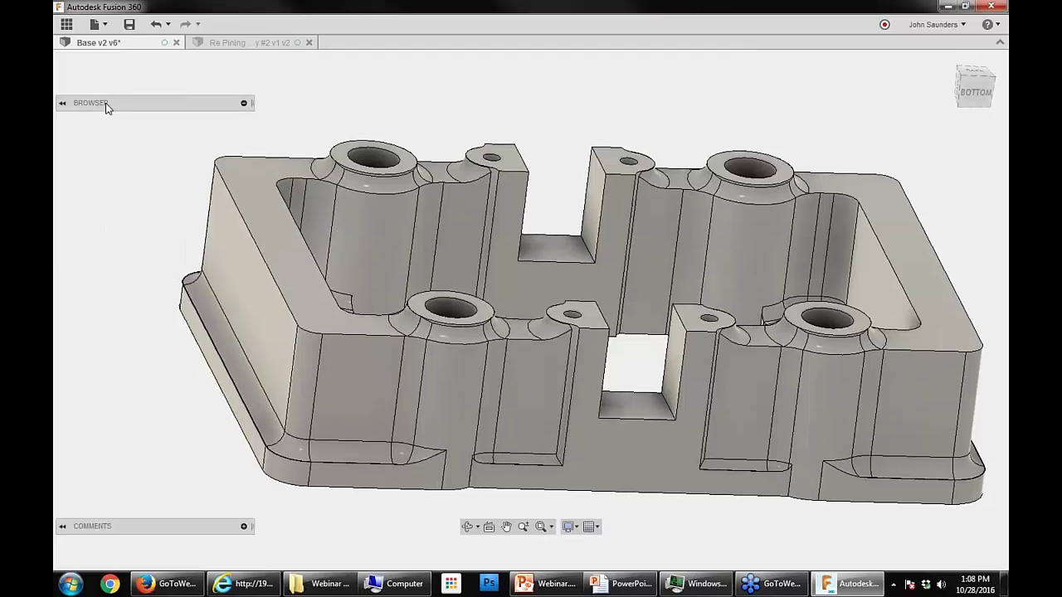
{"action": "scroll", "coordinate": [441, 152], "scroll_direction": "up", "scroll_amount": 3}
{"action": "left_click", "coordinate": [477, 171]}
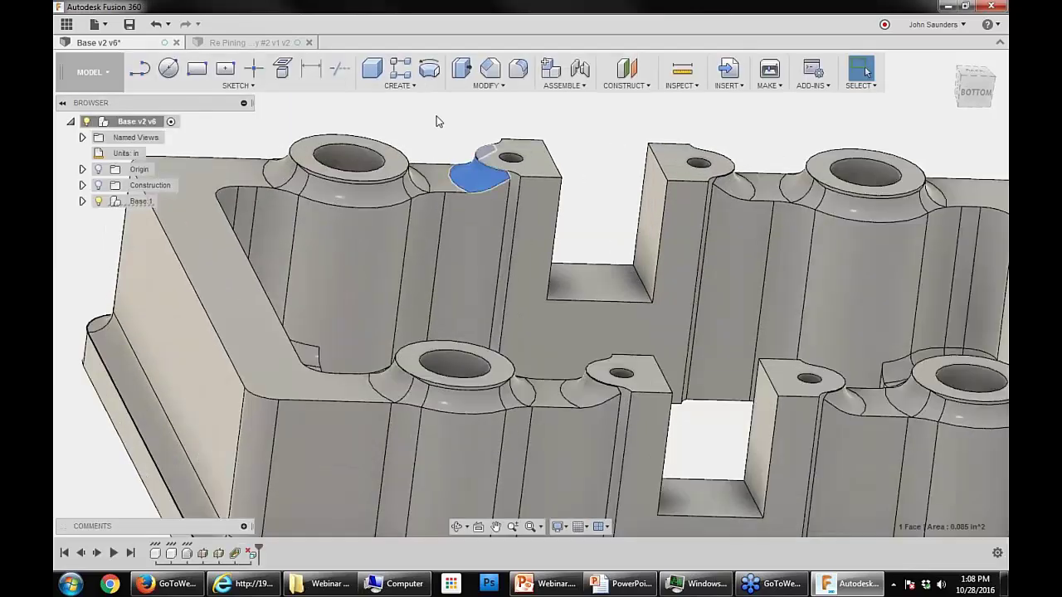
{"action": "key", "text": "Delete"}
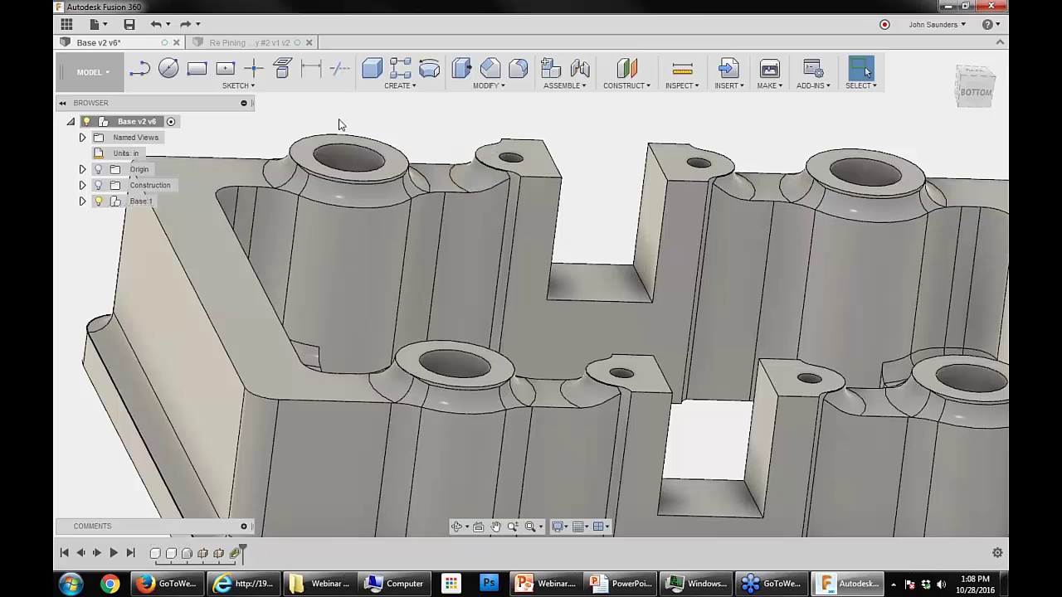
{"action": "left_click", "coordinate": [88, 73]}
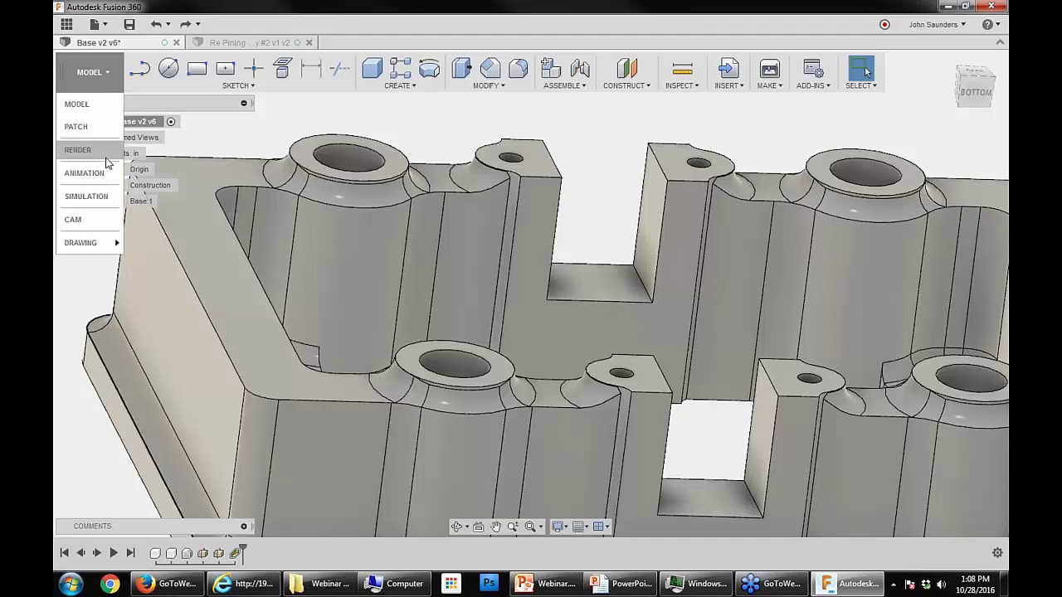
{"action": "left_click", "coordinate": [102, 224]}
Step: Review the JWS setup's stock around the part and collapse its list of operations
{"action": "middle_click_drag", "start_coordinate": [416, 200], "coordinate": [576, 248], "text": "shift"}
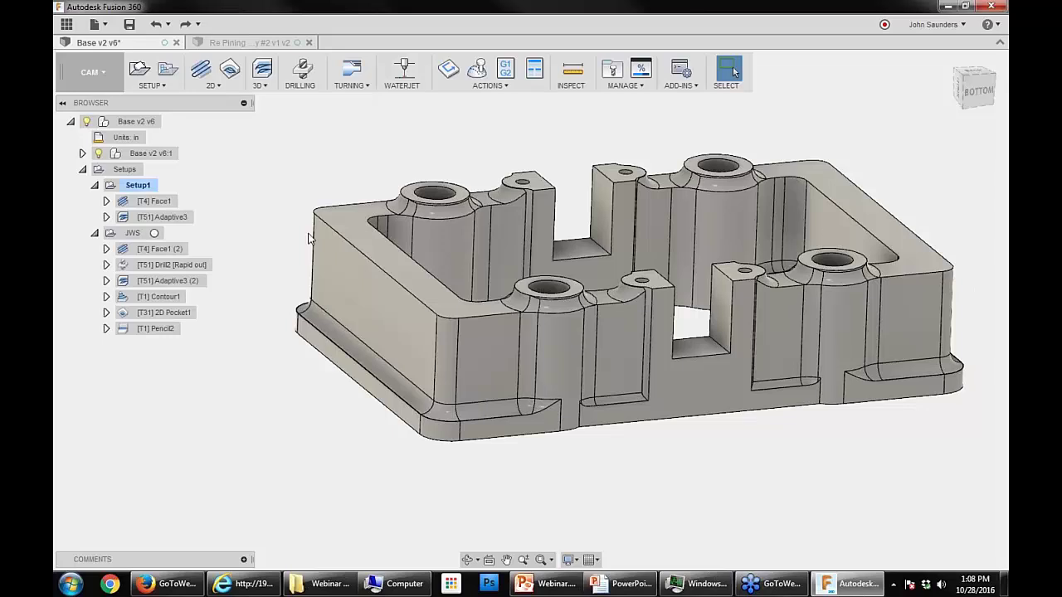
{"action": "left_click", "coordinate": [130, 236]}
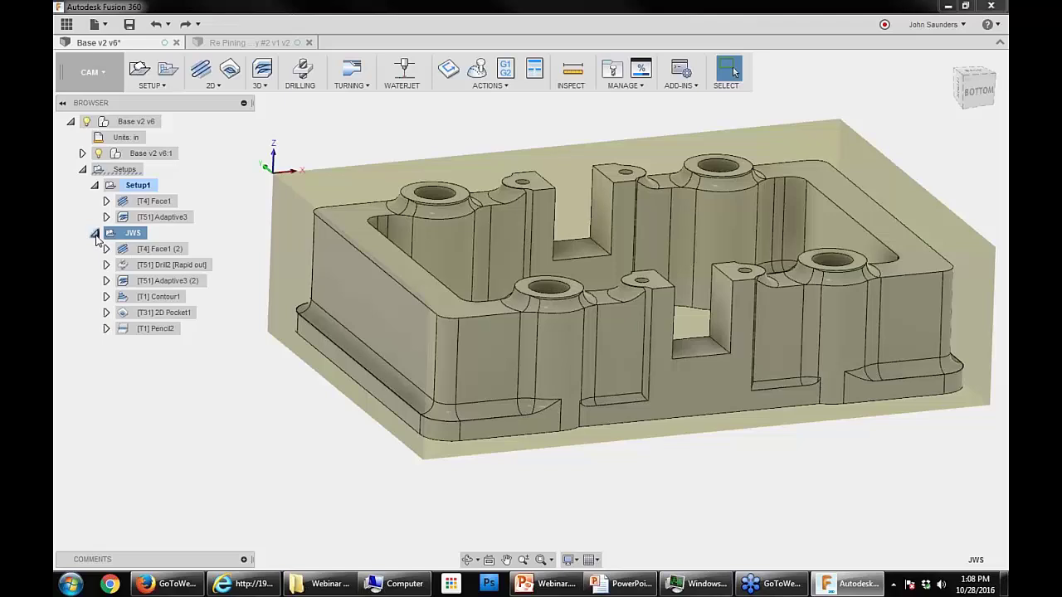
{"action": "left_click", "coordinate": [95, 233]}
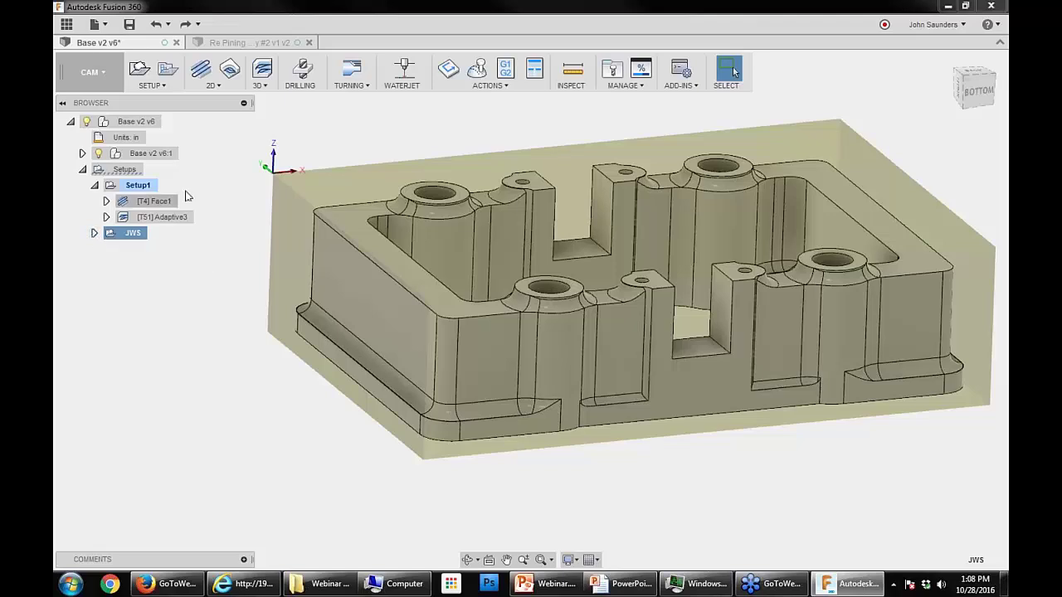
{"action": "middle_click_drag", "start_coordinate": [423, 150], "coordinate": [364, 148], "text": "shift"}
{"action": "left_click", "coordinate": [315, 160]}
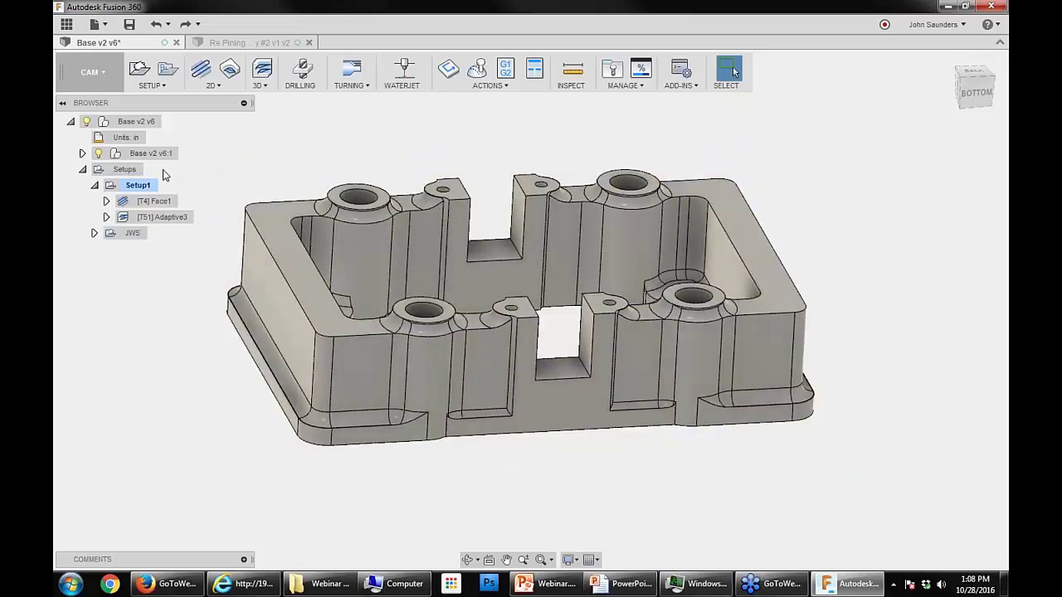
Step: Start a new setup for the part and set its stock mode to Relative size box
{"action": "left_click", "coordinate": [146, 71]}
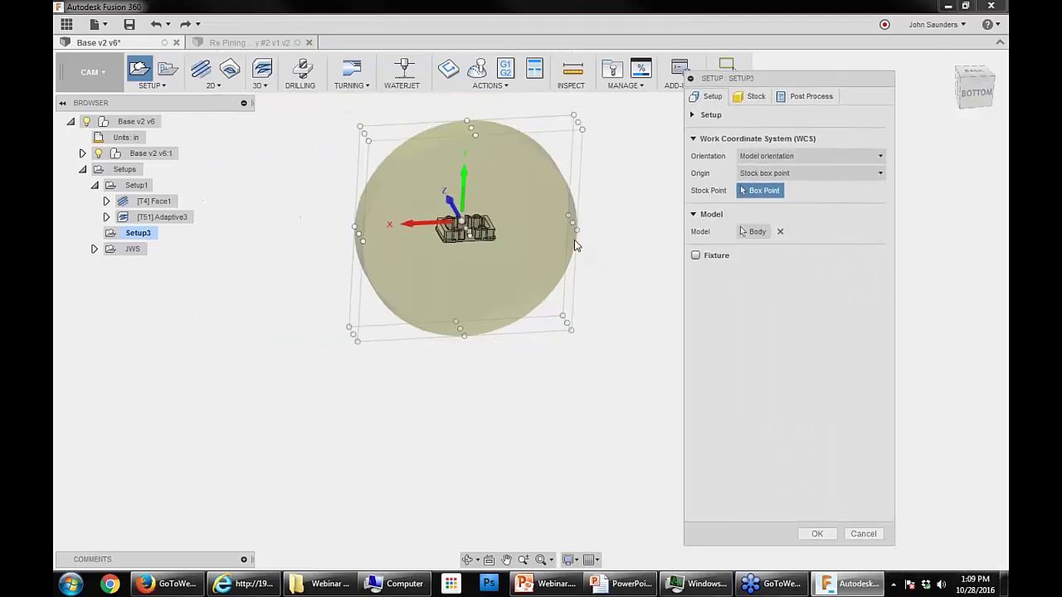
{"action": "scroll", "coordinate": [564, 237], "scroll_direction": "up", "scroll_amount": 4}
{"action": "scroll", "coordinate": [423, 264], "scroll_direction": "up", "scroll_amount": 5}
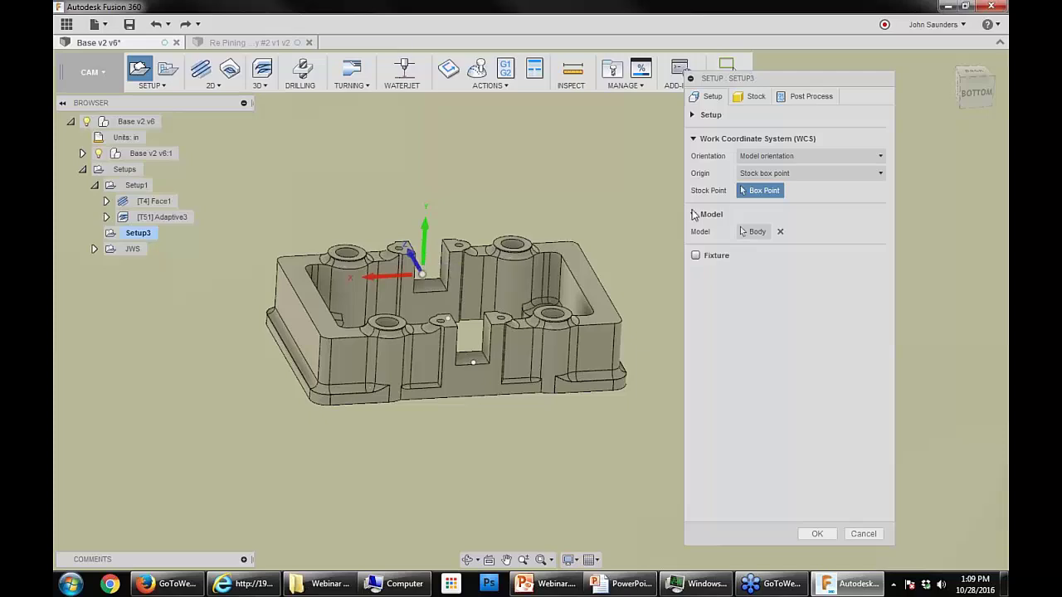
{"action": "left_click", "coordinate": [756, 98]}
{"action": "left_click", "coordinate": [836, 133]}
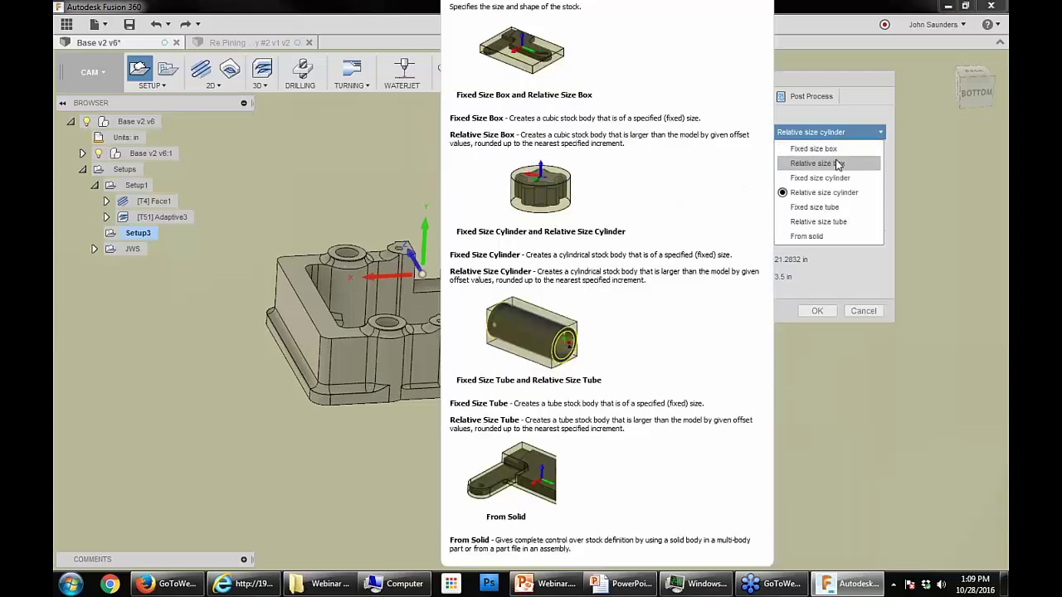
{"action": "left_click", "coordinate": [837, 164]}
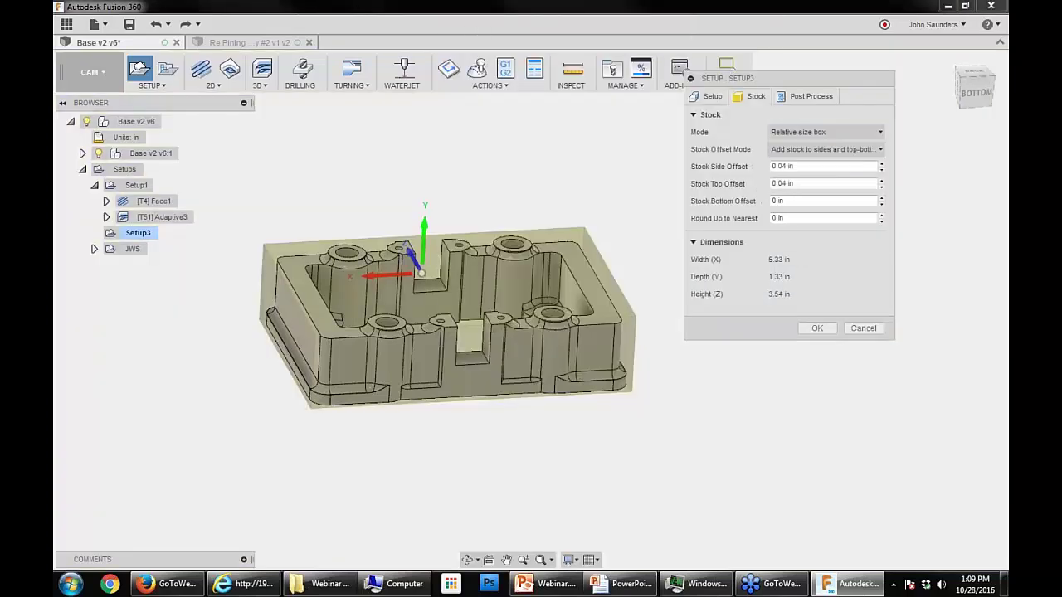
{"action": "scroll", "coordinate": [478, 212], "scroll_direction": "up", "scroll_amount": 1}
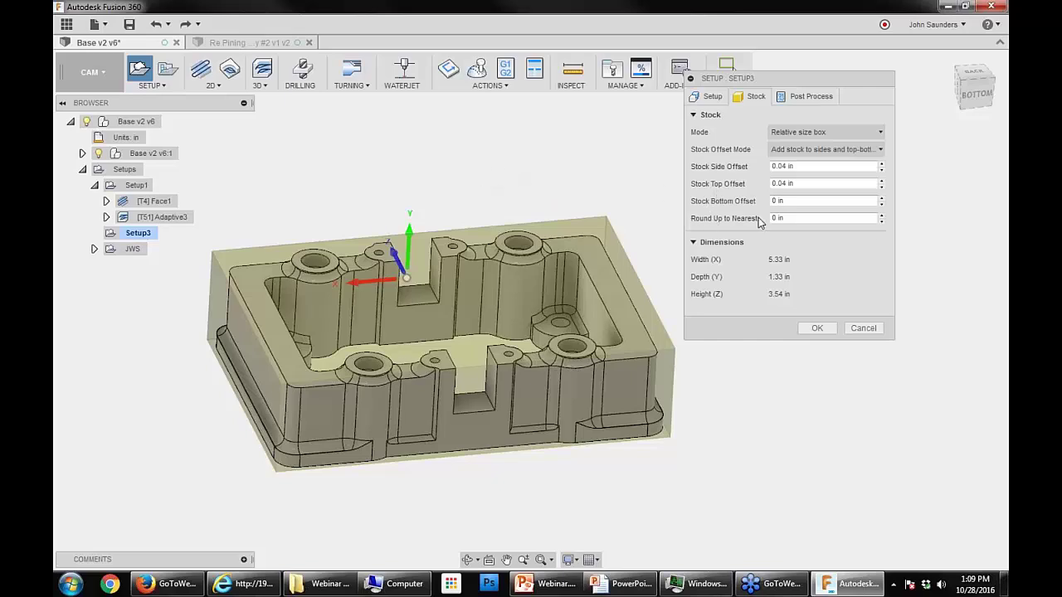
Step: Set the stock's Round Up to Nearest value to .5 in, trying .25 in as an alternative
{"action": "left_click", "coordinate": [810, 220]}
{"action": "key", "text": "BackSpace"}
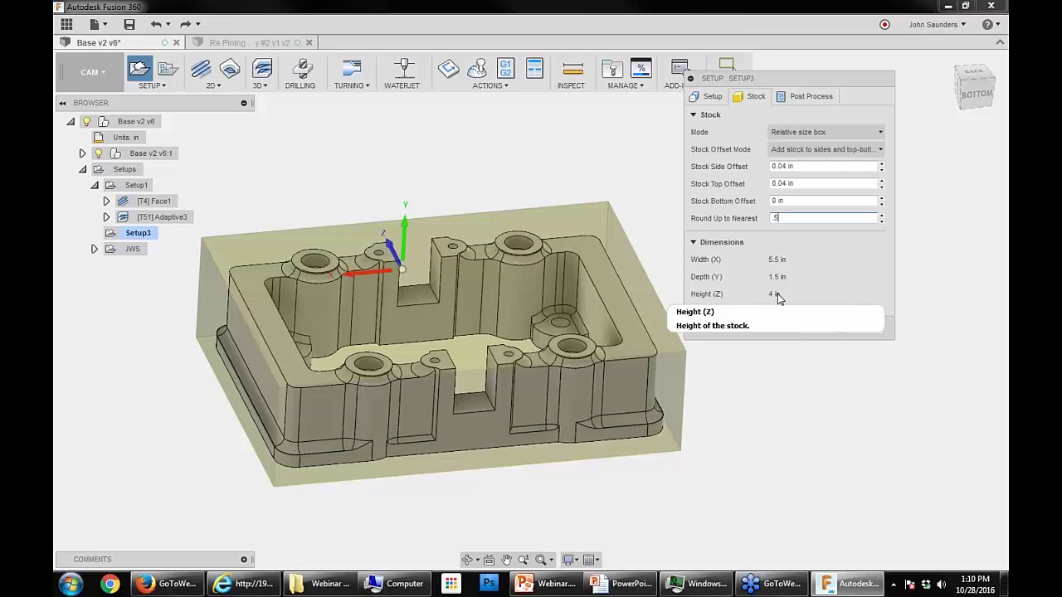
{"action": "left_click", "coordinate": [797, 166]}
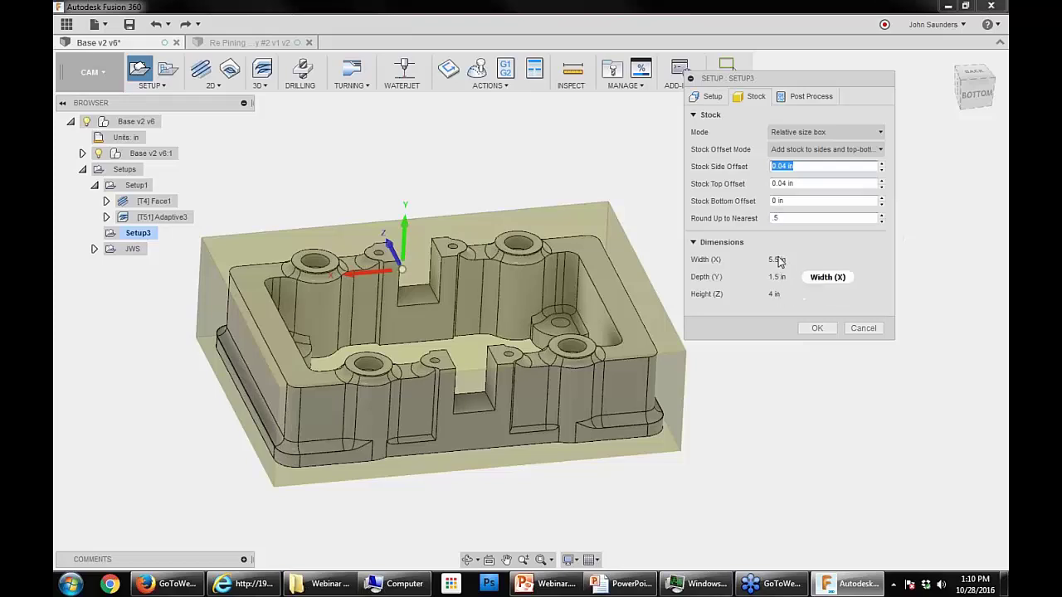
{"action": "left_click", "coordinate": [821, 218]}
{"action": "type", "text": "2"}
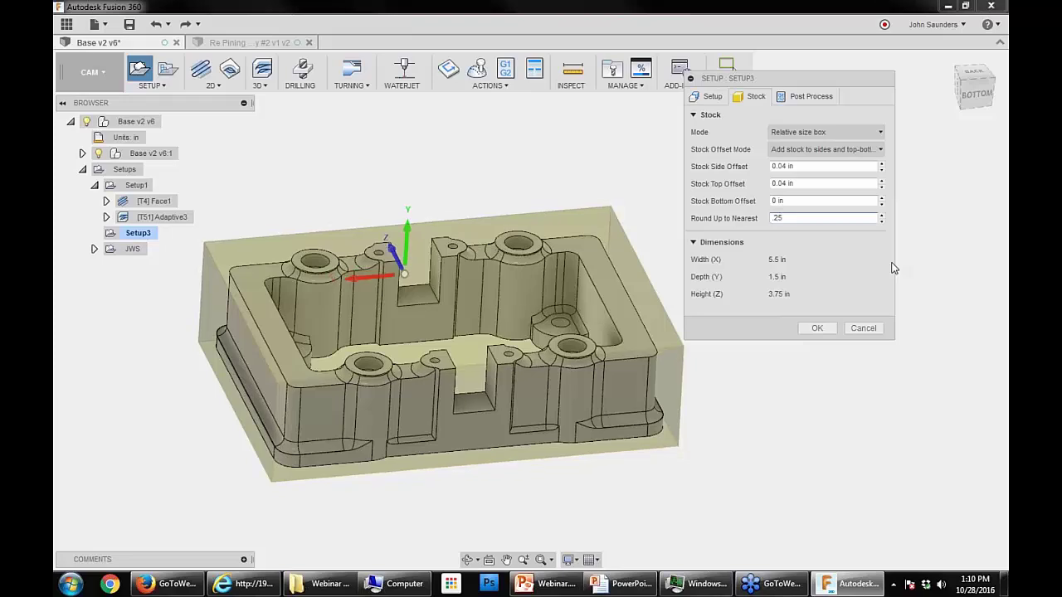
{"action": "left_click", "coordinate": [813, 218]}
{"action": "type", "text": ".5"}
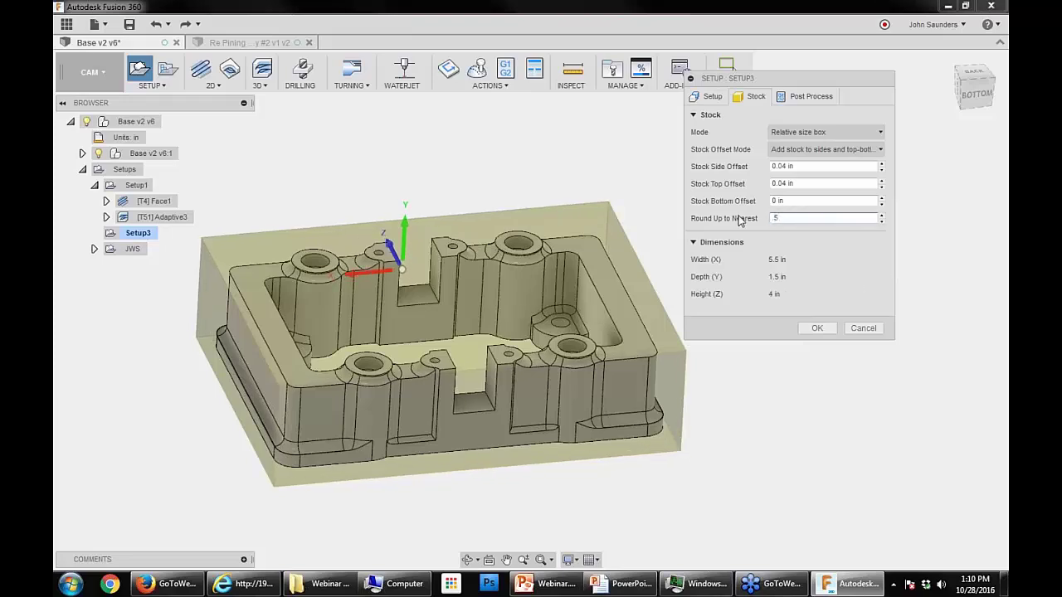
Step: Set the WCS orientation to Select Z axis/plane & X axis and use the rear small screw boss's top face for Z
{"action": "left_click", "coordinate": [711, 99]}
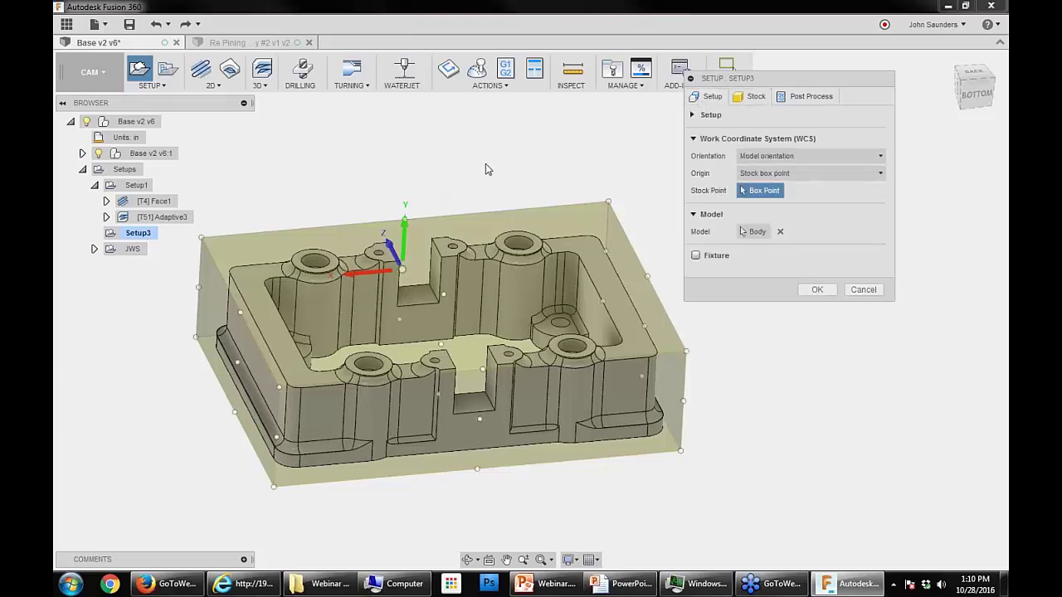
{"action": "left_click", "coordinate": [775, 158]}
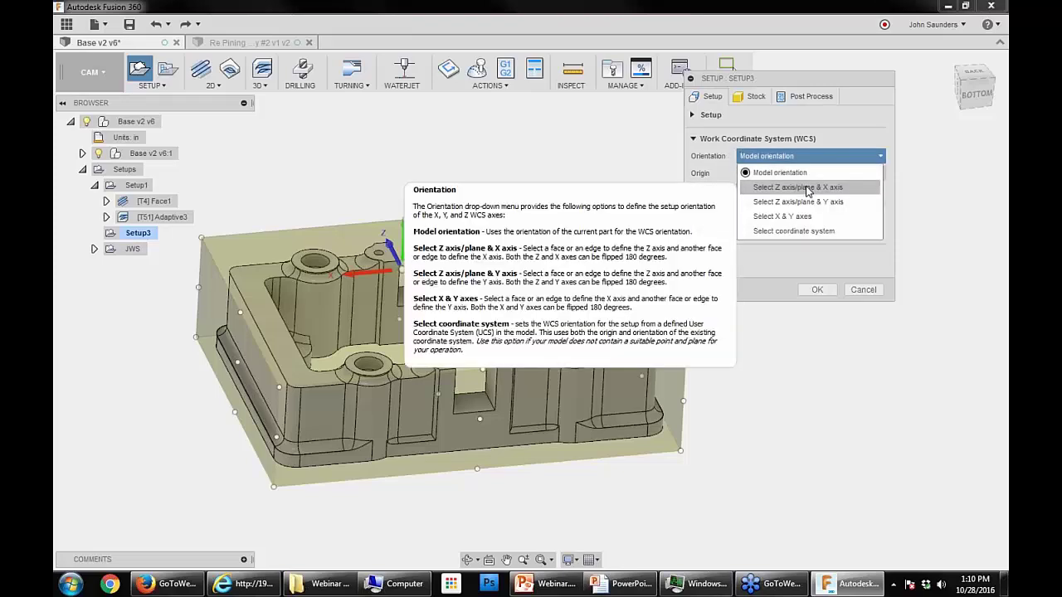
{"action": "left_click", "coordinate": [808, 188]}
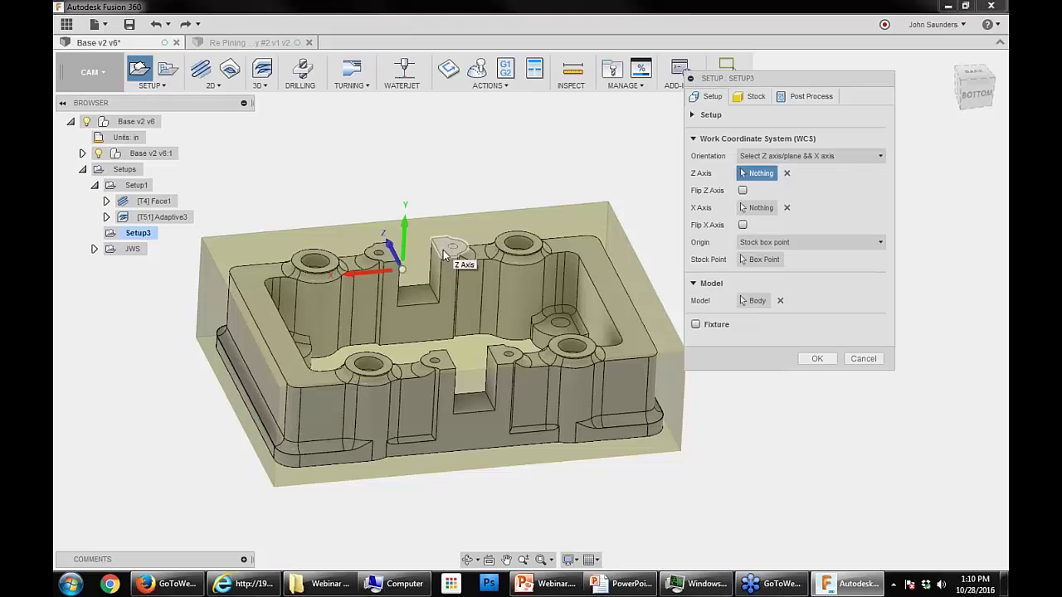
{"action": "left_click", "coordinate": [443, 250]}
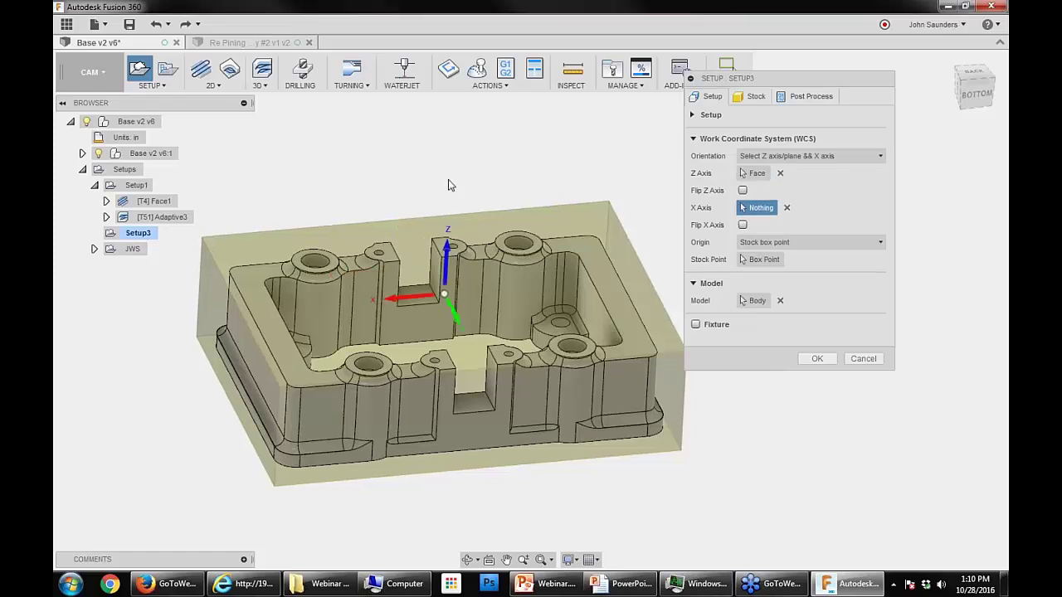
Step: Replace the Z axis reference with the vertical edge of the rear notch and flip the X axis
{"action": "left_click", "coordinate": [780, 174]}
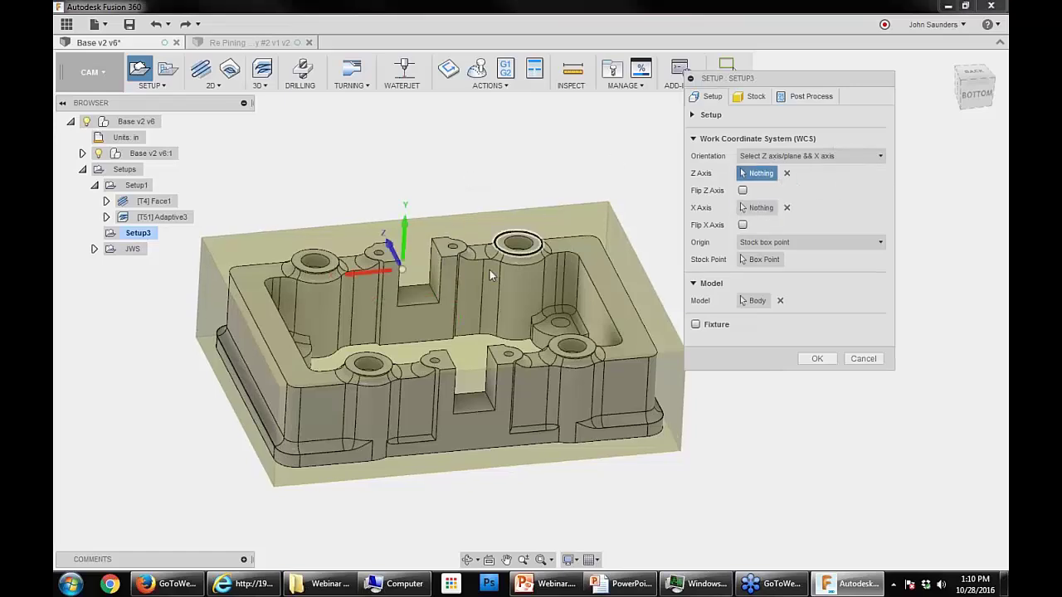
{"action": "left_click", "coordinate": [439, 282]}
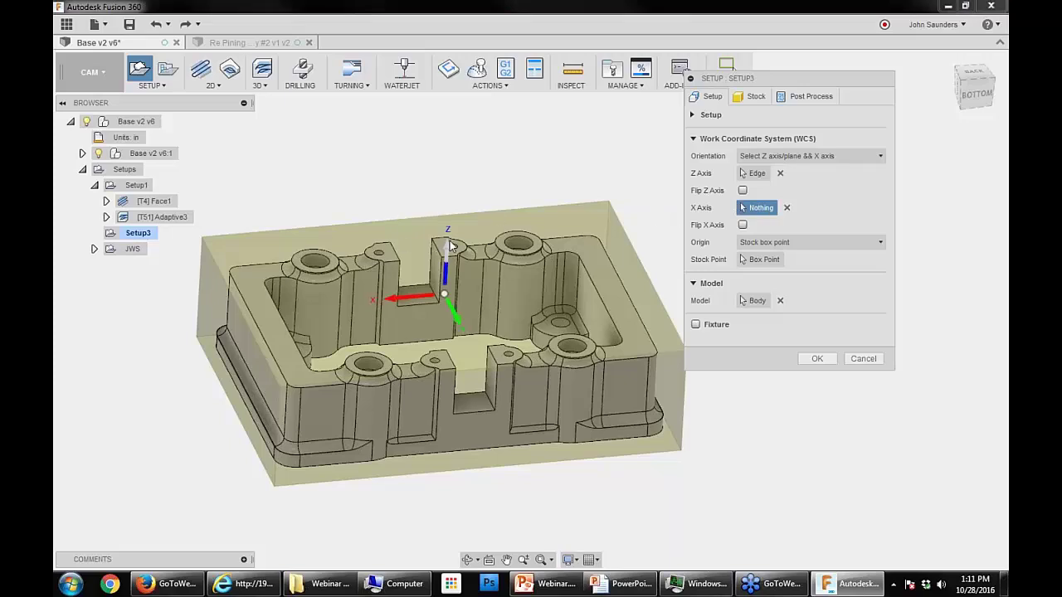
{"action": "left_click", "coordinate": [390, 297]}
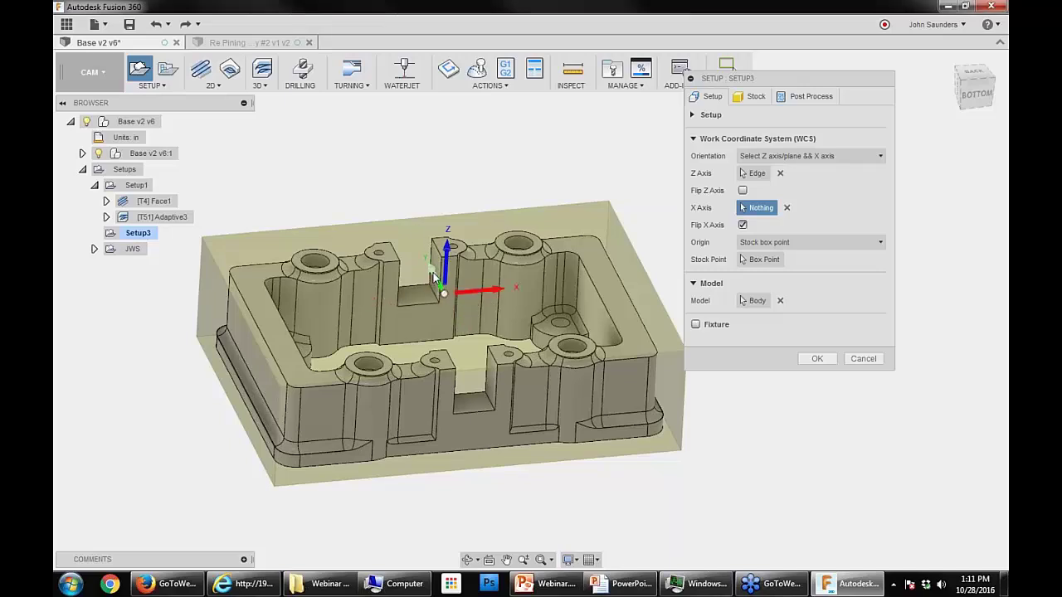
Step: Examine the directions of the work coordinate axes and the origin's place on the stock from several sides
{"action": "middle_click_drag", "start_coordinate": [469, 198], "coordinate": [470, 189], "text": "shift"}
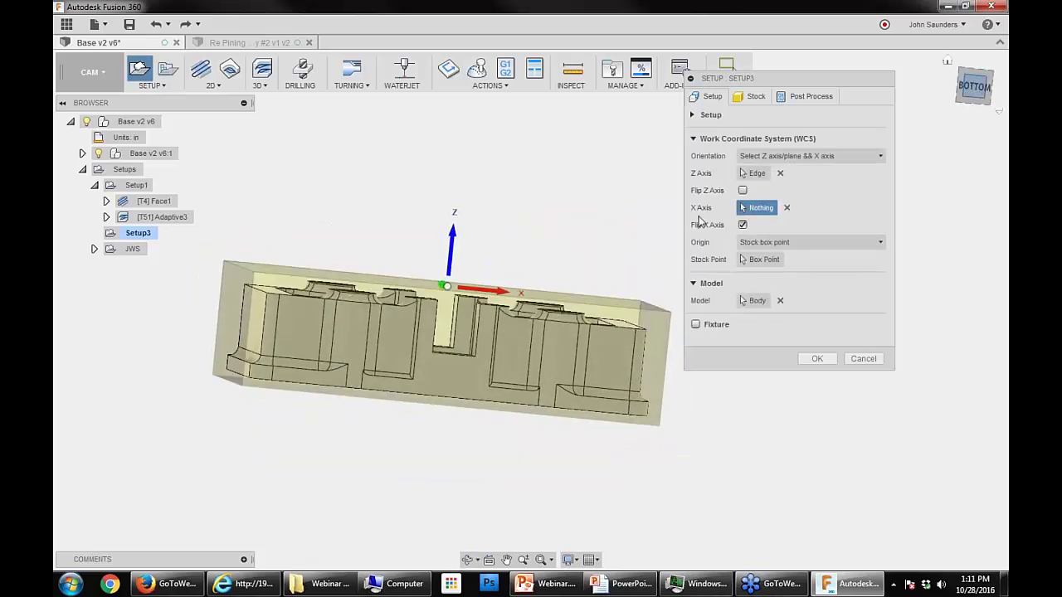
{"action": "left_click", "coordinate": [974, 85]}
{"action": "scroll", "coordinate": [516, 283], "scroll_direction": "down", "scroll_amount": 2}
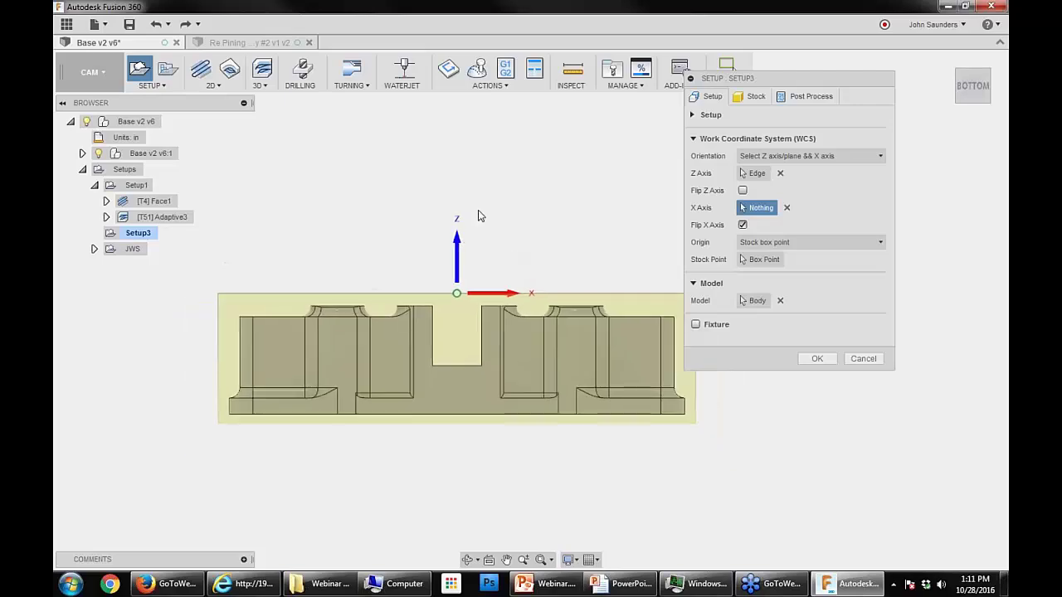
{"action": "middle_click_drag", "start_coordinate": [468, 221], "coordinate": [240, 266], "text": "shift"}
{"action": "scroll", "coordinate": [524, 267], "scroll_direction": "down", "scroll_amount": 2}
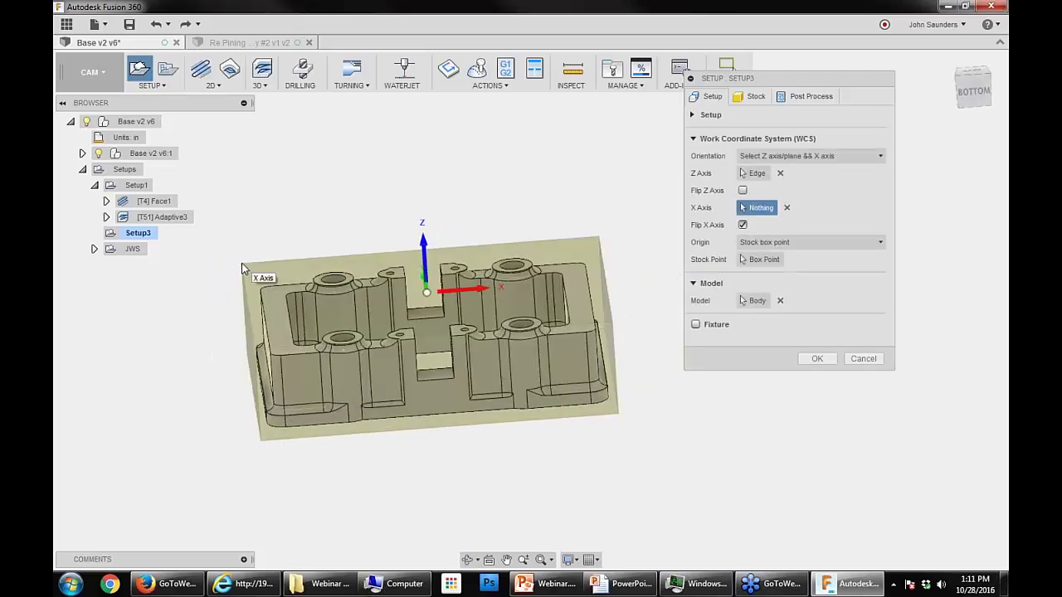
{"action": "middle_click_drag", "start_coordinate": [380, 204], "coordinate": [544, 234], "text": "shift"}
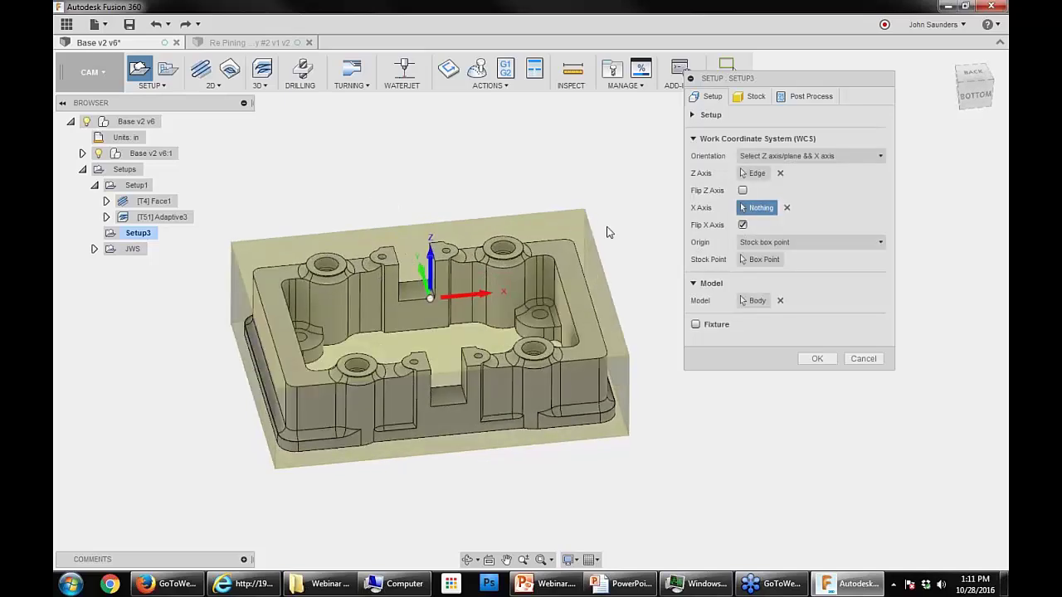
{"action": "middle_click_drag", "start_coordinate": [296, 297], "coordinate": [574, 267], "text": "shift"}
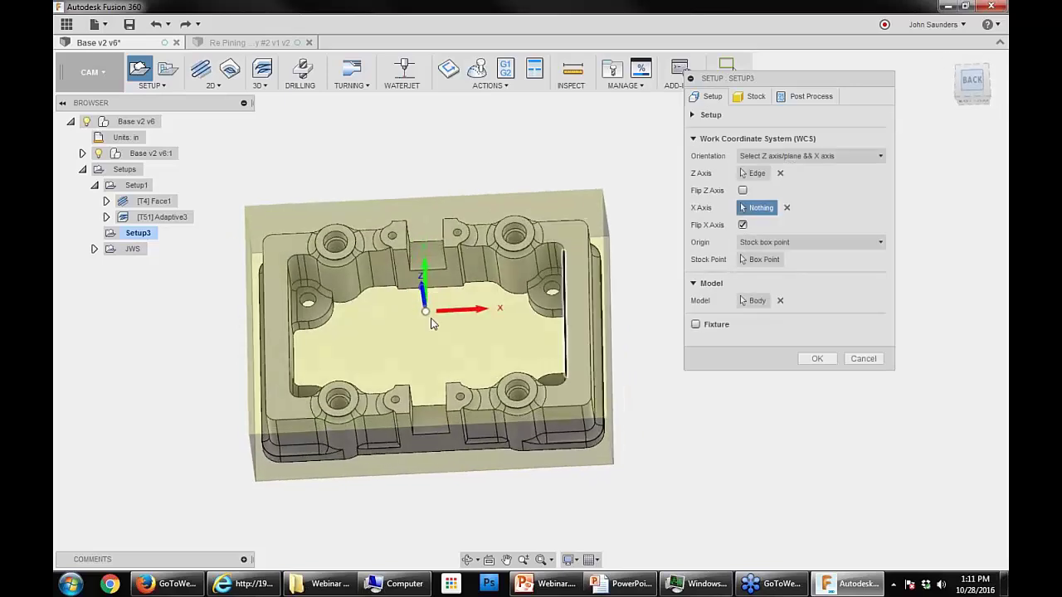
{"action": "middle_click_drag", "start_coordinate": [432, 323], "coordinate": [372, 334], "text": "shift"}
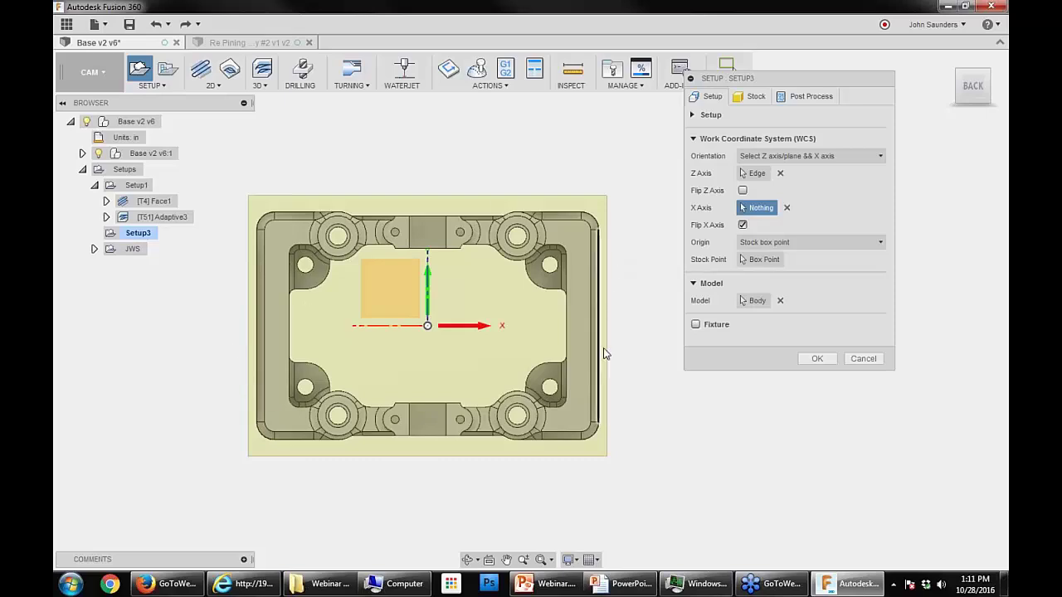
{"action": "middle_click_drag", "start_coordinate": [469, 282], "coordinate": [519, 217], "text": "shift"}
Step: Keep the part body as the setup's model, complete the setup and rename it Webinar
{"action": "left_click", "coordinate": [756, 301]}
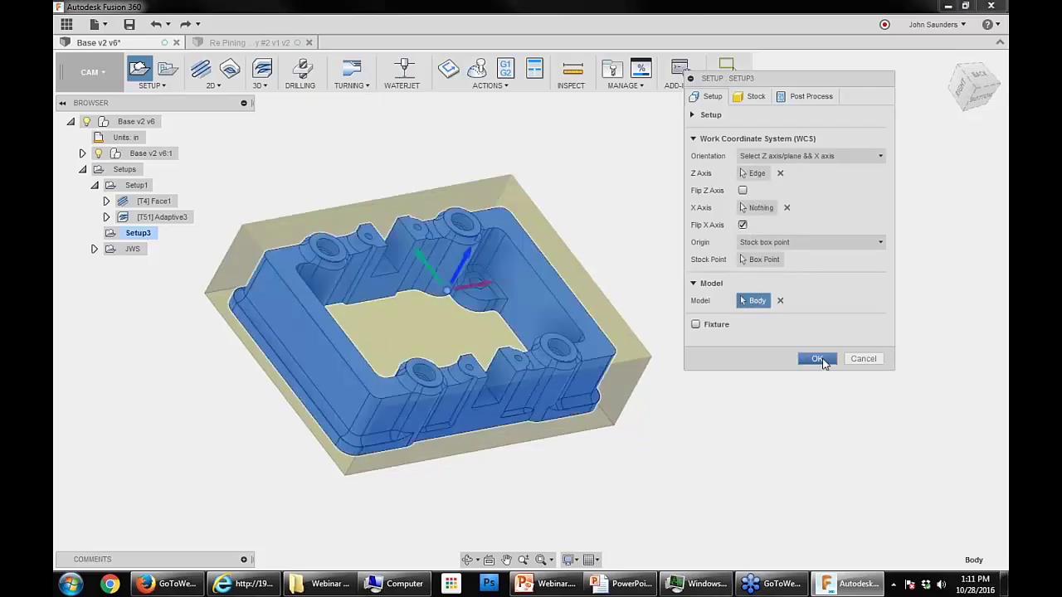
{"action": "left_click", "coordinate": [818, 359]}
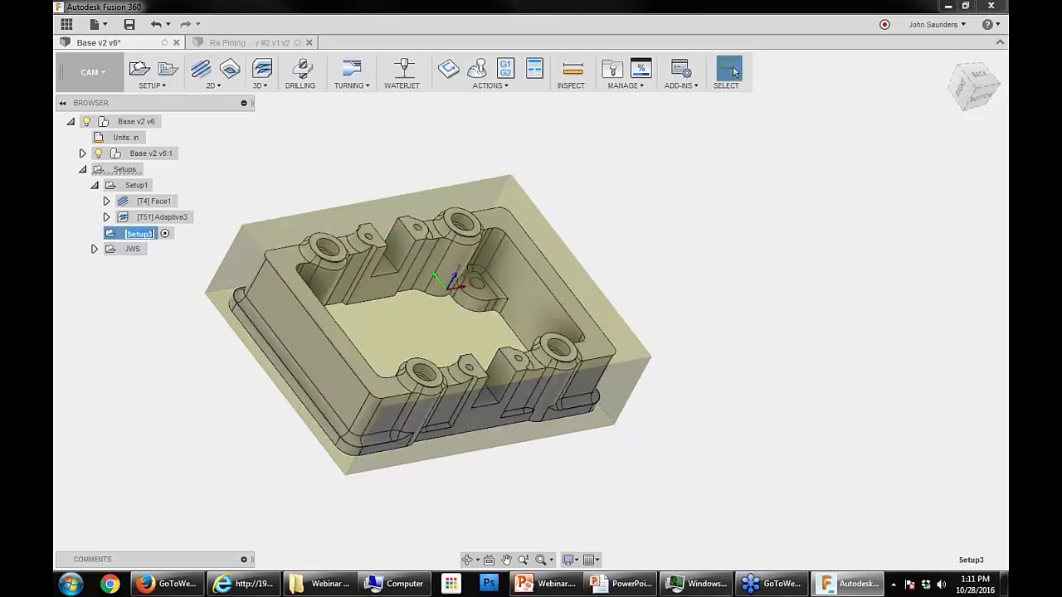
{"action": "type", "text": "Webinar"}
{"action": "key", "text": "Return"}
Step: Start a 2D Face operation with tool #47, the 3" face mill (Superfly) from the SMW_Aluminum library
{"action": "left_click", "coordinate": [200, 71]}
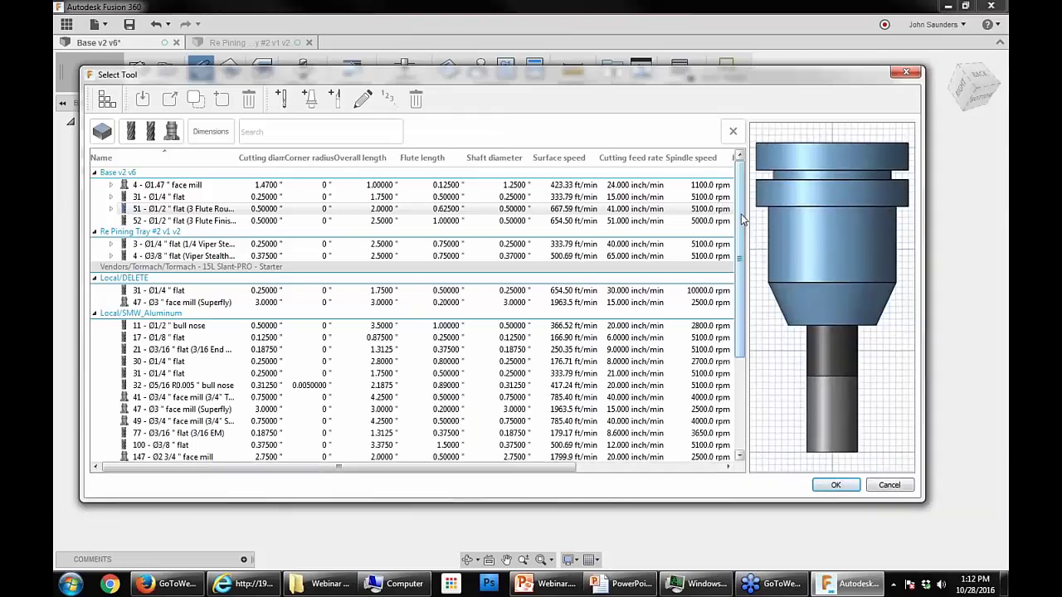
{"action": "scroll", "coordinate": [741, 214], "scroll_direction": "down", "scroll_amount": 4}
{"action": "left_click", "coordinate": [169, 283]}
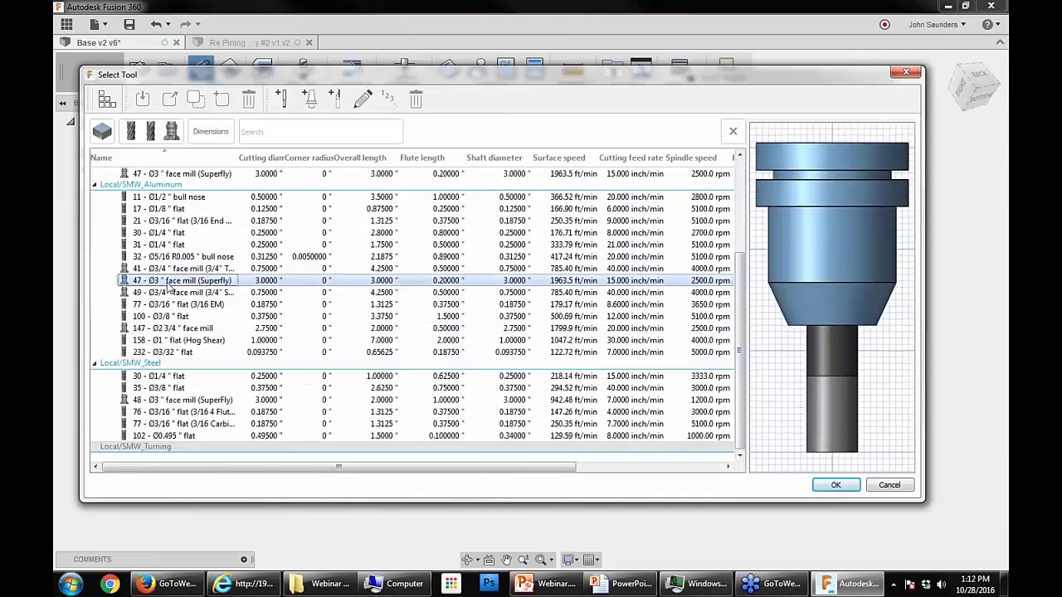
{"action": "scroll", "coordinate": [223, 220], "scroll_direction": "up", "scroll_amount": 1}
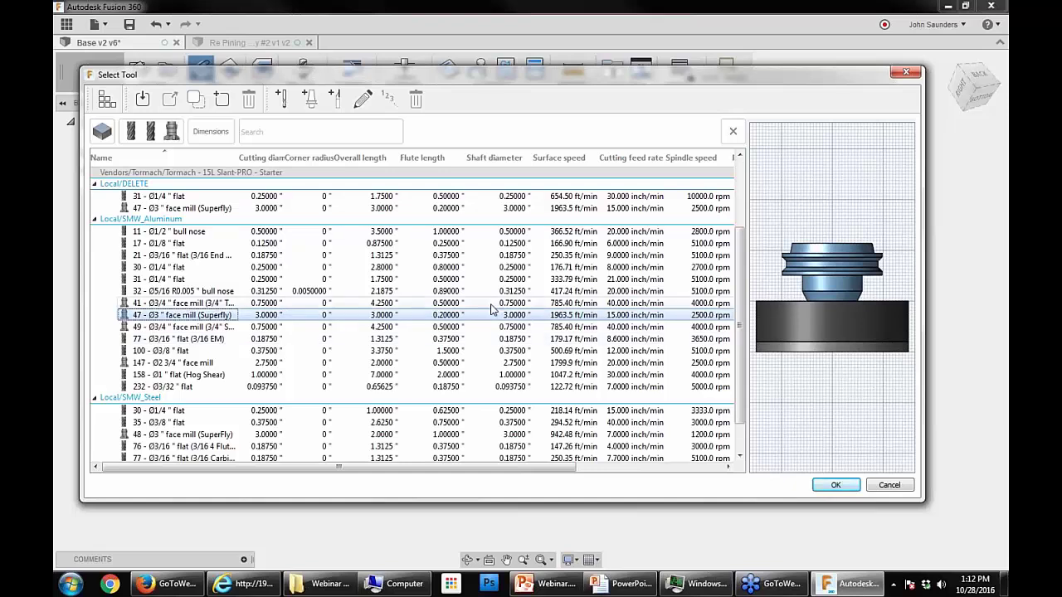
{"action": "left_click", "coordinate": [834, 486]}
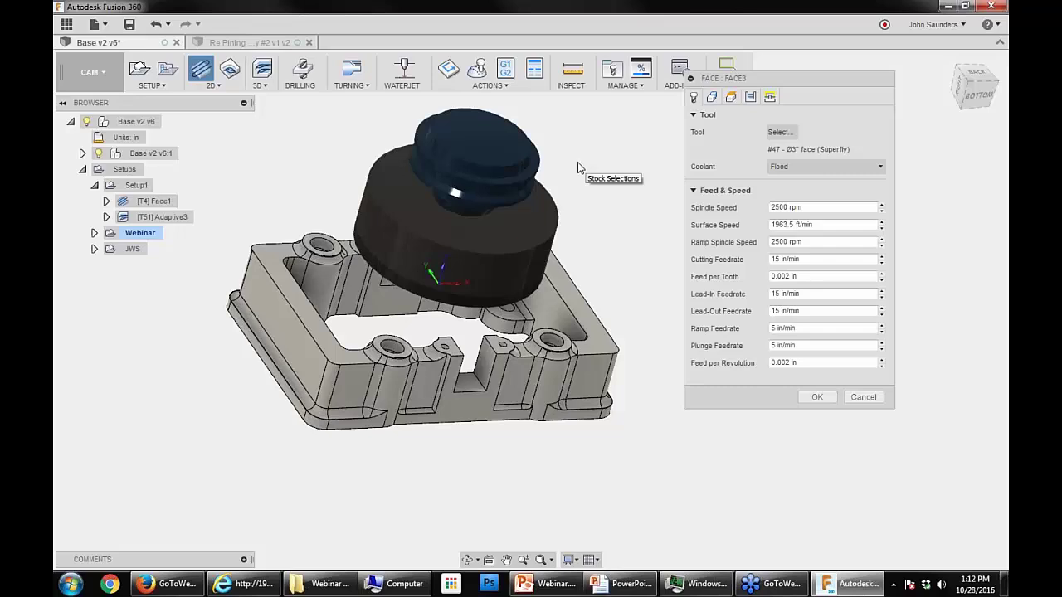
Step: Set the facing passes' stock offset to .25 in and generate the toolpath
{"action": "left_click", "coordinate": [750, 97]}
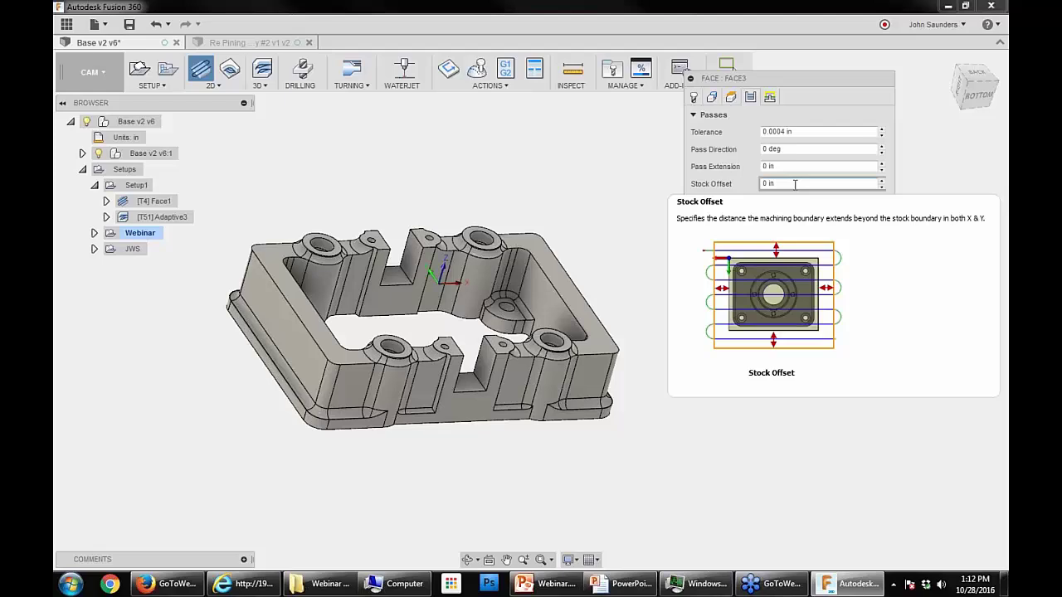
{"action": "triple_click", "coordinate": [795, 184]}
{"action": "type", "text": ".25"}
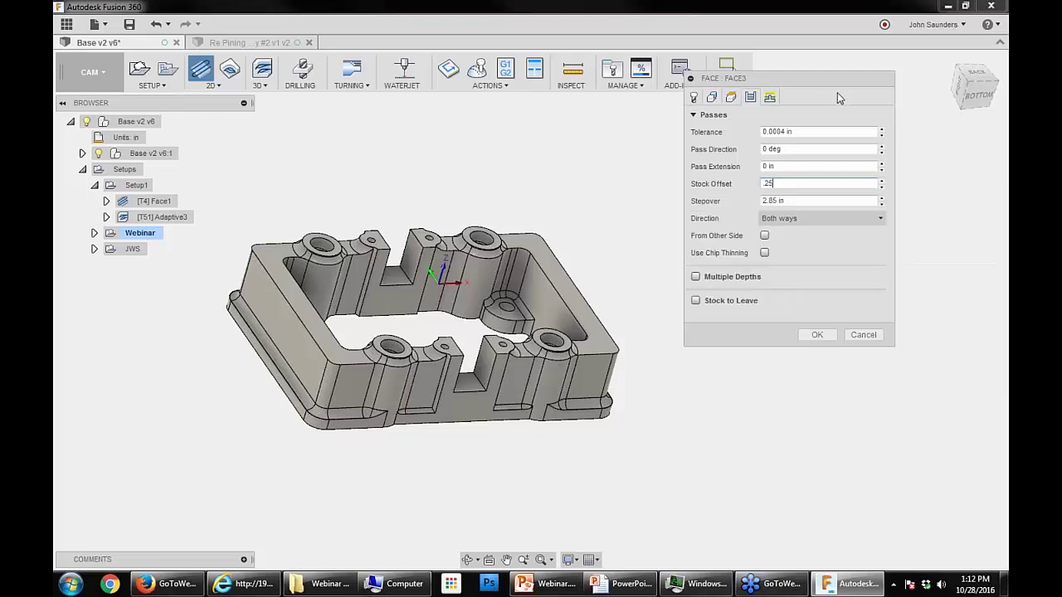
{"action": "left_click", "coordinate": [816, 334]}
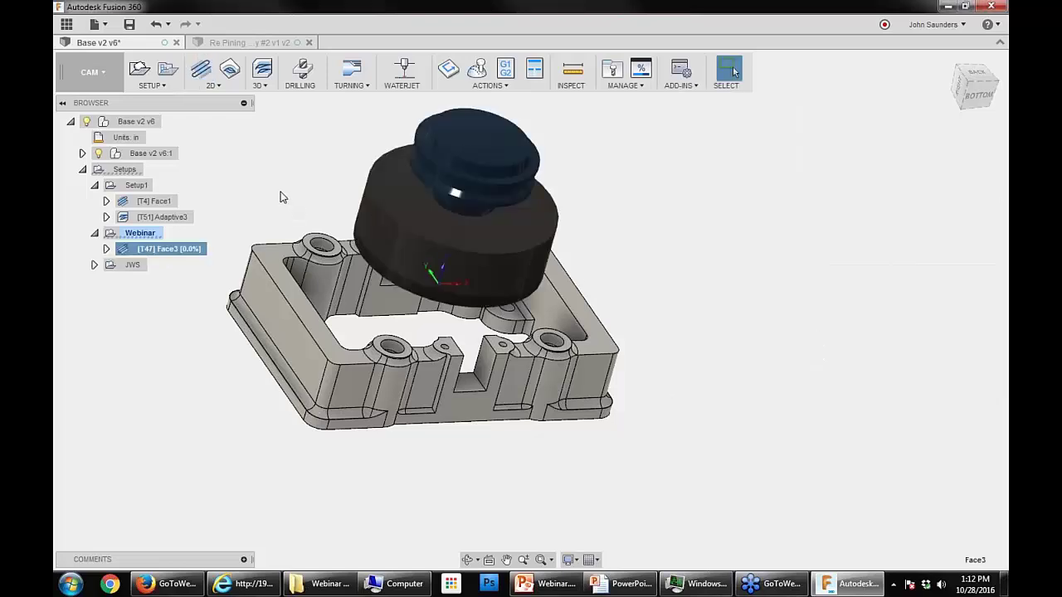
{"action": "middle_click_drag", "start_coordinate": [279, 197], "coordinate": [366, 207]}
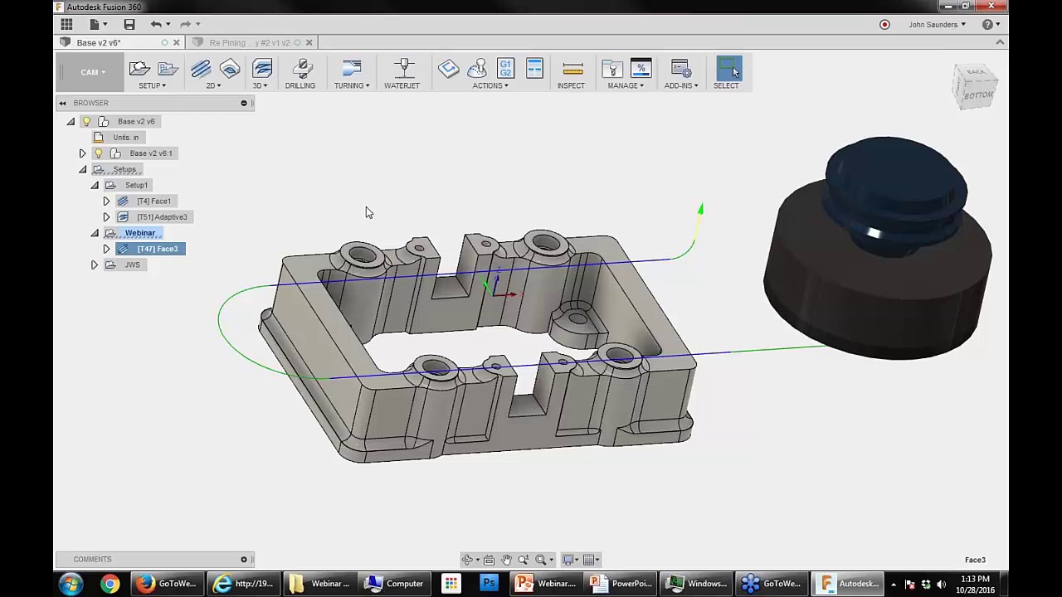
{"action": "middle_click_drag", "start_coordinate": [362, 215], "coordinate": [359, 205], "text": "shift"}
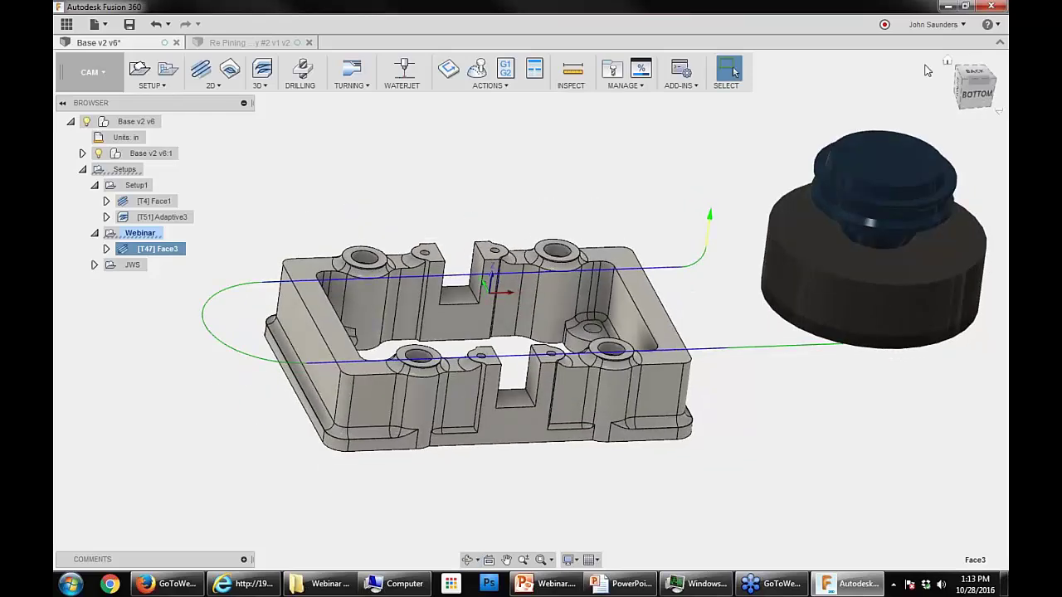
Step: Simulate the Webinar setup's facing toolpath and pause it partway along the cut
{"action": "left_click", "coordinate": [479, 68]}
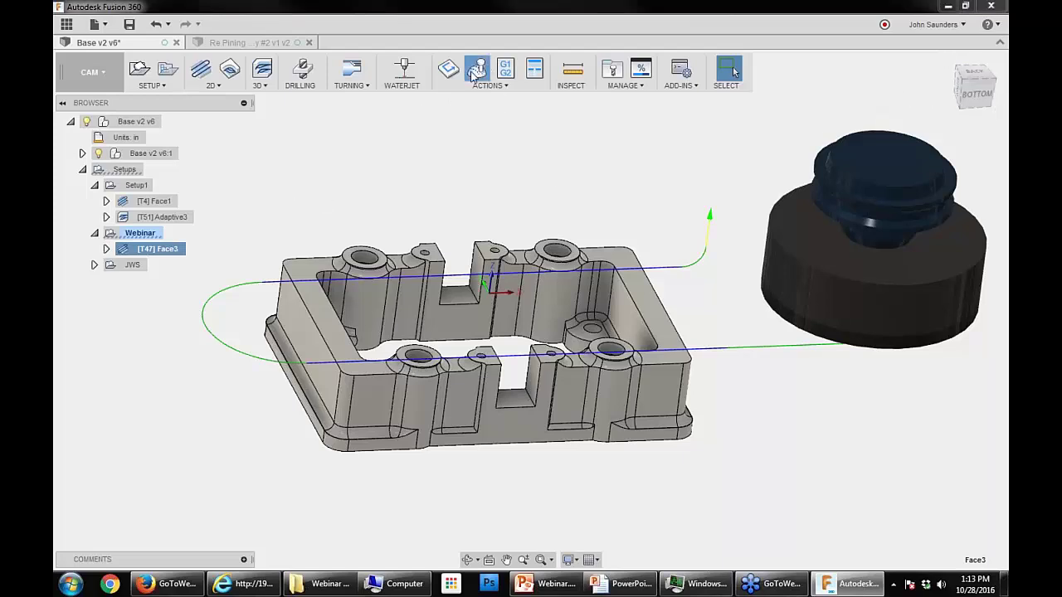
{"action": "left_click", "coordinate": [527, 504]}
{"action": "middle_click_drag", "start_coordinate": [448, 390], "coordinate": [602, 438], "text": "shift"}
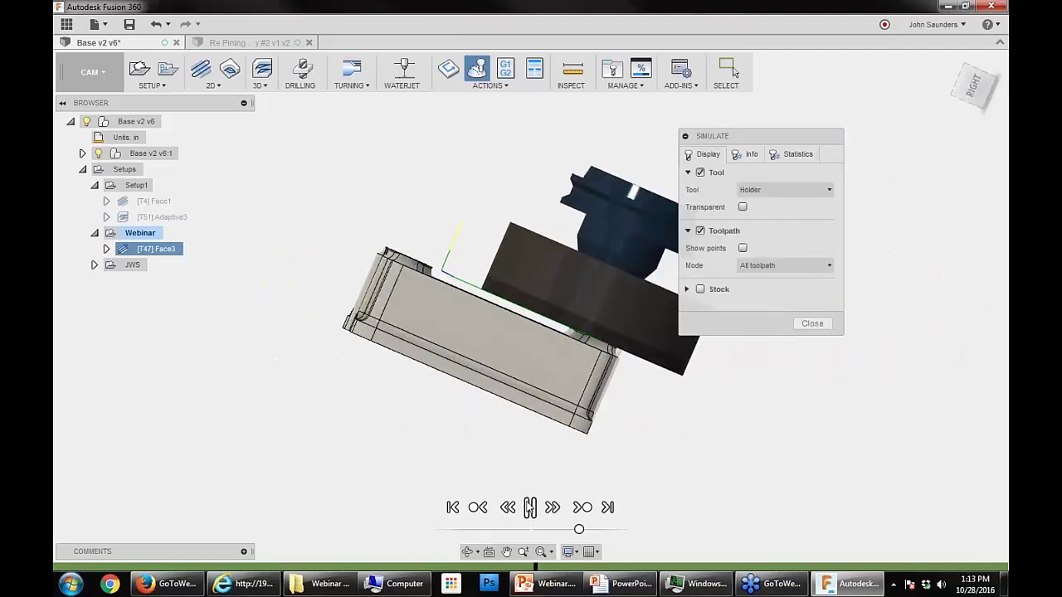
{"action": "left_click", "coordinate": [531, 507]}
Step: Examine the paused face mill and the toolpath's passes, connecting arc and lead moves around the part
{"action": "middle_click_drag", "start_coordinate": [465, 374], "coordinate": [432, 325], "text": "shift"}
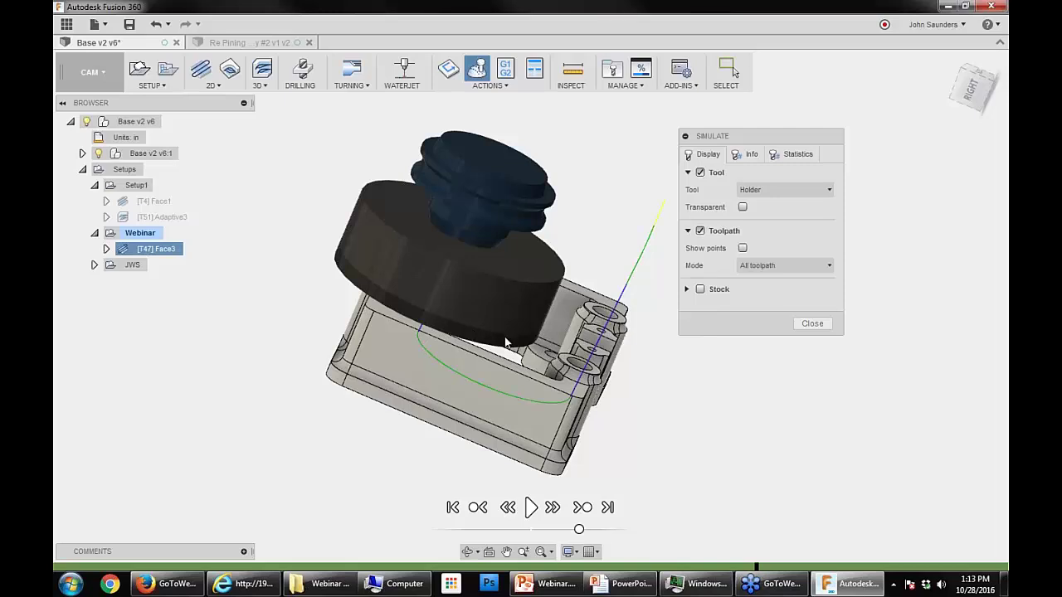
{"action": "mouse_move", "coordinate": [423, 344]}
{"action": "middle_mouse_down", "text": "shift"}
{"action": "mouse_move", "coordinate": [383, 259]}
{"action": "mouse_move", "coordinate": [419, 307]}
{"action": "mouse_move", "coordinate": [428, 356]}
{"action": "middle_mouse_up", "text": "shift"}
{"action": "middle_click_drag", "start_coordinate": [360, 280], "coordinate": [324, 323], "text": "shift"}
{"action": "scroll", "coordinate": [323, 320], "scroll_direction": "down", "scroll_amount": 3}
{"action": "middle_click_drag", "start_coordinate": [304, 403], "coordinate": [310, 421], "text": "shift"}
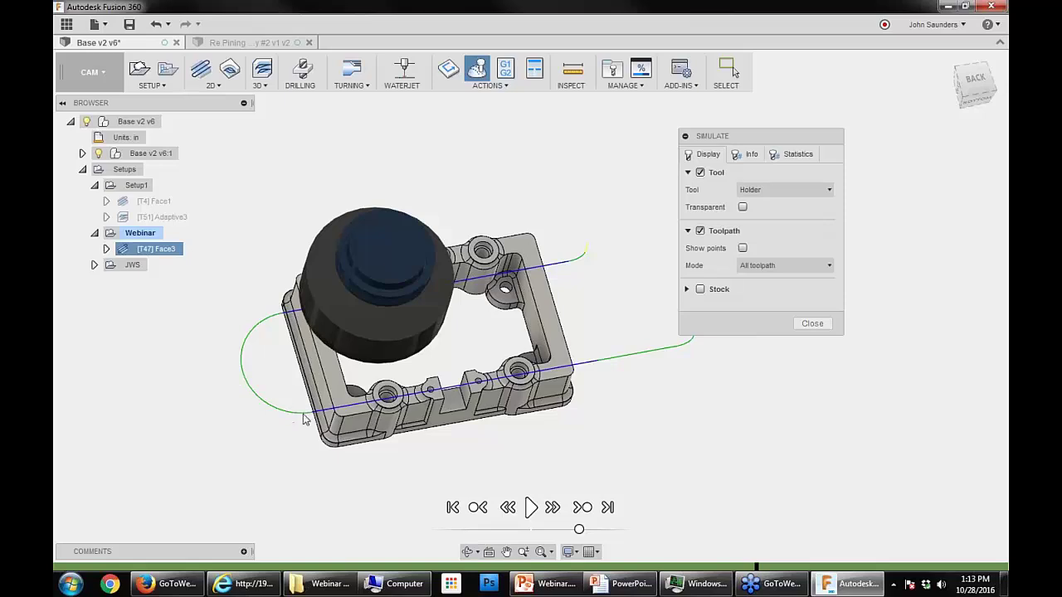
{"action": "middle_click_drag", "start_coordinate": [311, 406], "coordinate": [280, 331], "text": "shift"}
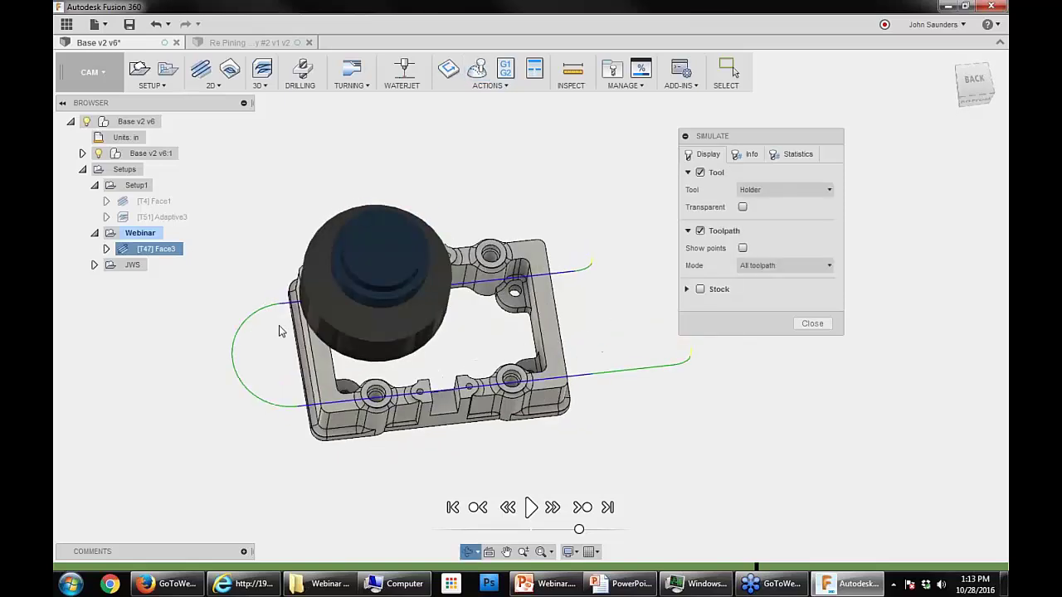
{"action": "middle_click_drag", "start_coordinate": [602, 277], "coordinate": [617, 299], "text": "shift"}
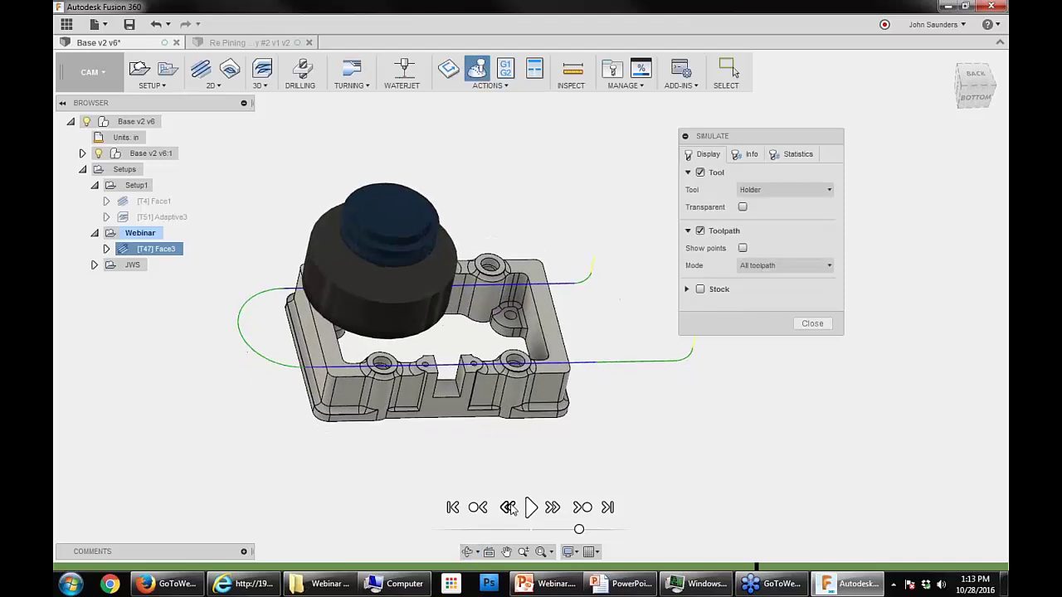
Step: Run the facing simulation backward and close it
{"action": "left_click", "coordinate": [509, 508]}
{"action": "middle_click_drag", "start_coordinate": [654, 379], "coordinate": [657, 341], "text": "shift"}
{"action": "left_click", "coordinate": [809, 325]}
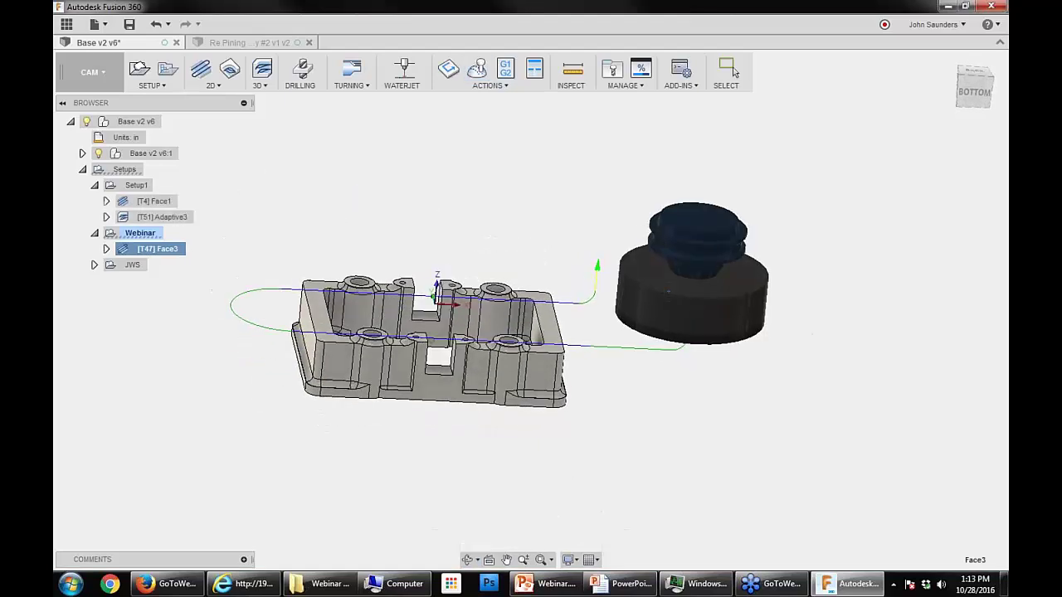
Step: Start a 3D Adaptive operation in the Webinar setup using tool #49, the 3/4 in ShearHog face mill
{"action": "middle_click_drag", "start_coordinate": [668, 292], "coordinate": [673, 277], "text": "shift"}
{"action": "middle_click_drag", "start_coordinate": [441, 257], "coordinate": [455, 291], "text": "shift"}
{"action": "scroll", "coordinate": [332, 264], "scroll_direction": "up", "scroll_amount": 3}
{"action": "middle_click_drag", "start_coordinate": [337, 250], "coordinate": [429, 222]}
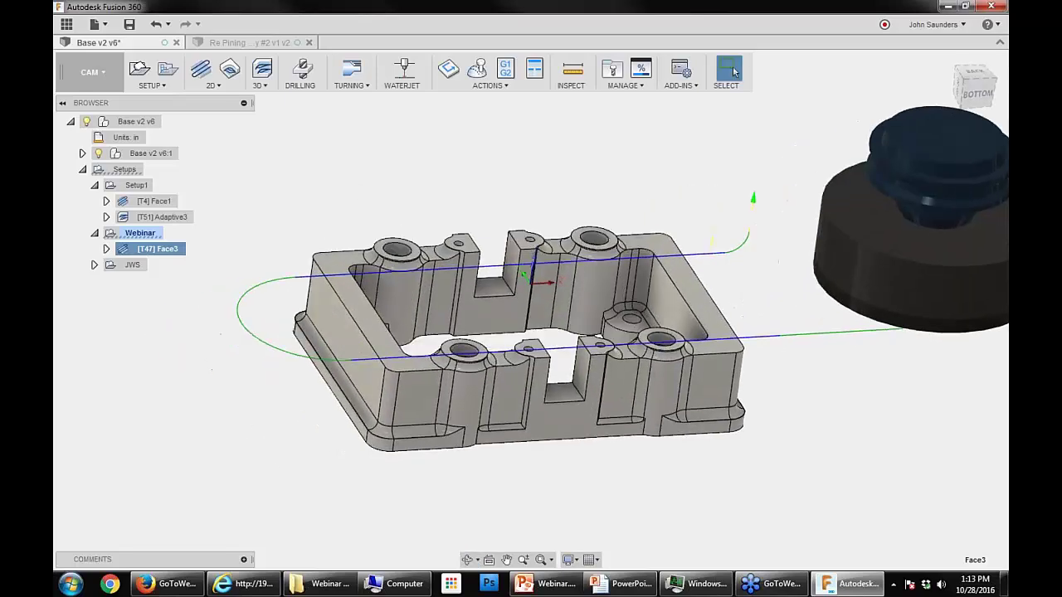
{"action": "mouse_move", "coordinate": [516, 159]}
{"action": "middle_mouse_down", "text": "shift"}
{"action": "mouse_move", "coordinate": [497, 154]}
{"action": "mouse_move", "coordinate": [501, 163]}
{"action": "middle_mouse_up", "text": "shift"}
{"action": "left_click", "coordinate": [262, 83]}
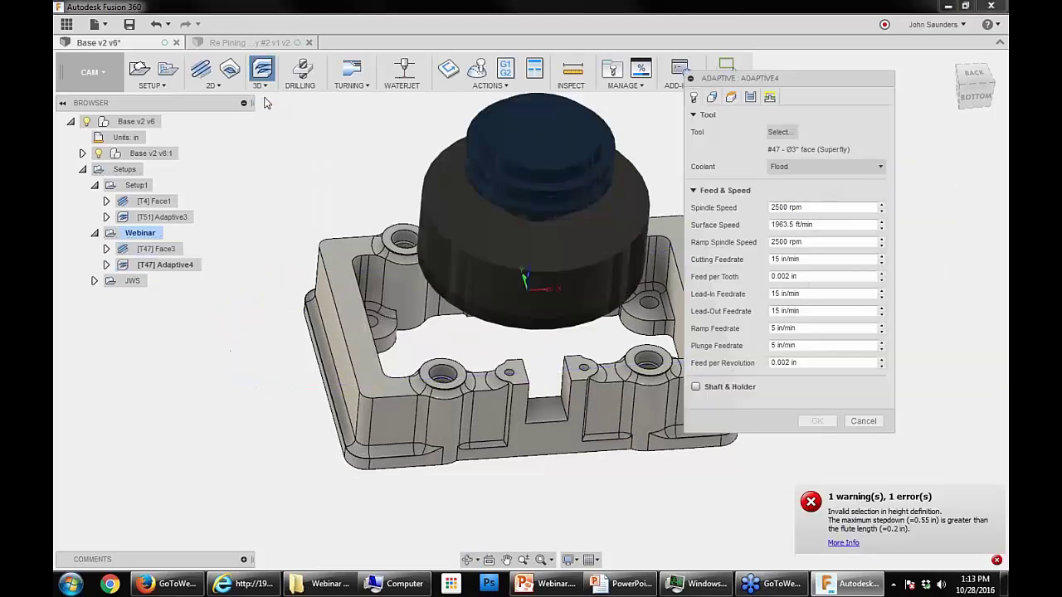
{"action": "left_click", "coordinate": [783, 132]}
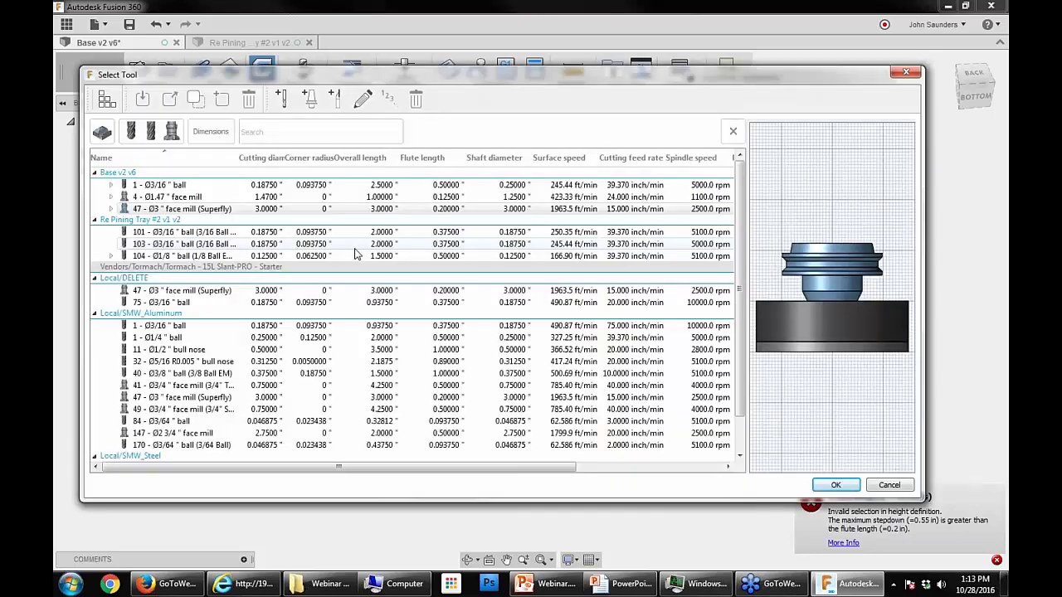
{"action": "left_click", "coordinate": [205, 411]}
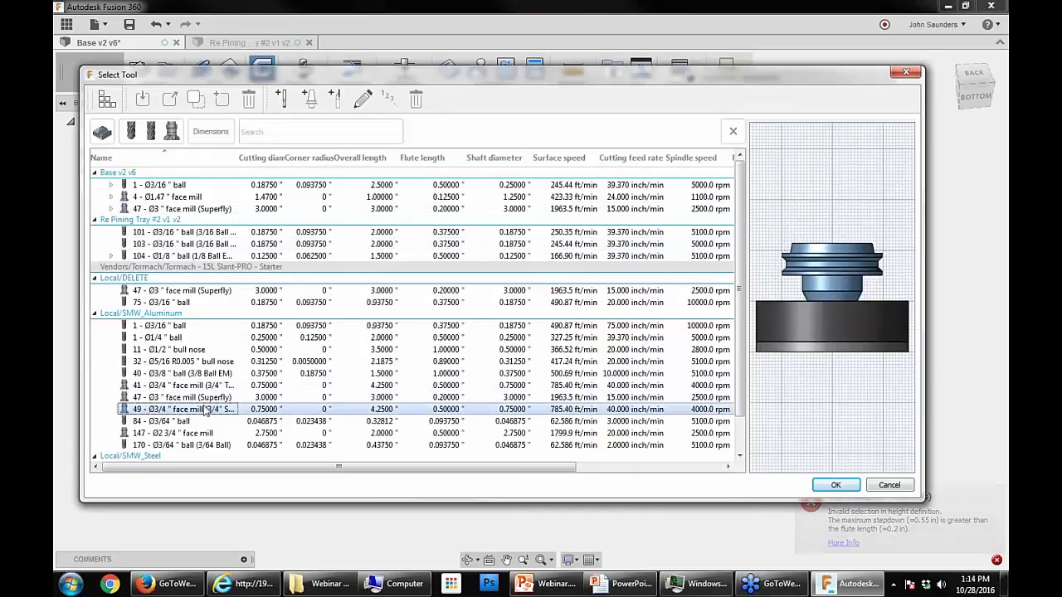
{"action": "left_click", "coordinate": [836, 488]}
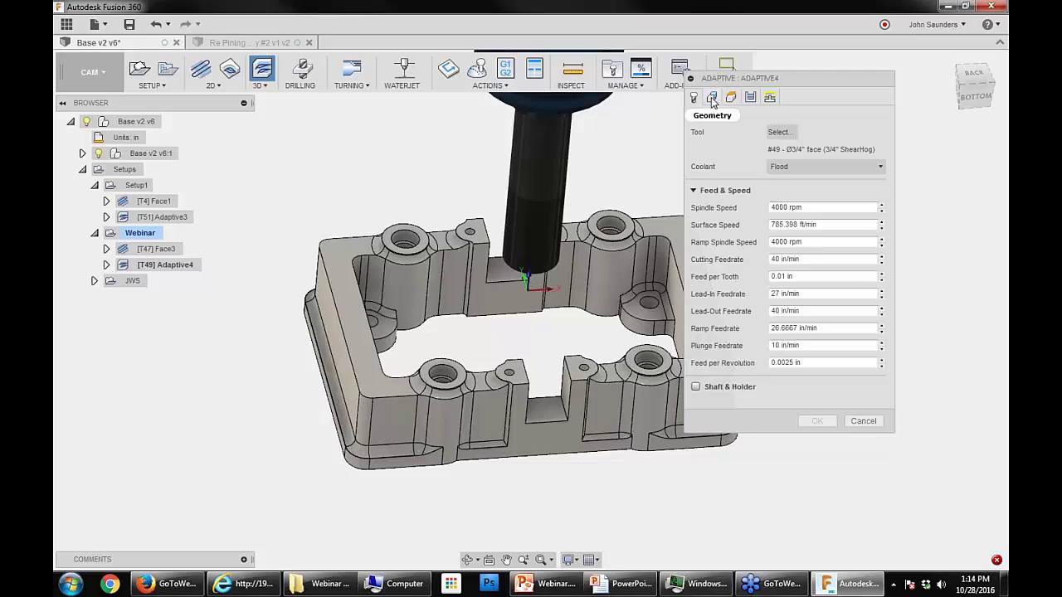
Step: Set the Adaptive operation's bottom height to Model bottom and generate the toolpath, ignoring the stepdown warning
{"action": "middle_click_drag", "start_coordinate": [548, 153], "coordinate": [460, 175], "text": "shift"}
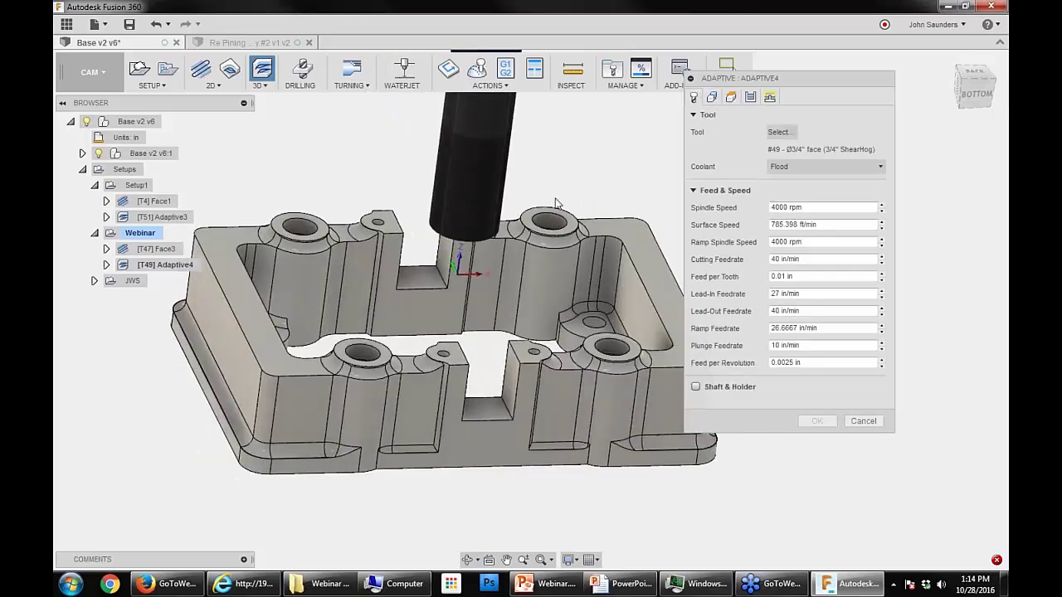
{"action": "middle_click_drag", "start_coordinate": [574, 188], "coordinate": [604, 182]}
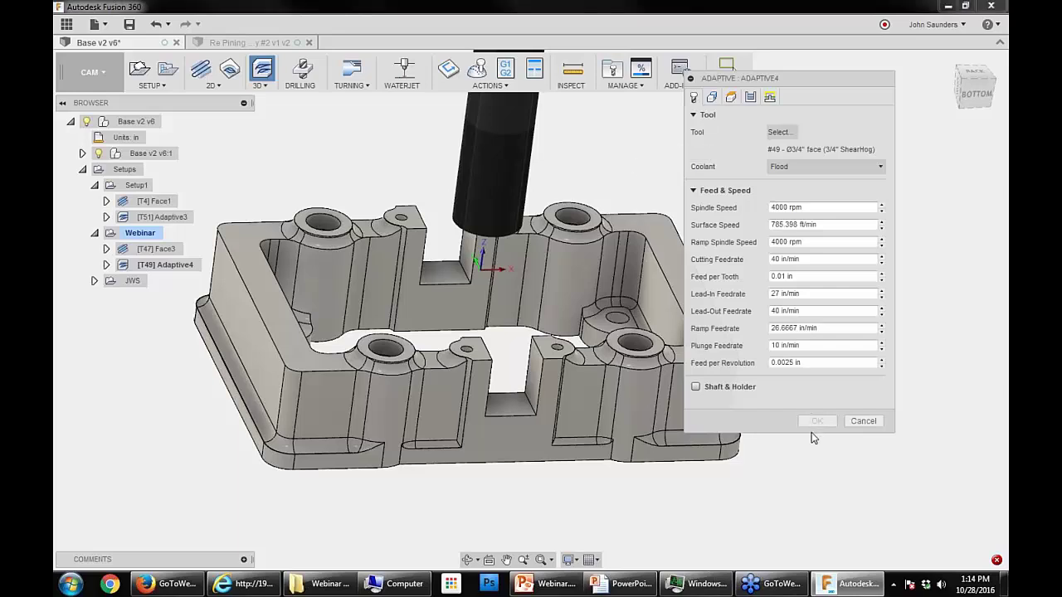
{"action": "left_click", "coordinate": [712, 97]}
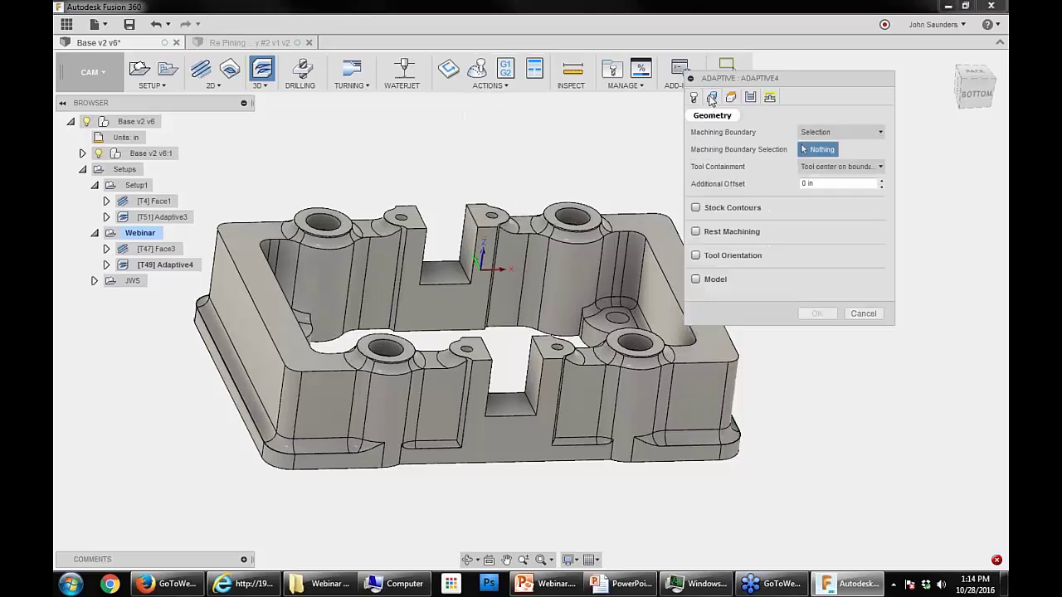
{"action": "left_click", "coordinate": [733, 99]}
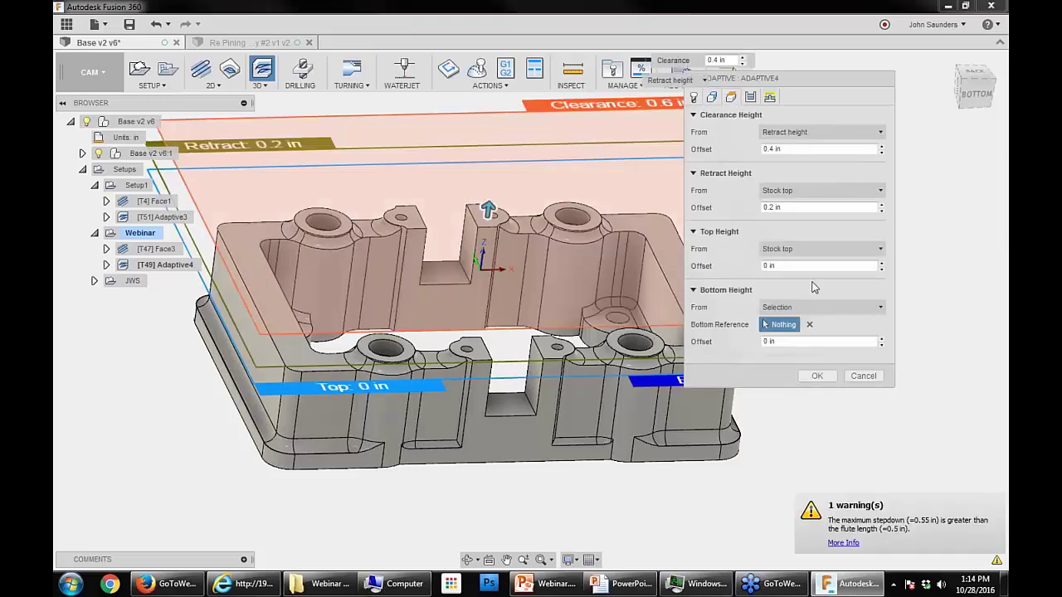
{"action": "left_click", "coordinate": [789, 309]}
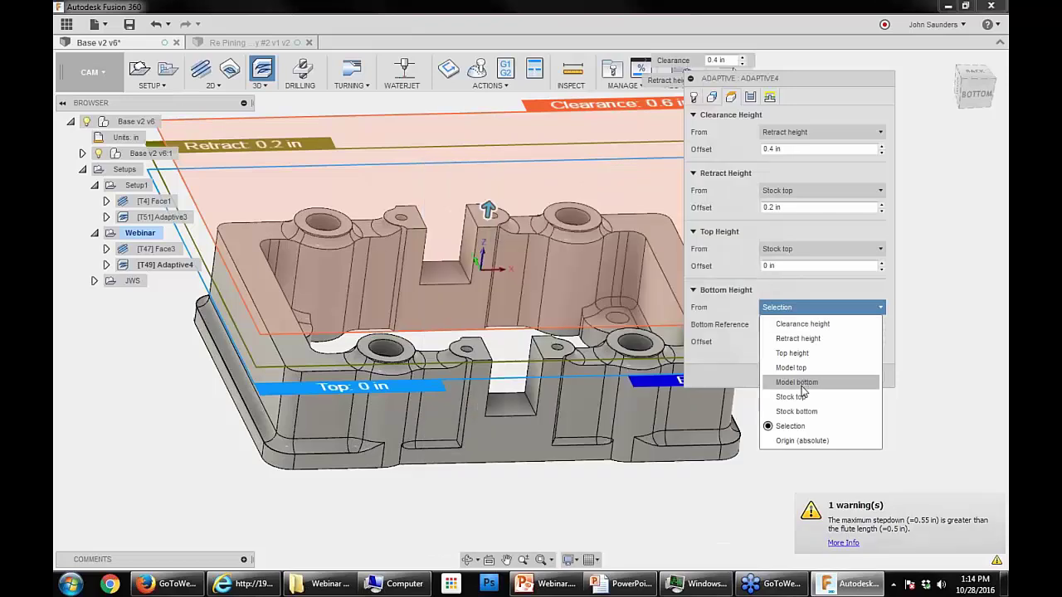
{"action": "left_click", "coordinate": [801, 388]}
{"action": "left_click", "coordinate": [812, 359]}
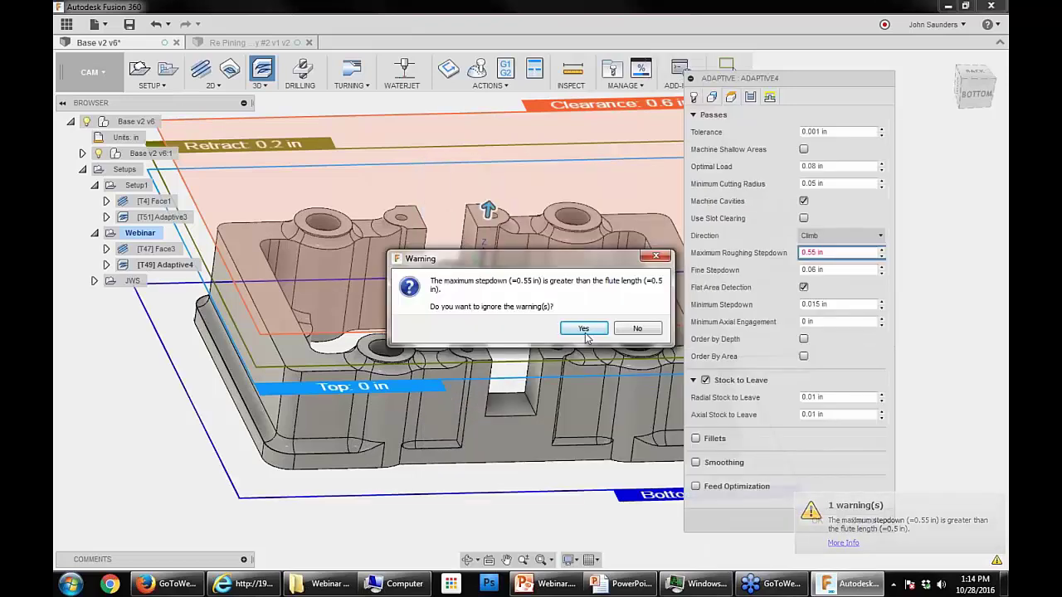
{"action": "left_click", "coordinate": [585, 328]}
{"action": "scroll", "coordinate": [585, 336], "scroll_direction": "down", "scroll_amount": 1}
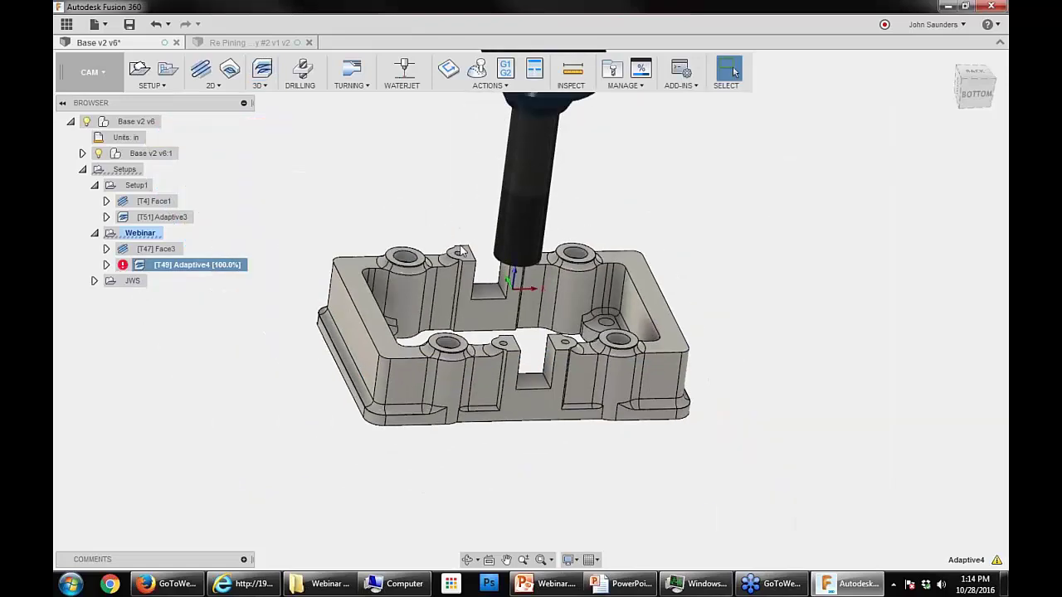
{"action": "scroll", "coordinate": [485, 263], "scroll_direction": "up", "scroll_amount": 3}
{"action": "middle_click_drag", "start_coordinate": [485, 262], "coordinate": [542, 224]}
{"action": "middle_click_drag", "start_coordinate": [542, 186], "coordinate": [487, 222], "text": "shift"}
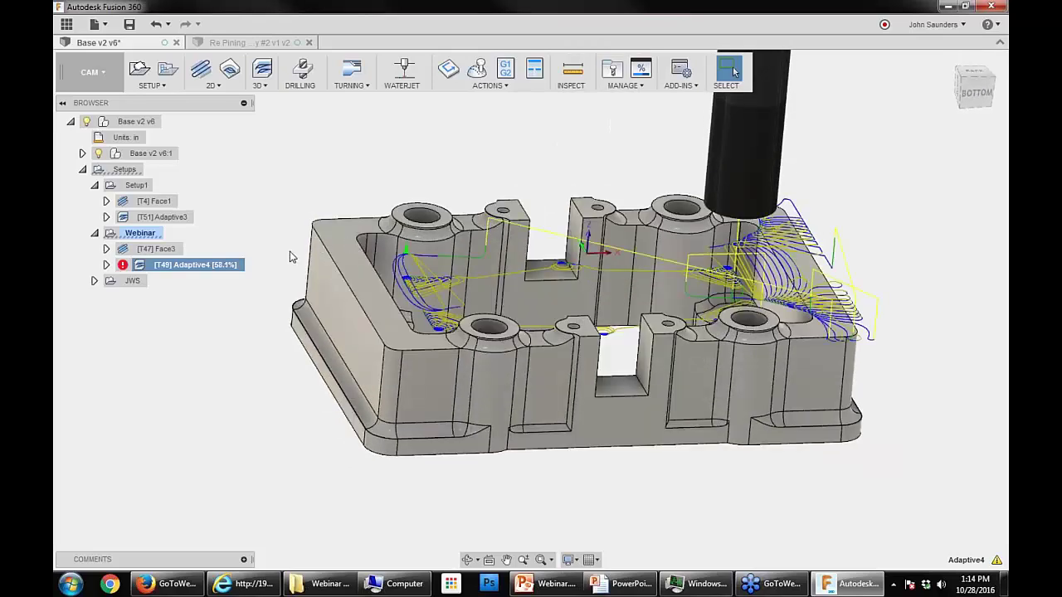
Step: Check the Adaptive operation's geometry and passes settings, then delete the operation from the Webinar setup
{"action": "double_click", "coordinate": [234, 266]}
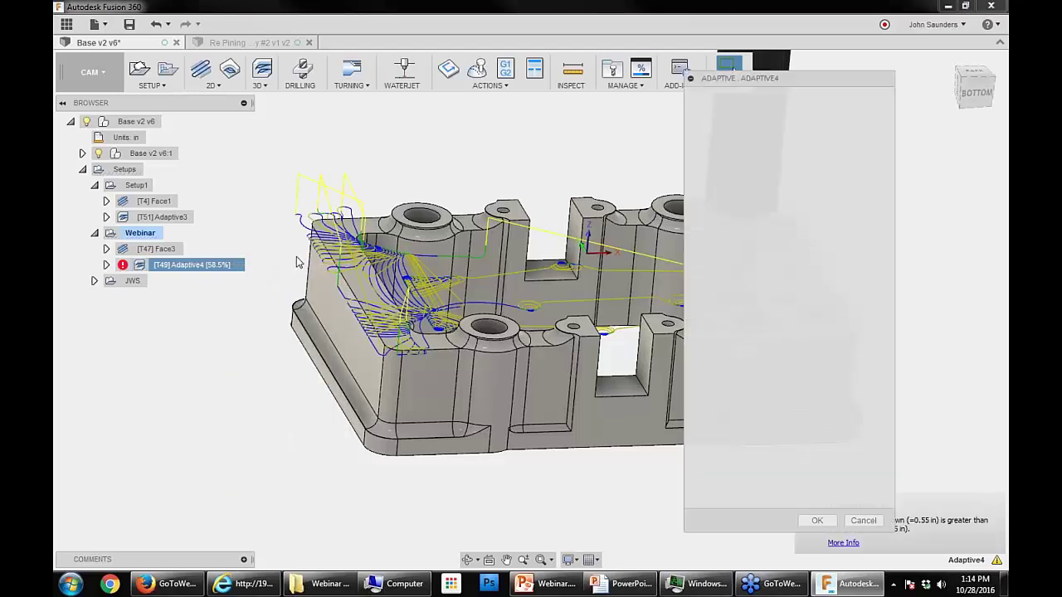
{"action": "left_click", "coordinate": [712, 97]}
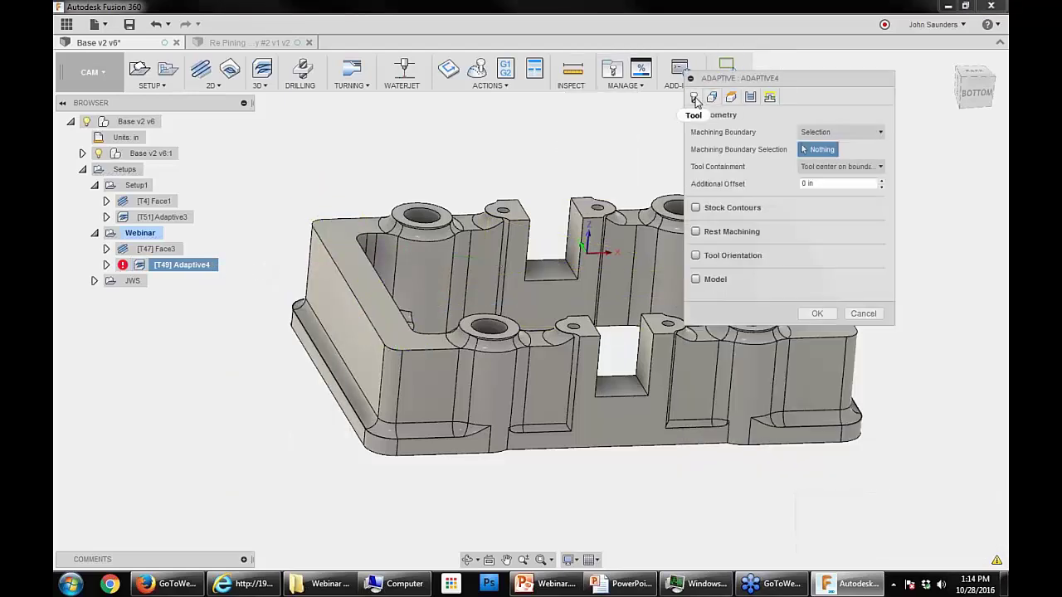
{"action": "left_click", "coordinate": [695, 99]}
{"action": "left_click", "coordinate": [710, 99]}
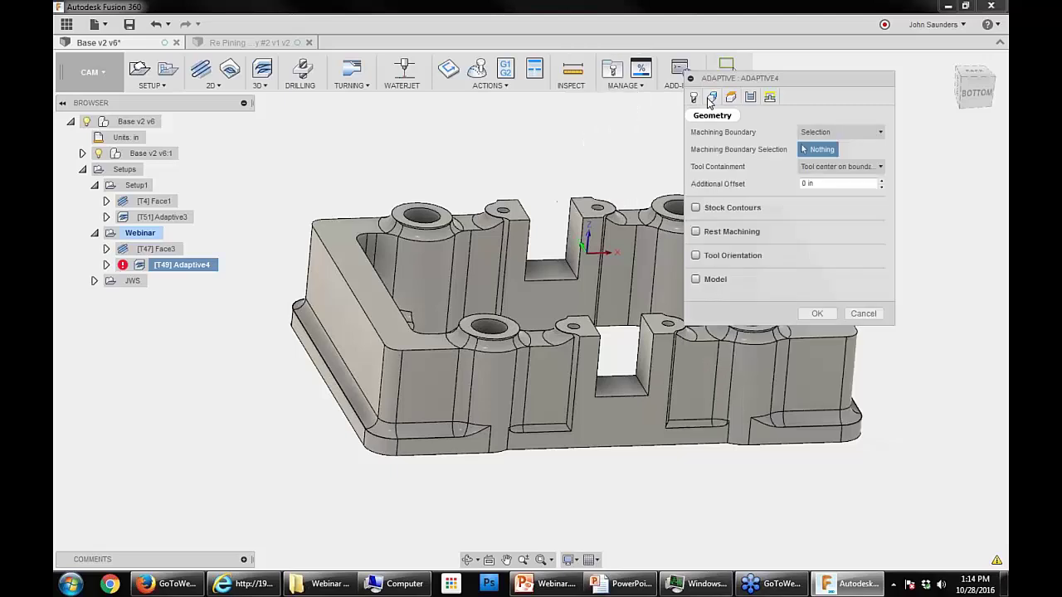
{"action": "left_click", "coordinate": [751, 98]}
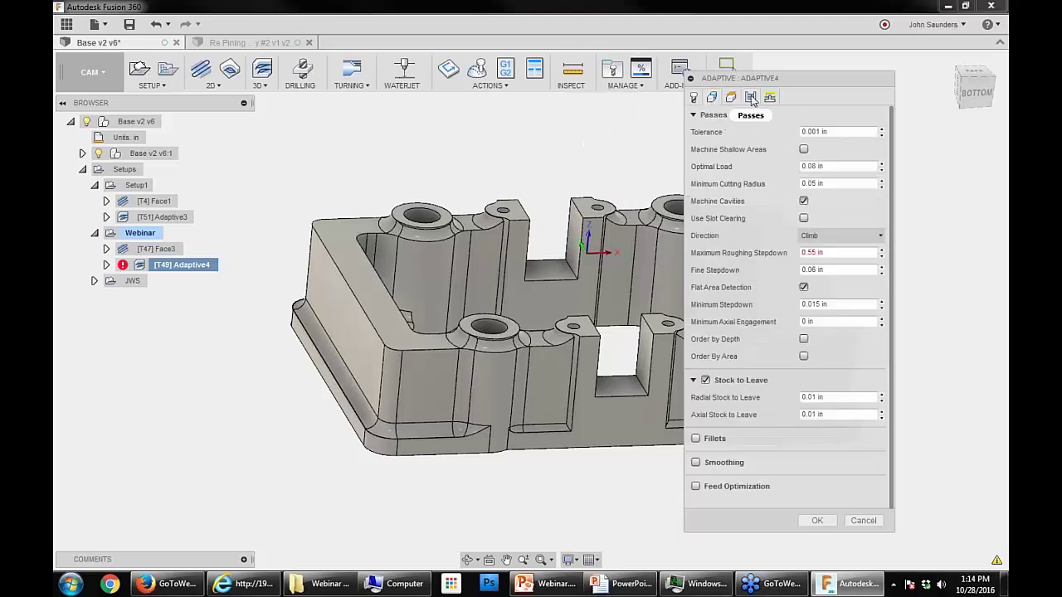
{"action": "left_click", "coordinate": [832, 305]}
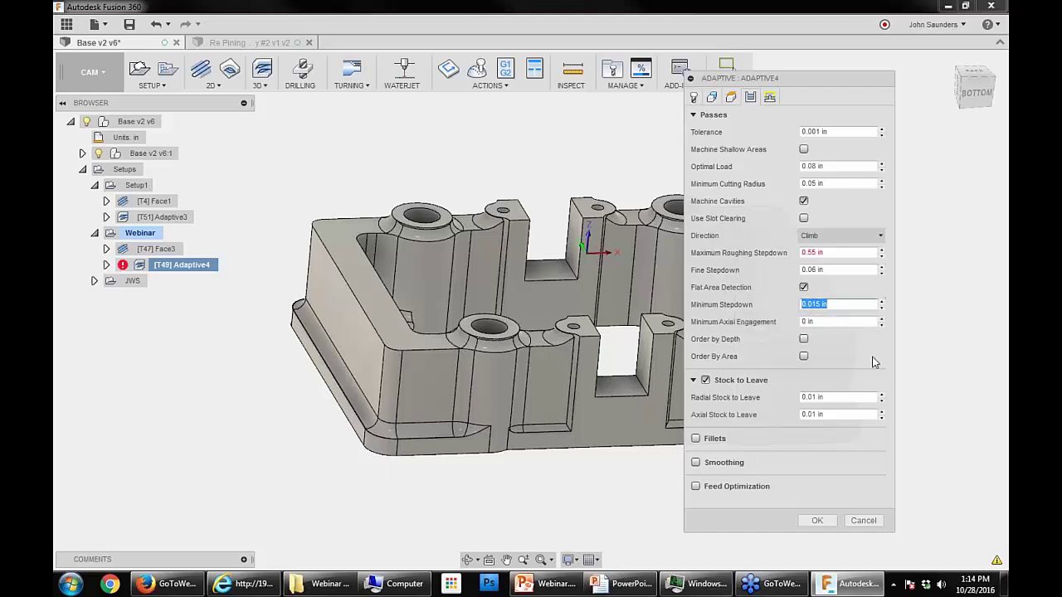
{"action": "key", "text": "Return"}
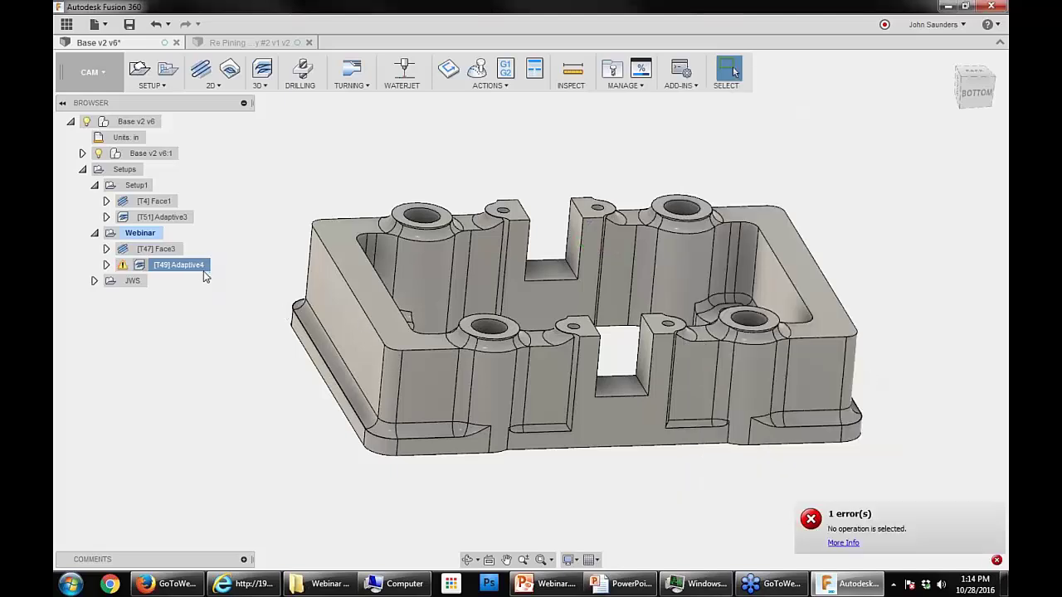
{"action": "key", "text": "Delete"}
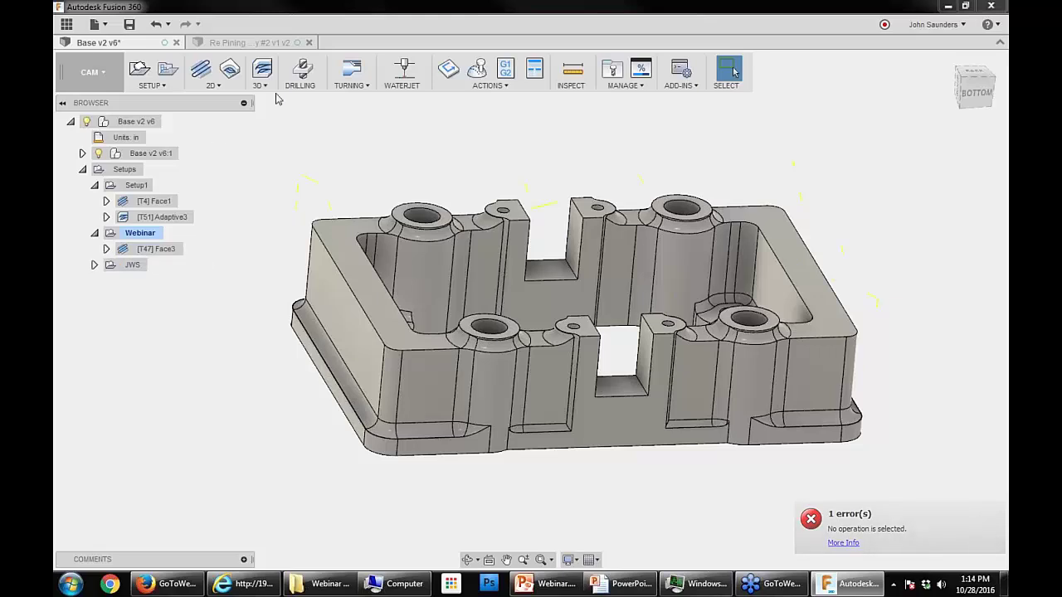
{"action": "left_click", "coordinate": [262, 70]}
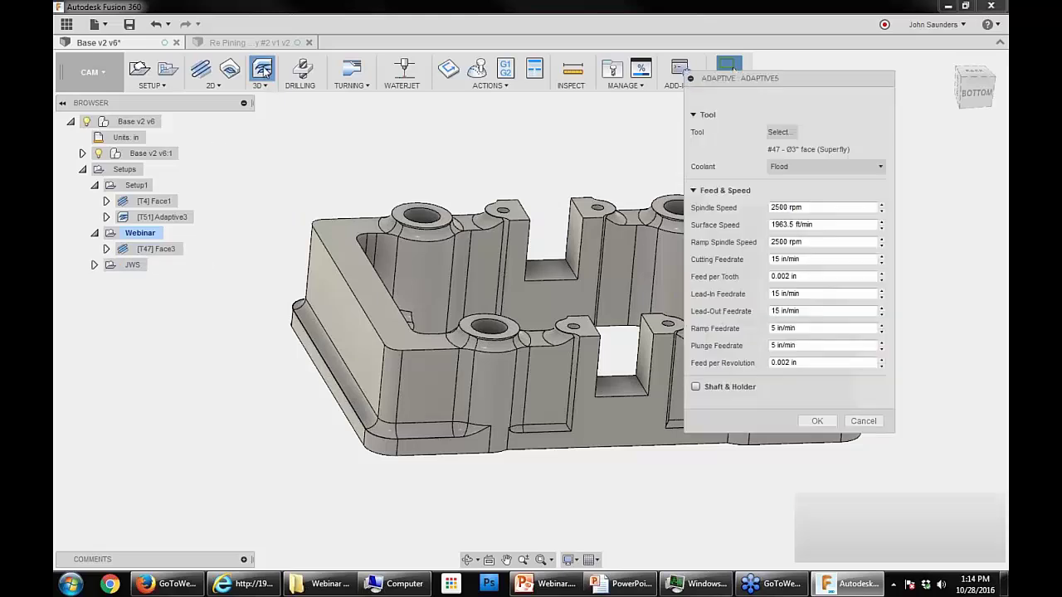
{"action": "left_click", "coordinate": [779, 131]}
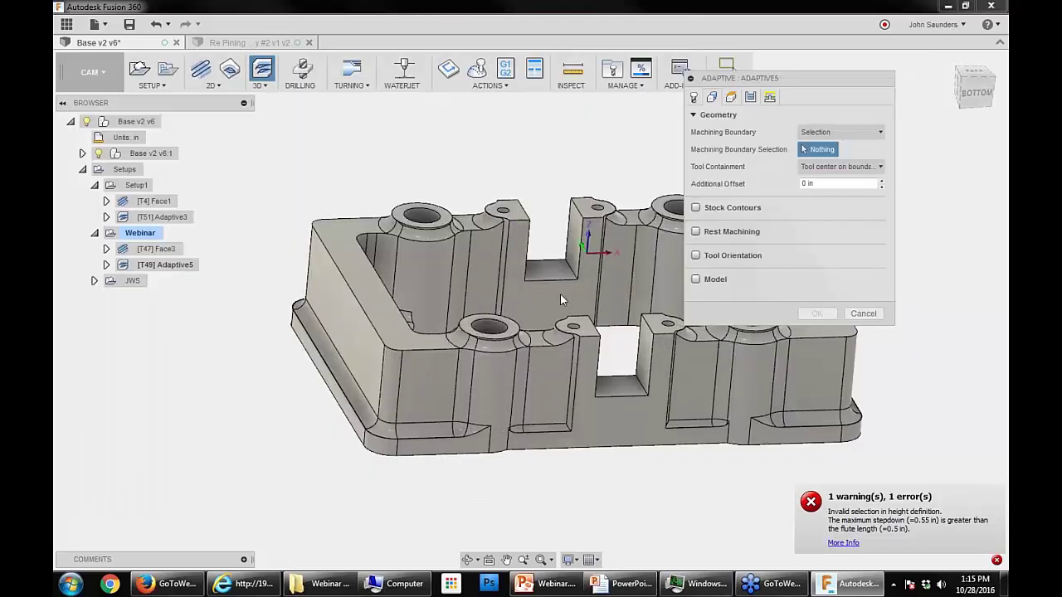
{"action": "left_click", "coordinate": [606, 326]}
{"action": "left_click", "coordinate": [750, 97]}
{"action": "left_click_drag", "start_coordinate": [825, 252], "coordinate": [741, 267]}
{"action": "type", "text": ".1"}
{"action": "key", "text": "Tab"}
{"action": "key", "text": "Return"}
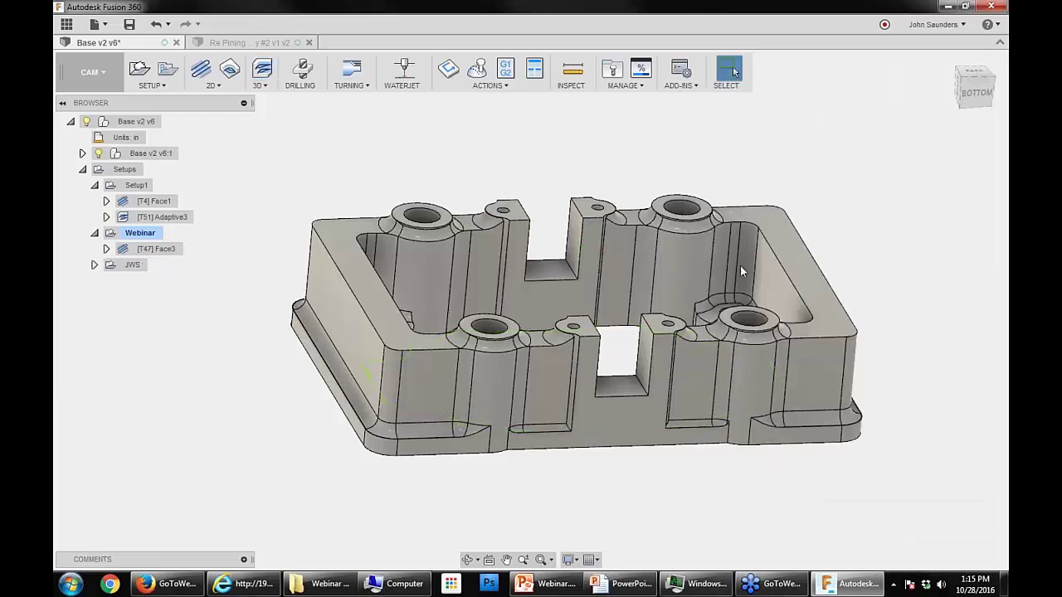
Step: Create a 3D Adaptive operation in the Webinar setup with the #49 3/4 in face mill and bottom height from Model bottom, ignoring the stepdown warning
{"action": "left_click", "coordinate": [165, 249]}
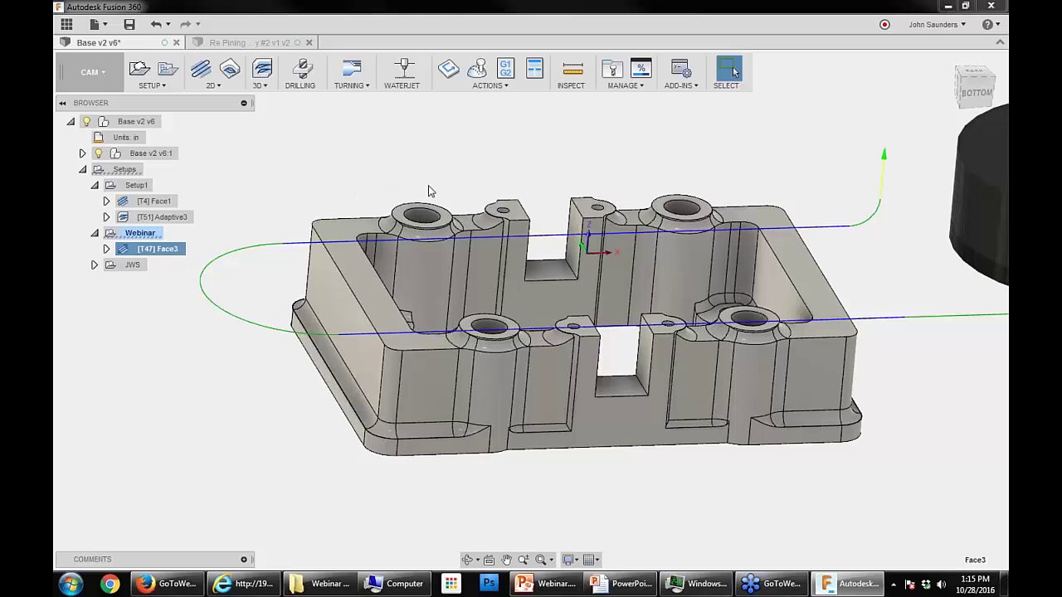
{"action": "left_click", "coordinate": [264, 73]}
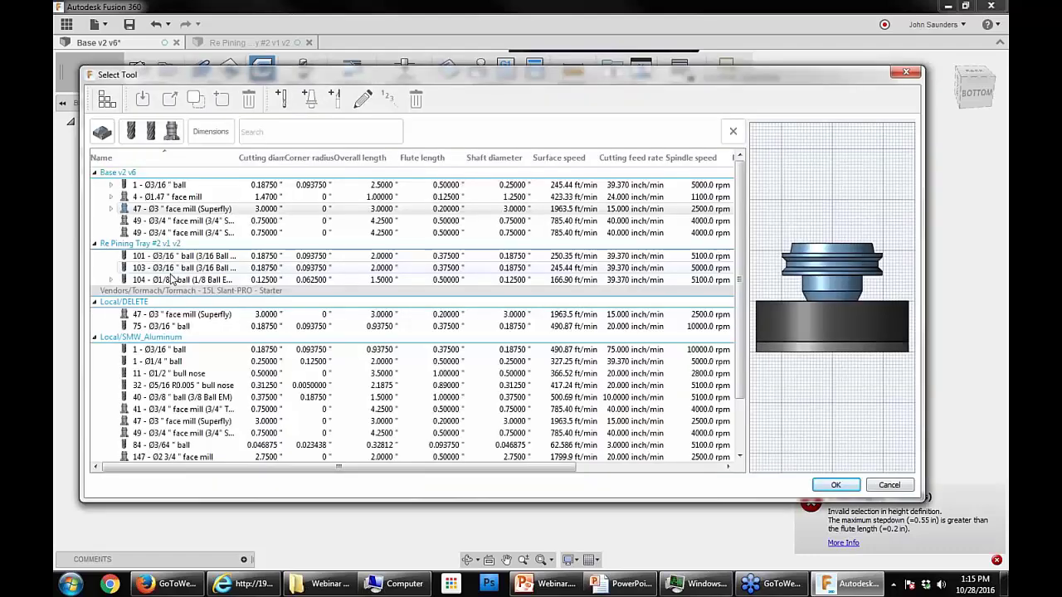
{"action": "left_click", "coordinate": [178, 221]}
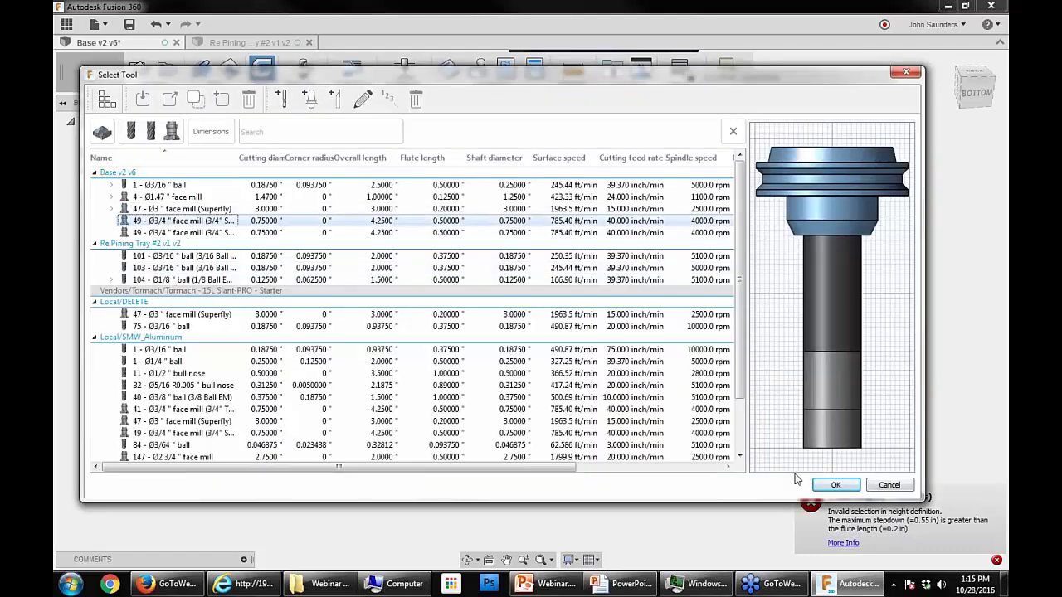
{"action": "left_click", "coordinate": [836, 485]}
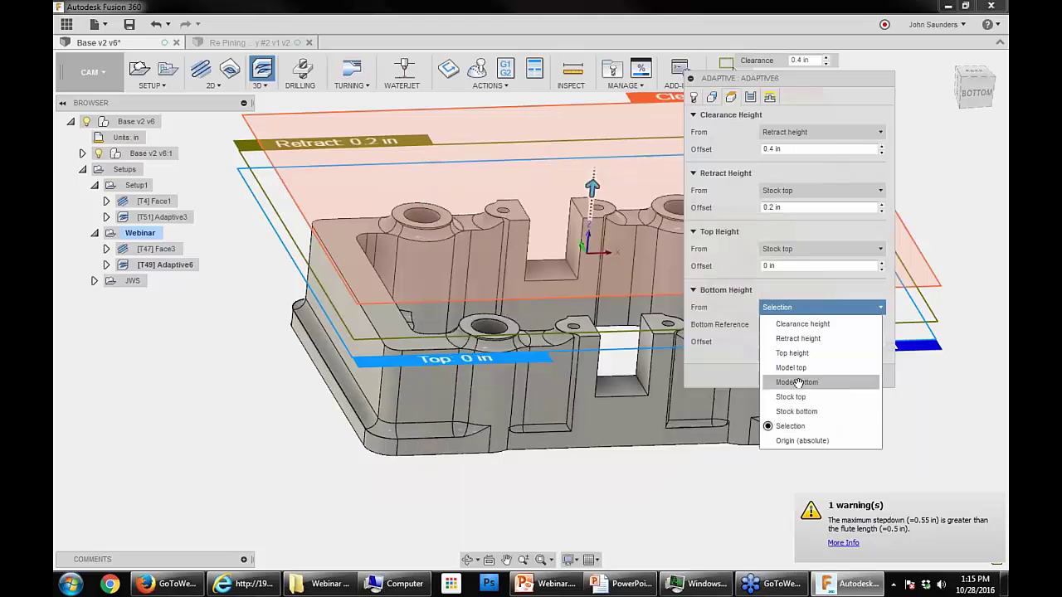
{"action": "left_click", "coordinate": [863, 421]}
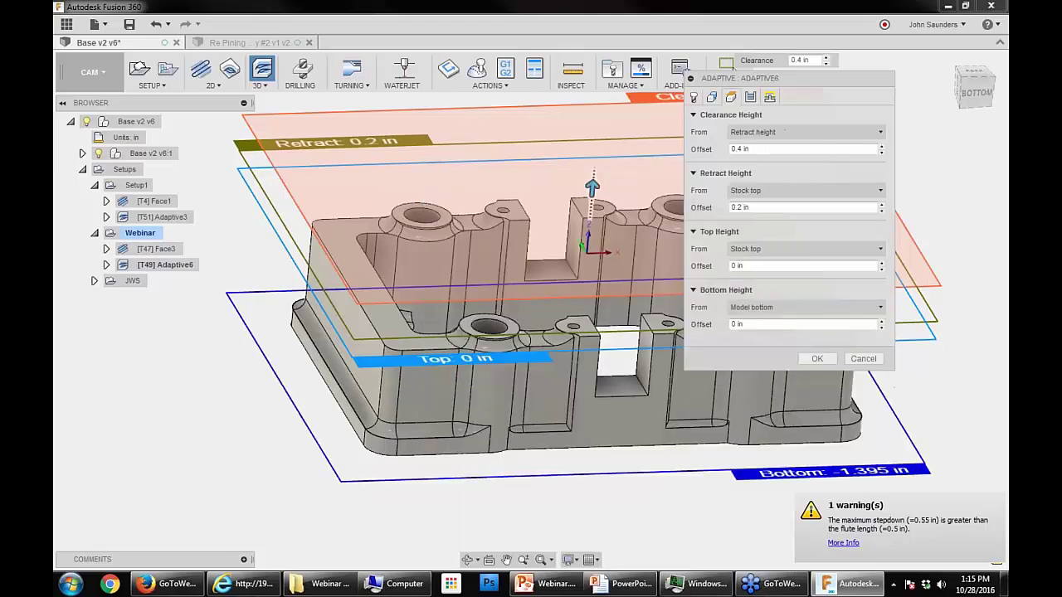
{"action": "left_click", "coordinate": [817, 359]}
{"action": "left_click", "coordinate": [576, 328]}
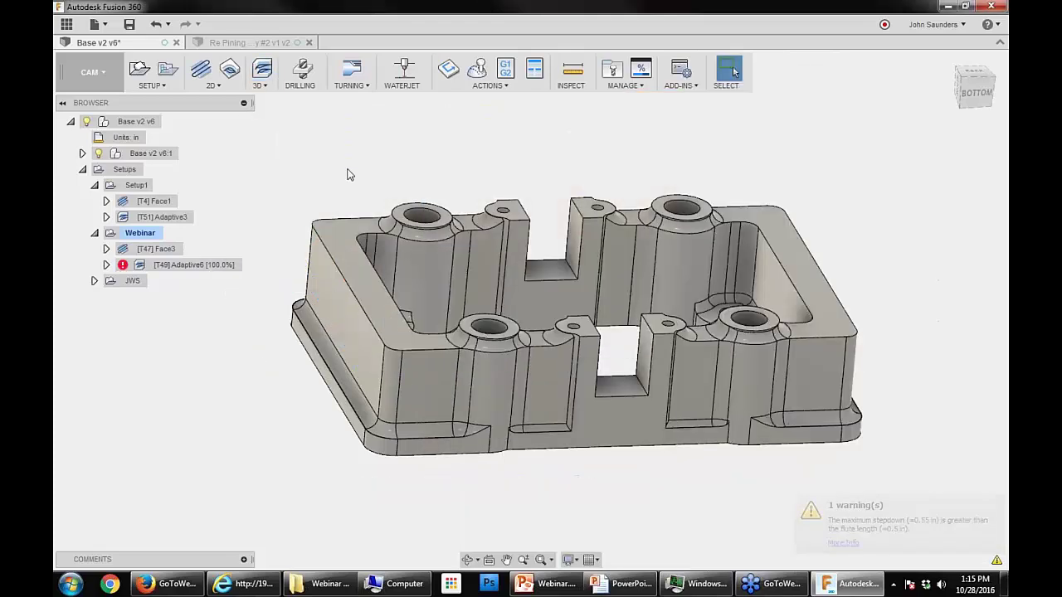
Step: Inspect the Webinar setup's Adaptive toolpath, and edit the operation to set its optimal load to 0.2 in
{"action": "left_click", "coordinate": [213, 265]}
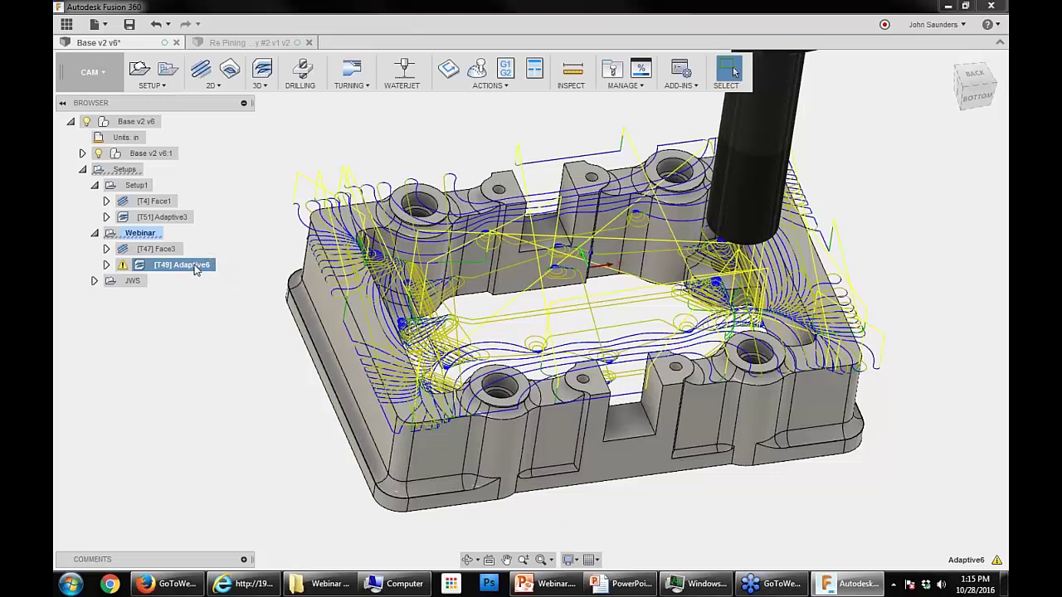
{"action": "middle_click_drag", "start_coordinate": [459, 301], "coordinate": [471, 323], "text": "shift"}
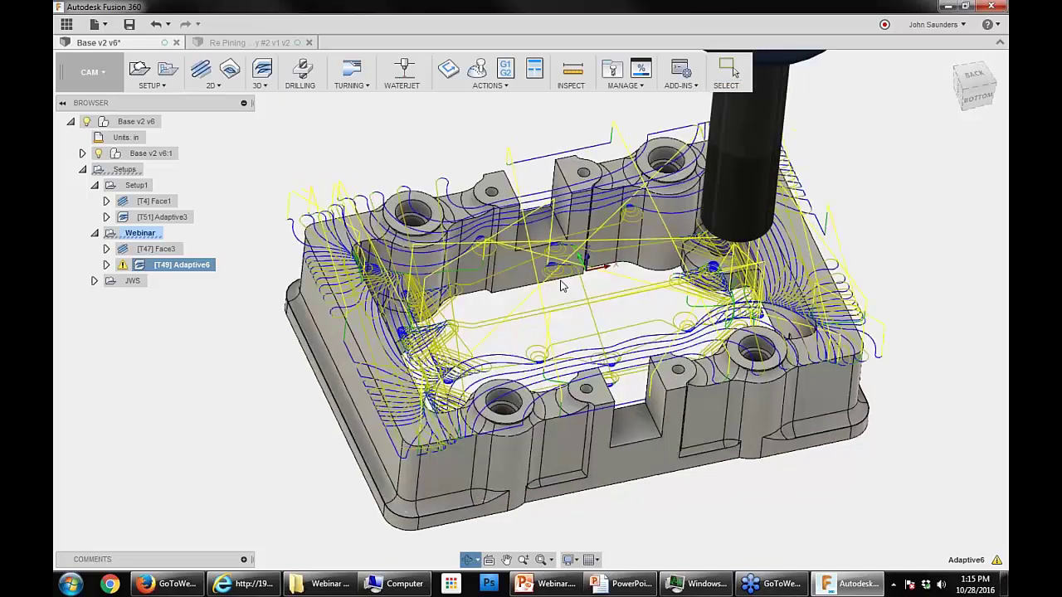
{"action": "scroll", "coordinate": [605, 325], "scroll_direction": "down", "scroll_amount": 2}
{"action": "middle_click_drag", "start_coordinate": [605, 324], "coordinate": [565, 286], "text": "shift"}
{"action": "middle_click_drag", "start_coordinate": [493, 306], "coordinate": [433, 315], "text": "shift"}
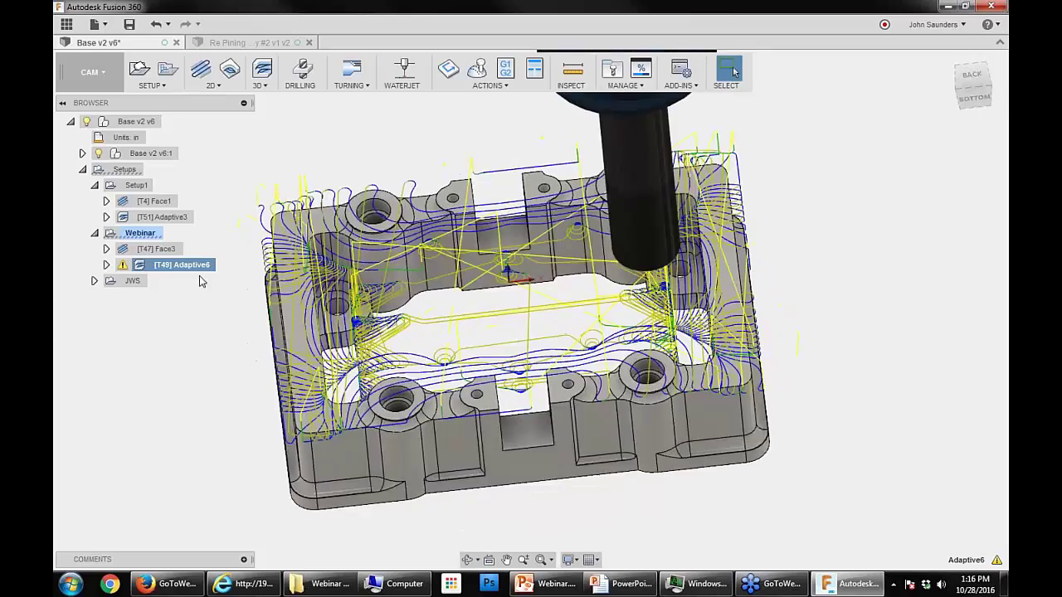
{"action": "double_click", "coordinate": [189, 266]}
{"action": "left_click", "coordinate": [750, 97]}
{"action": "left_click_drag", "start_coordinate": [801, 166], "coordinate": [870, 182]}
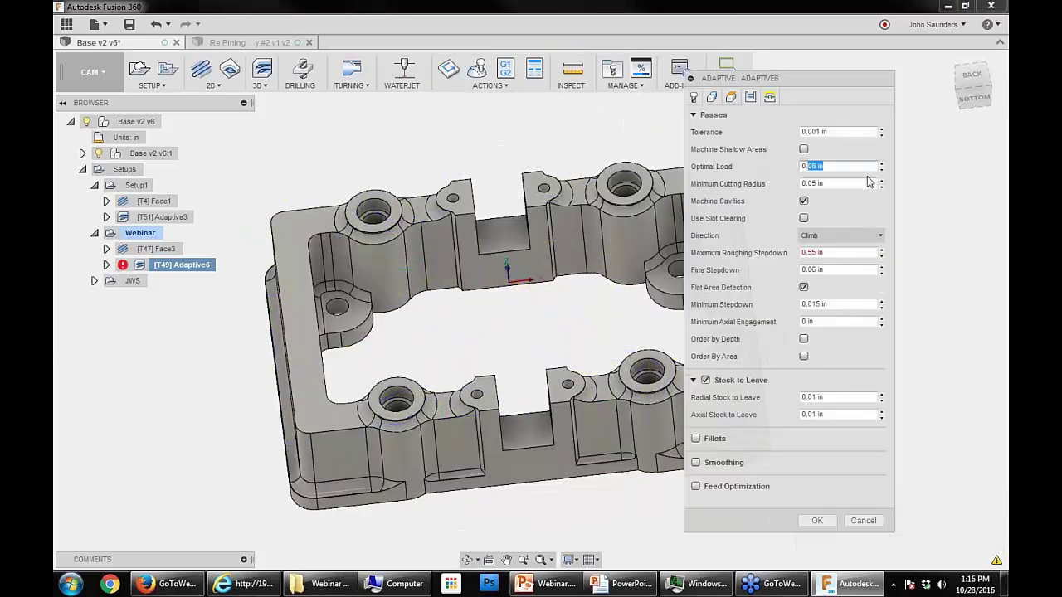
{"action": "type", "text": "0.2"}
Step: Set the Adaptive operation's maximum roughing stepdown to 0.2 in and its fine stepdown to 0.1 in
{"action": "double_click", "coordinate": [808, 253]}
{"action": "type", "text": "0.1"}
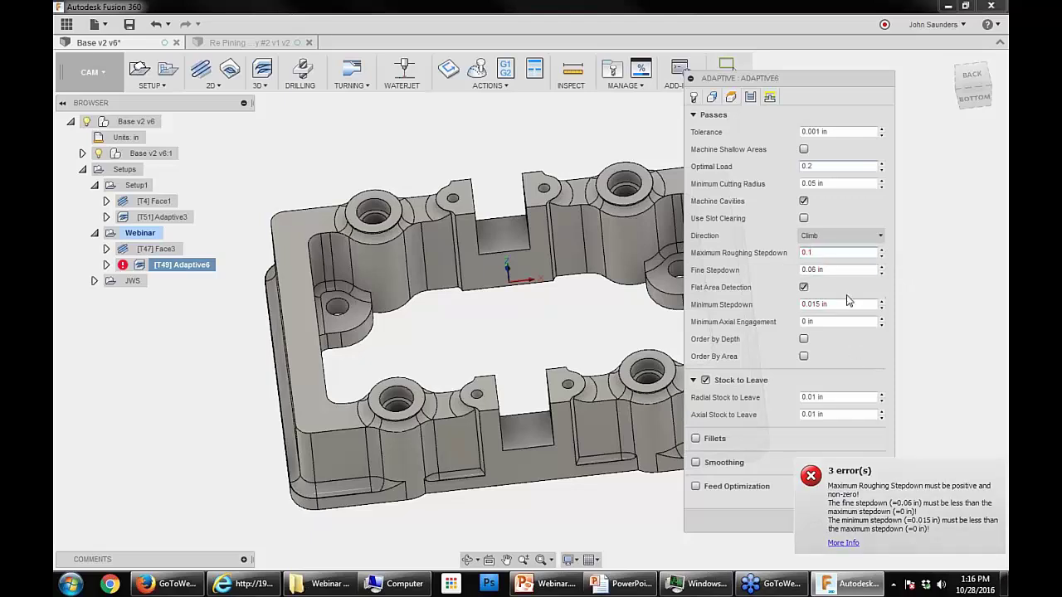
{"action": "key", "text": "BackSpace"}
{"action": "type", "text": "2"}
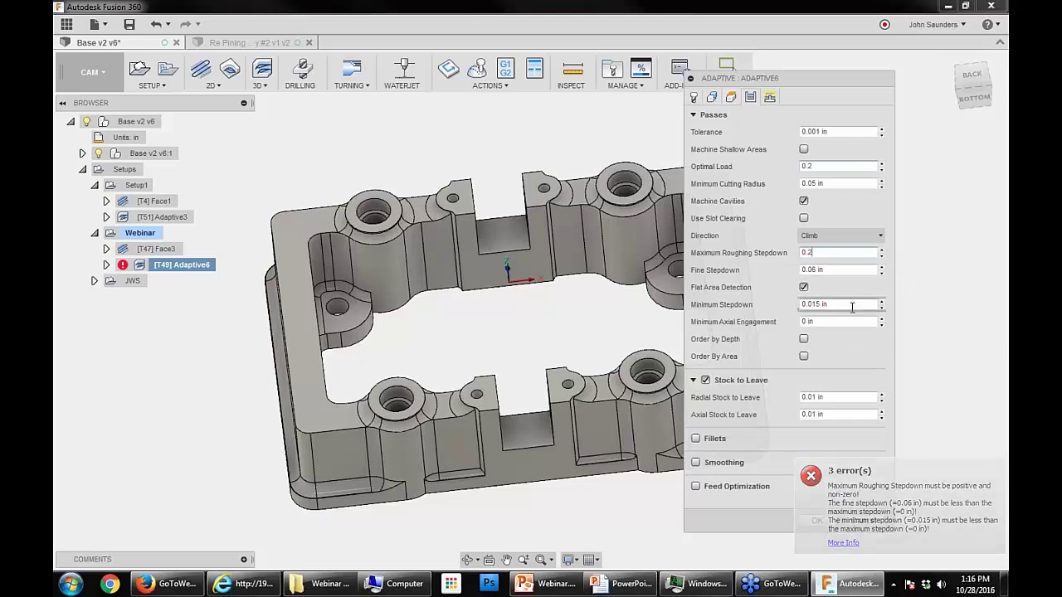
{"action": "left_click_drag", "start_coordinate": [809, 271], "coordinate": [864, 271]}
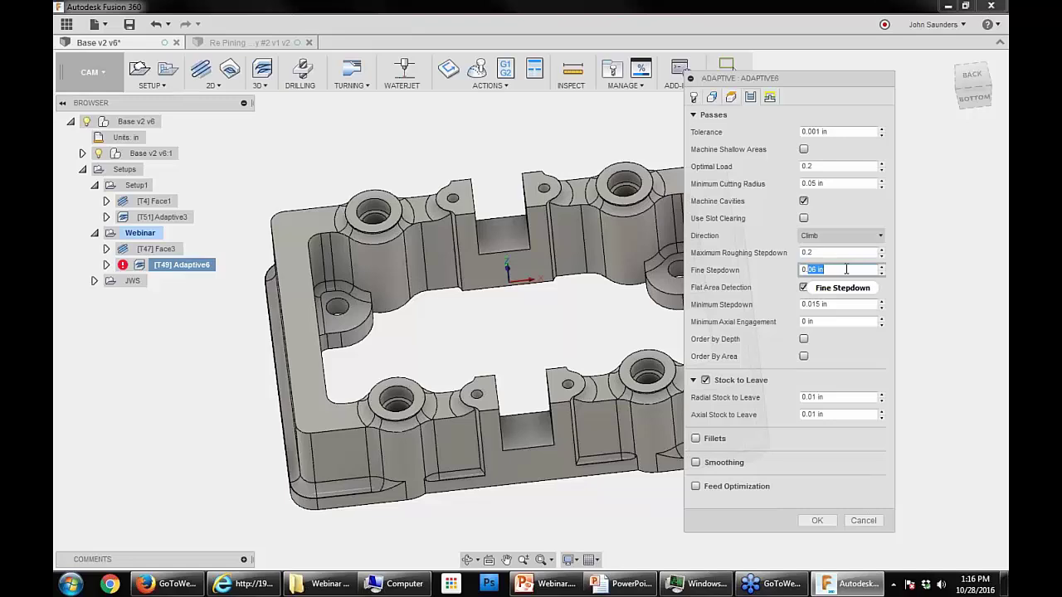
{"action": "type", "text": "1"}
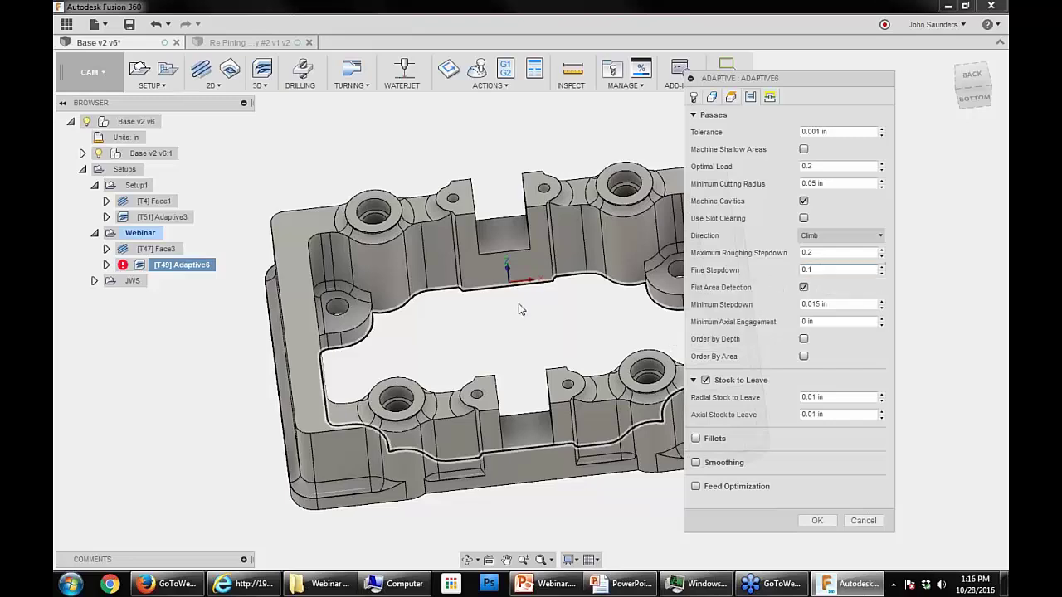
Step: Review the Adaptive operation's stepdown, minimum stepdown, axial stock to leave and flat area detection settings against the model's ledges
{"action": "middle_click_drag", "start_coordinate": [524, 324], "coordinate": [588, 323], "text": "shift"}
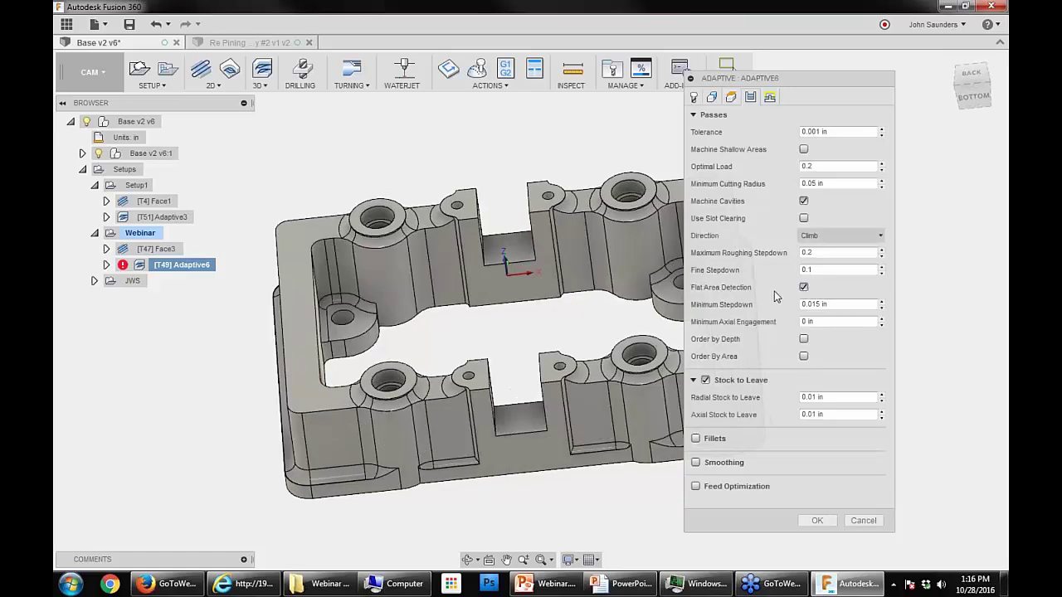
{"action": "middle_click_drag", "start_coordinate": [514, 343], "coordinate": [535, 327], "text": "shift"}
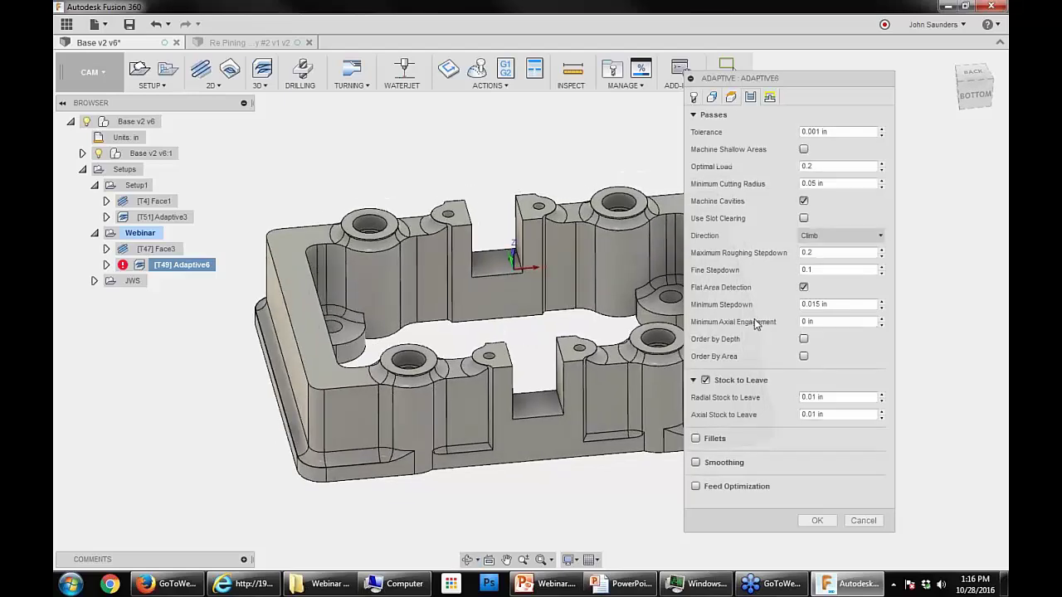
{"action": "double_click", "coordinate": [829, 253]}
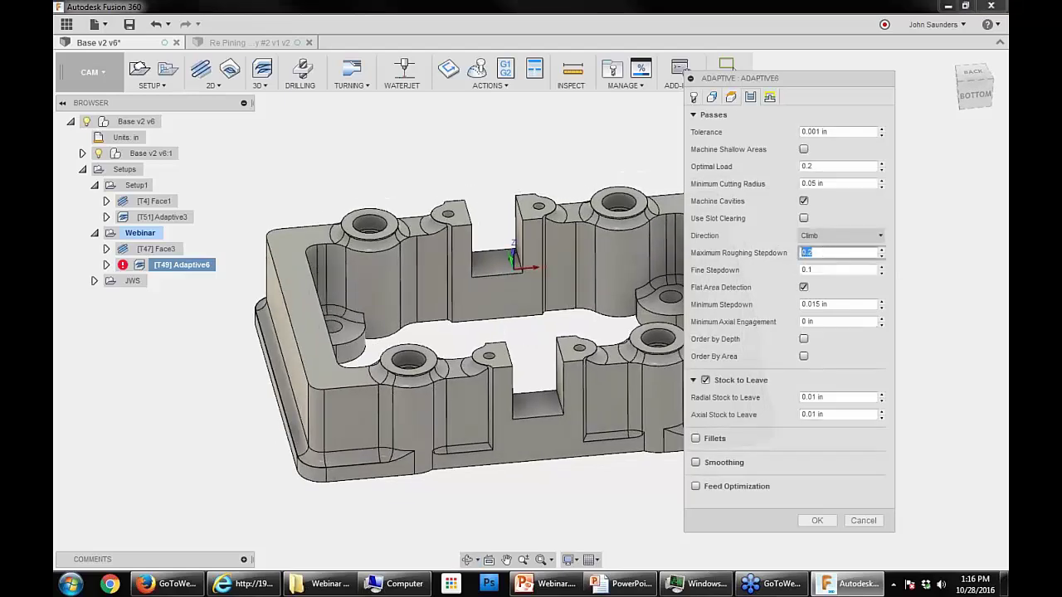
{"action": "double_click", "coordinate": [817, 271]}
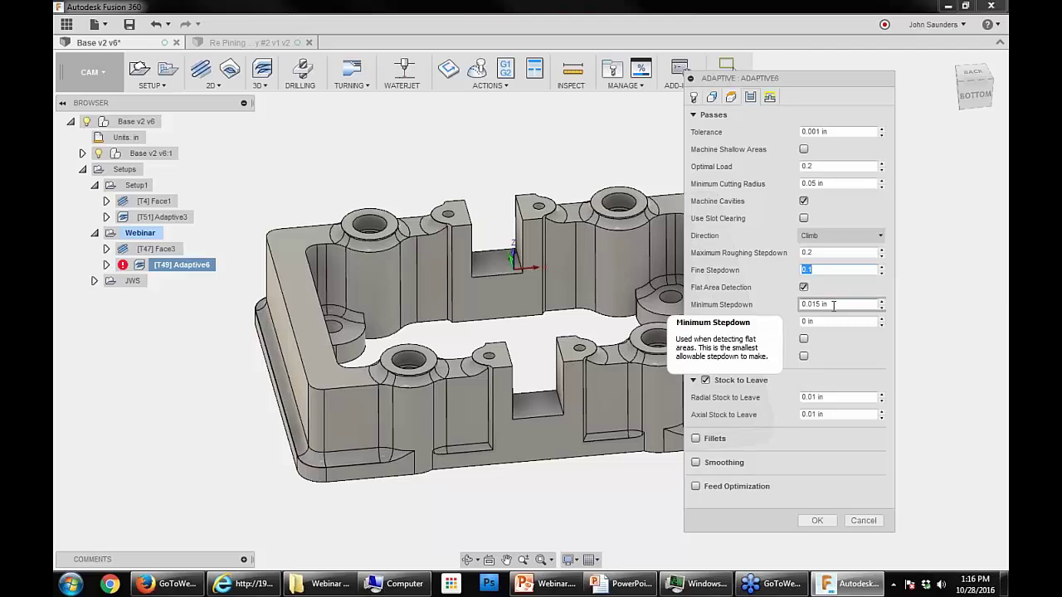
{"action": "left_click", "coordinate": [832, 305]}
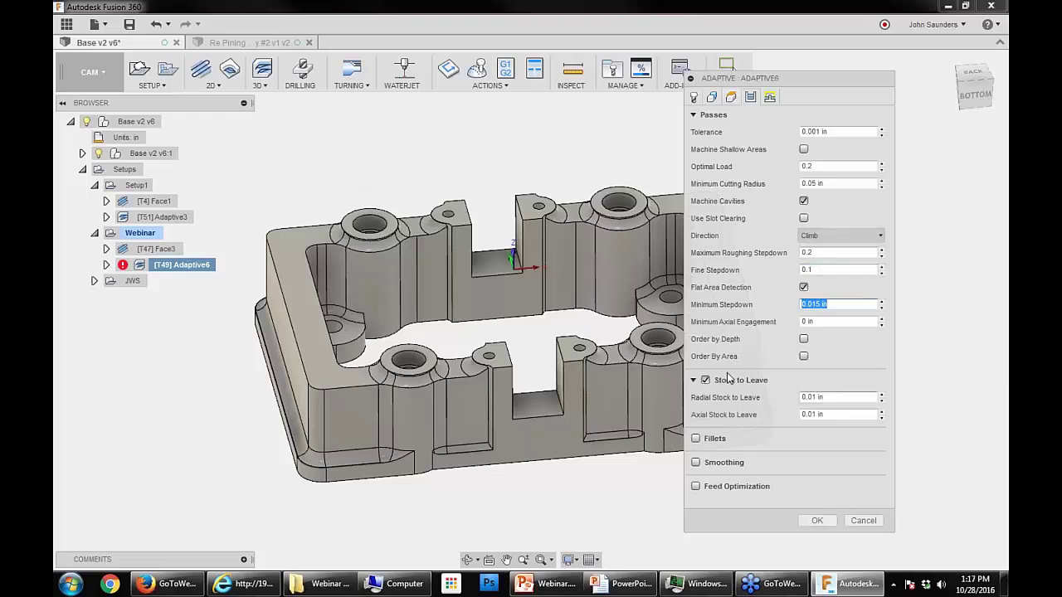
{"action": "left_click", "coordinate": [857, 416]}
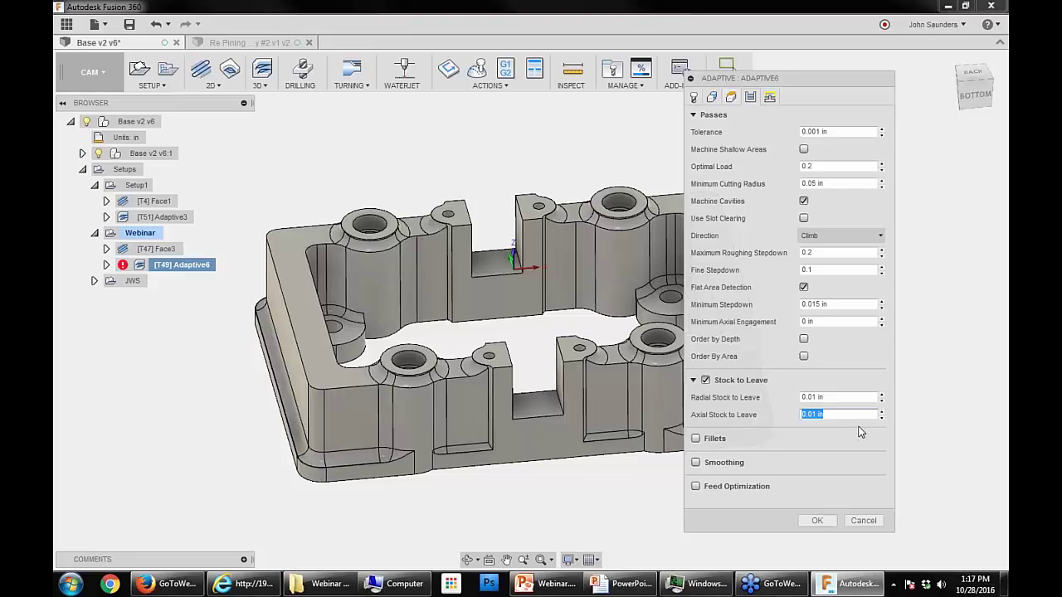
{"action": "left_click", "coordinate": [824, 414]}
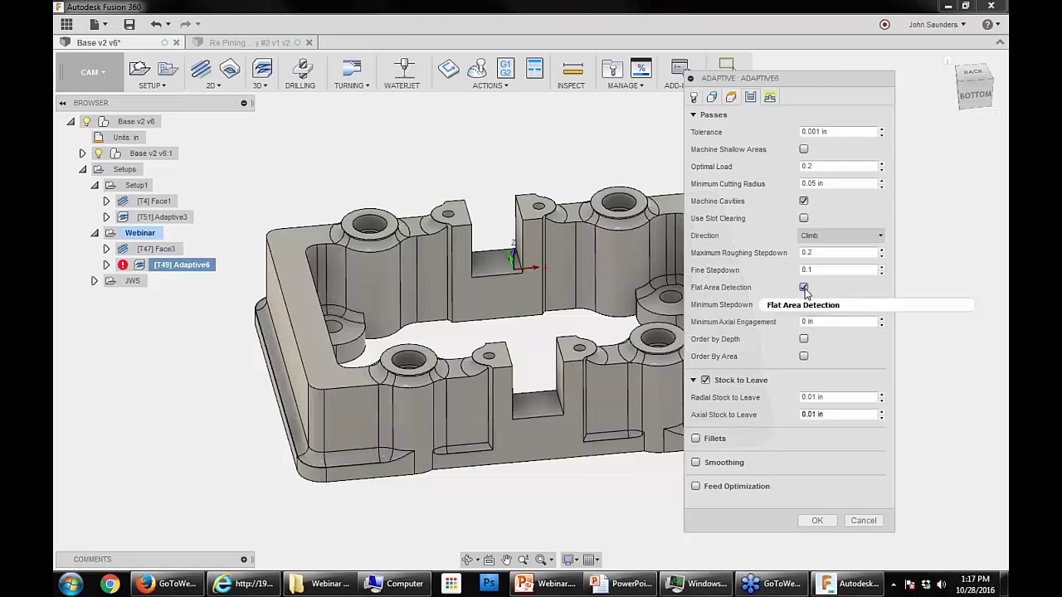
{"action": "mouse_move", "coordinate": [804, 292]}
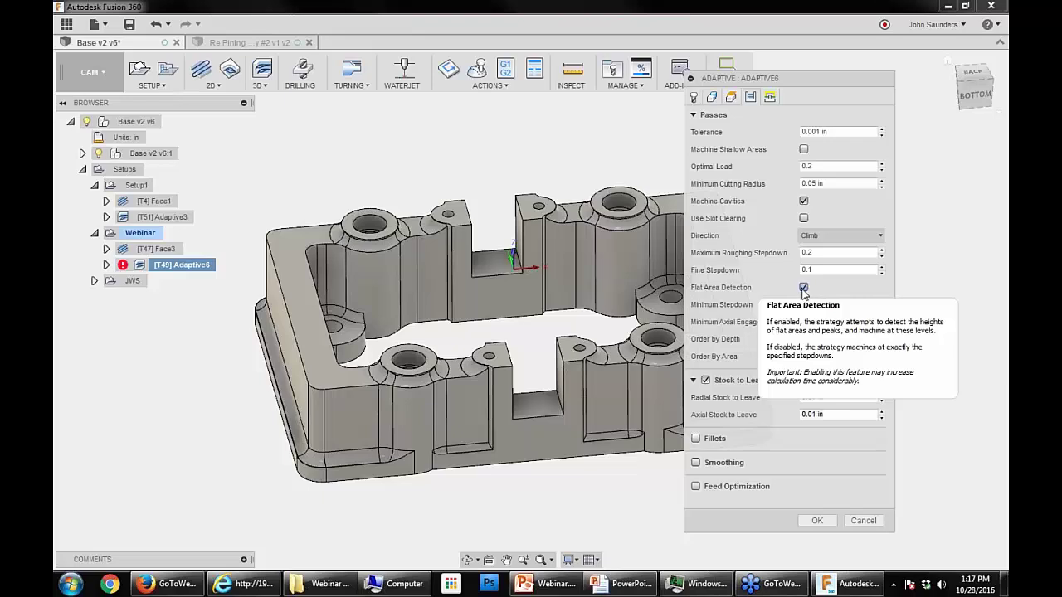
Step: Accept the Adaptive operation's passes settings and inspect the regenerated toolpath around the Base part
{"action": "left_click_drag", "start_coordinate": [806, 83], "coordinate": [854, 65]}
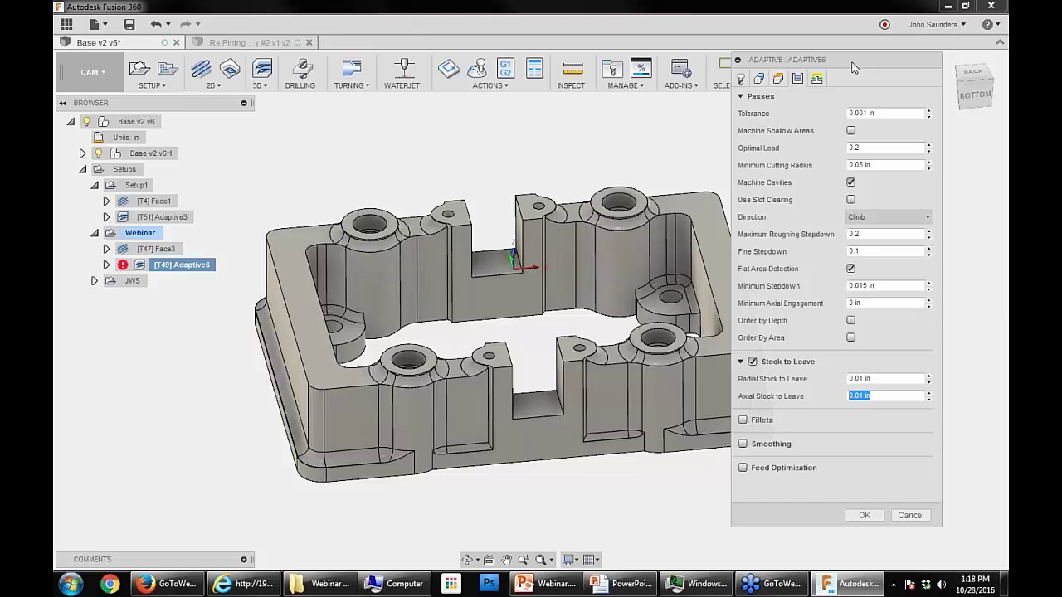
{"action": "left_click_drag", "start_coordinate": [844, 59], "coordinate": [870, 69]}
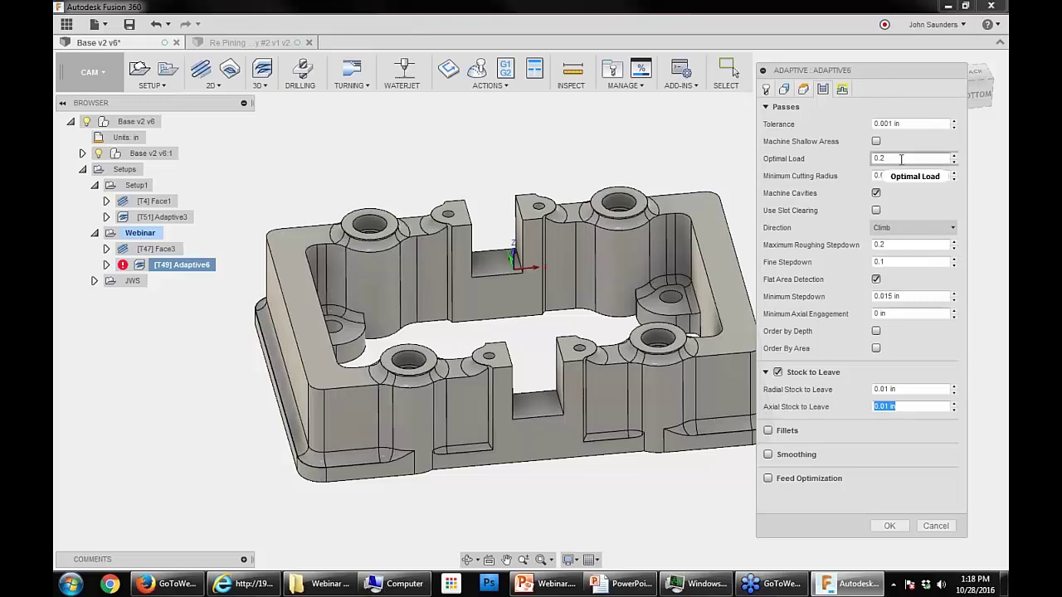
{"action": "left_click", "coordinate": [886, 528]}
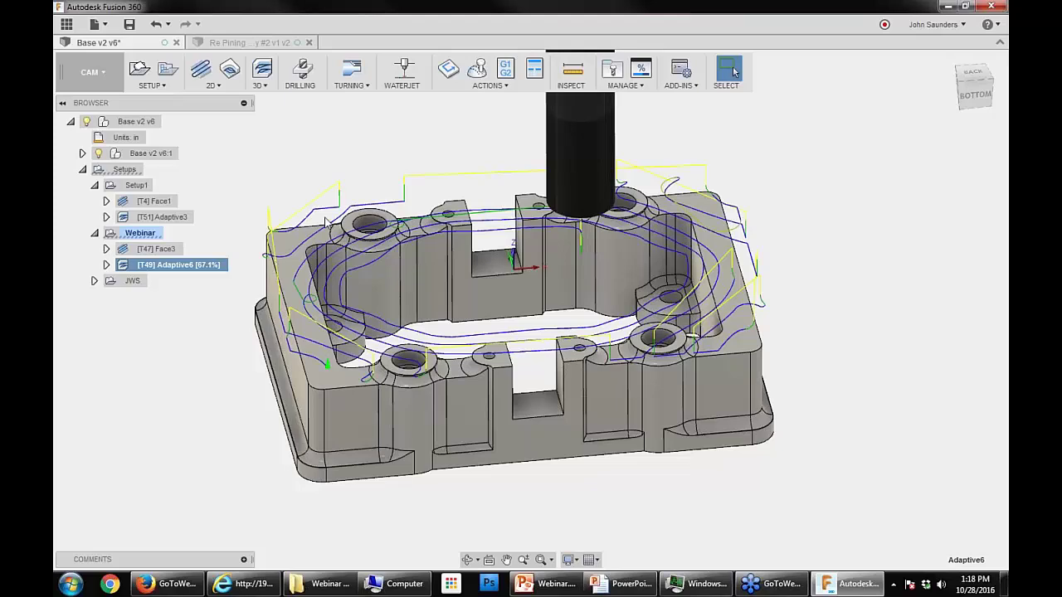
{"action": "middle_click_drag", "start_coordinate": [331, 204], "coordinate": [417, 284], "text": "shift"}
{"action": "scroll", "coordinate": [351, 199], "scroll_direction": "up", "scroll_amount": 2}
{"action": "scroll", "coordinate": [378, 255], "scroll_direction": "down", "scroll_amount": 2}
{"action": "middle_click_drag", "start_coordinate": [440, 382], "coordinate": [481, 382], "text": "shift"}
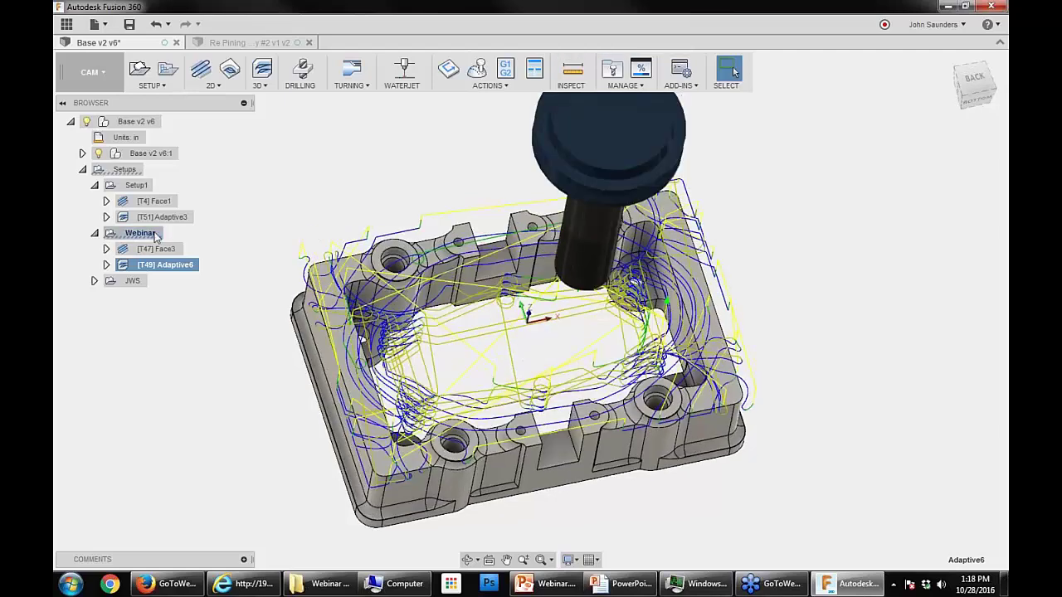
Step: Simulate the Adaptive toolpath with the stock shown at a faster playback speed, and end the simulation
{"action": "left_click", "coordinate": [478, 71]}
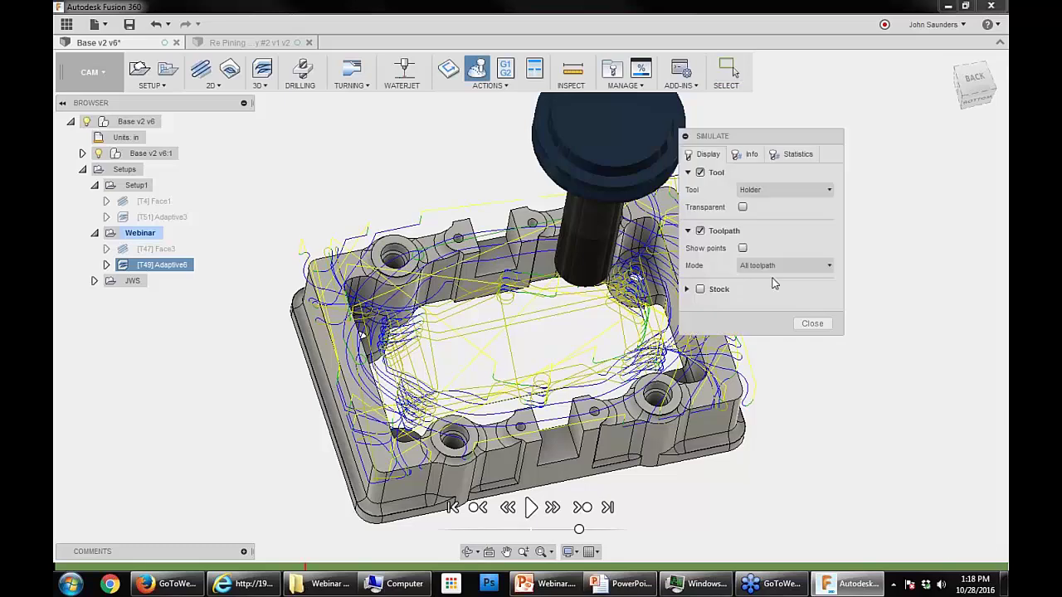
{"action": "left_click", "coordinate": [701, 289]}
{"action": "left_click", "coordinate": [701, 289]}
{"action": "left_click", "coordinate": [531, 508]}
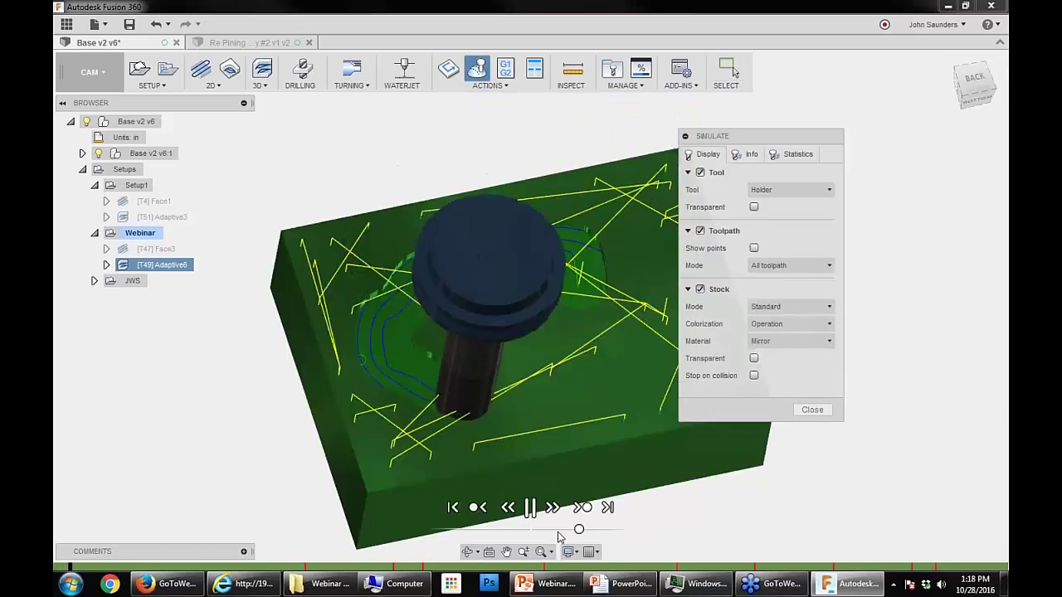
{"action": "left_click_drag", "start_coordinate": [581, 530], "coordinate": [626, 529]}
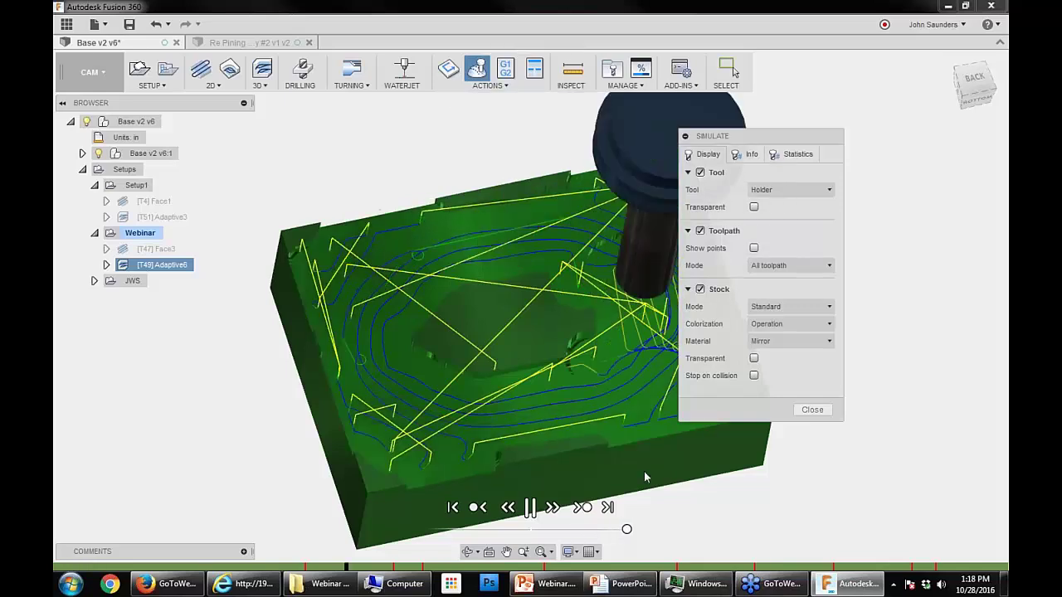
{"action": "left_click", "coordinate": [812, 410]}
Step: Enable stock contours in the Adaptive operation's geometry without selecting any contour, and regenerate the toolpath
{"action": "right_click", "coordinate": [162, 264]}
{"action": "left_click", "coordinate": [197, 277]}
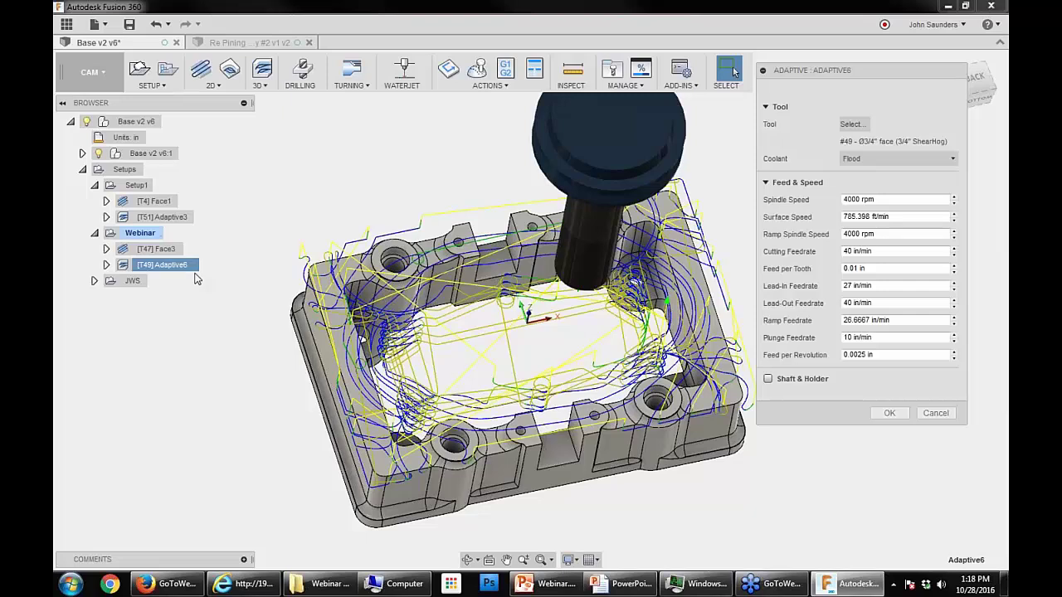
{"action": "left_click", "coordinate": [785, 90]}
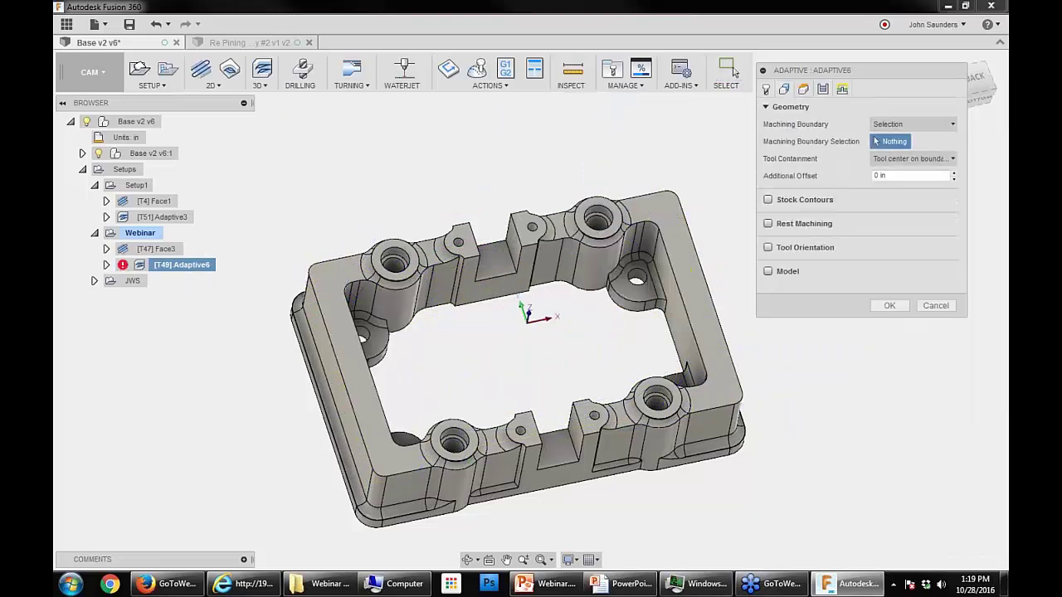
{"action": "left_click", "coordinate": [769, 200]}
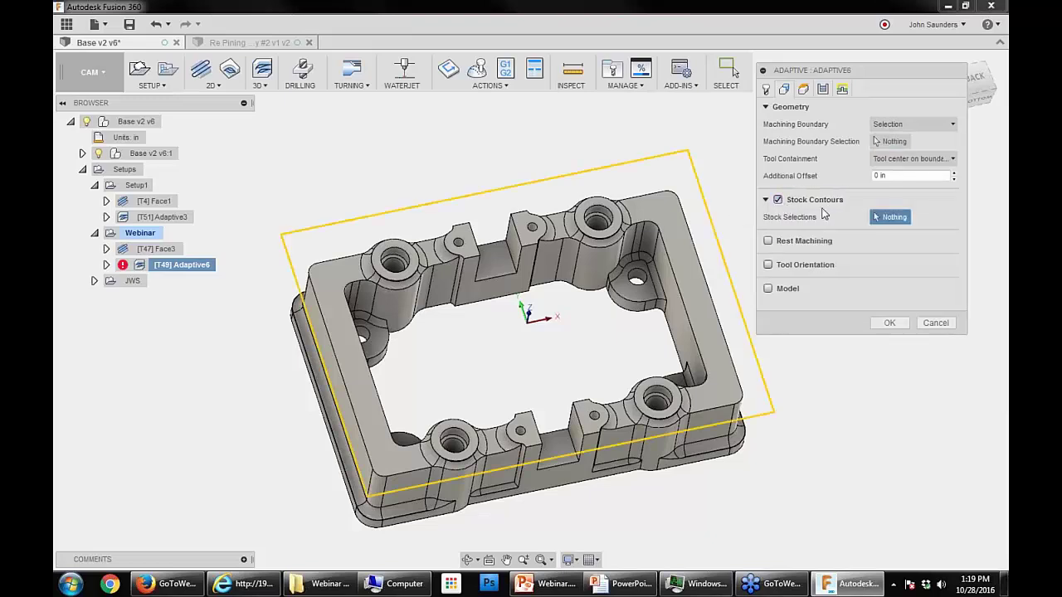
{"action": "left_click", "coordinate": [888, 324]}
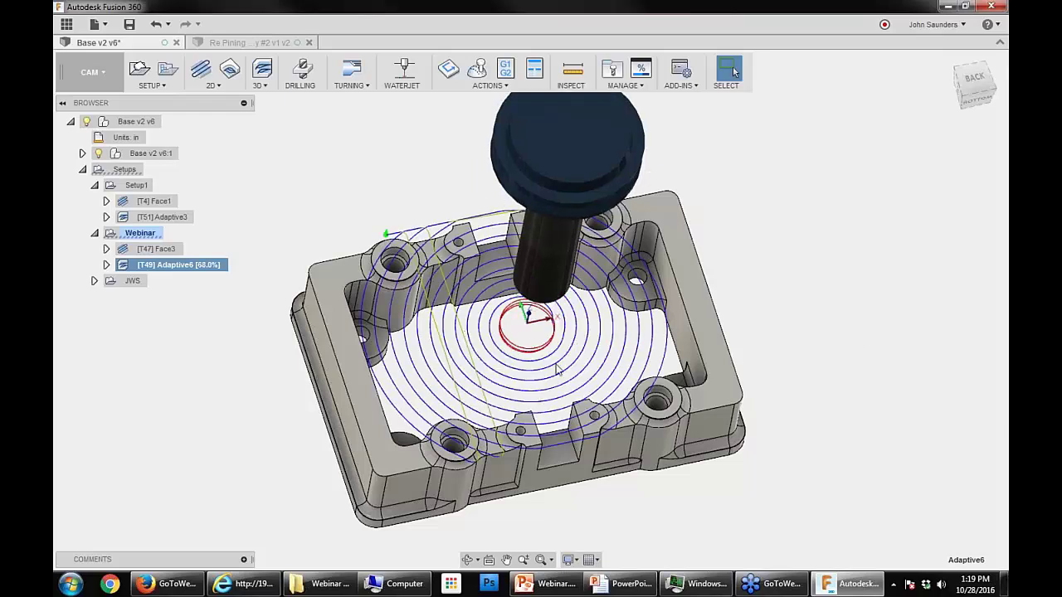
Step: Compare the regenerated Adaptive toolpath with the Webinar setup's stock, and look through the available 3D strategies
{"action": "middle_click_drag", "start_coordinate": [551, 338], "coordinate": [572, 319], "text": "shift"}
{"action": "middle_click_drag", "start_coordinate": [544, 287], "coordinate": [506, 274], "text": "shift"}
{"action": "left_click", "coordinate": [143, 236]}
{"action": "middle_click_drag", "start_coordinate": [324, 238], "coordinate": [332, 282], "text": "shift"}
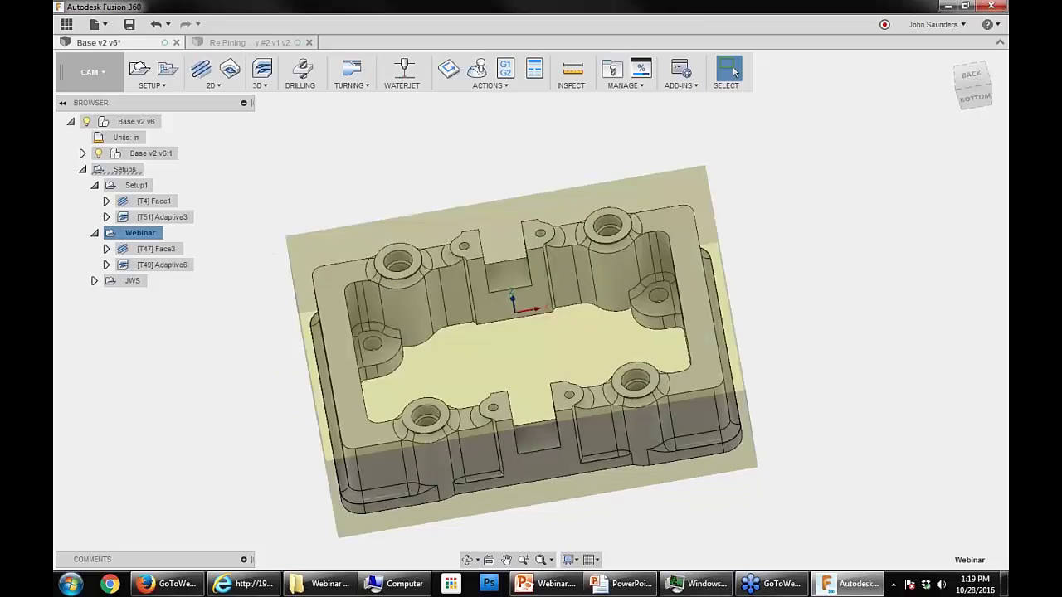
{"action": "left_click", "coordinate": [187, 265]}
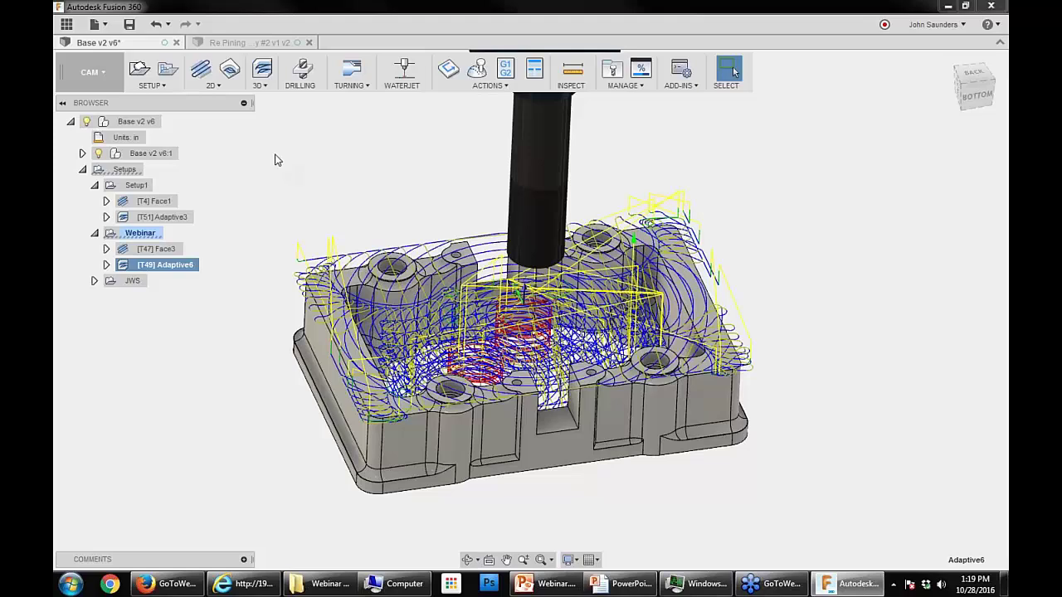
{"action": "left_click", "coordinate": [263, 83]}
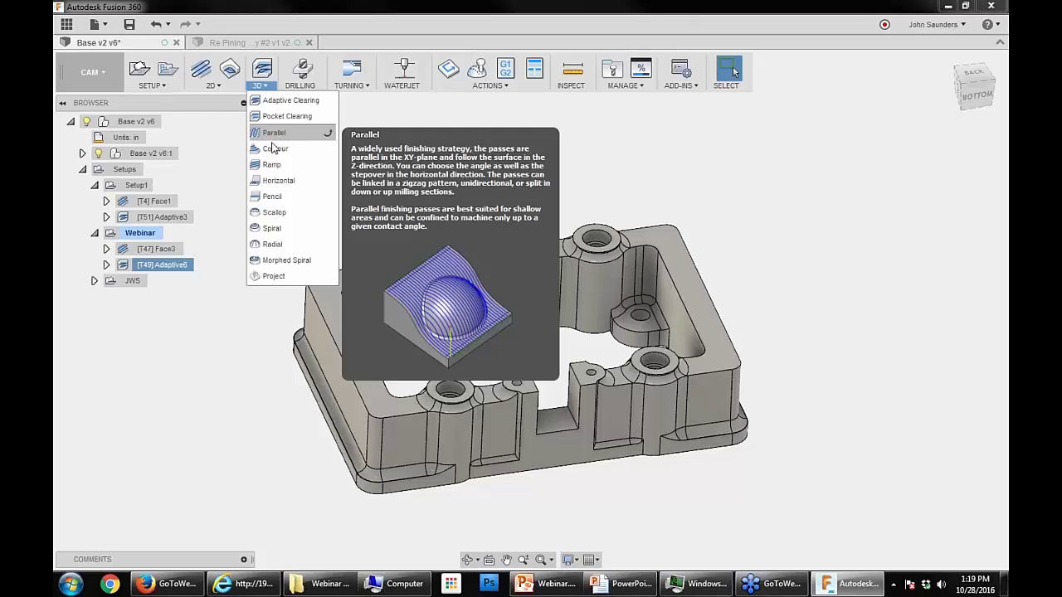
Step: Turn off stock contours and enable rest machining from the setup stock in the Webinar setup's Adaptive operation, and regenerate its toolpath
{"action": "left_click", "coordinate": [169, 268]}
{"action": "right_click", "coordinate": [164, 268]}
{"action": "left_click", "coordinate": [160, 279]}
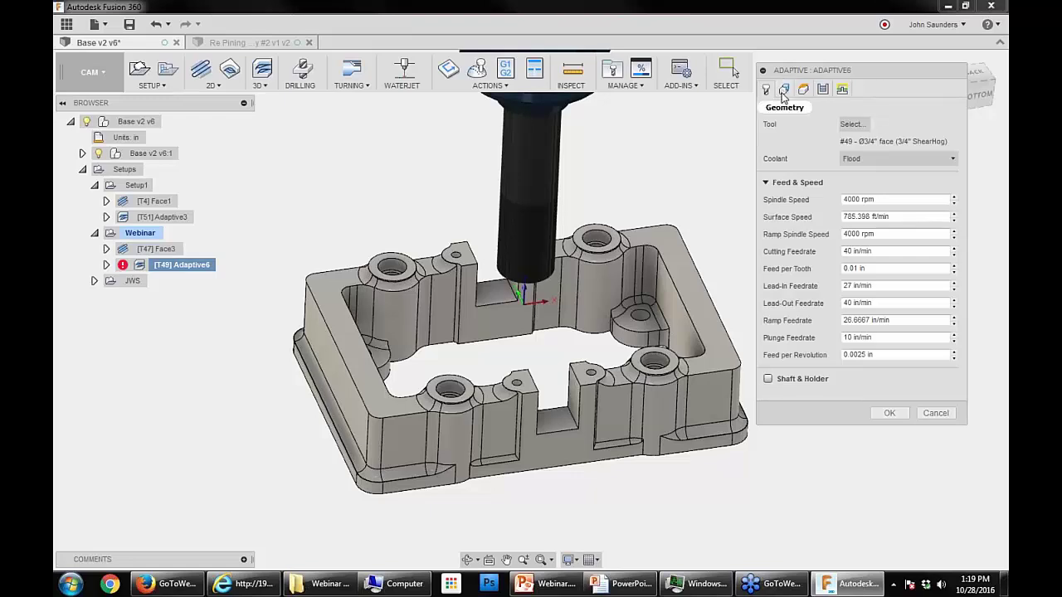
{"action": "left_click", "coordinate": [785, 91]}
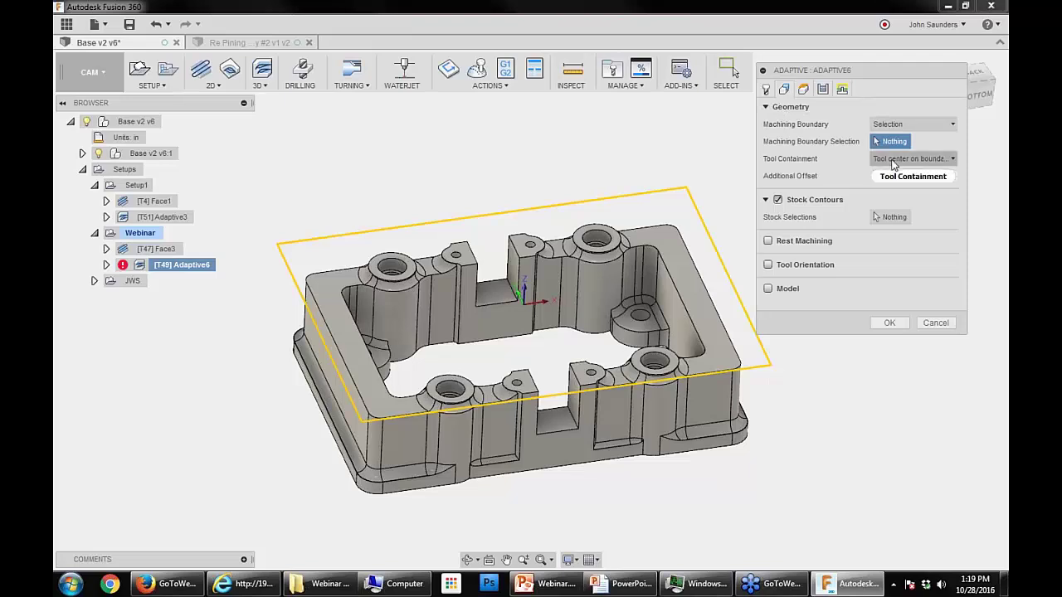
{"action": "mouse_move", "coordinate": [893, 164]}
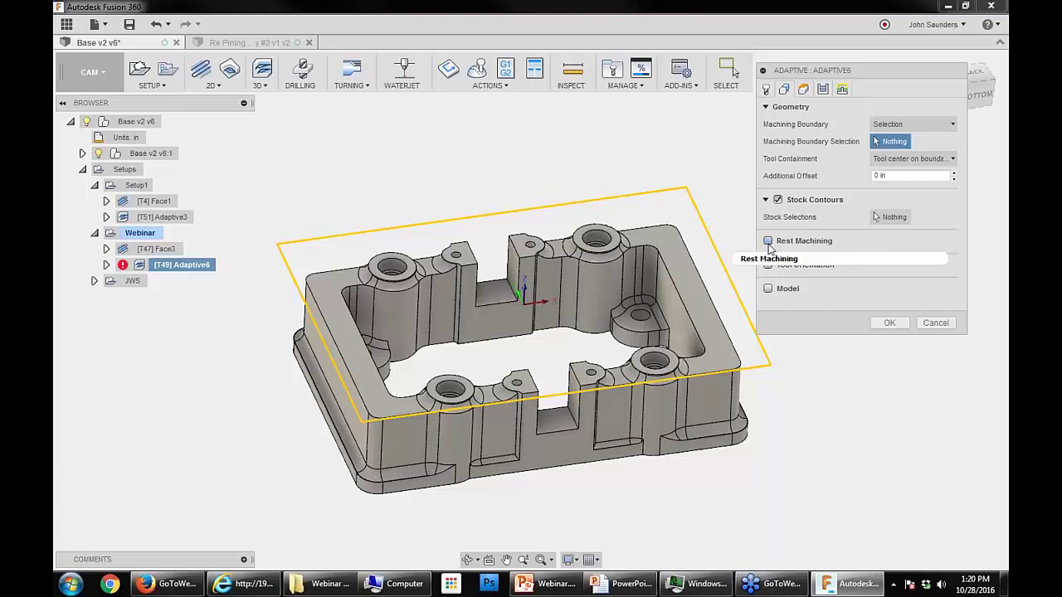
{"action": "left_click", "coordinate": [777, 199]}
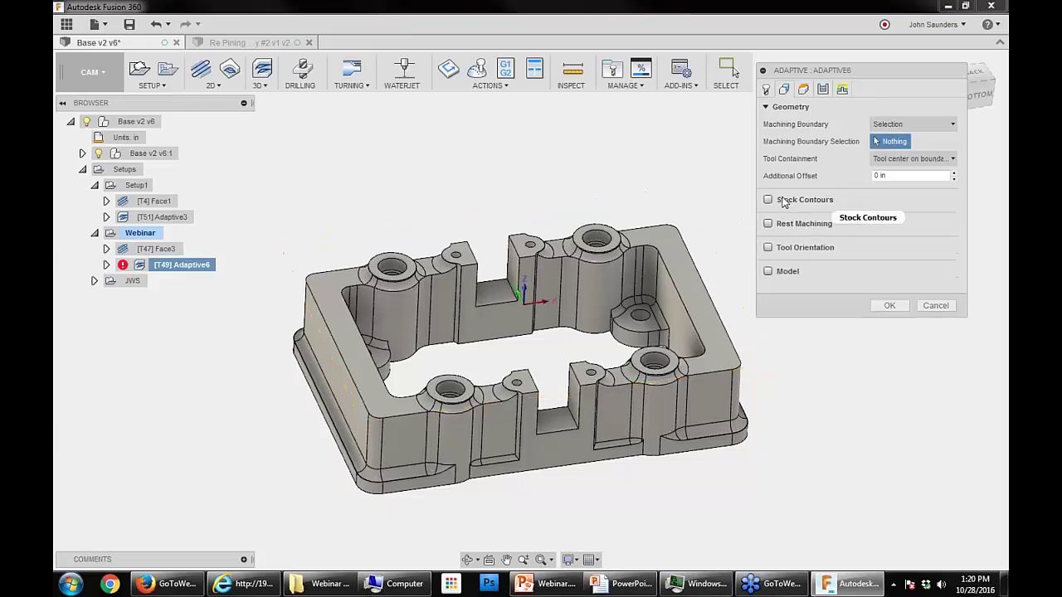
{"action": "left_click", "coordinate": [775, 224]}
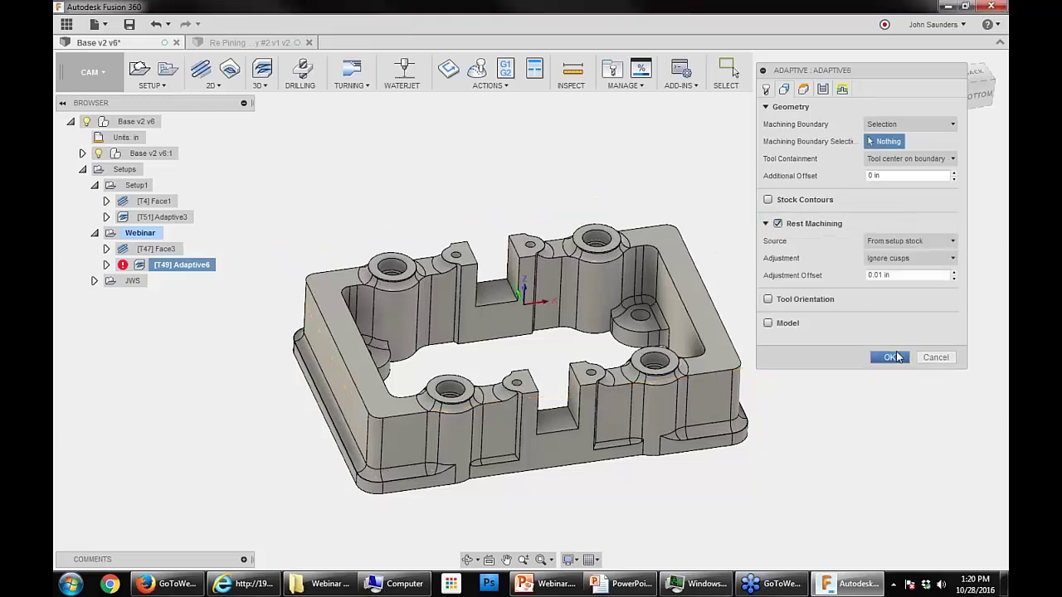
{"action": "left_click", "coordinate": [889, 357]}
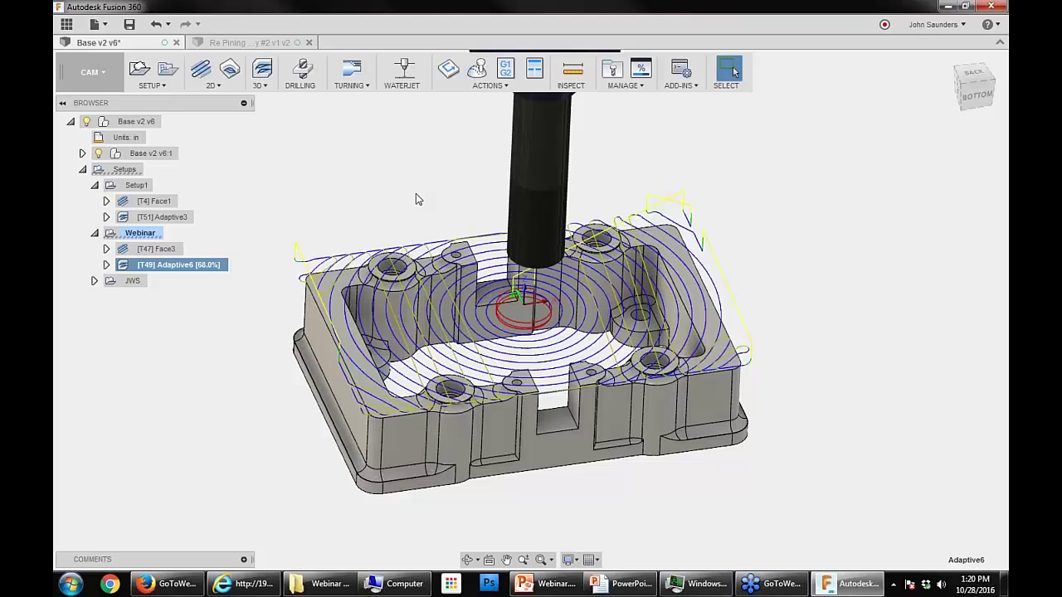
{"action": "middle_click_drag", "start_coordinate": [427, 185], "coordinate": [365, 210], "text": "shift"}
Step: Set the Adaptive operation's tool containment to tool outside boundary and regenerate the toolpath
{"action": "right_click", "coordinate": [170, 264]}
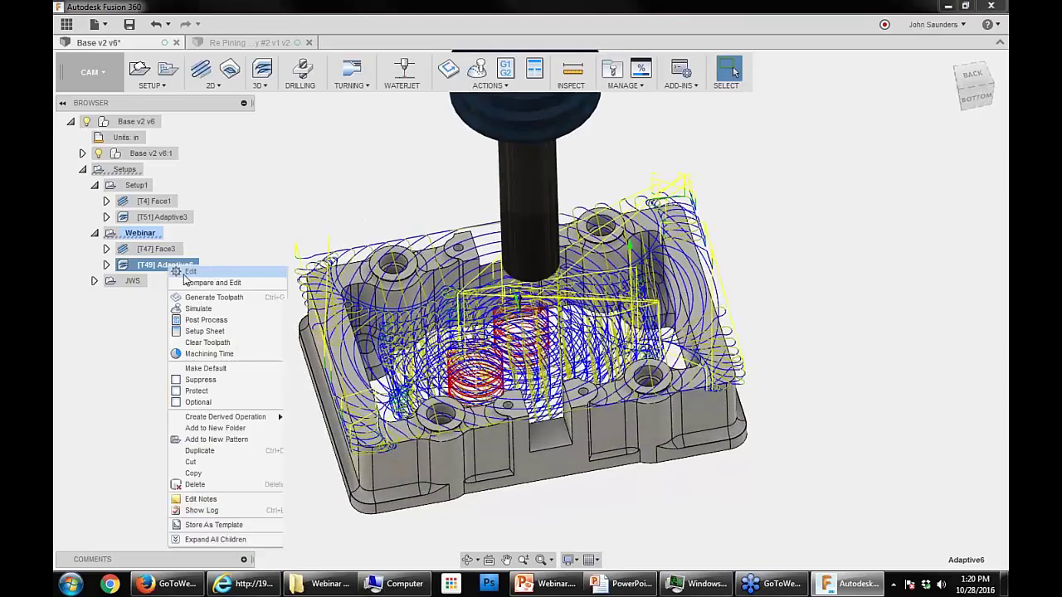
{"action": "left_click", "coordinate": [220, 280]}
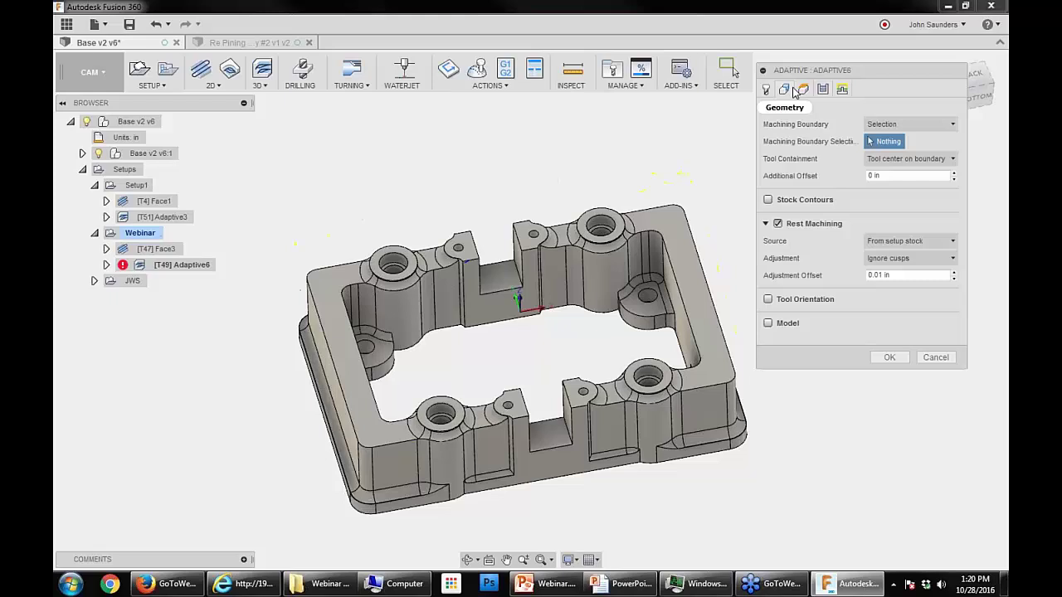
{"action": "left_click", "coordinate": [980, 77]}
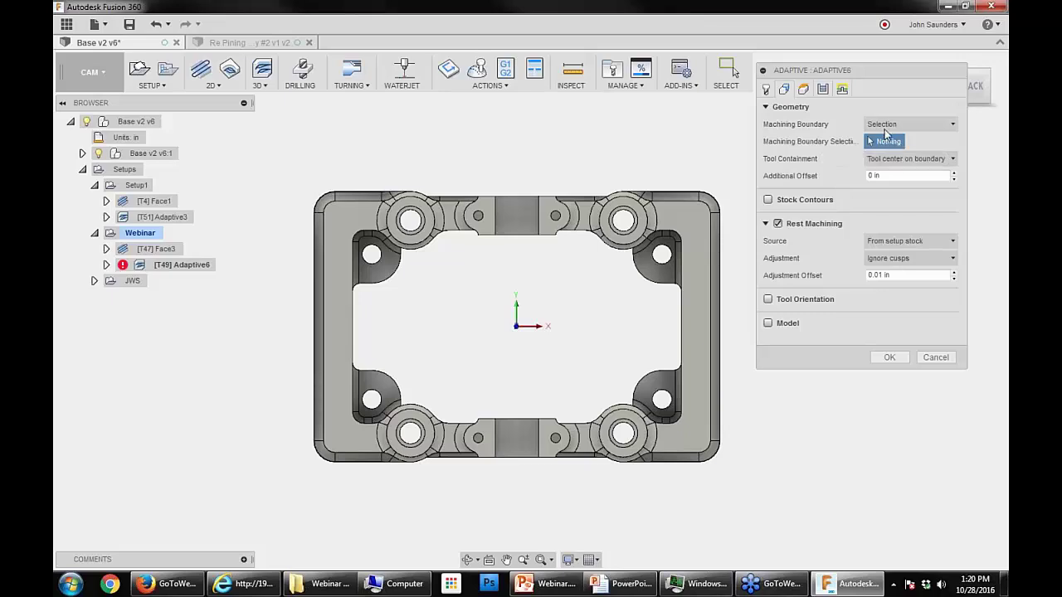
{"action": "left_click", "coordinate": [894, 163]}
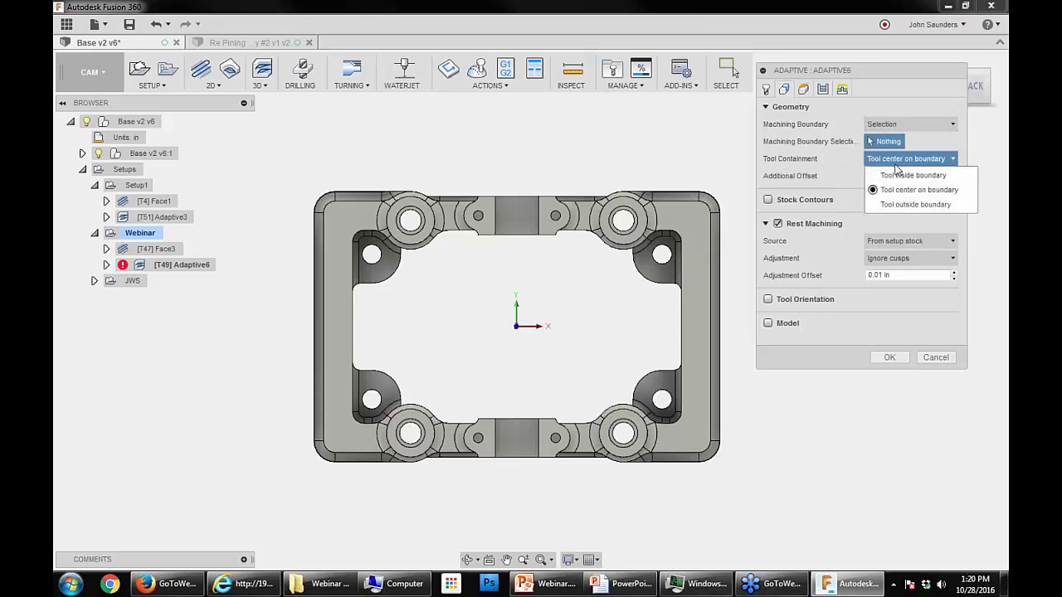
{"action": "left_click", "coordinate": [897, 192]}
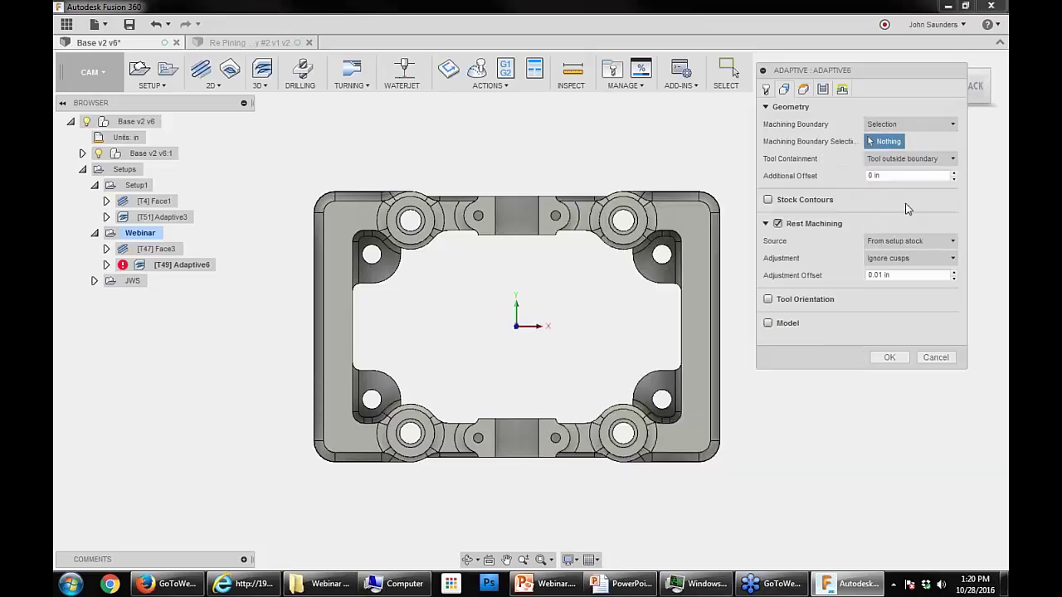
{"action": "left_click", "coordinate": [874, 357]}
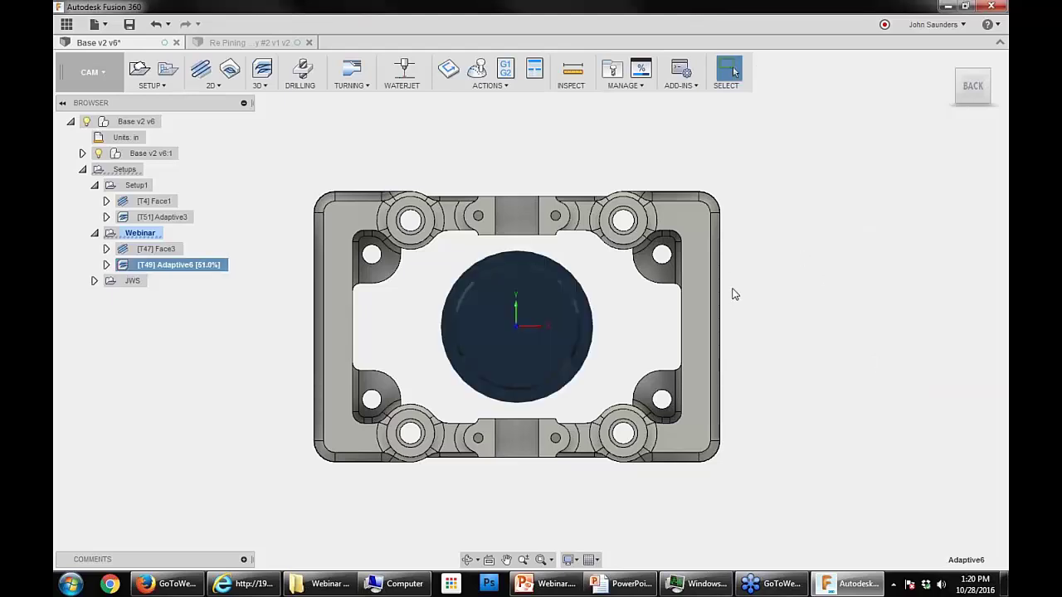
Step: Examine the regenerated Adaptive toolpath from above and at an angle, around the part's outer edges and at the helical entries inside the pocket
{"action": "scroll", "coordinate": [735, 290], "scroll_direction": "up", "scroll_amount": 1}
{"action": "middle_click_drag", "start_coordinate": [741, 277], "coordinate": [892, 253]}
{"action": "scroll", "coordinate": [821, 285], "scroll_direction": "up", "scroll_amount": 1}
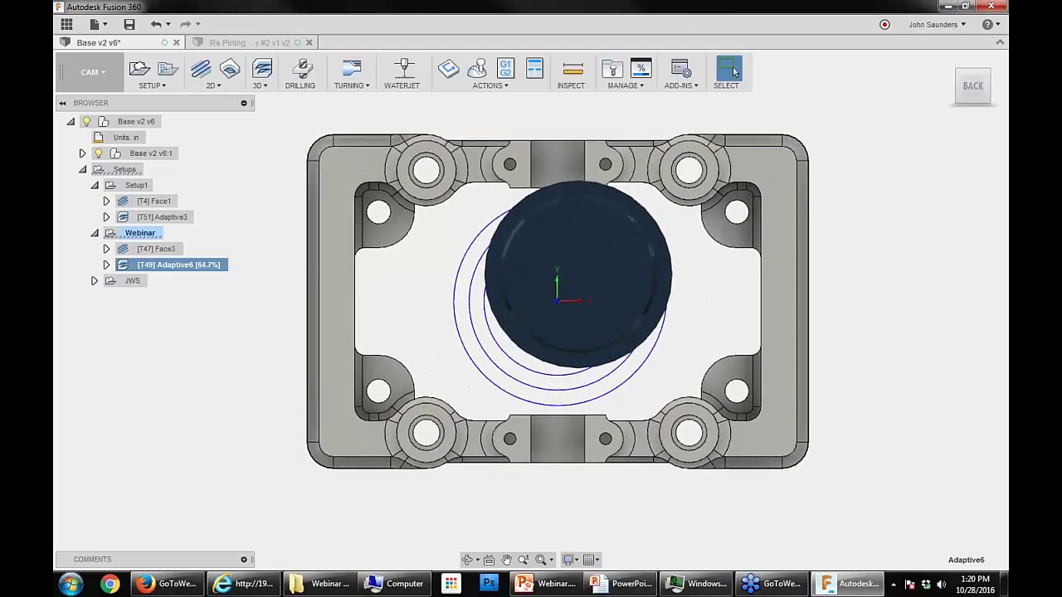
{"action": "middle_click_drag", "start_coordinate": [868, 306], "coordinate": [867, 334]}
{"action": "scroll", "coordinate": [851, 324], "scroll_direction": "down", "scroll_amount": 2}
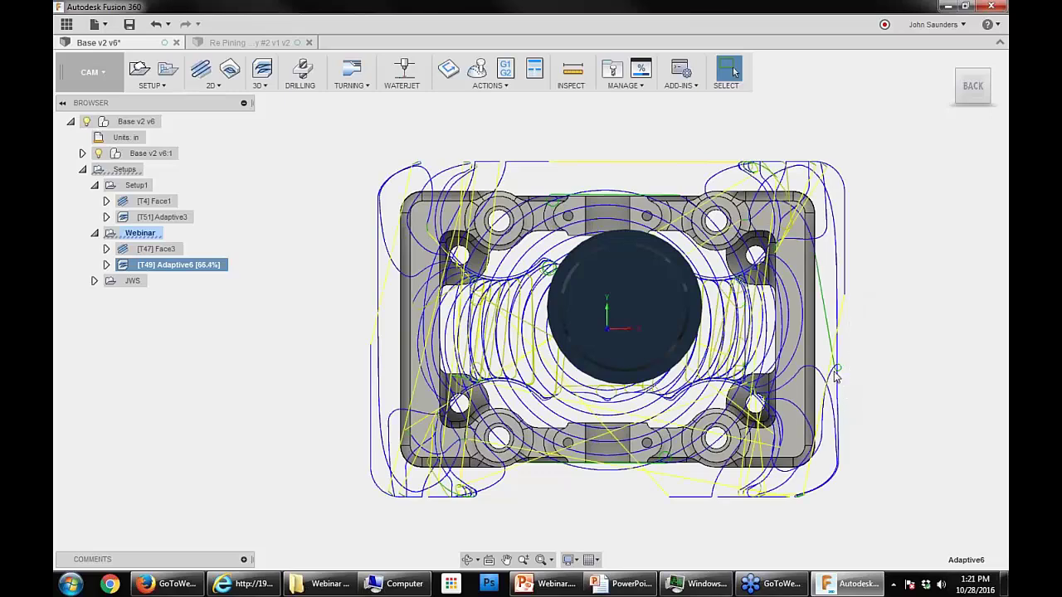
{"action": "middle_click_drag", "start_coordinate": [303, 334], "coordinate": [310, 263], "text": "shift"}
{"action": "middle_click_drag", "start_coordinate": [545, 254], "coordinate": [459, 248]}
{"action": "middle_click_drag", "start_coordinate": [459, 247], "coordinate": [530, 274], "text": "shift"}
{"action": "middle_click_drag", "start_coordinate": [530, 274], "coordinate": [530, 255], "text": "shift"}
{"action": "middle_click_drag", "start_coordinate": [307, 249], "coordinate": [324, 249], "text": "shift"}
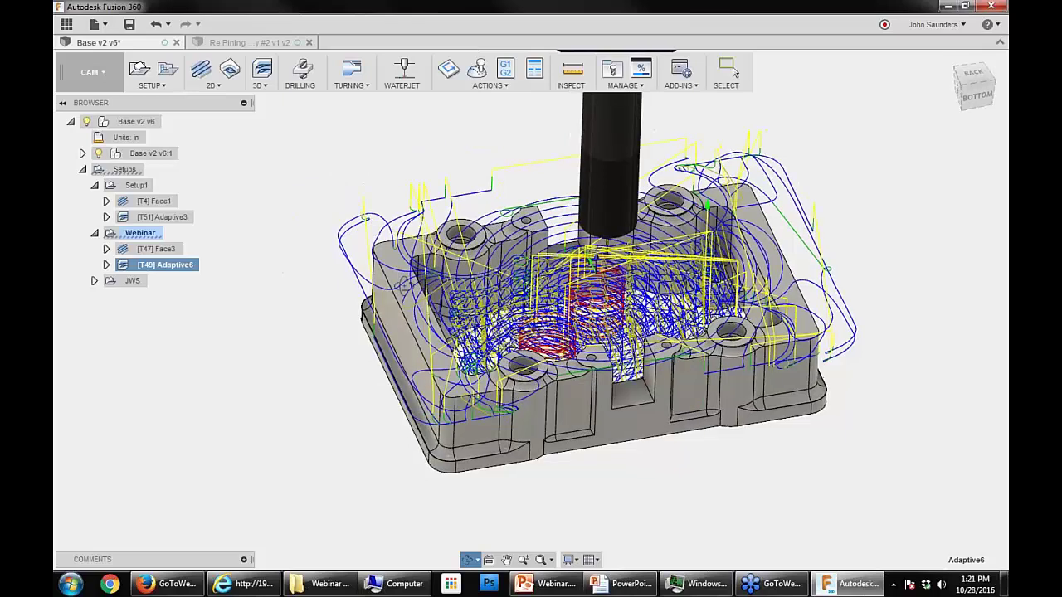
{"action": "middle_click_drag", "start_coordinate": [404, 285], "coordinate": [534, 278], "text": "shift"}
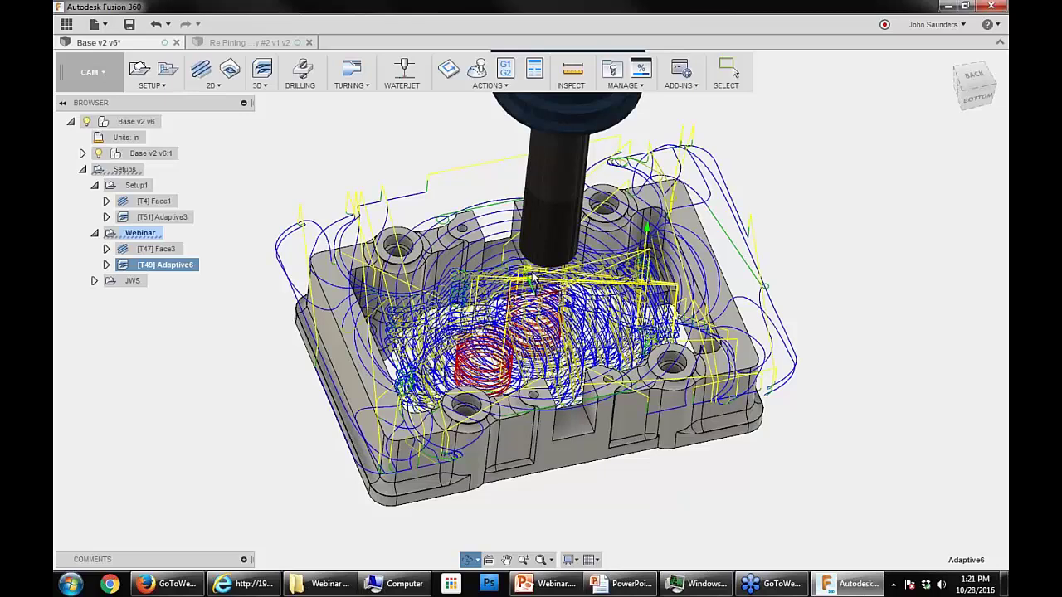
{"action": "scroll", "coordinate": [535, 281], "scroll_direction": "up", "scroll_amount": 5}
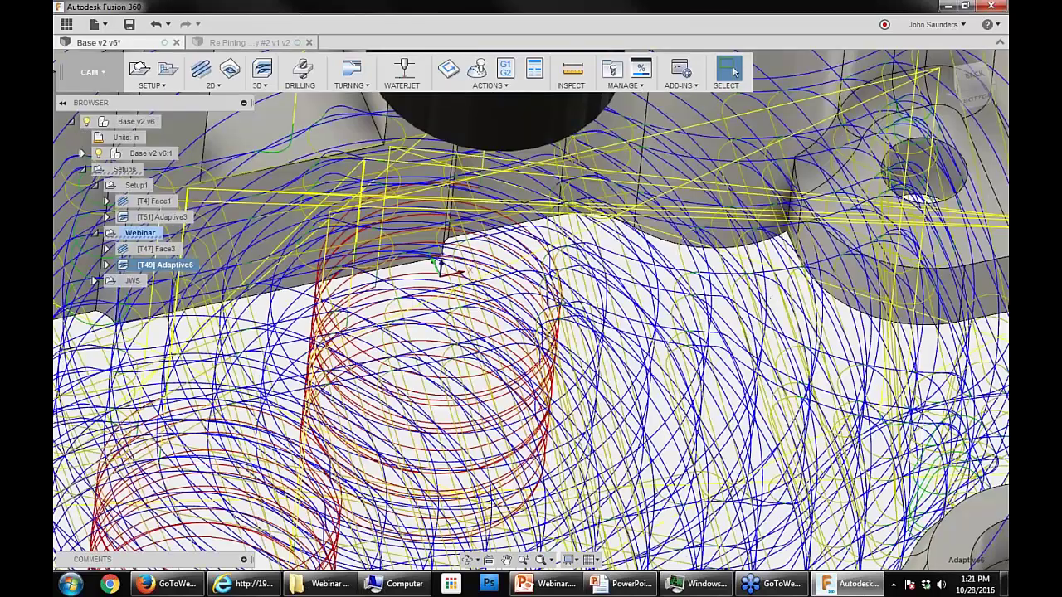
{"action": "scroll", "coordinate": [688, 254], "scroll_direction": "down", "scroll_amount": 5}
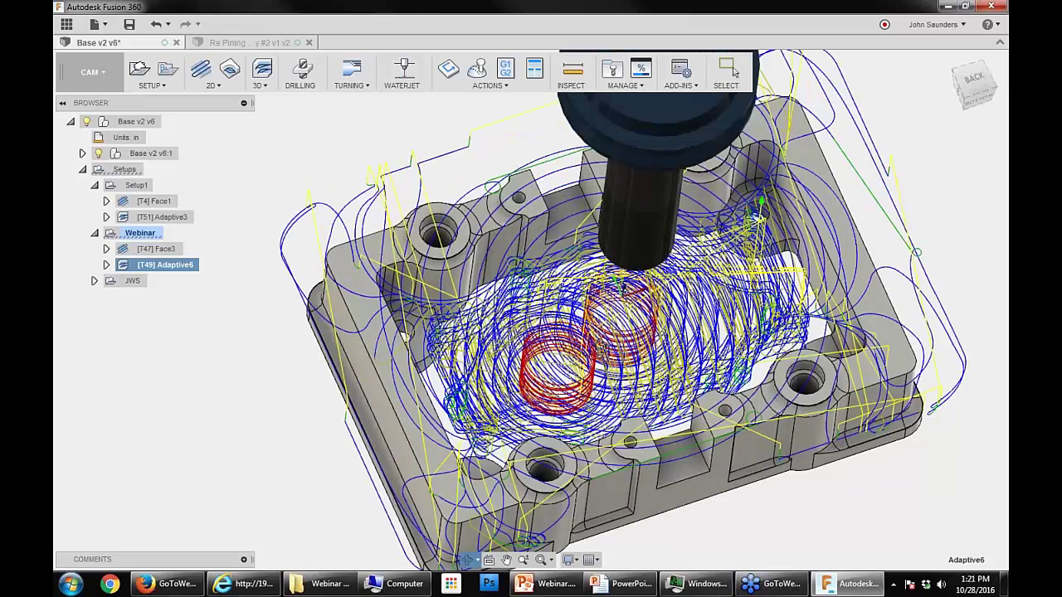
{"action": "middle_click_drag", "start_coordinate": [854, 398], "coordinate": [523, 258], "text": "shift"}
{"action": "scroll", "coordinate": [415, 245], "scroll_direction": "down", "scroll_amount": 3}
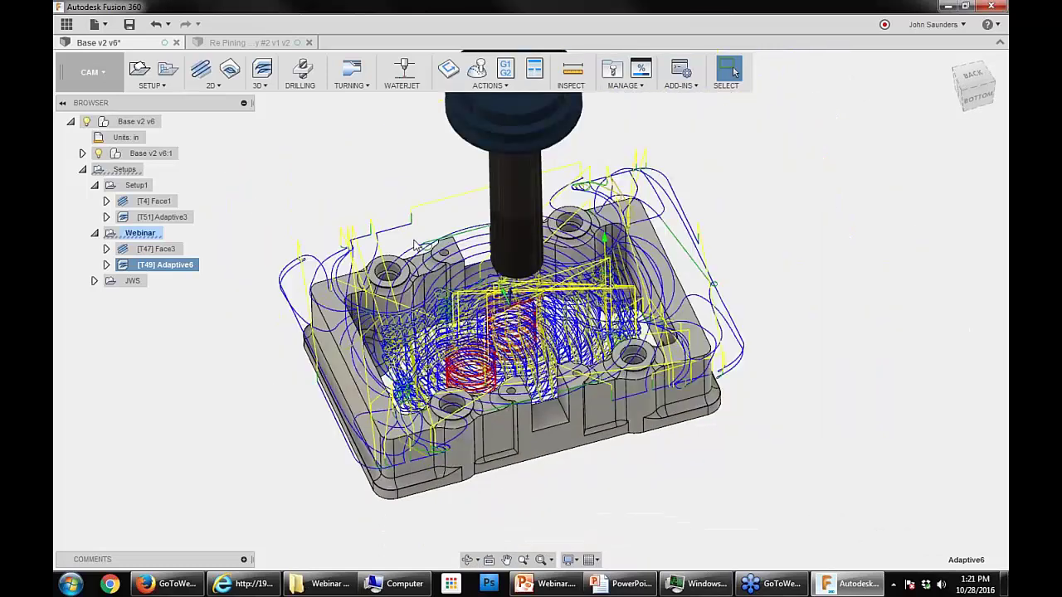
{"action": "left_click", "coordinate": [341, 197]}
{"action": "left_click", "coordinate": [300, 71]}
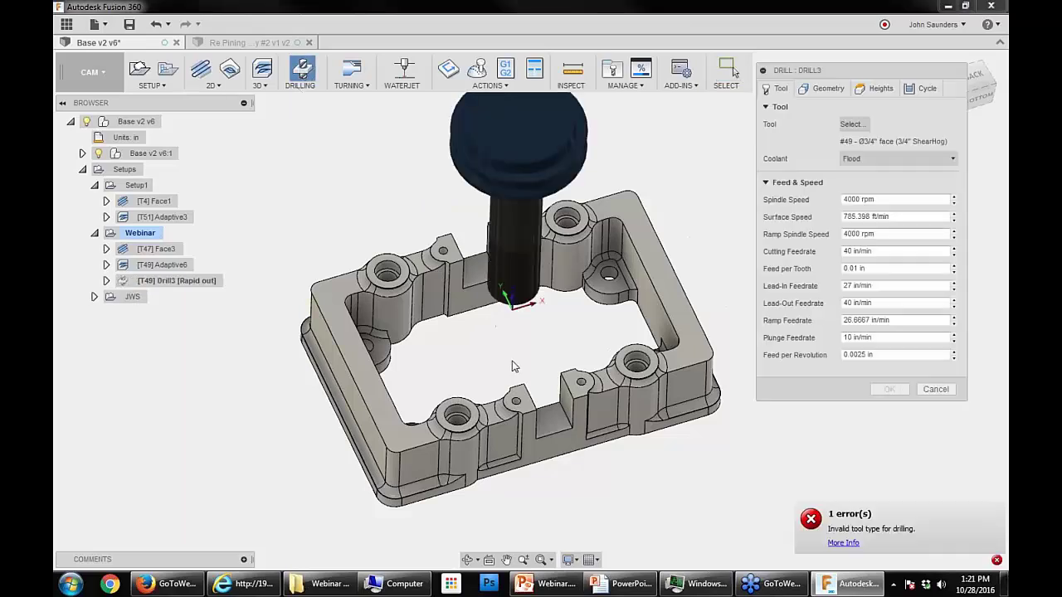
{"action": "middle_click_drag", "start_coordinate": [513, 366], "coordinate": [474, 330], "text": "shift"}
{"action": "scroll", "coordinate": [422, 336], "scroll_direction": "up", "scroll_amount": 3}
{"action": "scroll", "coordinate": [490, 324], "scroll_direction": "down", "scroll_amount": 2}
{"action": "left_click", "coordinate": [936, 389]}
Step: In the Model workspace, sketch a point at the centre of the Base's opening, on the top face of a corner boss, and finish the sketch
{"action": "left_click", "coordinate": [91, 72]}
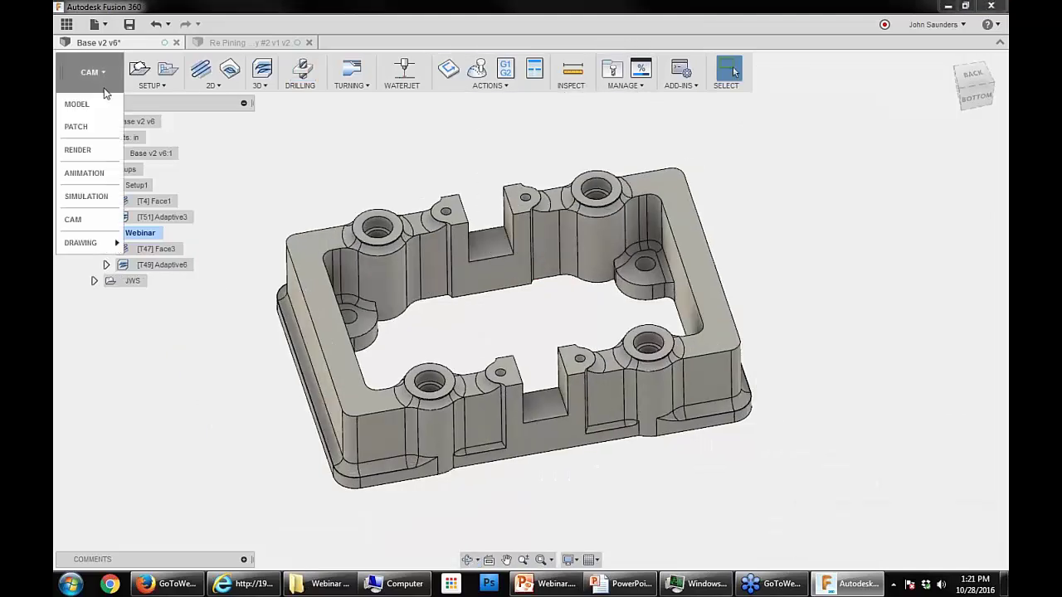
{"action": "left_click", "coordinate": [97, 107]}
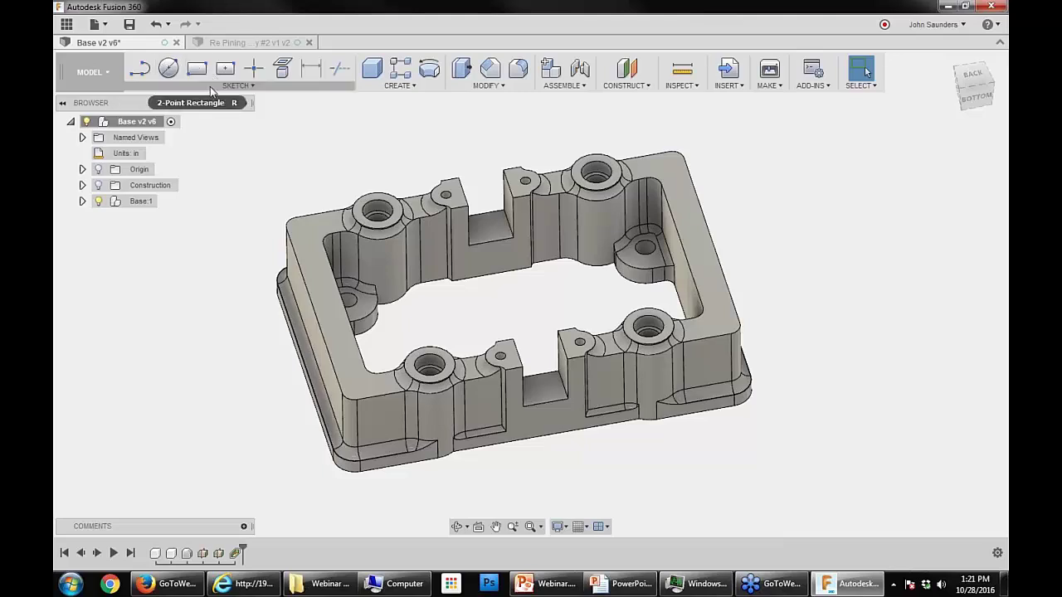
{"action": "left_click", "coordinate": [213, 89]}
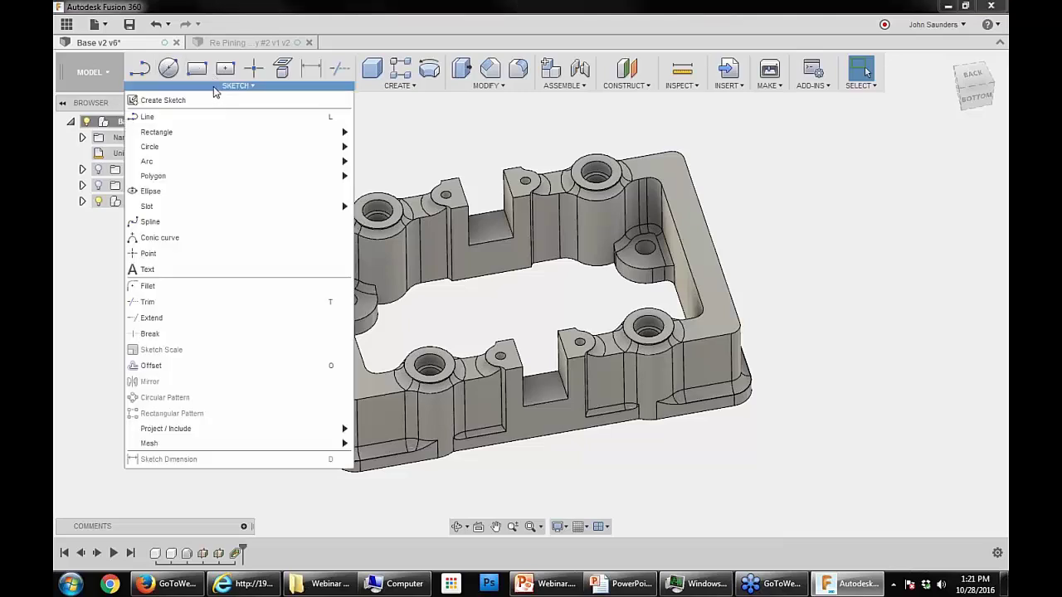
{"action": "left_click", "coordinate": [176, 262]}
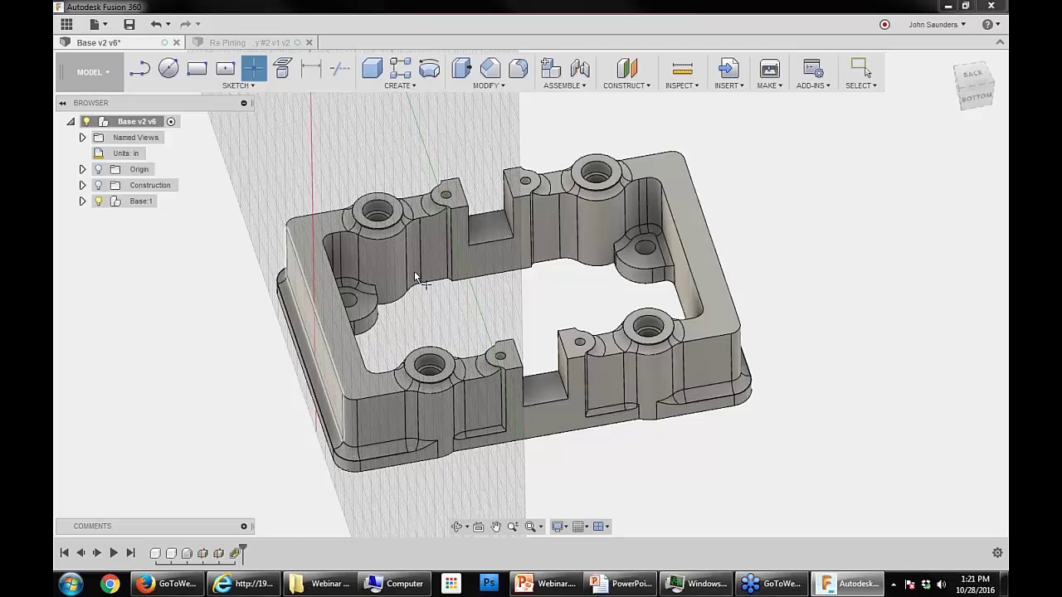
{"action": "left_click", "coordinate": [354, 233]}
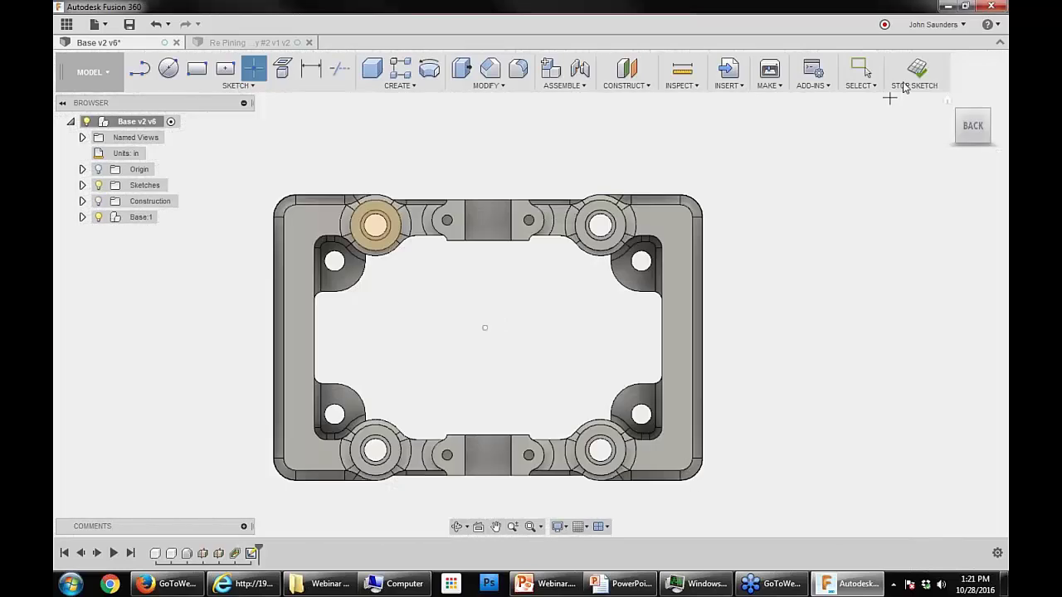
{"action": "left_click", "coordinate": [914, 71]}
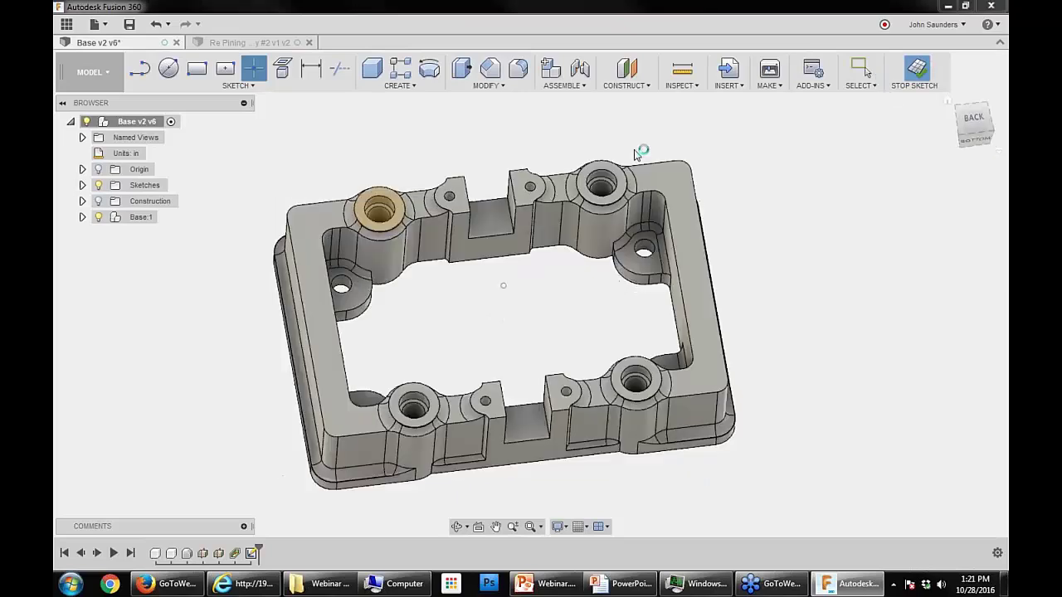
Step: Return to the CAM workspace and collapse the Setup1 and JWS setups in the browser
{"action": "left_click", "coordinate": [89, 73]}
{"action": "left_click", "coordinate": [97, 223]}
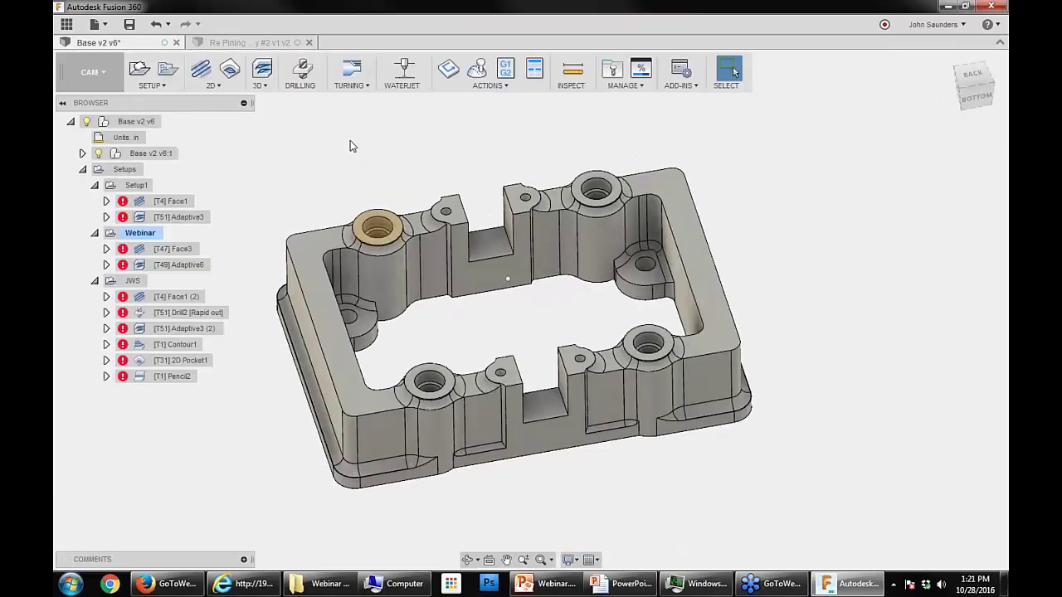
{"action": "left_click", "coordinate": [95, 185]}
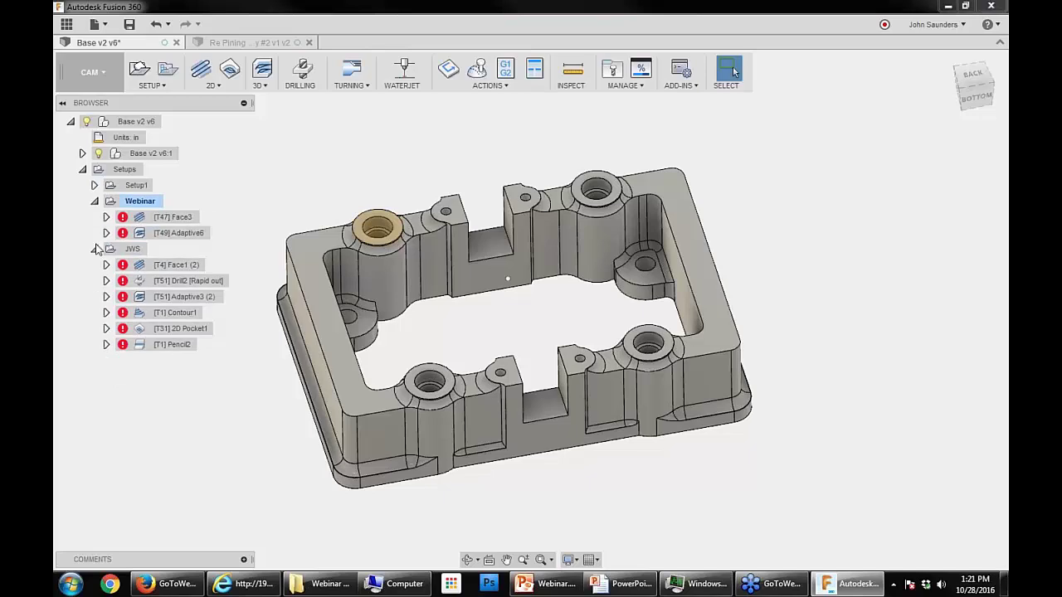
{"action": "left_click", "coordinate": [95, 249]}
Step: Start a drilling operation in the Webinar setup and create a new 1 in diameter drill as its tool
{"action": "left_click", "coordinate": [302, 71]}
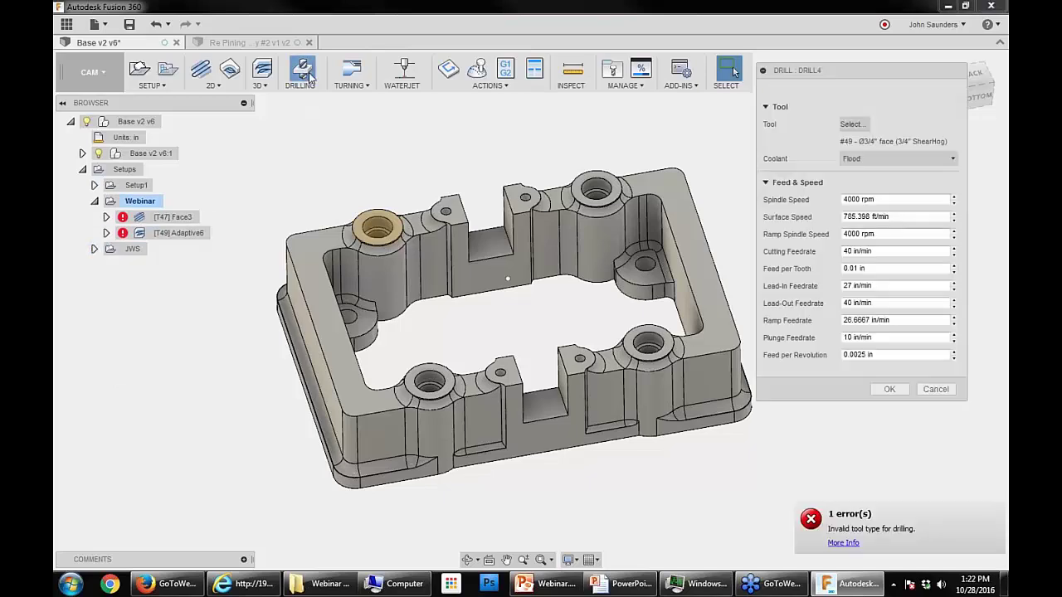
{"action": "left_click", "coordinate": [846, 124]}
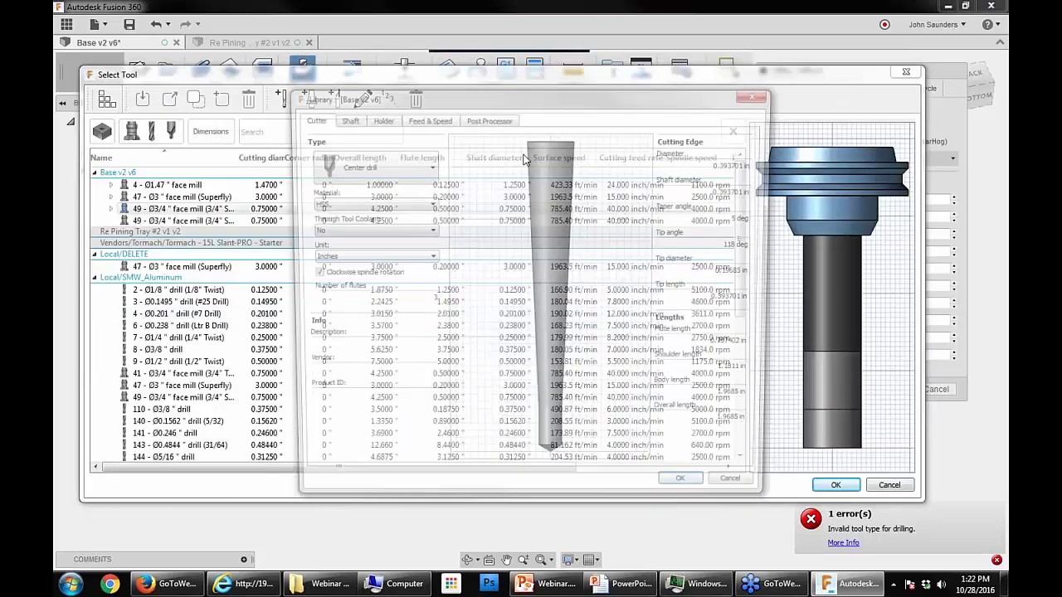
{"action": "left_click", "coordinate": [369, 165]}
{"action": "scroll", "coordinate": [373, 331], "scroll_direction": "down", "scroll_amount": 3}
{"action": "left_click", "coordinate": [372, 331]}
{"action": "left_click", "coordinate": [714, 163]}
{"action": "type", "text": "1"}
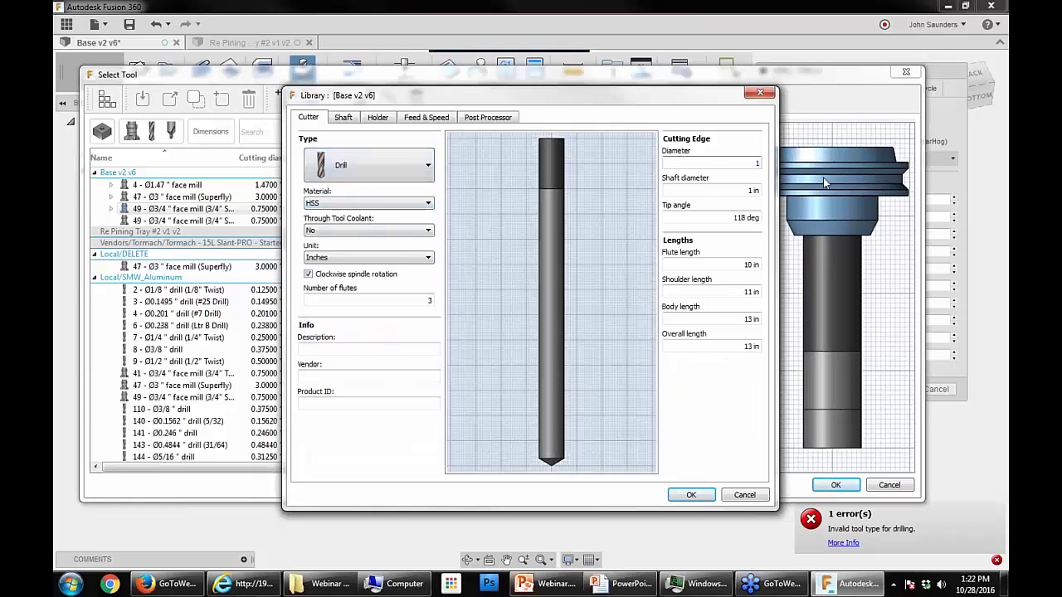
{"action": "left_click", "coordinate": [485, 117]}
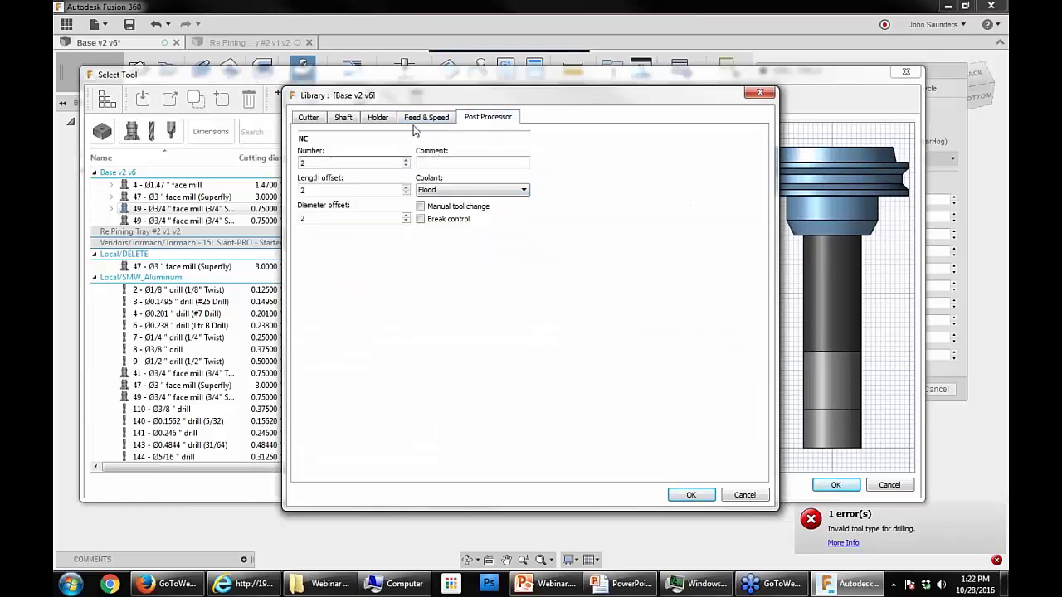
{"action": "left_click", "coordinate": [689, 495]}
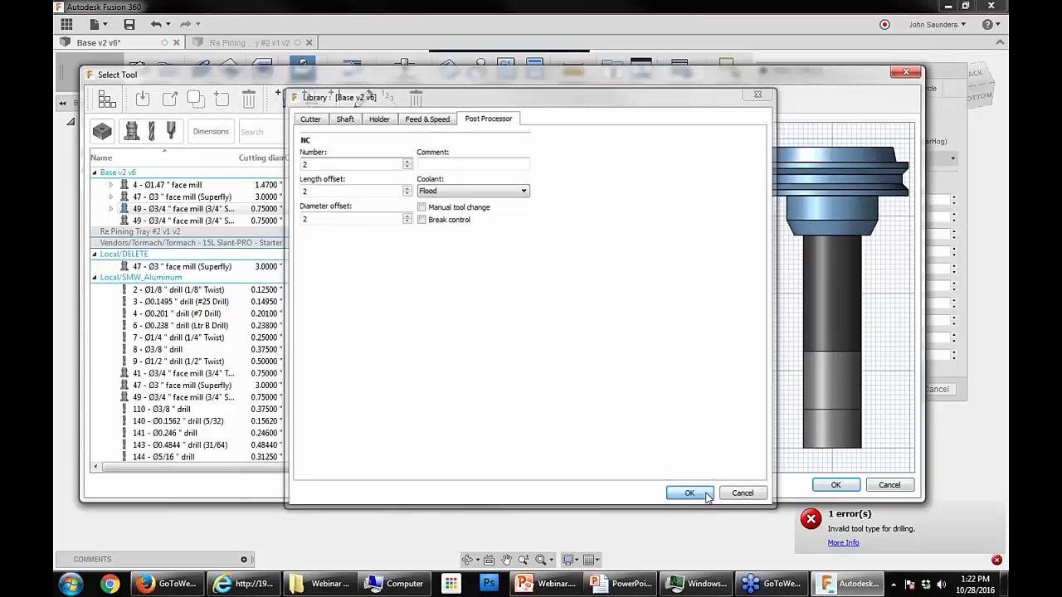
{"action": "left_click", "coordinate": [835, 485]}
Step: Set the drilling operation's hole mode to selected points and select the sketched centre point
{"action": "left_click", "coordinate": [828, 88]}
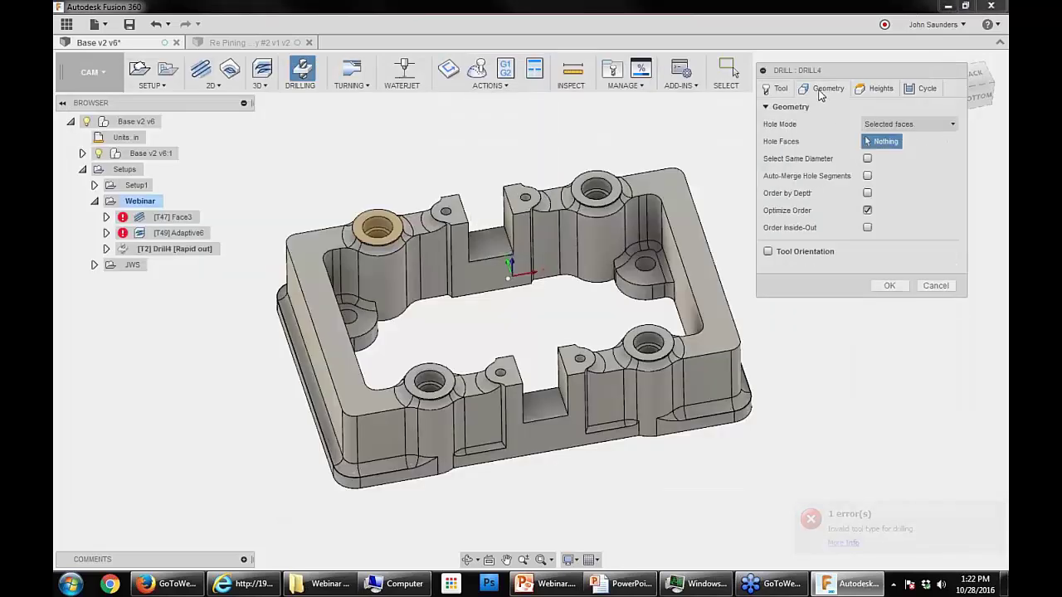
{"action": "left_click", "coordinate": [909, 124]}
{"action": "left_click", "coordinate": [903, 156]}
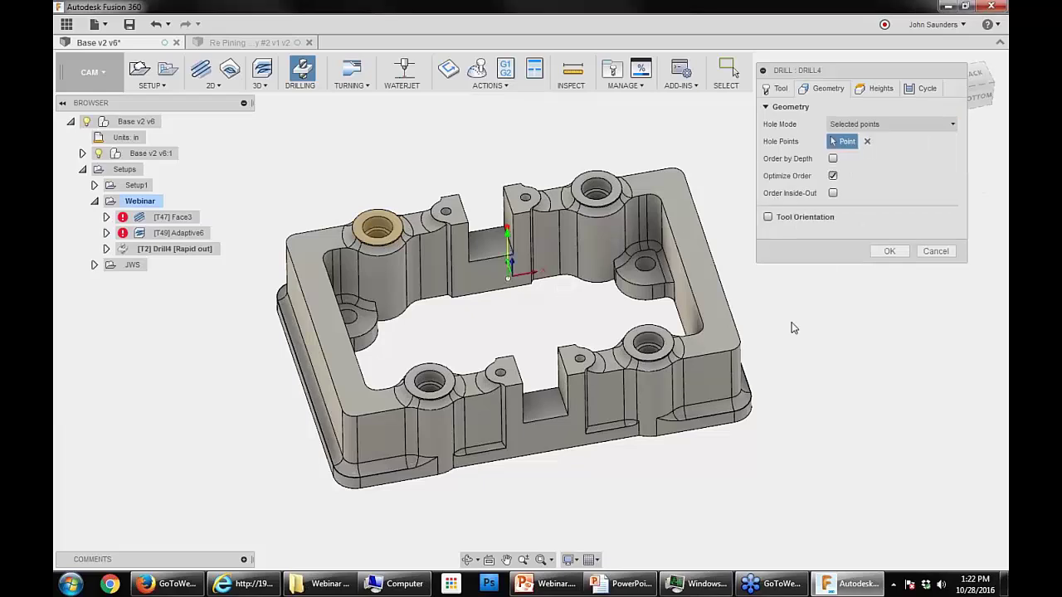
Step: Set the drilling operation's cycle type to chip breaking with partial retract
{"action": "middle_click_drag", "start_coordinate": [828, 326], "coordinate": [825, 299], "text": "shift"}
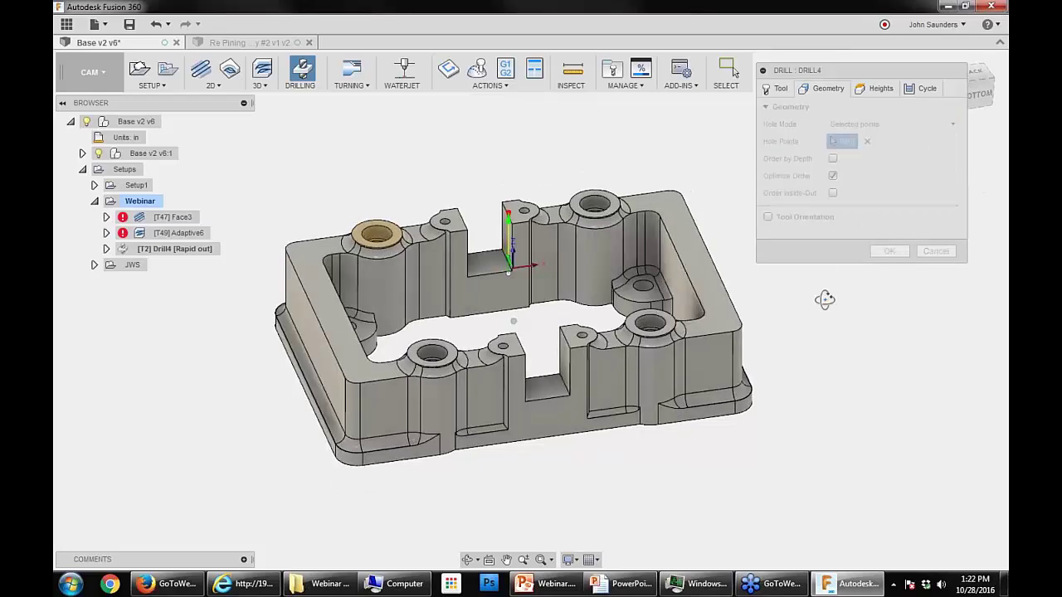
{"action": "left_click", "coordinate": [923, 88]}
{"action": "left_click", "coordinate": [903, 125]}
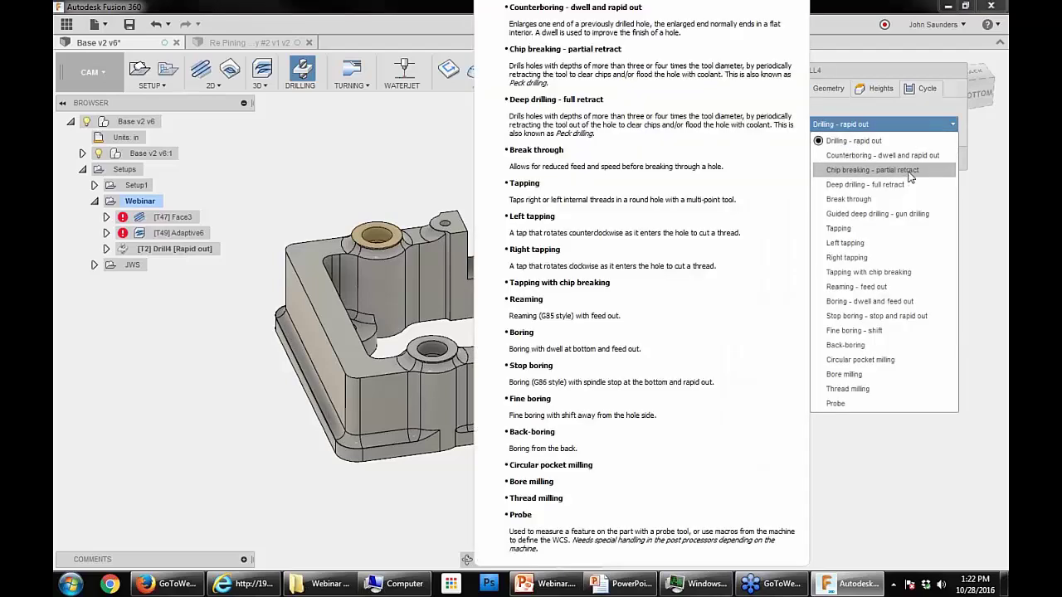
{"action": "left_click", "coordinate": [909, 172]}
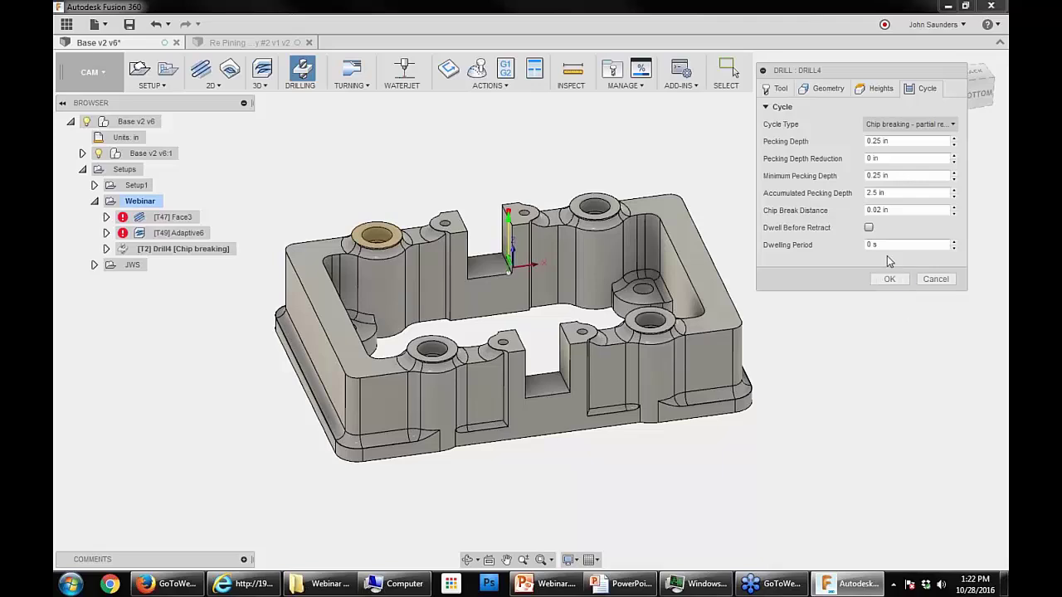
Step: Set the drill's bottom height from the stock bottom, enable drill tip through bottom, and accept the operation
{"action": "left_click", "coordinate": [875, 89]}
{"action": "left_click", "coordinate": [871, 357]}
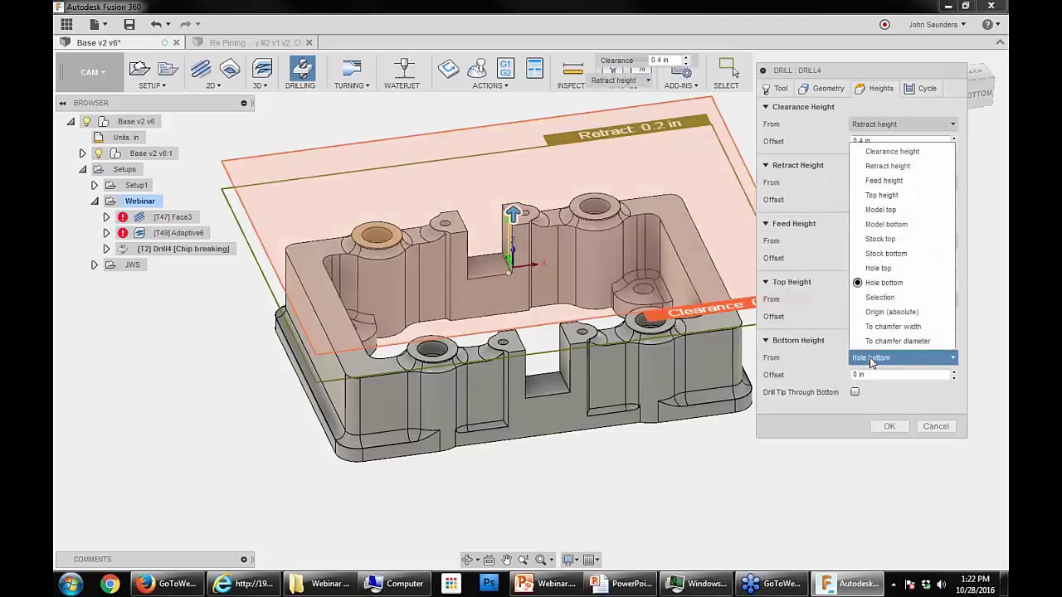
{"action": "left_click", "coordinate": [871, 357]}
{"action": "left_click", "coordinate": [883, 358]}
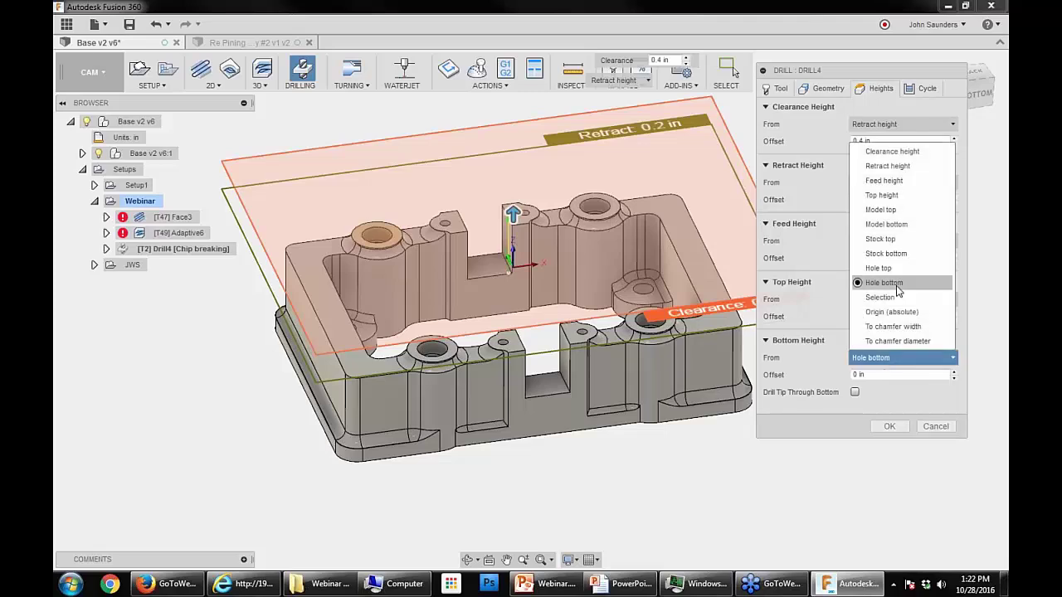
{"action": "left_click", "coordinate": [886, 253]}
{"action": "left_click", "coordinate": [854, 393]}
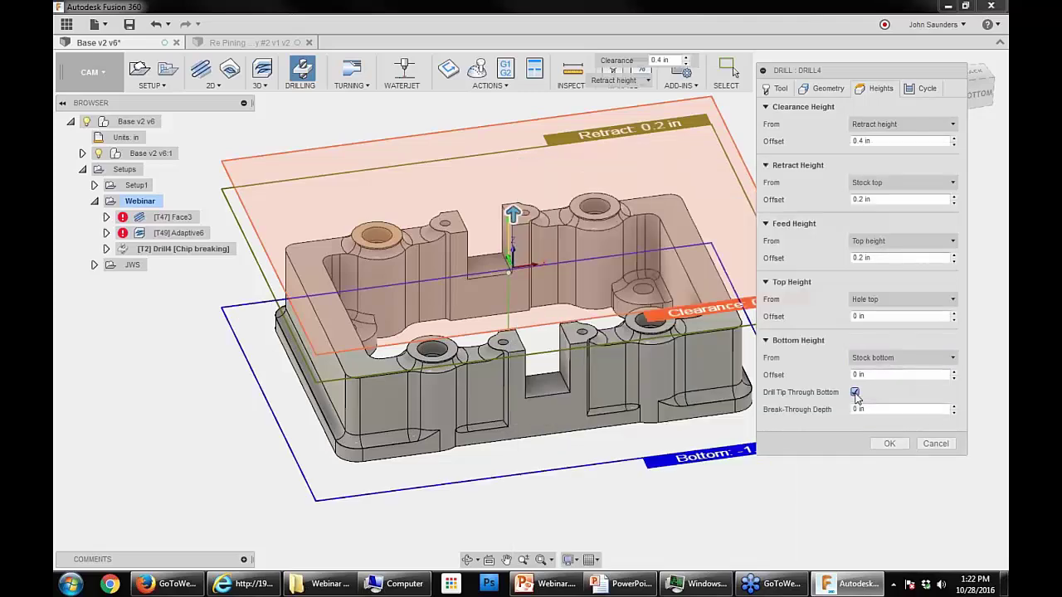
{"action": "left_click", "coordinate": [889, 444]}
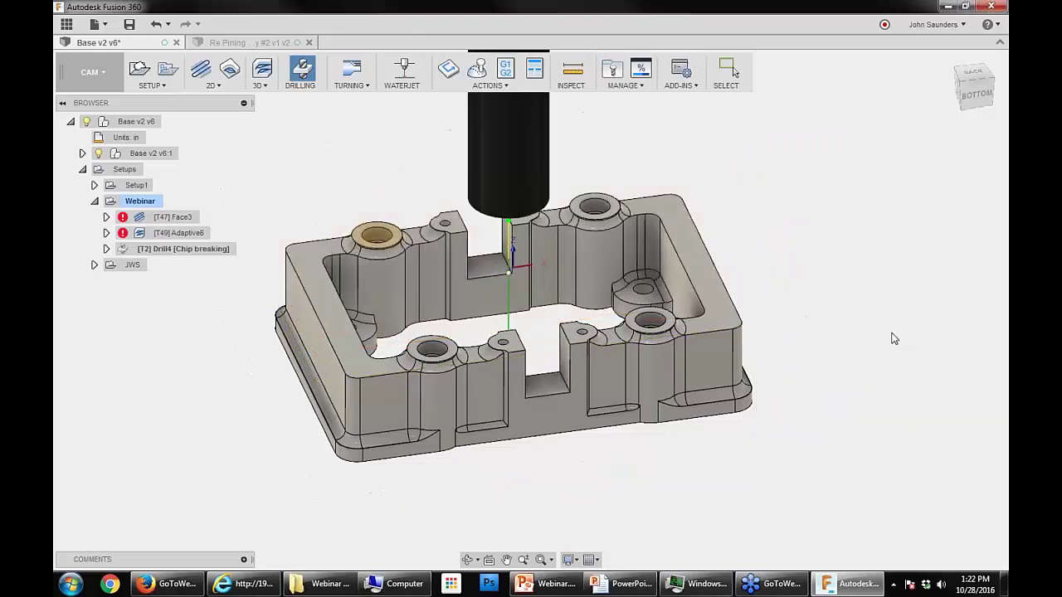
Step: Reorder the Webinar setup so that the Drill4 operation runs before the Adaptive6 roughing
{"action": "middle_click_drag", "start_coordinate": [509, 456], "coordinate": [372, 319], "text": "shift"}
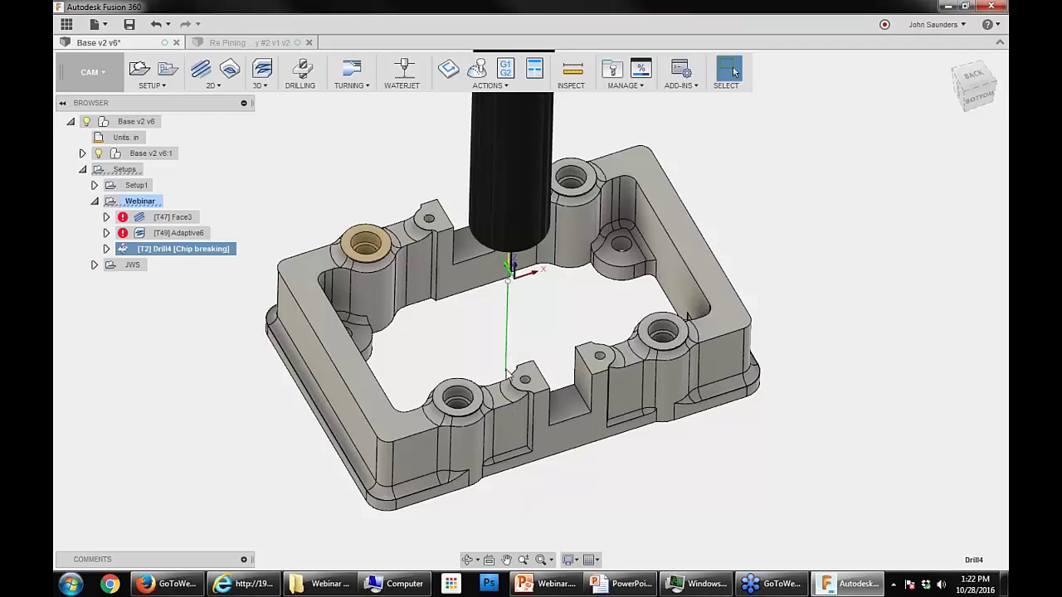
{"action": "mouse_move", "coordinate": [180, 249]}
{"action": "left_mouse_down"}
{"action": "mouse_move", "coordinate": [207, 246]}
{"action": "mouse_move", "coordinate": [189, 232]}
{"action": "left_mouse_up"}
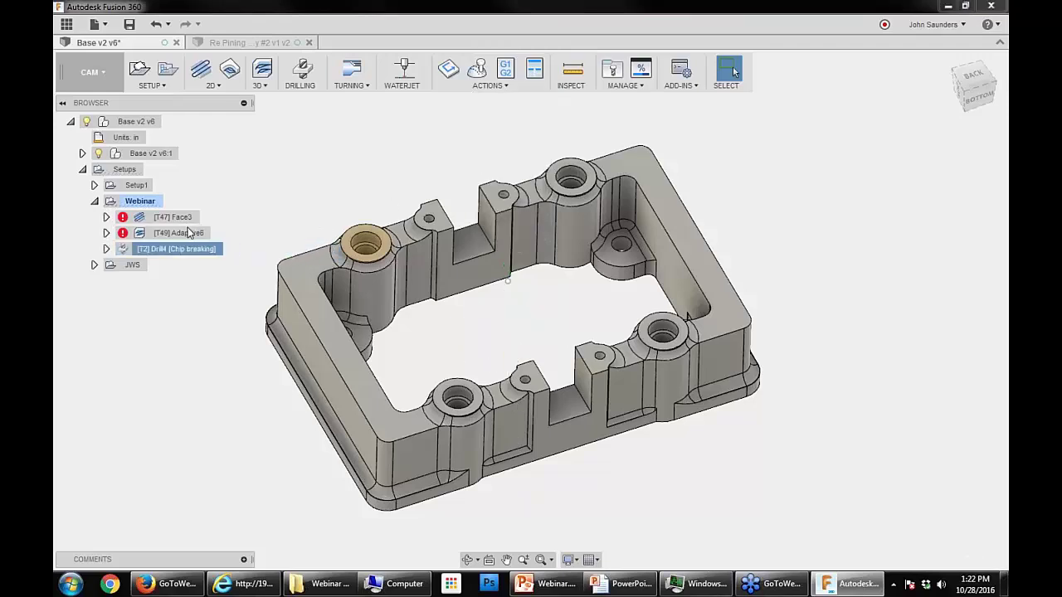
{"action": "middle_click_drag", "start_coordinate": [420, 337], "coordinate": [462, 320], "text": "shift"}
{"action": "scroll", "coordinate": [462, 318], "scroll_direction": "up", "scroll_amount": 2}
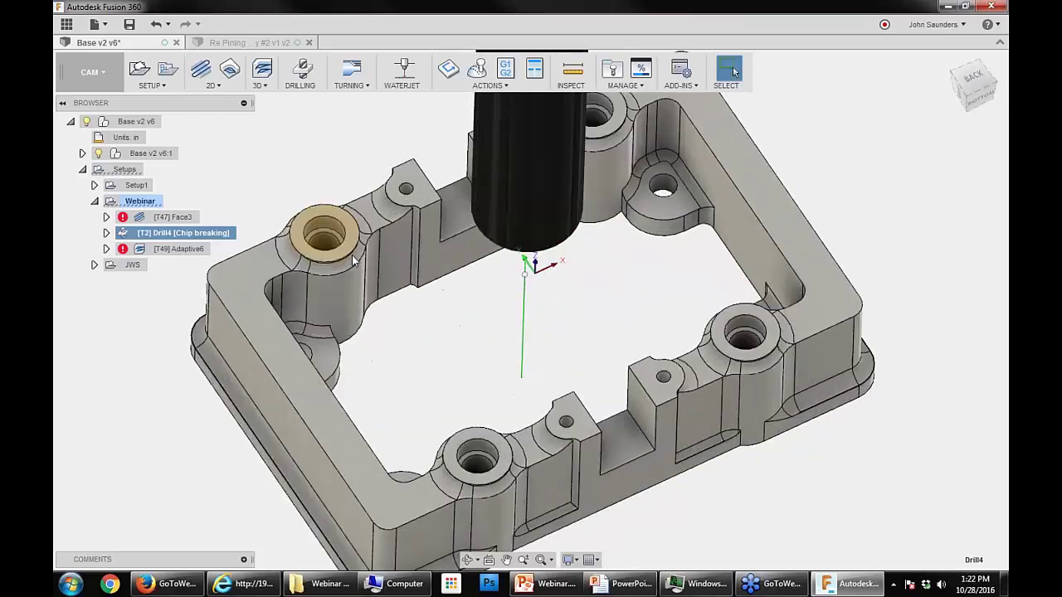
{"action": "key", "text": "Escape"}
Step: Edit the Adaptive6 operation, select the sketched centre point as its predrill position, and accept the change
{"action": "left_click", "coordinate": [196, 252]}
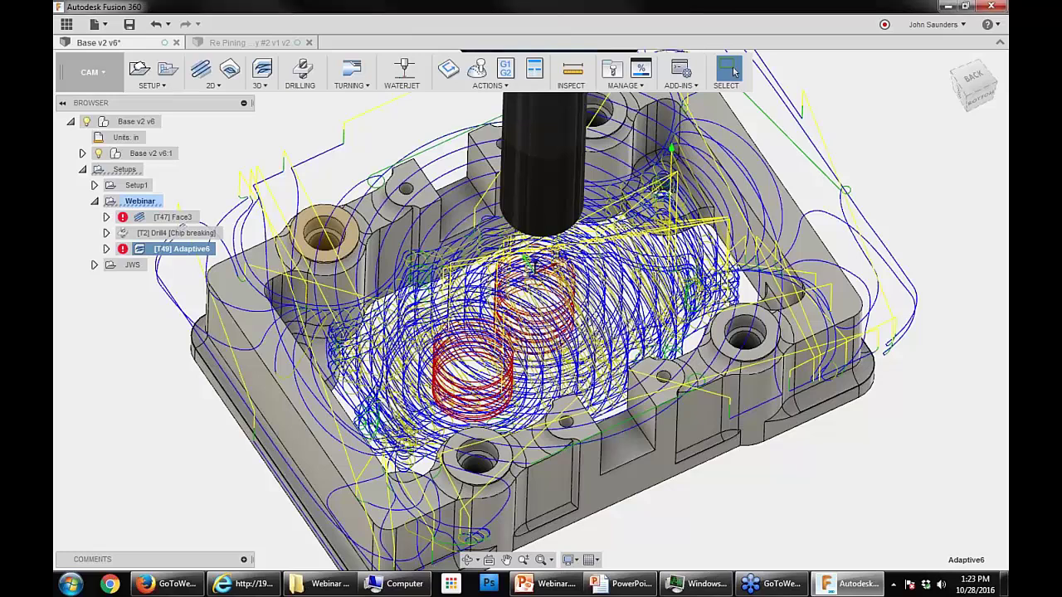
{"action": "middle_click_drag", "start_coordinate": [531, 348], "coordinate": [535, 320], "text": "shift"}
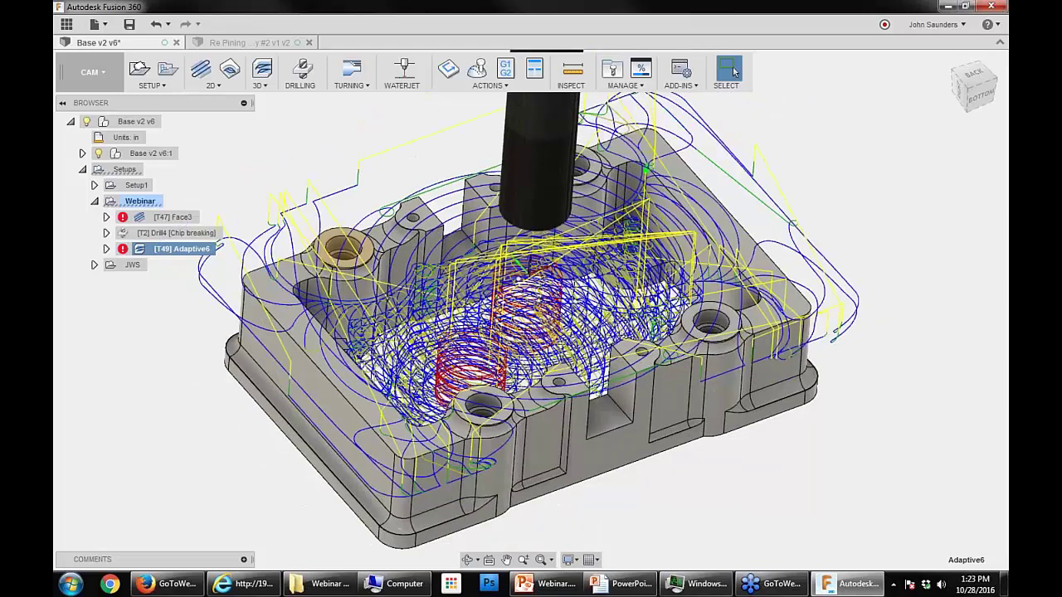
{"action": "right_click", "coordinate": [182, 248]}
{"action": "left_click", "coordinate": [158, 264]}
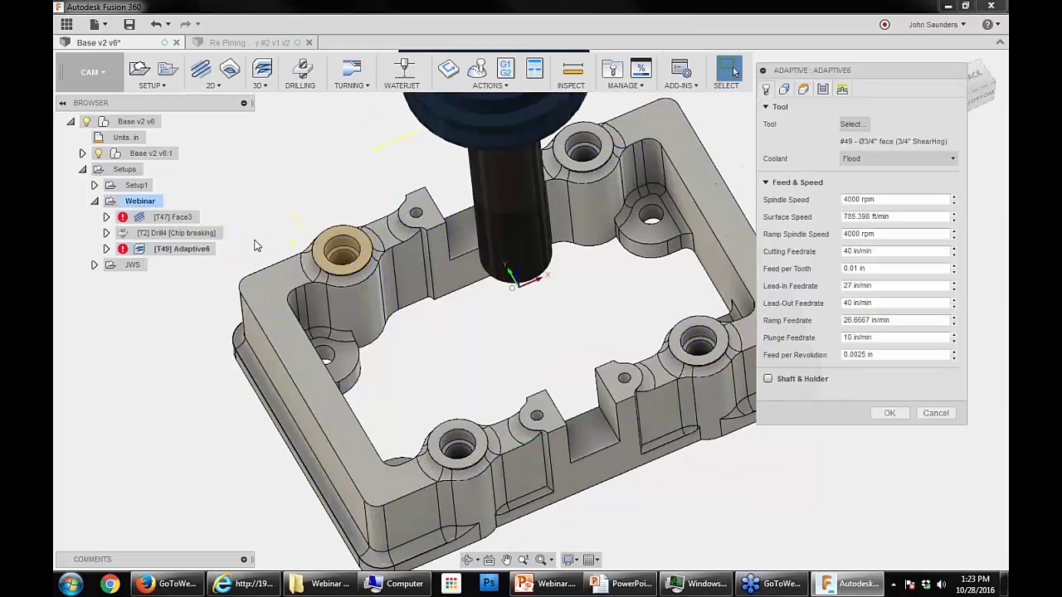
{"action": "left_click", "coordinate": [842, 90]}
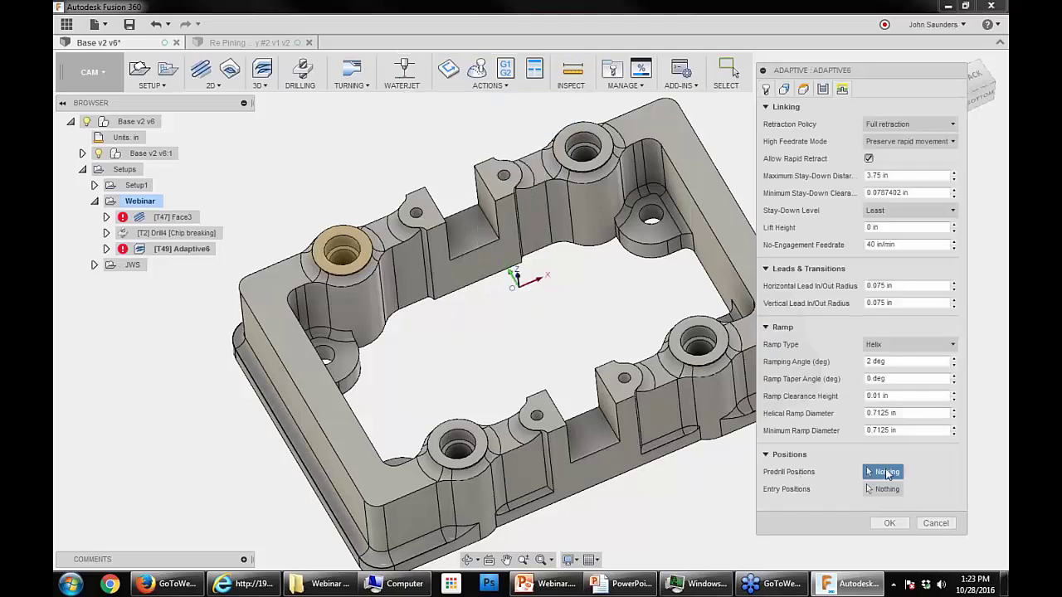
{"action": "left_click", "coordinate": [513, 289]}
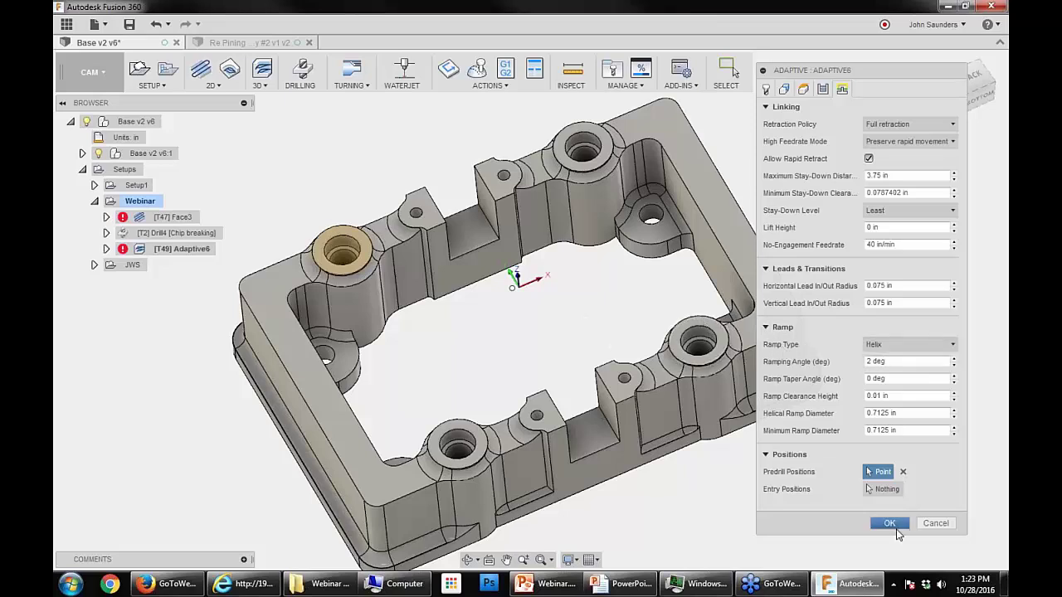
{"action": "left_click", "coordinate": [889, 523]}
Step: Examine the recalculated Adaptive6 toolpath around the centre entry, including its depth levels in a side view of the part
{"action": "scroll", "coordinate": [517, 290], "scroll_direction": "up", "scroll_amount": 2}
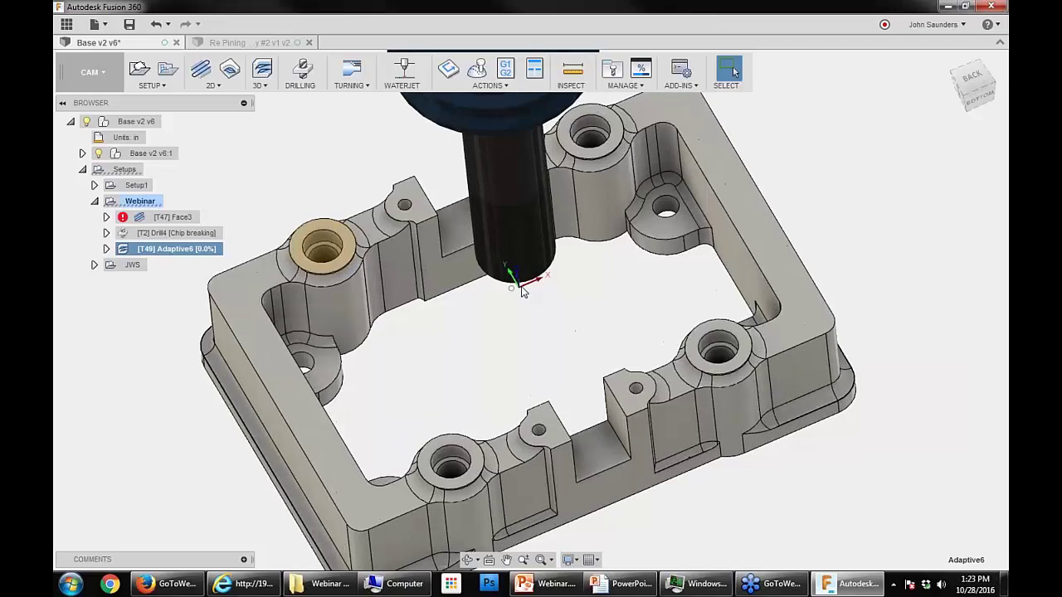
{"action": "scroll", "coordinate": [522, 290], "scroll_direction": "up", "scroll_amount": 2}
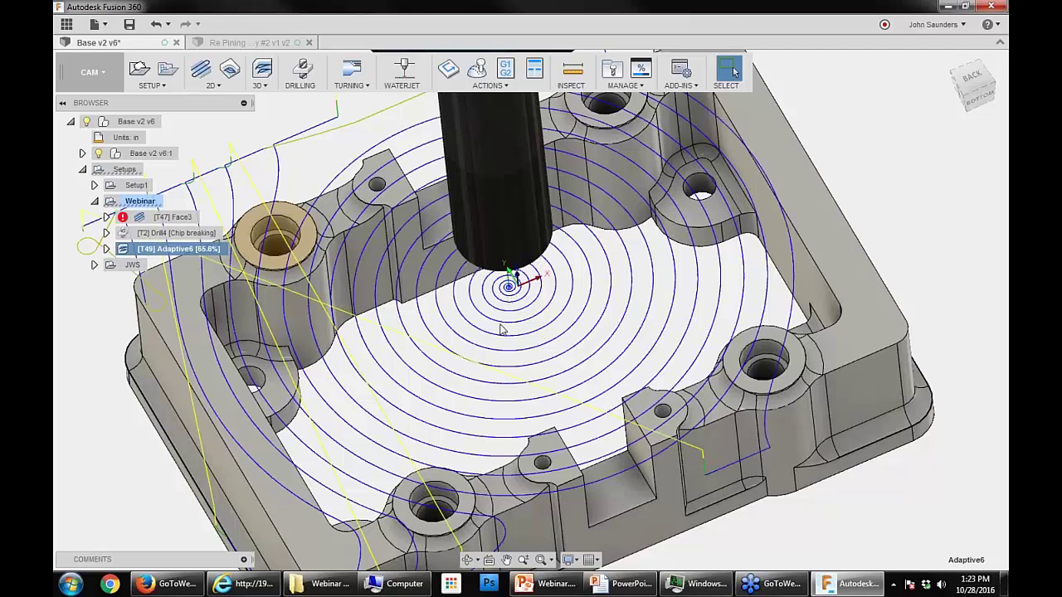
{"action": "middle_click_drag", "start_coordinate": [500, 330], "coordinate": [446, 249], "text": "shift"}
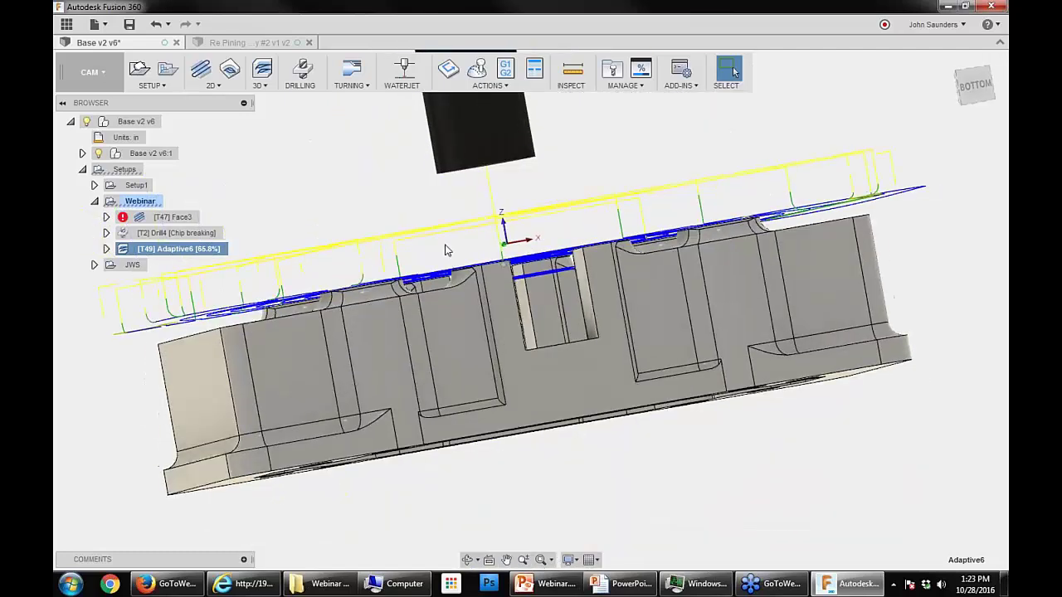
{"action": "left_click", "coordinate": [975, 86]}
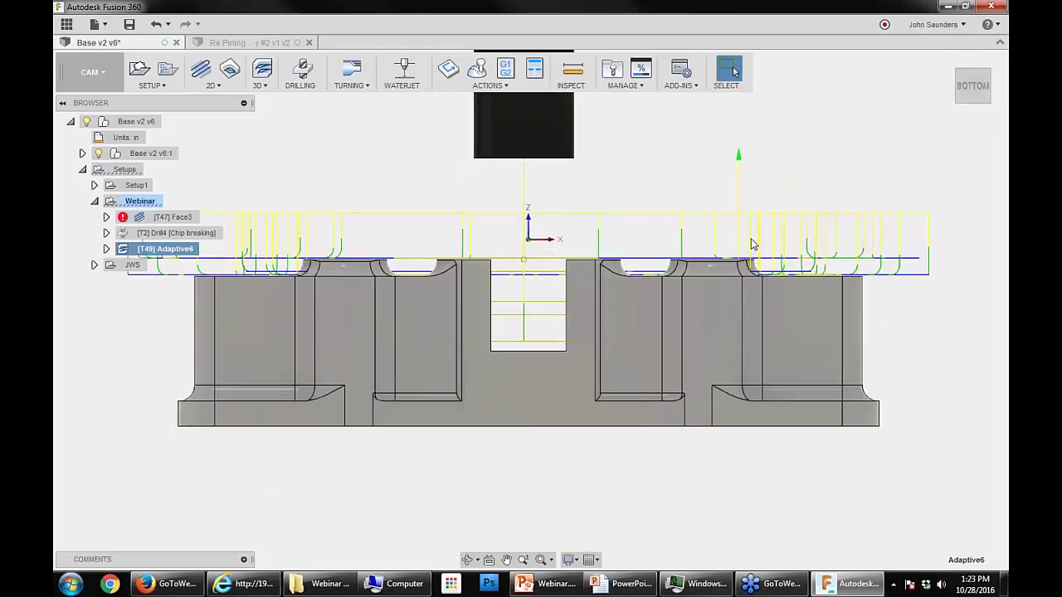
{"action": "scroll", "coordinate": [753, 244], "scroll_direction": "up", "scroll_amount": 2}
{"action": "scroll", "coordinate": [677, 292], "scroll_direction": "up", "scroll_amount": 1}
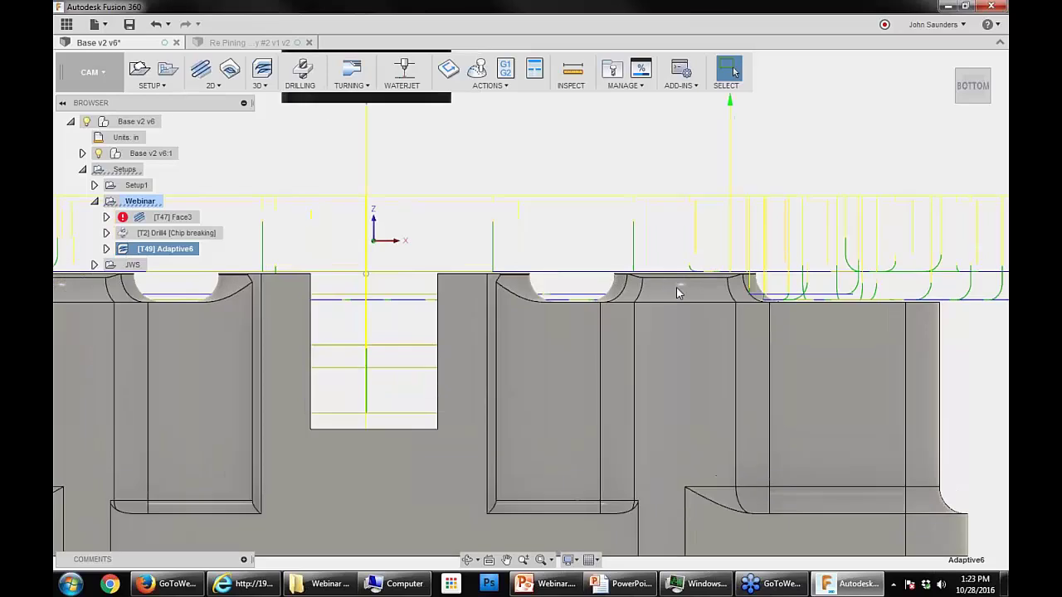
{"action": "middle_click_drag", "start_coordinate": [677, 292], "coordinate": [677, 317], "text": "shift"}
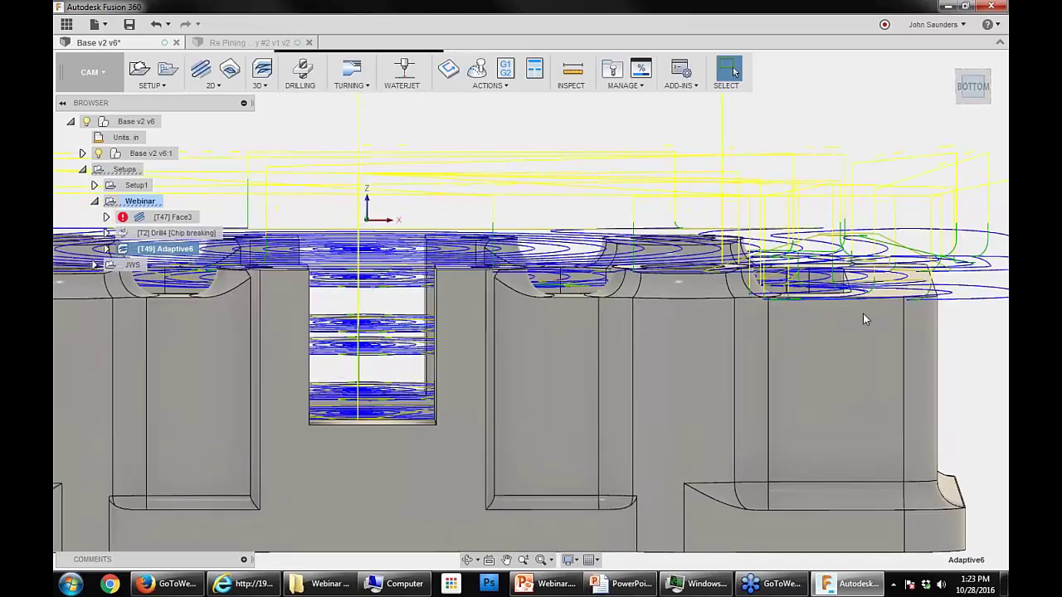
{"action": "scroll", "coordinate": [863, 314], "scroll_direction": "up", "scroll_amount": 3}
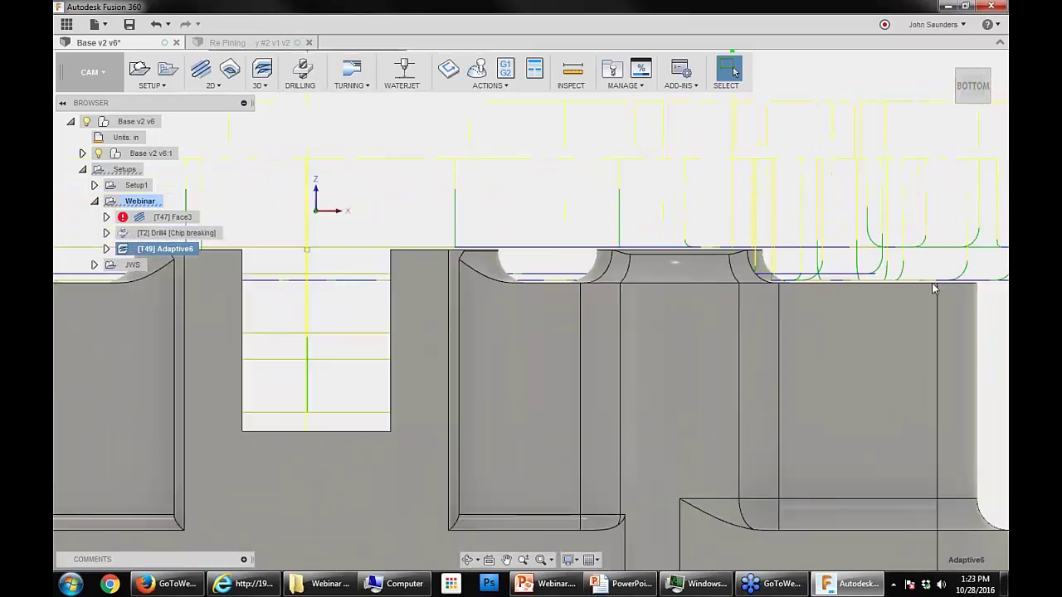
{"action": "scroll", "coordinate": [784, 282], "scroll_direction": "up", "scroll_amount": 2}
{"action": "middle_click_drag", "start_coordinate": [789, 278], "coordinate": [800, 232], "text": "shift"}
Step: Regenerate the Face3 toolpath and simulate the whole Webinar setup to the end, inspecting the machined stock before closing the simulation
{"action": "left_click", "coordinate": [156, 217]}
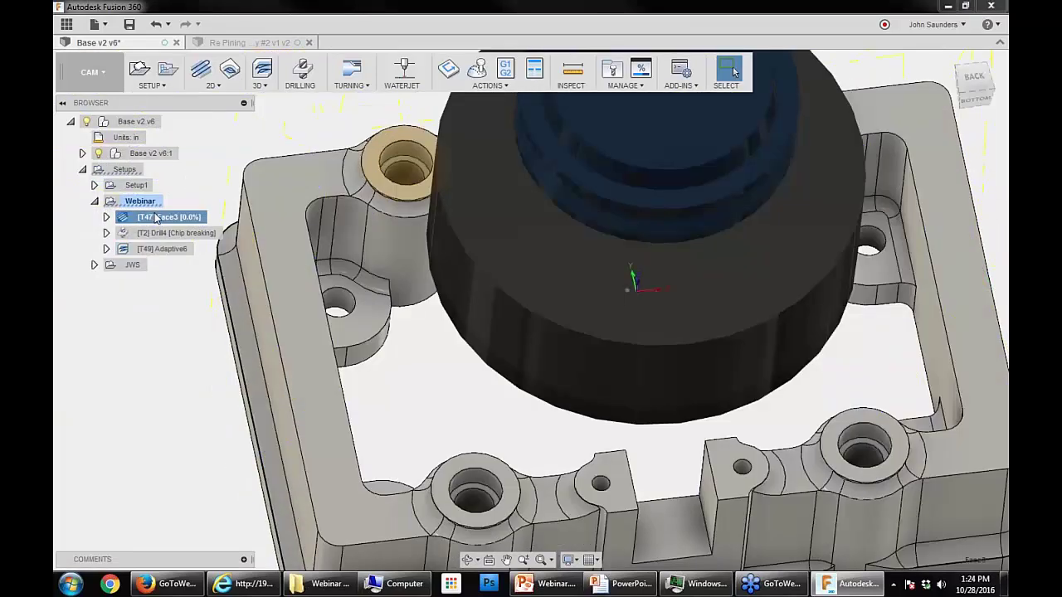
{"action": "left_click", "coordinate": [141, 202]}
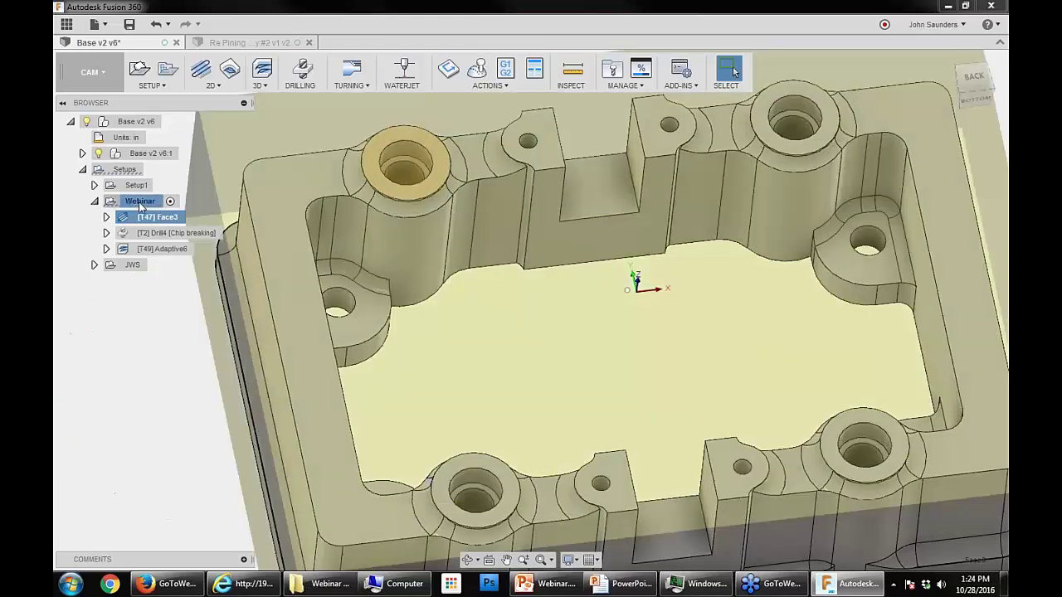
{"action": "left_click", "coordinate": [478, 71]}
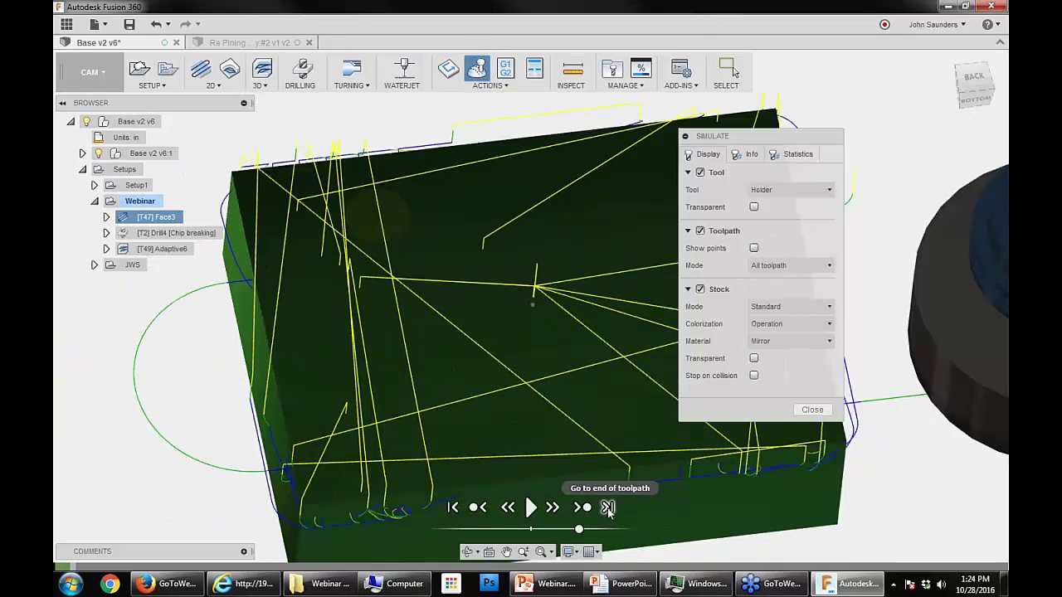
{"action": "left_click", "coordinate": [608, 508]}
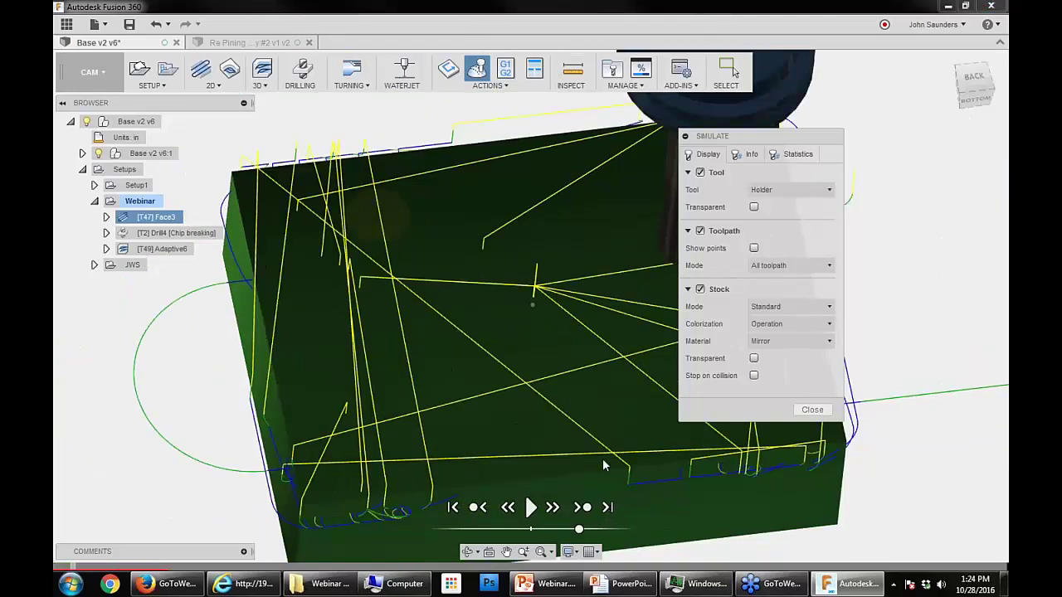
{"action": "left_click_drag", "start_coordinate": [737, 136], "coordinate": [880, 112]}
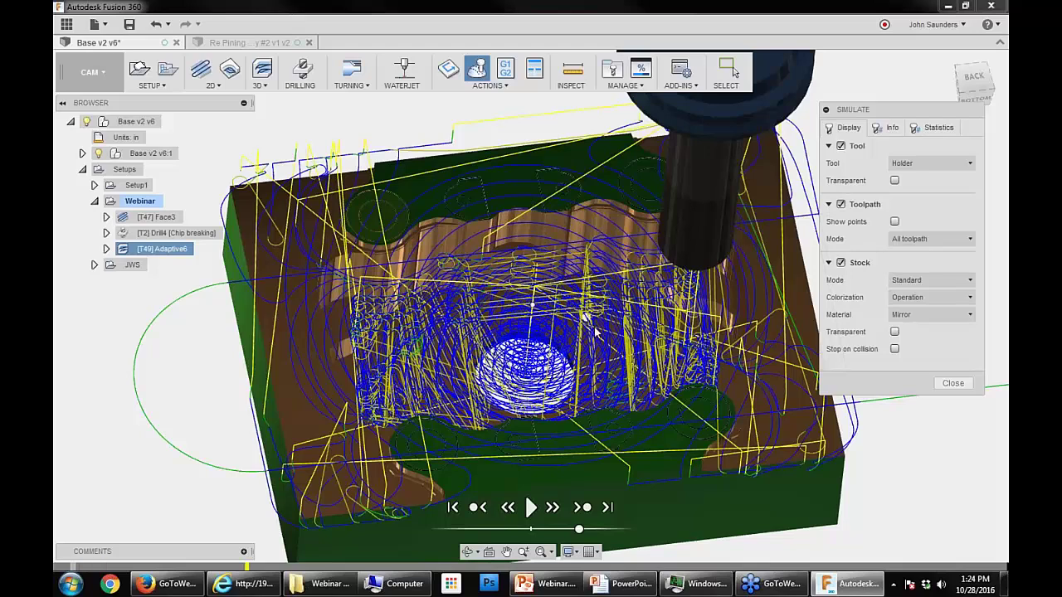
{"action": "mouse_move", "coordinate": [592, 324]}
{"action": "middle_mouse_down", "text": "shift"}
{"action": "mouse_move", "coordinate": [564, 345]}
{"action": "mouse_move", "coordinate": [585, 322]}
{"action": "middle_mouse_up", "text": "shift"}
{"action": "left_click", "coordinate": [954, 384]}
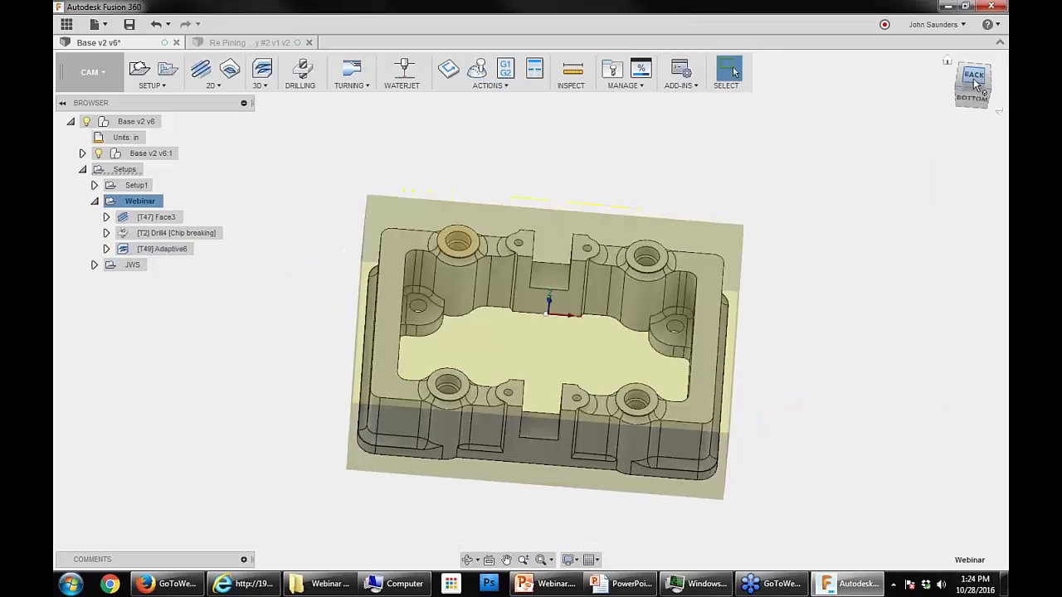
Step: Open the geometry settings of the Adaptive6 operation in the Webinar setup for editing
{"action": "scroll", "coordinate": [364, 247], "scroll_direction": "up", "scroll_amount": 1}
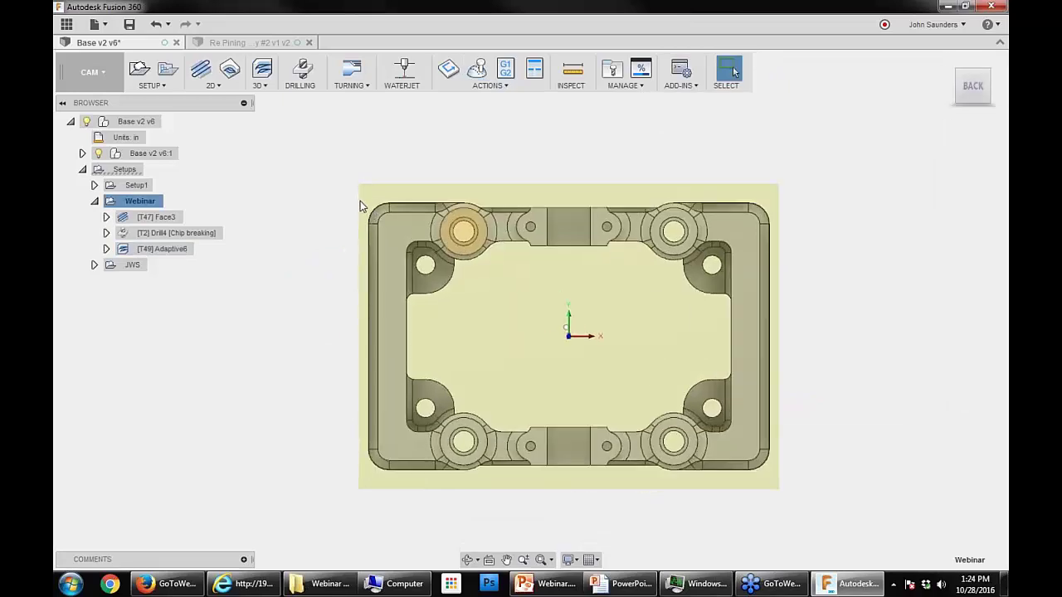
{"action": "left_click", "coordinate": [172, 256]}
{"action": "left_click", "coordinate": [150, 202]}
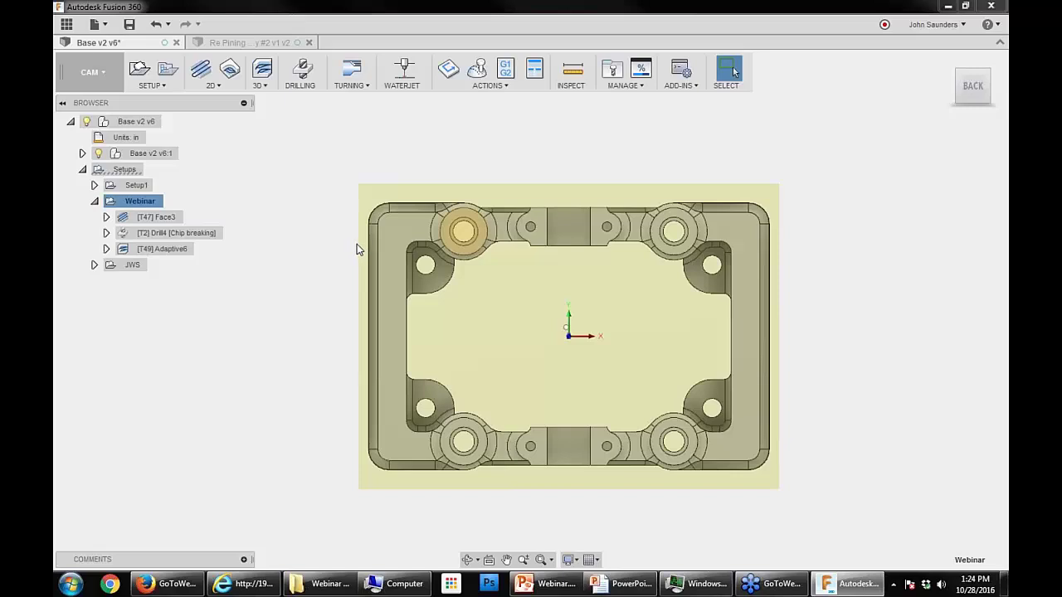
{"action": "left_click", "coordinate": [172, 254]}
{"action": "right_click", "coordinate": [172, 257]}
{"action": "left_click", "coordinate": [249, 257]}
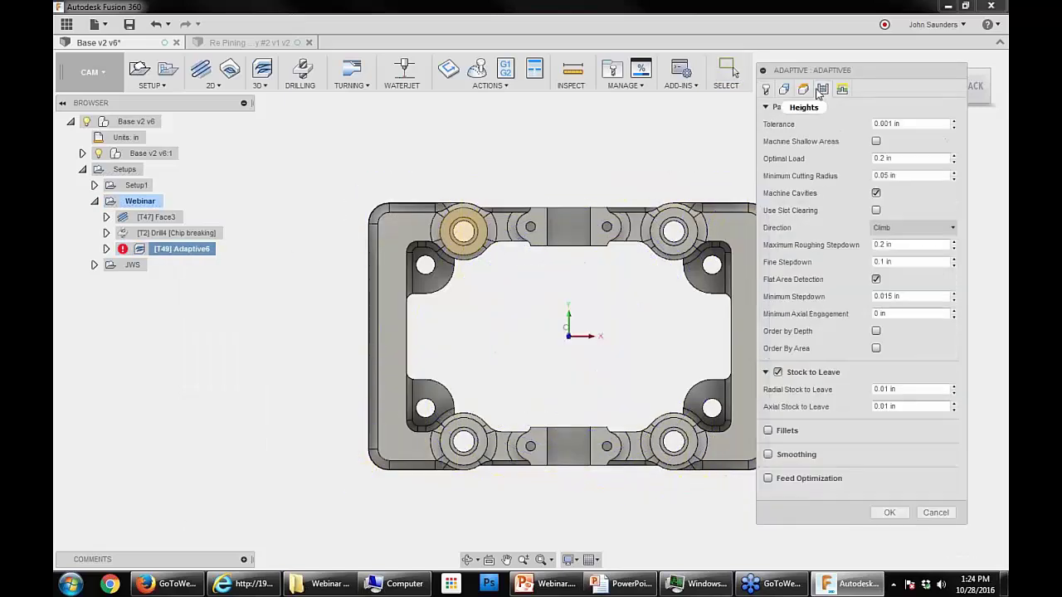
{"action": "left_click", "coordinate": [784, 89]}
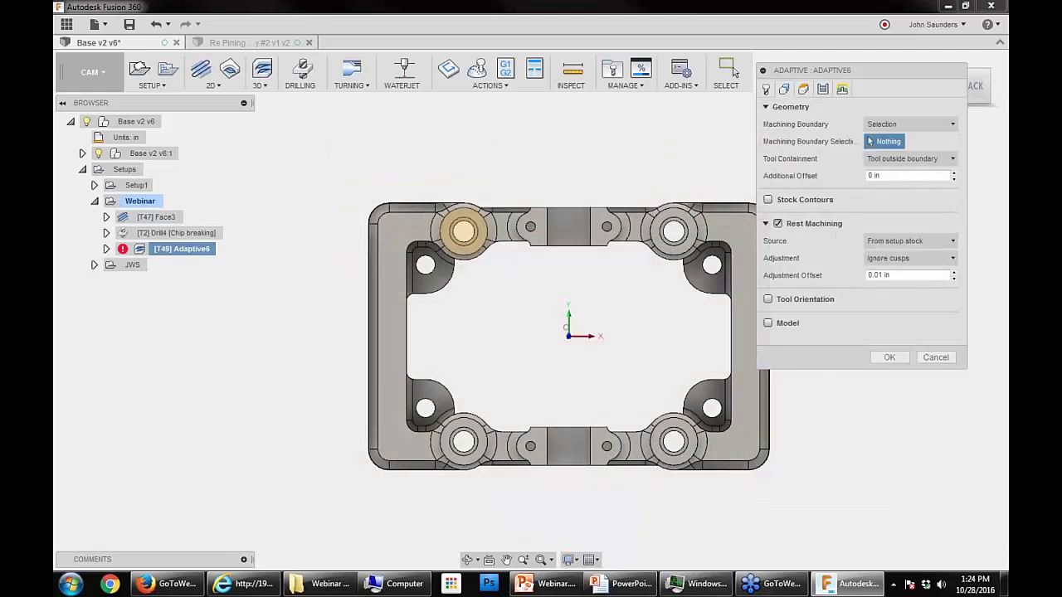
Step: Try an additional offset of 1 and a machining boundary of None for Adaptive6, switching the boundary back to Selection
{"action": "left_click", "coordinate": [889, 175]}
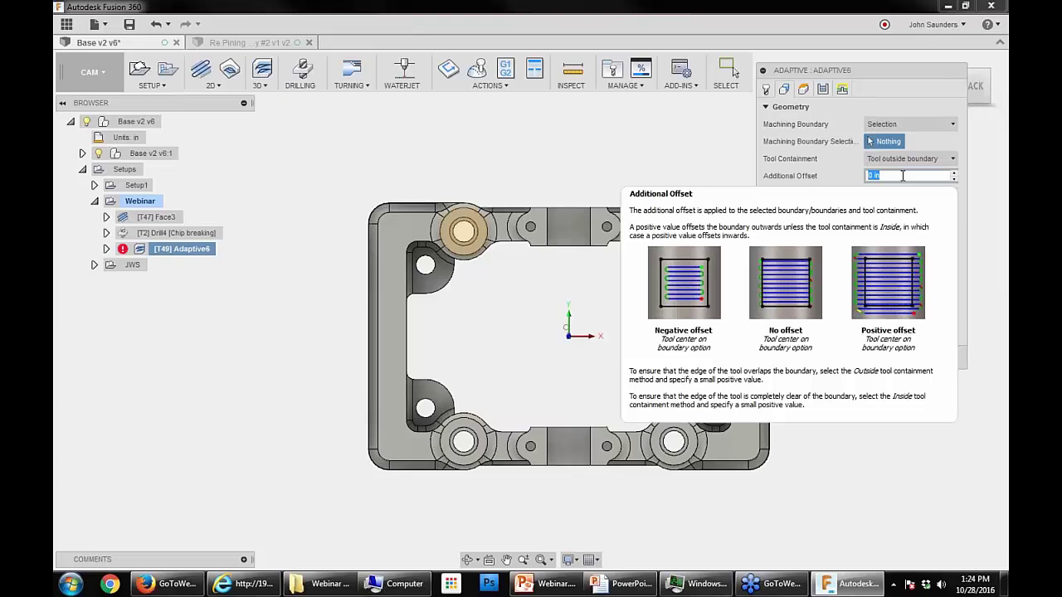
{"action": "type", "text": "1"}
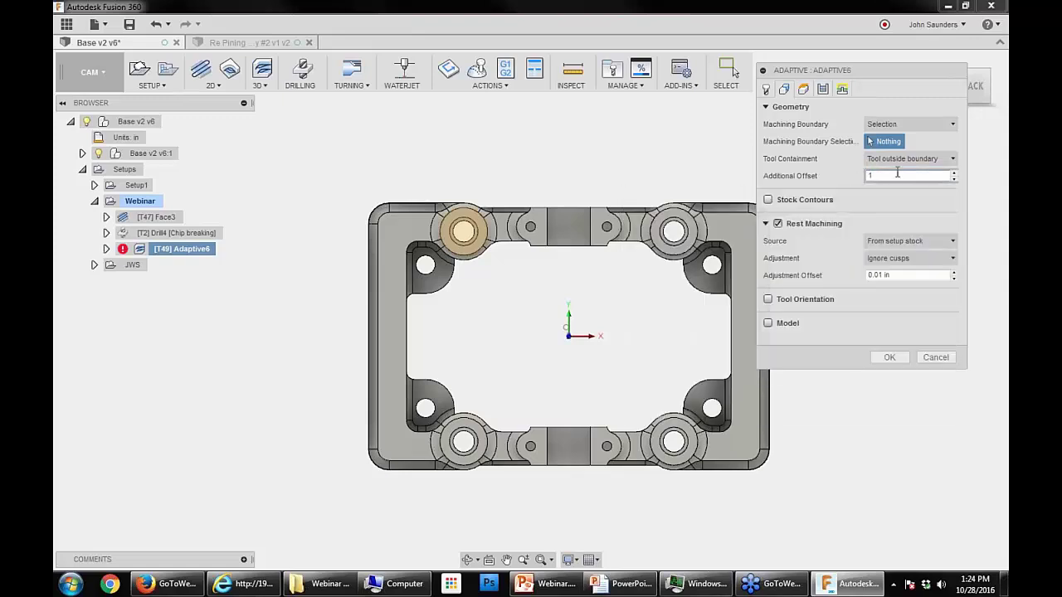
{"action": "left_click", "coordinate": [892, 126]}
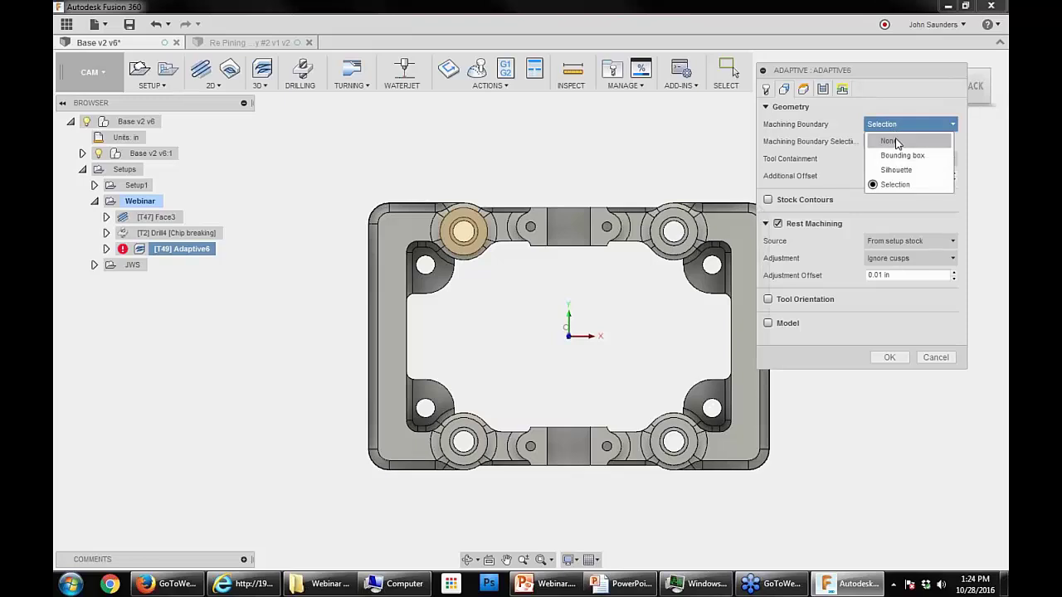
{"action": "left_click", "coordinate": [898, 123]}
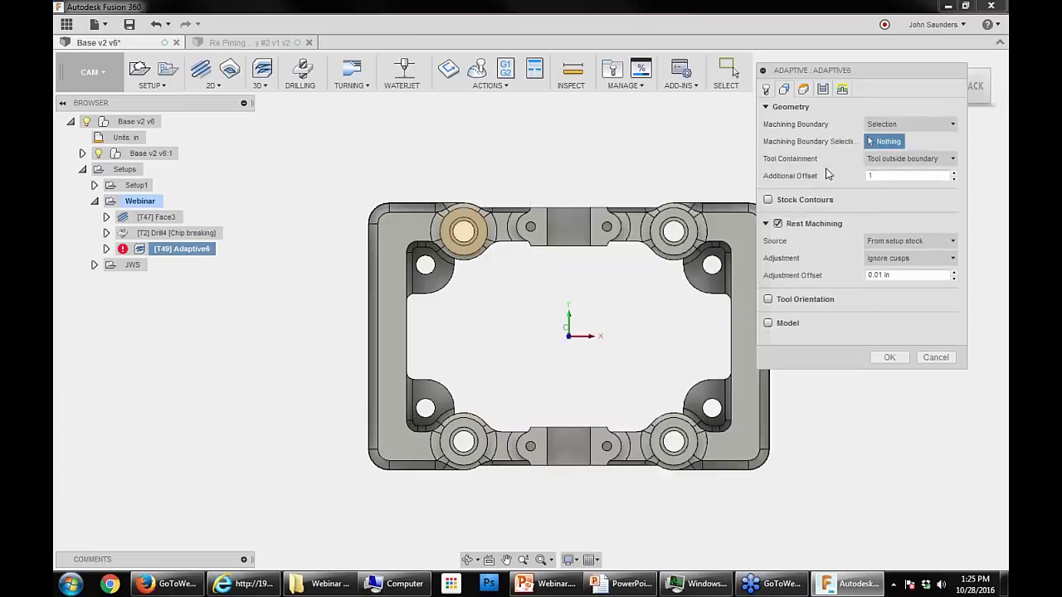
{"action": "left_click", "coordinate": [886, 124]}
{"action": "left_click", "coordinate": [886, 141]}
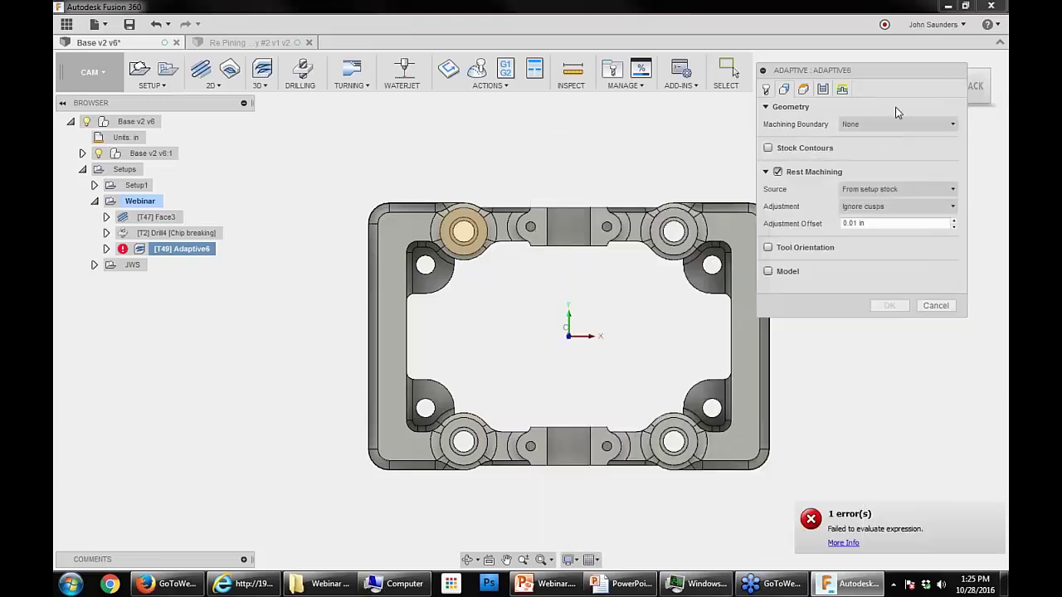
{"action": "left_click", "coordinate": [867, 125]}
{"action": "left_click", "coordinate": [869, 143]}
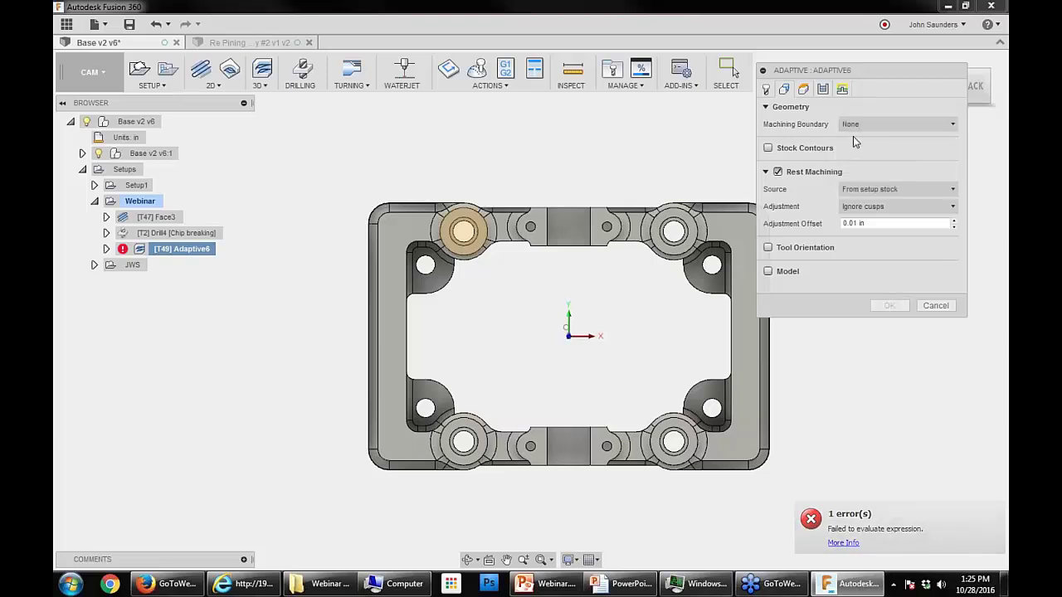
{"action": "left_click", "coordinate": [868, 126]}
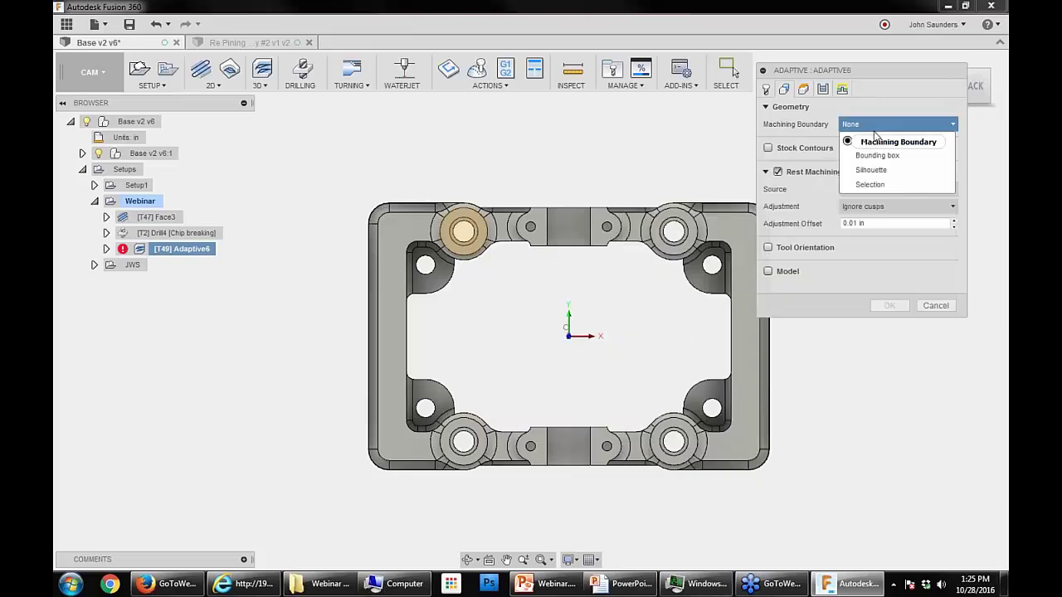
{"action": "left_click", "coordinate": [868, 185]}
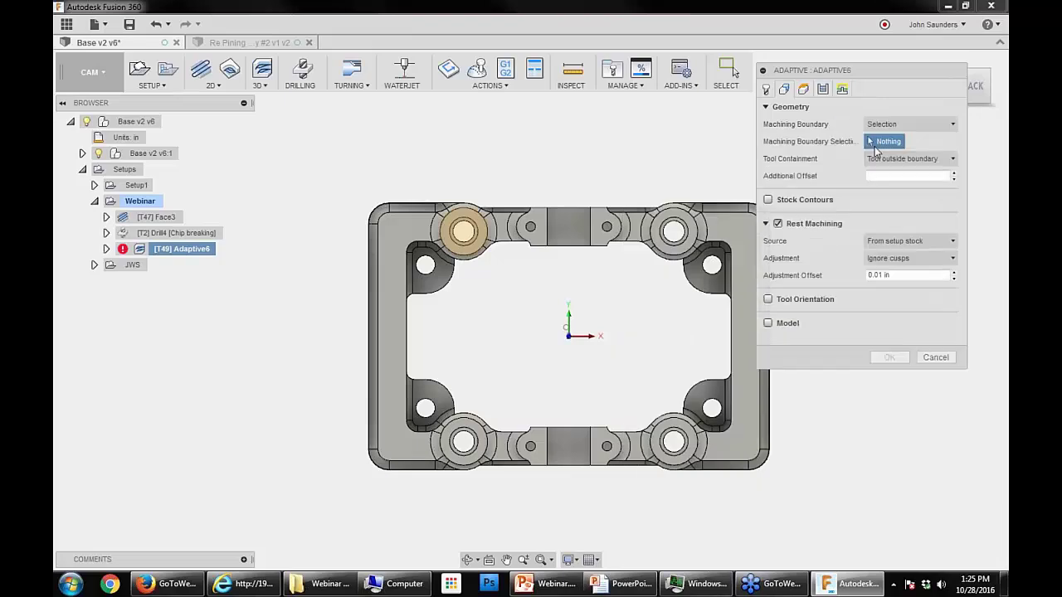
Step: Set Adaptive6's machining boundary to Bounding box with an additional offset of 0 and accept the change
{"action": "left_click", "coordinate": [882, 126]}
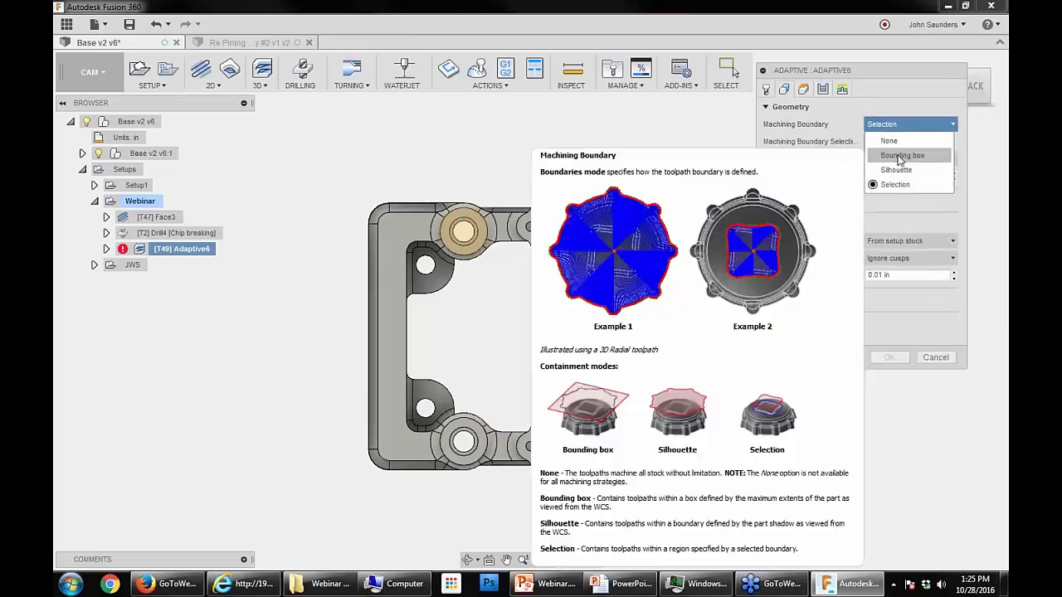
{"action": "left_click", "coordinate": [893, 156]}
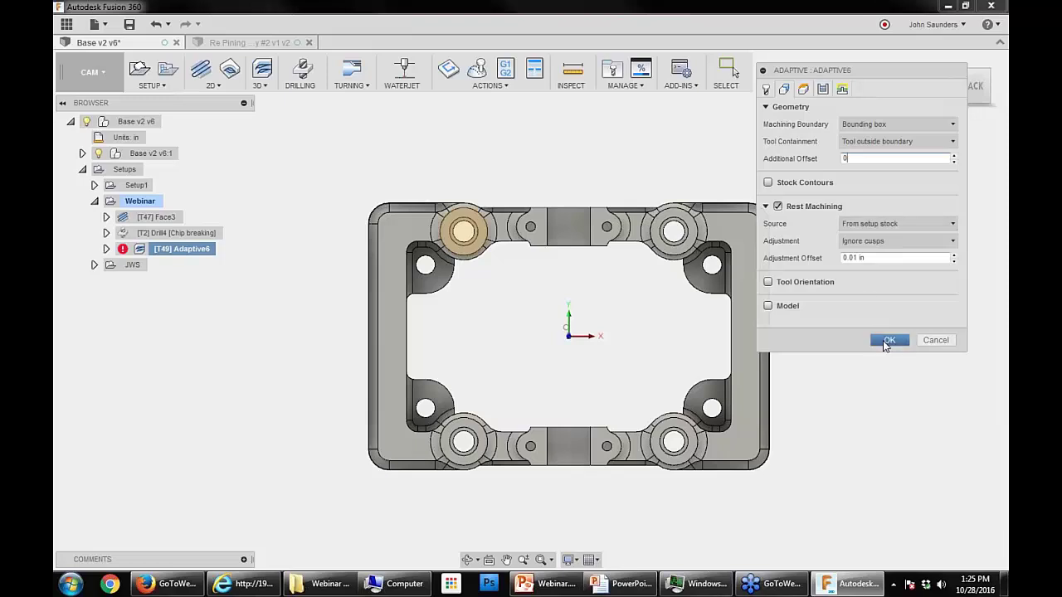
{"action": "left_click", "coordinate": [886, 339]}
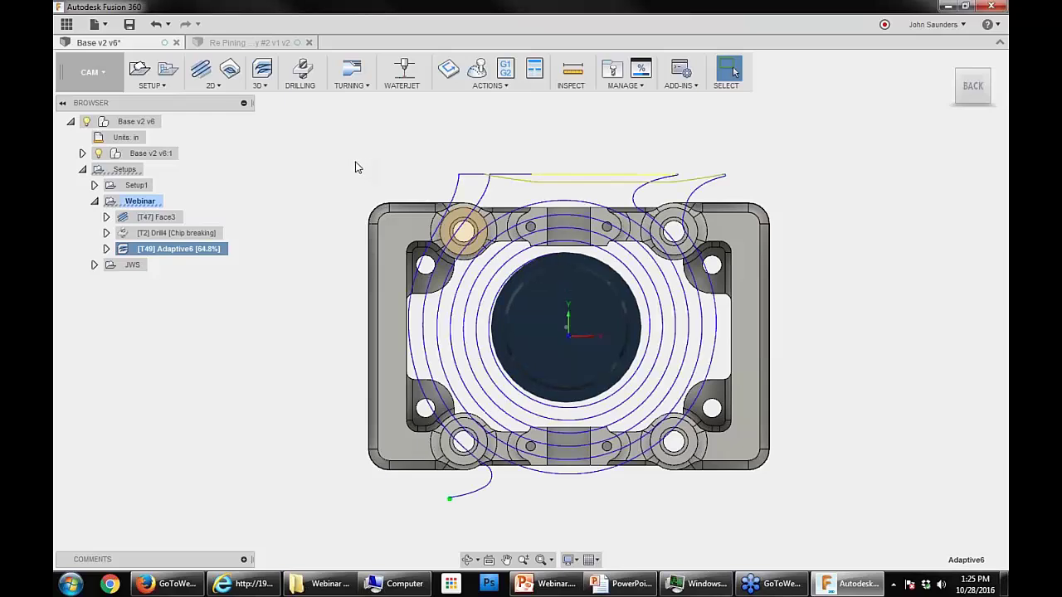
Step: Edit Adaptive6 again, set the additional offset of its bounding box boundary to 1 in, and accept the change
{"action": "middle_click_drag", "start_coordinate": [306, 311], "coordinate": [337, 230], "text": "shift"}
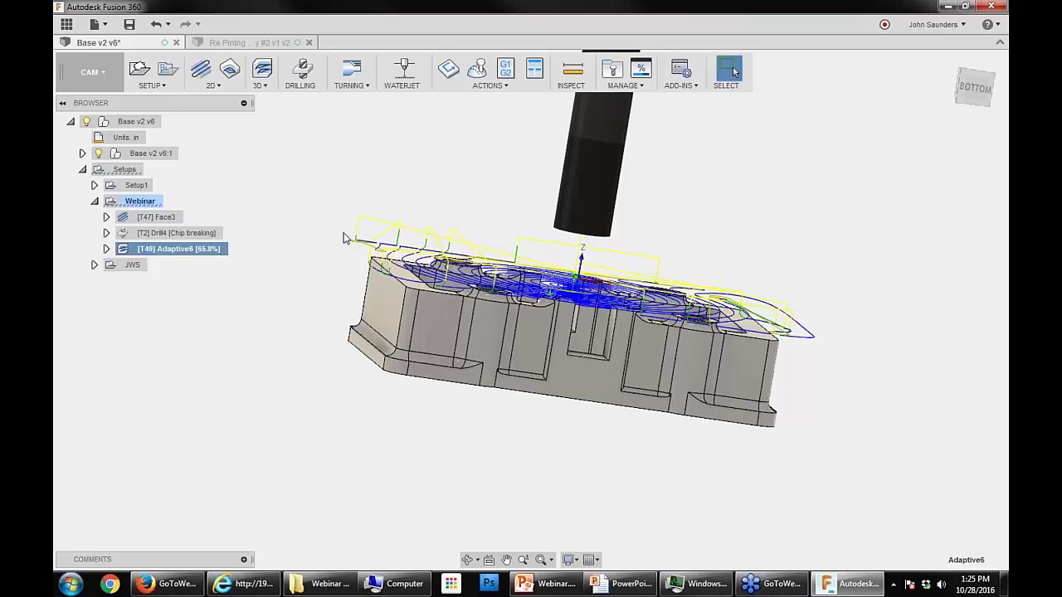
{"action": "scroll", "coordinate": [555, 274], "scroll_direction": "up", "scroll_amount": 3}
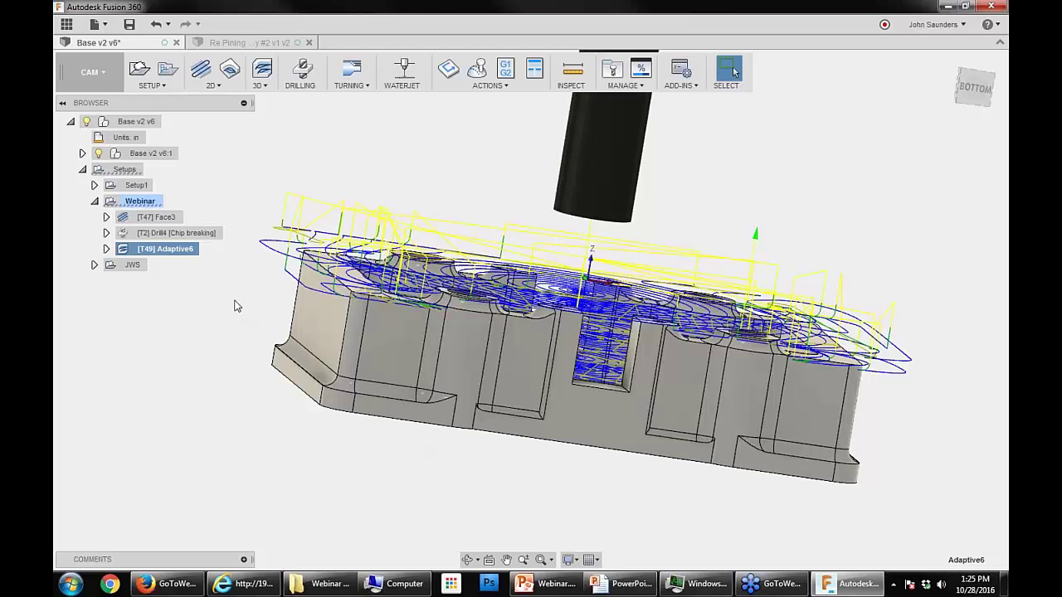
{"action": "right_click", "coordinate": [185, 247]}
{"action": "left_click", "coordinate": [205, 252]}
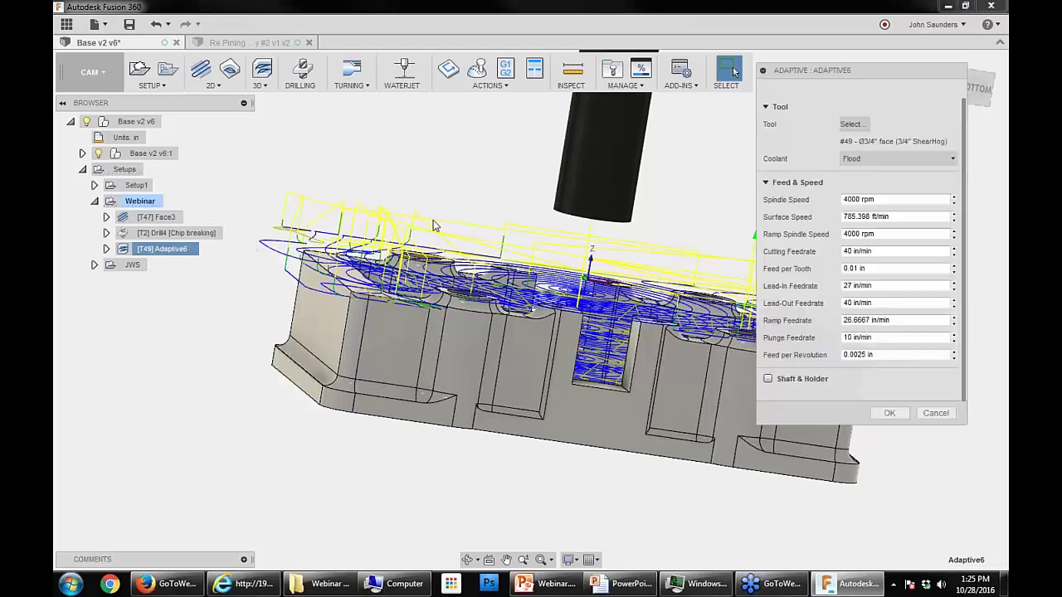
{"action": "left_click", "coordinate": [784, 88]}
{"action": "left_click", "coordinate": [873, 127]}
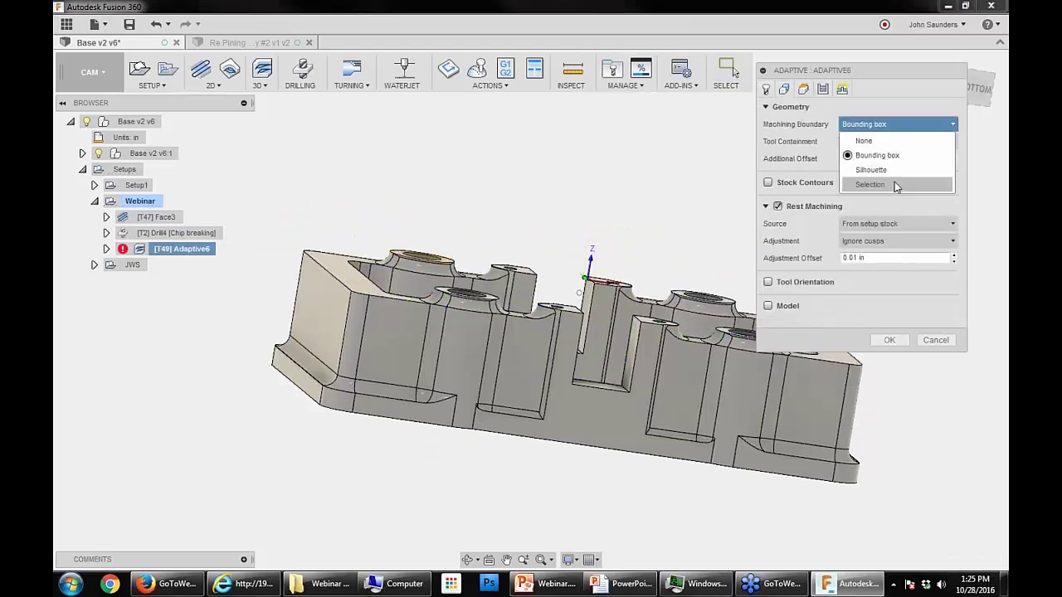
{"action": "left_click", "coordinate": [874, 159]}
{"action": "left_click", "coordinate": [862, 159]}
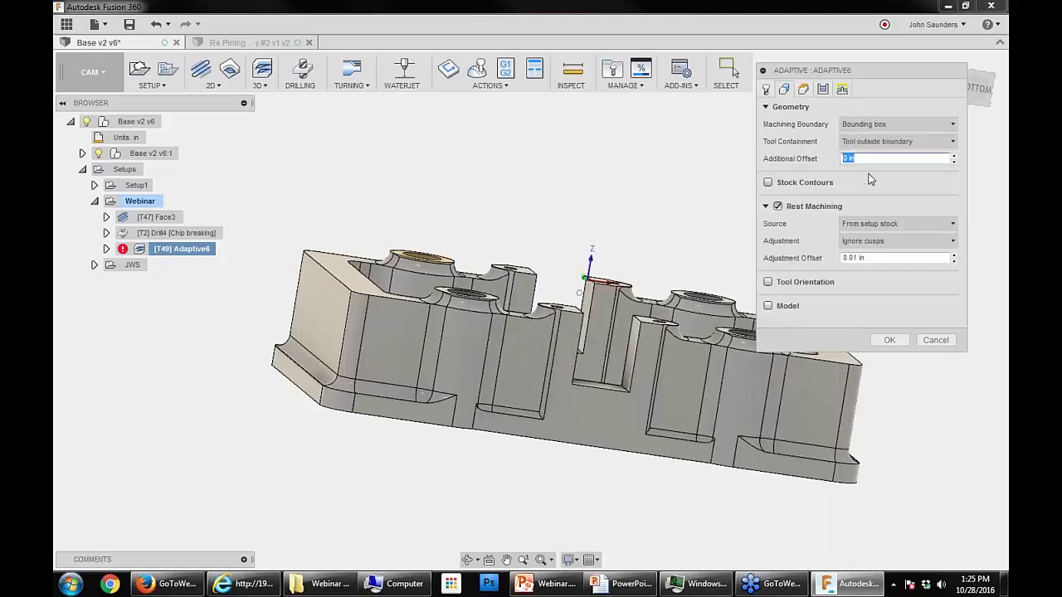
{"action": "type", "text": "1"}
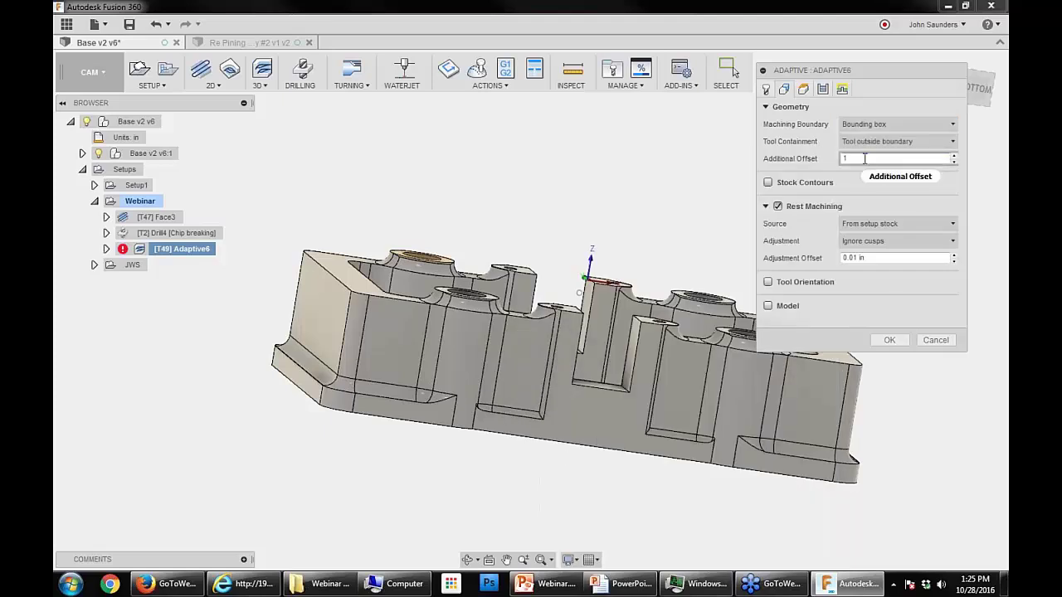
{"action": "left_click", "coordinate": [886, 341]}
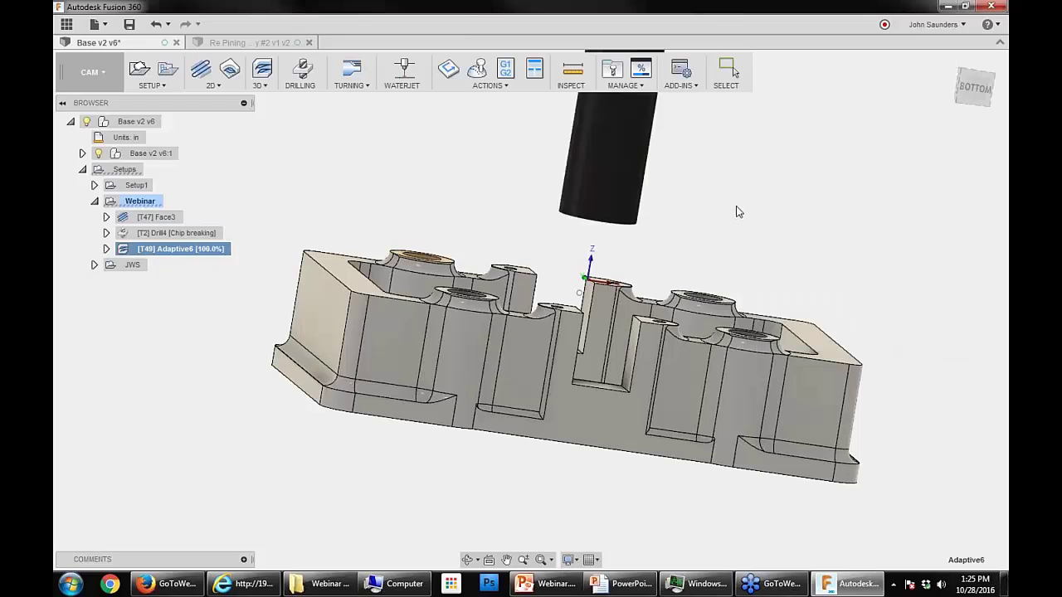
Step: Examine the recalculated Adaptive6 toolpath around the outside of the part from above, from the side and at an angle
{"action": "middle_click_drag", "start_coordinate": [735, 209], "coordinate": [727, 253], "text": "shift"}
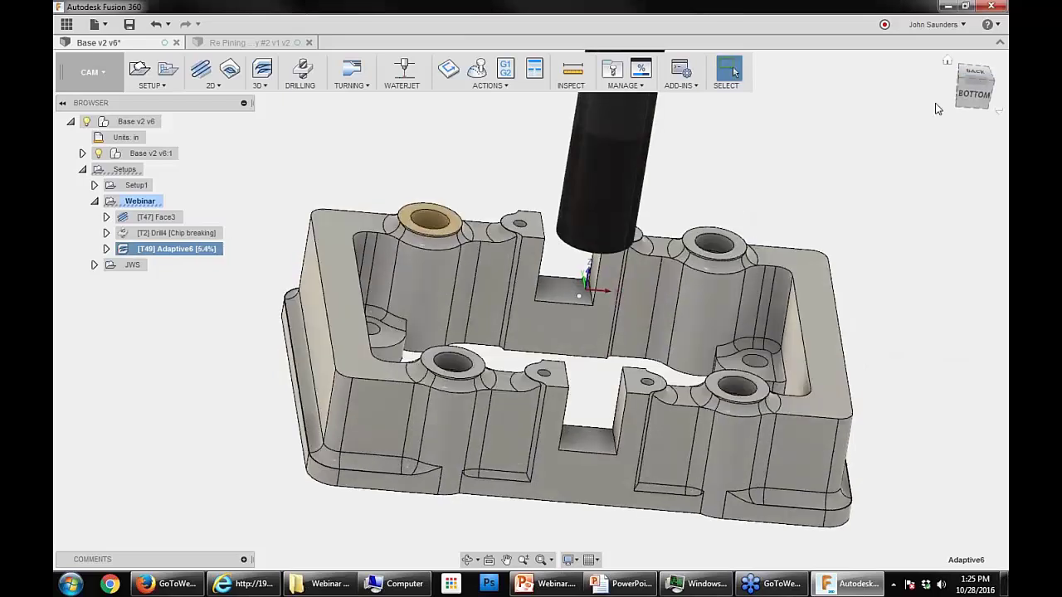
{"action": "left_click", "coordinate": [972, 75]}
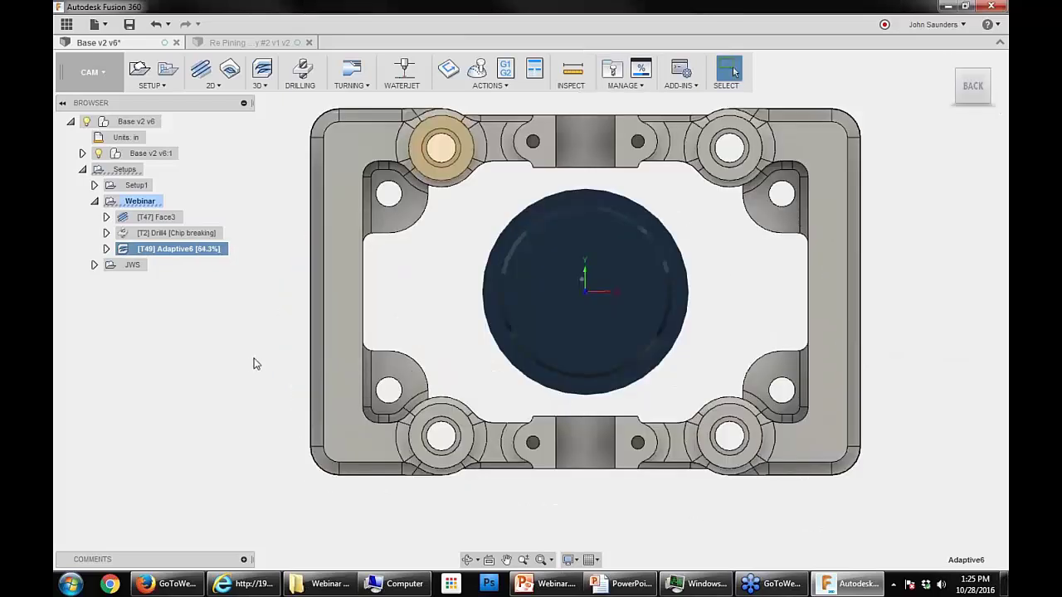
{"action": "scroll", "coordinate": [252, 350], "scroll_direction": "down", "scroll_amount": 3}
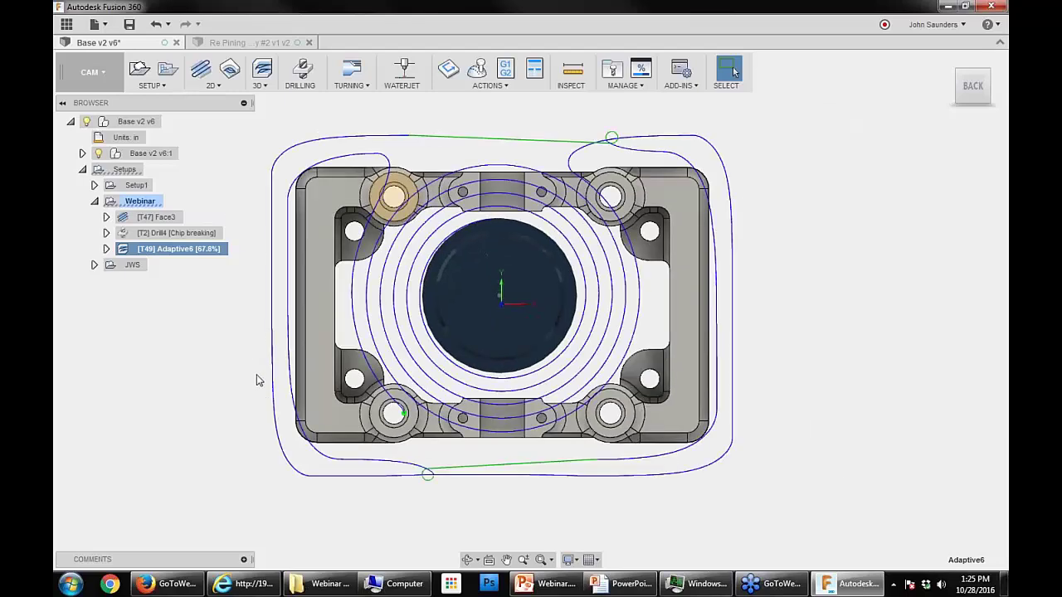
{"action": "middle_click_drag", "start_coordinate": [241, 423], "coordinate": [246, 313], "text": "shift"}
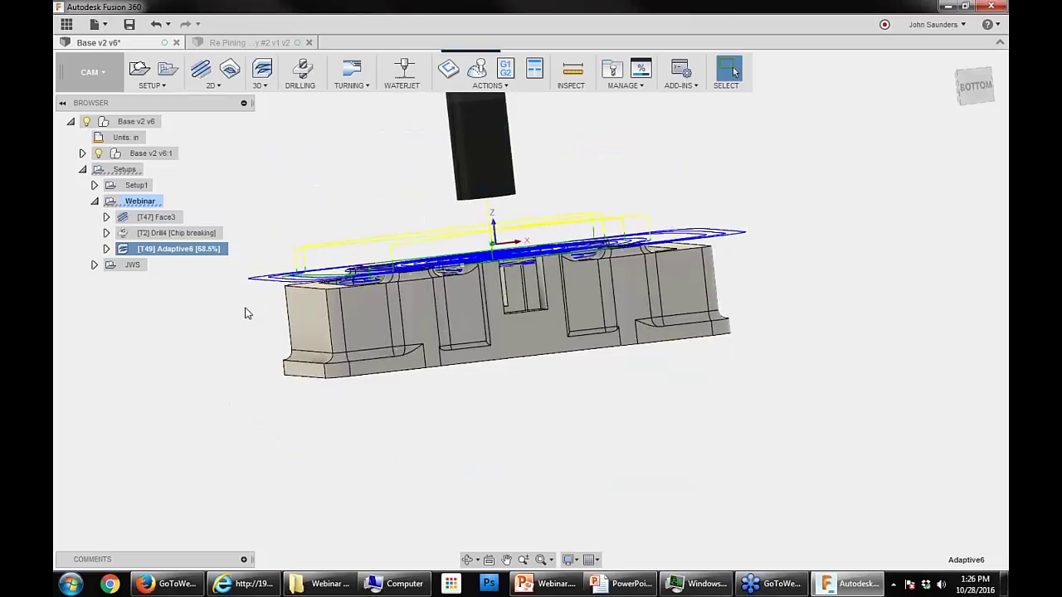
{"action": "middle_click_drag", "start_coordinate": [227, 279], "coordinate": [170, 253], "text": "shift"}
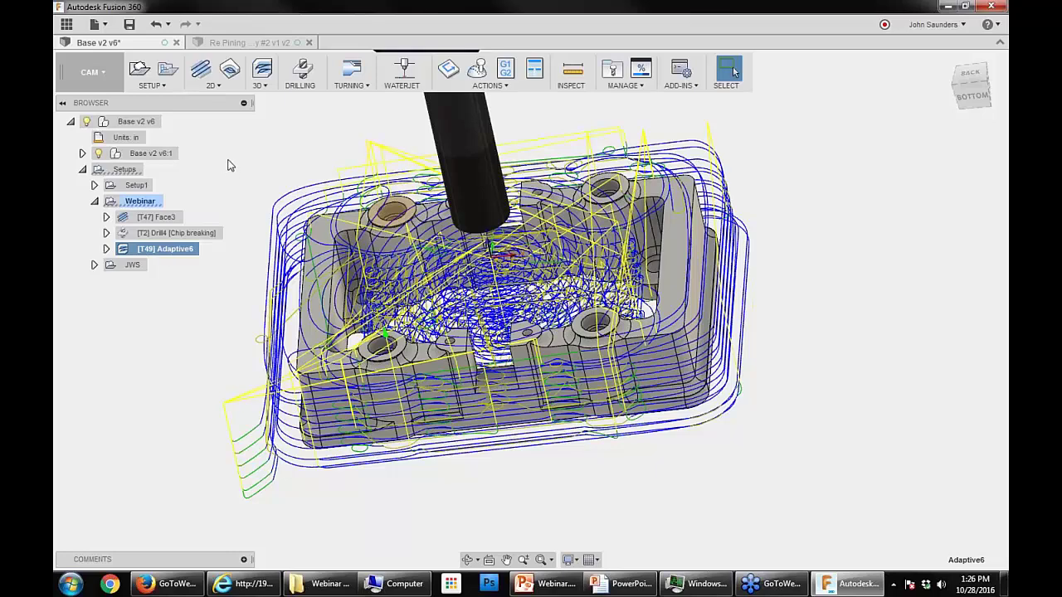
Step: Compare the available 2D and 3D milling strategies, reading the descriptions of Trace and Horizontal, without starting one
{"action": "left_click", "coordinate": [219, 87]}
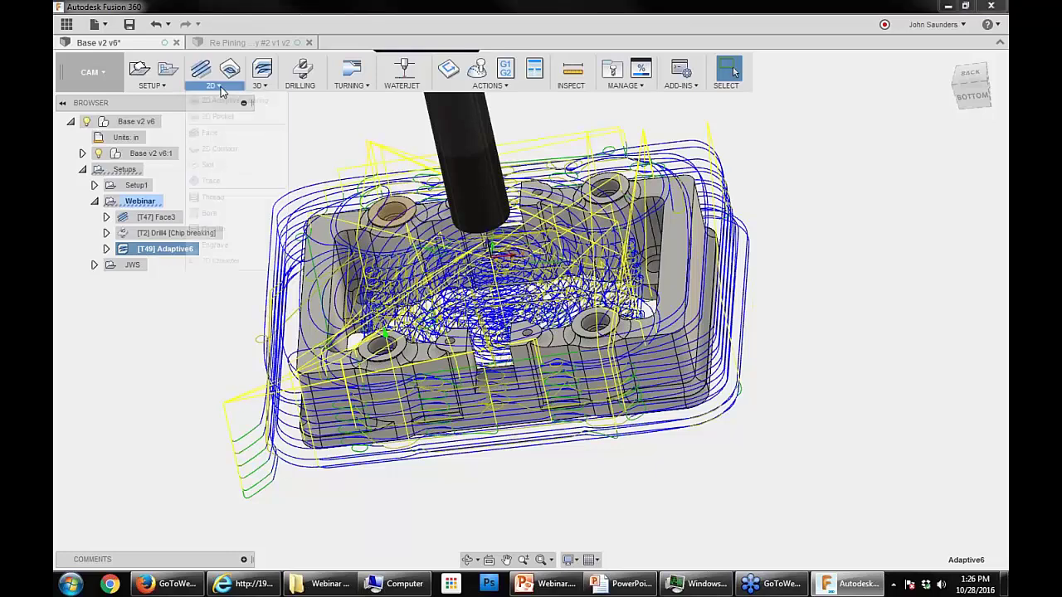
{"action": "left_click", "coordinate": [261, 86]}
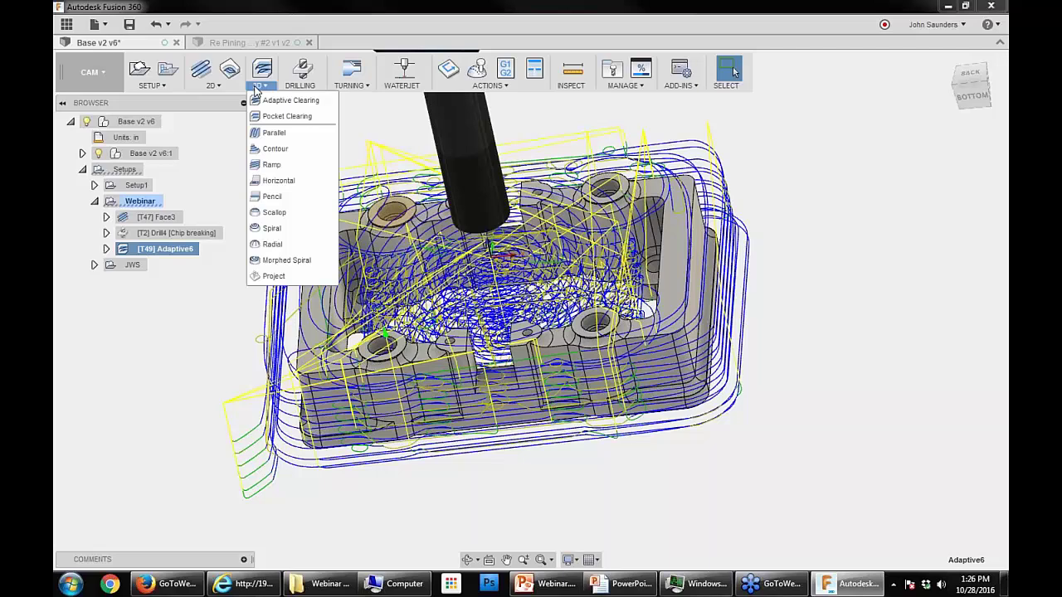
{"action": "left_click", "coordinate": [223, 88]}
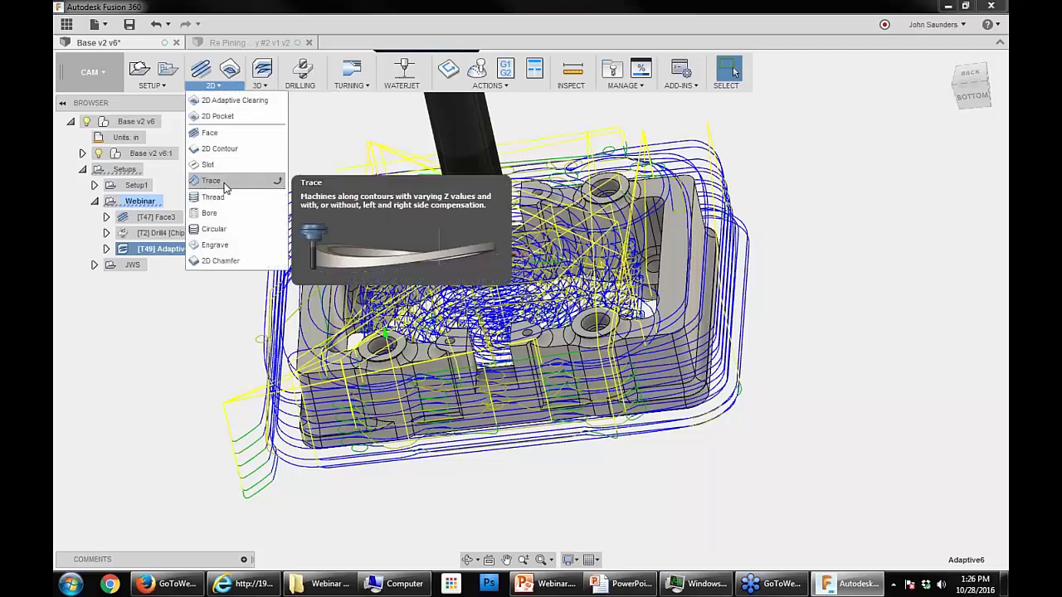
{"action": "left_click", "coordinate": [260, 86]}
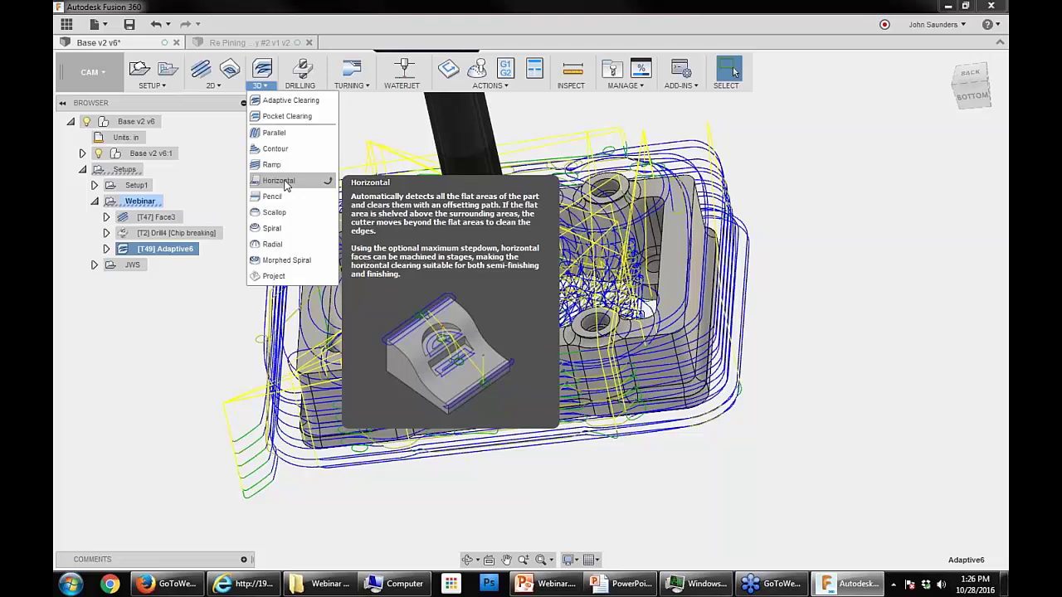
{"action": "left_click", "coordinate": [213, 85]}
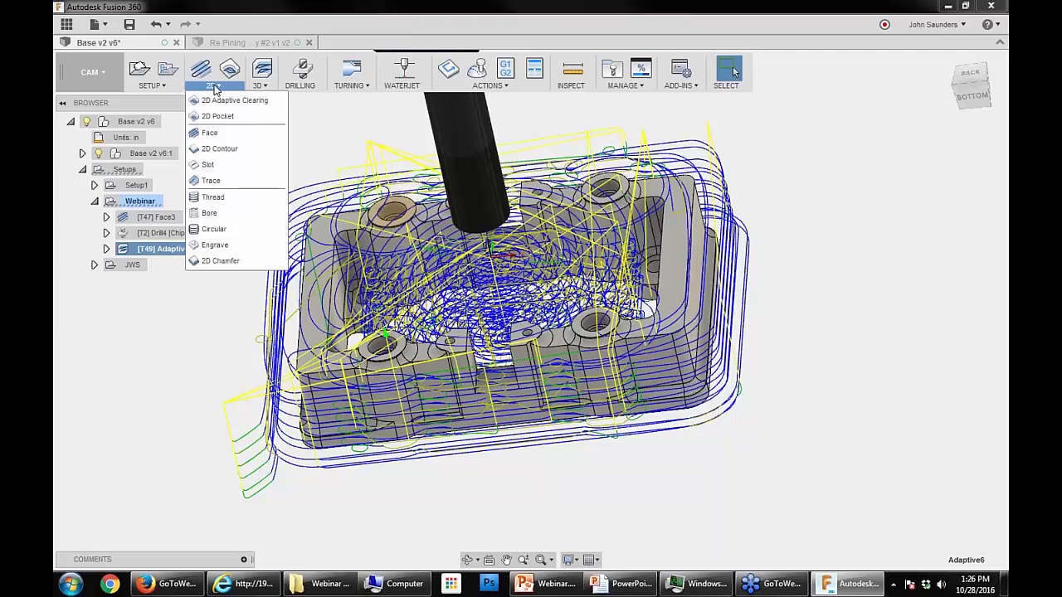
{"action": "left_click", "coordinate": [260, 86]}
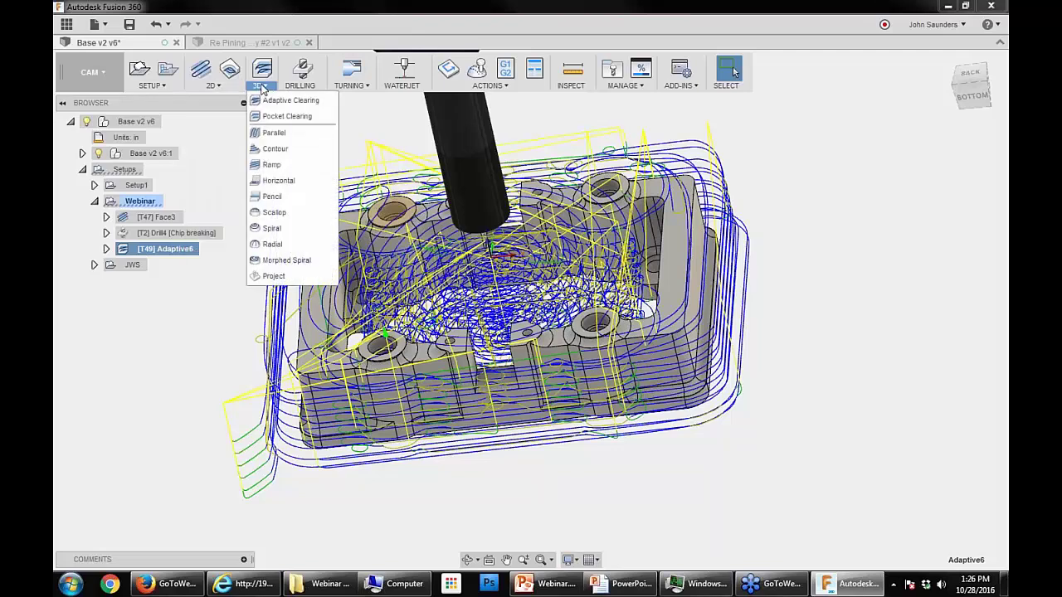
{"action": "left_click", "coordinate": [198, 373]}
Step: Check Adaptive6's geometry and rest machining settings, accept them, and view its toolpath around the part
{"action": "left_click", "coordinate": [179, 253]}
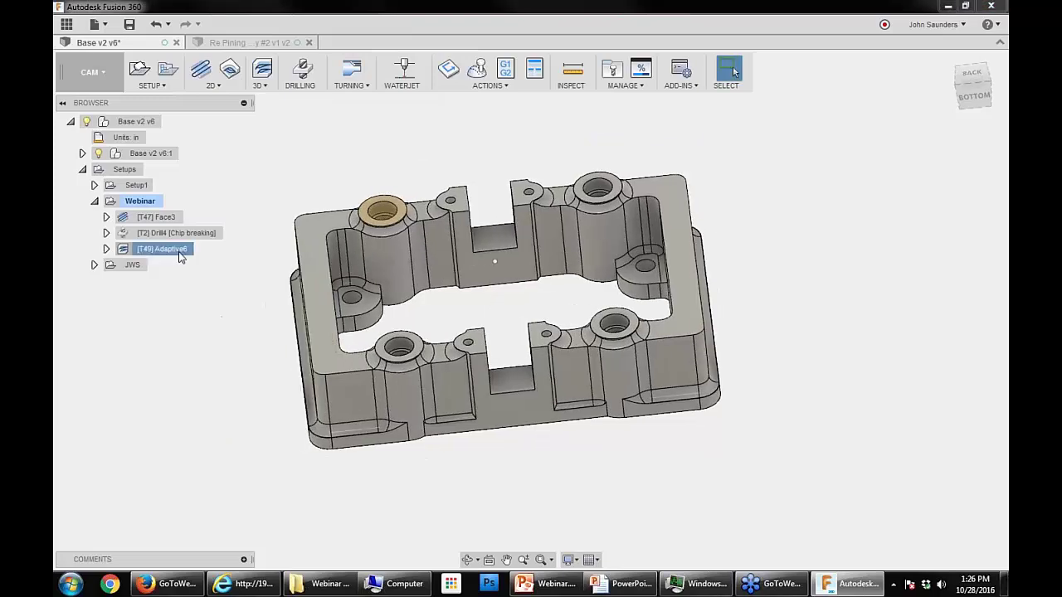
{"action": "double_click", "coordinate": [180, 253]}
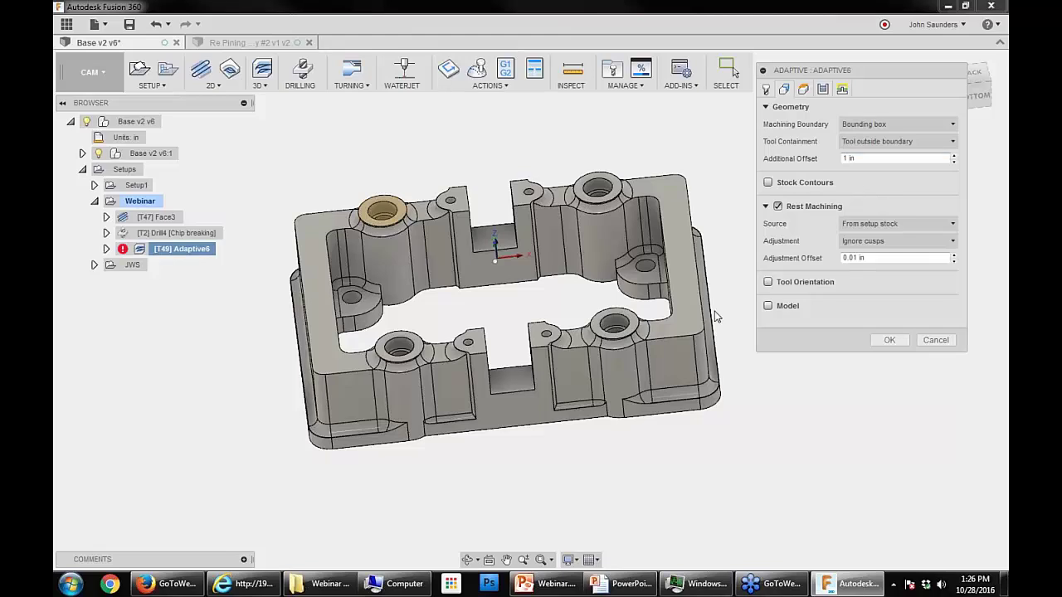
{"action": "left_click", "coordinate": [890, 341]}
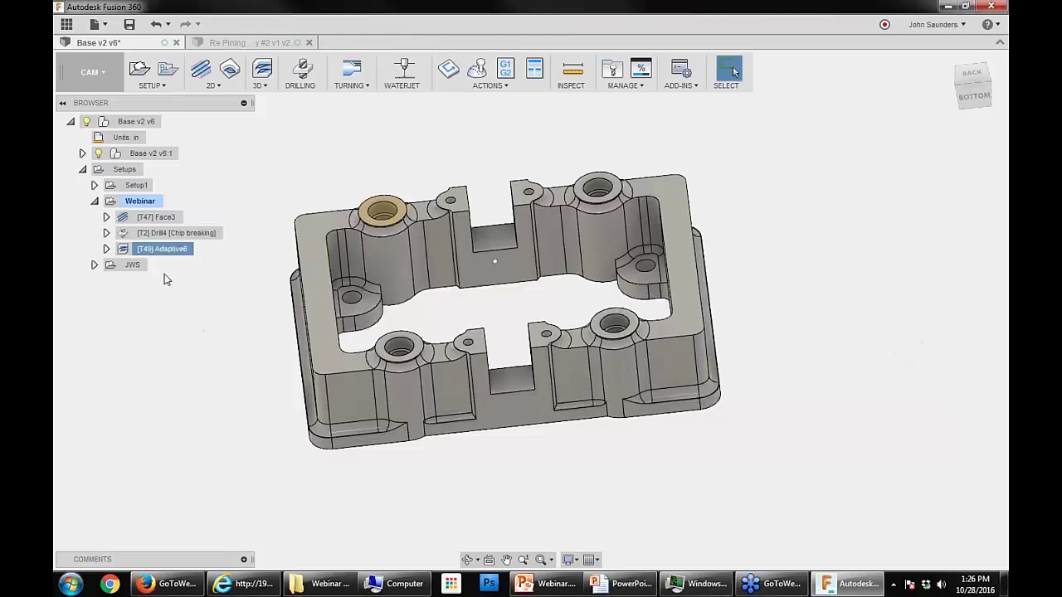
{"action": "left_click", "coordinate": [173, 248]}
{"action": "middle_click_drag", "start_coordinate": [212, 320], "coordinate": [143, 32], "text": "shift"}
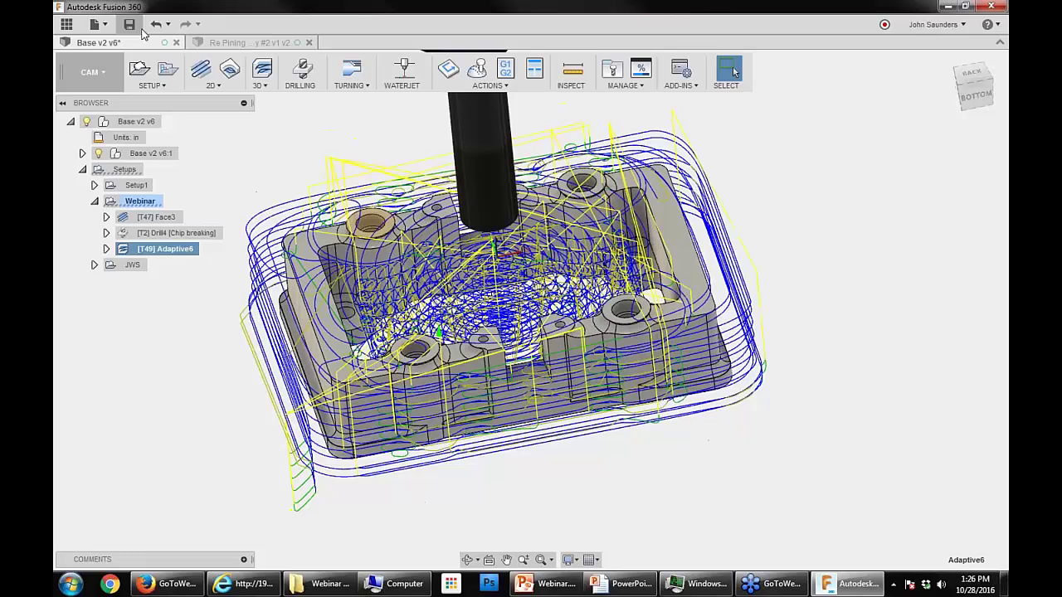
Step: Save the design as a new version and protect the Adaptive6 operation
{"action": "left_click", "coordinate": [128, 24]}
{"action": "key", "text": "Return"}
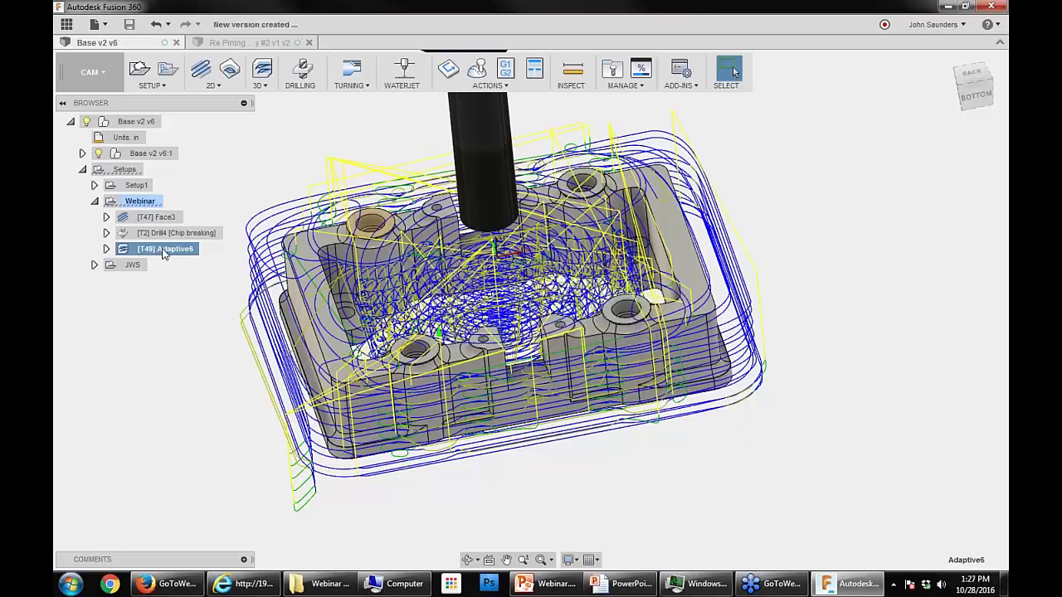
{"action": "right_click", "coordinate": [165, 254]}
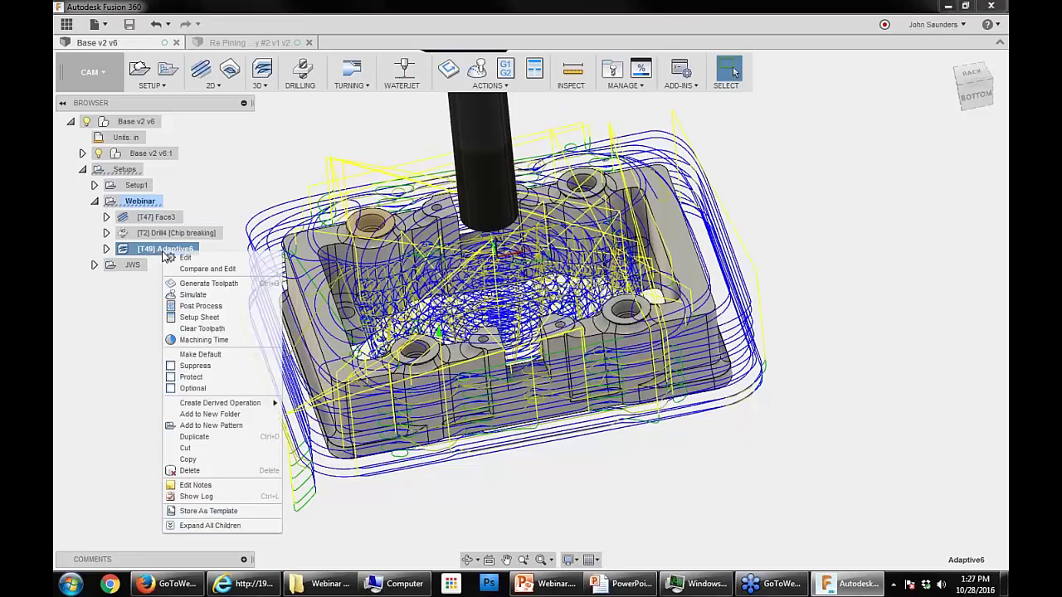
{"action": "left_click", "coordinate": [206, 379]}
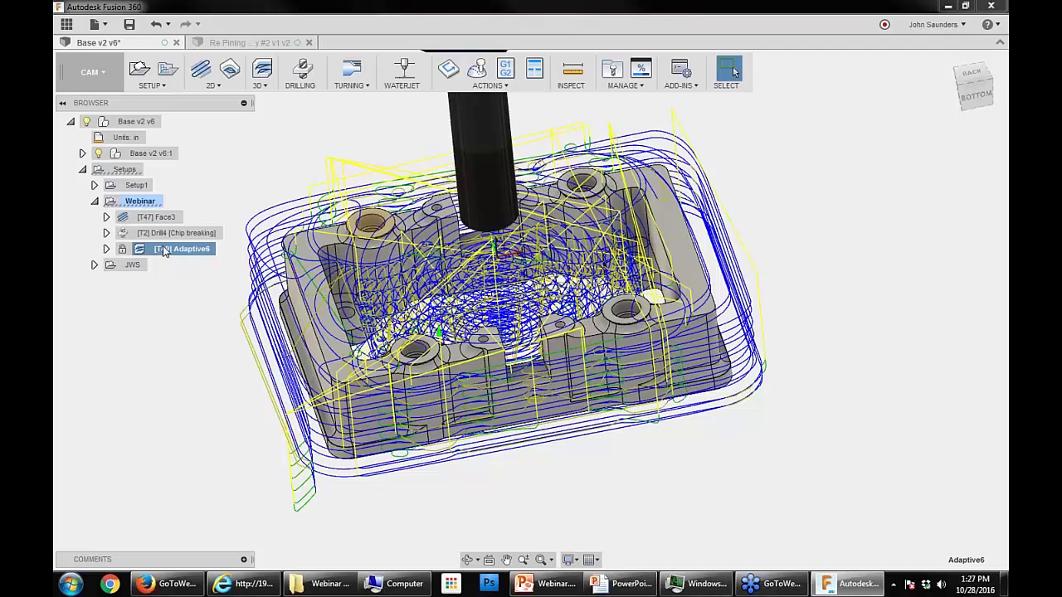
Step: Compare the Webinar setup's stock with the Adaptive6 toolpath, and examine the filleted bosses on the bare part
{"action": "left_click", "coordinate": [140, 201]}
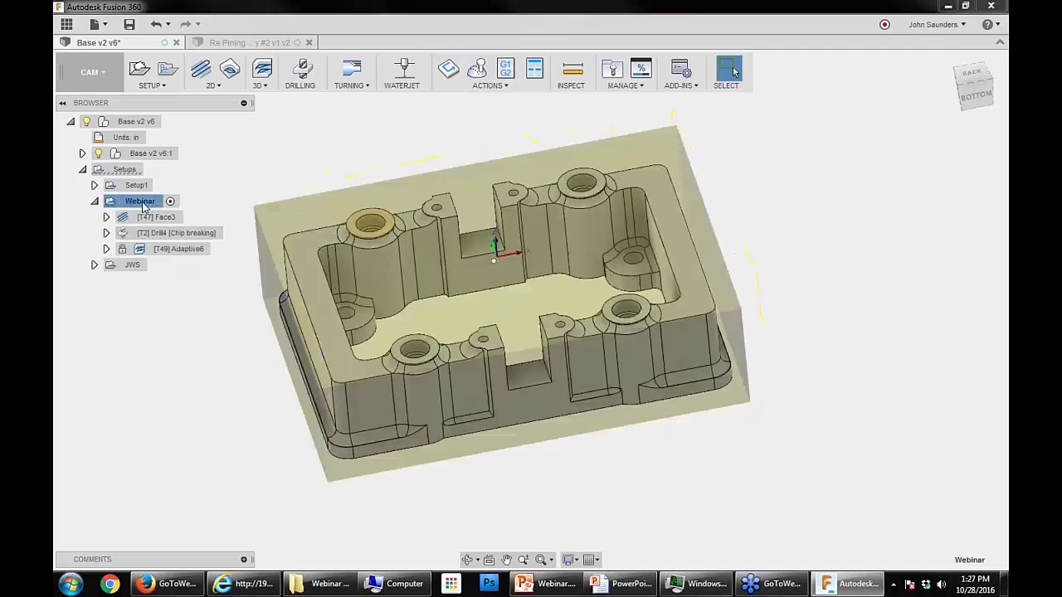
{"action": "left_click", "coordinate": [151, 251]}
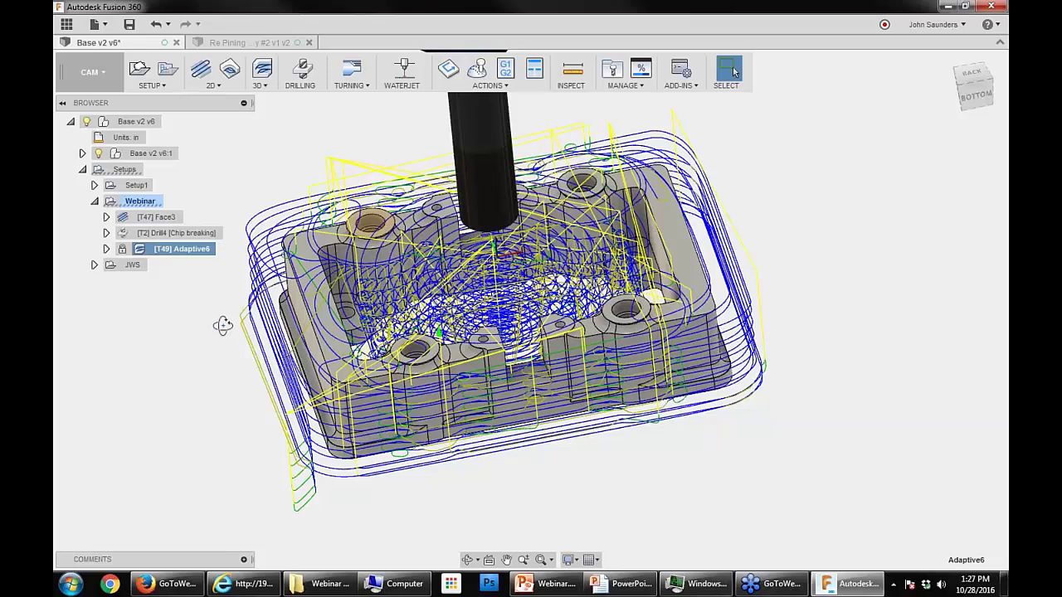
{"action": "middle_click_drag", "start_coordinate": [223, 325], "coordinate": [248, 282], "text": "shift"}
{"action": "left_click", "coordinate": [249, 282]}
{"action": "scroll", "coordinate": [357, 246], "scroll_direction": "up", "scroll_amount": 2}
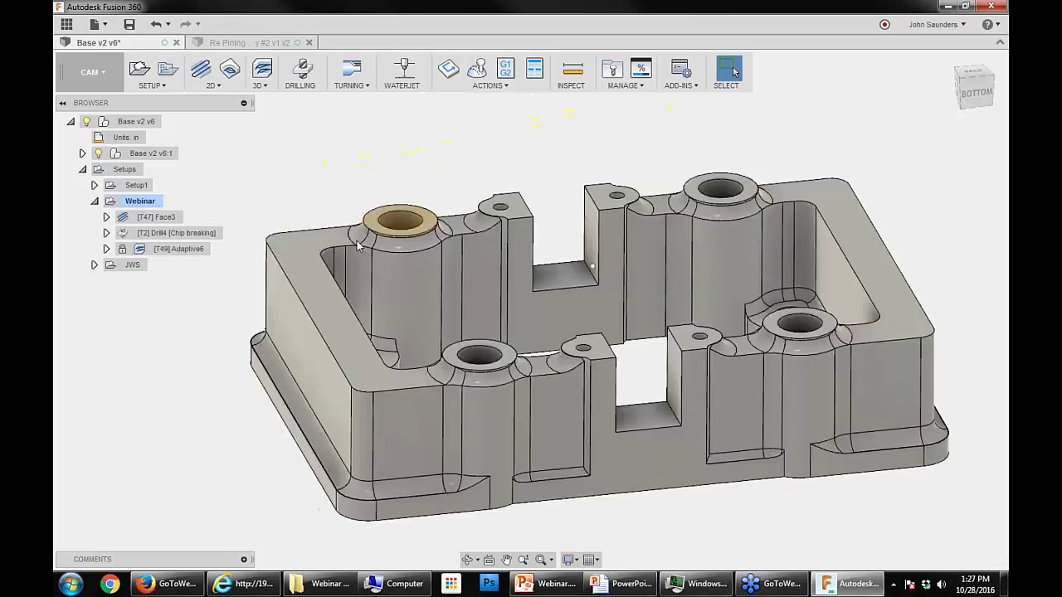
{"action": "scroll", "coordinate": [358, 244], "scroll_direction": "up", "scroll_amount": 3}
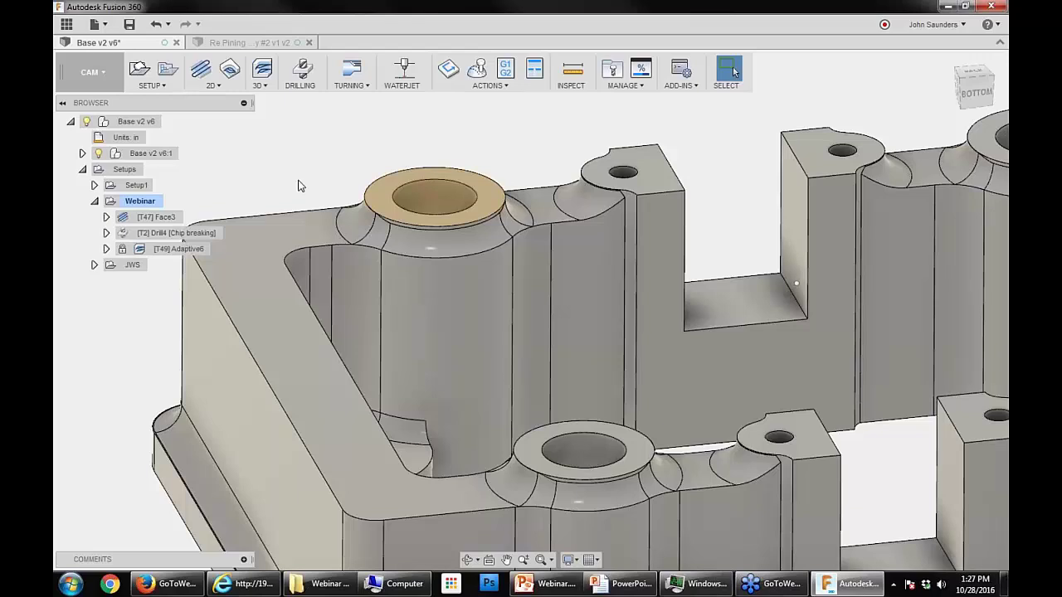
{"action": "scroll", "coordinate": [300, 186], "scroll_direction": "down", "scroll_amount": 1}
{"action": "scroll", "coordinate": [300, 186], "scroll_direction": "down", "scroll_amount": 3}
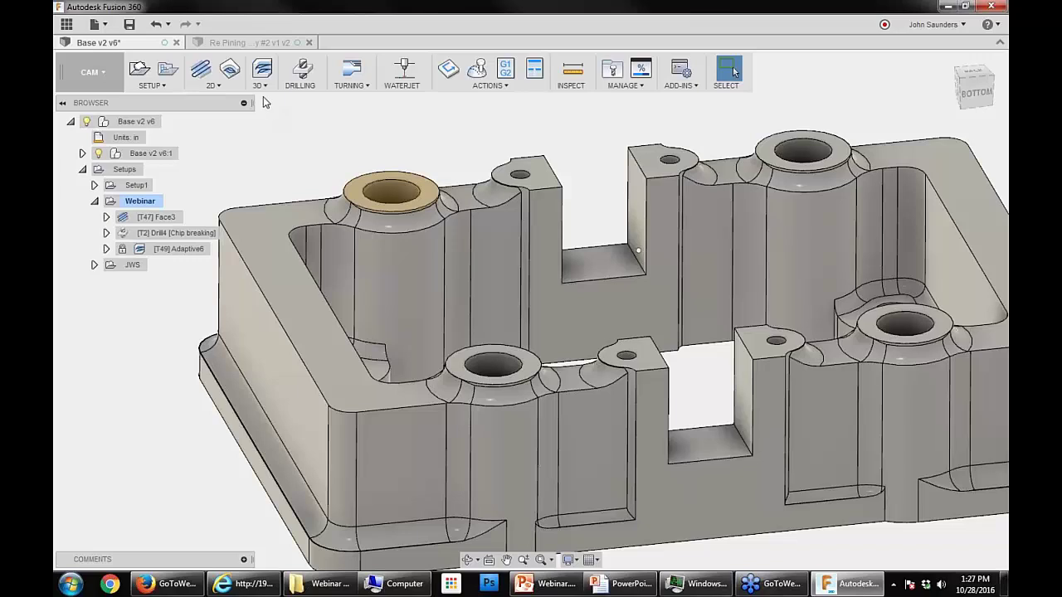
Step: Create a 3D Pencil operation in the Webinar setup using tool #1, the Ø3/16" ball mill, and accept it
{"action": "left_click", "coordinate": [260, 83]}
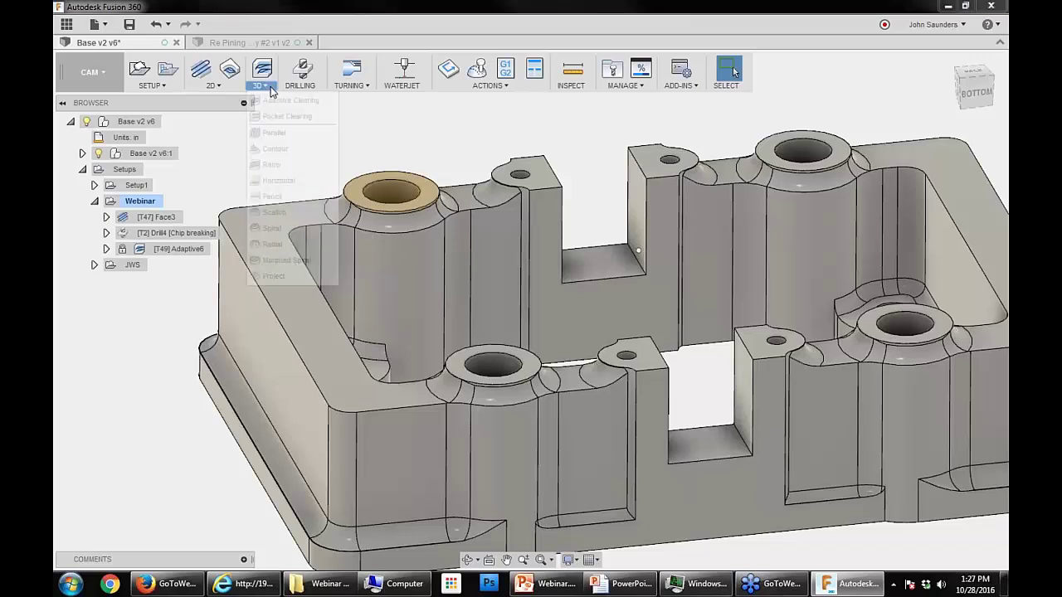
{"action": "left_click", "coordinate": [279, 195]}
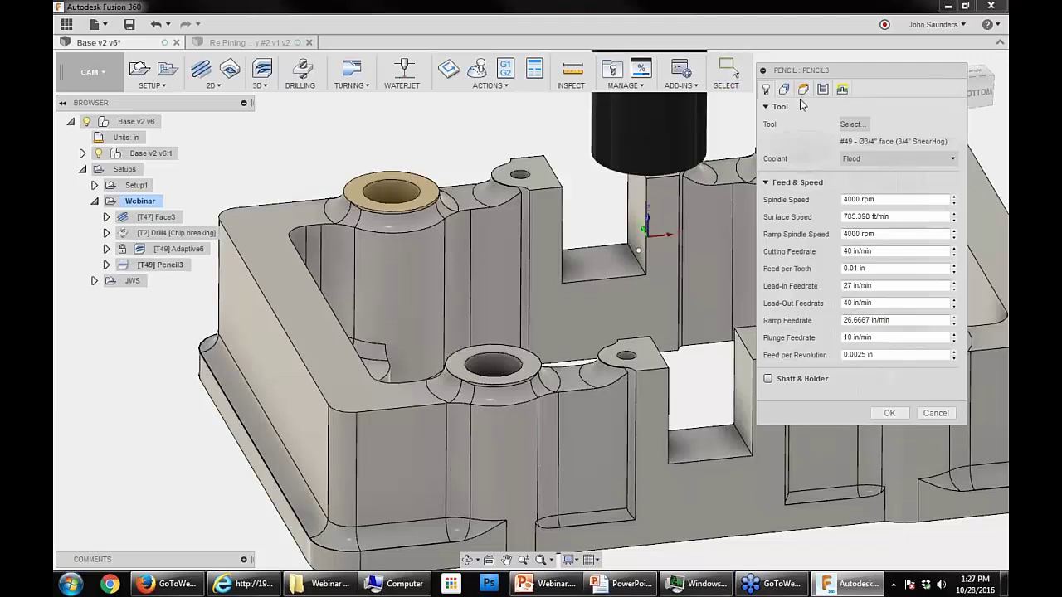
{"action": "left_click", "coordinate": [850, 126]}
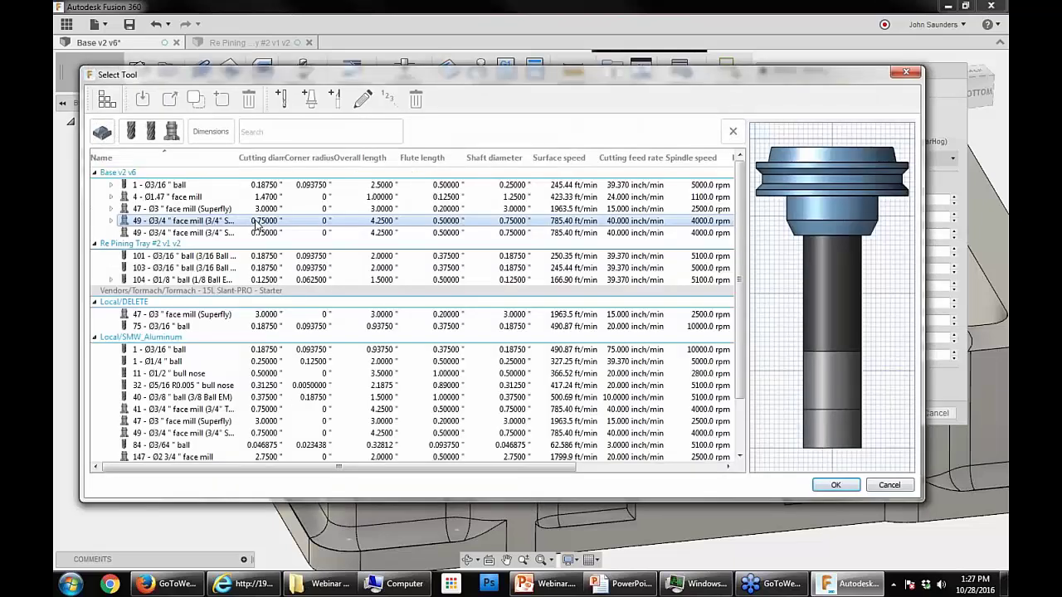
{"action": "left_click", "coordinate": [218, 256]}
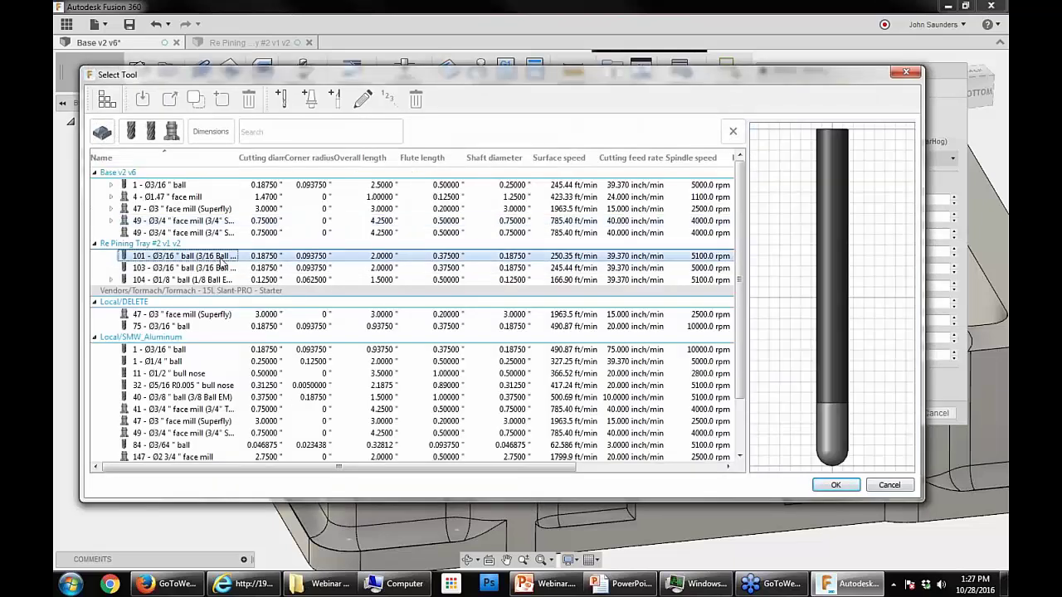
{"action": "left_click", "coordinate": [176, 186]}
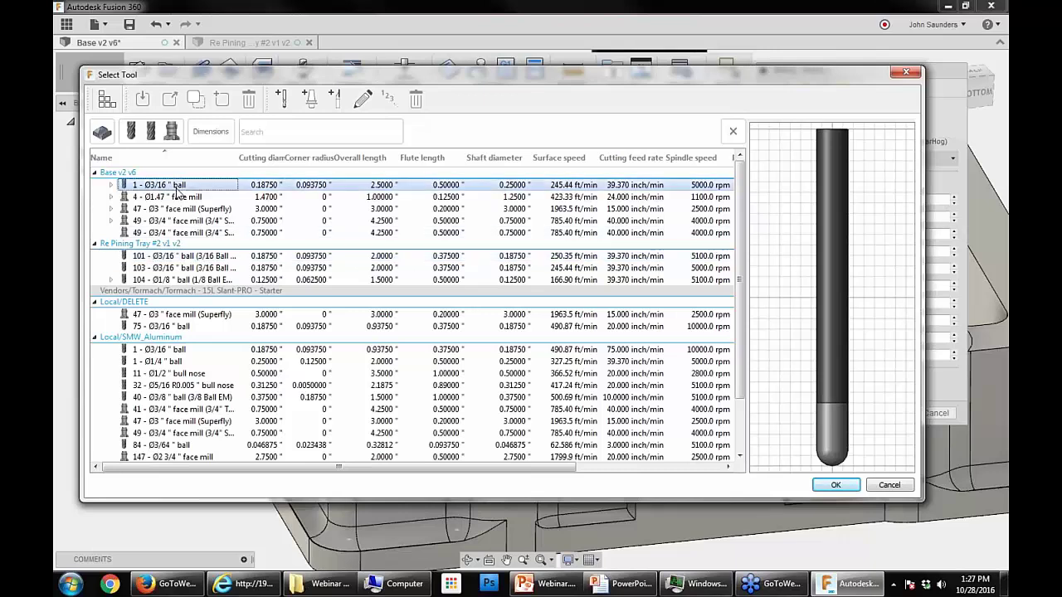
{"action": "left_click", "coordinate": [834, 487]}
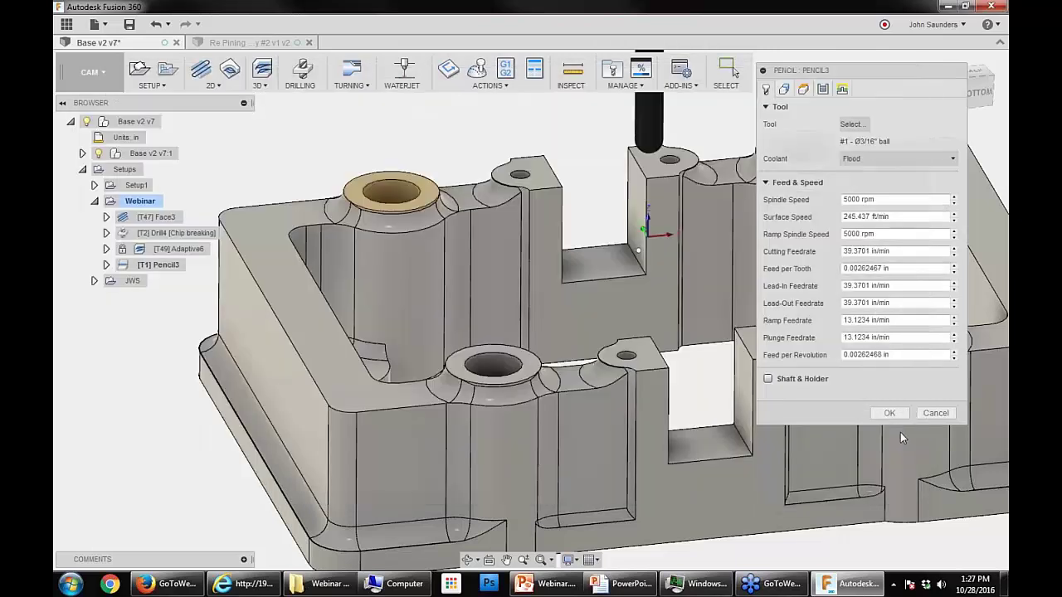
{"action": "left_click", "coordinate": [886, 413]}
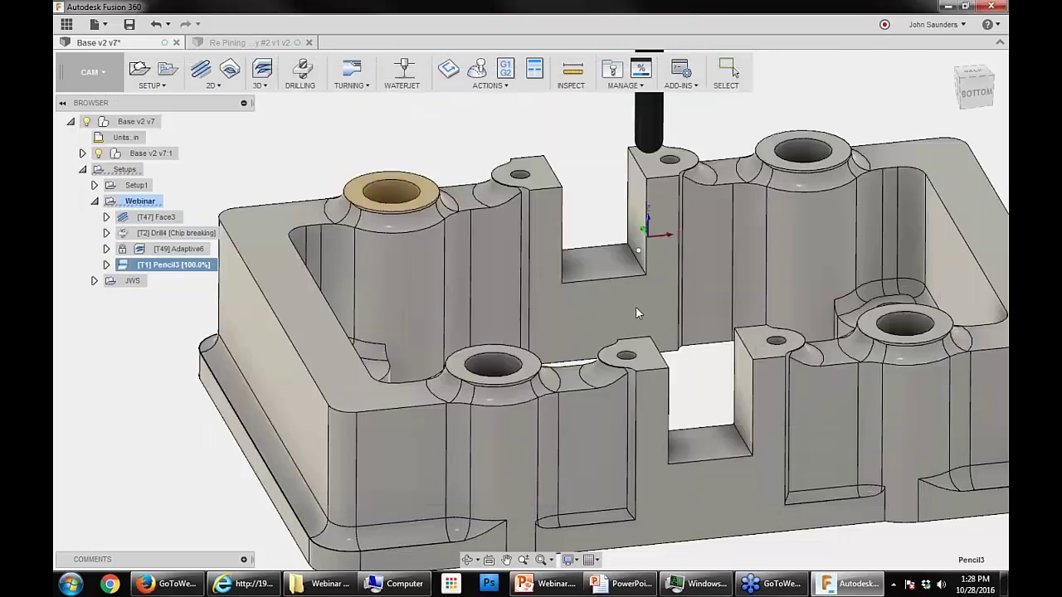
Step: Examine the Pencil3 toolpath in the slots, the inner corners and around the filleted bosses
{"action": "scroll", "coordinate": [593, 307], "scroll_direction": "down", "scroll_amount": 3}
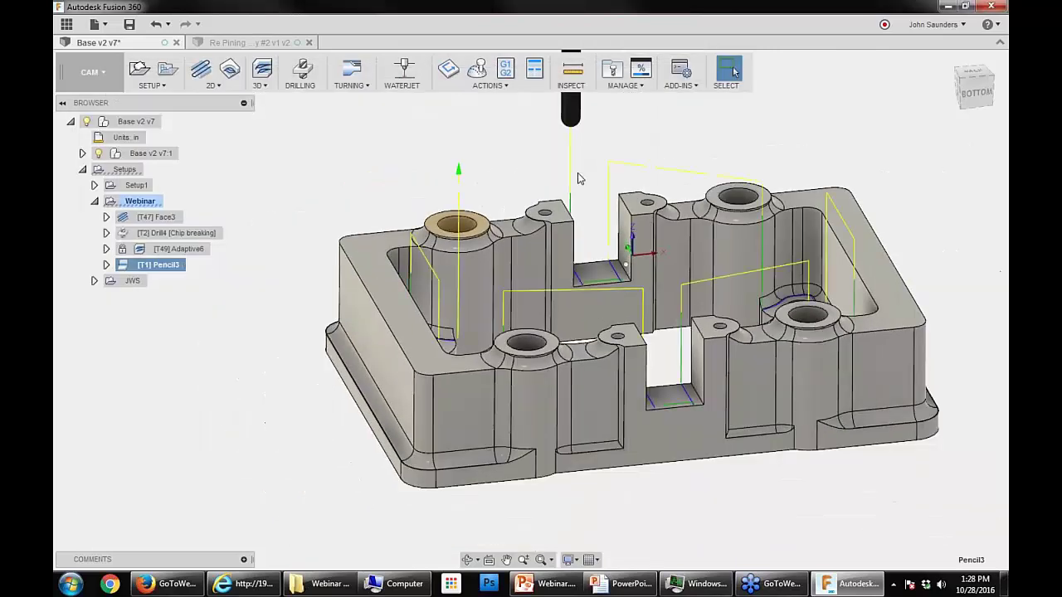
{"action": "middle_click_drag", "start_coordinate": [652, 299], "coordinate": [843, 326], "text": "shift"}
{"action": "scroll", "coordinate": [501, 313], "scroll_direction": "up", "scroll_amount": 2}
{"action": "scroll", "coordinate": [660, 299], "scroll_direction": "up", "scroll_amount": 2}
{"action": "scroll", "coordinate": [662, 303], "scroll_direction": "down", "scroll_amount": 3}
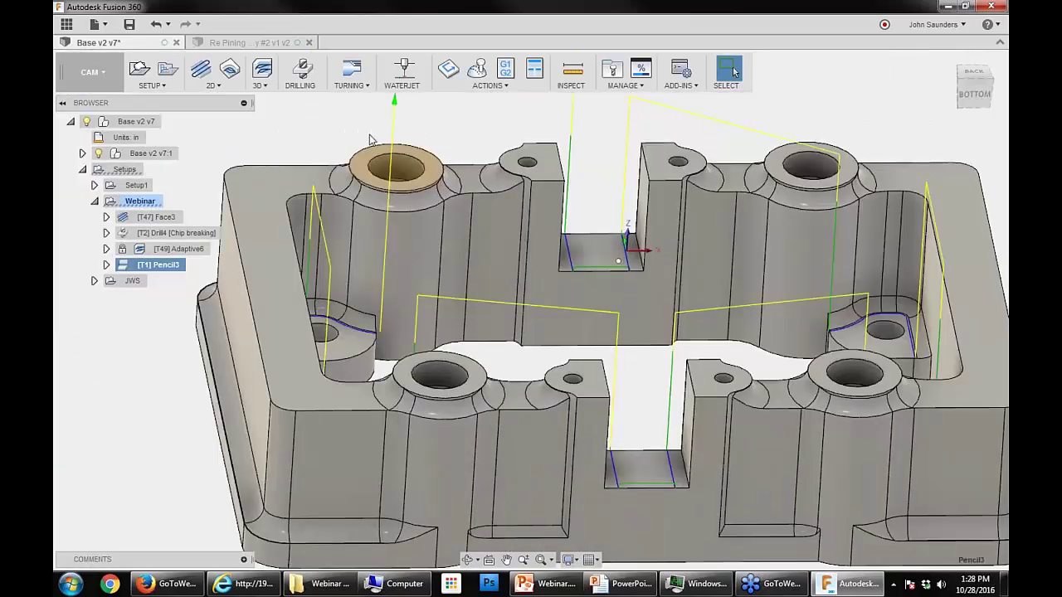
{"action": "scroll", "coordinate": [376, 155], "scroll_direction": "up", "scroll_amount": 1}
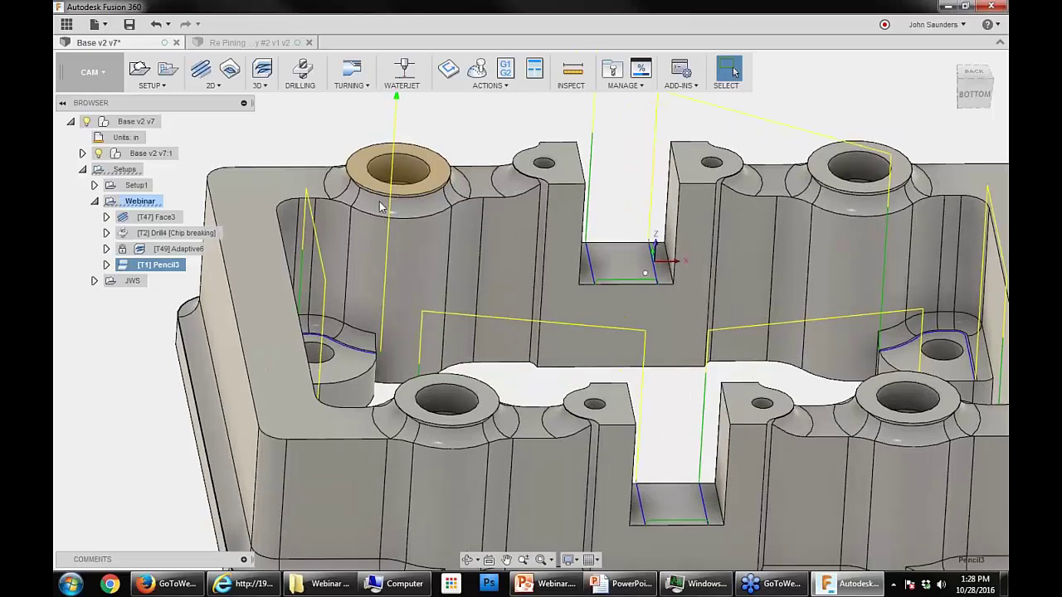
{"action": "scroll", "coordinate": [380, 207], "scroll_direction": "up", "scroll_amount": 3}
Step: Edit Pencil3 and set its machining boundary to Selection, using the outer fillet edge around the highlighted boss
{"action": "right_click", "coordinate": [170, 269]}
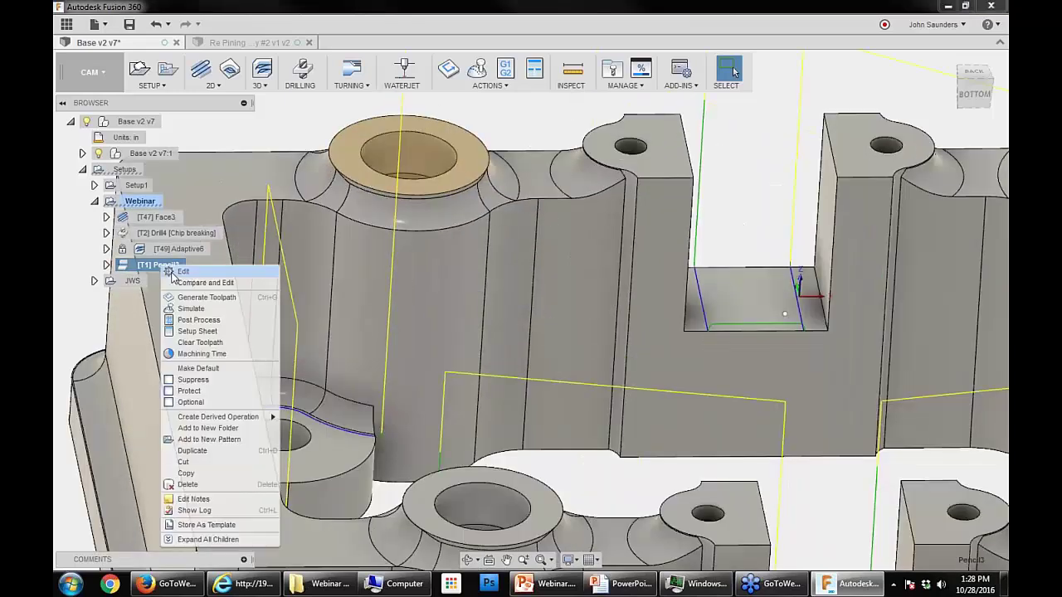
{"action": "left_click", "coordinate": [183, 271]}
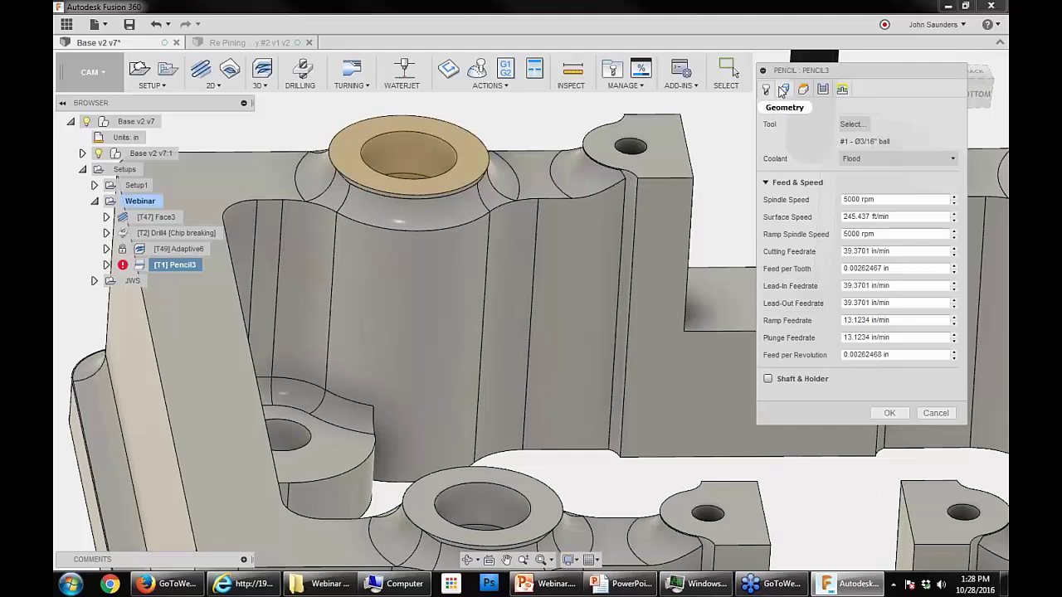
{"action": "left_click", "coordinate": [783, 89]}
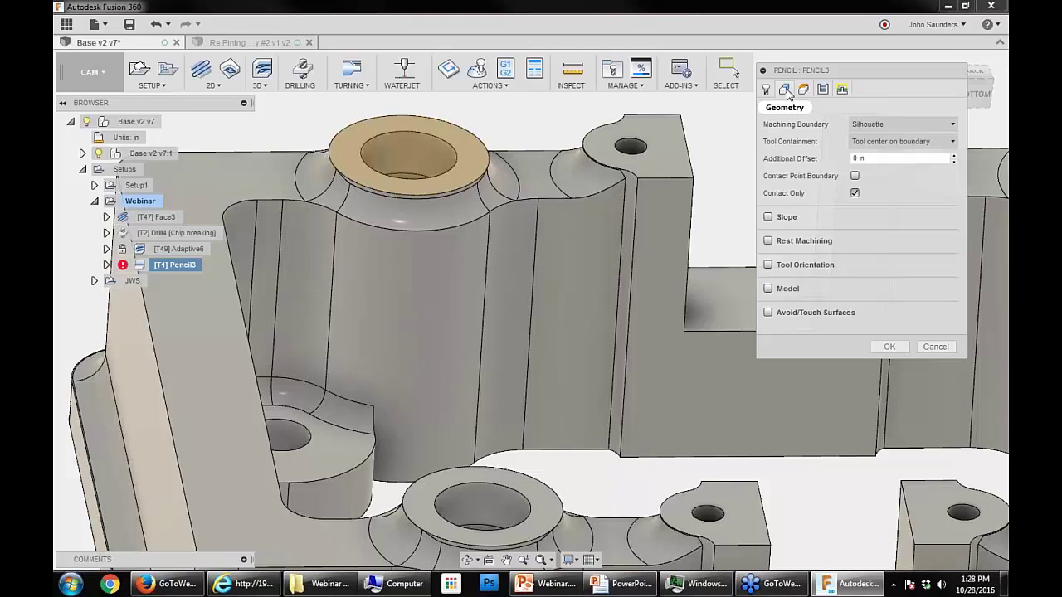
{"action": "left_click", "coordinate": [869, 124]}
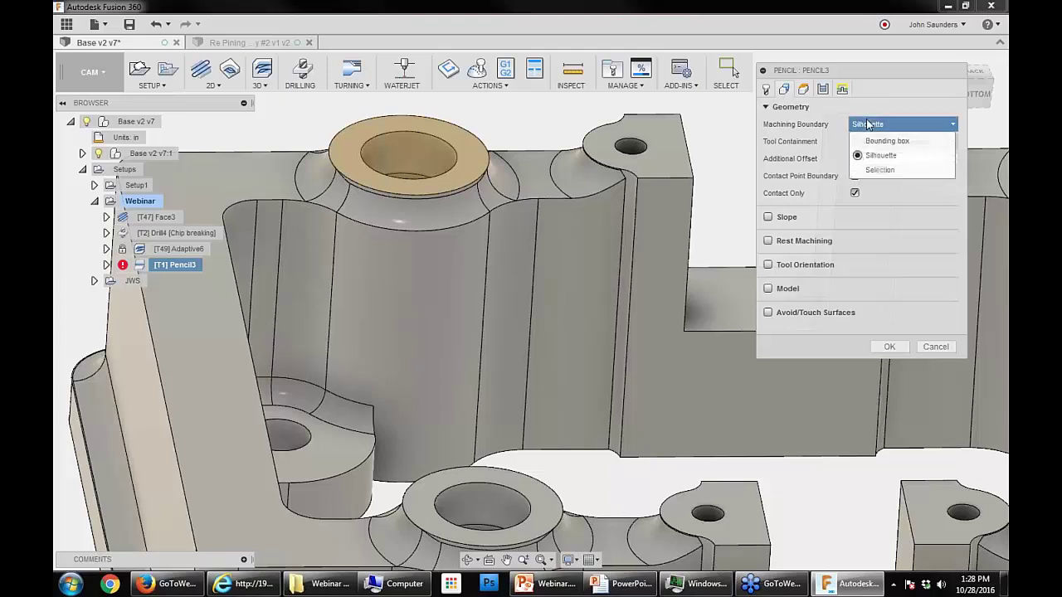
{"action": "left_click", "coordinate": [895, 170]}
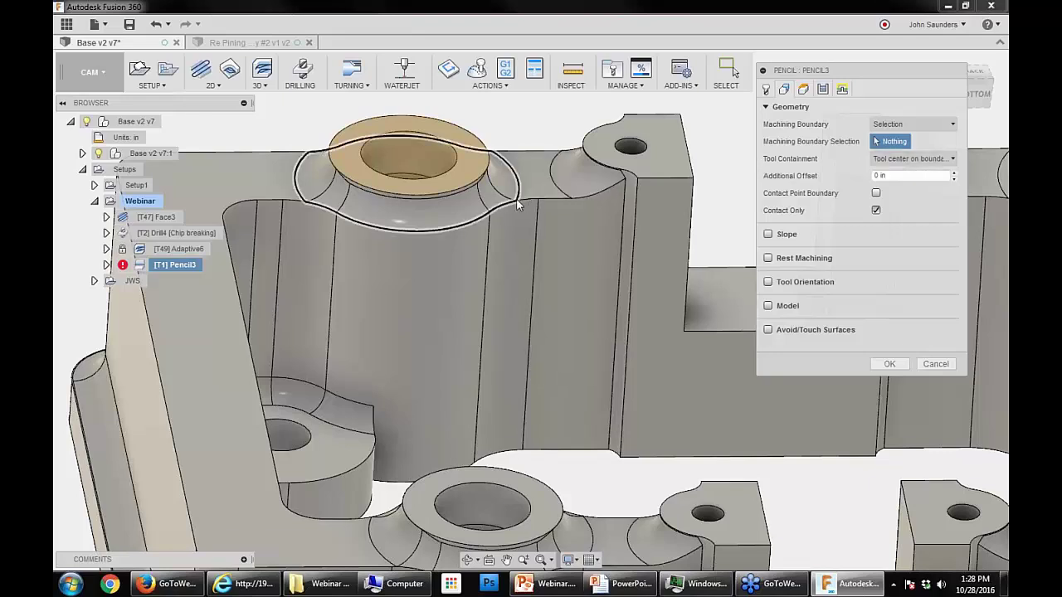
{"action": "left_click", "coordinate": [312, 205]}
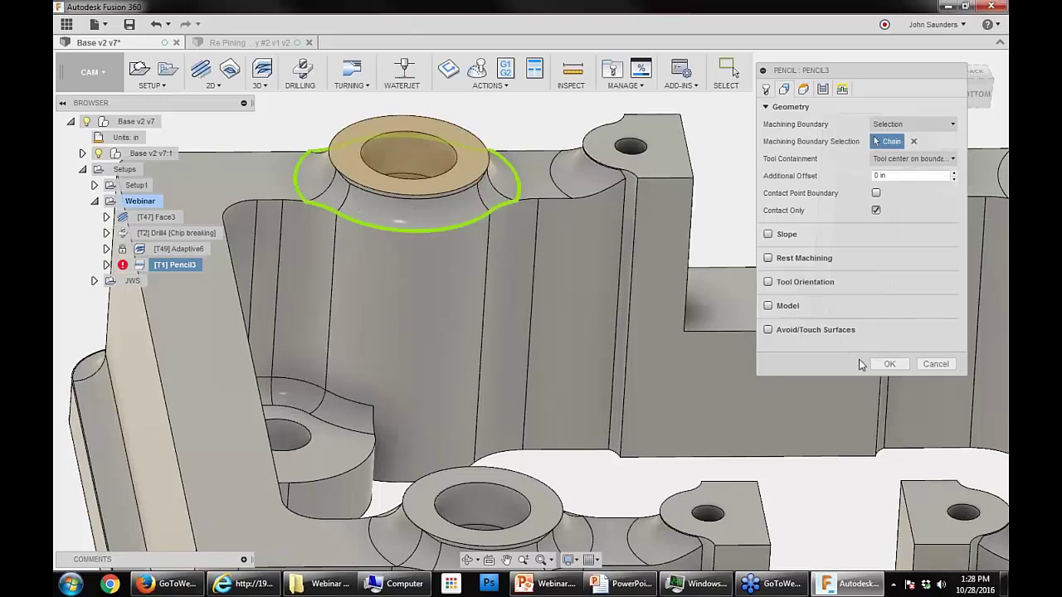
Step: Set Pencil3's stepover to 0.02 in and its number of stepovers to 10
{"action": "left_click", "coordinate": [822, 91]}
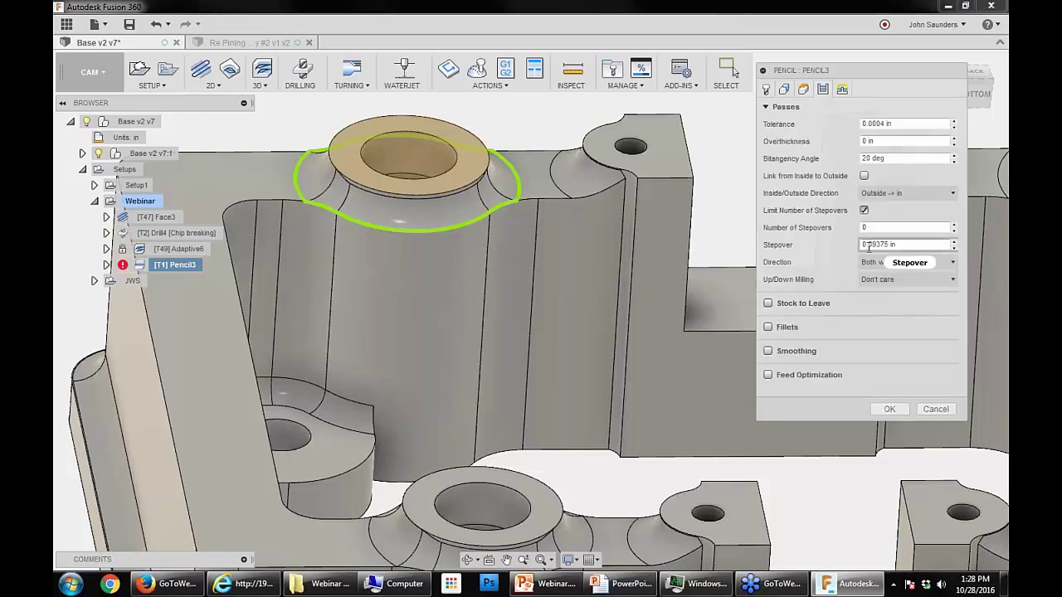
{"action": "left_click_drag", "start_coordinate": [870, 246], "coordinate": [915, 249]}
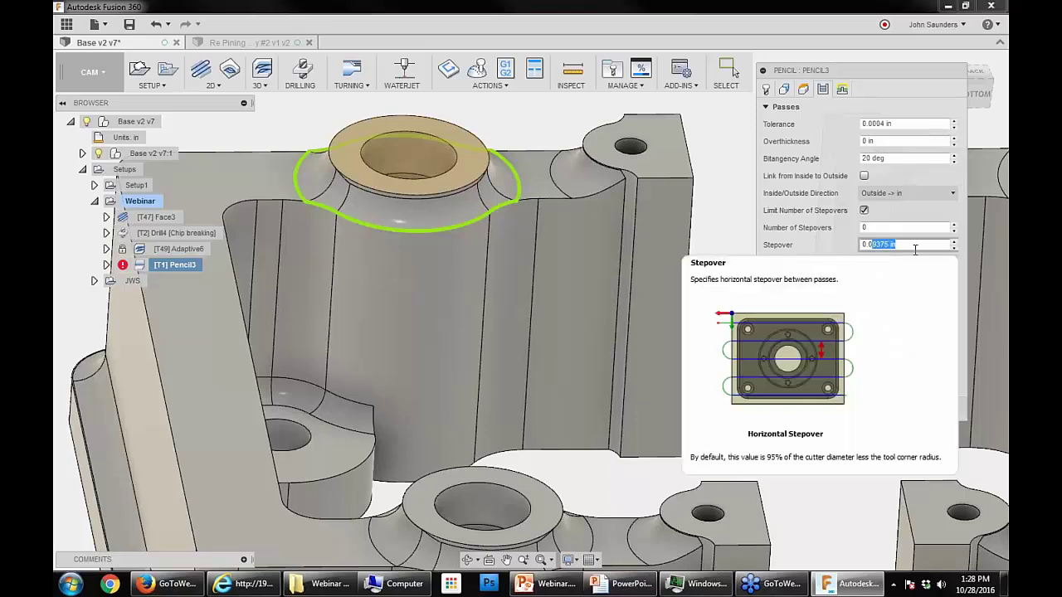
{"action": "type", "text": "2"}
{"action": "left_click", "coordinate": [897, 227]}
{"action": "type", "text": "10"}
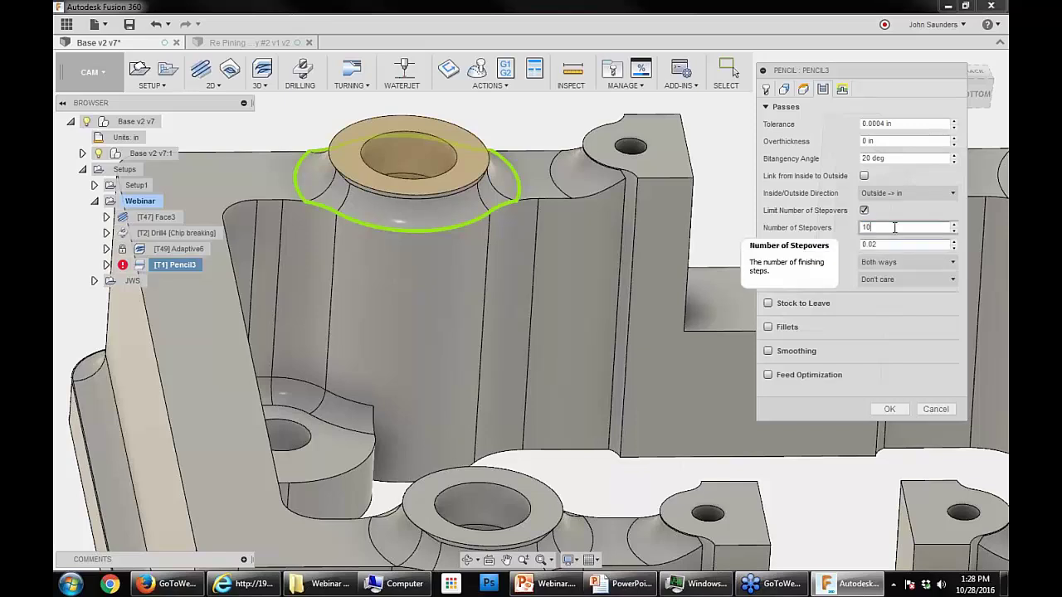
{"action": "key", "text": "Tab"}
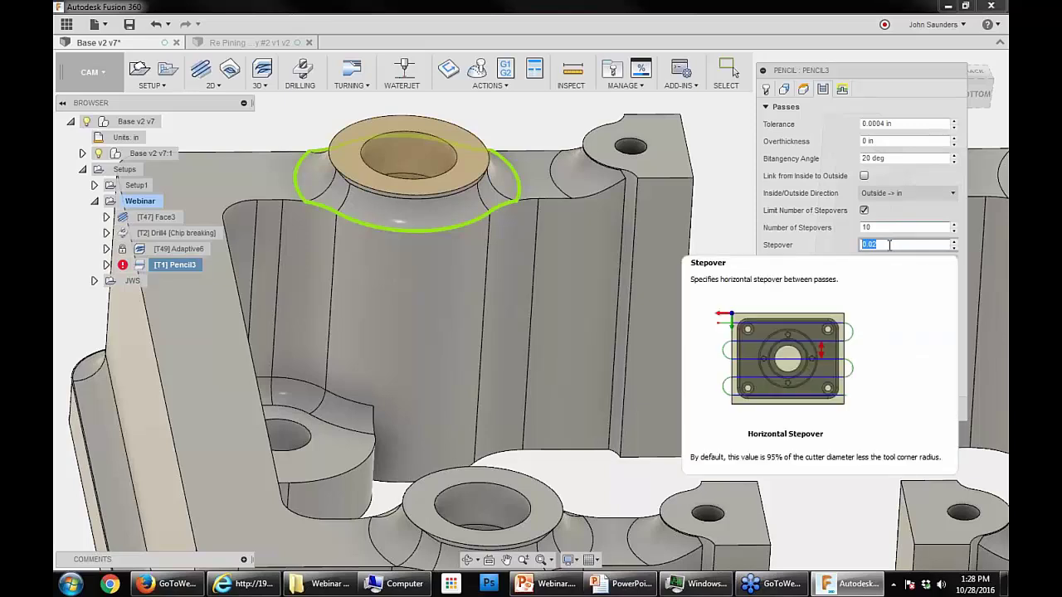
{"action": "key", "text": "shift+Tab"}
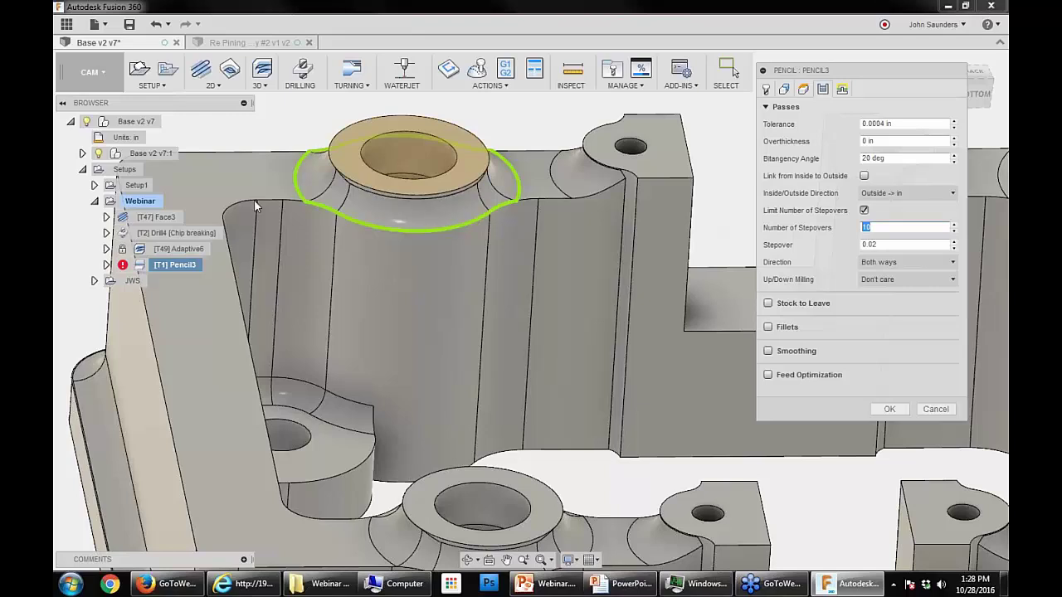
{"action": "left_click", "coordinate": [474, 195]}
{"action": "left_click_drag", "start_coordinate": [871, 245], "coordinate": [910, 246]}
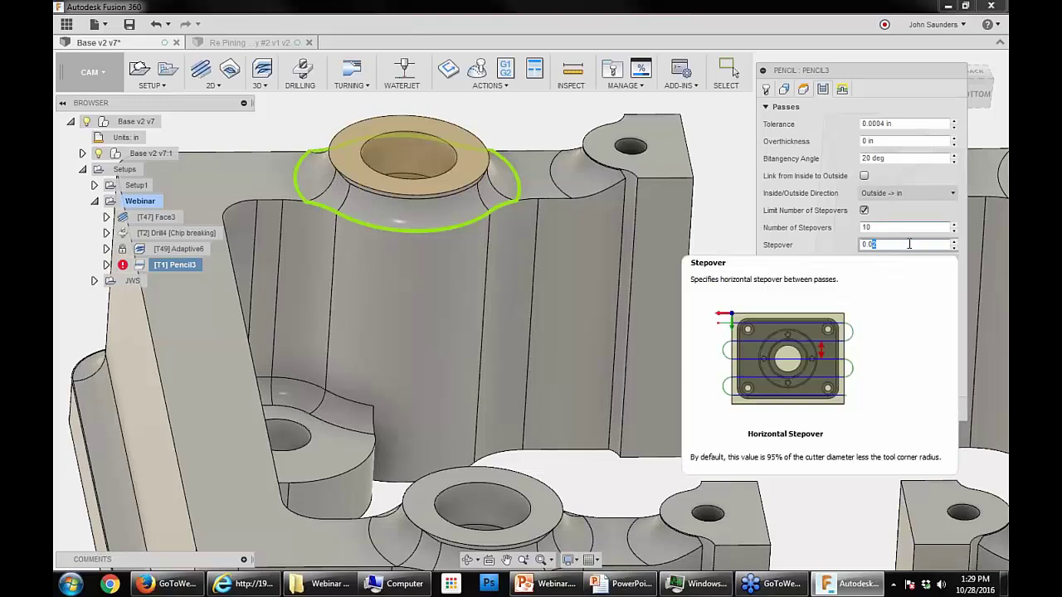
{"action": "left_click", "coordinate": [901, 240]}
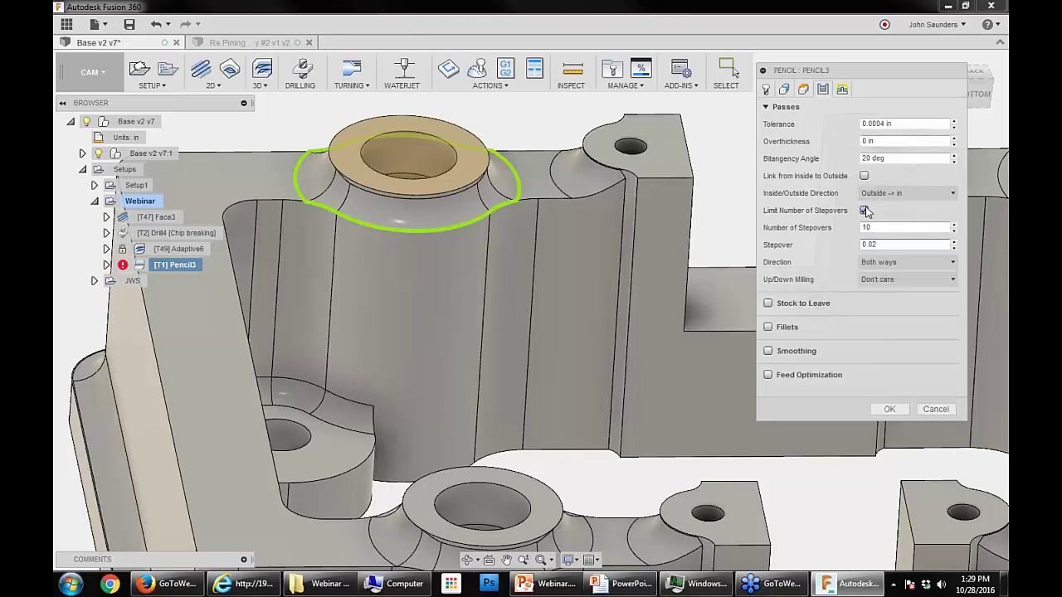
Step: Accept Pencil3's stepover settings, and change its tool containment to Tool outside boundary
{"action": "left_click", "coordinate": [888, 409]}
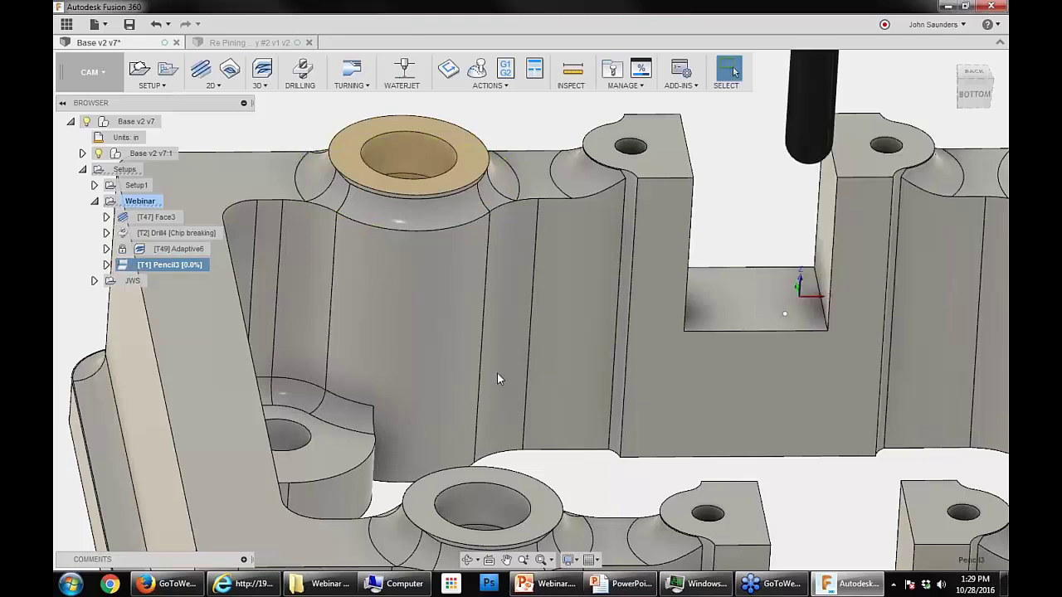
{"action": "middle_click_drag", "start_coordinate": [435, 232], "coordinate": [445, 294], "text": "shift"}
{"action": "double_click", "coordinate": [166, 264]}
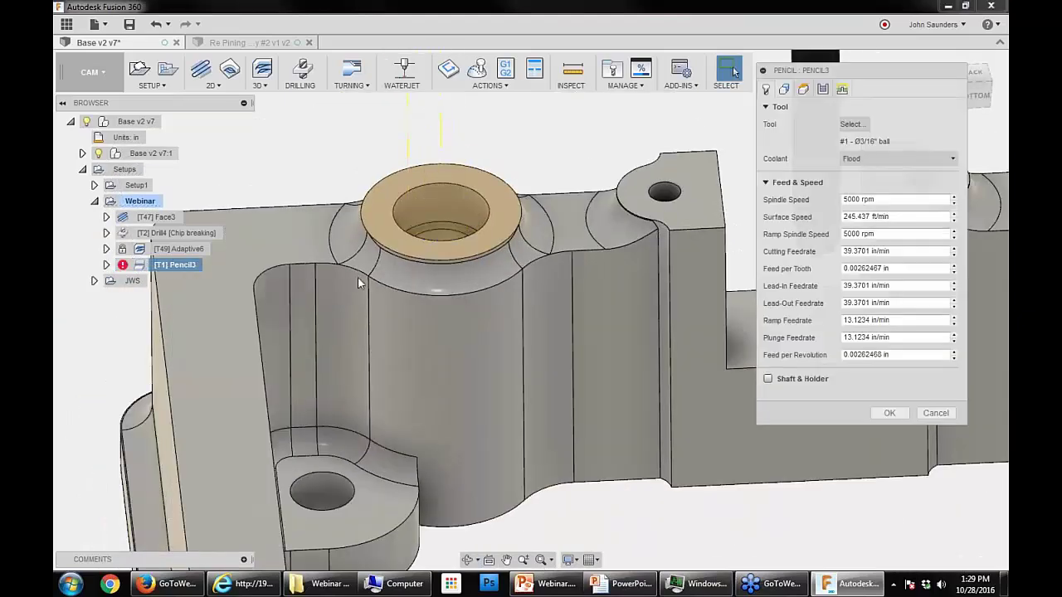
{"action": "left_click", "coordinate": [783, 90]}
{"action": "left_click", "coordinate": [913, 159]}
{"action": "left_click", "coordinate": [921, 204]}
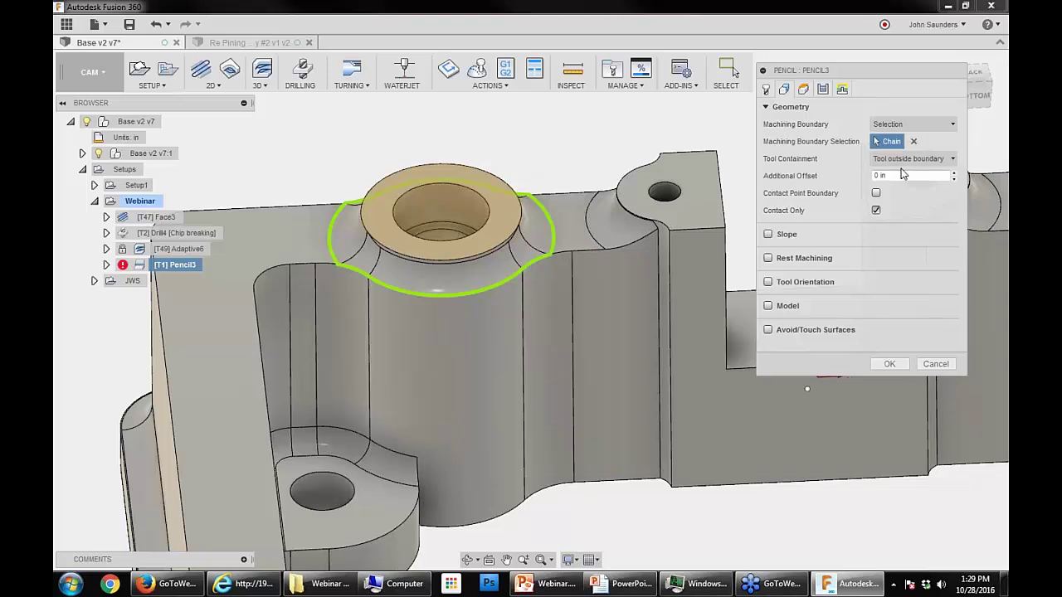
{"action": "left_click", "coordinate": [885, 363]}
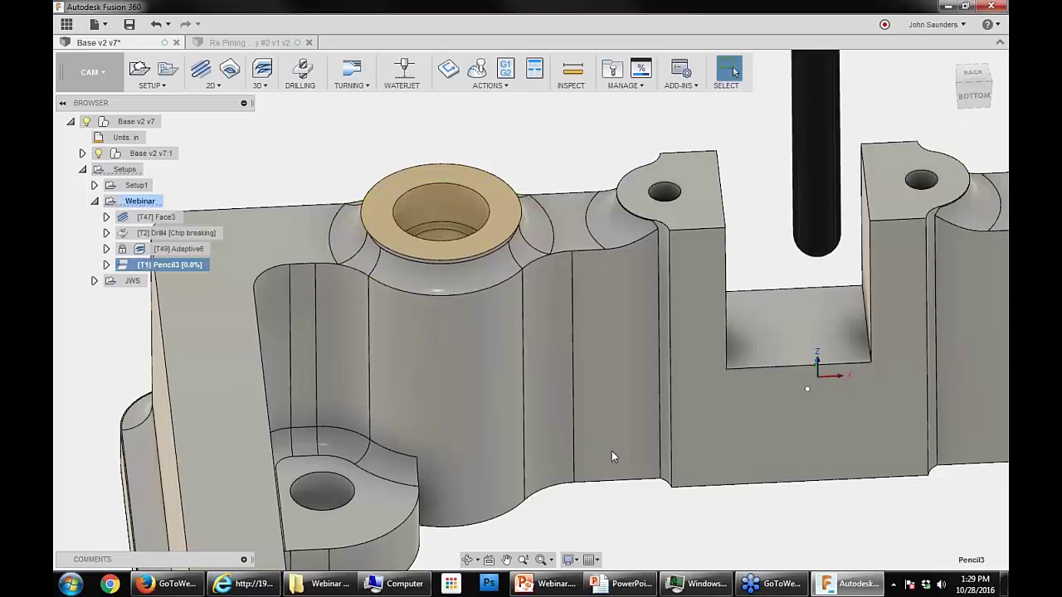
Step: Edit Pencil3 again, set its overthickness to 1/16 in, and accept the operation
{"action": "mouse_move", "coordinate": [473, 349]}
{"action": "middle_mouse_down", "text": "shift"}
{"action": "mouse_move", "coordinate": [495, 370]}
{"action": "mouse_move", "coordinate": [474, 347]}
{"action": "middle_mouse_up", "text": "shift"}
{"action": "right_click", "coordinate": [163, 265]}
{"action": "left_click", "coordinate": [188, 273]}
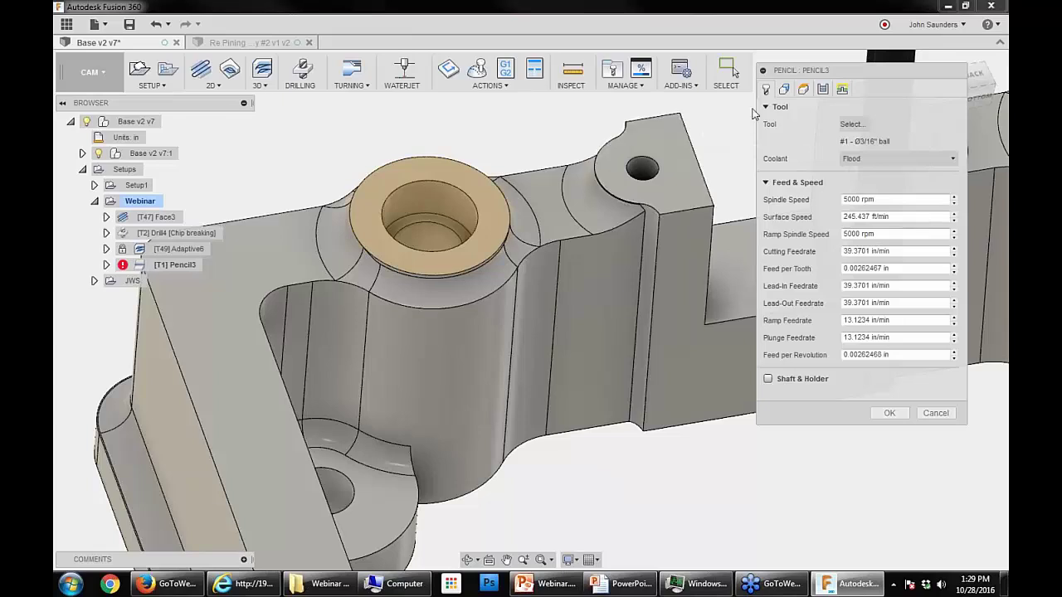
{"action": "left_click", "coordinate": [784, 90]}
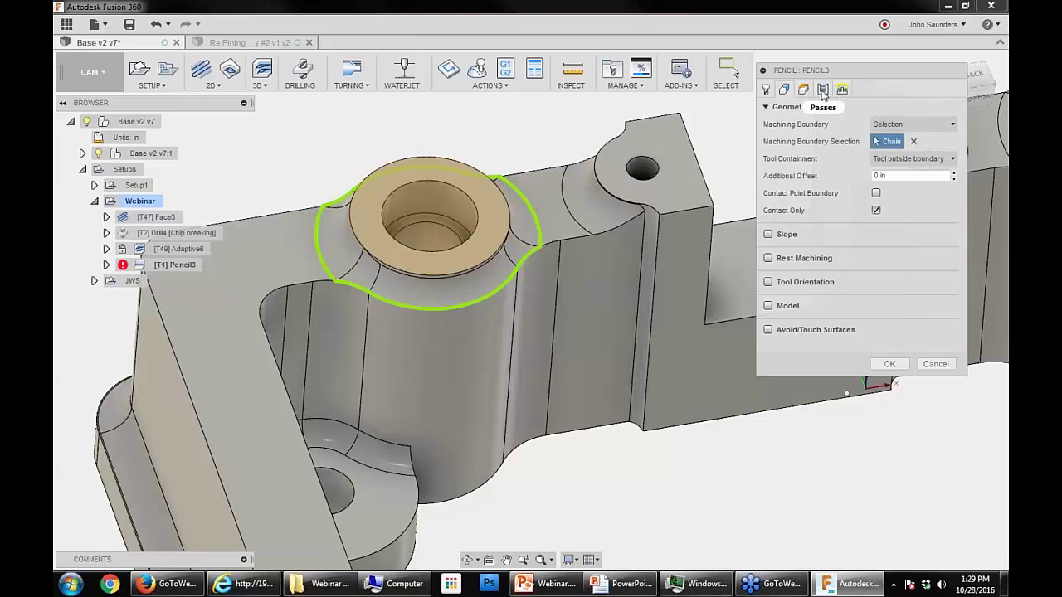
{"action": "left_click", "coordinate": [823, 91]}
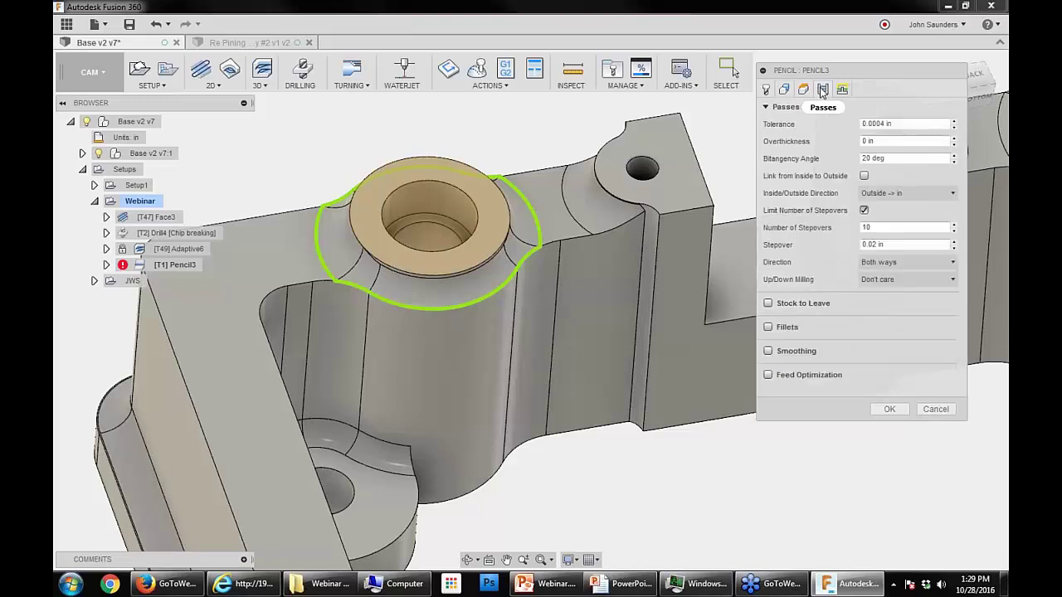
{"action": "left_click", "coordinate": [877, 140]}
{"action": "type", "text": "1/16"}
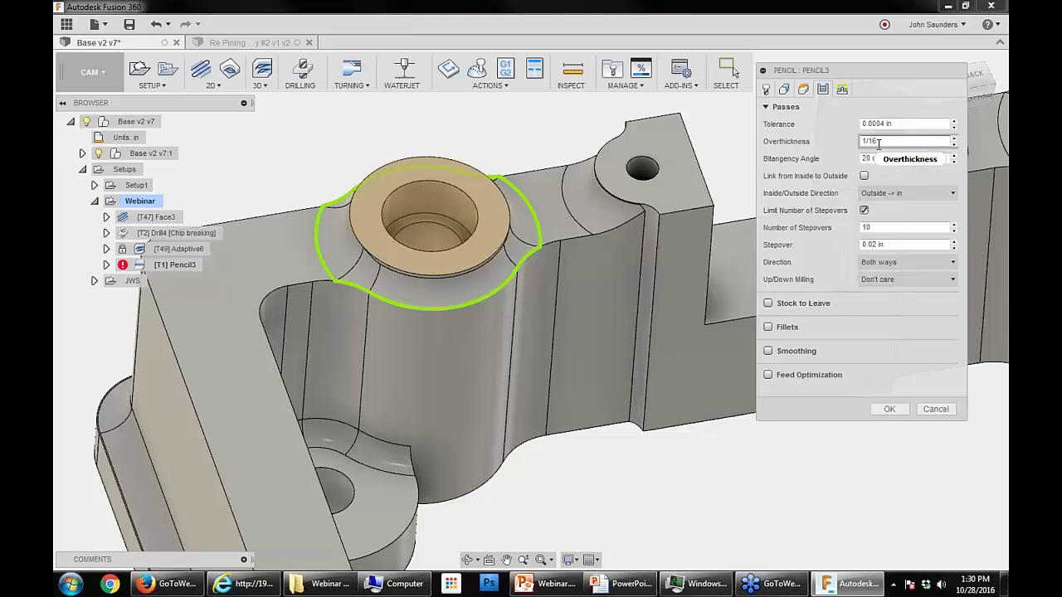
{"action": "left_click", "coordinate": [896, 158]}
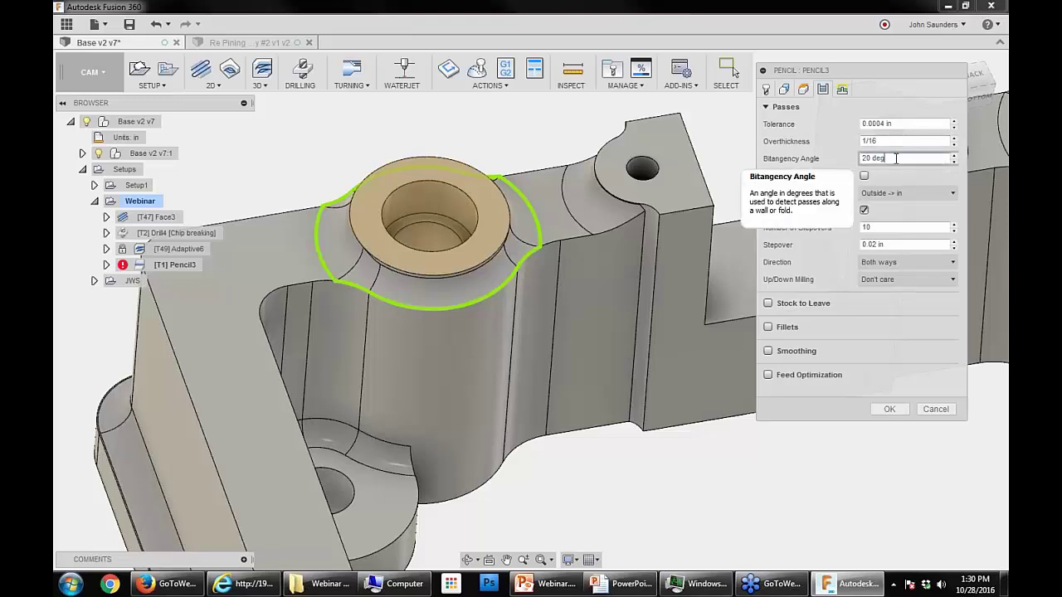
{"action": "left_click", "coordinate": [890, 409]}
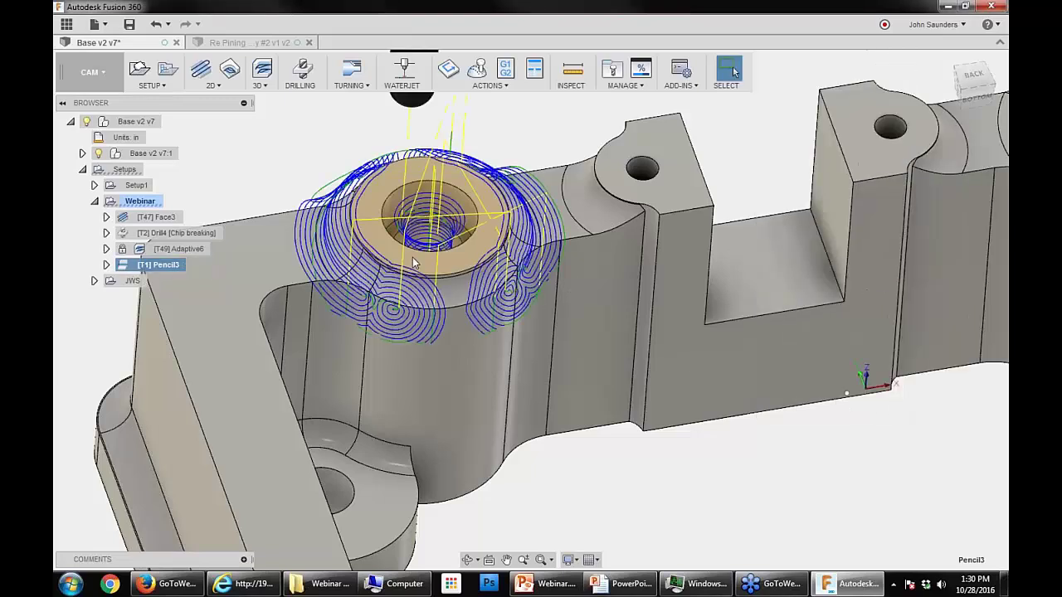
Step: Generate the toolpath of the Pencil2 operation in the JWS setup
{"action": "middle_click_drag", "start_coordinate": [413, 257], "coordinate": [392, 232], "text": "shift"}
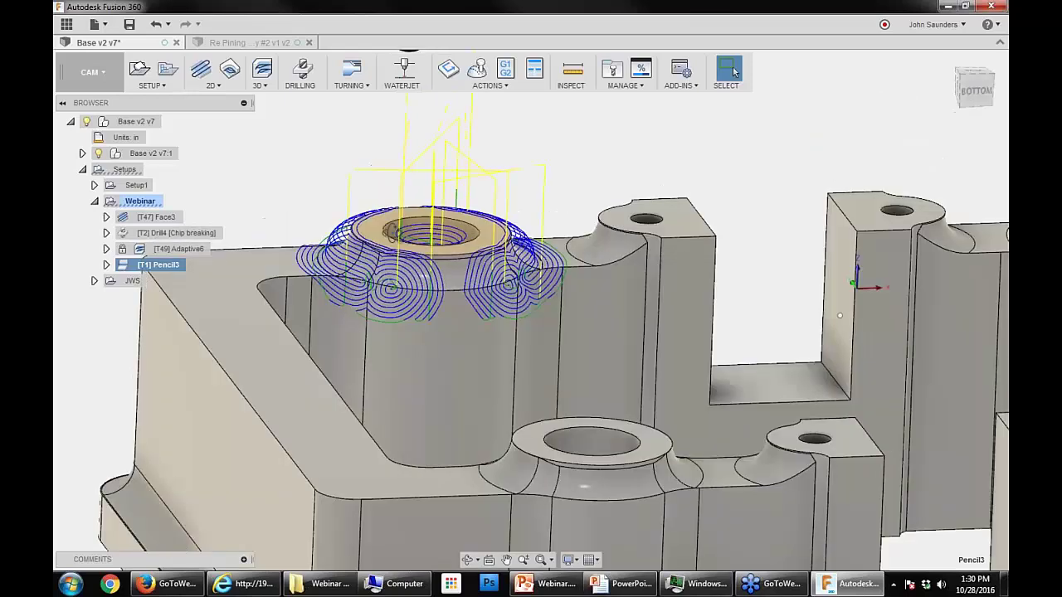
{"action": "middle_click_drag", "start_coordinate": [427, 282], "coordinate": [401, 241], "text": "shift"}
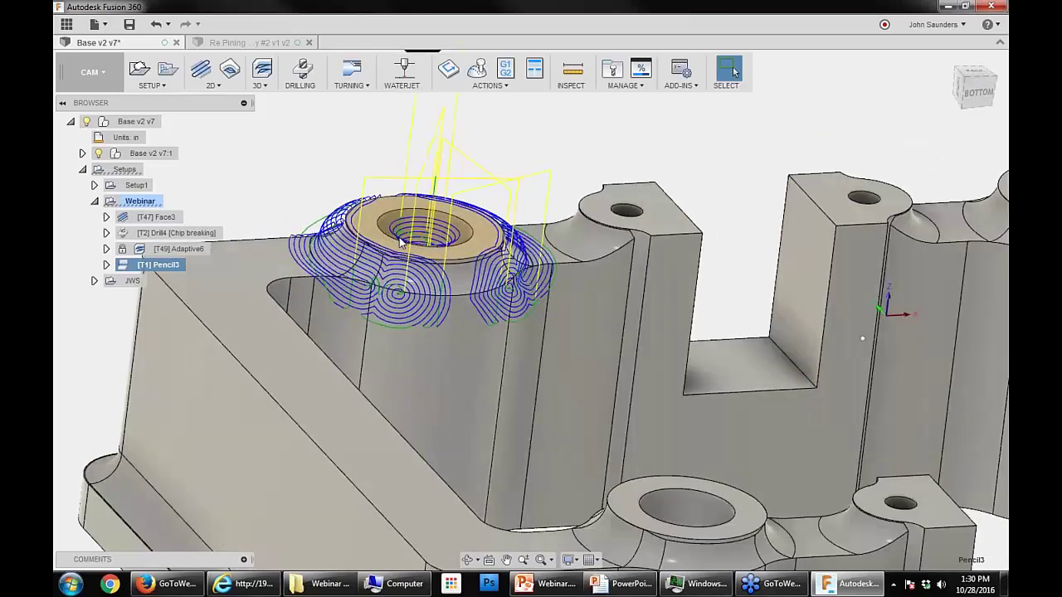
{"action": "left_click", "coordinate": [93, 280]}
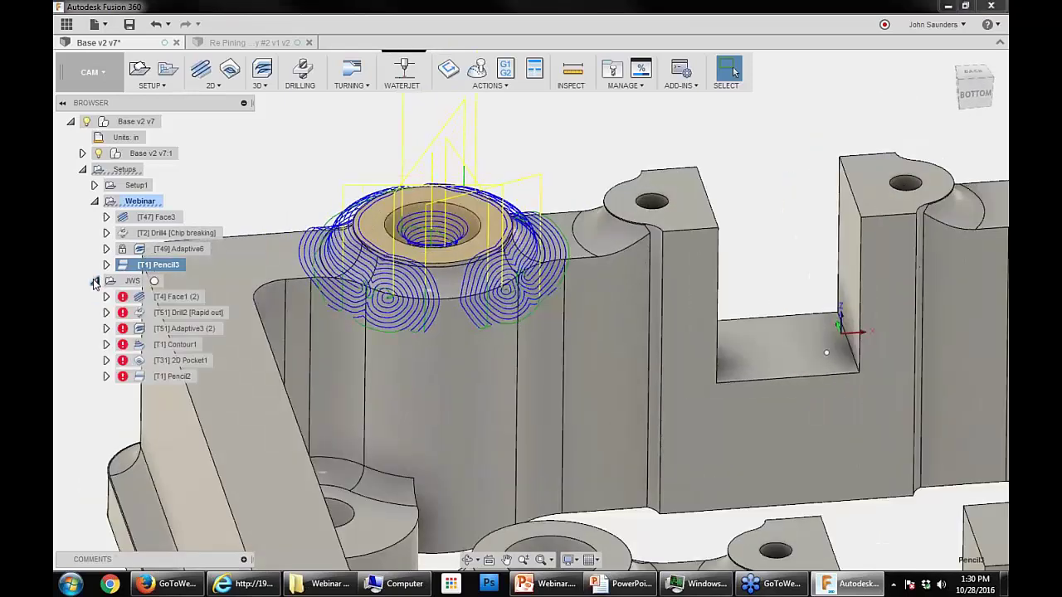
{"action": "left_click", "coordinate": [162, 377]}
{"action": "key", "text": "ctrl+g"}
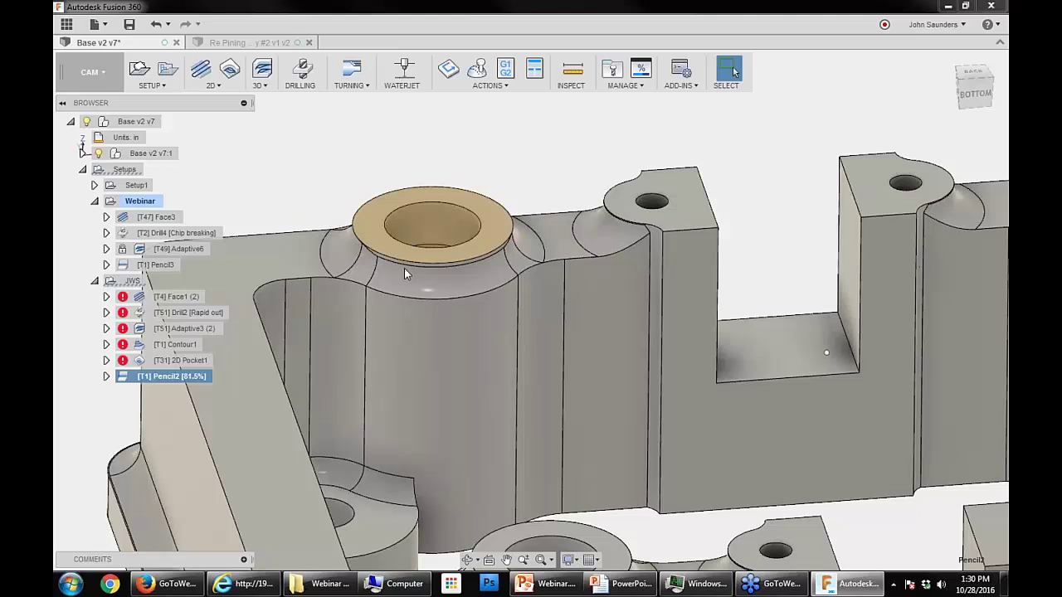
Step: Compare the Pencil3 and Pencil2 toolpaths around the highlighted boss and its fillet
{"action": "scroll", "coordinate": [405, 271], "scroll_direction": "up", "scroll_amount": 1}
{"action": "scroll", "coordinate": [403, 279], "scroll_direction": "up", "scroll_amount": 3}
{"action": "middle_click_drag", "start_coordinate": [383, 280], "coordinate": [431, 387]}
{"action": "mouse_move", "coordinate": [431, 387]}
{"action": "middle_mouse_down", "text": "shift"}
{"action": "mouse_move", "coordinate": [431, 357]}
{"action": "mouse_move", "coordinate": [436, 371]}
{"action": "middle_mouse_up", "text": "shift"}
{"action": "left_click", "coordinate": [158, 265]}
{"action": "mouse_move", "coordinate": [515, 353]}
{"action": "middle_mouse_down", "text": "shift"}
{"action": "mouse_move", "coordinate": [534, 357]}
{"action": "mouse_move", "coordinate": [548, 383]}
{"action": "mouse_move", "coordinate": [521, 355]}
{"action": "middle_mouse_up", "text": "shift"}
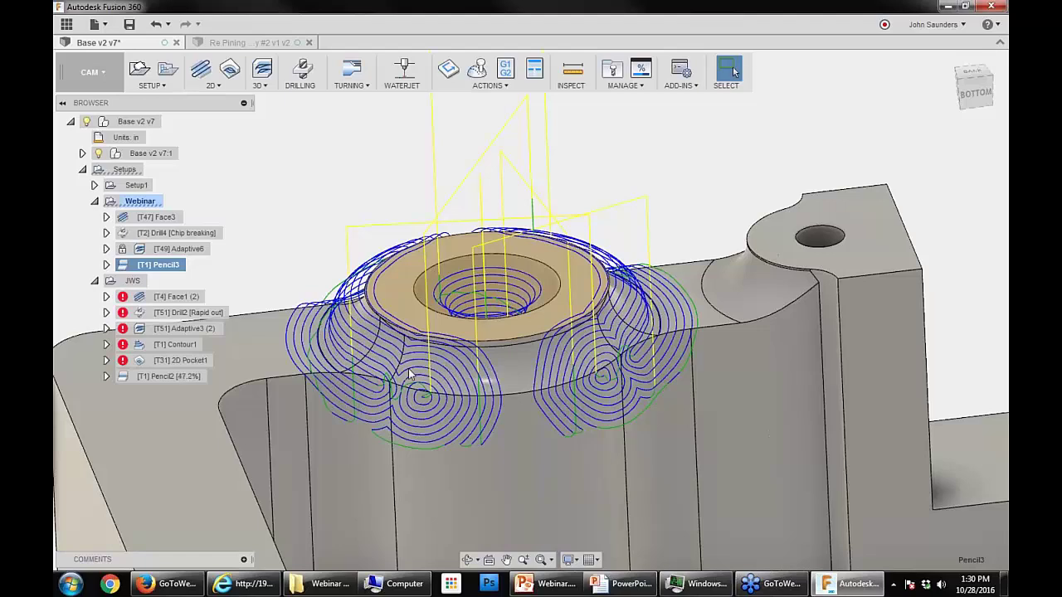
{"action": "left_click", "coordinate": [149, 376]}
{"action": "mouse_move", "coordinate": [531, 357]}
{"action": "middle_mouse_down", "text": "shift"}
{"action": "mouse_move", "coordinate": [516, 342]}
{"action": "mouse_move", "coordinate": [333, 357]}
{"action": "middle_mouse_up", "text": "shift"}
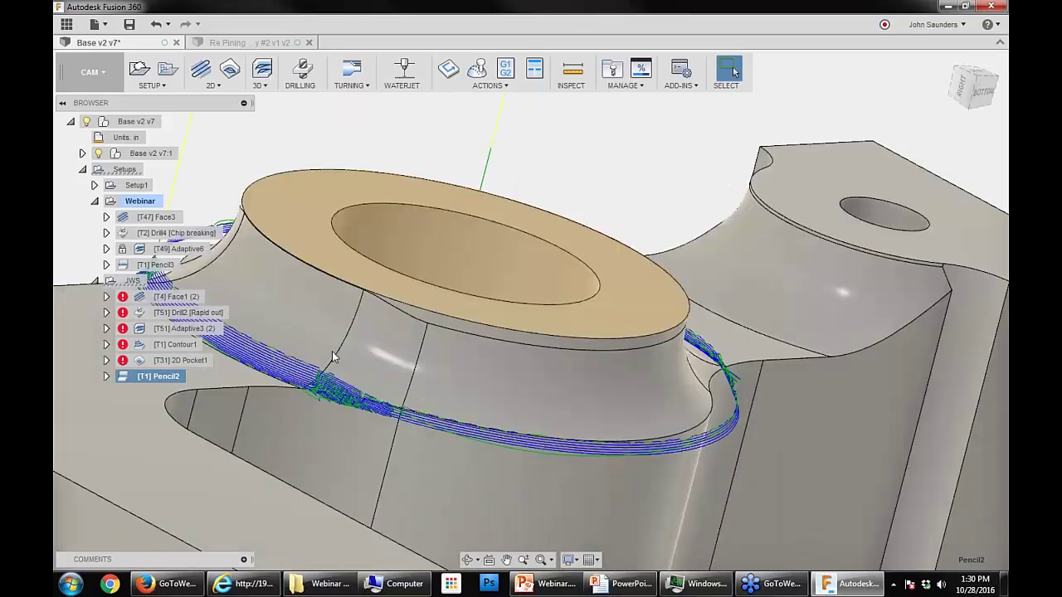
{"action": "scroll", "coordinate": [332, 357], "scroll_direction": "up", "scroll_amount": 3}
{"action": "scroll", "coordinate": [379, 387], "scroll_direction": "down", "scroll_amount": 5}
{"action": "middle_click_drag", "start_coordinate": [379, 387], "coordinate": [221, 399], "text": "shift"}
Step: Review Pencil2's machining boundary, avoid surfaces and passes settings, and leave the operation without changes
{"action": "right_click", "coordinate": [159, 377]}
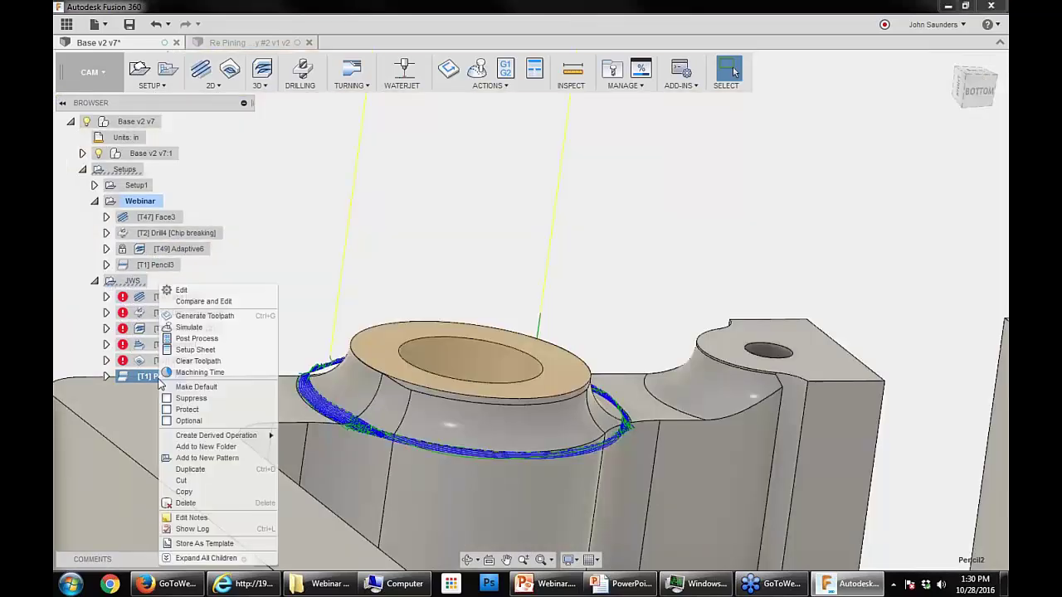
{"action": "left_click", "coordinate": [181, 290]}
{"action": "left_click", "coordinate": [803, 90]}
{"action": "middle_click_drag", "start_coordinate": [630, 222], "coordinate": [552, 166]}
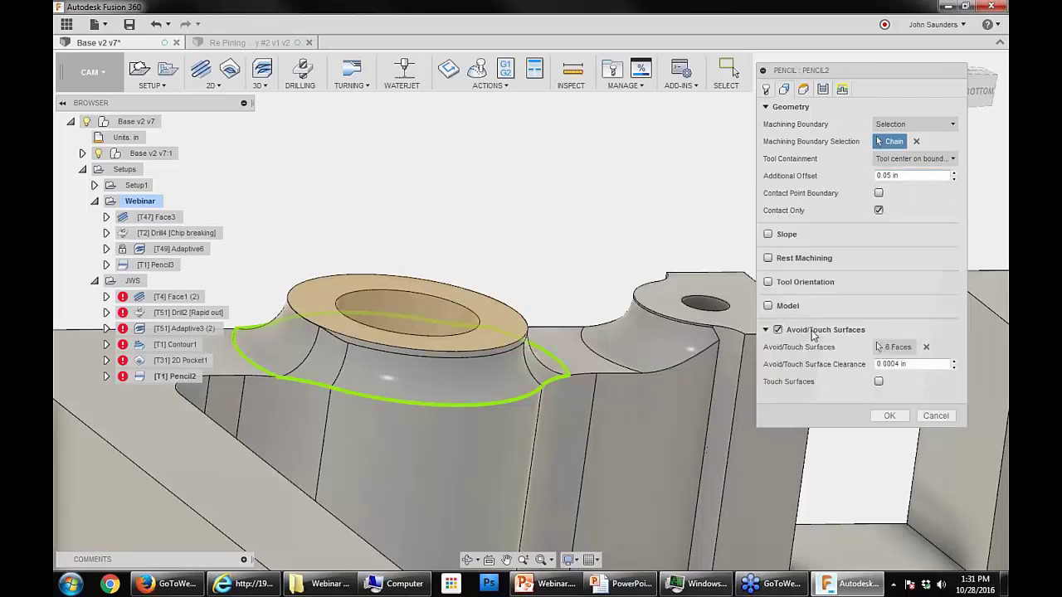
{"action": "left_click", "coordinate": [803, 89]}
{"action": "left_click", "coordinate": [822, 89]}
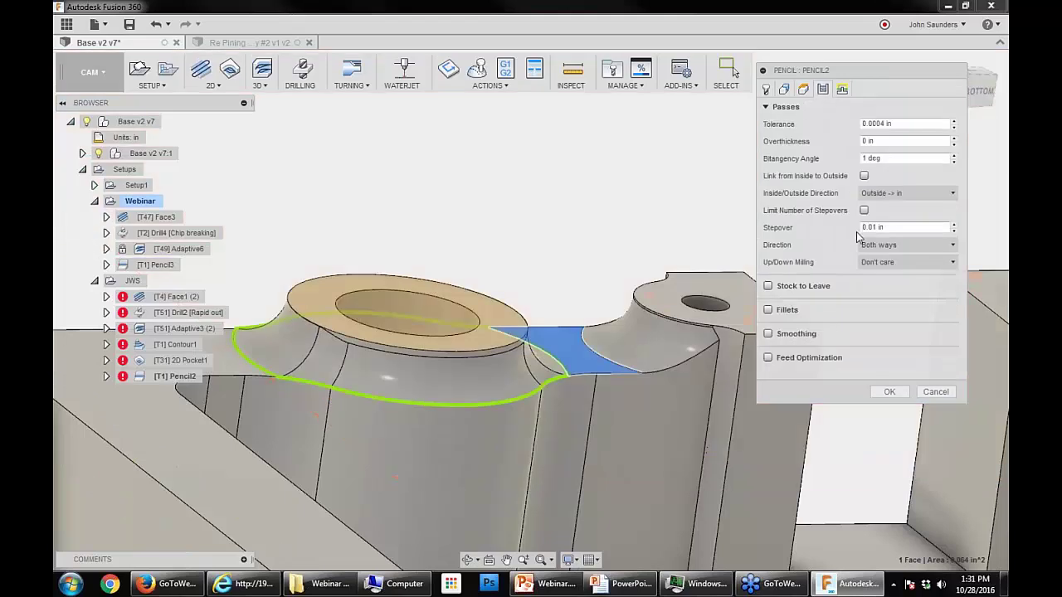
{"action": "left_click", "coordinate": [868, 141]}
{"action": "left_click", "coordinate": [935, 392]}
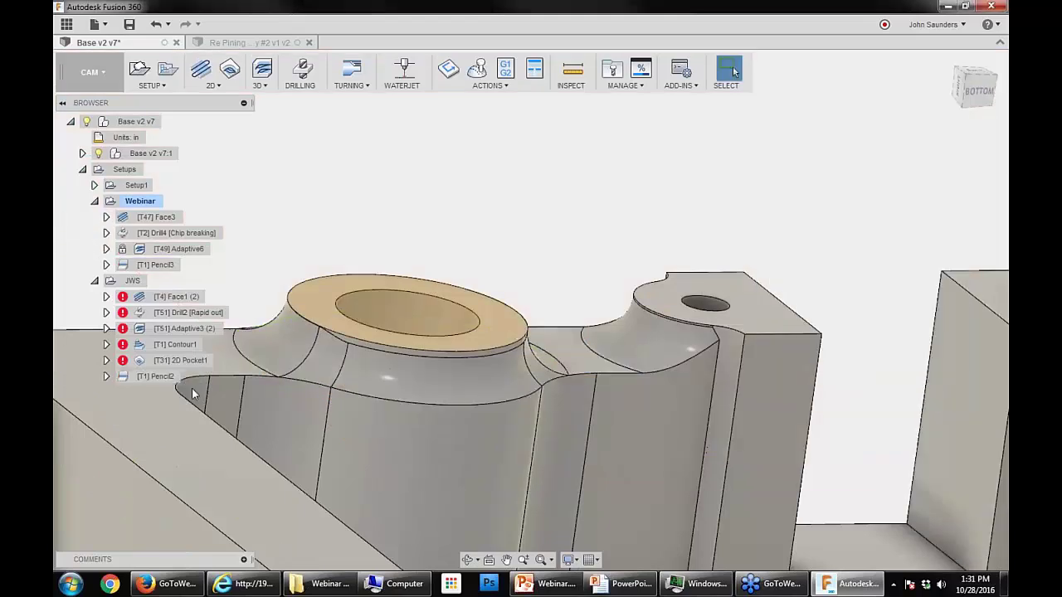
Step: Start a simulation of Pencil2 with the stock display turned off
{"action": "left_click", "coordinate": [170, 378]}
{"action": "middle_click_drag", "start_coordinate": [509, 229], "coordinate": [431, 209], "text": "shift"}
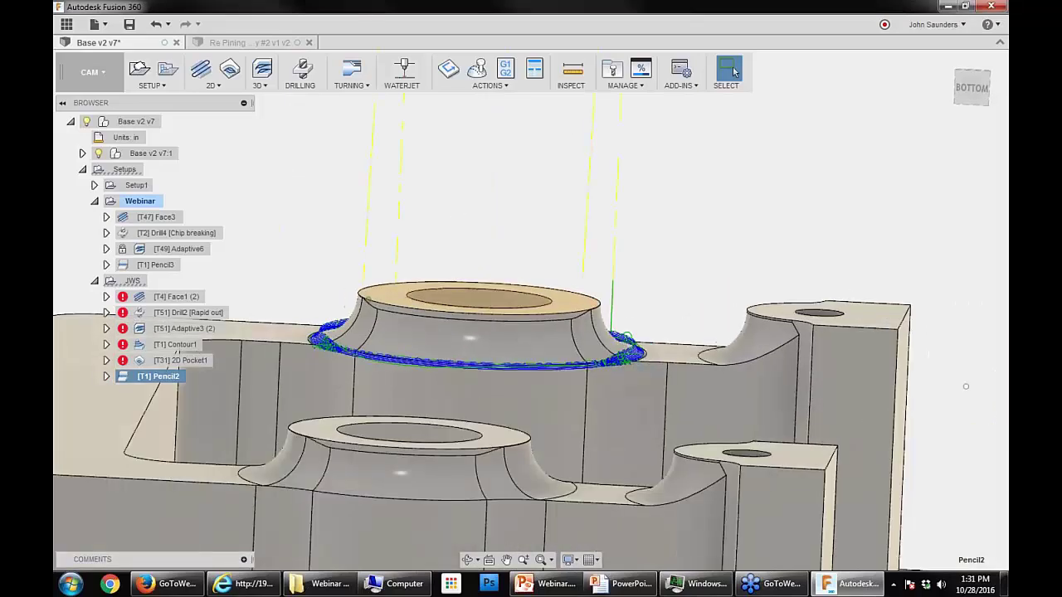
{"action": "left_click", "coordinate": [479, 69]}
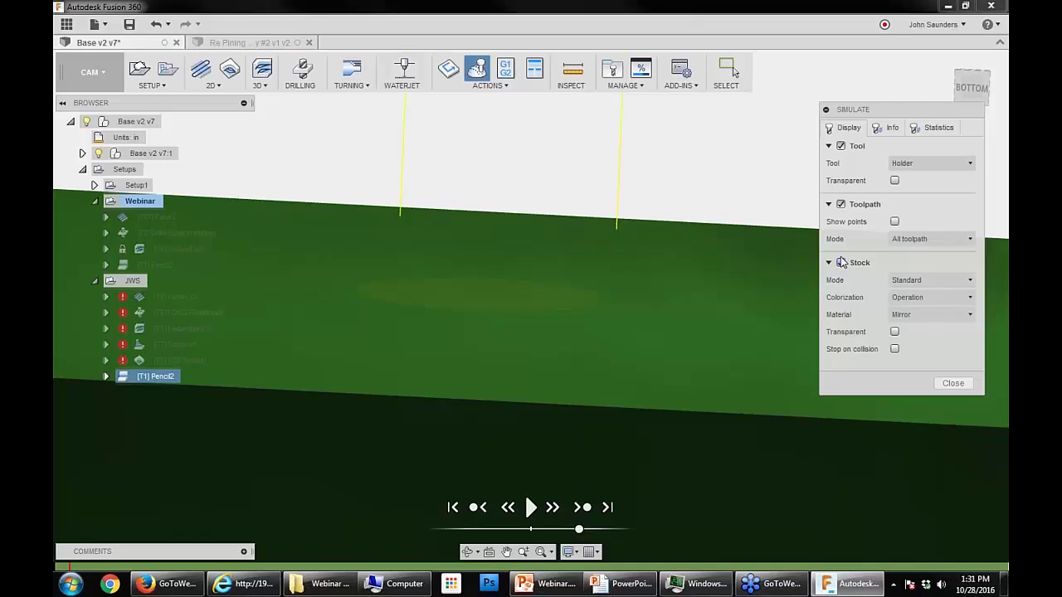
{"action": "left_click", "coordinate": [841, 263]}
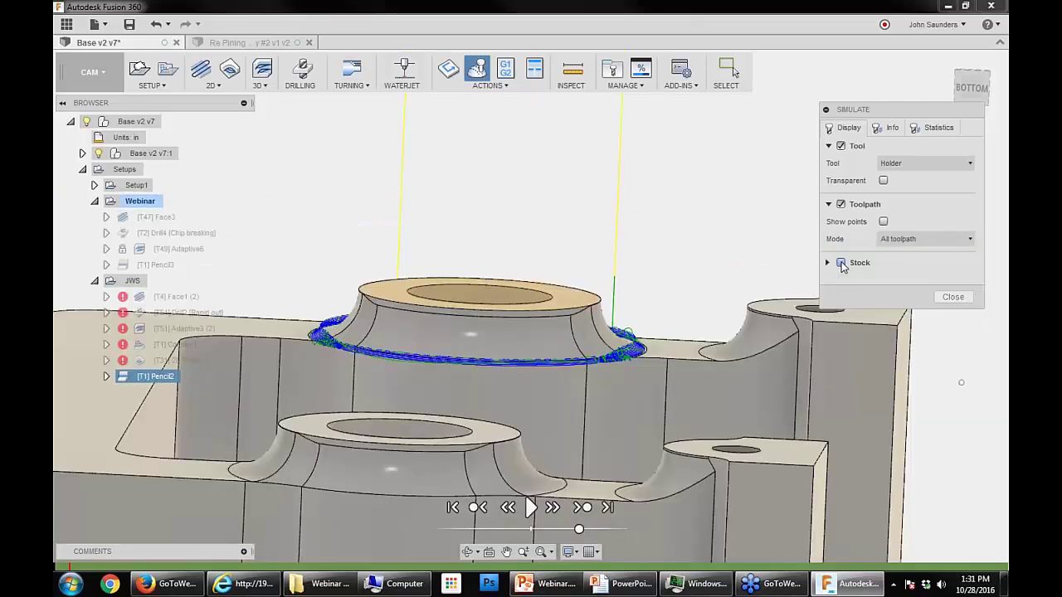
Step: Examine Pencil2's passes at the base of the boss fillet and the ball mill's contact with the fillet
{"action": "scroll", "coordinate": [306, 358], "scroll_direction": "up", "scroll_amount": 5}
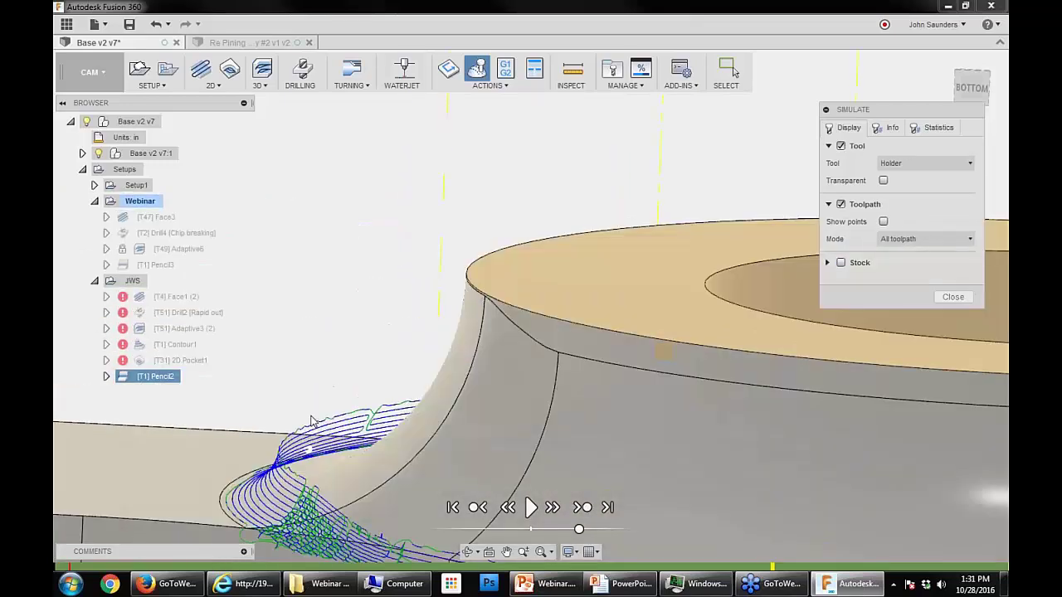
{"action": "scroll", "coordinate": [312, 422], "scroll_direction": "up", "scroll_amount": 3}
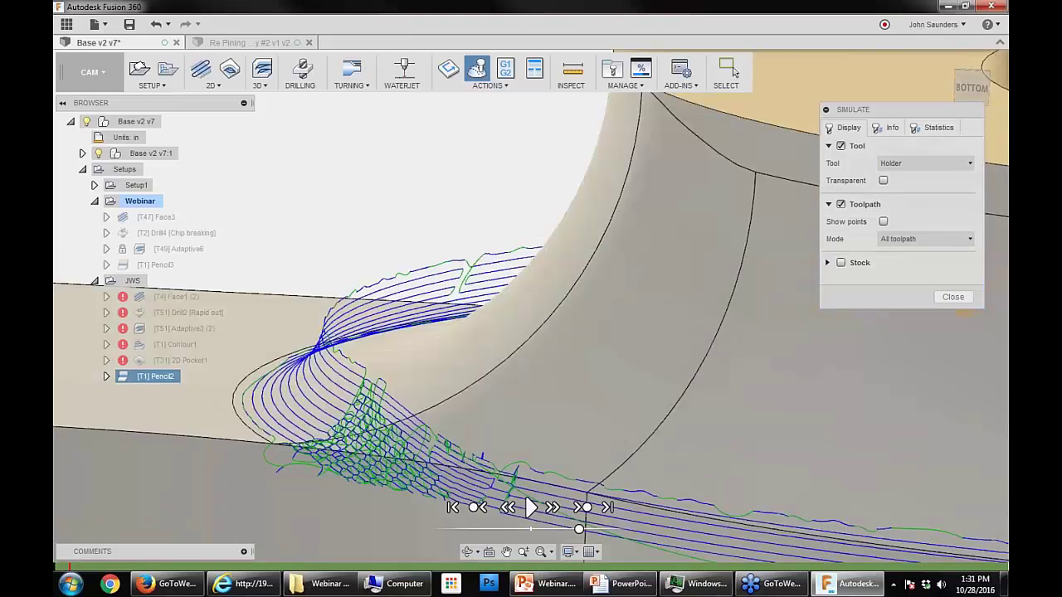
{"action": "scroll", "coordinate": [354, 440], "scroll_direction": "up", "scroll_amount": 3}
{"action": "scroll", "coordinate": [354, 440], "scroll_direction": "up", "scroll_amount": 3}
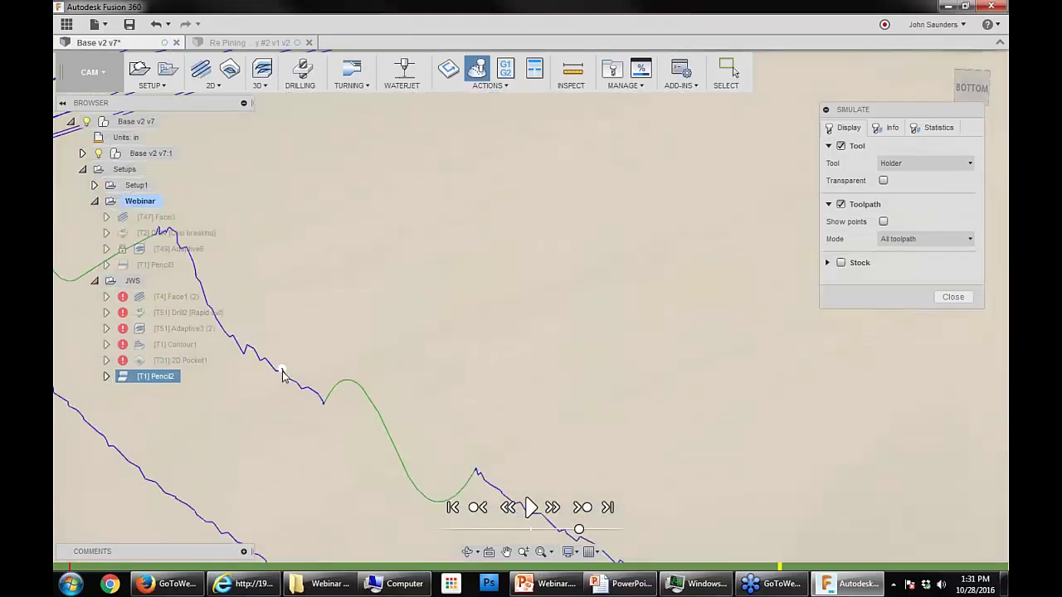
{"action": "scroll", "coordinate": [303, 398], "scroll_direction": "down", "scroll_amount": 3}
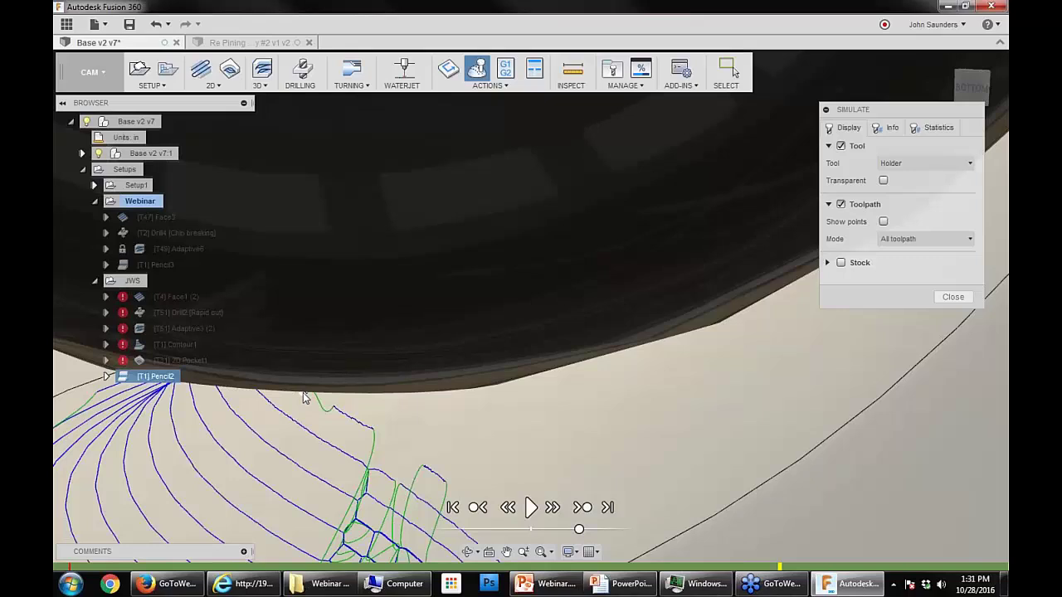
{"action": "scroll", "coordinate": [304, 397], "scroll_direction": "down", "scroll_amount": 5}
{"action": "scroll", "coordinate": [390, 453], "scroll_direction": "up", "scroll_amount": 5}
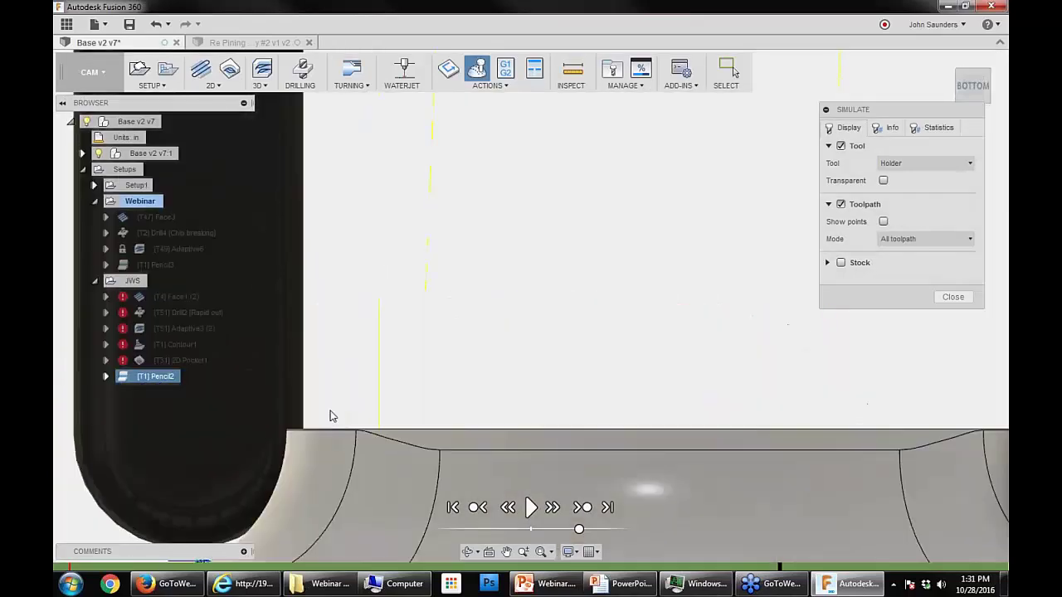
{"action": "scroll", "coordinate": [555, 448], "scroll_direction": "down", "scroll_amount": 8}
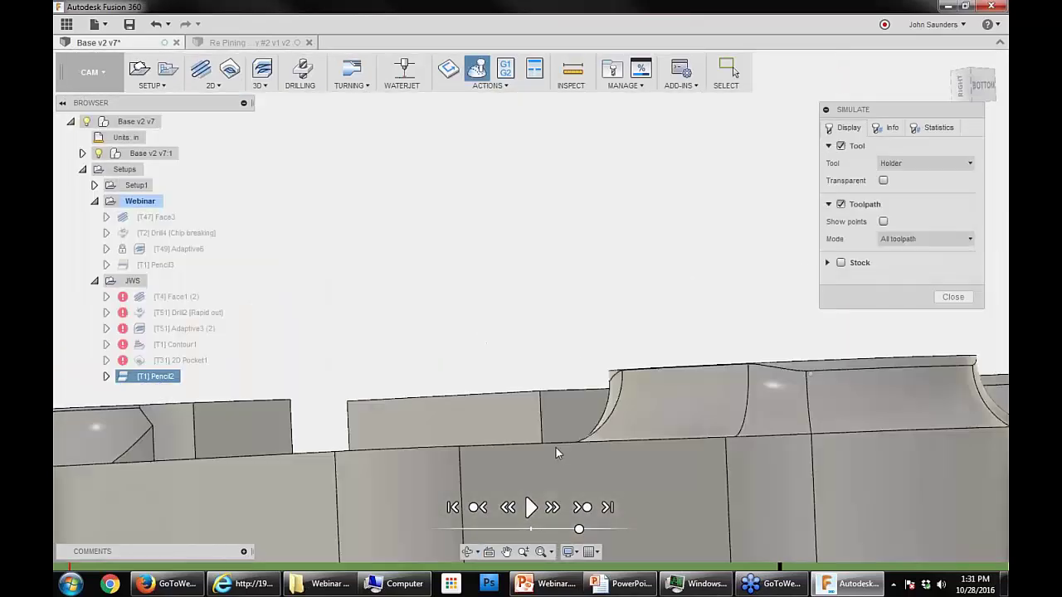
{"action": "middle_click_drag", "start_coordinate": [189, 447], "coordinate": [546, 343]}
{"action": "scroll", "coordinate": [546, 344], "scroll_direction": "up", "scroll_amount": 3}
{"action": "scroll", "coordinate": [333, 416], "scroll_direction": "up", "scroll_amount": 3}
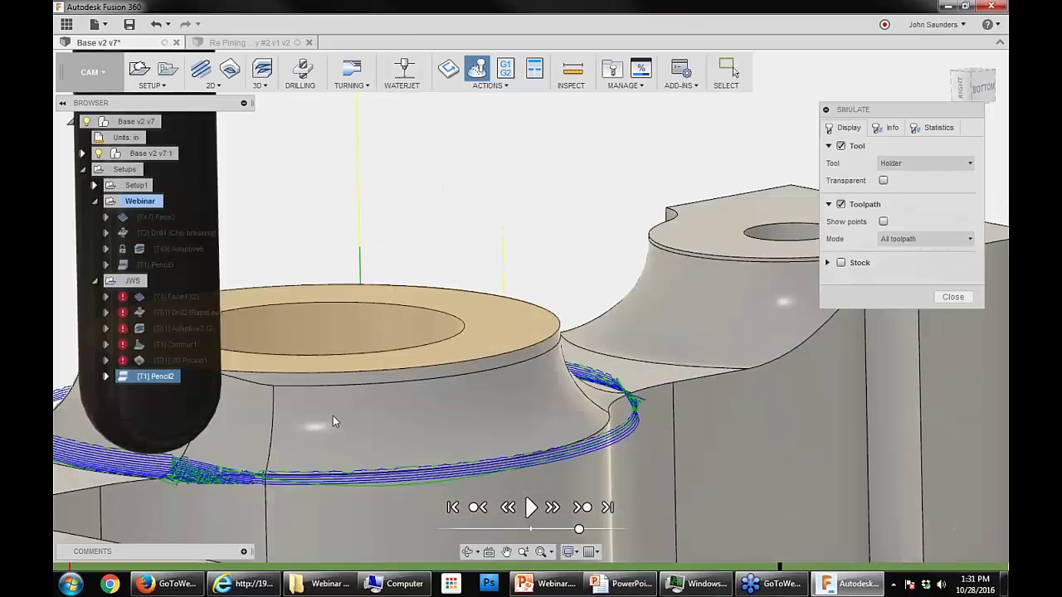
{"action": "scroll", "coordinate": [346, 420], "scroll_direction": "up", "scroll_amount": 3}
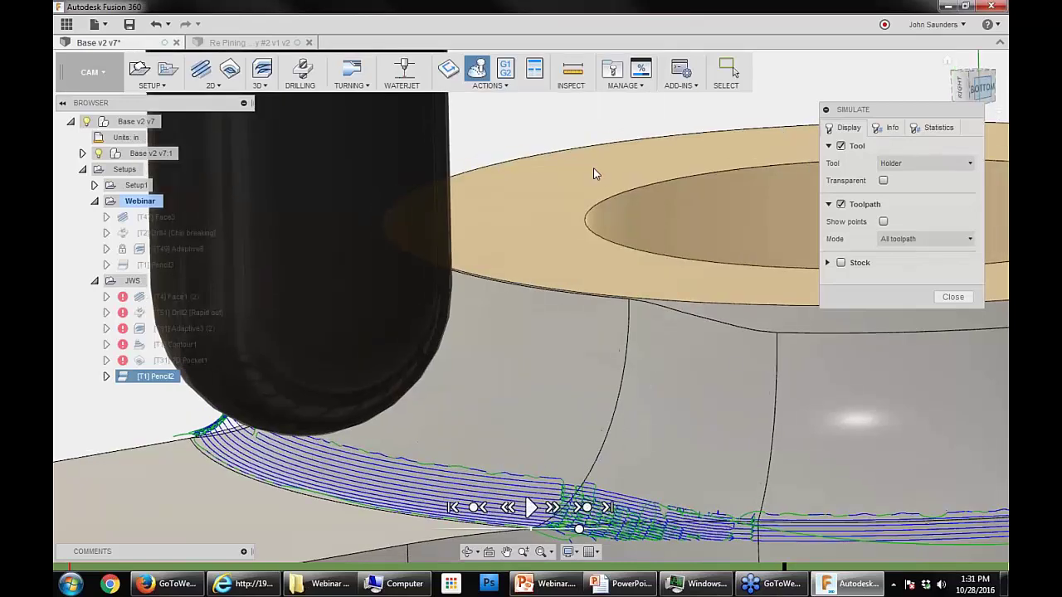
Step: Play short stretches of the Pencil2 simulation in a side-on view of the ball mill at the boss fillet
{"action": "left_click", "coordinate": [983, 87]}
{"action": "left_click", "coordinate": [531, 507]}
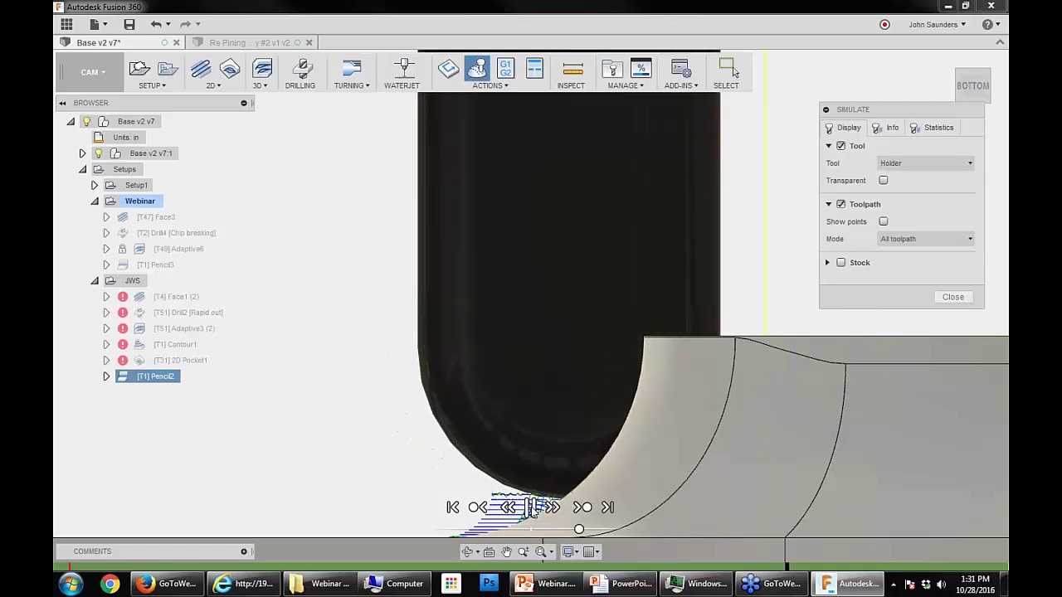
{"action": "left_click", "coordinate": [531, 507]}
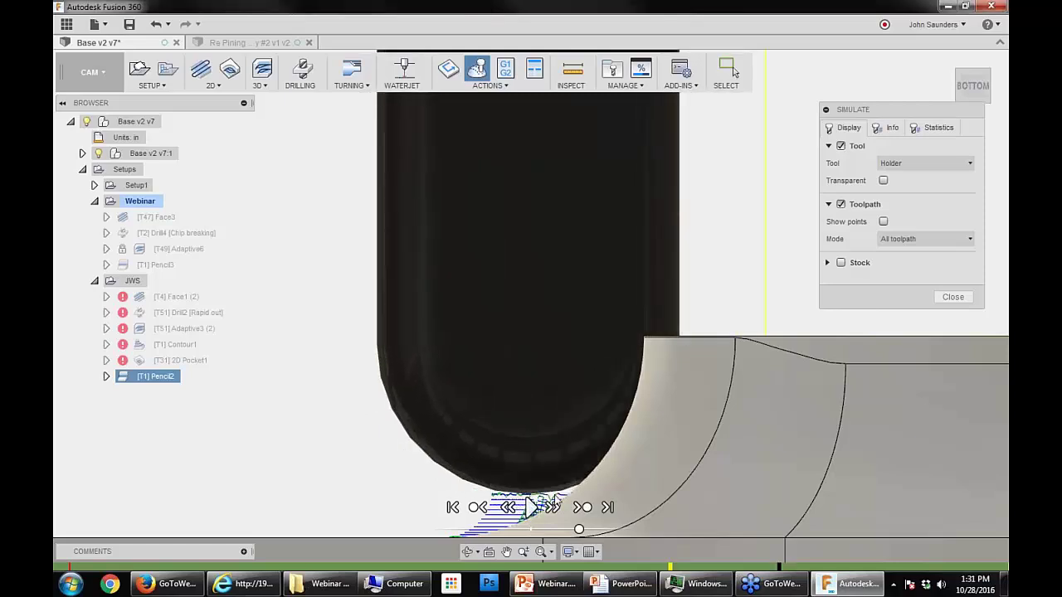
{"action": "scroll", "coordinate": [432, 495], "scroll_direction": "down", "scroll_amount": 5}
{"action": "mouse_move", "coordinate": [319, 384]}
{"action": "middle_mouse_down"}
{"action": "mouse_move", "coordinate": [302, 368]}
{"action": "mouse_move", "coordinate": [339, 372]}
{"action": "mouse_move", "coordinate": [410, 439]}
{"action": "middle_mouse_up"}
{"action": "scroll", "coordinate": [410, 439], "scroll_direction": "up", "scroll_amount": 5}
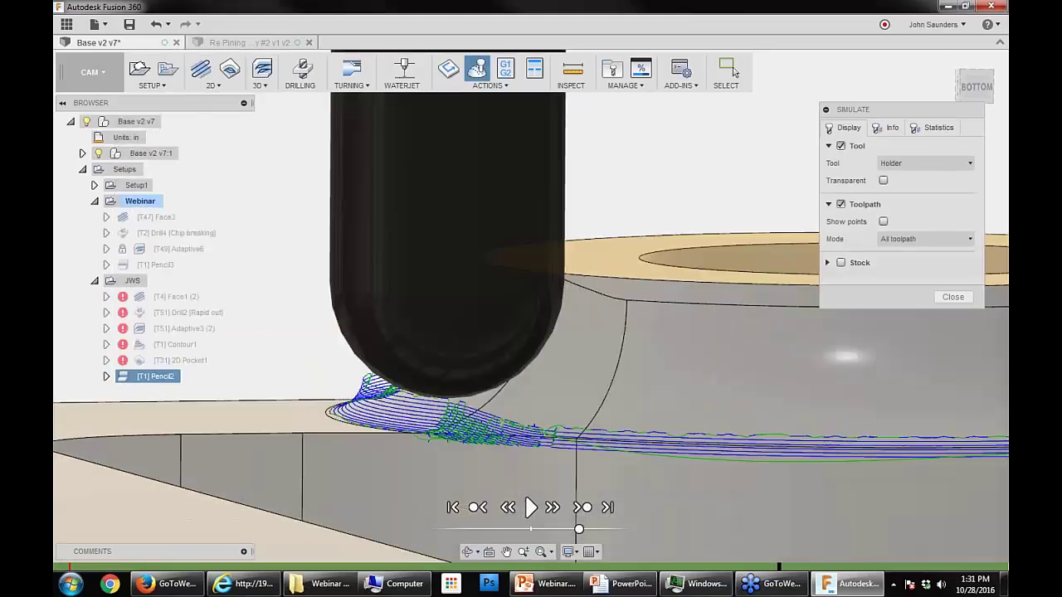
{"action": "left_click", "coordinate": [531, 507]}
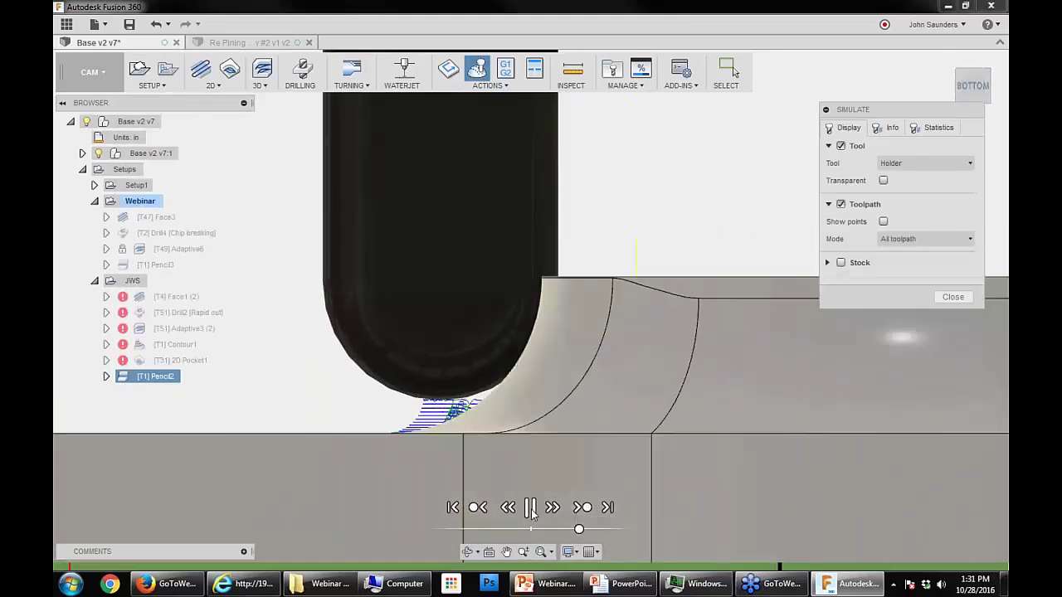
{"action": "left_click", "coordinate": [531, 507]}
Step: Examine where the ball mill touches the boss's upper edge and fillet, and close the simulation
{"action": "scroll", "coordinate": [540, 289], "scroll_direction": "up", "scroll_amount": 2}
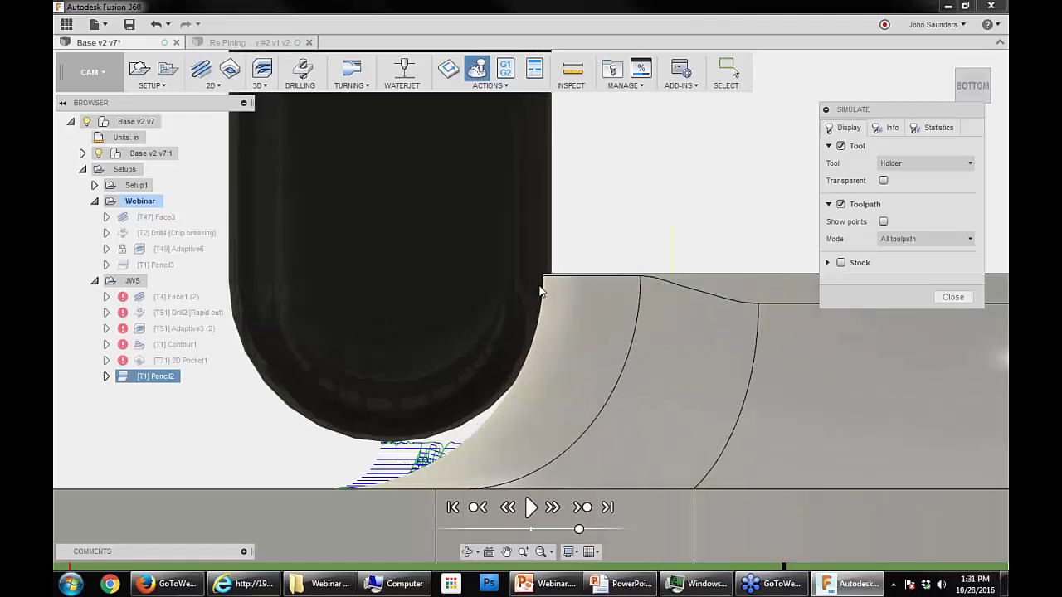
{"action": "scroll", "coordinate": [540, 290], "scroll_direction": "up", "scroll_amount": 2}
{"action": "middle_click_drag", "start_coordinate": [539, 290], "coordinate": [695, 268], "text": "shift"}
{"action": "scroll", "coordinate": [558, 312], "scroll_direction": "down", "scroll_amount": 3}
{"action": "scroll", "coordinate": [536, 232], "scroll_direction": "up", "scroll_amount": 3}
{"action": "middle_click_drag", "start_coordinate": [324, 149], "coordinate": [582, 203]}
{"action": "scroll", "coordinate": [537, 232], "scroll_direction": "up", "scroll_amount": 3}
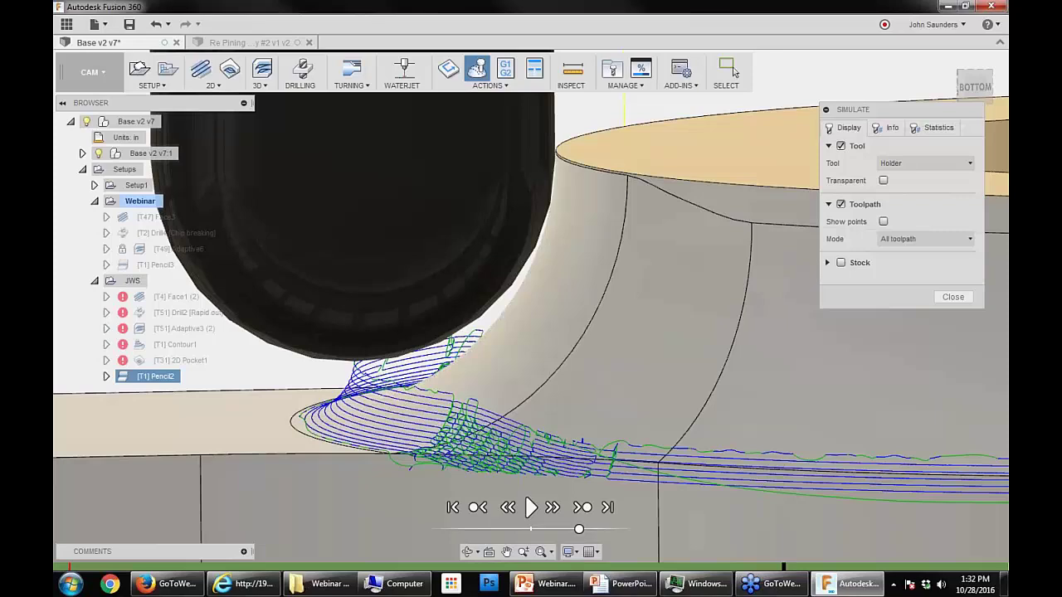
{"action": "left_click", "coordinate": [954, 298]}
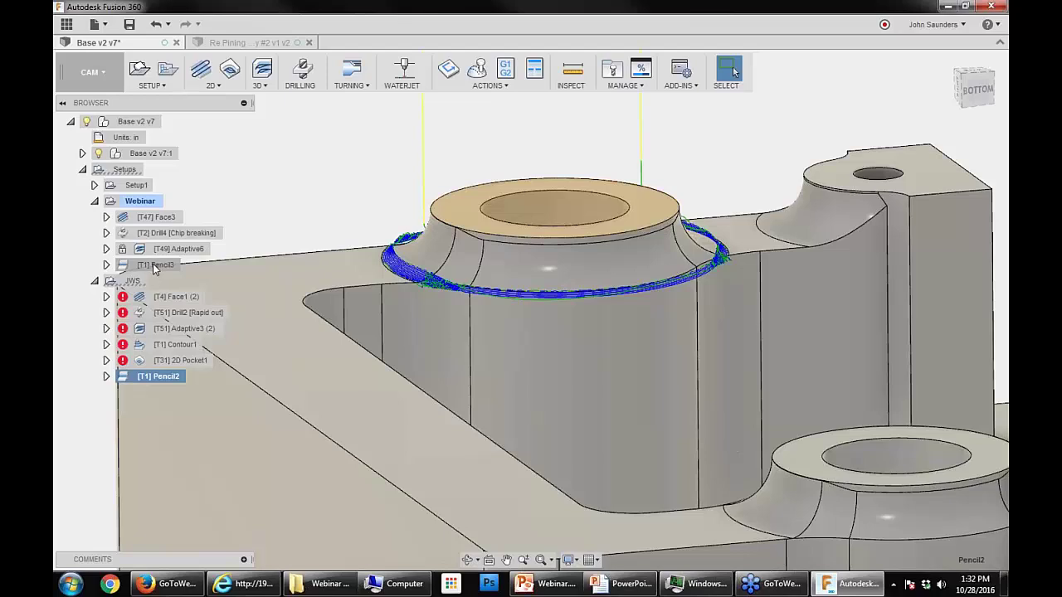
Step: Store the Pencil2 operation as a template named AWESOME_PENCIL
{"action": "right_click", "coordinate": [160, 386]}
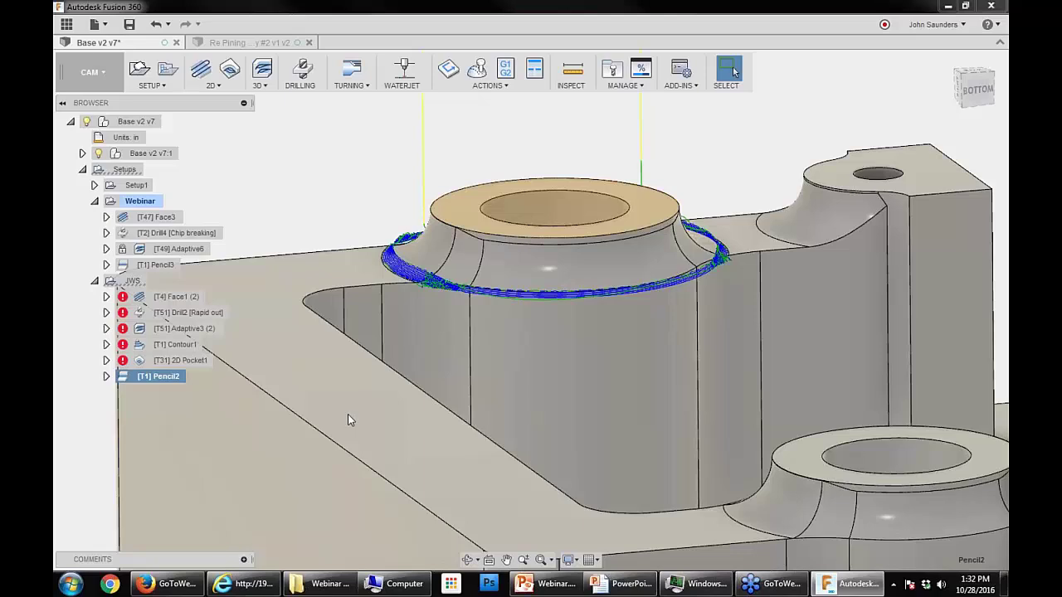
{"action": "type", "text": "AWESOME_PENCIL"}
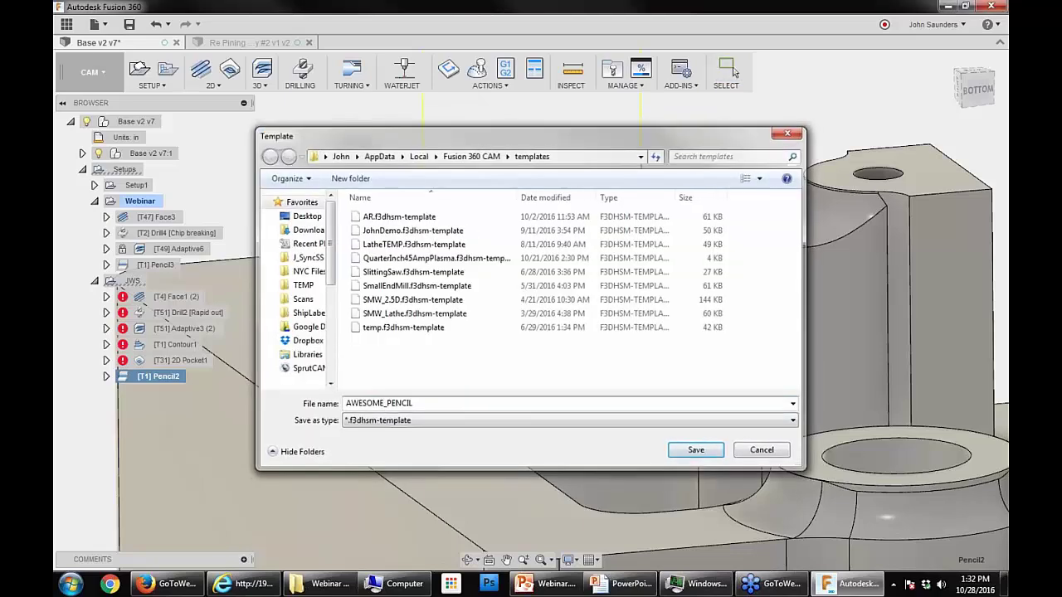
{"action": "key", "text": "Return"}
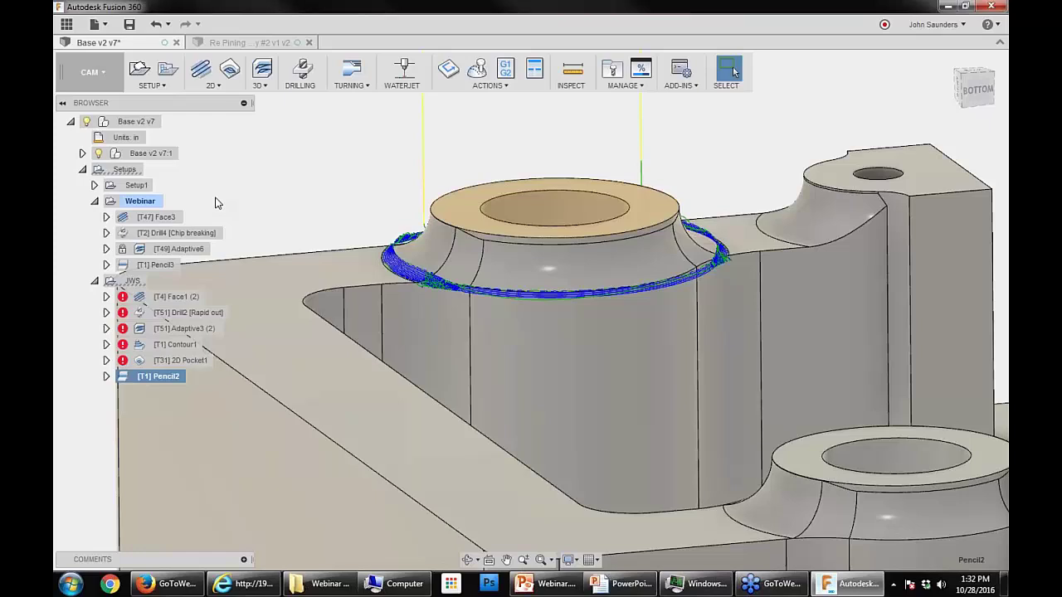
Step: Create an operation in the Webinar setup from the AWESOME_PENCIL template, and delete that new operation
{"action": "right_click", "coordinate": [133, 202]}
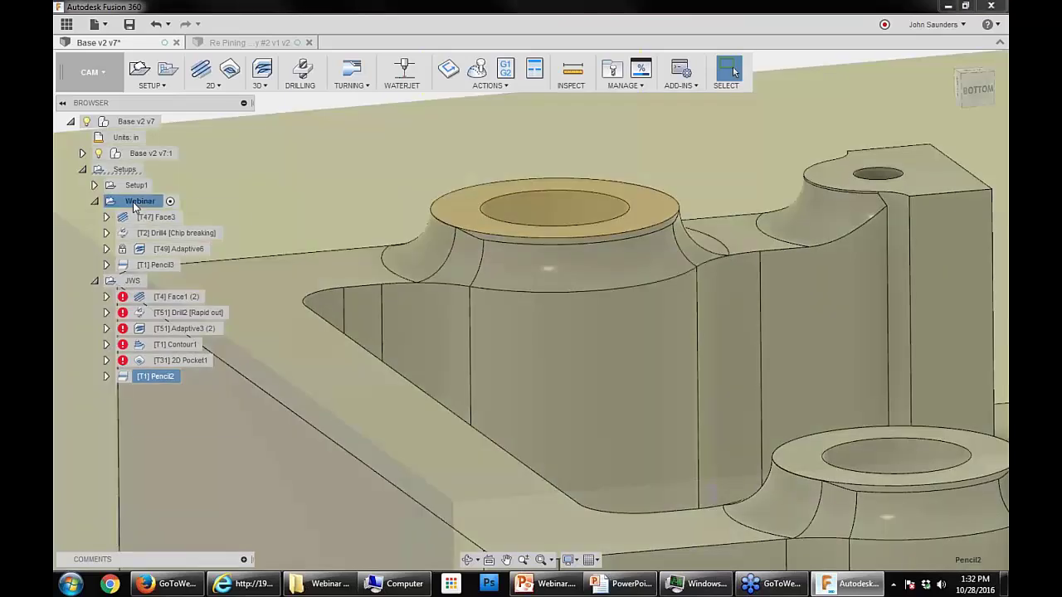
{"action": "mouse_move", "coordinate": [189, 230]}
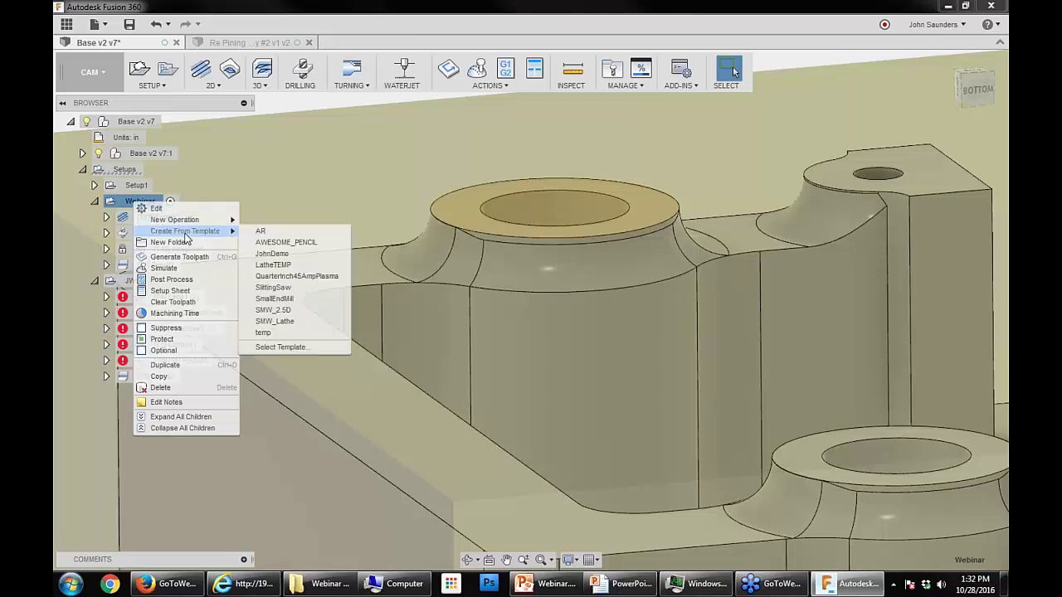
{"action": "left_click", "coordinate": [311, 242]}
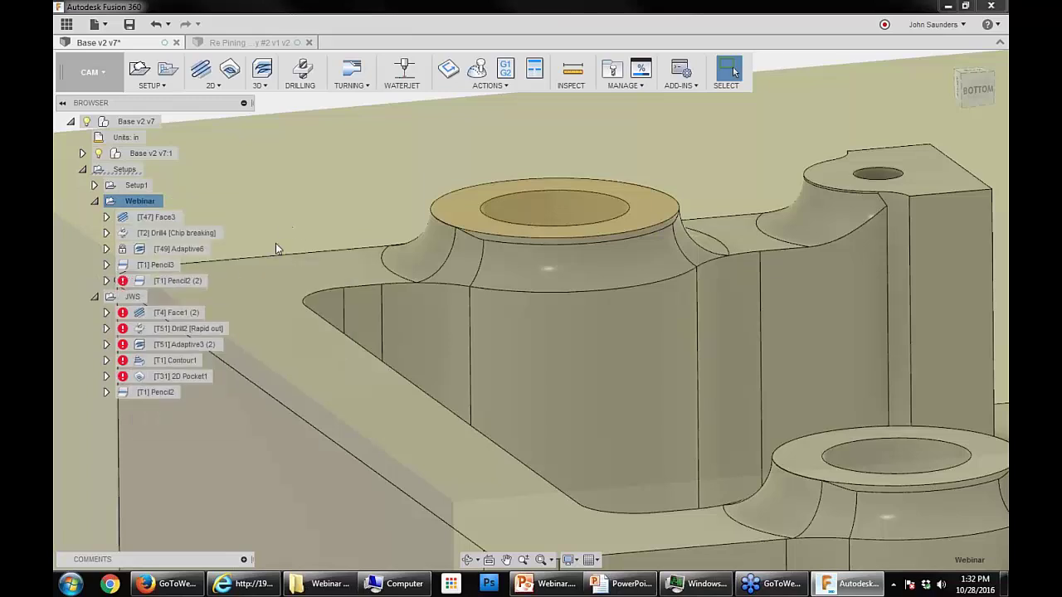
{"action": "double_click", "coordinate": [170, 284]}
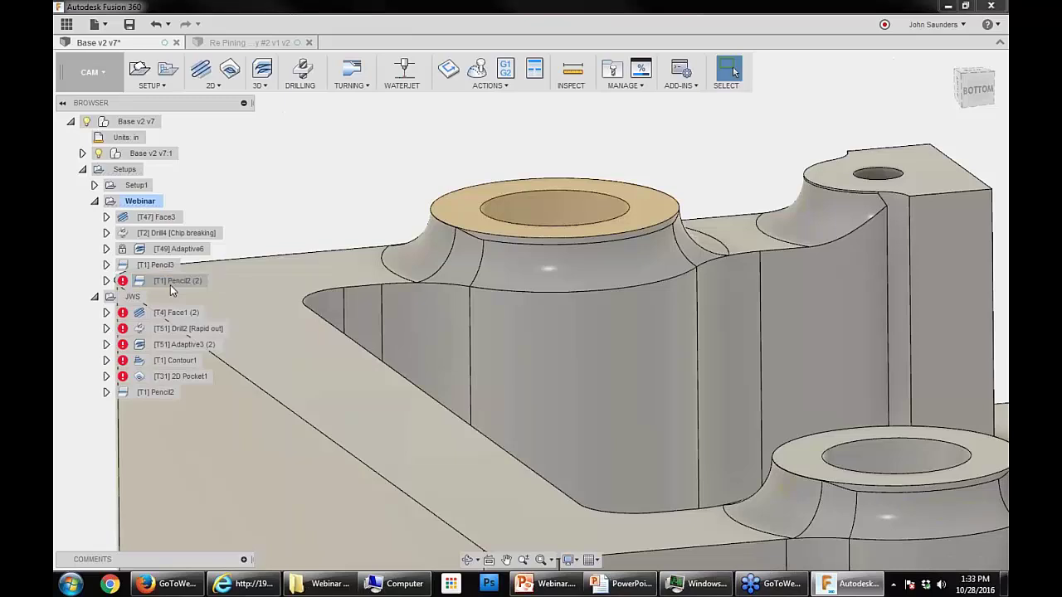
{"action": "key", "text": "Delete"}
Step: View the Pencil3 and Pencil2 toolpaths in turn and open both operations in Compare and Edit
{"action": "left_click", "coordinate": [165, 266]}
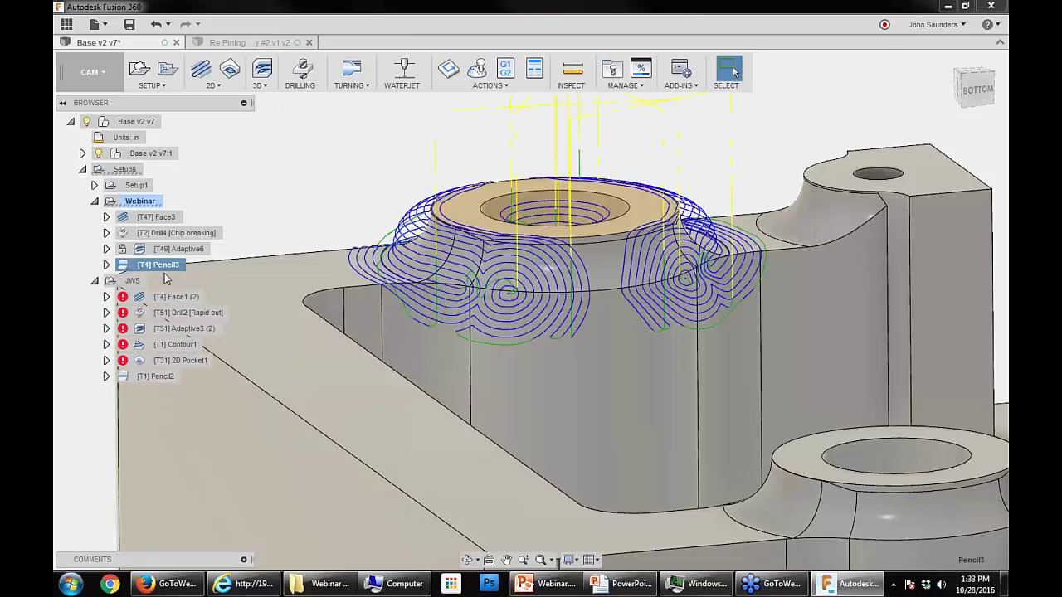
{"action": "left_click", "coordinate": [161, 377]}
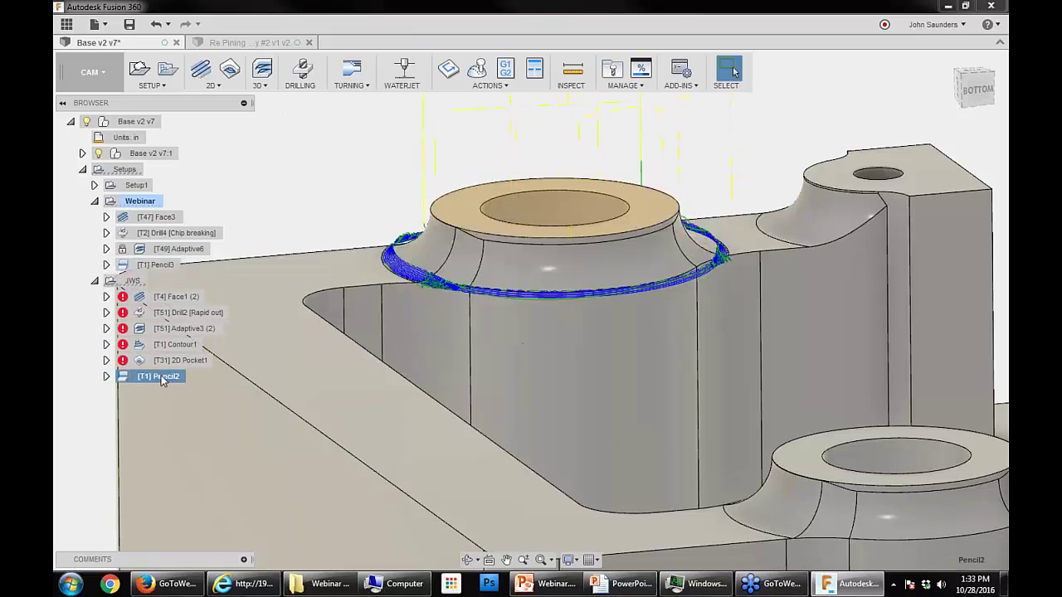
{"action": "left_click", "coordinate": [164, 267]}
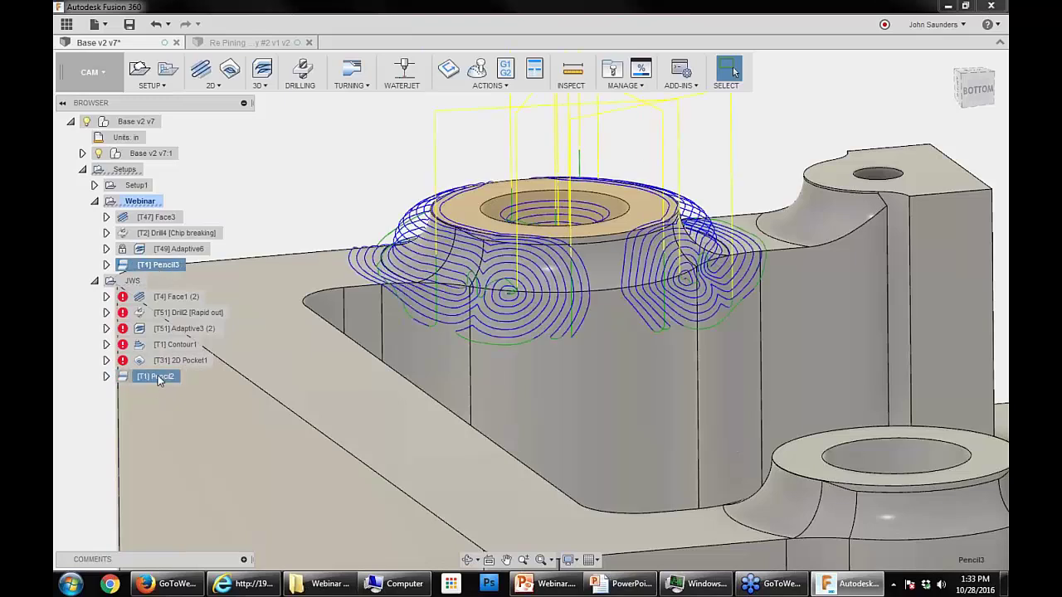
{"action": "left_click", "coordinate": [158, 375], "text": "ctrl"}
{"action": "right_click", "coordinate": [149, 266]}
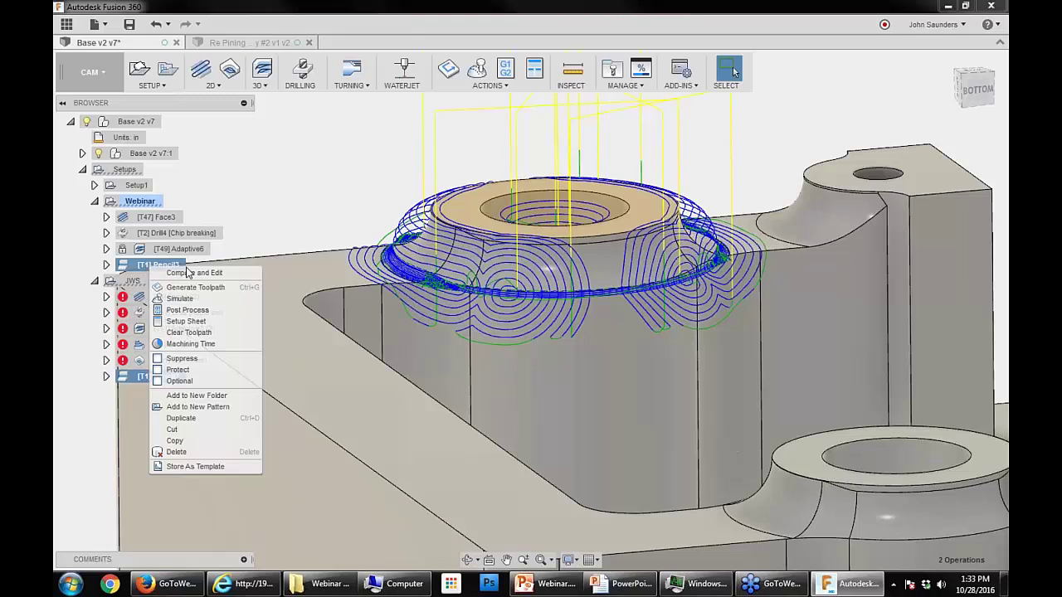
{"action": "left_click", "coordinate": [188, 273]}
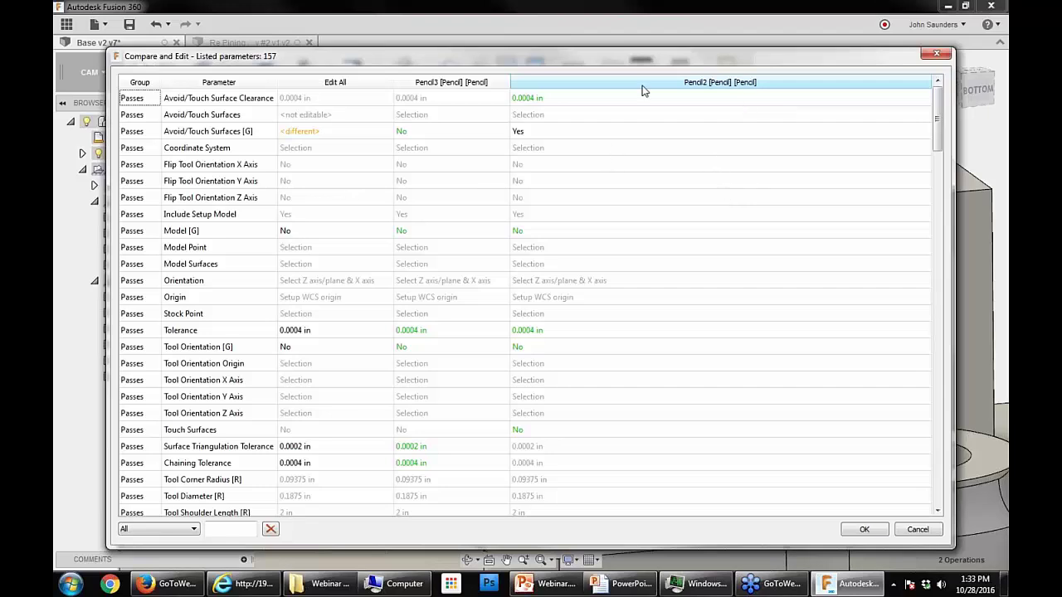
Step: Look through the compared parameters, filter them by "height", and clear the filter
{"action": "left_click_drag", "start_coordinate": [629, 60], "coordinate": [650, 64]}
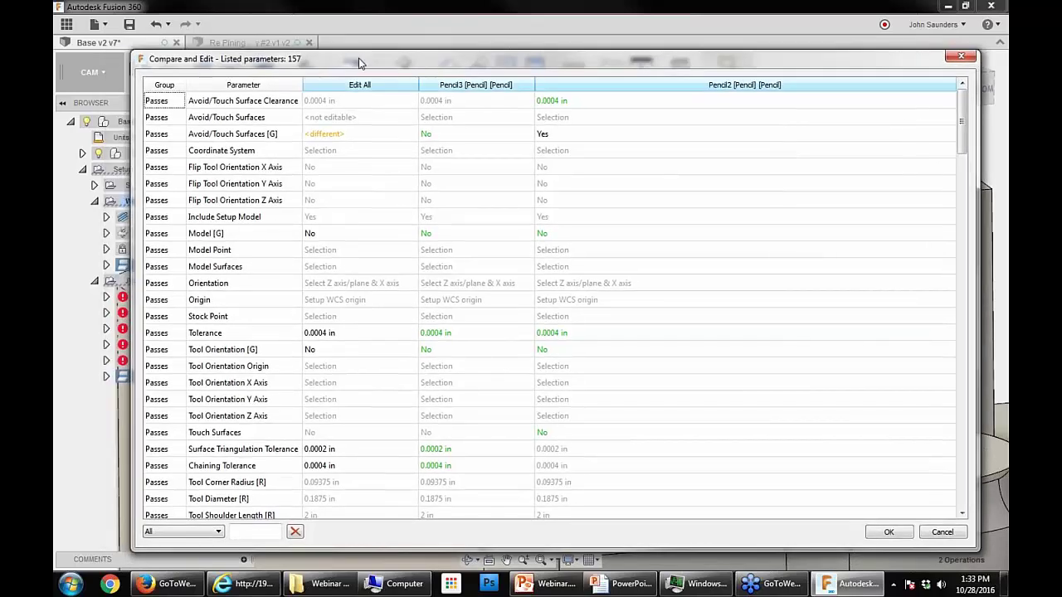
{"action": "left_click_drag", "start_coordinate": [370, 64], "coordinate": [427, 66]}
{"action": "left_click_drag", "start_coordinate": [361, 65], "coordinate": [307, 59]}
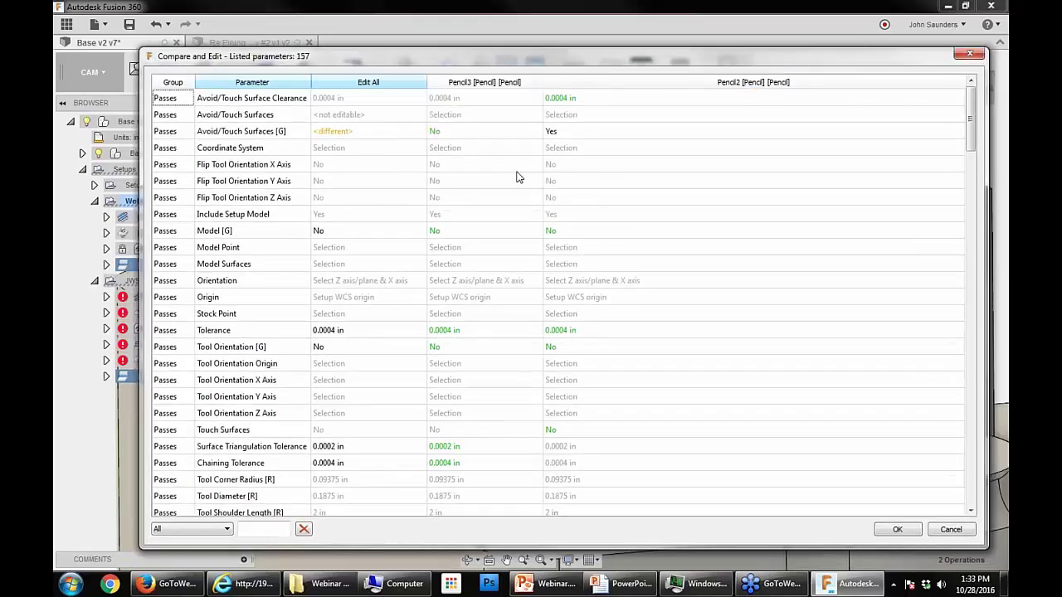
{"action": "scroll", "coordinate": [514, 180], "scroll_direction": "down", "scroll_amount": 7}
{"action": "scroll", "coordinate": [503, 208], "scroll_direction": "up", "scroll_amount": 7}
{"action": "left_click", "coordinate": [261, 529]}
{"action": "type", "text": "height"}
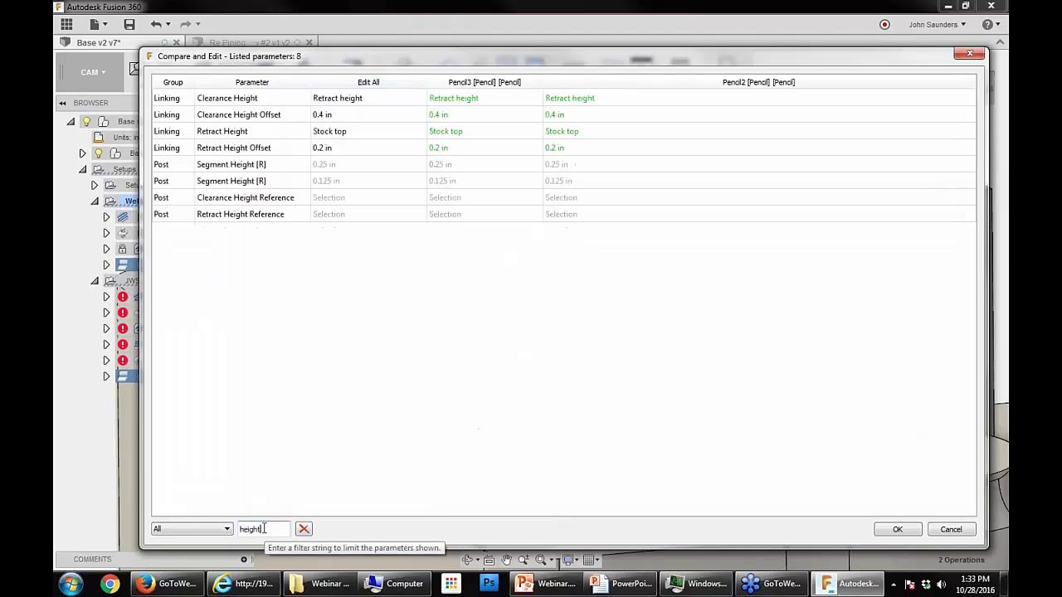
{"action": "key", "text": "ctrl+a"}
{"action": "key", "text": "BackSpace"}
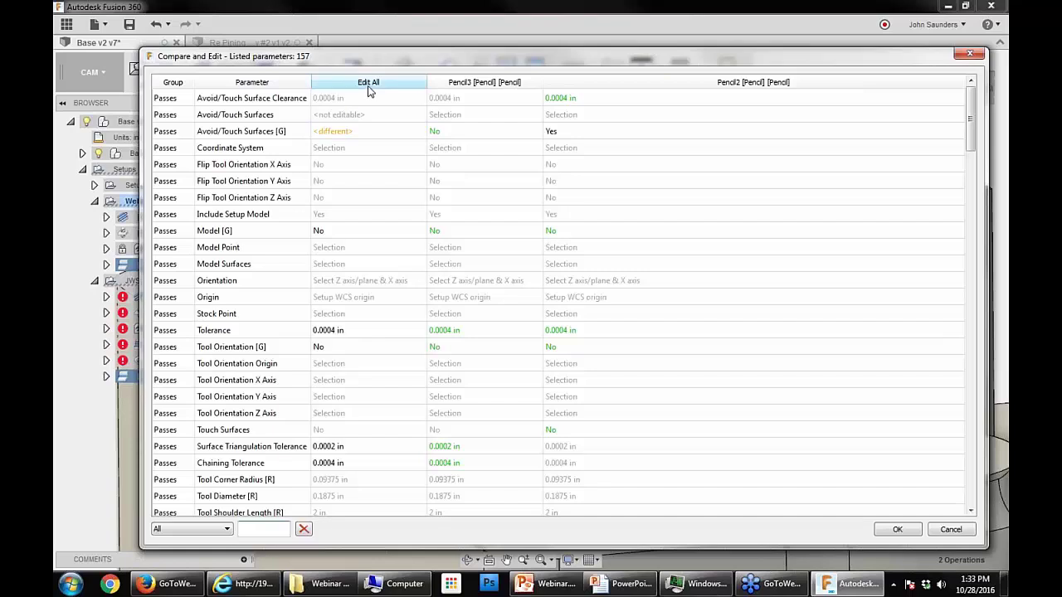
Step: List only the parameters that differ between Pencil3 and Pencil2, and close the comparison without changes
{"action": "left_click", "coordinate": [224, 530]}
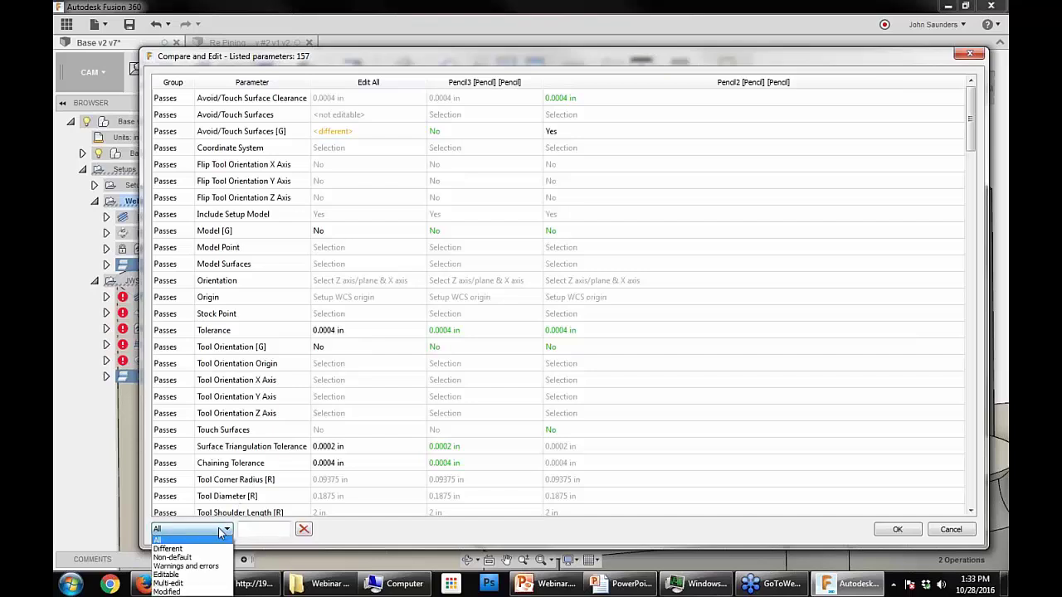
{"action": "left_click", "coordinate": [174, 549]}
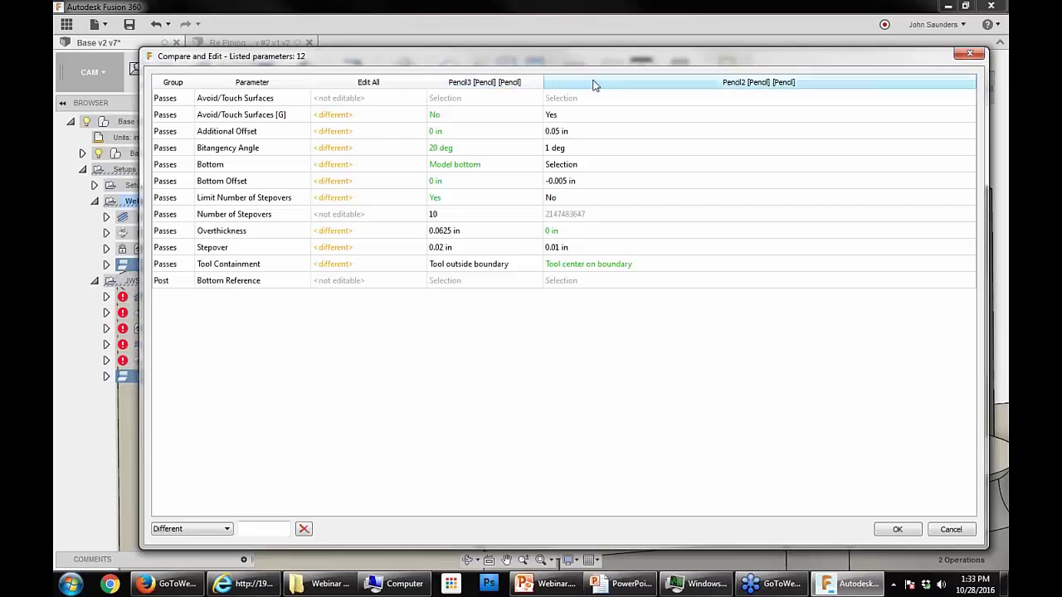
{"action": "mouse_move", "coordinate": [526, 57]}
{"action": "left_mouse_down"}
{"action": "mouse_move", "coordinate": [654, 67]}
{"action": "mouse_move", "coordinate": [546, 56]}
{"action": "left_mouse_up"}
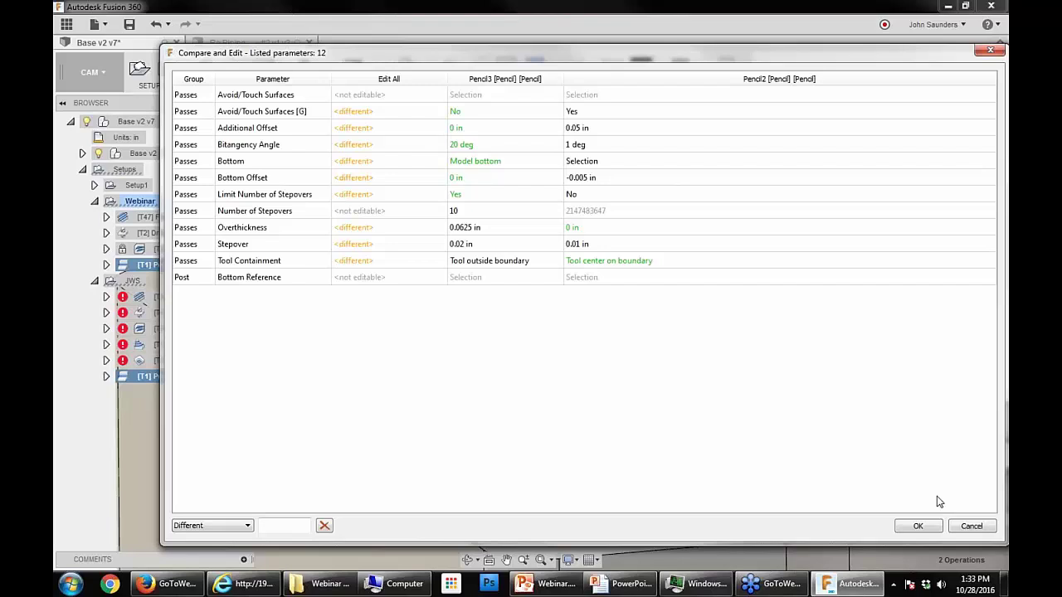
{"action": "left_click", "coordinate": [918, 525]}
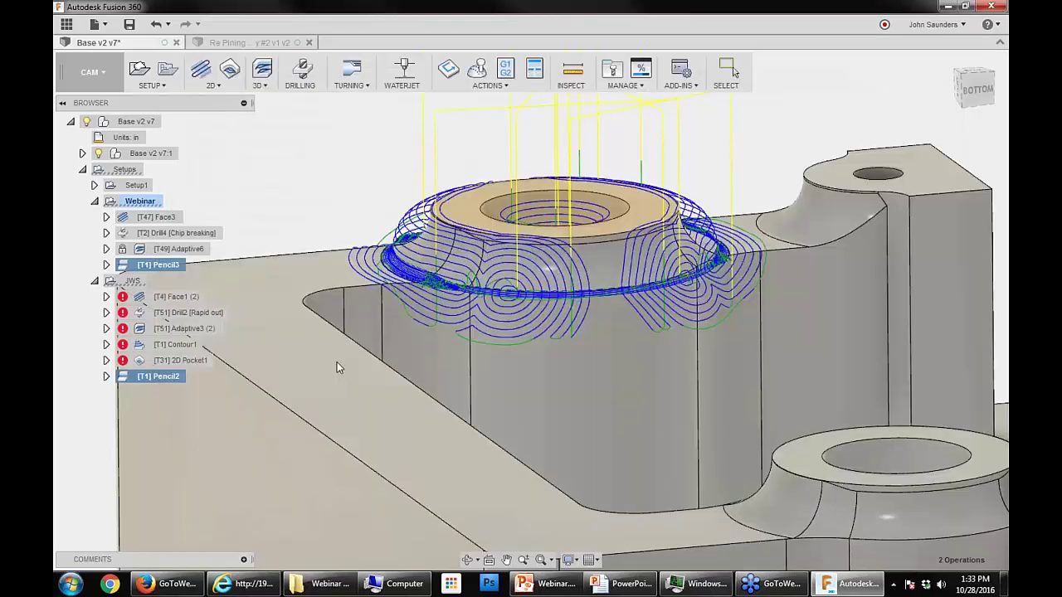
Step: Rename the Pencil3 operation to PencilWeb and the Pencil2 operation to PencilGood
{"action": "left_click", "coordinate": [176, 249]}
{"action": "left_click", "coordinate": [166, 265]}
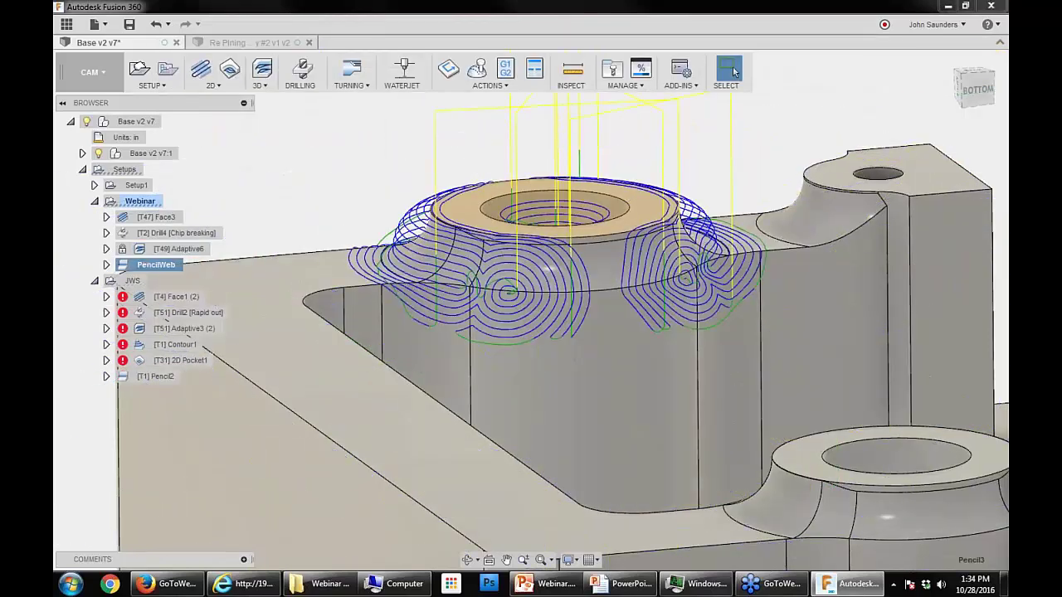
{"action": "double_click", "coordinate": [156, 376]}
{"action": "type", "text": "Pe"}
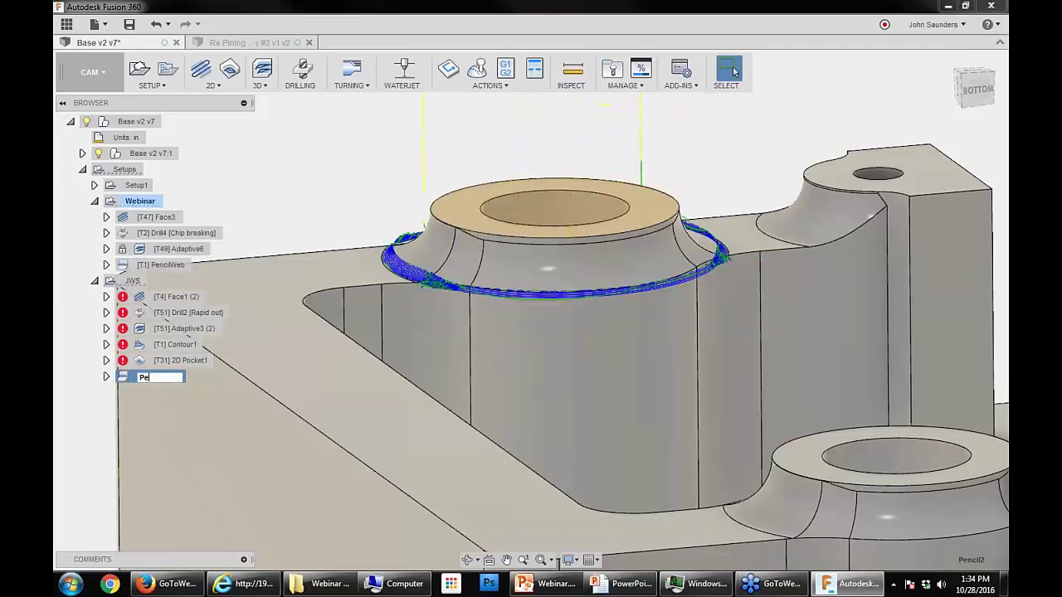
{"action": "type", "text": "ncilGood"}
{"action": "key", "text": "Return"}
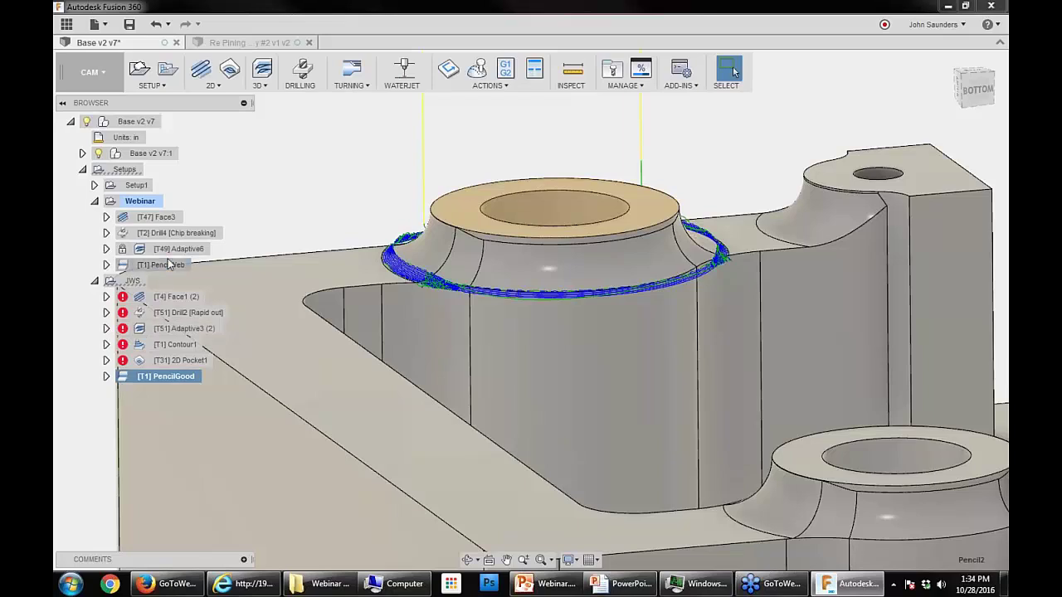
Step: Compare PencilGood and PencilWeb in Compare and Edit, showing only the differing parameters
{"action": "left_click", "coordinate": [168, 264], "text": "ctrl"}
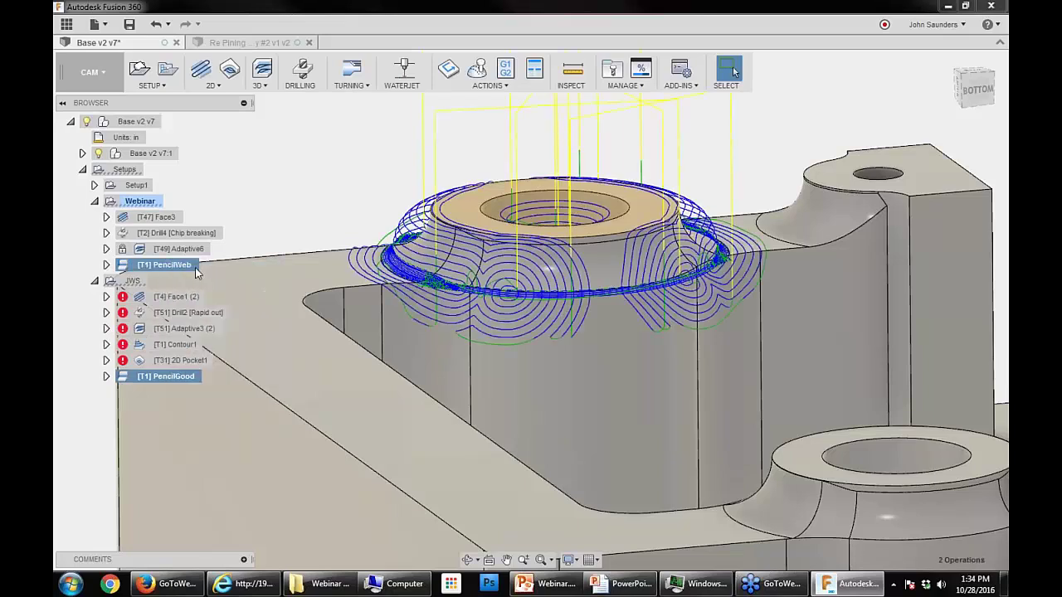
{"action": "left_click", "coordinate": [158, 530]}
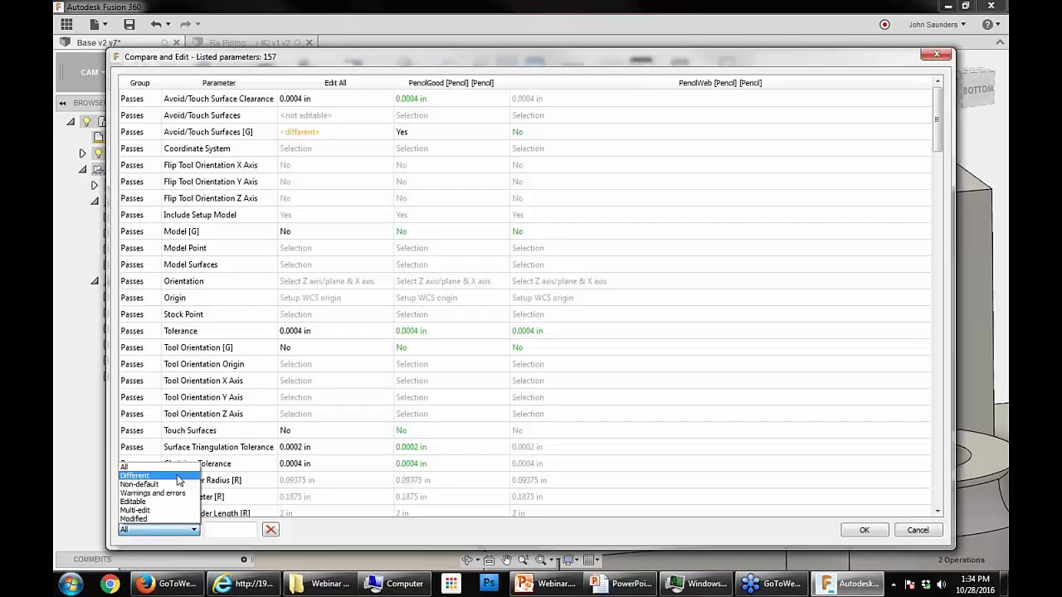
{"action": "left_click", "coordinate": [135, 475]}
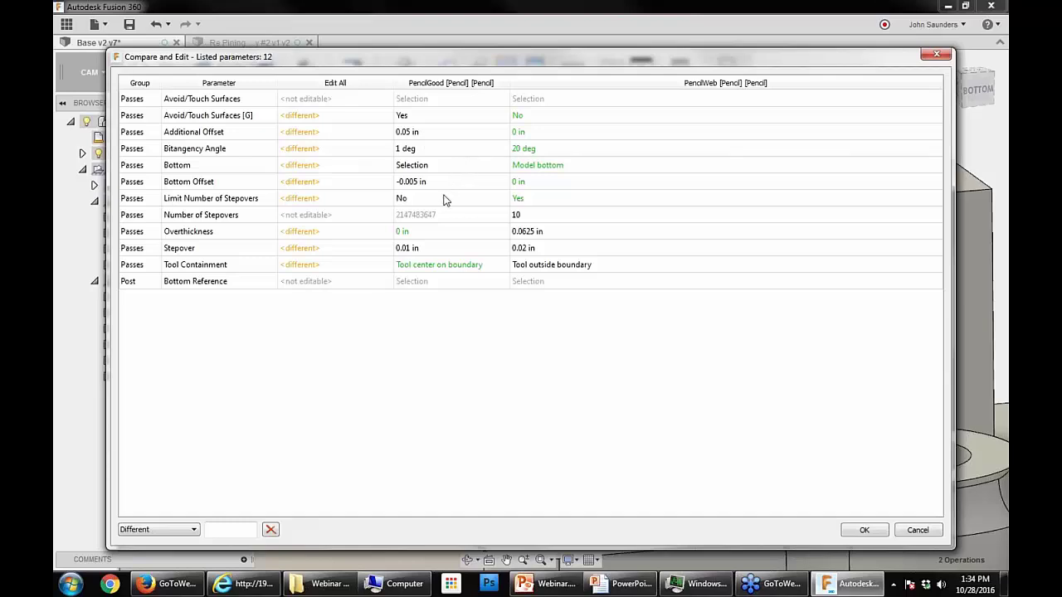
Step: Set the Avoid/Touch Surfaces parameter of the PencilWeb operation to Yes in the parameter comparison
{"action": "left_click", "coordinate": [467, 266]}
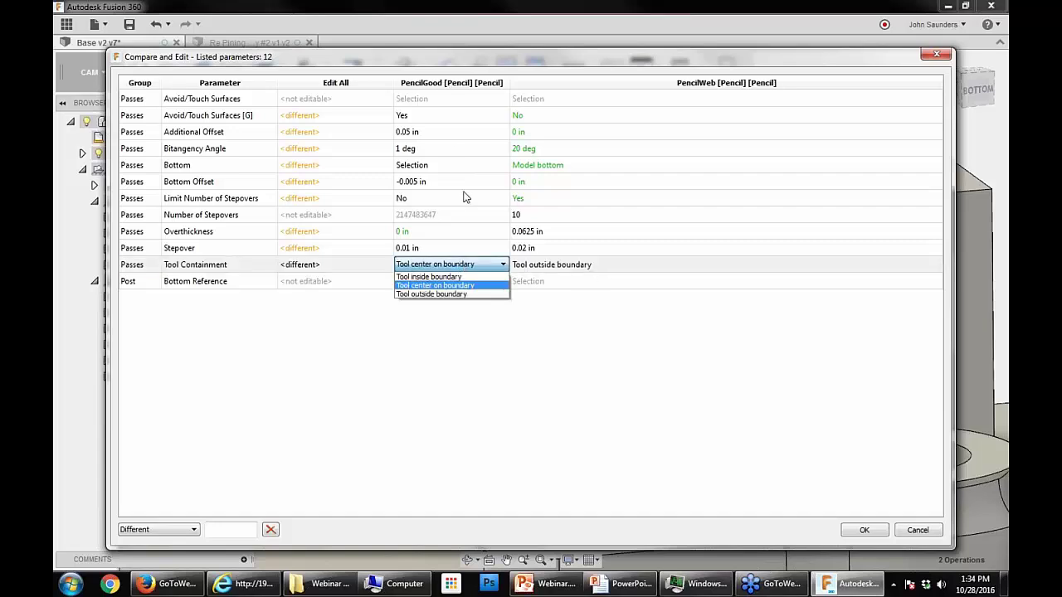
{"action": "left_click", "coordinate": [454, 119]}
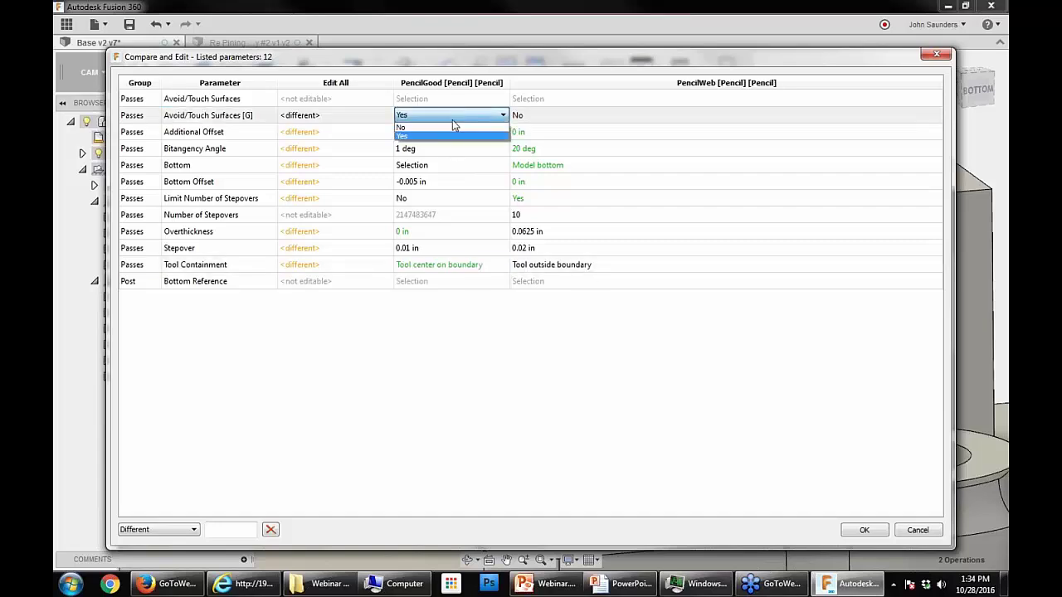
{"action": "left_click", "coordinate": [546, 117]}
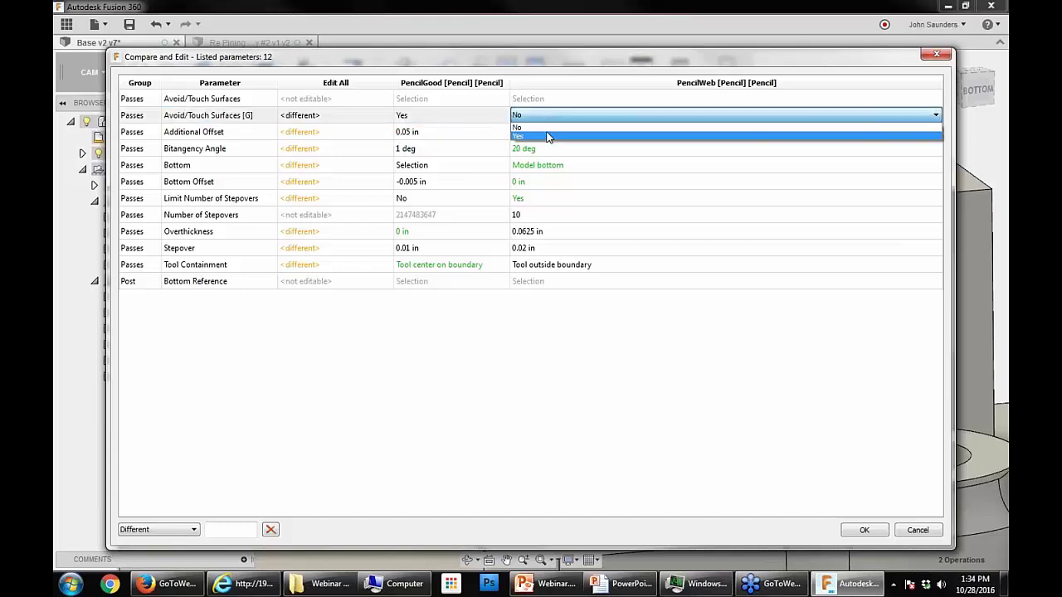
{"action": "left_click", "coordinate": [551, 135]}
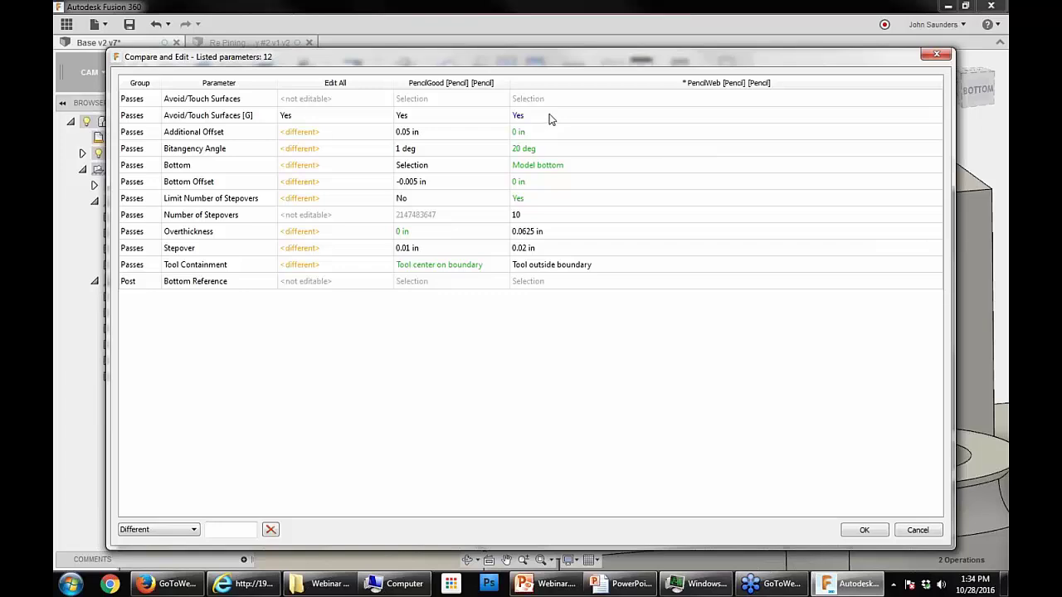
{"action": "left_click", "coordinate": [543, 117]}
{"action": "left_click", "coordinate": [550, 116]}
{"action": "left_click", "coordinate": [546, 136]}
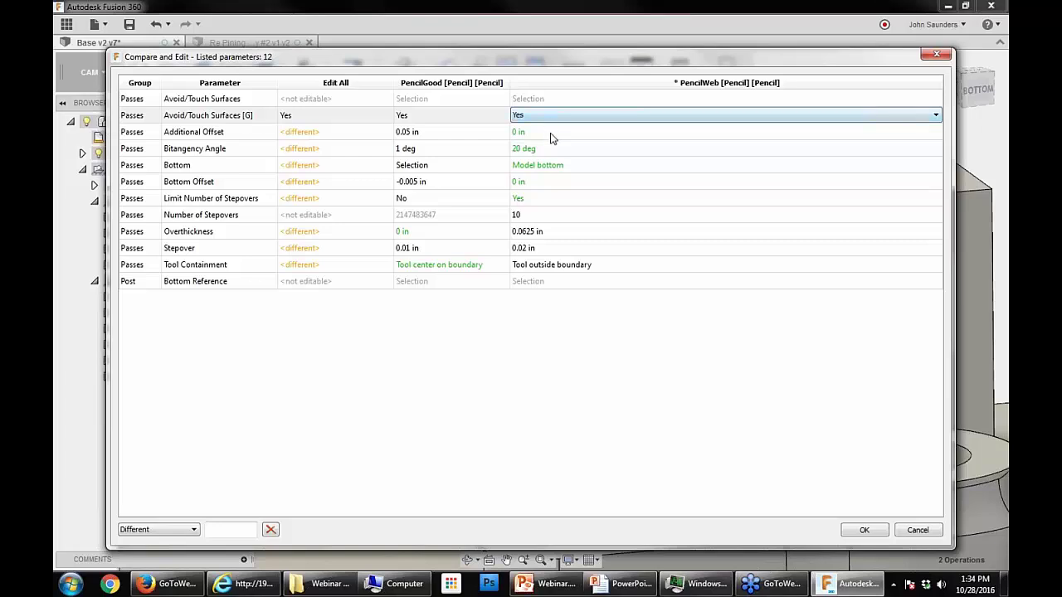
Step: Set PencilWeb's tool containment to Tool center on boundary and its additional offset to .05 in, and update the operation with the changes
{"action": "left_click", "coordinate": [540, 265]}
{"action": "left_click", "coordinate": [547, 285]}
{"action": "left_click", "coordinate": [548, 249]}
{"action": "left_click", "coordinate": [547, 249]}
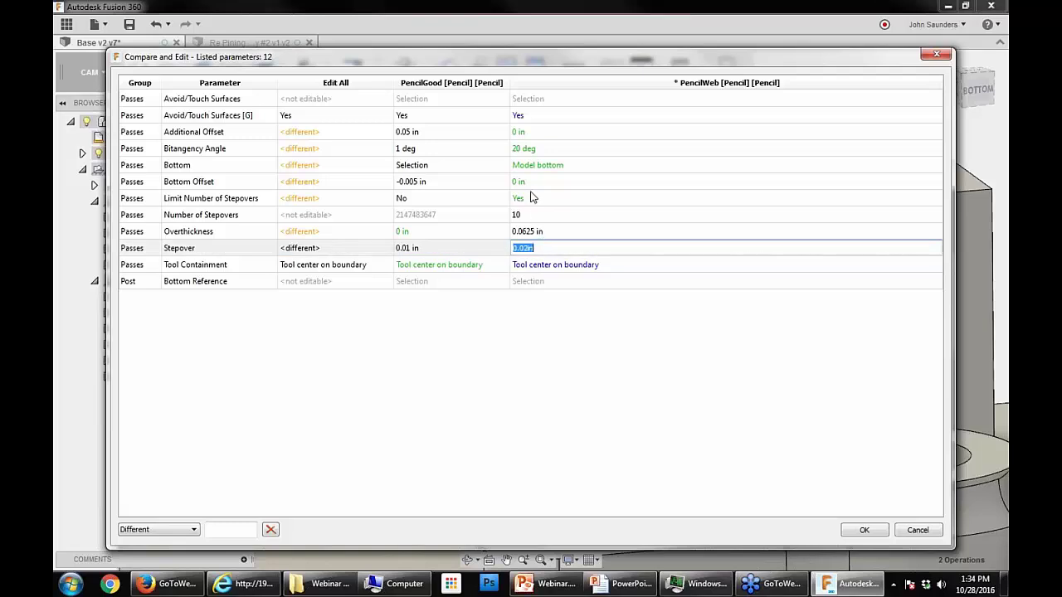
{"action": "double_click", "coordinate": [527, 132]}
{"action": "type", "text": ".05"}
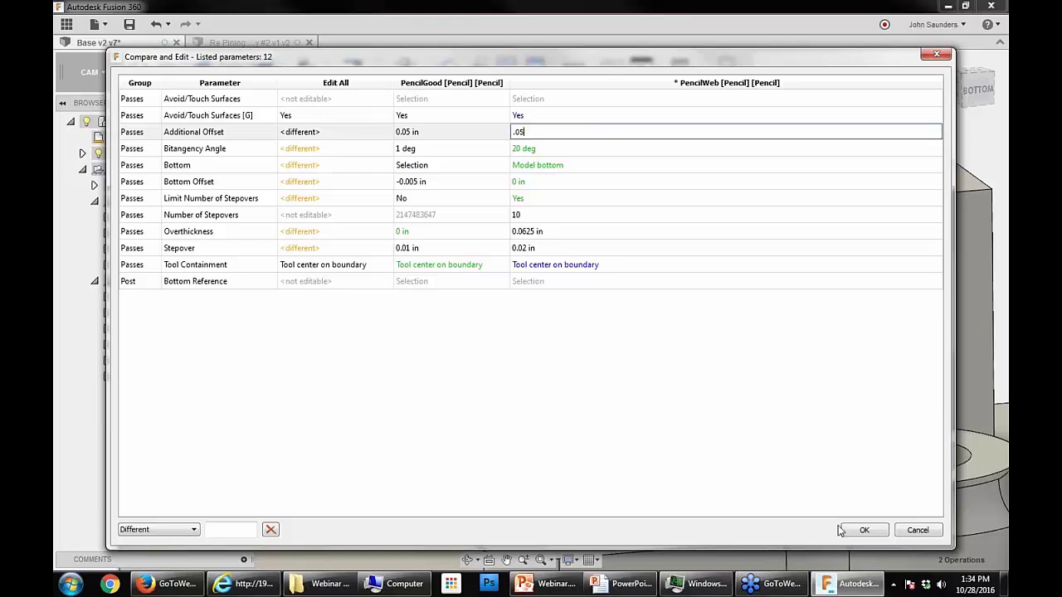
{"action": "left_click", "coordinate": [869, 536]}
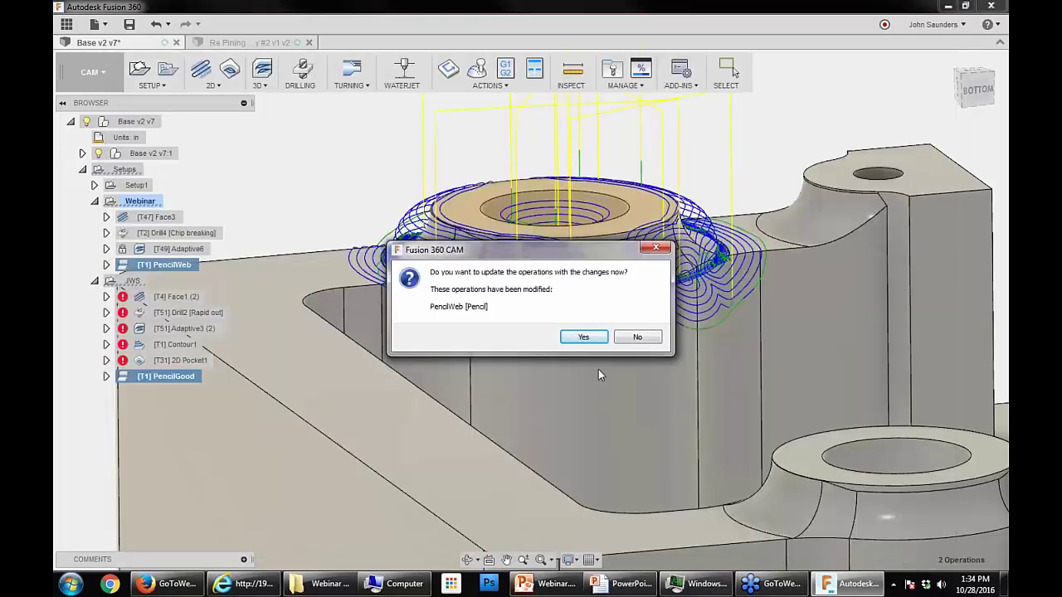
{"action": "left_click", "coordinate": [585, 336]}
Step: Edit the PencilWeb operation's geometry and pick the fillet faces around the boss as avoid/touch surfaces
{"action": "right_click", "coordinate": [183, 264]}
{"action": "left_click", "coordinate": [249, 270]}
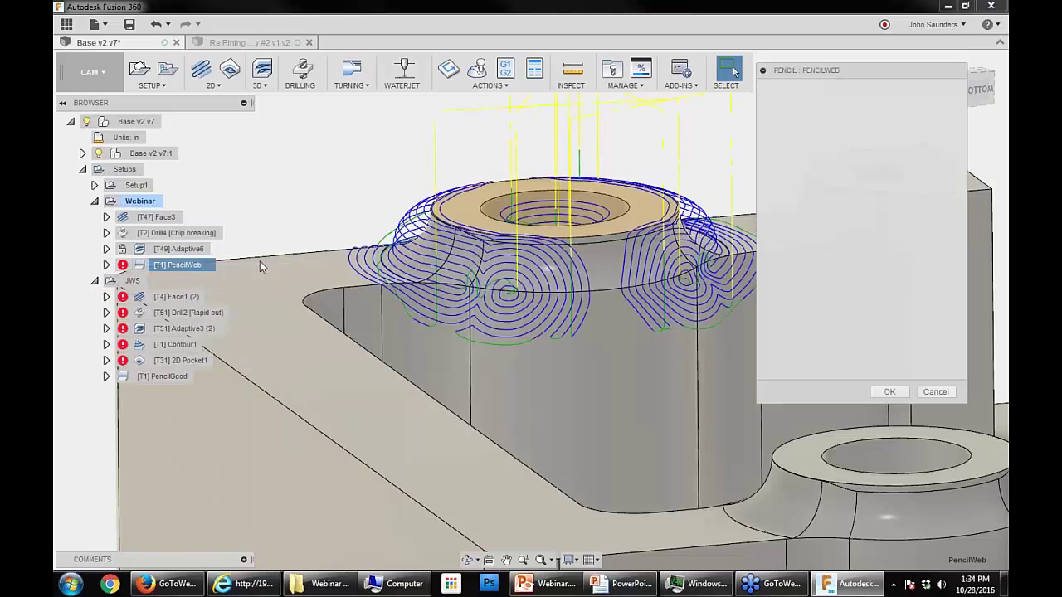
{"action": "left_click", "coordinate": [783, 89]}
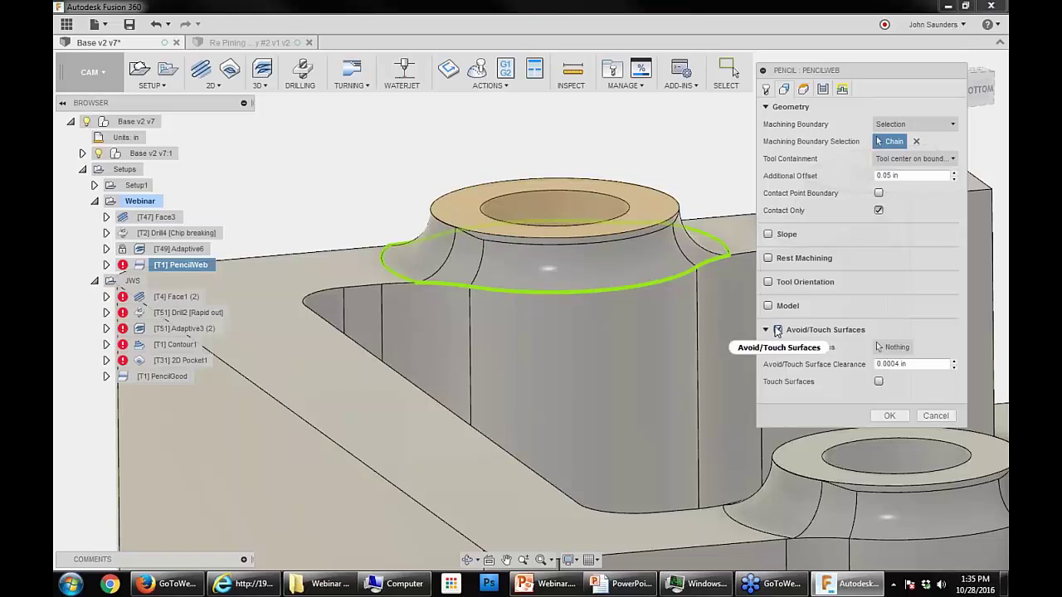
{"action": "mouse_move", "coordinate": [778, 331]}
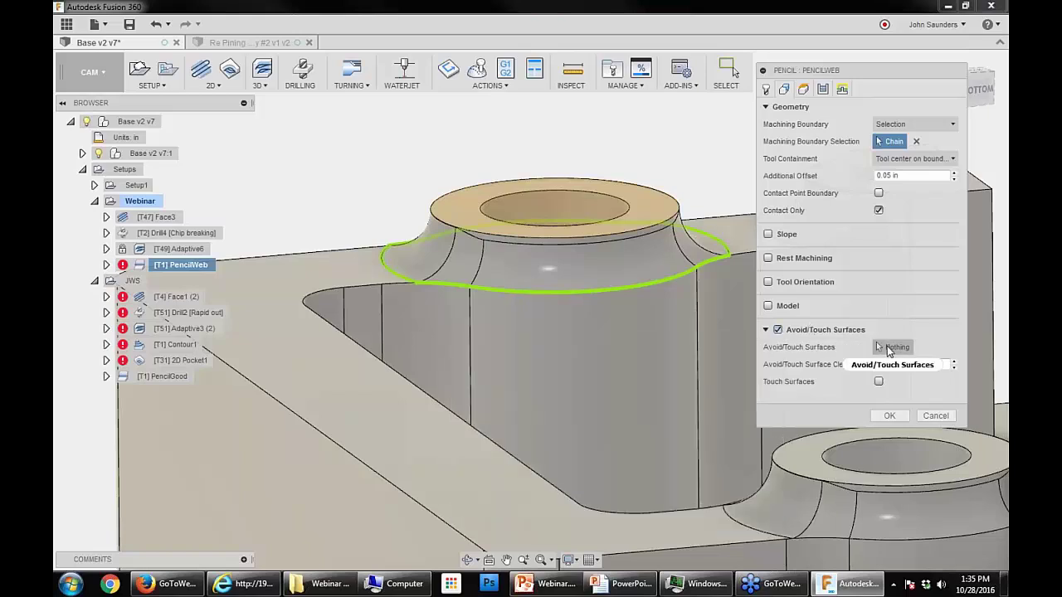
{"action": "left_click", "coordinate": [877, 343]}
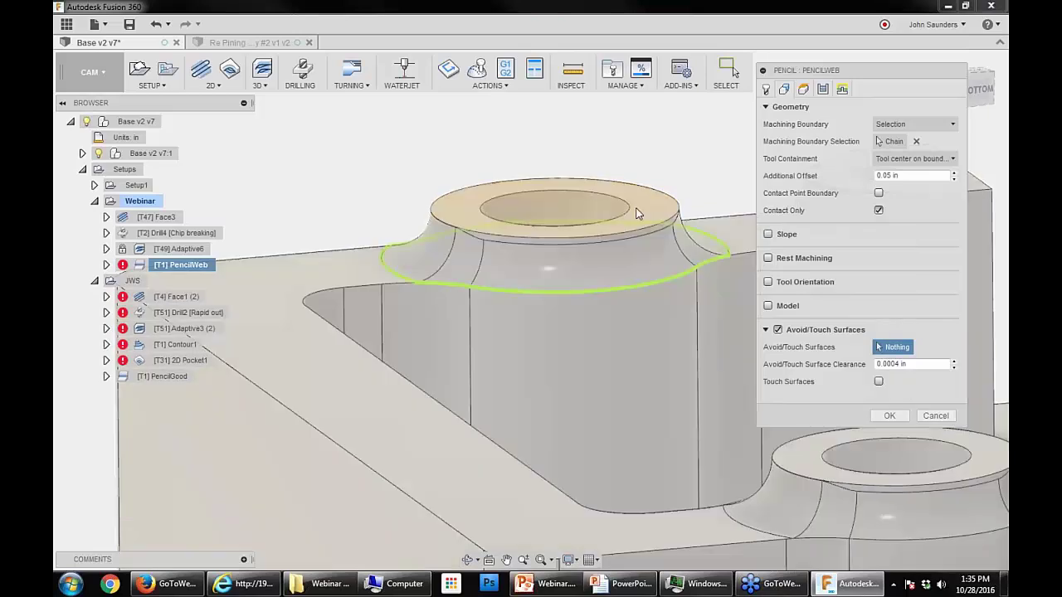
{"action": "left_click", "coordinate": [440, 260]}
{"action": "left_click", "coordinate": [438, 258]}
{"action": "left_click", "coordinate": [517, 270]}
Step: Add the thin rim face of the boss to the avoid/touch surfaces, enable Touch Surfaces, and apply the operation
{"action": "mouse_move", "coordinate": [677, 145]}
{"action": "middle_mouse_down", "text": "shift"}
{"action": "mouse_move", "coordinate": [656, 156]}
{"action": "mouse_move", "coordinate": [657, 187]}
{"action": "mouse_move", "coordinate": [702, 187]}
{"action": "mouse_move", "coordinate": [605, 107]}
{"action": "middle_mouse_up", "text": "shift"}
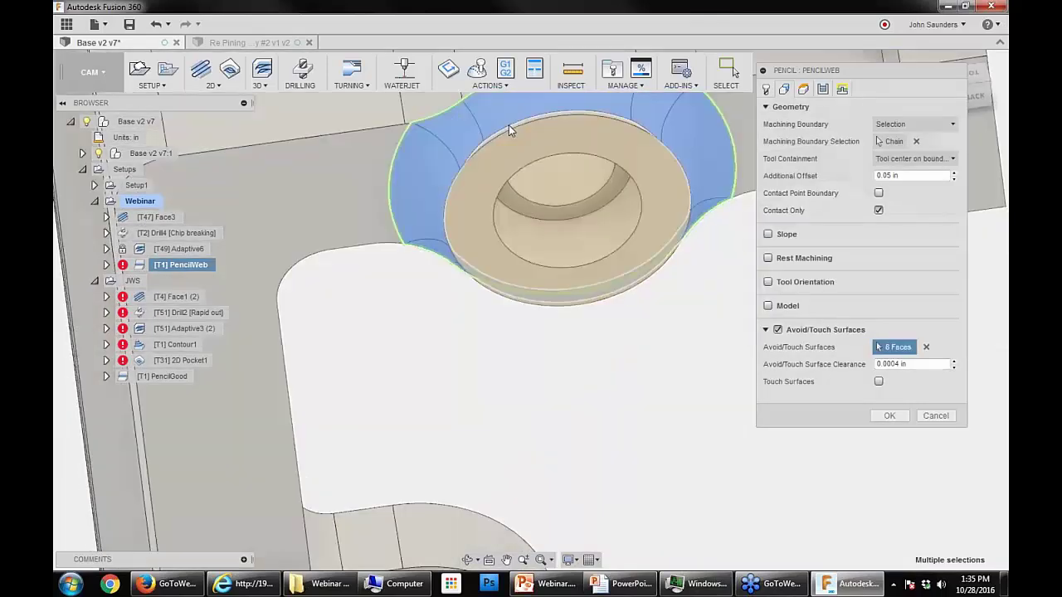
{"action": "scroll", "coordinate": [506, 116], "scroll_direction": "up", "scroll_amount": 3}
{"action": "scroll", "coordinate": [540, 253], "scroll_direction": "down", "scroll_amount": 3}
{"action": "left_click", "coordinate": [539, 253]}
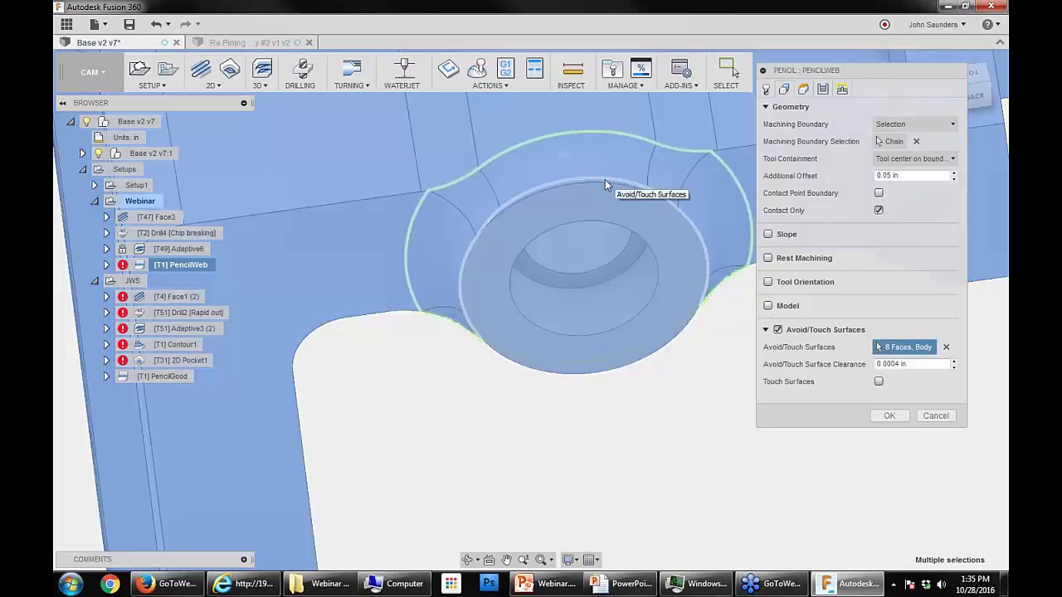
{"action": "left_click", "coordinate": [605, 179]}
{"action": "scroll", "coordinate": [605, 180], "scroll_direction": "up", "scroll_amount": 1}
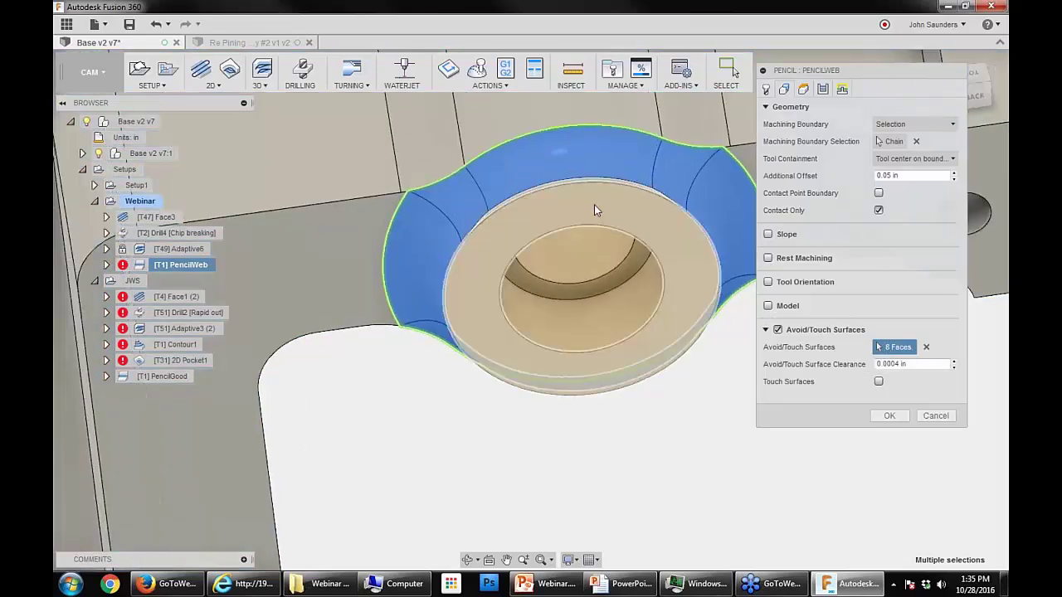
{"action": "scroll", "coordinate": [594, 204], "scroll_direction": "up", "scroll_amount": 3}
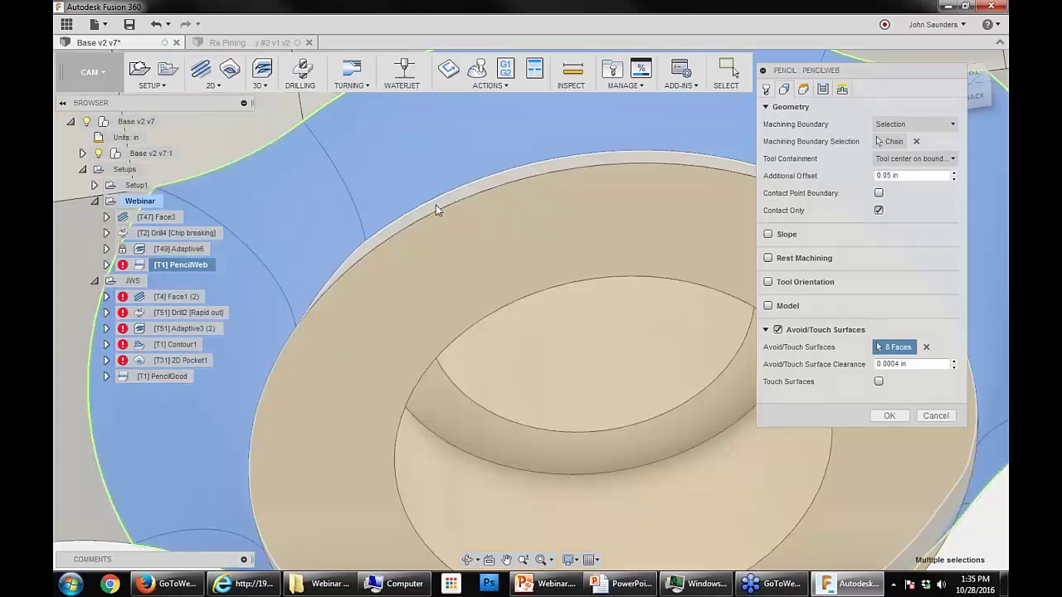
{"action": "left_click", "coordinate": [436, 204]}
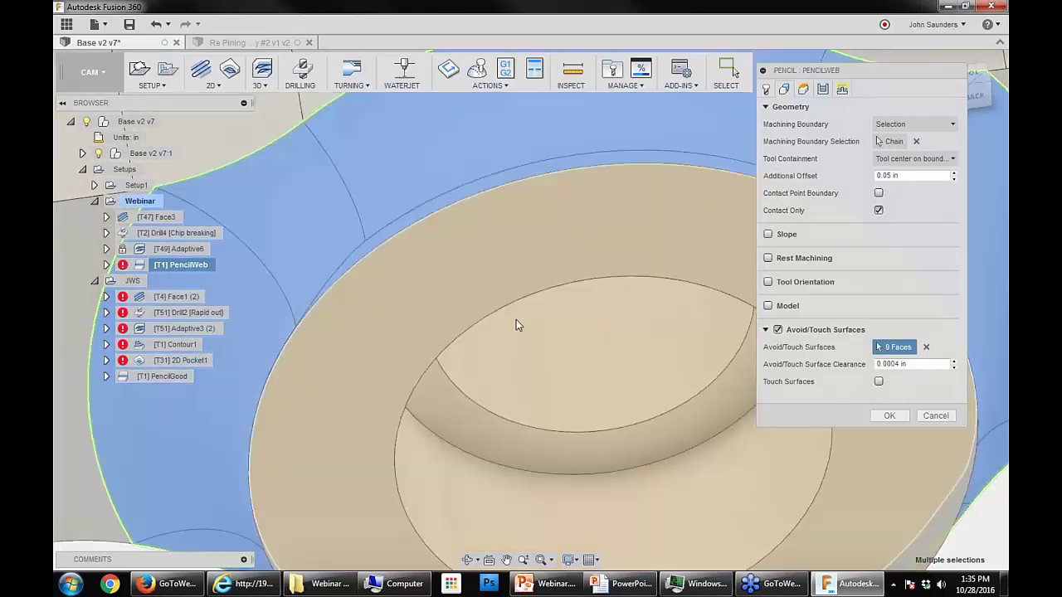
{"action": "scroll", "coordinate": [516, 320], "scroll_direction": "down", "scroll_amount": 5}
{"action": "middle_click_drag", "start_coordinate": [516, 320], "coordinate": [659, 215], "text": "shift"}
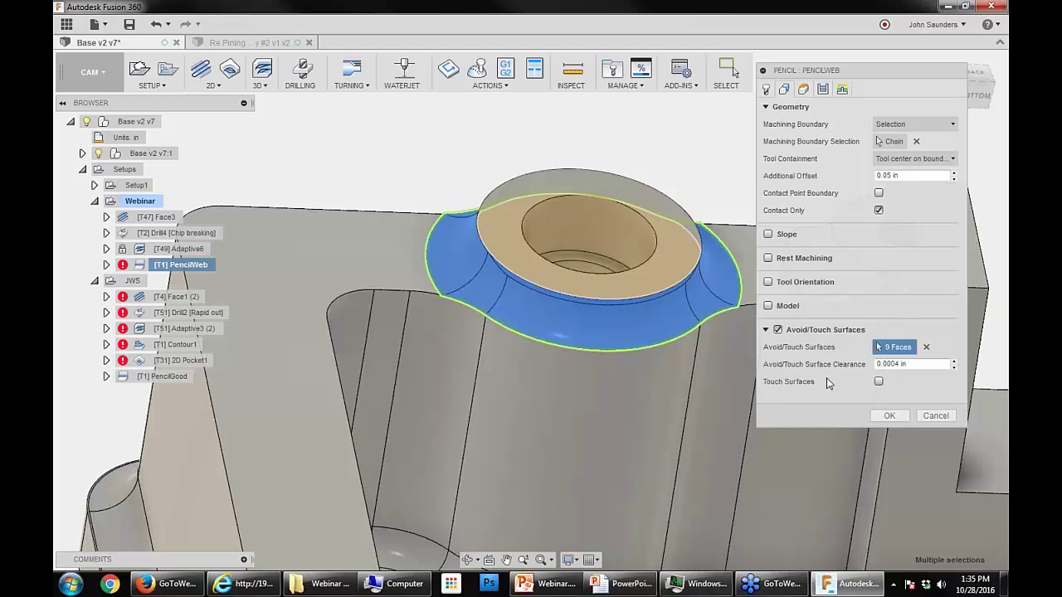
{"action": "left_click", "coordinate": [888, 415]}
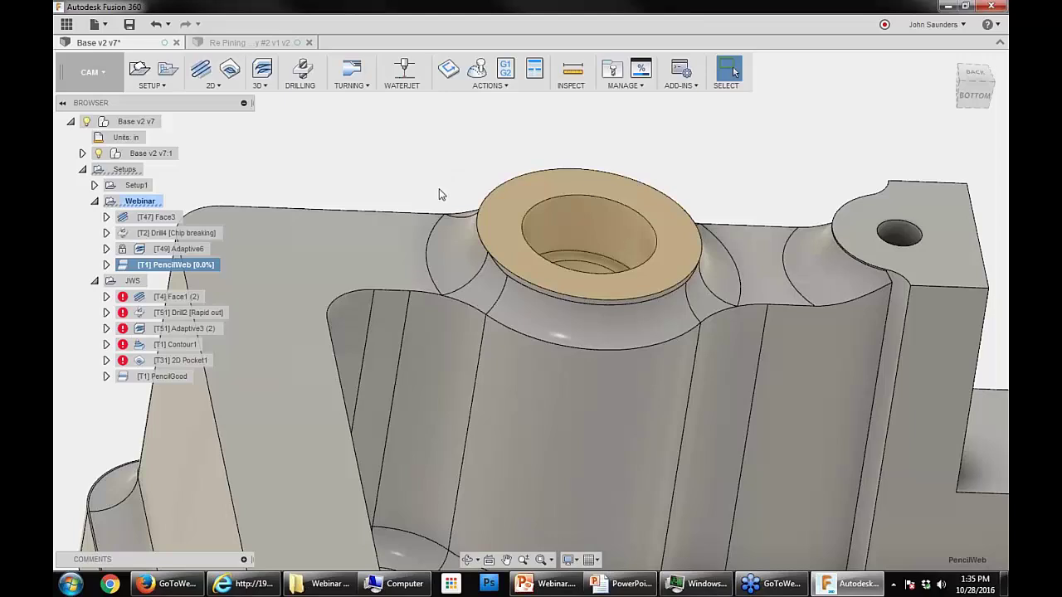
Step: Examine the regenerated PencilWeb toolpath around the boss from several angles
{"action": "middle_click_drag", "start_coordinate": [467, 188], "coordinate": [523, 166], "text": "shift"}
{"action": "mouse_move", "coordinate": [604, 257]}
{"action": "middle_mouse_down", "text": "shift"}
{"action": "mouse_move", "coordinate": [608, 303]}
{"action": "mouse_move", "coordinate": [668, 280]}
{"action": "mouse_move", "coordinate": [602, 283]}
{"action": "mouse_move", "coordinate": [604, 300]}
{"action": "mouse_move", "coordinate": [500, 289]}
{"action": "mouse_move", "coordinate": [481, 320]}
{"action": "mouse_move", "coordinate": [477, 356]}
{"action": "middle_mouse_up", "text": "shift"}
{"action": "scroll", "coordinate": [604, 300], "scroll_direction": "up", "scroll_amount": 3}
{"action": "scroll", "coordinate": [481, 318], "scroll_direction": "down", "scroll_amount": 2}
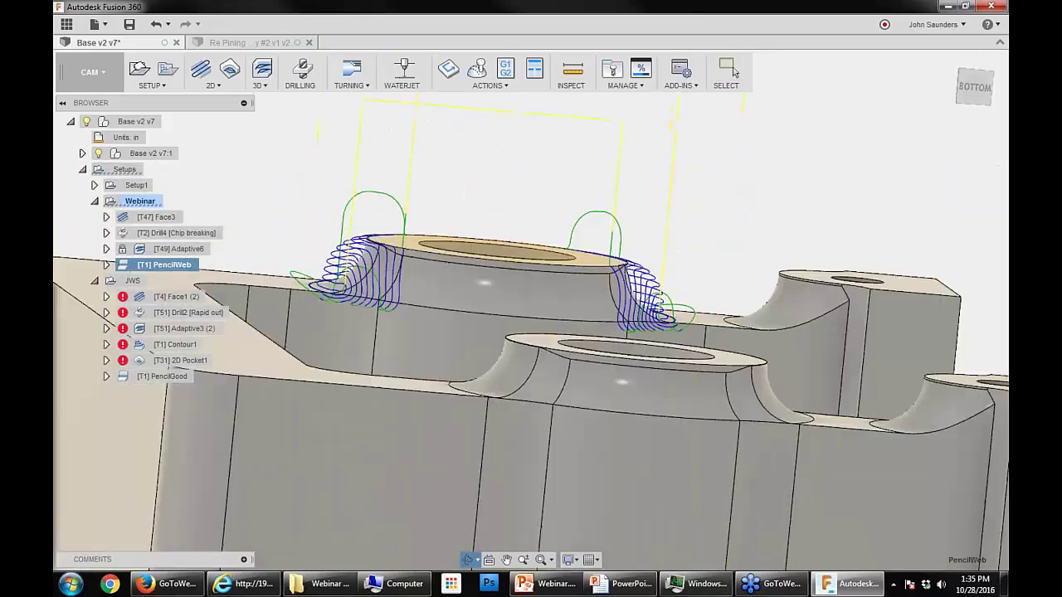
{"action": "right_click", "coordinate": [201, 264]}
{"action": "right_click", "coordinate": [185, 265]}
{"action": "right_click", "coordinate": [168, 265]}
{"action": "left_click", "coordinate": [408, 168]}
{"action": "left_click", "coordinate": [164, 265]}
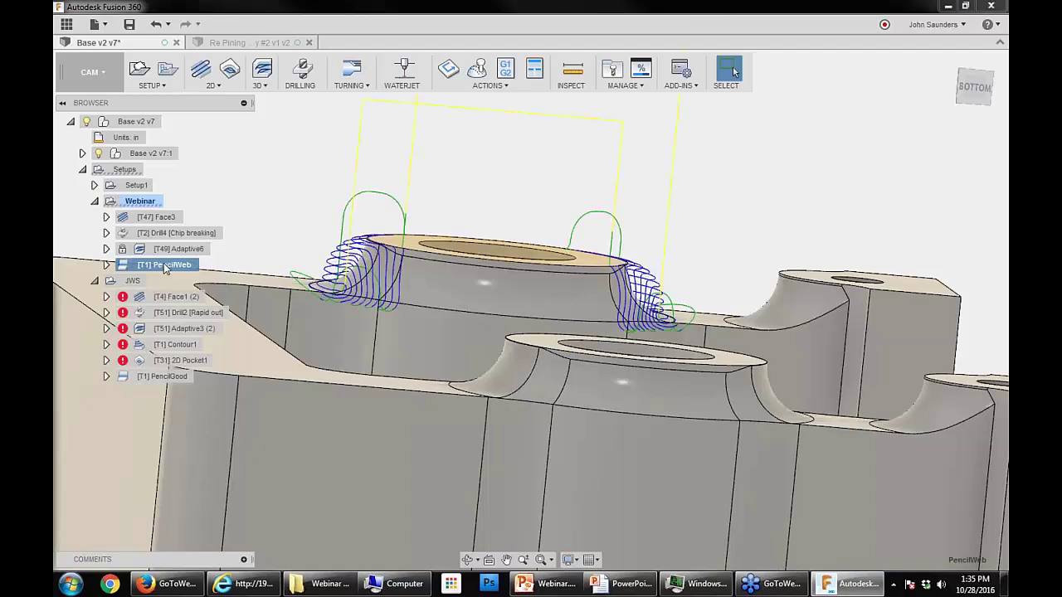
Step: Open PencilWeb for editing and review its geometry, passes and linking settings
{"action": "right_click", "coordinate": [164, 268]}
{"action": "left_click", "coordinate": [174, 271]}
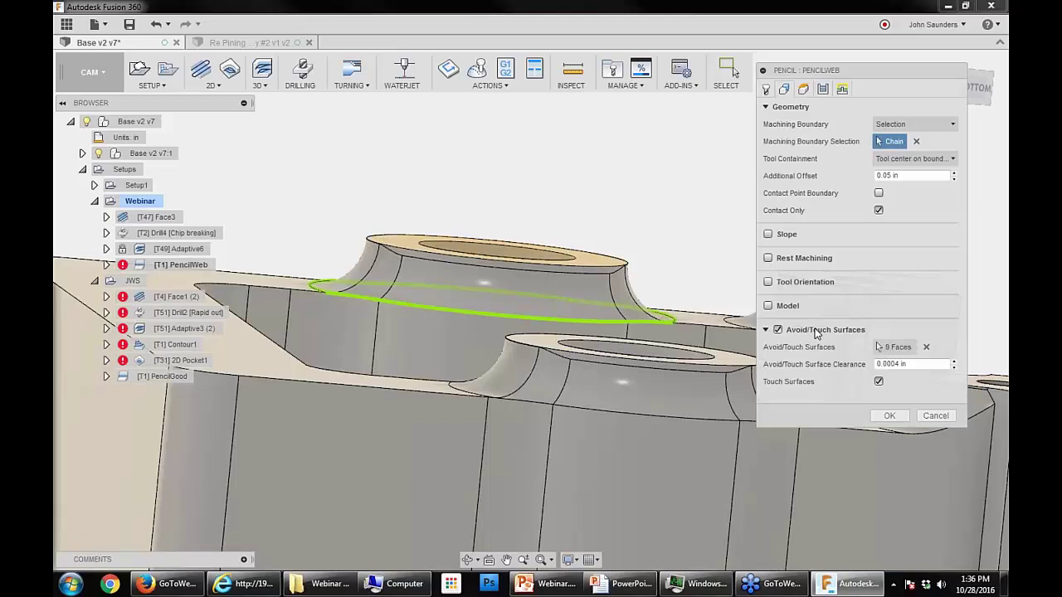
{"action": "left_click", "coordinate": [823, 89]}
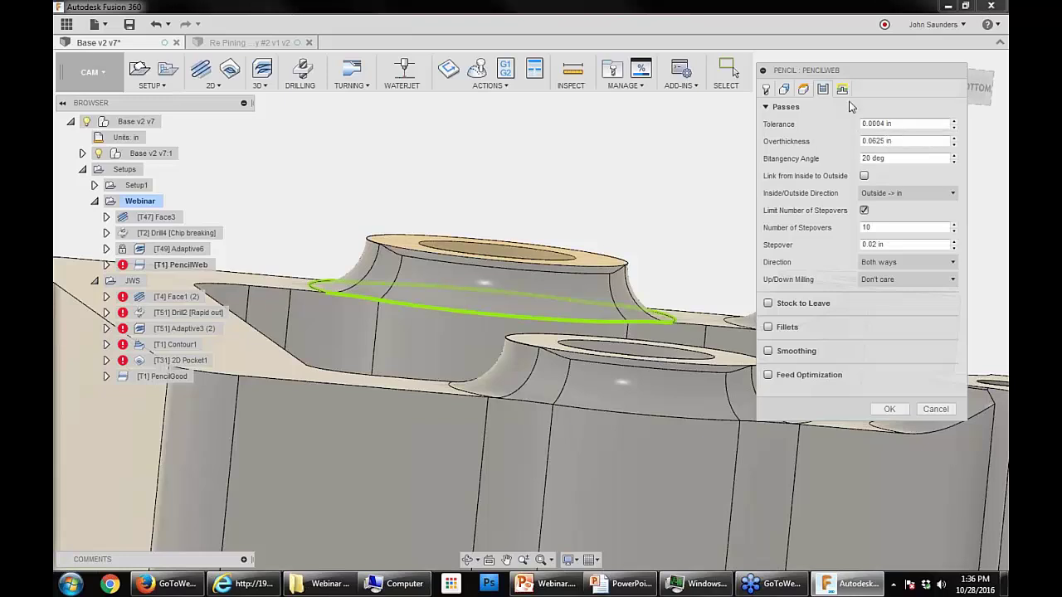
{"action": "left_click", "coordinate": [842, 90]}
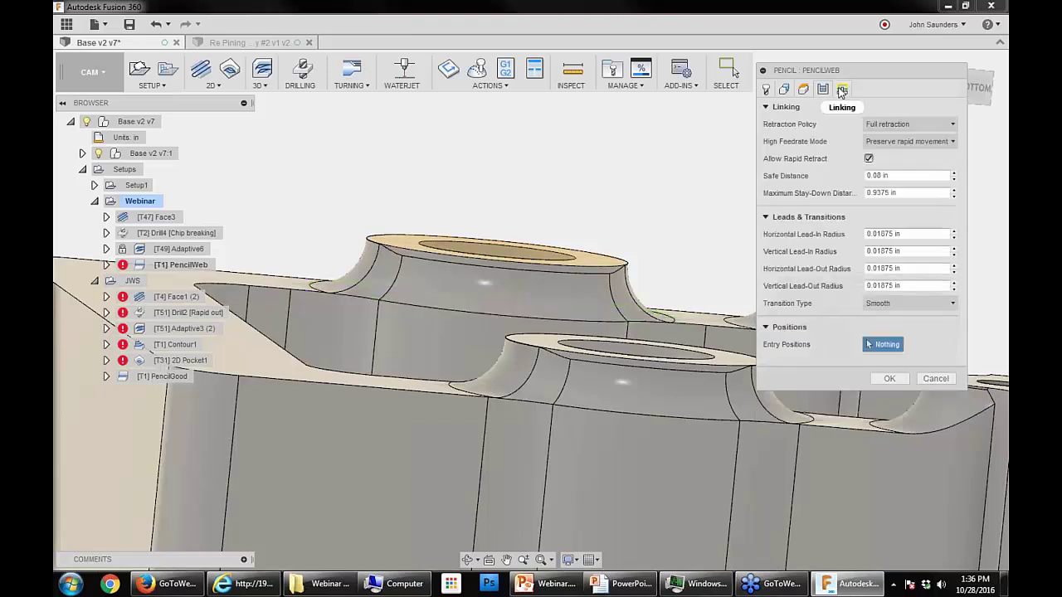
Step: View the expression behind the horizontal lead-in radius, recheck the avoid/touch geometry settings, and cancel the PencilWeb edit
{"action": "right_click", "coordinate": [908, 238]}
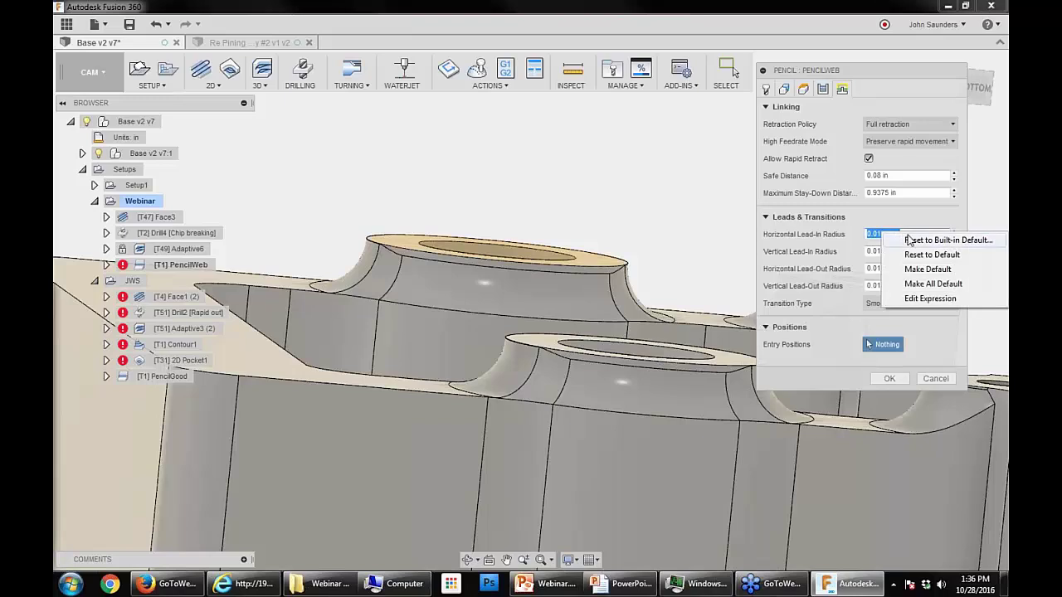
{"action": "left_click", "coordinate": [923, 297]}
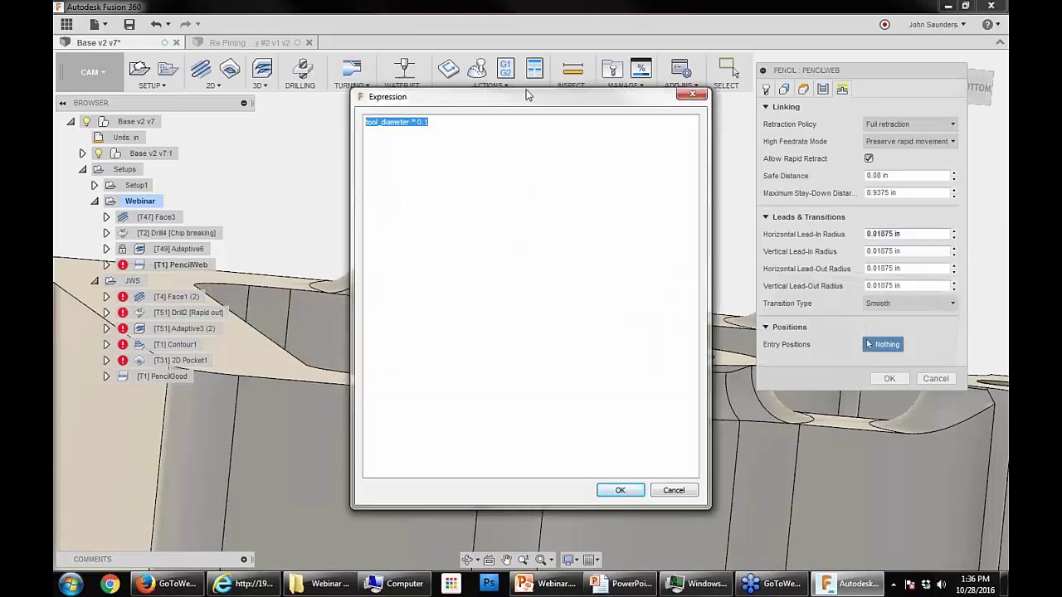
{"action": "left_click", "coordinate": [691, 97]}
{"action": "right_click", "coordinate": [882, 286]}
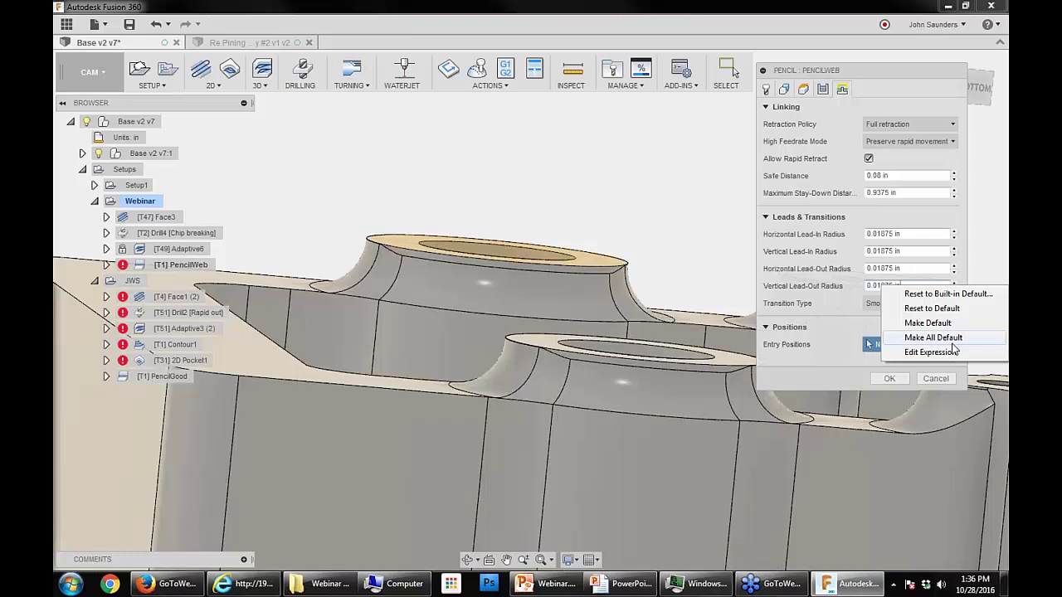
{"action": "left_click", "coordinate": [784, 89]}
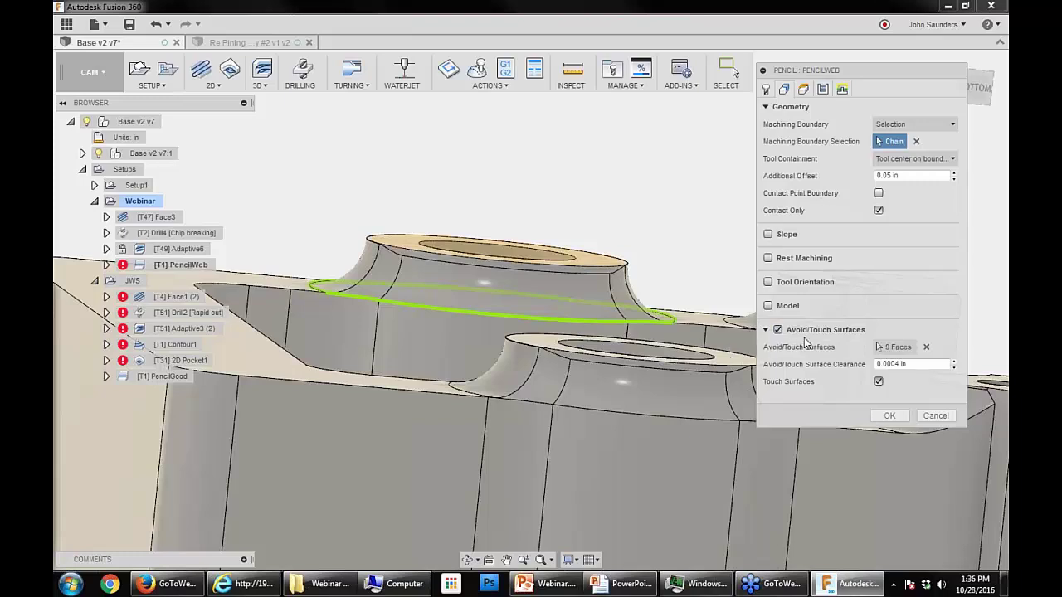
{"action": "left_click", "coordinate": [936, 416]}
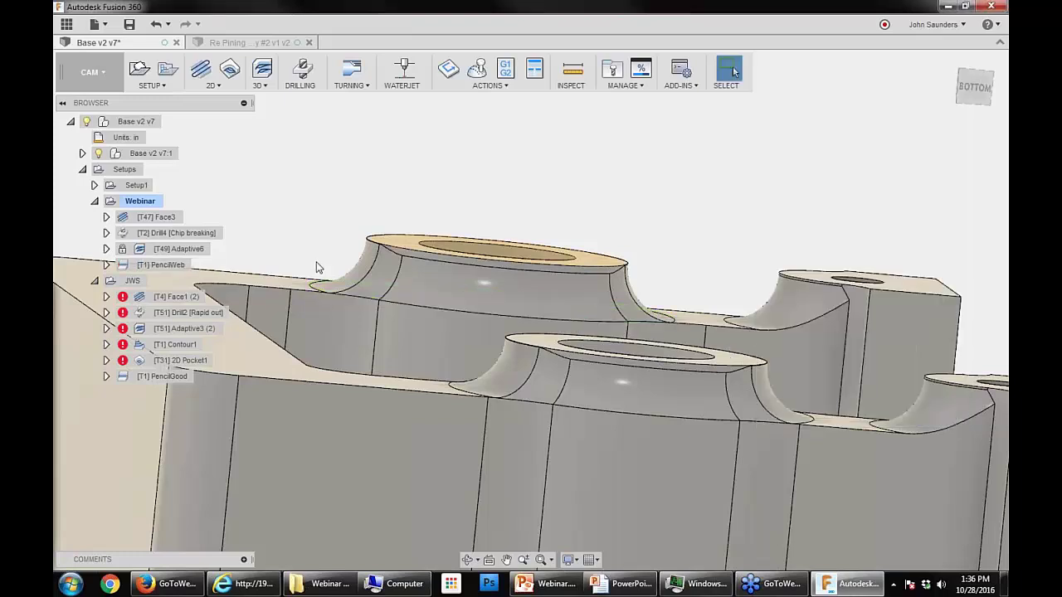
Step: Review the Avoid/Touch Surfaces parameter's options in PencilWeb's full parameter list and cancel without applying changes
{"action": "right_click", "coordinate": [158, 267]}
{"action": "left_click", "coordinate": [183, 288]}
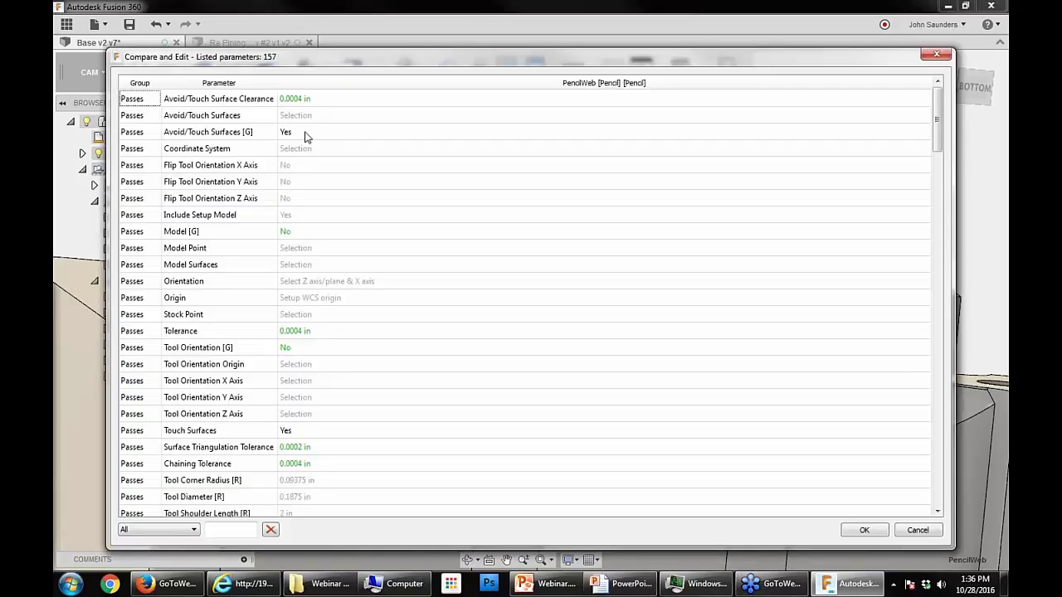
{"action": "left_click", "coordinate": [305, 135]}
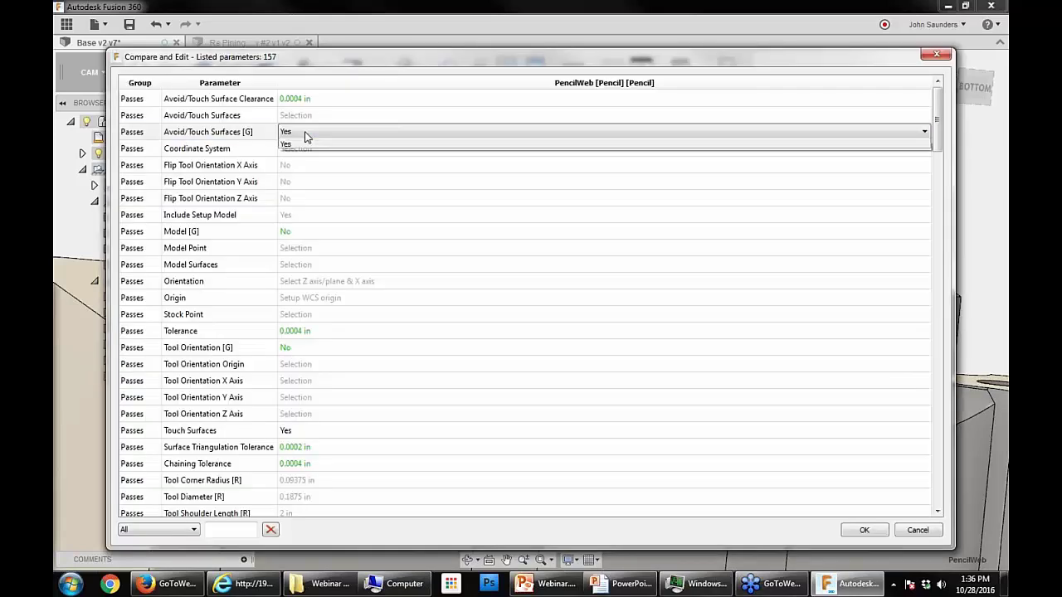
{"action": "left_click", "coordinate": [295, 145]}
{"action": "left_click", "coordinate": [243, 135]}
{"action": "right_click", "coordinate": [281, 137]}
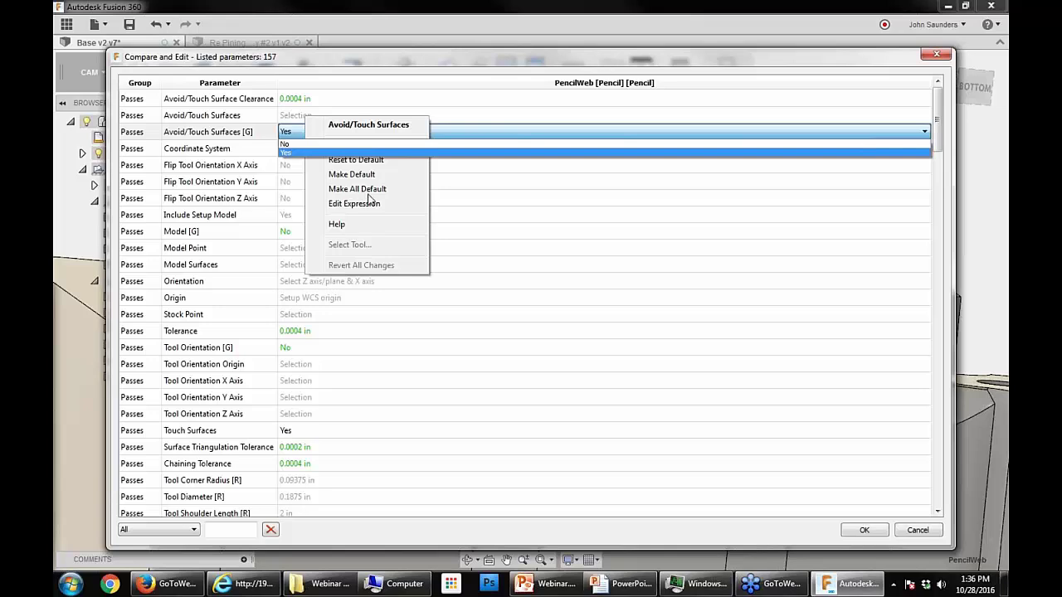
{"action": "left_click", "coordinate": [919, 536]}
{"action": "left_click", "coordinate": [918, 533]}
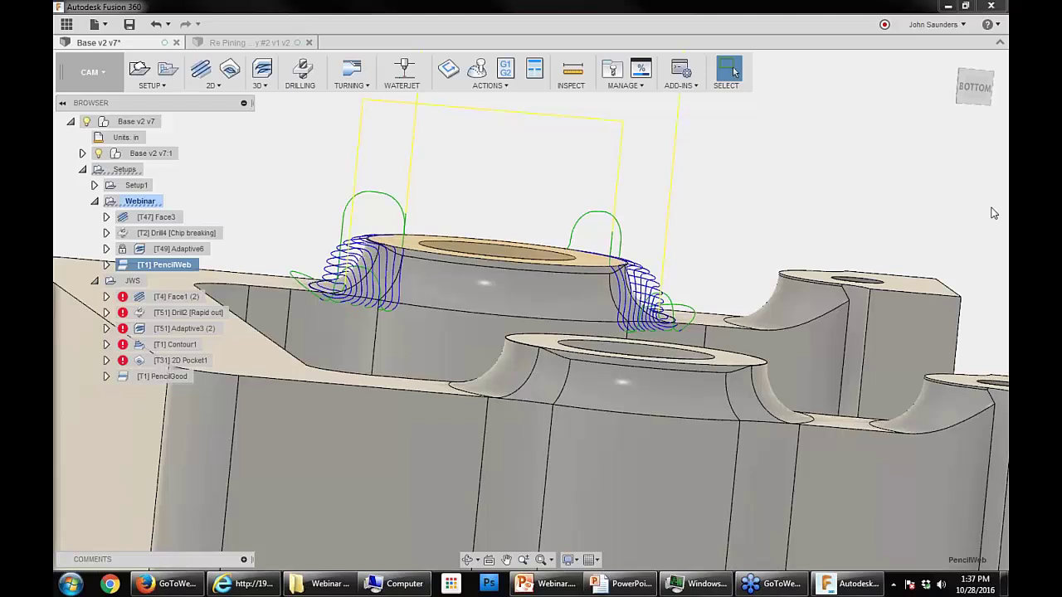
Step: Display the PencilWeb toolpath and examine it around the boss from a higher angle
{"action": "left_click", "coordinate": [233, 252]}
{"action": "left_click", "coordinate": [164, 264]}
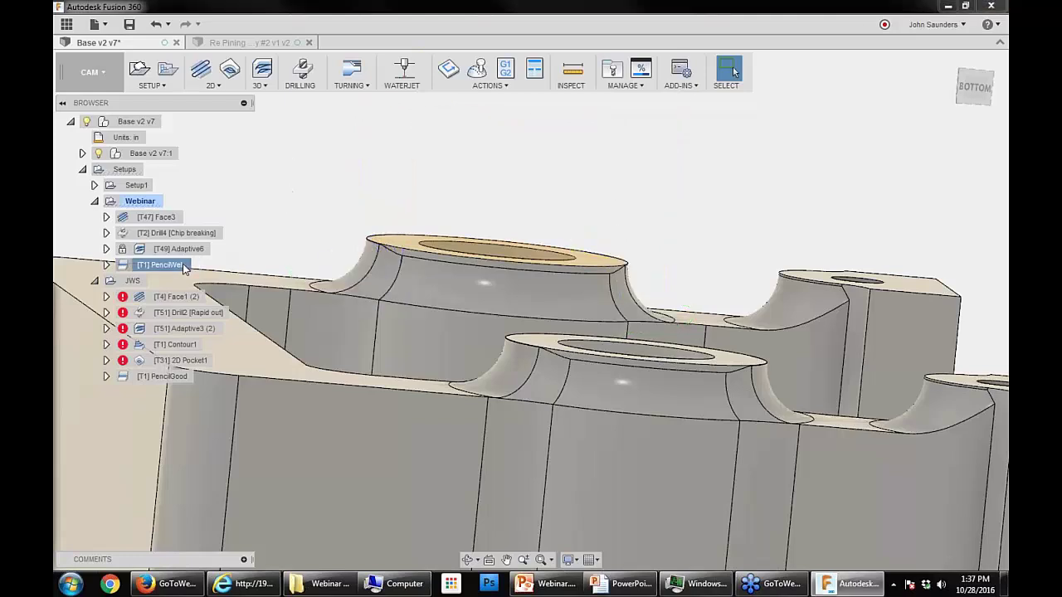
{"action": "mouse_move", "coordinate": [292, 212]}
{"action": "middle_mouse_down", "text": "shift"}
{"action": "mouse_move", "coordinate": [314, 214]}
{"action": "mouse_move", "coordinate": [303, 236]}
{"action": "mouse_move", "coordinate": [274, 235]}
{"action": "middle_mouse_up", "text": "shift"}
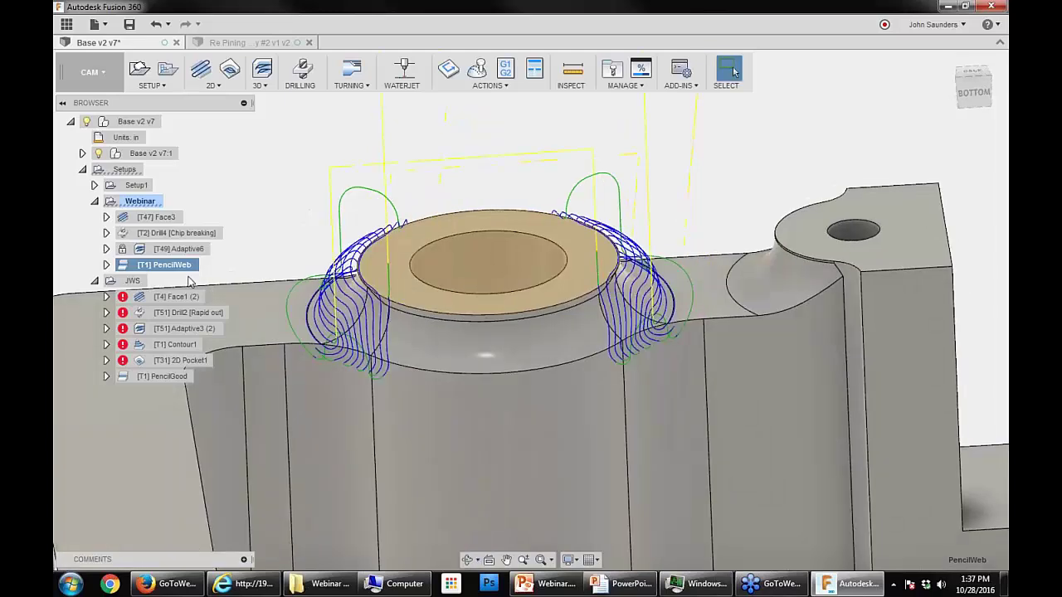
Step: Open PencilWeb's passes settings and review the overthickness, bitangency angle, direction, up/down milling and inside/outside direction parameters
{"action": "double_click", "coordinate": [188, 268]}
{"action": "left_click", "coordinate": [823, 89]}
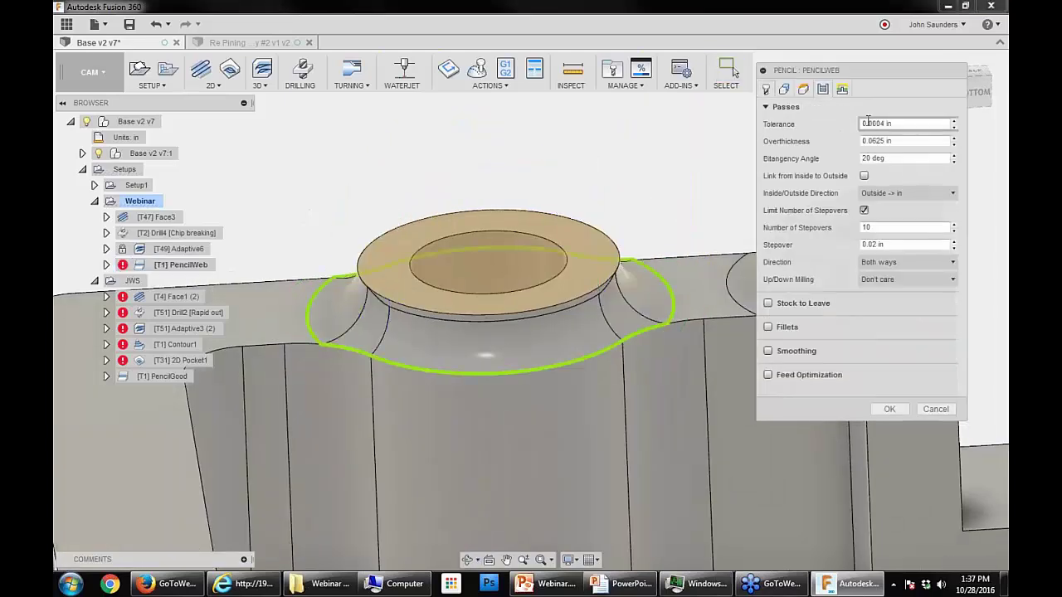
{"action": "mouse_move", "coordinate": [921, 141]}
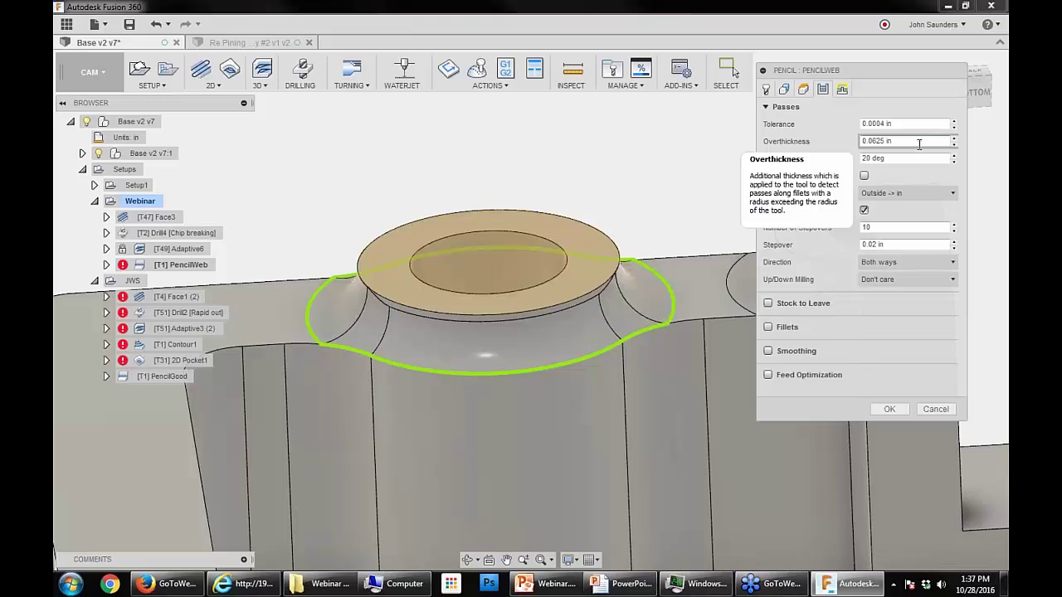
{"action": "mouse_move", "coordinate": [880, 72]}
{"action": "left_mouse_down"}
{"action": "mouse_move", "coordinate": [777, 79]}
{"action": "mouse_move", "coordinate": [815, 91]}
{"action": "left_mouse_up"}
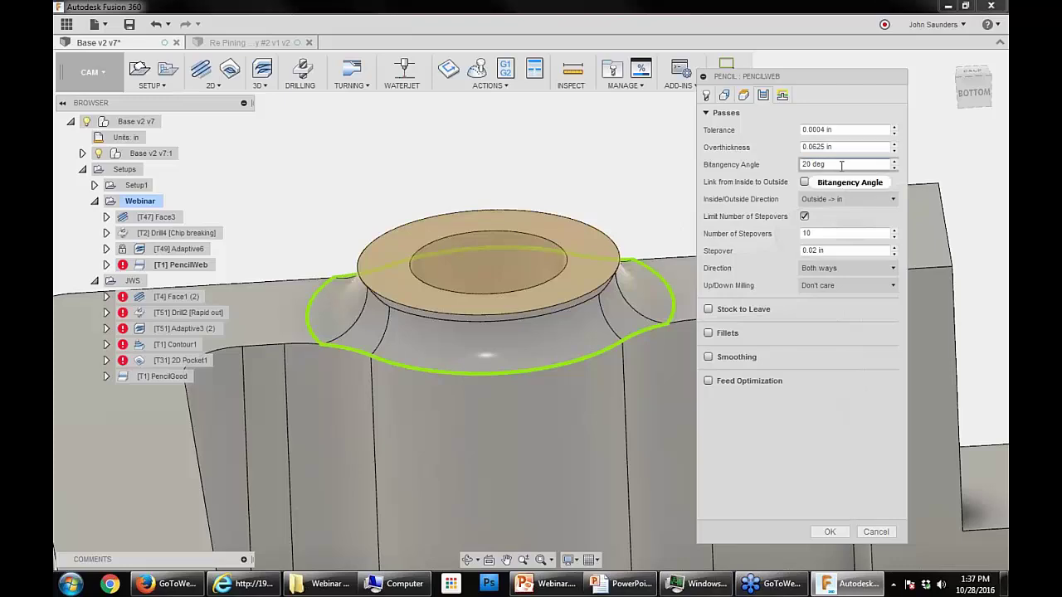
{"action": "mouse_move", "coordinate": [841, 165]}
{"action": "left_click_drag", "start_coordinate": [863, 166], "coordinate": [780, 169]}
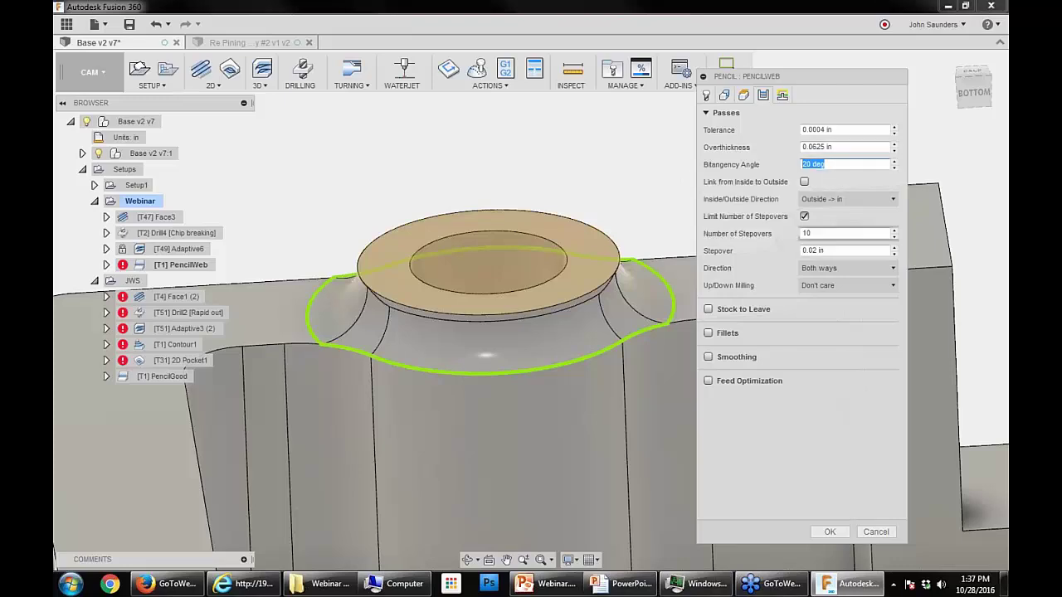
{"action": "left_click", "coordinate": [822, 274]}
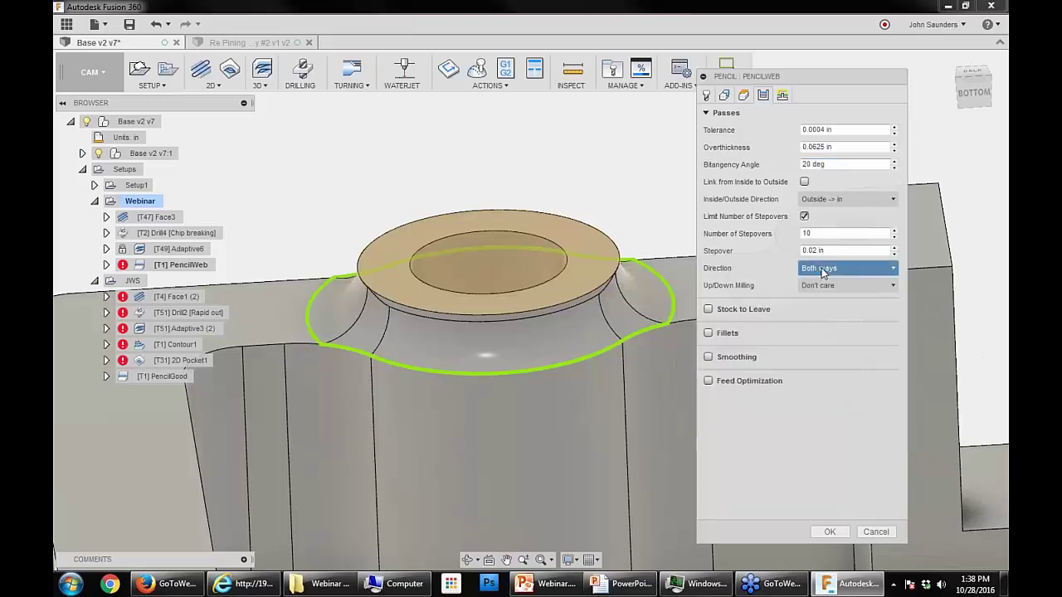
{"action": "left_click", "coordinate": [822, 274]}
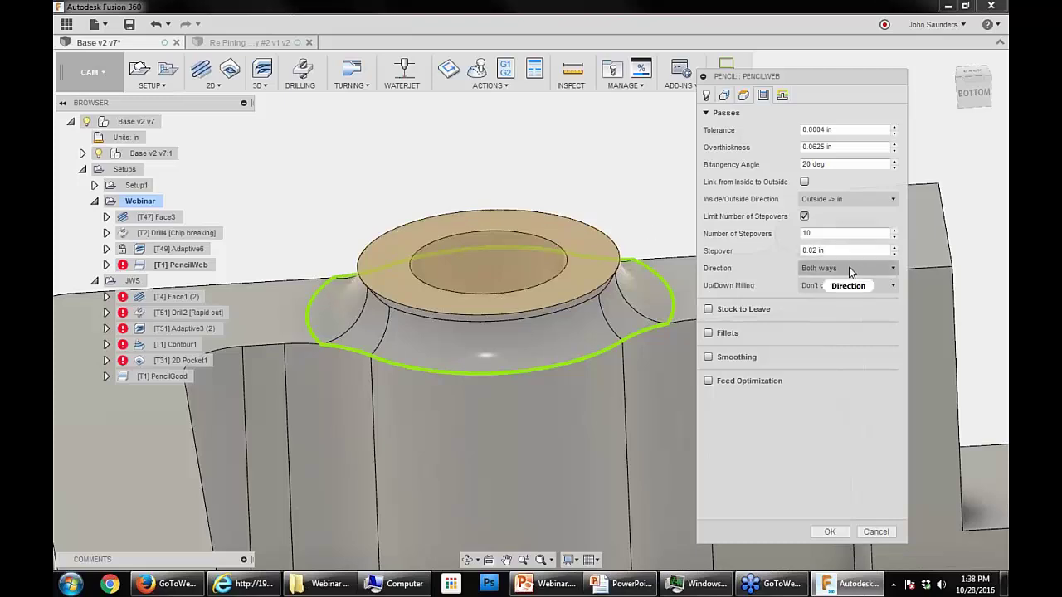
{"action": "left_click", "coordinate": [825, 290]}
{"action": "left_click", "coordinate": [825, 287]}
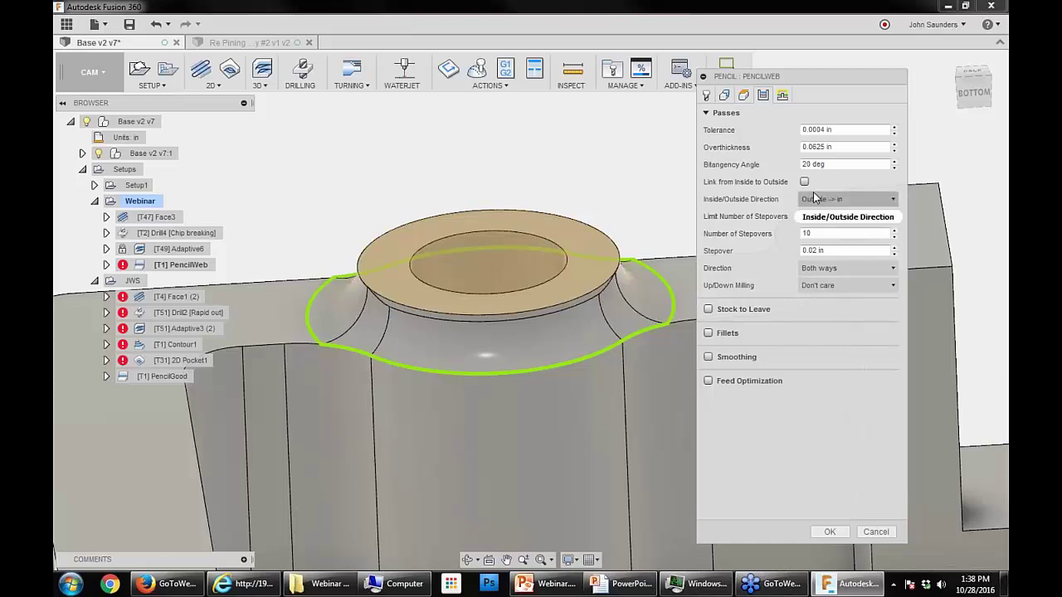
{"action": "mouse_move", "coordinate": [835, 204]}
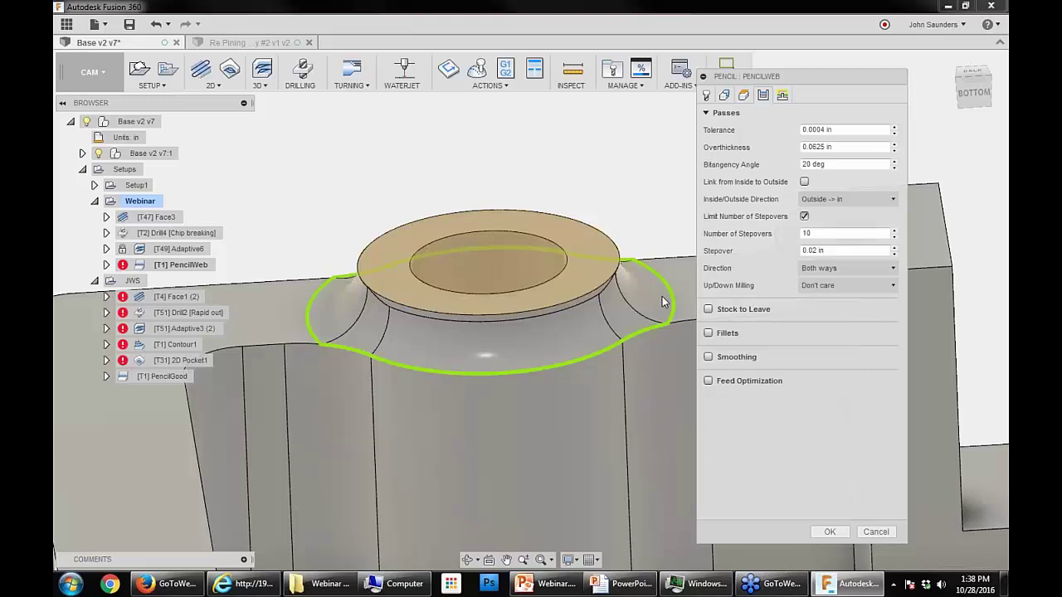
Step: Set the additional offset of PencilWeb's machining boundary to 0.1 in, regenerate, and inspect the toolpath around the boss
{"action": "scroll", "coordinate": [662, 296], "scroll_direction": "up", "scroll_amount": 3}
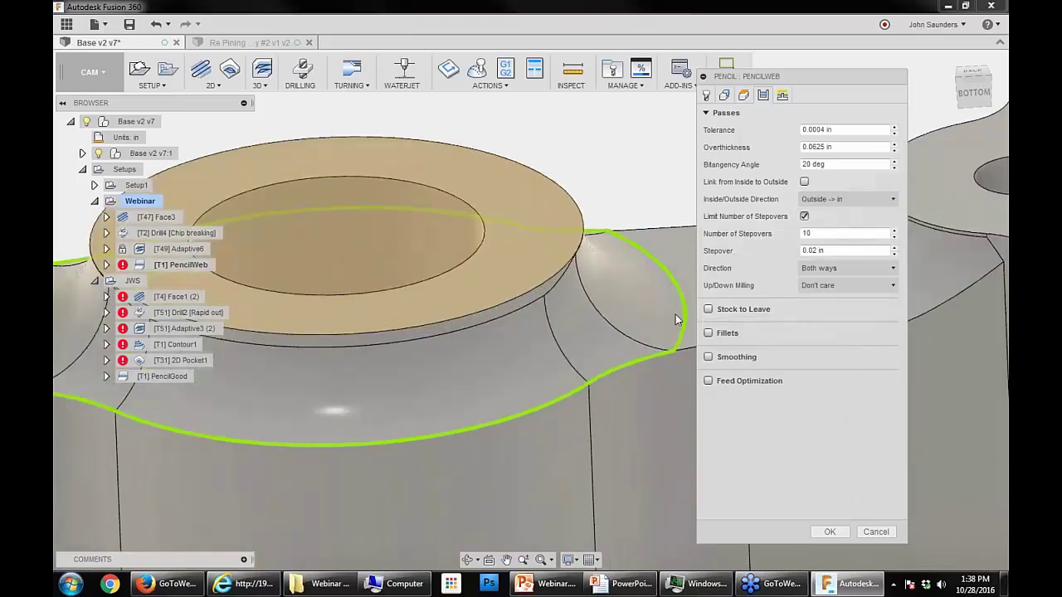
{"action": "middle_click_drag", "start_coordinate": [675, 319], "coordinate": [565, 313]}
{"action": "scroll", "coordinate": [570, 310], "scroll_direction": "down", "scroll_amount": 2}
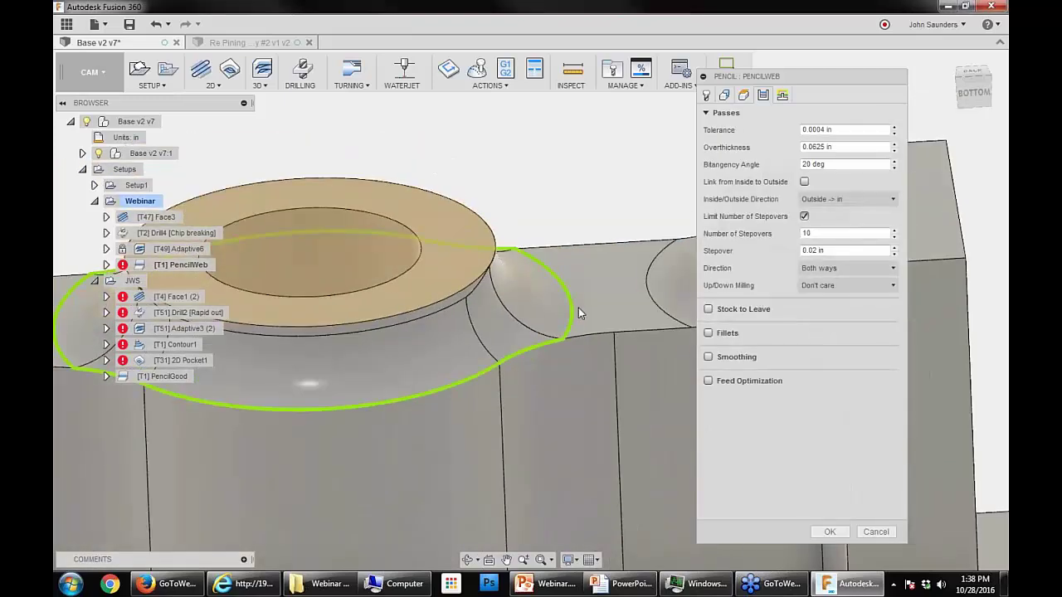
{"action": "left_click", "coordinate": [572, 326]}
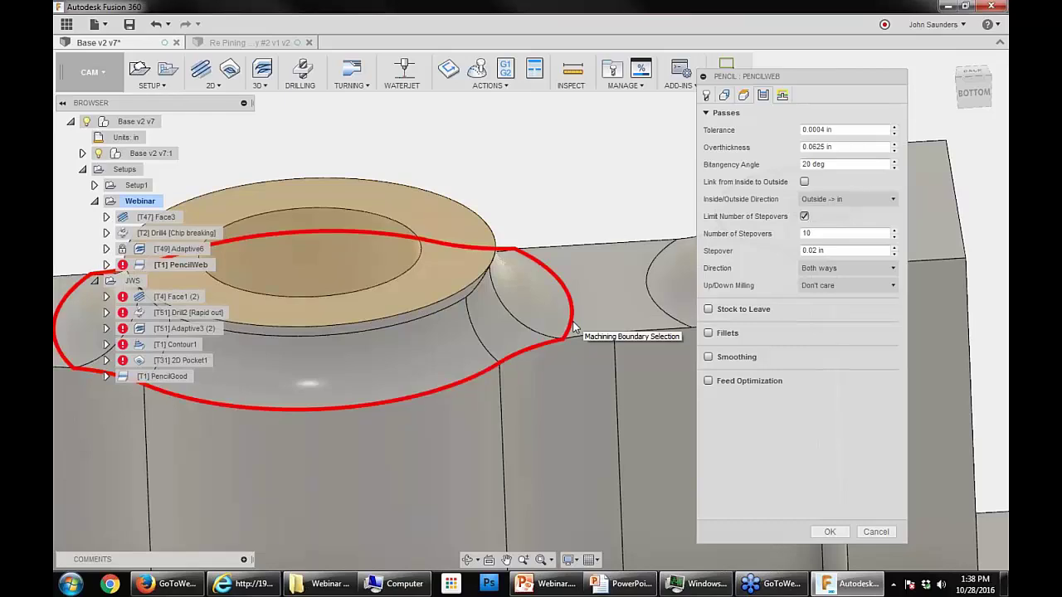
{"action": "scroll", "coordinate": [546, 230], "scroll_direction": "down", "scroll_amount": 3}
{"action": "middle_click_drag", "start_coordinate": [545, 230], "coordinate": [374, 152], "text": "shift"}
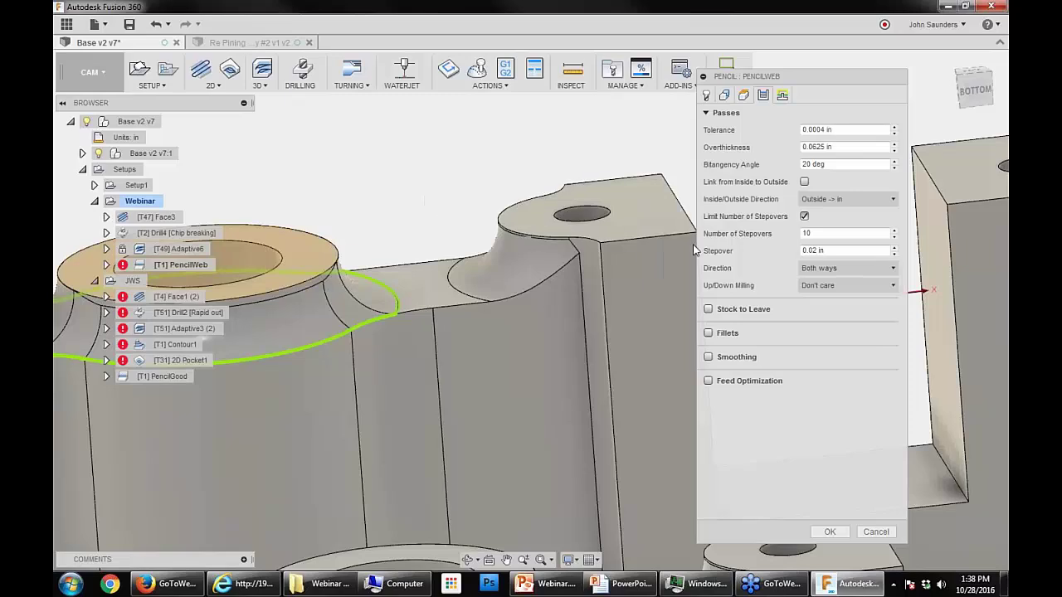
{"action": "left_click", "coordinate": [726, 97]}
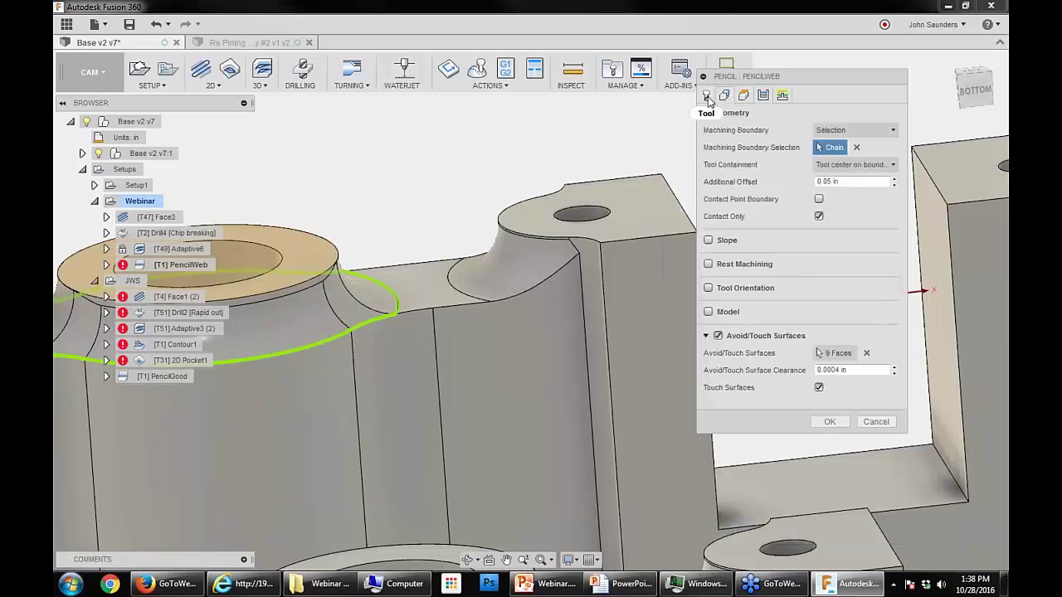
{"action": "left_click_drag", "start_coordinate": [824, 182], "coordinate": [865, 184]}
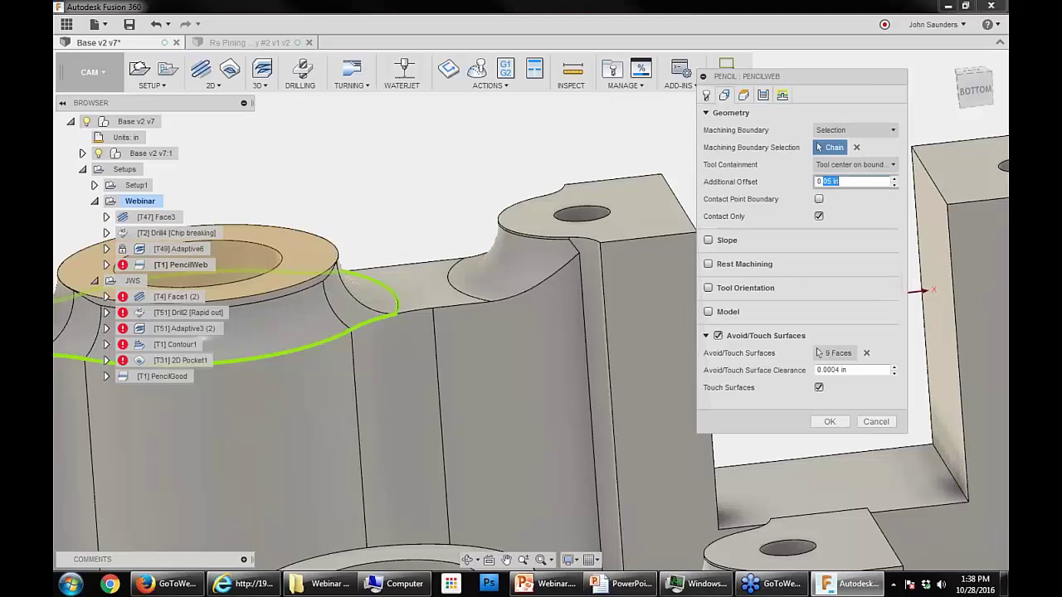
{"action": "type", "text": ".1"}
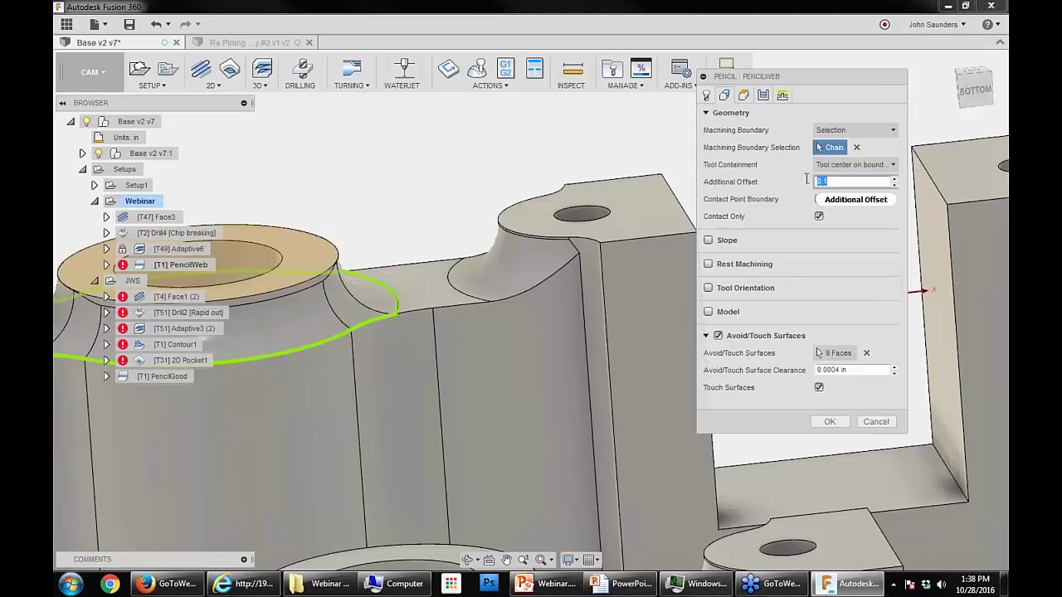
{"action": "left_click", "coordinate": [828, 420]}
{"action": "scroll", "coordinate": [370, 224], "scroll_direction": "down", "scroll_amount": 1}
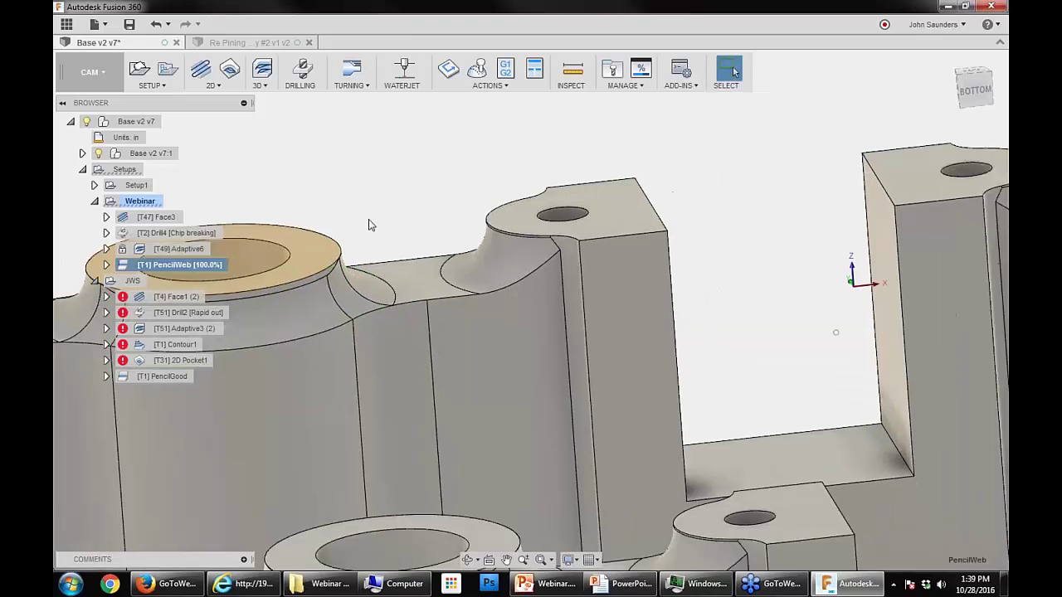
{"action": "scroll", "coordinate": [370, 225], "scroll_direction": "down", "scroll_amount": 2}
{"action": "middle_click_drag", "start_coordinate": [370, 225], "coordinate": [472, 211], "text": "shift"}
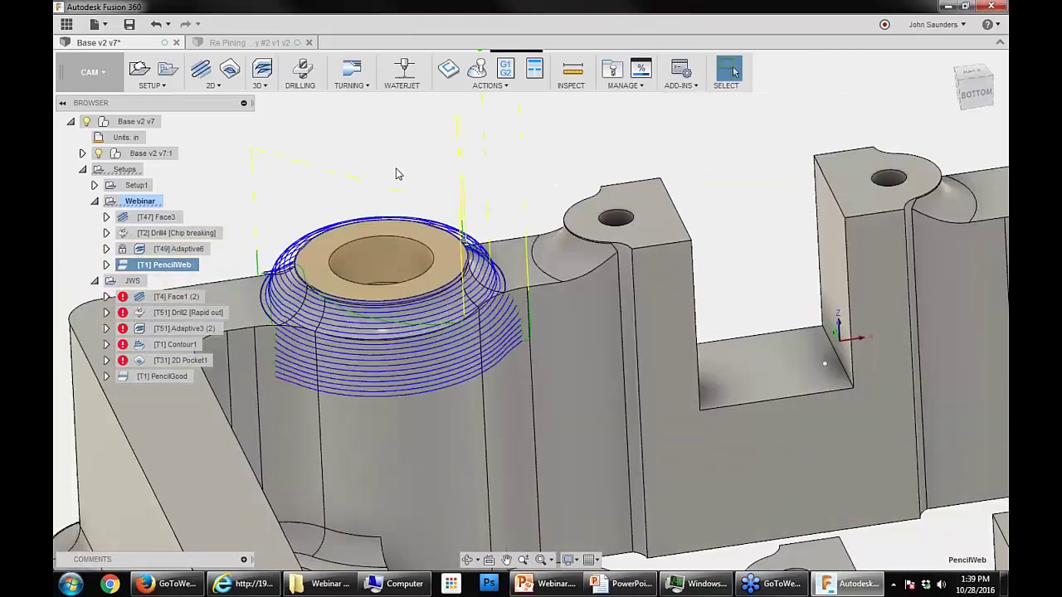
{"action": "middle_click_drag", "start_coordinate": [350, 180], "coordinate": [416, 239], "text": "shift"}
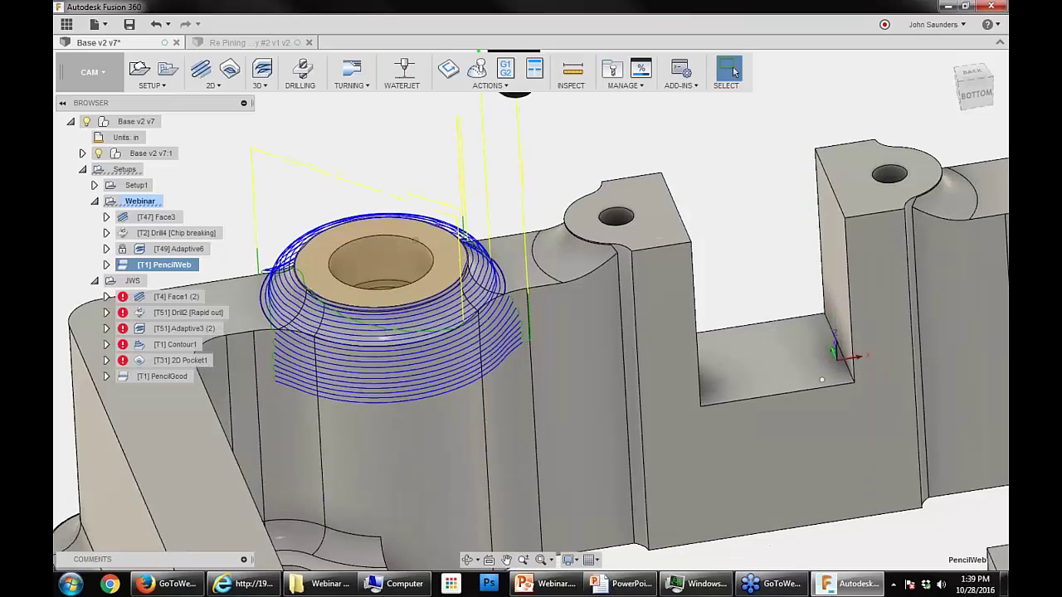
Step: Edit PencilWeb to return its boundary's additional offset to 0.05 in and regenerate the toolpath for comparison
{"action": "right_click", "coordinate": [189, 266]}
{"action": "left_click", "coordinate": [215, 276]}
{"action": "double_click", "coordinate": [830, 181]}
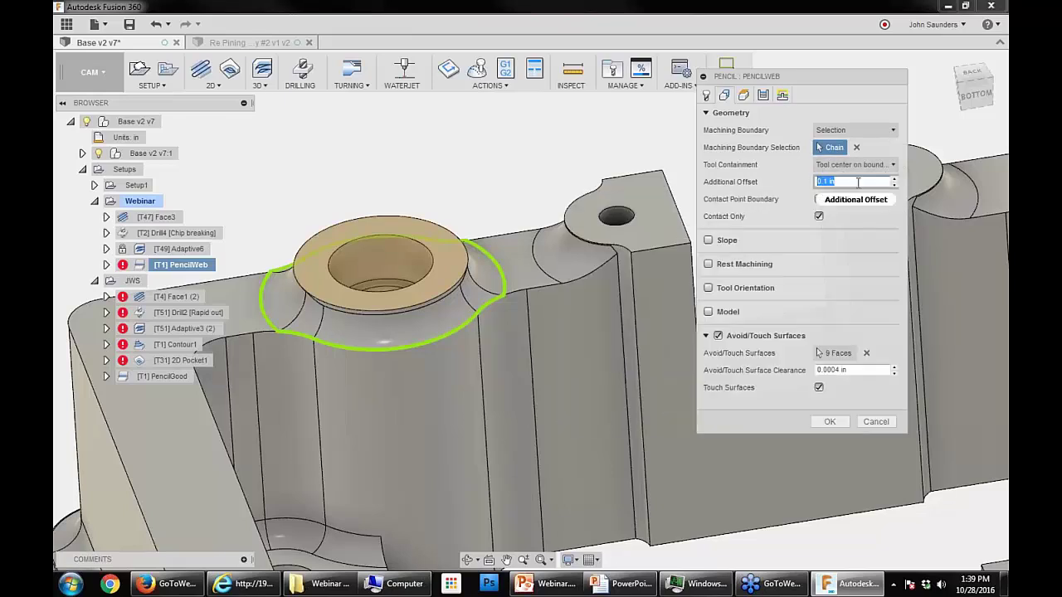
{"action": "type", "text": ".05"}
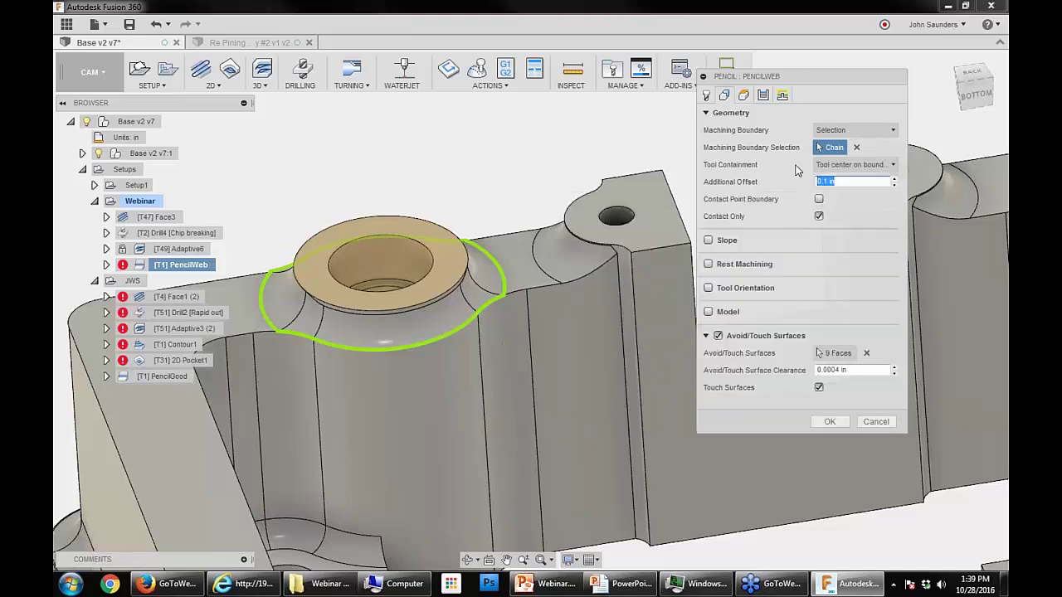
{"action": "left_click", "coordinate": [830, 422]}
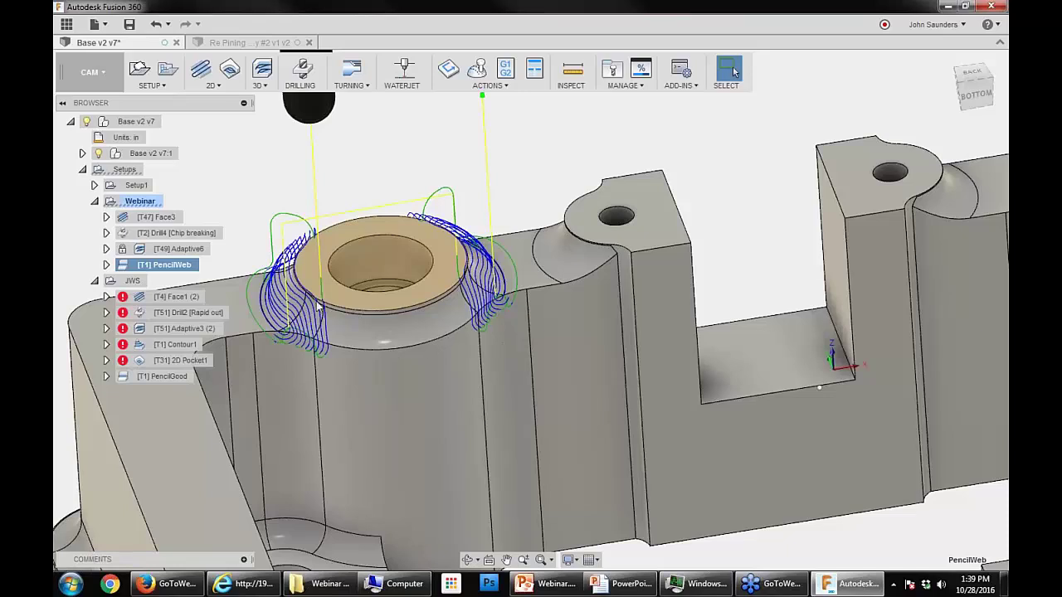
Step: Reopen PencilWeb's geometry settings, set the additional offset to 0.1 in, and examine the regenerated passes on the boss fillets and wall
{"action": "double_click", "coordinate": [220, 264]}
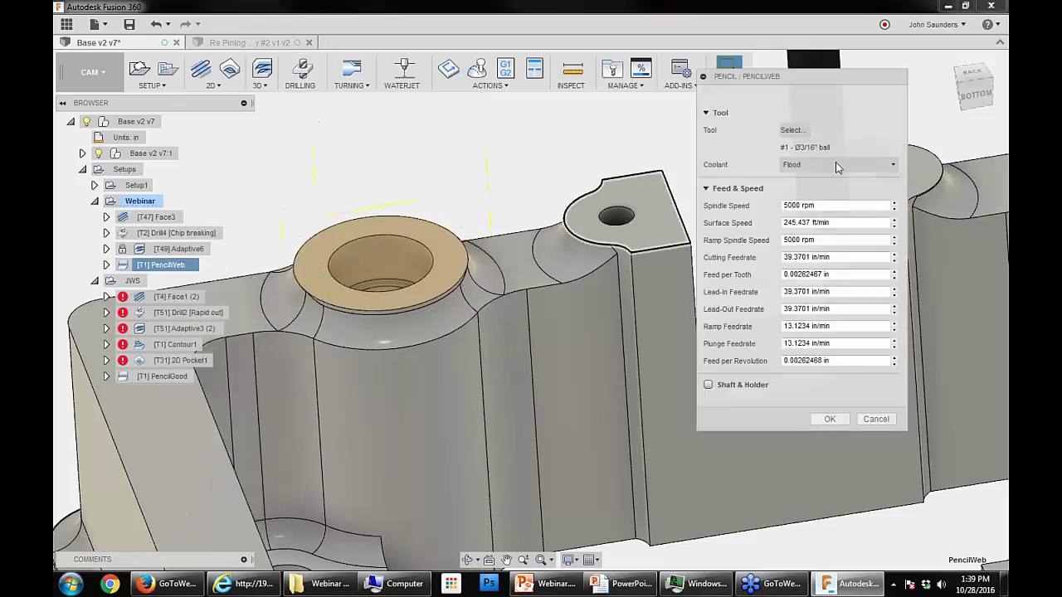
{"action": "left_click", "coordinate": [724, 94]}
{"action": "left_click_drag", "start_coordinate": [859, 184], "coordinate": [744, 179]}
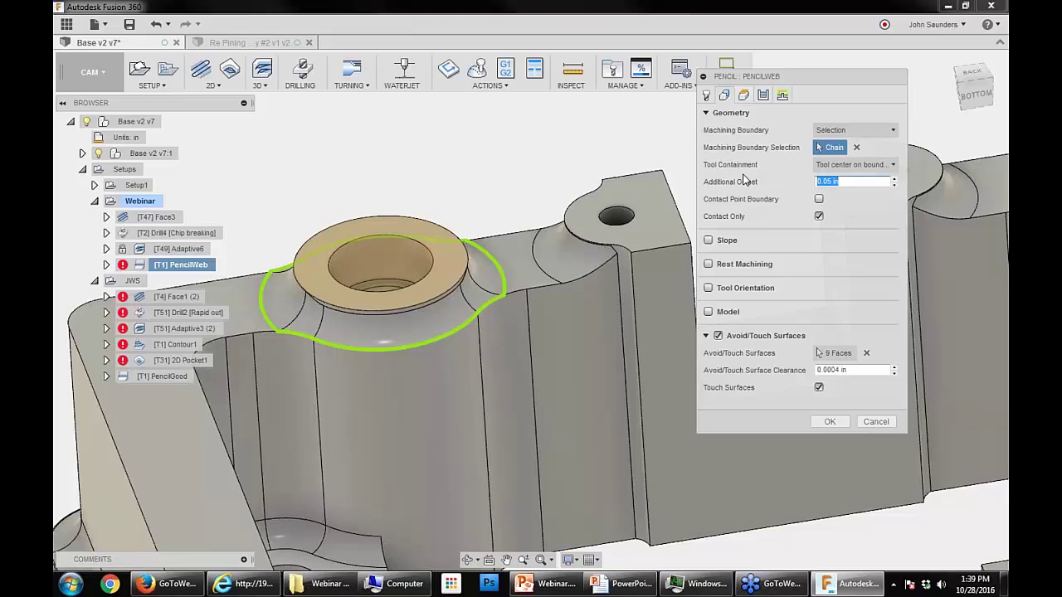
{"action": "type", "text": "1"}
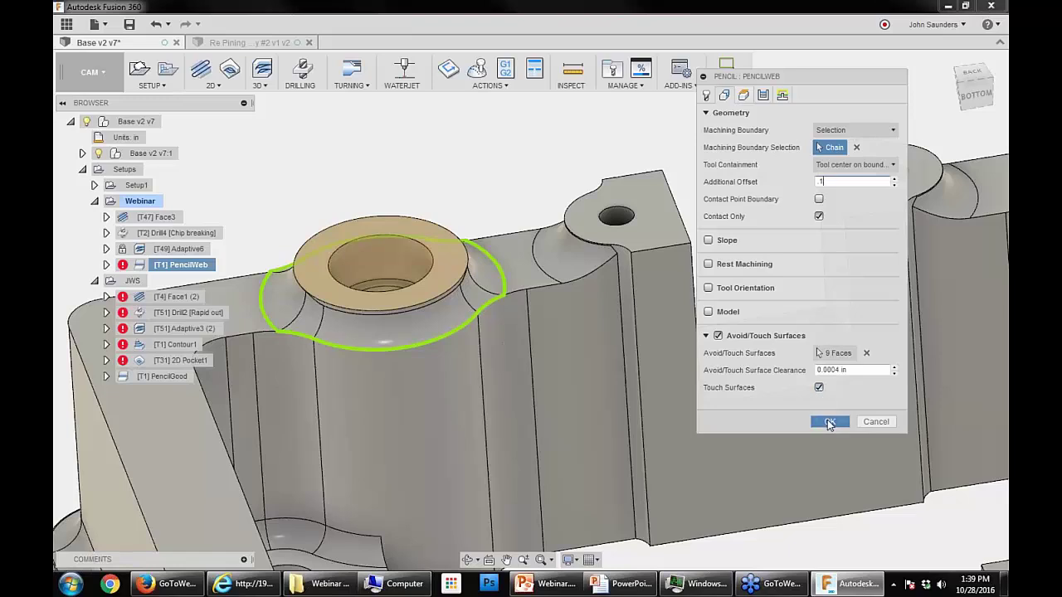
{"action": "left_click", "coordinate": [829, 421]}
{"action": "scroll", "coordinate": [290, 197], "scroll_direction": "up", "scroll_amount": 1}
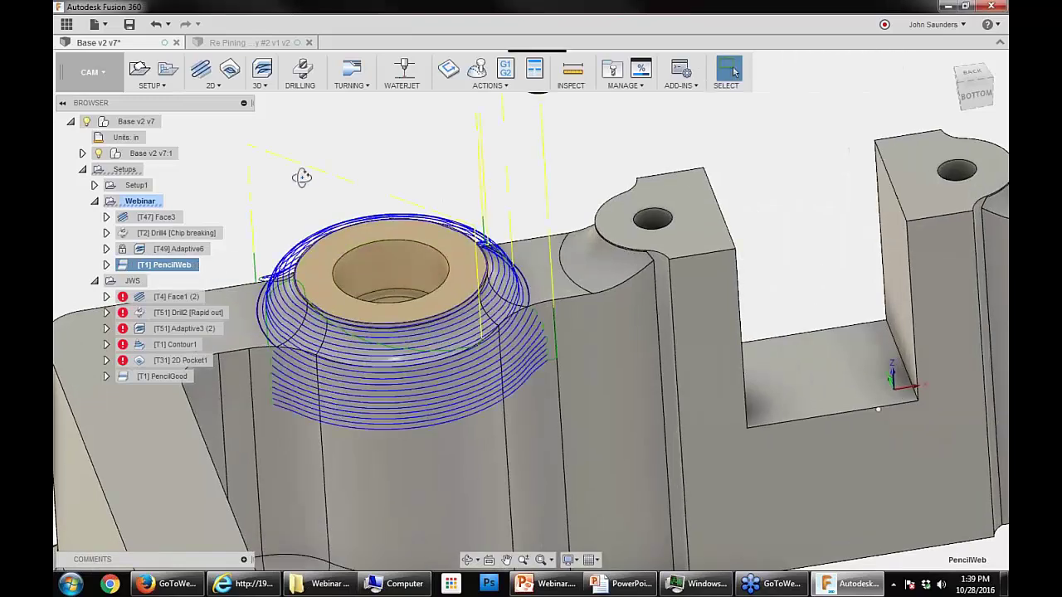
{"action": "mouse_move", "coordinate": [301, 177]}
{"action": "middle_mouse_down", "text": "shift"}
{"action": "mouse_move", "coordinate": [279, 168]}
{"action": "mouse_move", "coordinate": [285, 177]}
{"action": "middle_mouse_up", "text": "shift"}
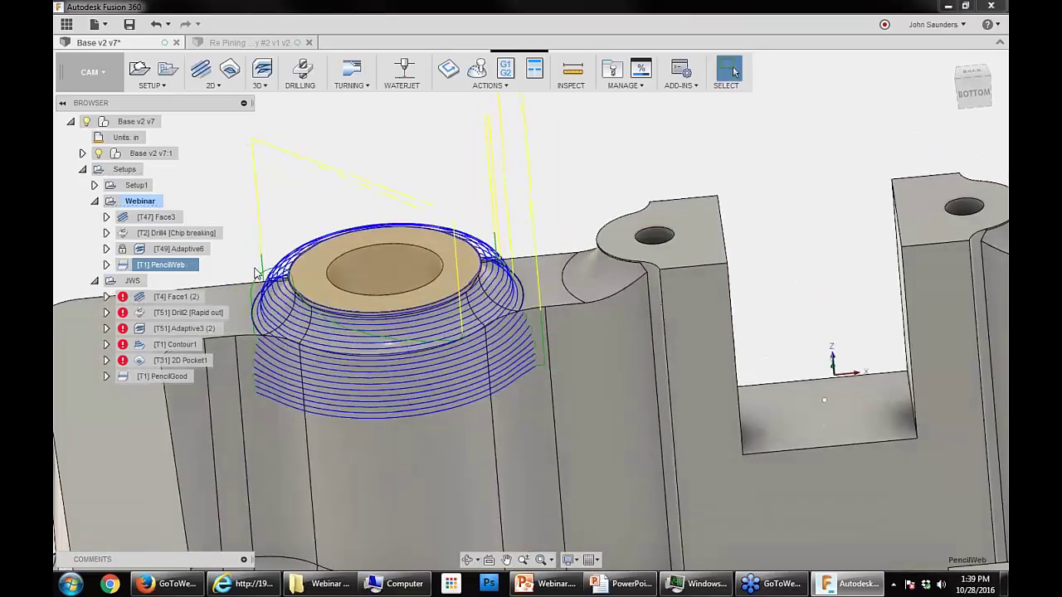
Step: Set PencilWeb's bottom height from a selection, using the flat face beside the boss with 0 in offset, and regenerate the toolpath
{"action": "left_click", "coordinate": [721, 95]}
{"action": "left_click_drag", "start_coordinate": [744, 81], "coordinate": [782, 92]}
{"action": "left_click", "coordinate": [787, 105]}
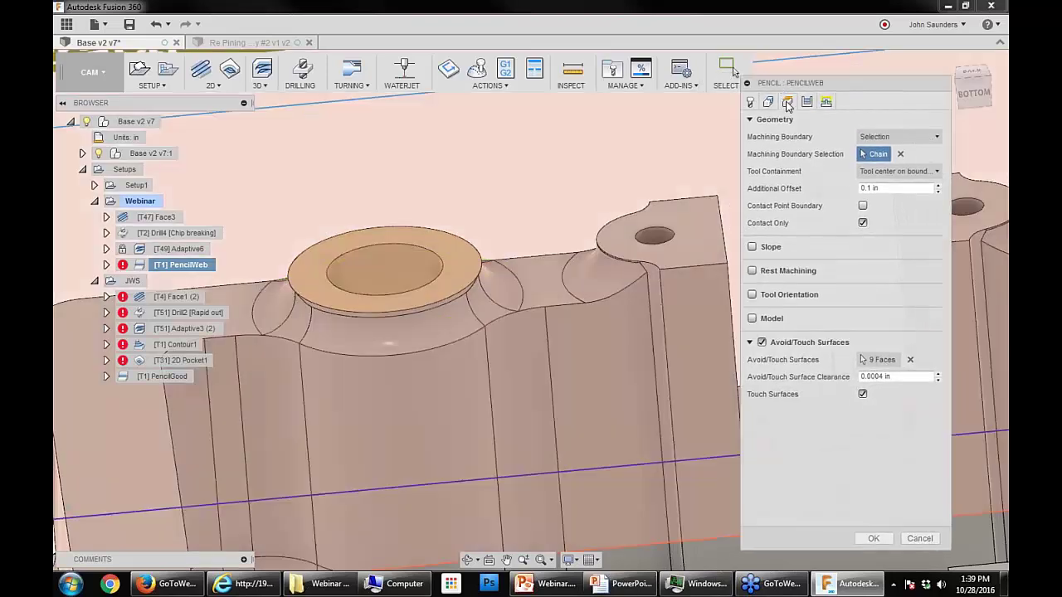
{"action": "scroll", "coordinate": [663, 250], "scroll_direction": "down", "scroll_amount": 3}
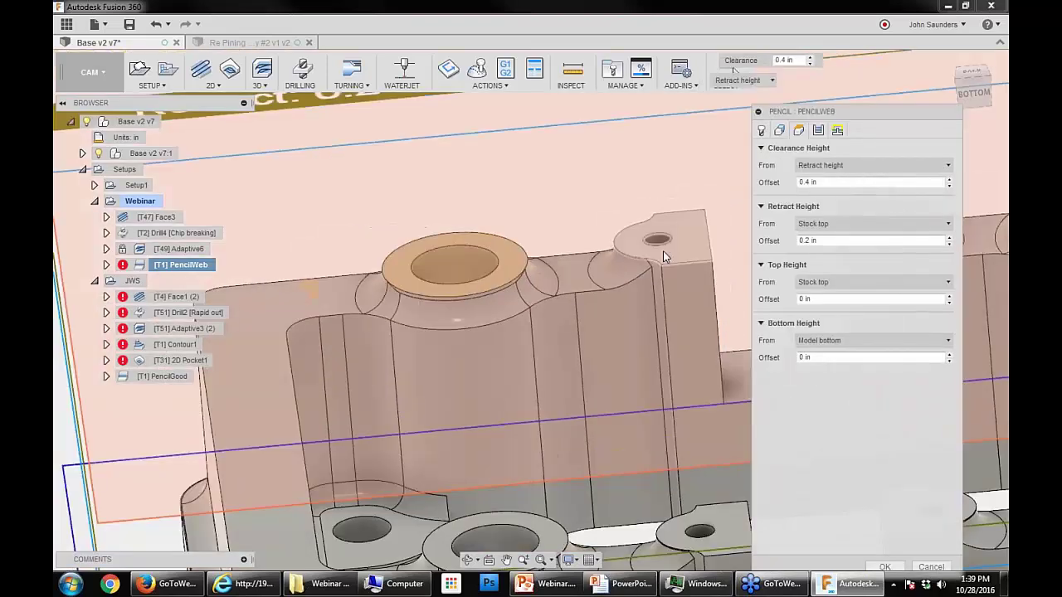
{"action": "scroll", "coordinate": [663, 250], "scroll_direction": "down", "scroll_amount": 3}
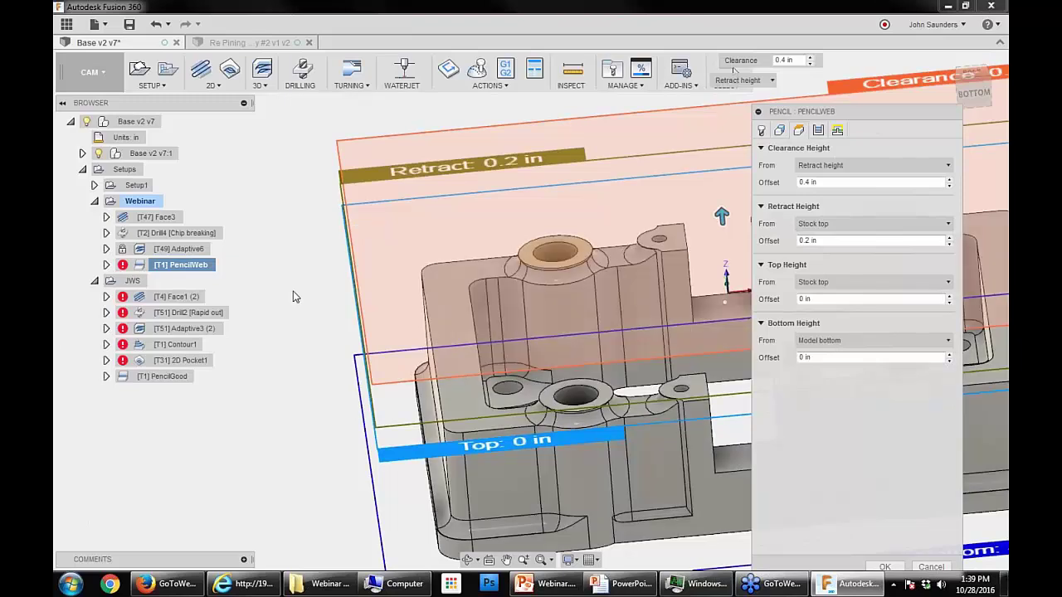
{"action": "middle_click_drag", "start_coordinate": [294, 298], "coordinate": [330, 284], "text": "shift"}
{"action": "scroll", "coordinate": [455, 262], "scroll_direction": "up", "scroll_amount": 2}
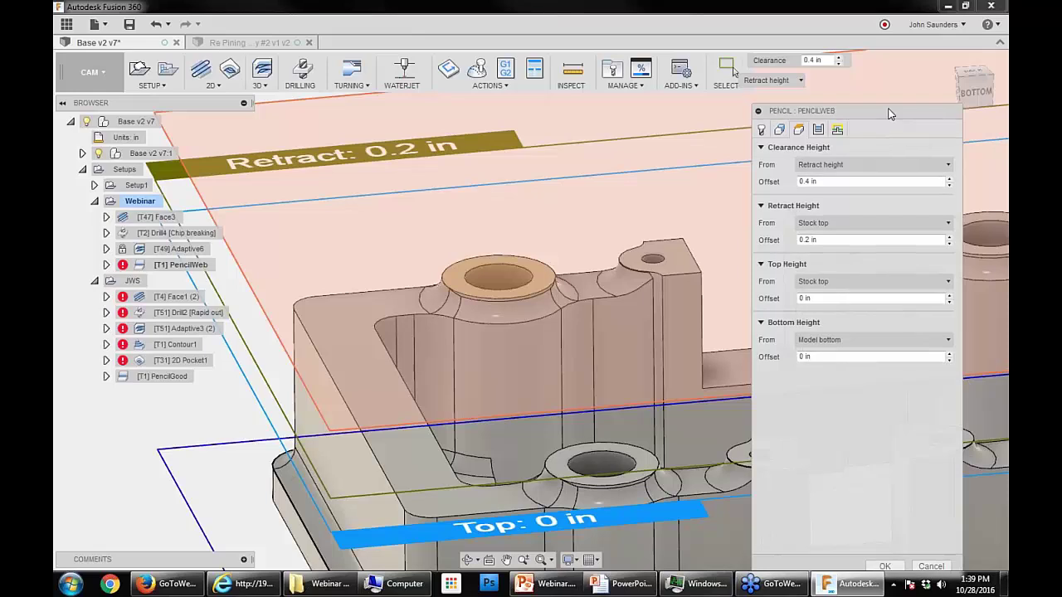
{"action": "left_click_drag", "start_coordinate": [889, 113], "coordinate": [894, 97]}
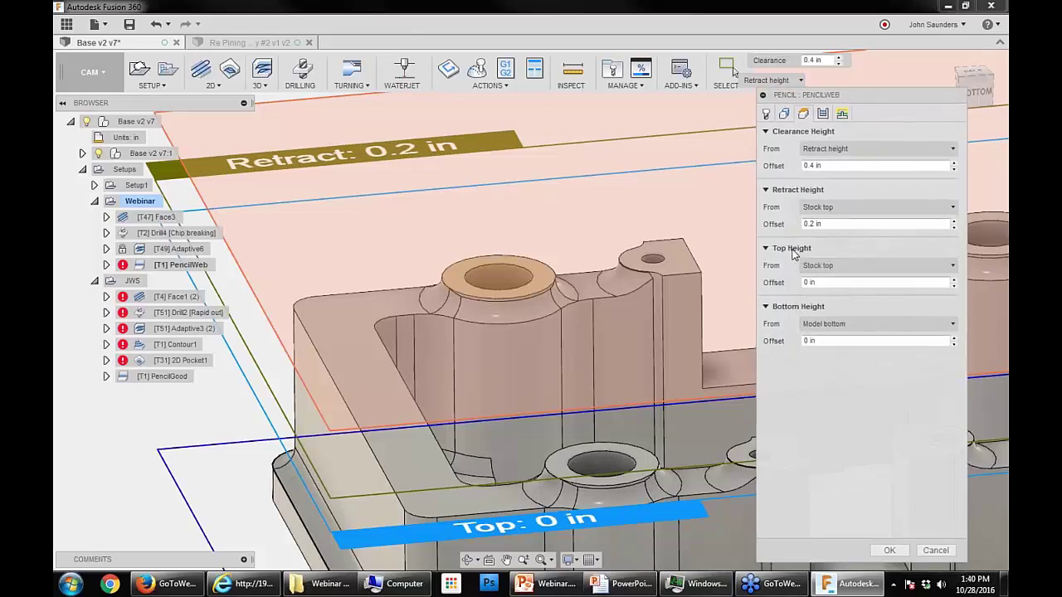
{"action": "left_click", "coordinate": [811, 324]}
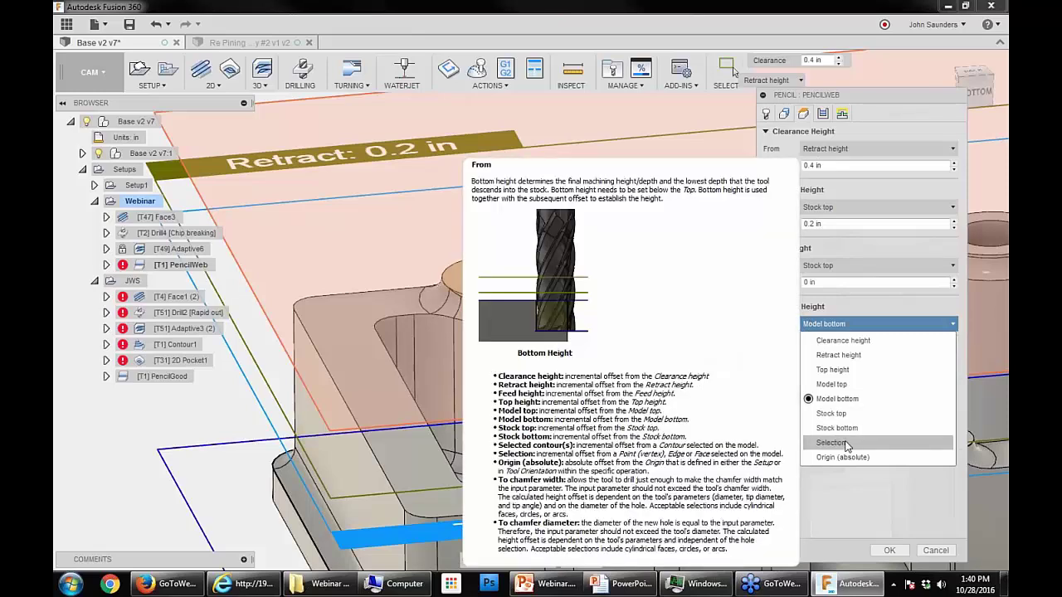
{"action": "left_click", "coordinate": [845, 443]}
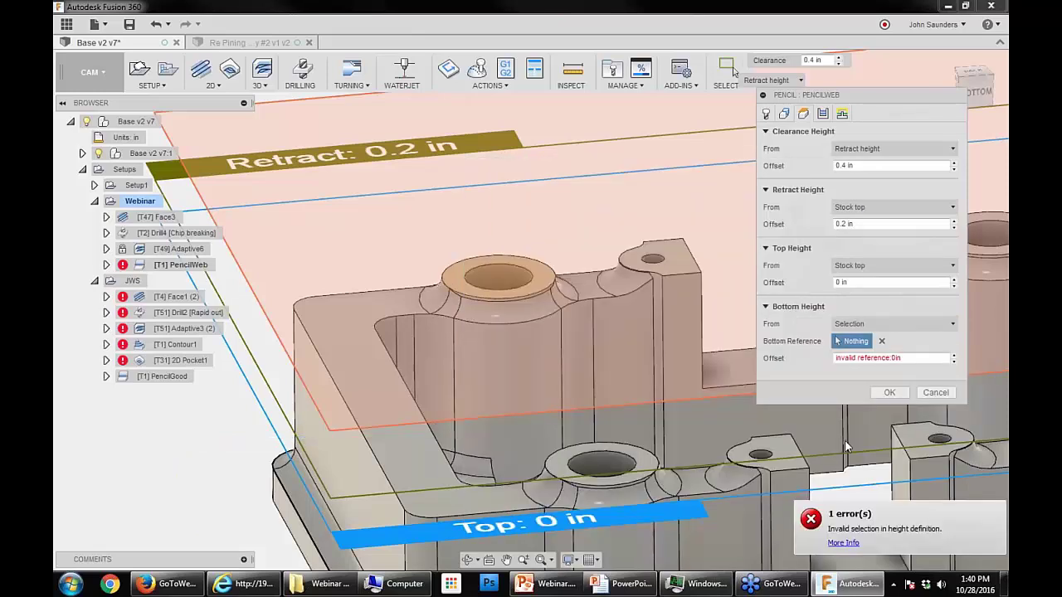
{"action": "left_click", "coordinate": [392, 313]}
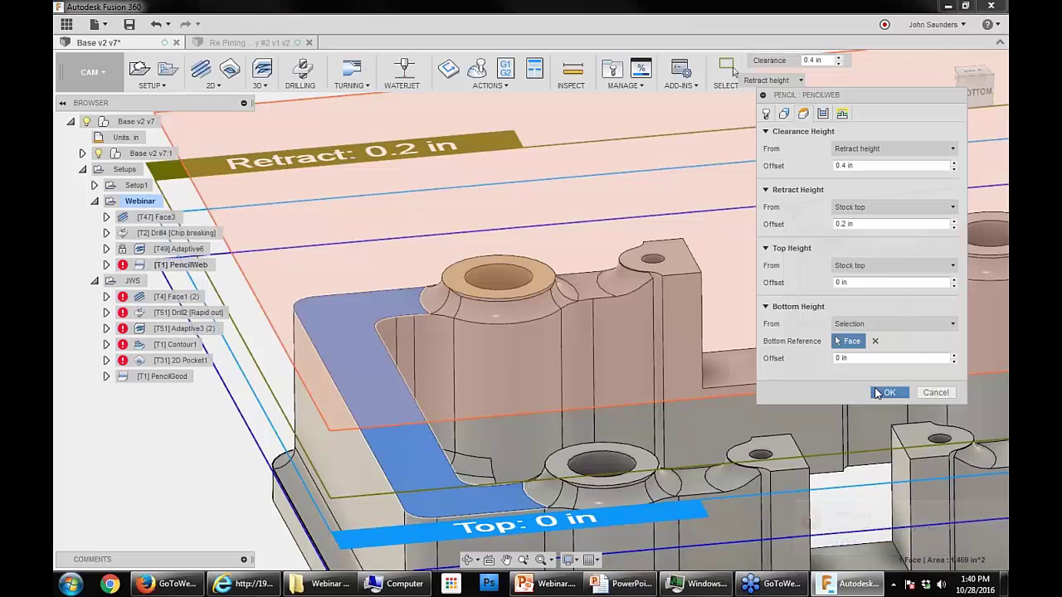
{"action": "left_click", "coordinate": [884, 393]}
{"action": "scroll", "coordinate": [409, 253], "scroll_direction": "up", "scroll_amount": 5}
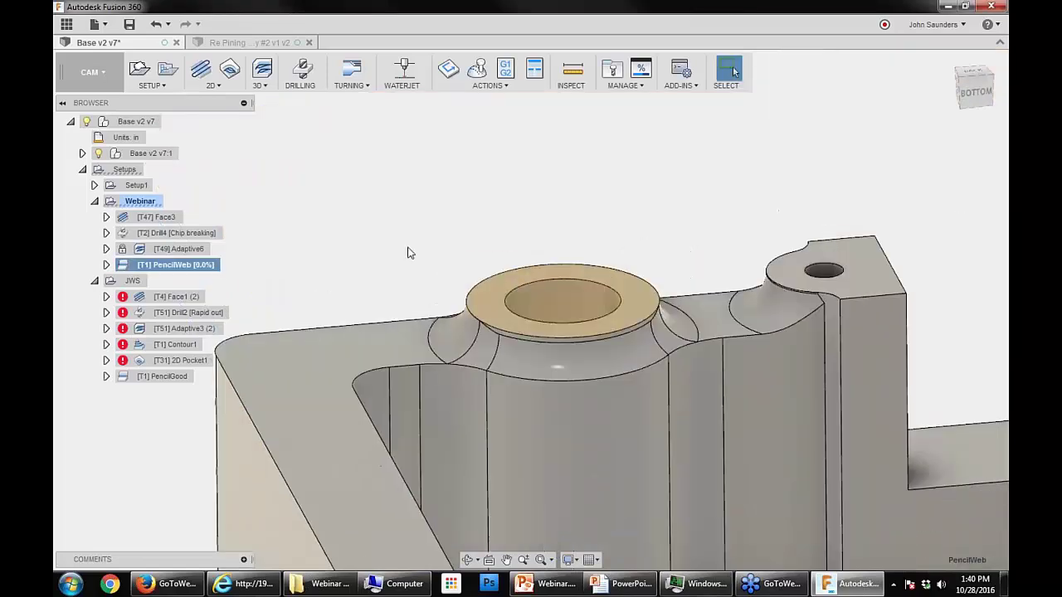
Step: Compare the PencilGood and PencilWeb toolpaths around the boss, then run a simulation of PencilWeb
{"action": "left_click", "coordinate": [157, 376]}
{"action": "scroll", "coordinate": [455, 314], "scroll_direction": "up", "scroll_amount": 1}
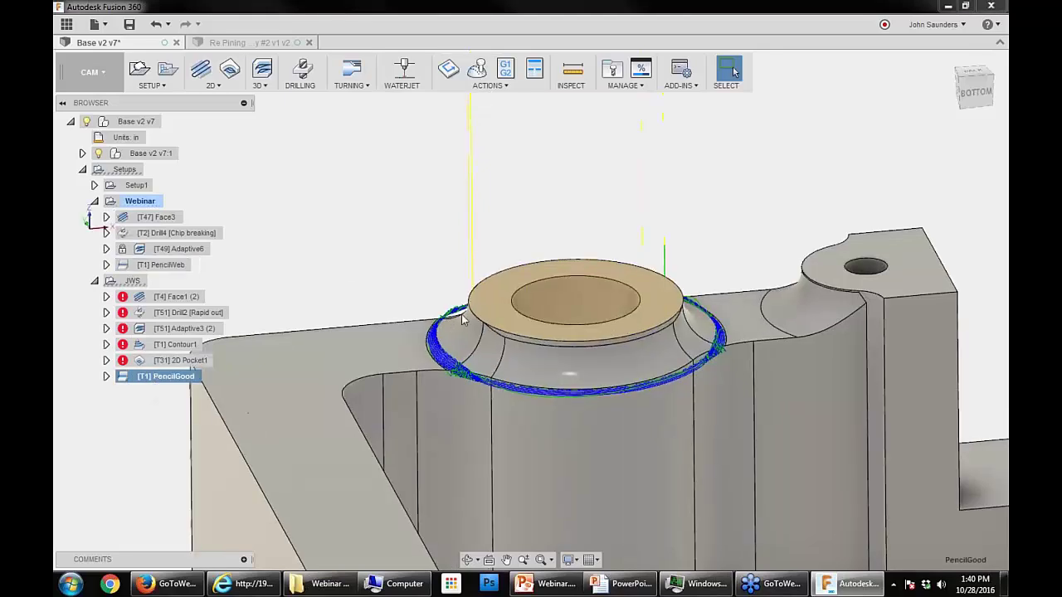
{"action": "scroll", "coordinate": [463, 319], "scroll_direction": "up", "scroll_amount": 2}
{"action": "left_click", "coordinate": [164, 264]}
{"action": "scroll", "coordinate": [384, 266], "scroll_direction": "down", "scroll_amount": 2}
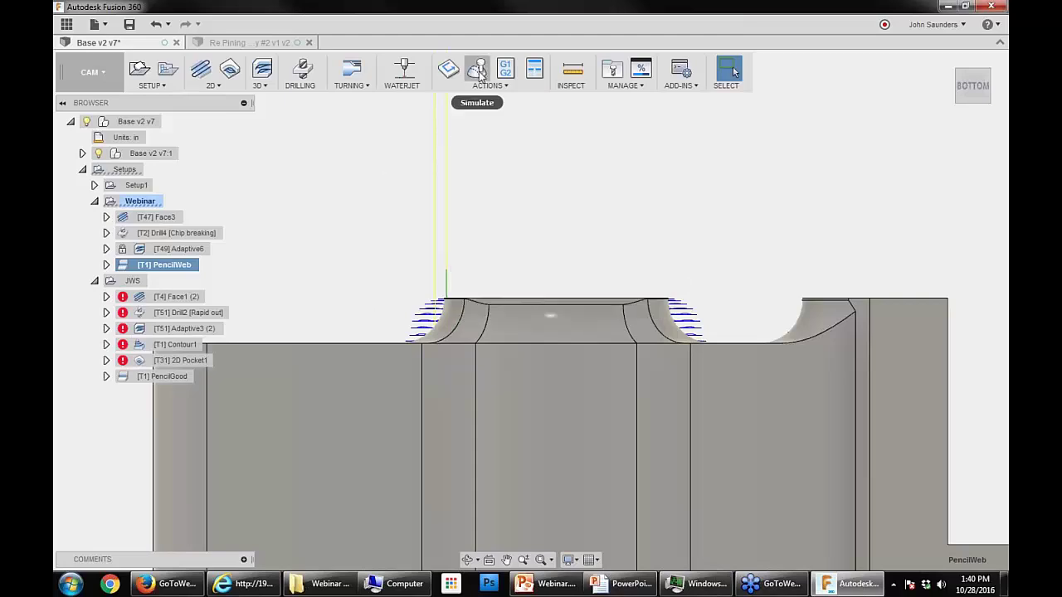
{"action": "left_click", "coordinate": [479, 74]}
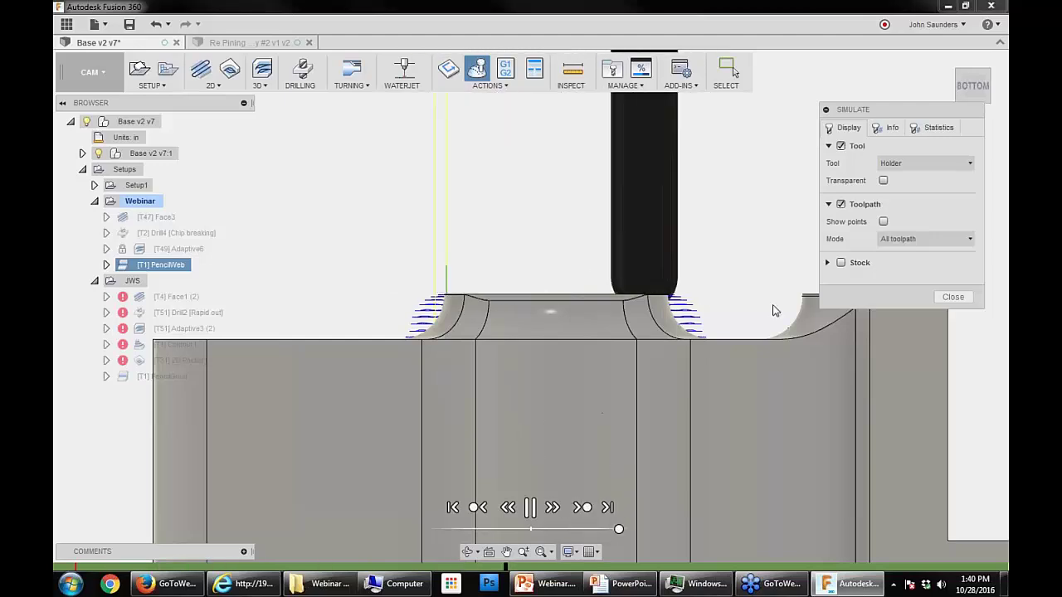
{"action": "left_click", "coordinate": [952, 296]}
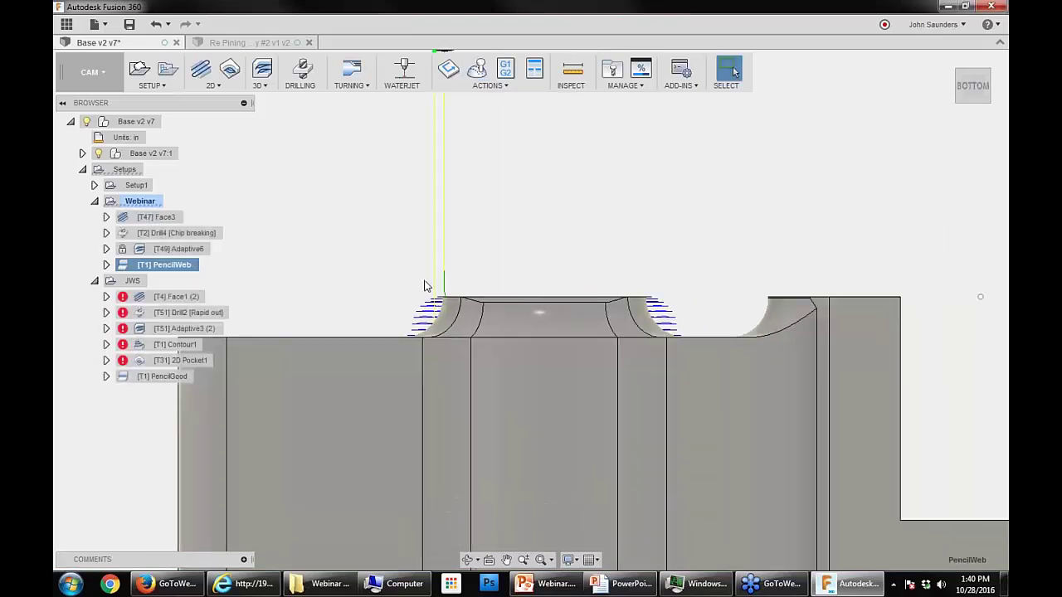
Step: Set PencilWeb's Up/Down Milling option to Up milling and regenerate the toolpath on the boss
{"action": "mouse_move", "coordinate": [393, 211]}
{"action": "middle_mouse_down", "text": "shift"}
{"action": "mouse_move", "coordinate": [411, 213]}
{"action": "mouse_move", "coordinate": [390, 248]}
{"action": "middle_mouse_up", "text": "shift"}
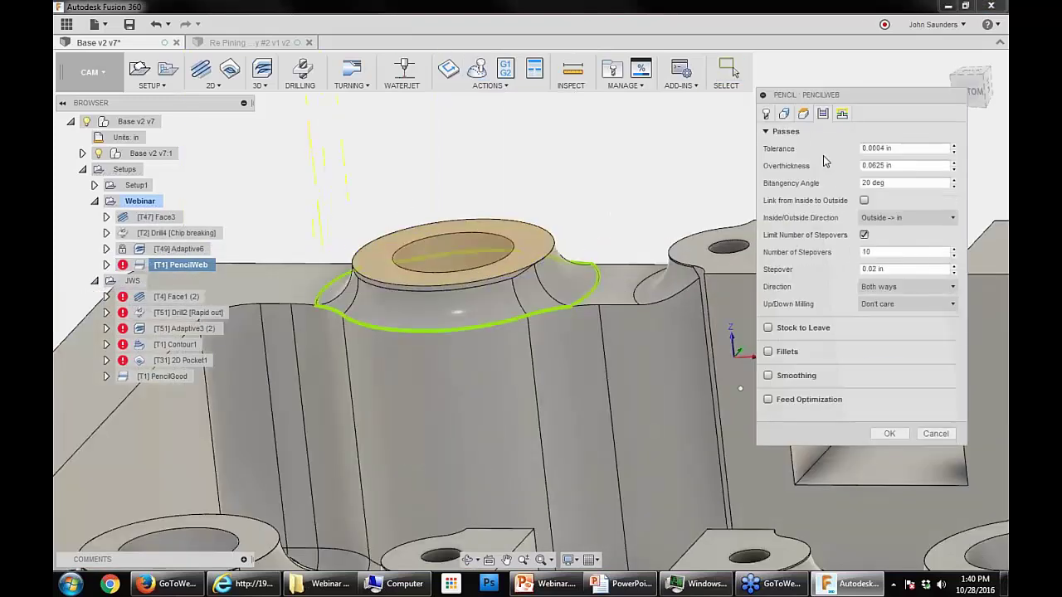
{"action": "left_click", "coordinate": [876, 218]}
{"action": "left_click", "coordinate": [876, 217]}
{"action": "left_click", "coordinate": [894, 288]}
{"action": "left_click", "coordinate": [881, 336]}
{"action": "left_click", "coordinate": [896, 304]}
{"action": "left_click", "coordinate": [893, 322]}
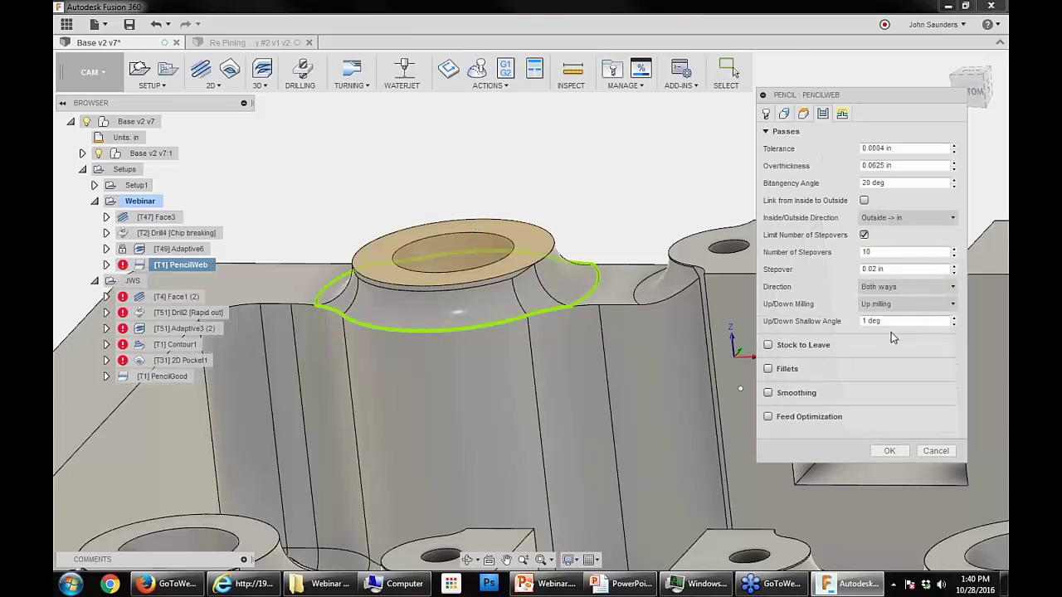
{"action": "left_click", "coordinate": [890, 451]}
{"action": "middle_click_drag", "start_coordinate": [403, 227], "coordinate": [526, 228]}
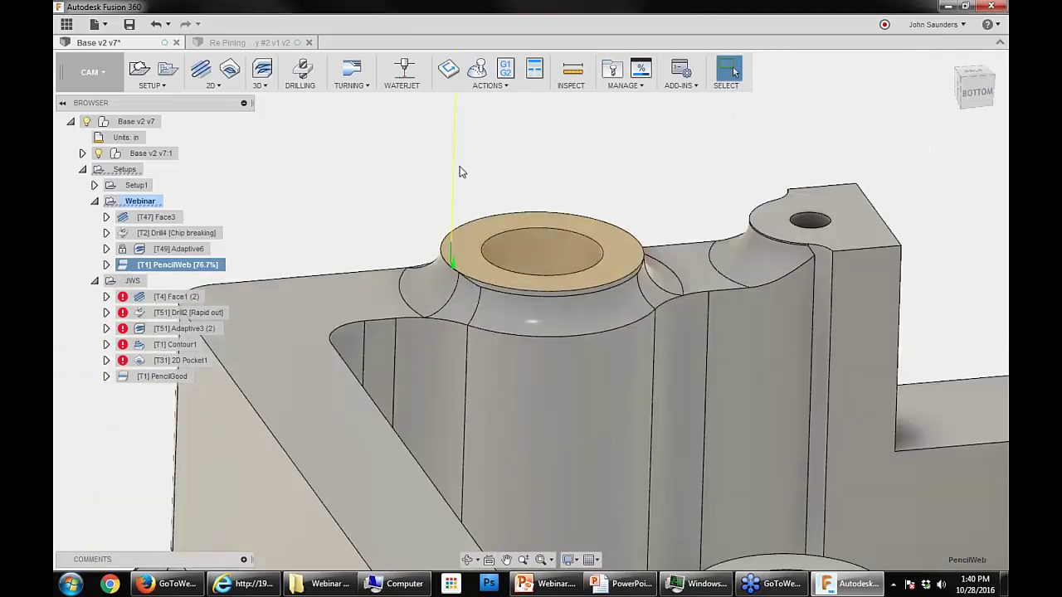
{"action": "middle_click_drag", "start_coordinate": [422, 183], "coordinate": [419, 191], "text": "shift"}
{"action": "scroll", "coordinate": [507, 211], "scroll_direction": "up", "scroll_amount": 2}
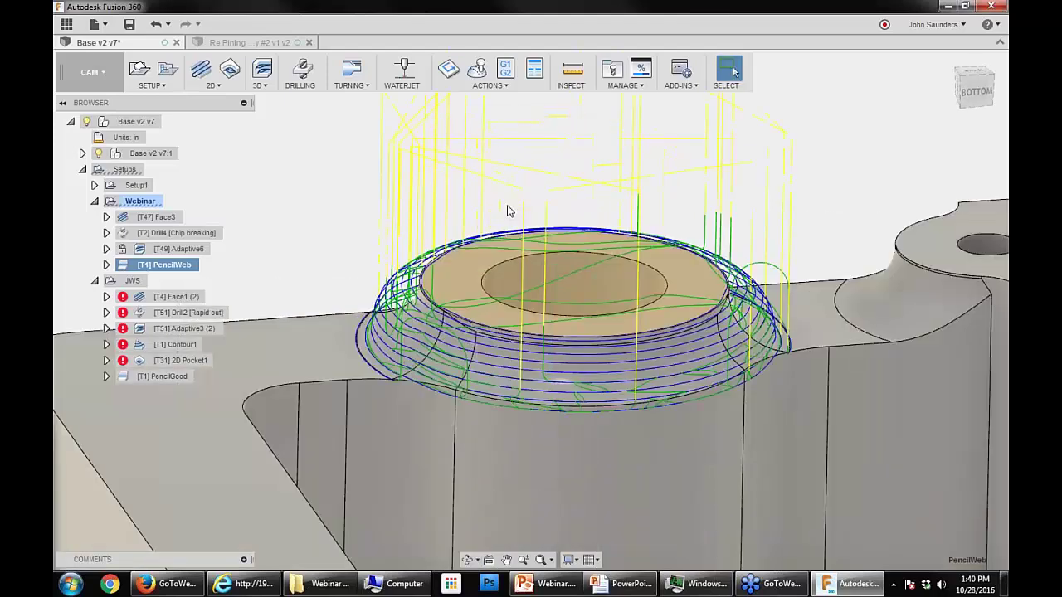
{"action": "middle_click_drag", "start_coordinate": [507, 207], "coordinate": [470, 200]}
Step: Simulate the up-milling version of PencilWeb and watch the tool's moves around the boss from several angles
{"action": "left_click", "coordinate": [478, 70]}
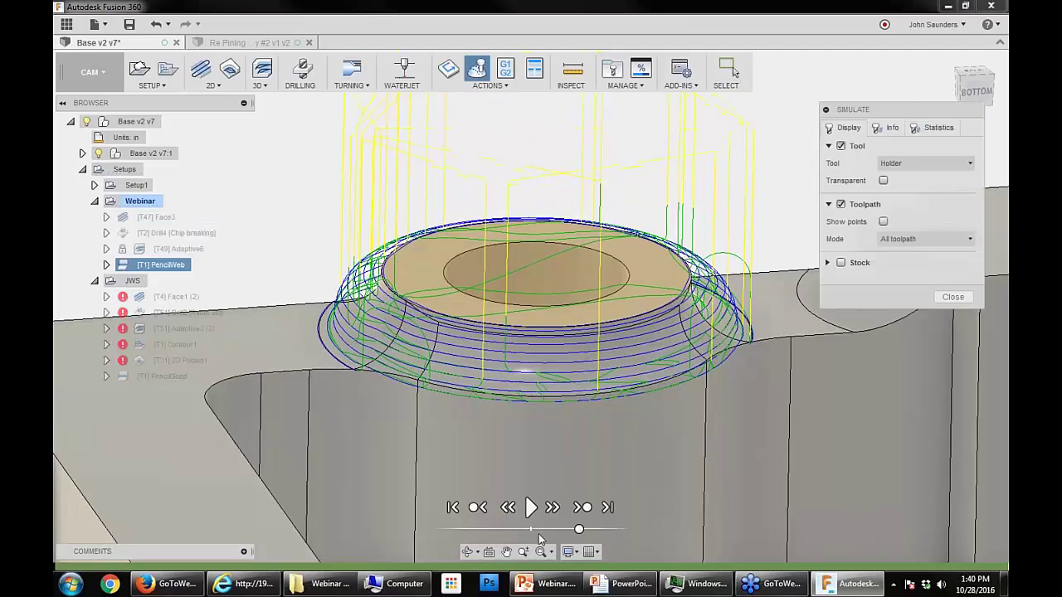
{"action": "left_click", "coordinate": [531, 507]}
{"action": "middle_click_drag", "start_coordinate": [522, 390], "coordinate": [469, 408], "text": "shift"}
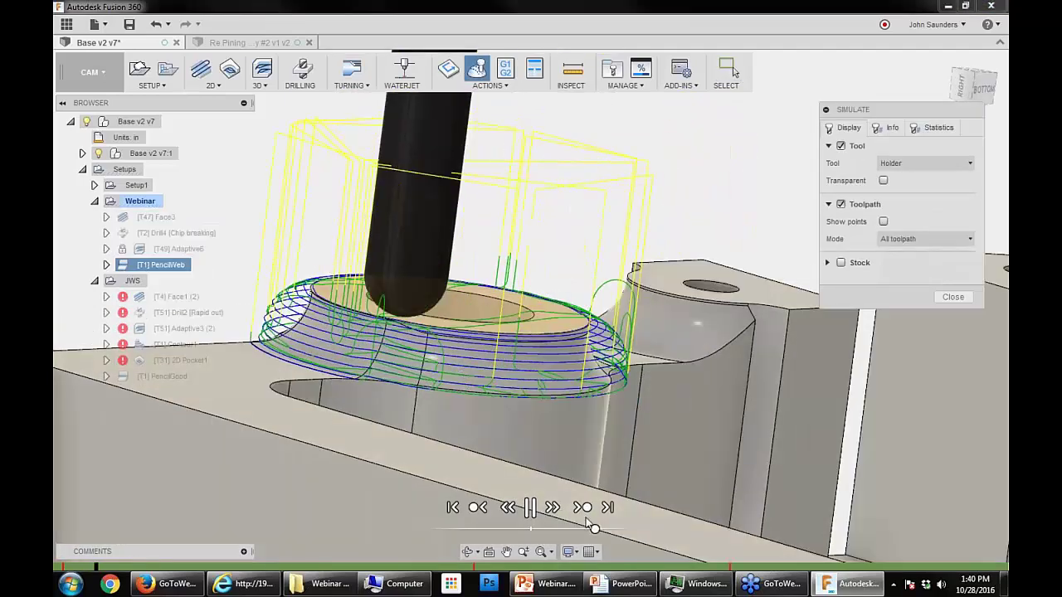
{"action": "middle_click_drag", "start_coordinate": [417, 402], "coordinate": [481, 260], "text": "shift"}
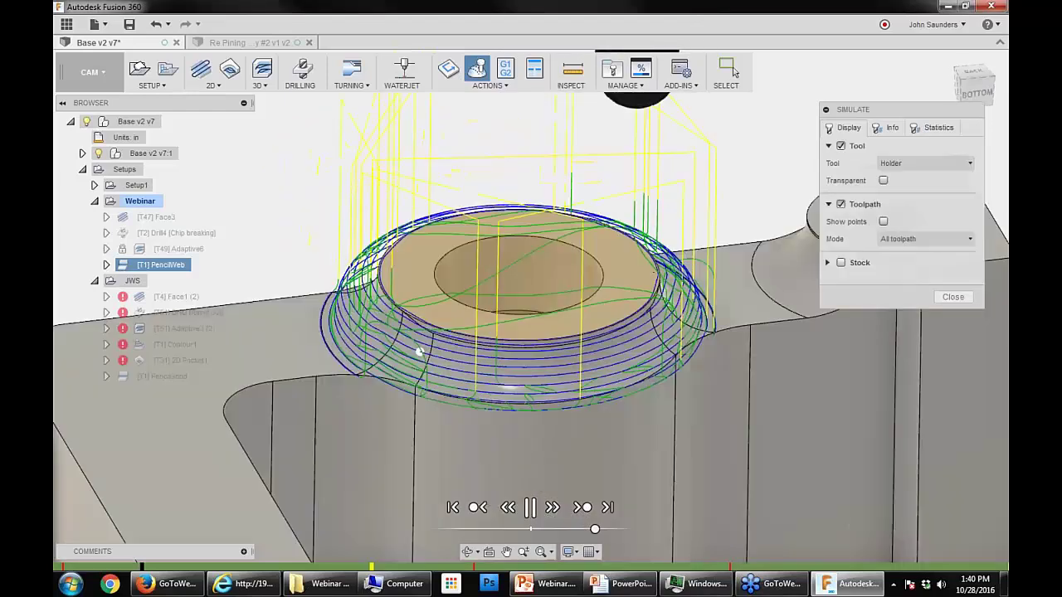
{"action": "scroll", "coordinate": [481, 260], "scroll_direction": "up", "scroll_amount": 3}
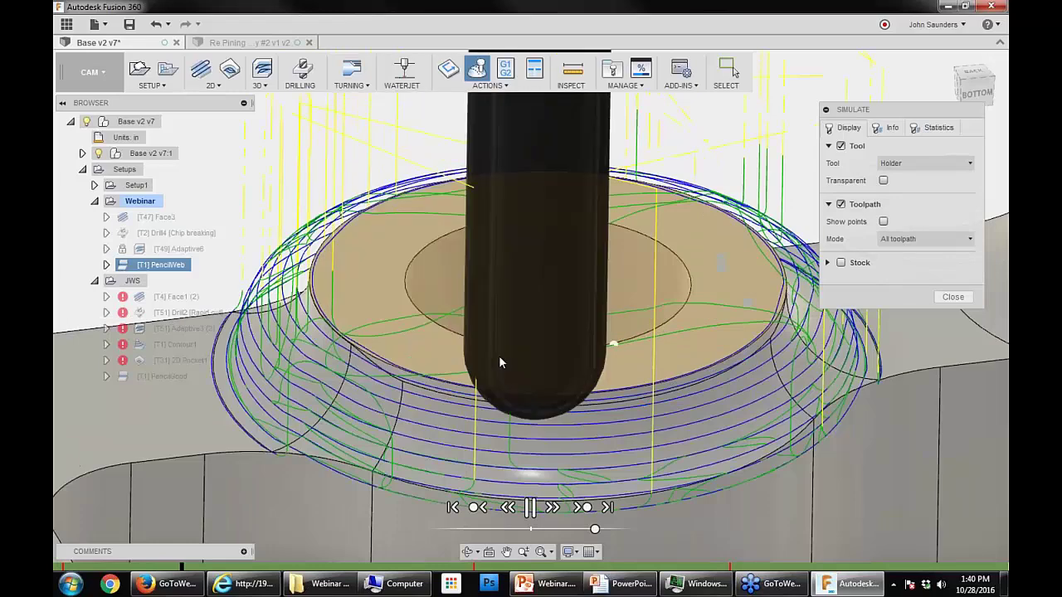
{"action": "left_click", "coordinate": [952, 297]}
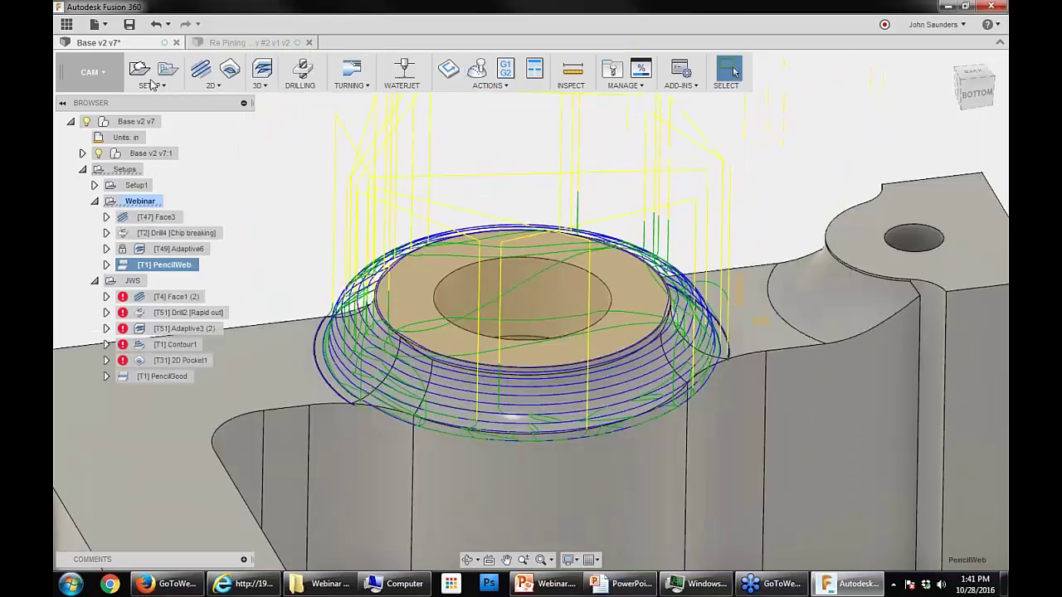
Step: Save a new version of the document, then return PencilWeb's Up/Down Milling to Don't care and regenerate the toolpath
{"action": "left_click", "coordinate": [129, 24]}
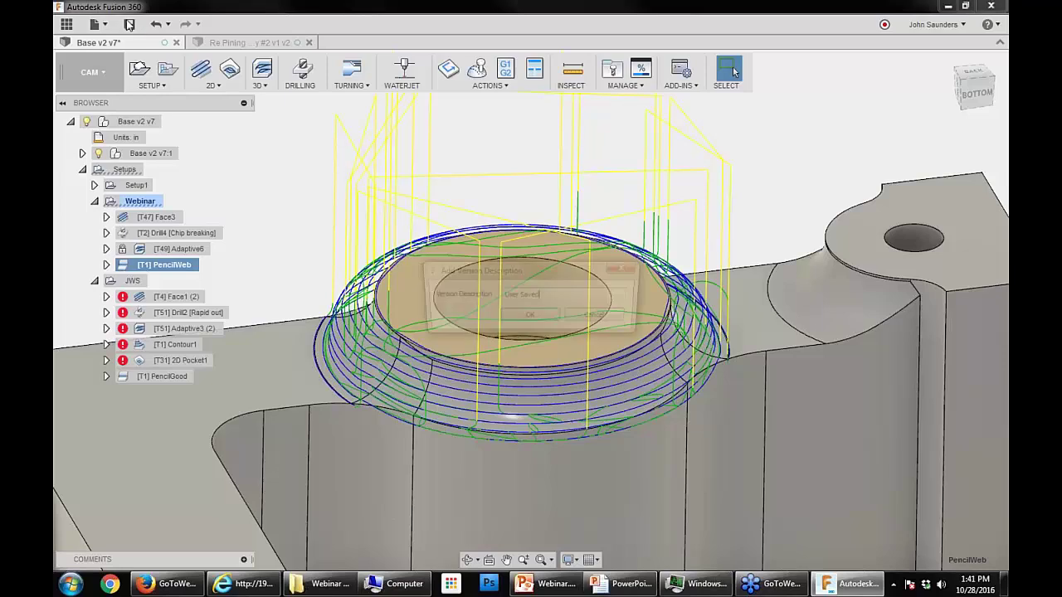
{"action": "left_click", "coordinate": [530, 317]}
{"action": "right_click", "coordinate": [171, 266]}
{"action": "left_click", "coordinate": [207, 276]}
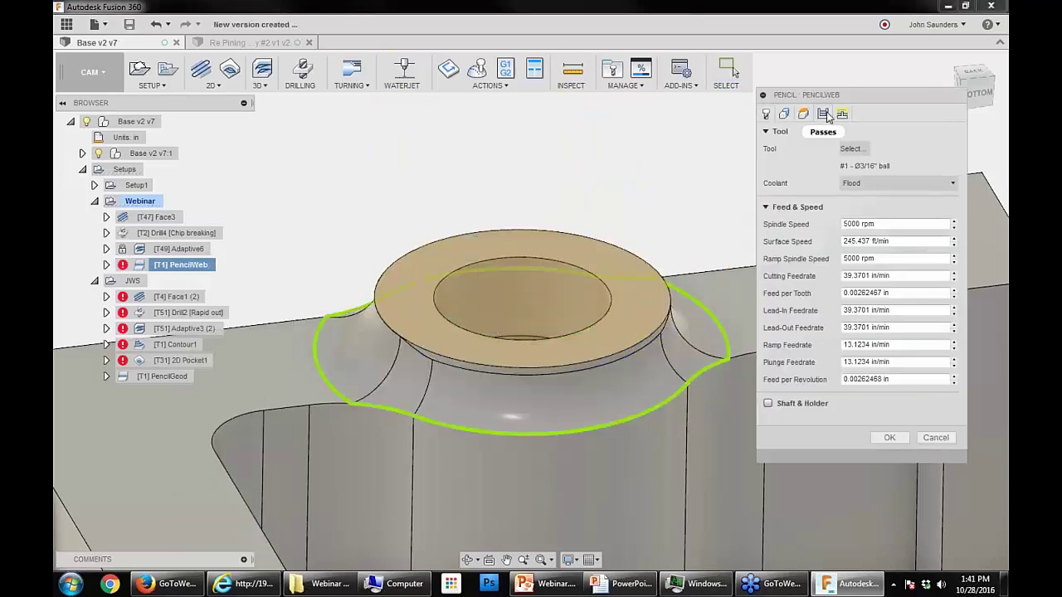
{"action": "left_click", "coordinate": [823, 114]}
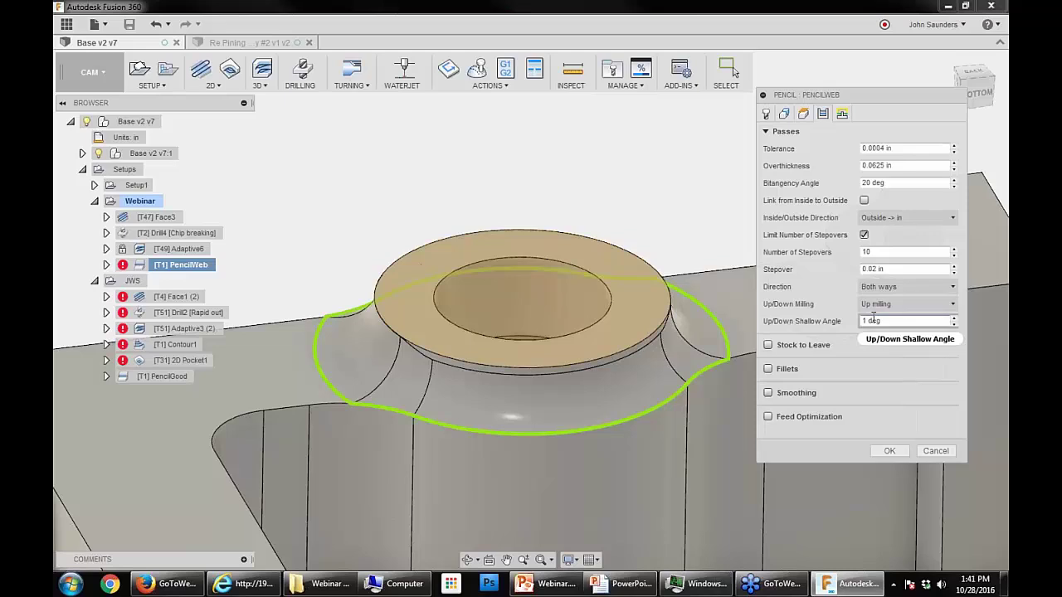
{"action": "left_click", "coordinate": [879, 305]}
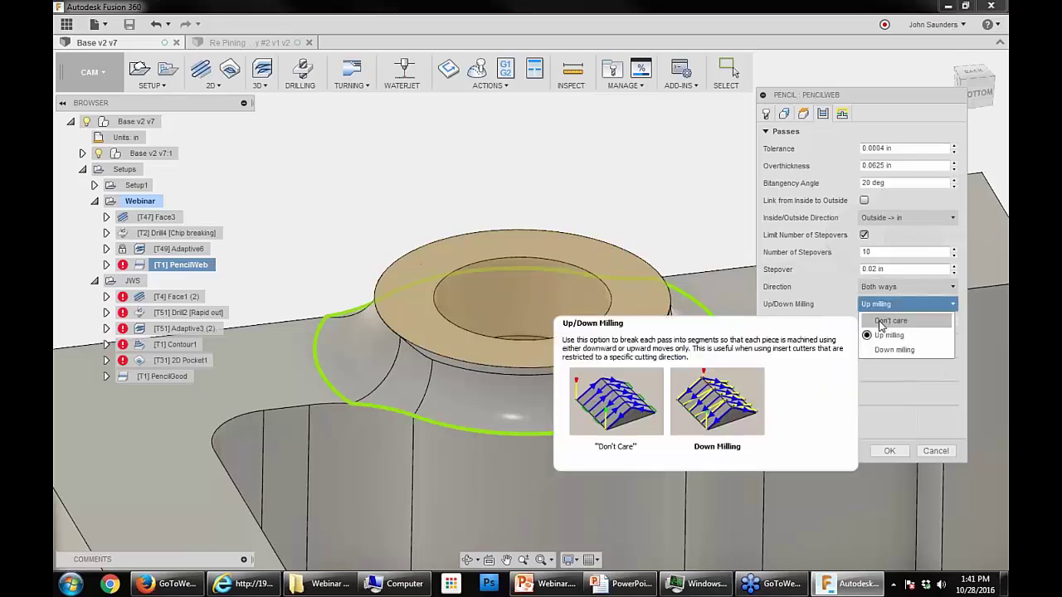
{"action": "left_click", "coordinate": [884, 321]}
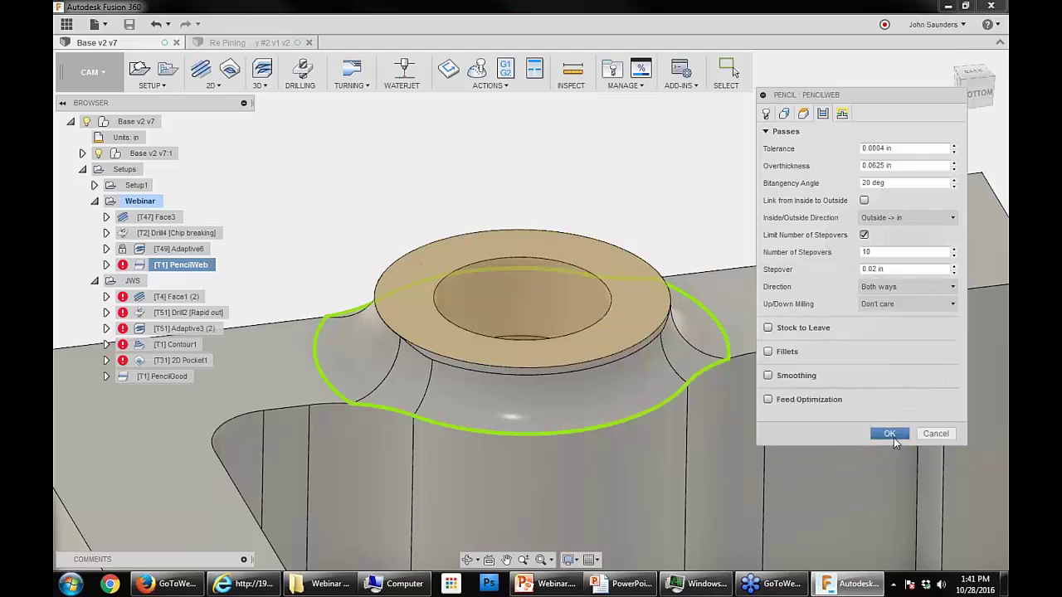
{"action": "left_click", "coordinate": [889, 434]}
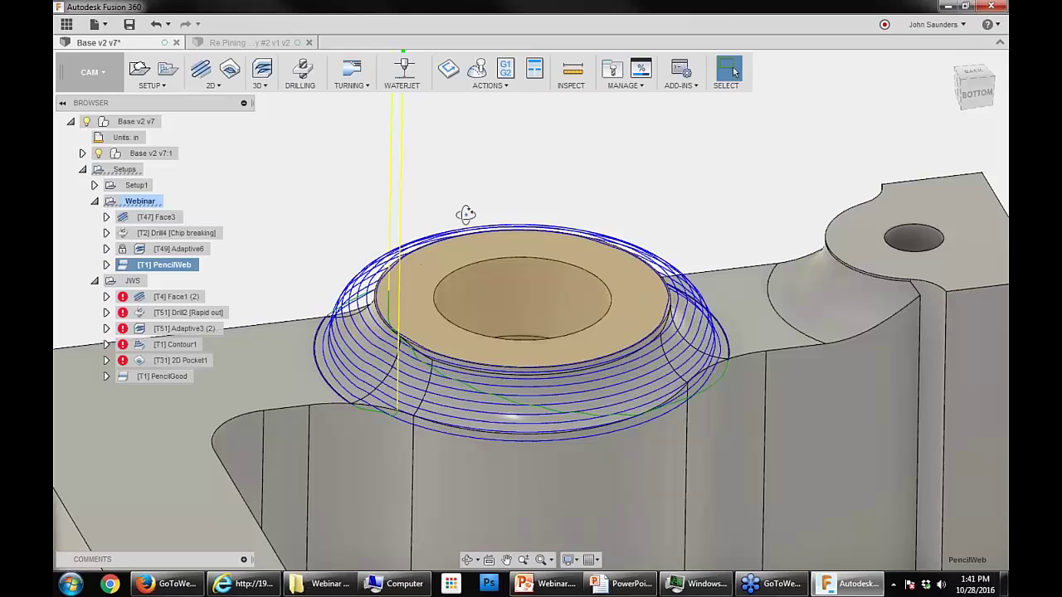
{"action": "middle_click_drag", "start_coordinate": [466, 215], "coordinate": [465, 213], "text": "shift"}
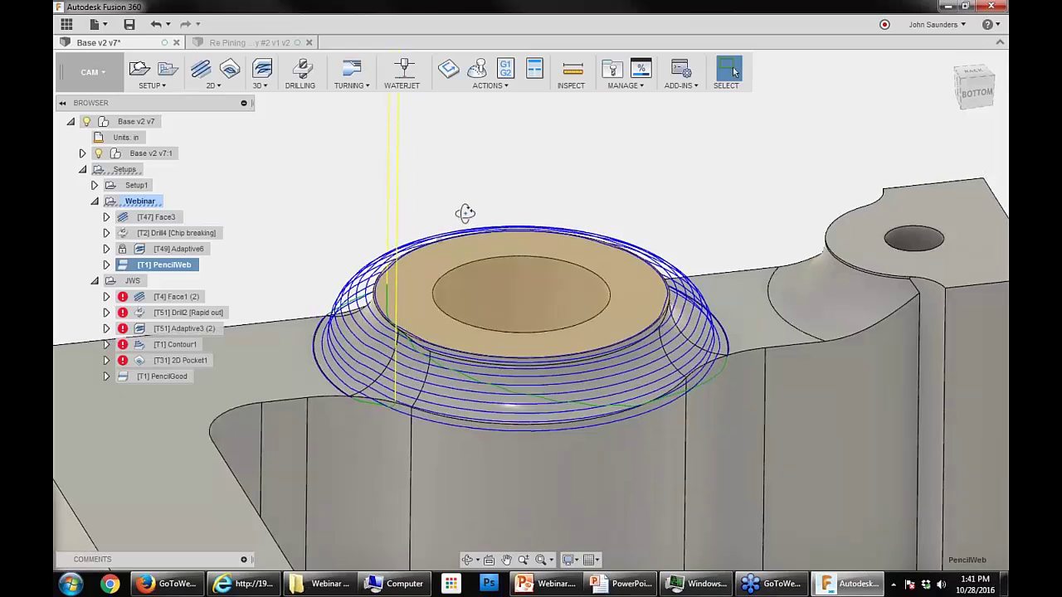
{"action": "left_click_drag", "start_coordinate": [466, 214], "coordinate": [468, 209]}
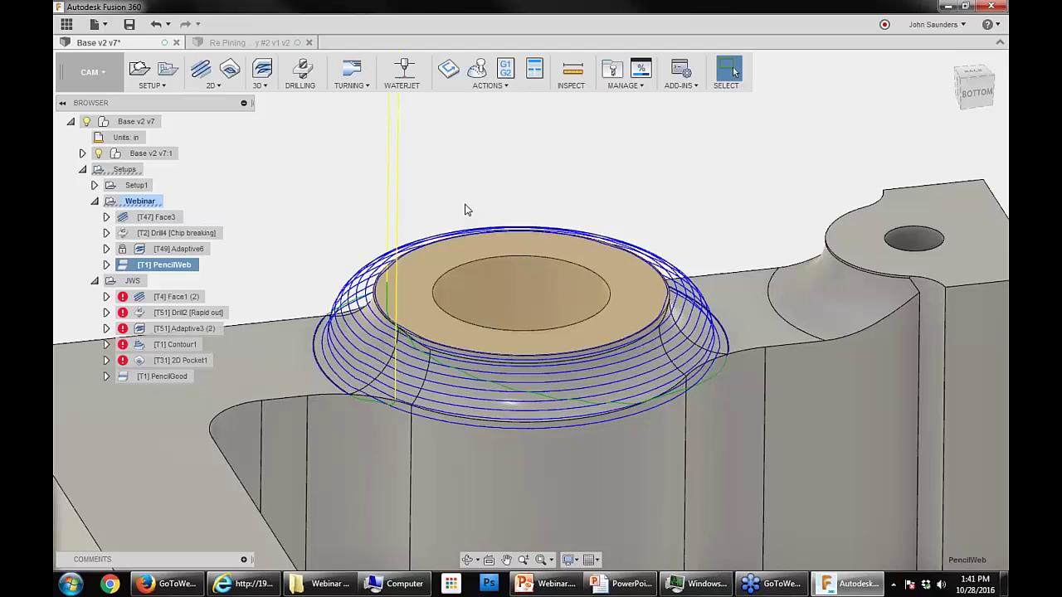
{"action": "scroll", "coordinate": [521, 245], "scroll_direction": "up", "scroll_amount": 1}
{"action": "middle_click_drag", "start_coordinate": [545, 358], "coordinate": [546, 361], "text": "shift"}
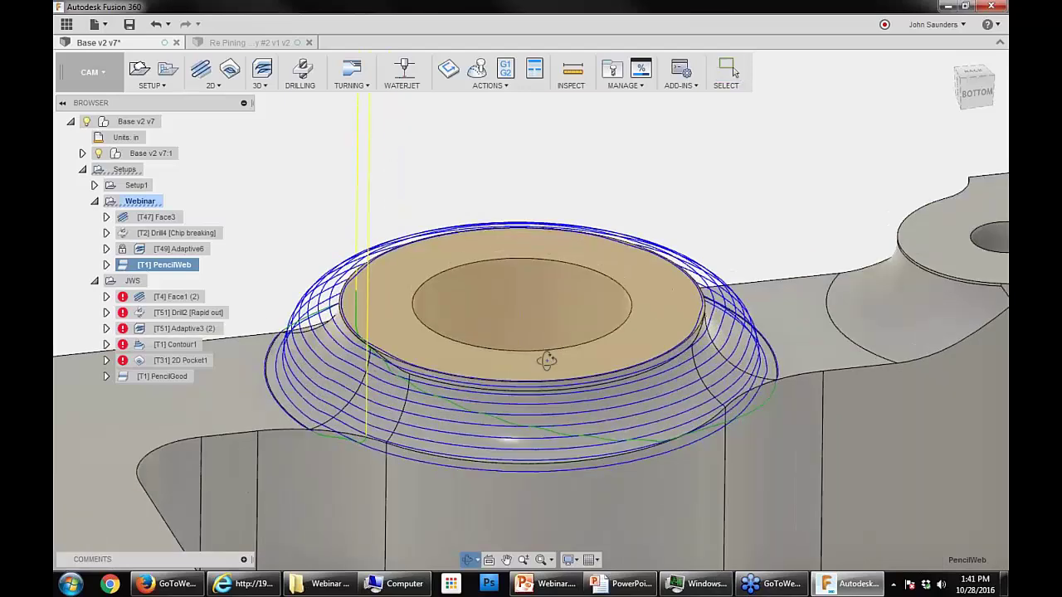
Step: Add the upper edge of the boss's bore to PencilWeb's machining boundary selection and regenerate the toolpath
{"action": "right_click", "coordinate": [176, 267]}
{"action": "left_click", "coordinate": [185, 270]}
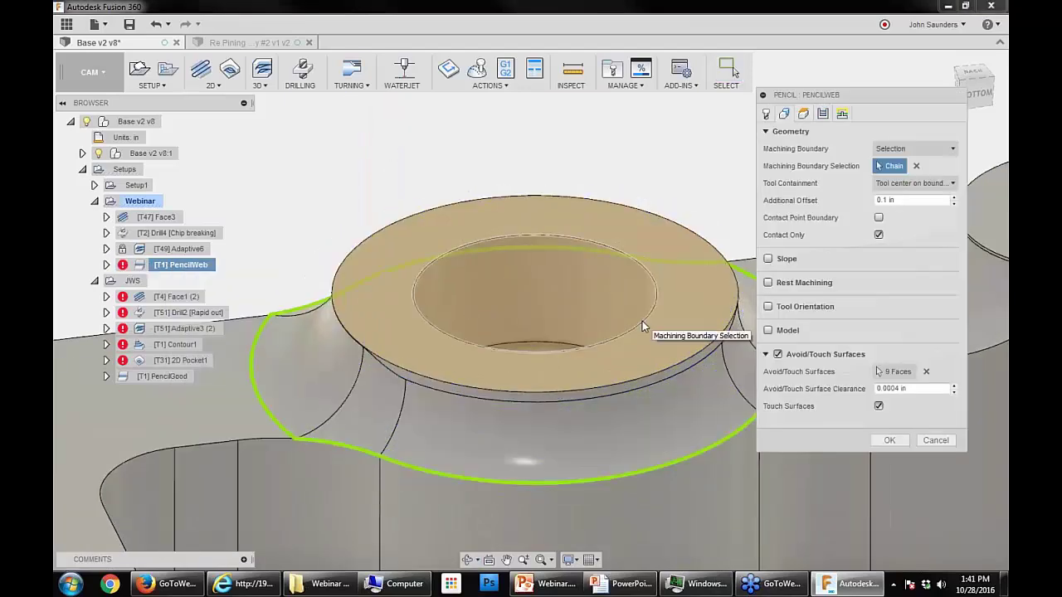
{"action": "left_click", "coordinate": [888, 441]}
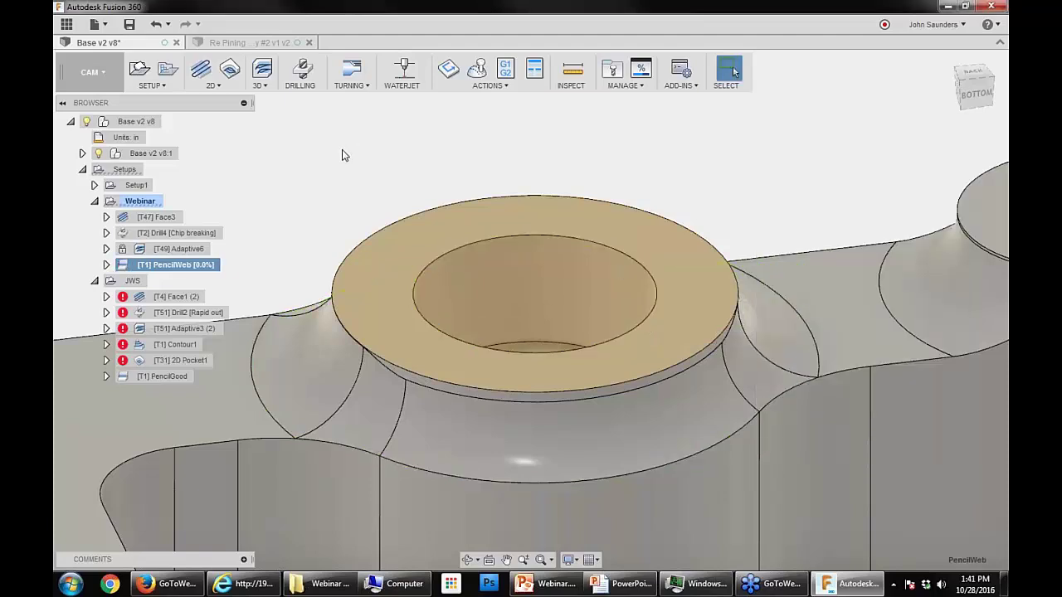
{"action": "middle_click_drag", "start_coordinate": [349, 174], "coordinate": [343, 201], "text": "shift"}
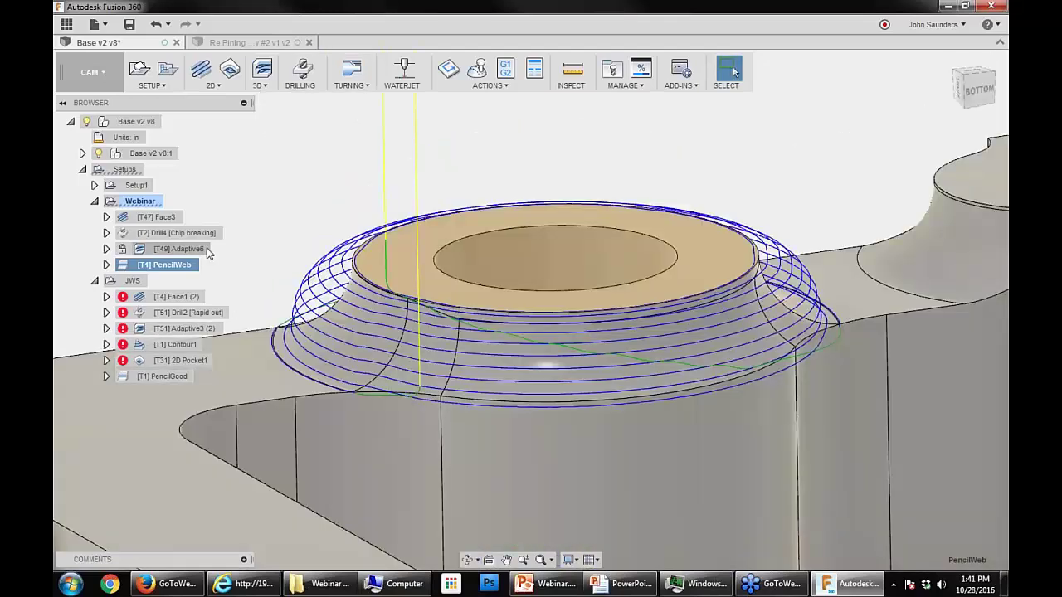
Step: Change PencilWeb's Inside/Outside Direction from Outside -> in to another option and regenerate the toolpath
{"action": "double_click", "coordinate": [164, 265]}
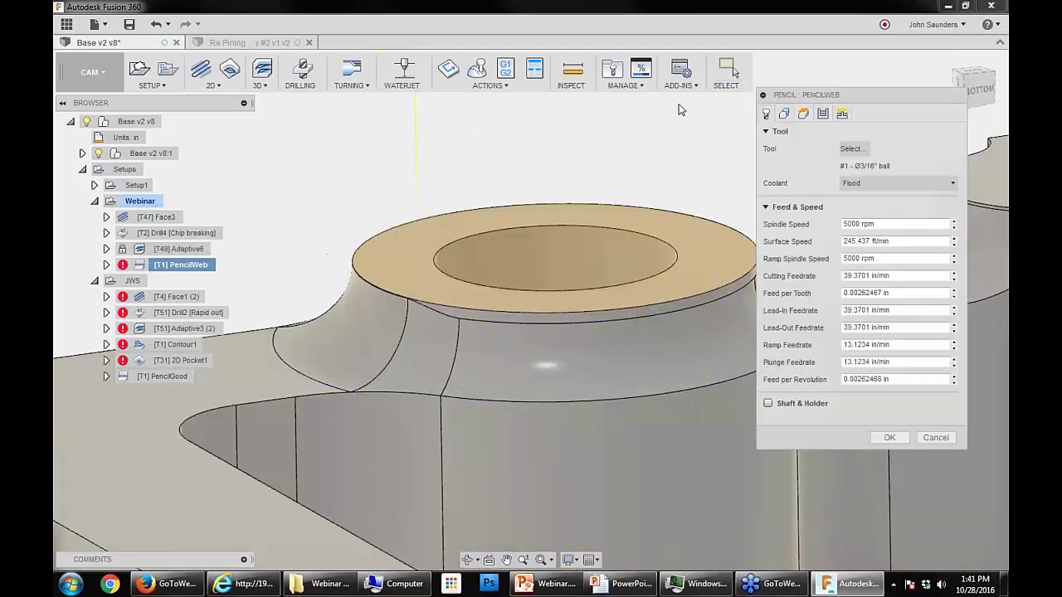
{"action": "left_click", "coordinate": [822, 113]}
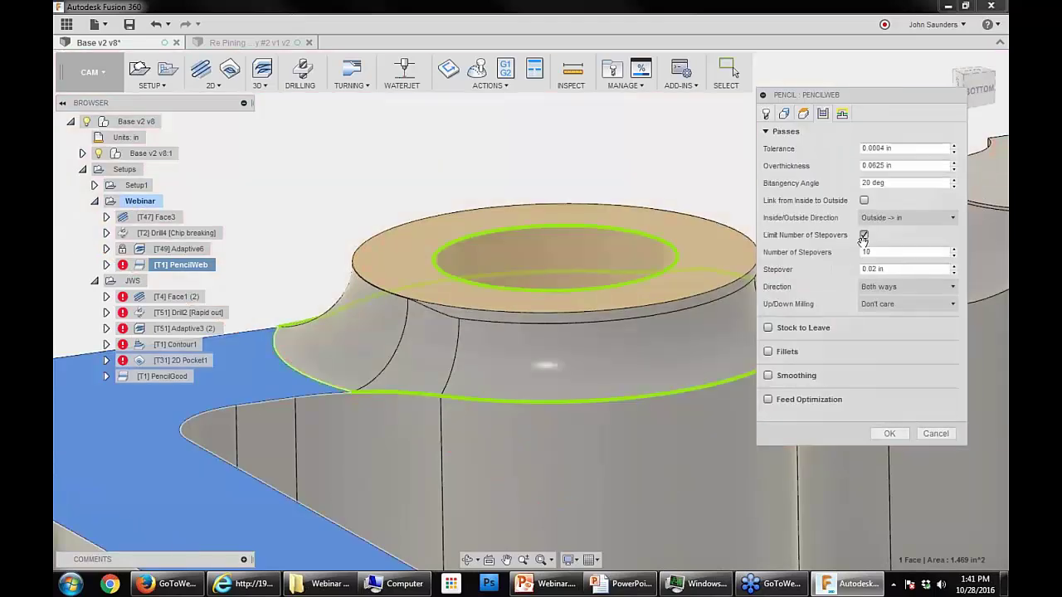
{"action": "left_click", "coordinate": [896, 217]}
{"action": "left_click", "coordinate": [900, 249]}
{"action": "left_click", "coordinate": [889, 433]}
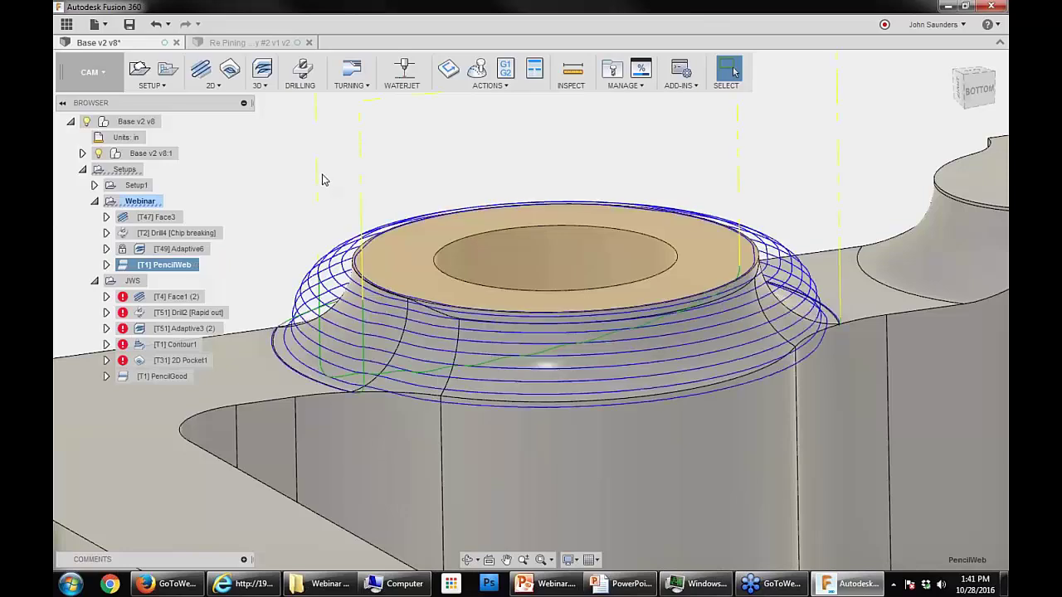
{"action": "mouse_move", "coordinate": [359, 206]}
{"action": "middle_mouse_down", "text": "shift"}
{"action": "mouse_move", "coordinate": [341, 198]}
{"action": "mouse_move", "coordinate": [340, 208]}
{"action": "middle_mouse_up", "text": "shift"}
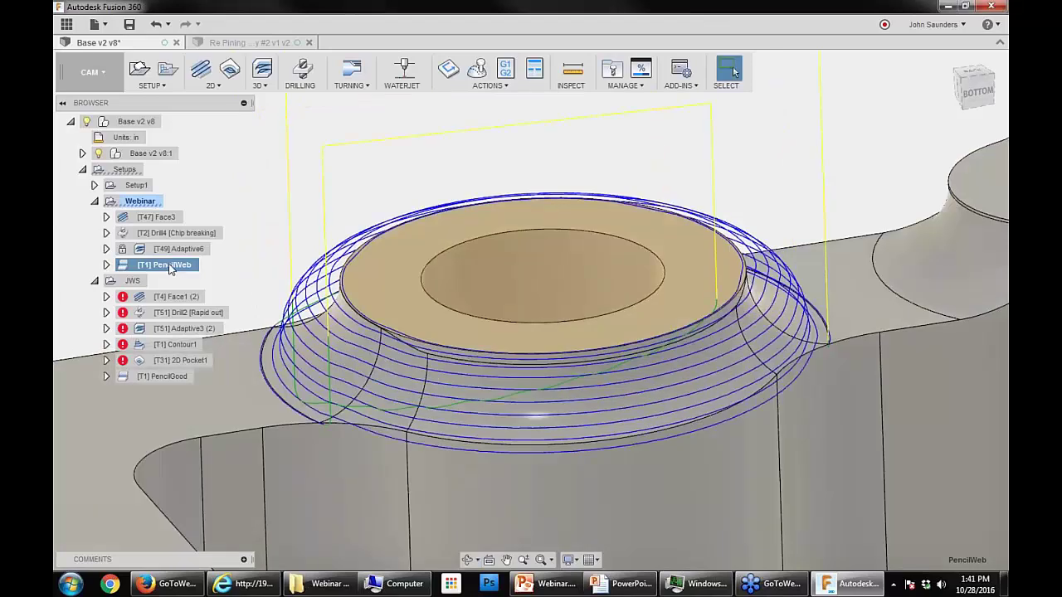
Step: Review PencilWeb's linking and height settings without changing them, and show its toolpath again
{"action": "right_click", "coordinate": [171, 266]}
{"action": "left_click", "coordinate": [192, 273]}
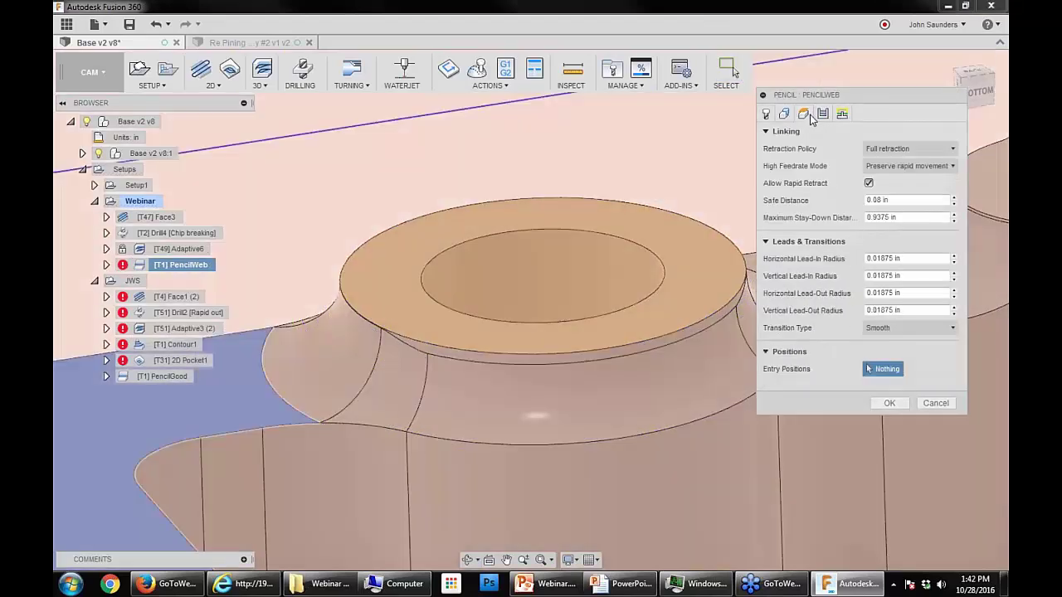
{"action": "left_click", "coordinate": [803, 113]}
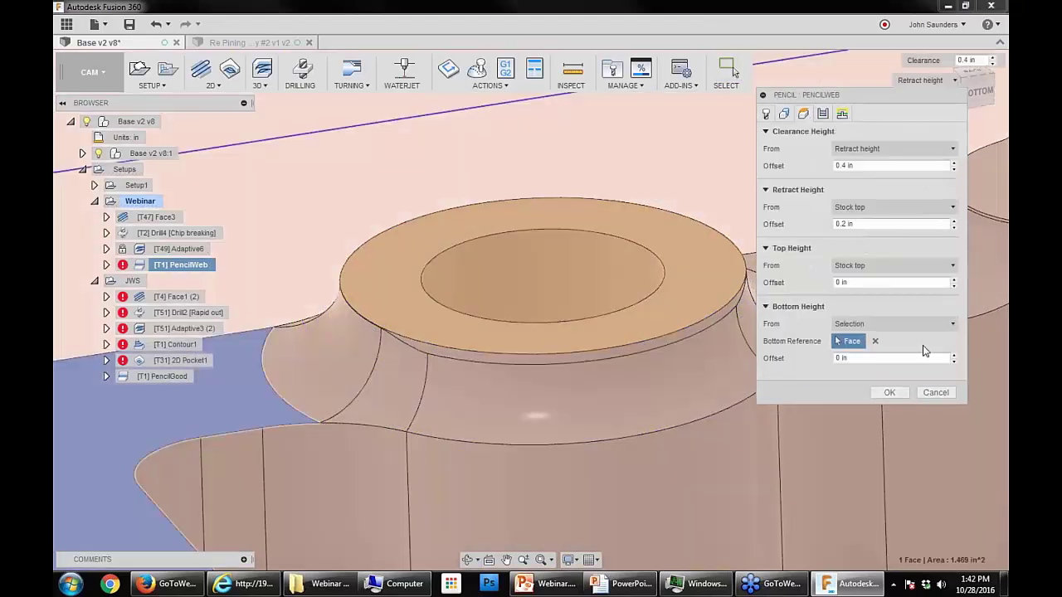
{"action": "left_click", "coordinate": [935, 404]}
{"action": "left_click", "coordinate": [165, 265]}
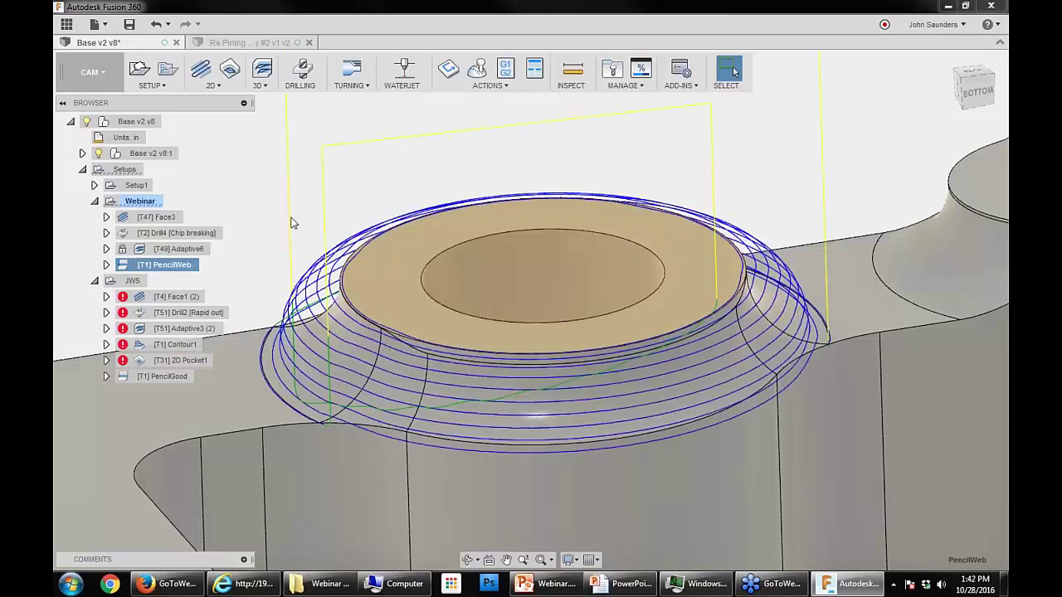
Step: Simulate the PencilWeb toolpath and watch the tool travel around the boss's fillet
{"action": "scroll", "coordinate": [291, 223], "scroll_direction": "down", "scroll_amount": 1}
{"action": "middle_click_drag", "start_coordinate": [292, 223], "coordinate": [318, 224], "text": "shift"}
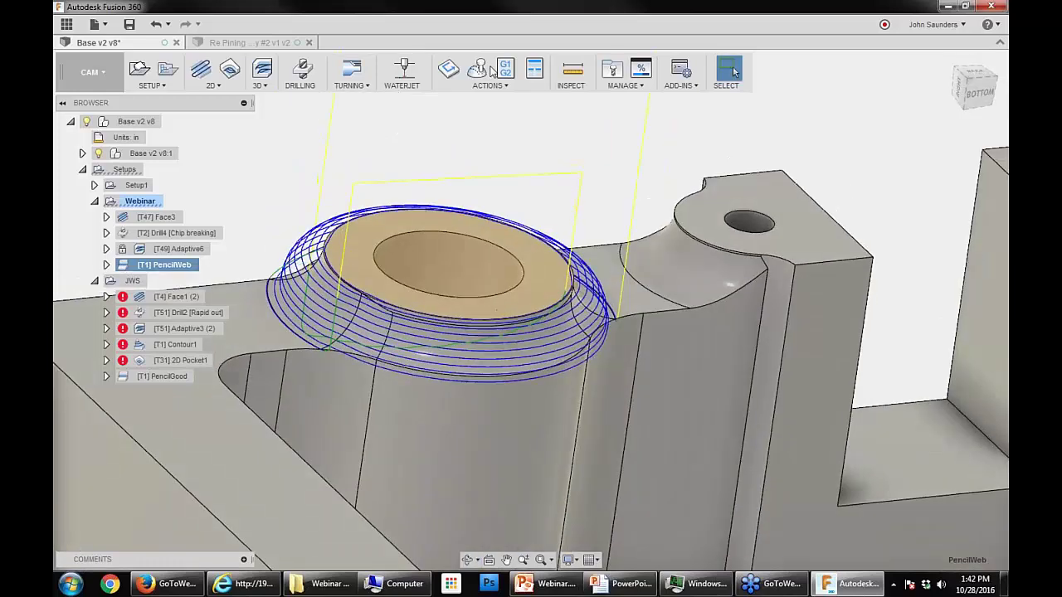
{"action": "left_click", "coordinate": [476, 69]}
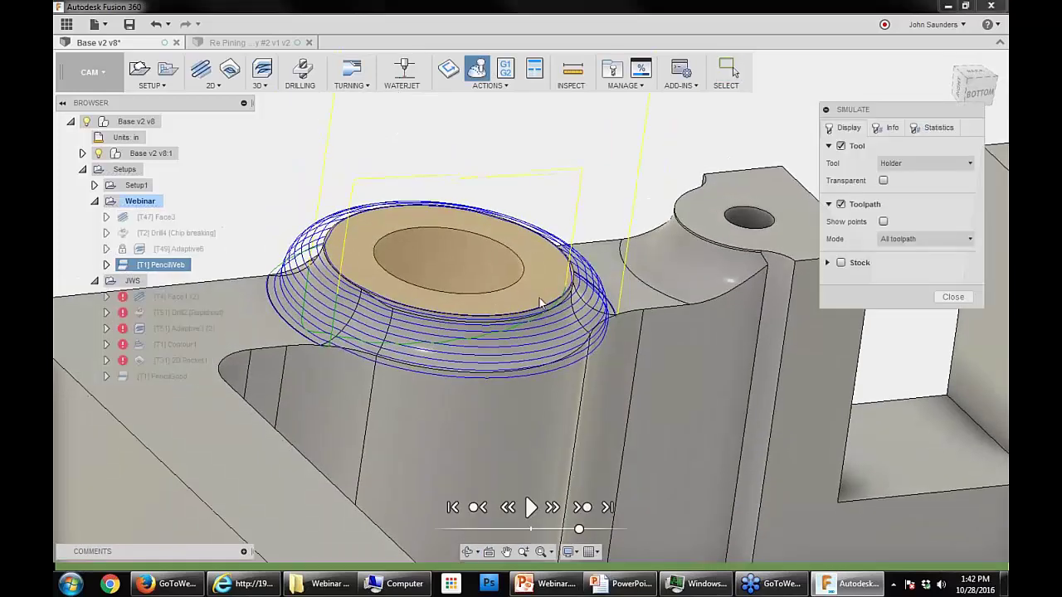
{"action": "left_click", "coordinate": [531, 507]}
{"action": "middle_click_drag", "start_coordinate": [338, 323], "coordinate": [320, 309], "text": "shift"}
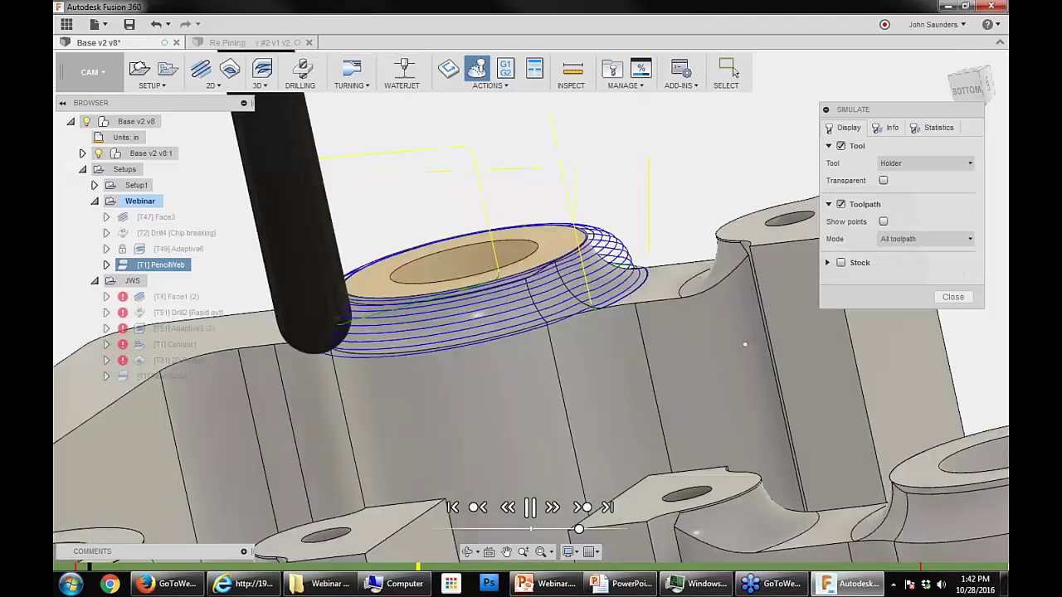
{"action": "middle_click_drag", "start_coordinate": [745, 345], "coordinate": [990, 249], "text": "shift"}
Step: Examine the simulated tool's contact with the boss's fillet in a square-on BOTTOM view, then close the simulation
{"action": "left_click", "coordinate": [973, 86]}
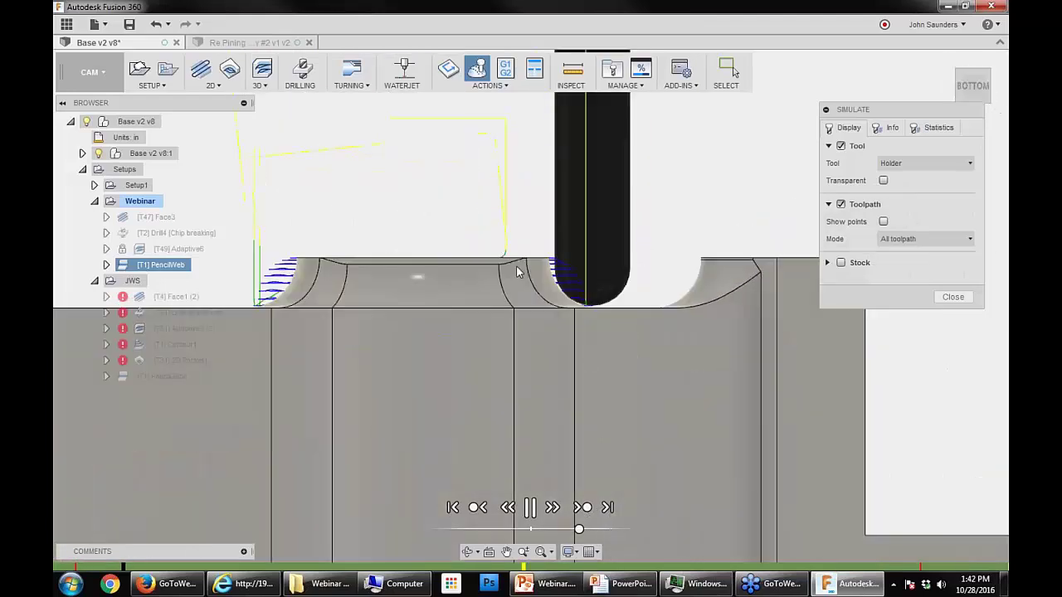
{"action": "scroll", "coordinate": [490, 264], "scroll_direction": "up", "scroll_amount": 3}
{"action": "middle_click_drag", "start_coordinate": [465, 264], "coordinate": [661, 283]}
{"action": "scroll", "coordinate": [371, 308], "scroll_direction": "up", "scroll_amount": 2}
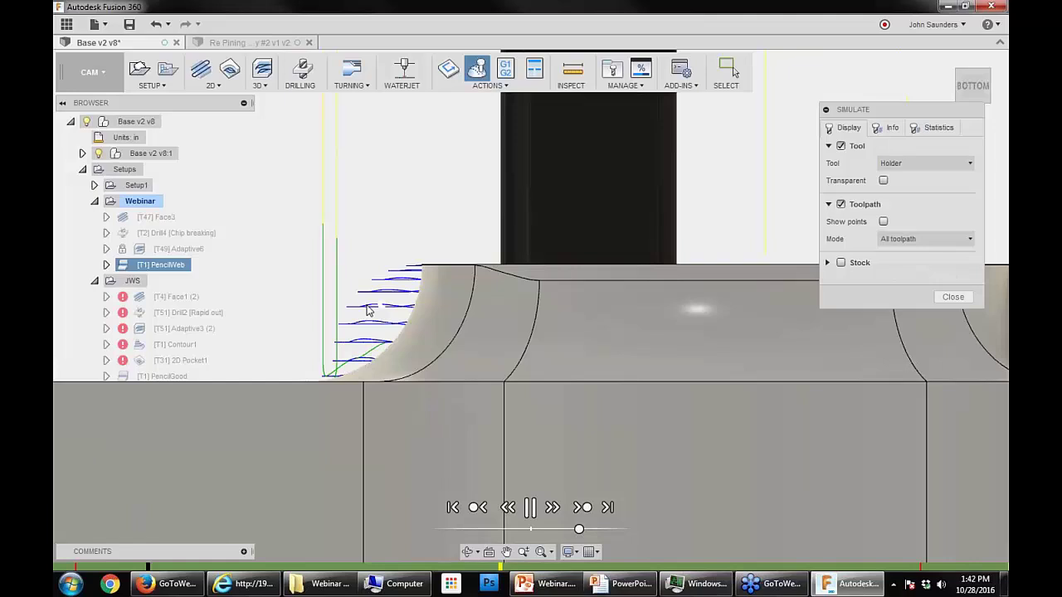
{"action": "scroll", "coordinate": [424, 295], "scroll_direction": "down", "scroll_amount": 2}
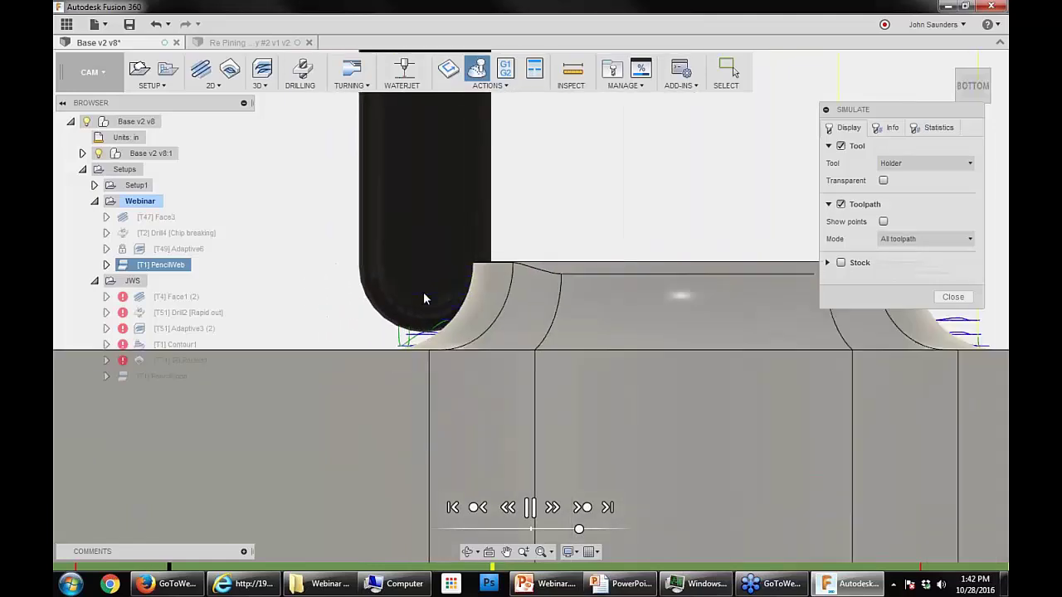
{"action": "scroll", "coordinate": [423, 299], "scroll_direction": "down", "scroll_amount": 2}
{"action": "scroll", "coordinate": [422, 302], "scroll_direction": "down", "scroll_amount": 2}
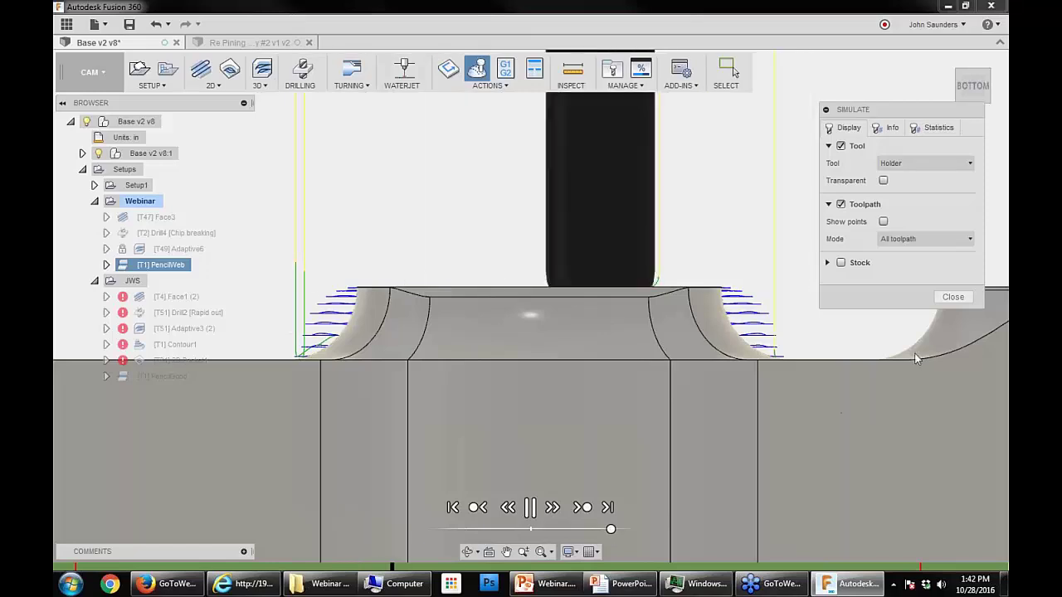
{"action": "left_click", "coordinate": [952, 297]}
Step: Save the Base document with the regenerated PencilWeb toolpath as a new version
{"action": "scroll", "coordinate": [495, 255], "scroll_direction": "down", "scroll_amount": 3}
{"action": "middle_click_drag", "start_coordinate": [495, 255], "coordinate": [508, 265], "text": "shift"}
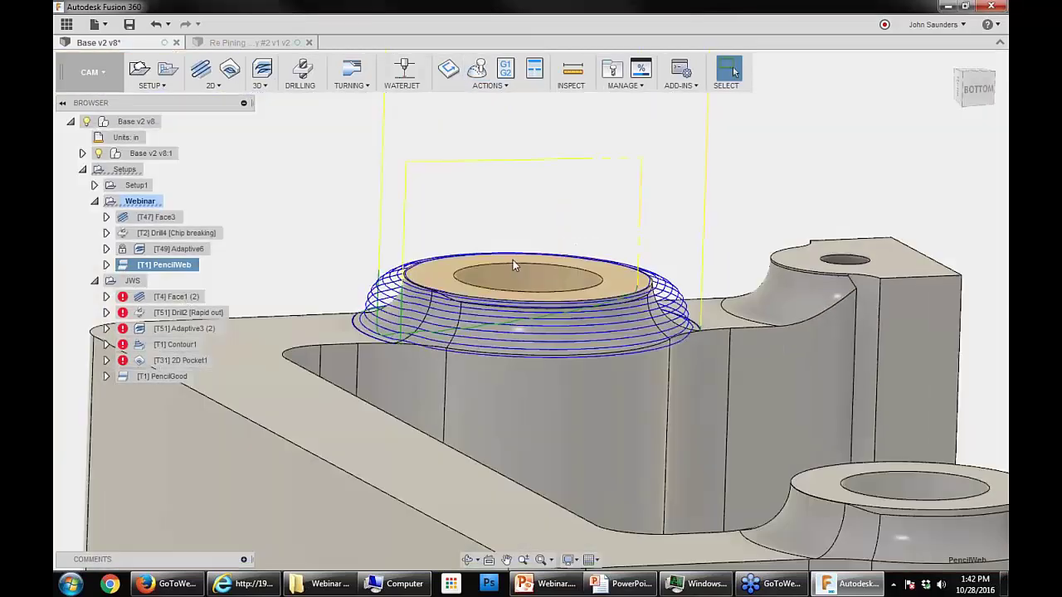
{"action": "scroll", "coordinate": [432, 251], "scroll_direction": "up", "scroll_amount": 2}
{"action": "middle_click_drag", "start_coordinate": [432, 251], "coordinate": [412, 218], "text": "shift"}
{"action": "scroll", "coordinate": [474, 232], "scroll_direction": "up", "scroll_amount": 2}
{"action": "key", "text": "ctrl+s"}
{"action": "key", "text": "Return"}
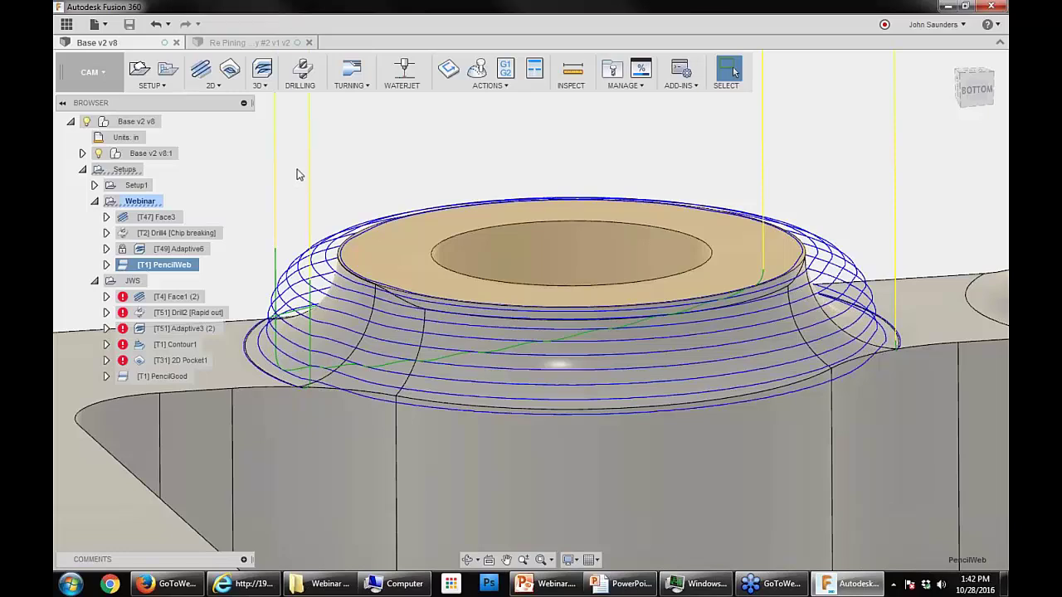
Step: Compare the PencilGood toolpath around the boss with the PencilWeb toolpath
{"action": "left_click", "coordinate": [161, 378]}
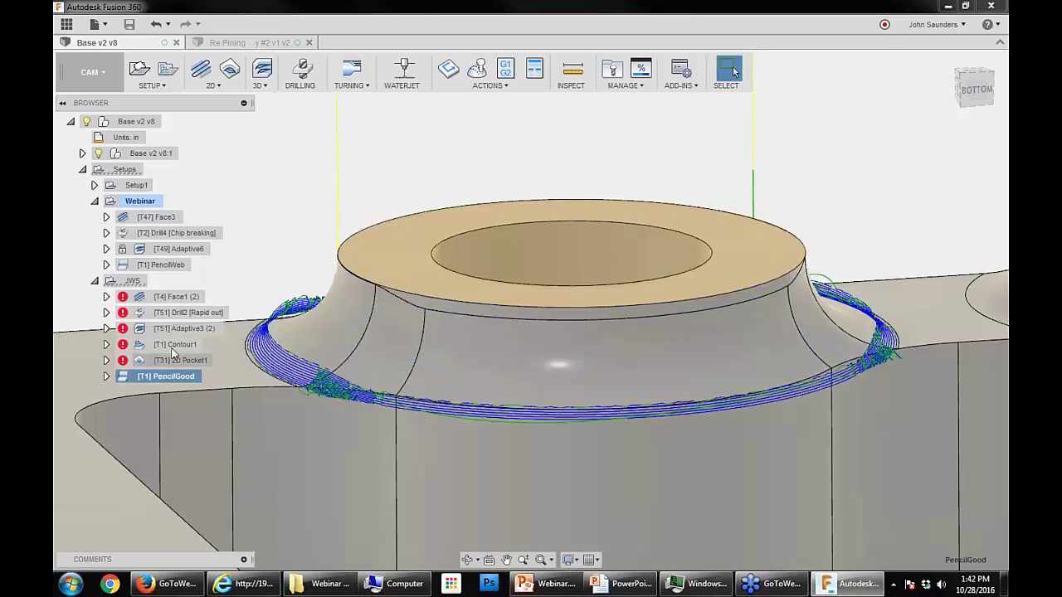
{"action": "left_click", "coordinate": [164, 266]}
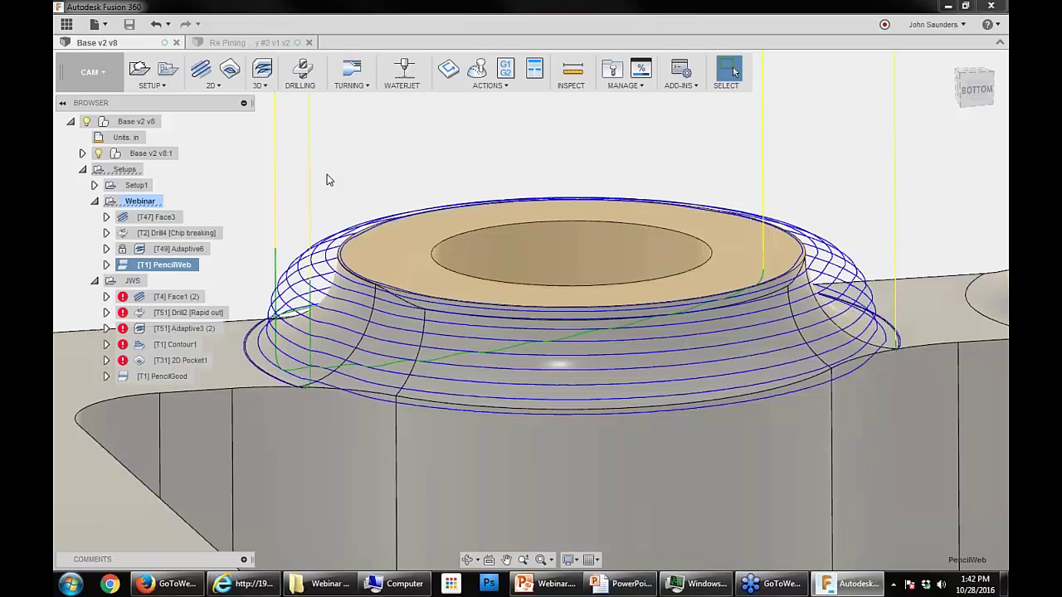
{"action": "scroll", "coordinate": [327, 206], "scroll_direction": "down", "scroll_amount": 3}
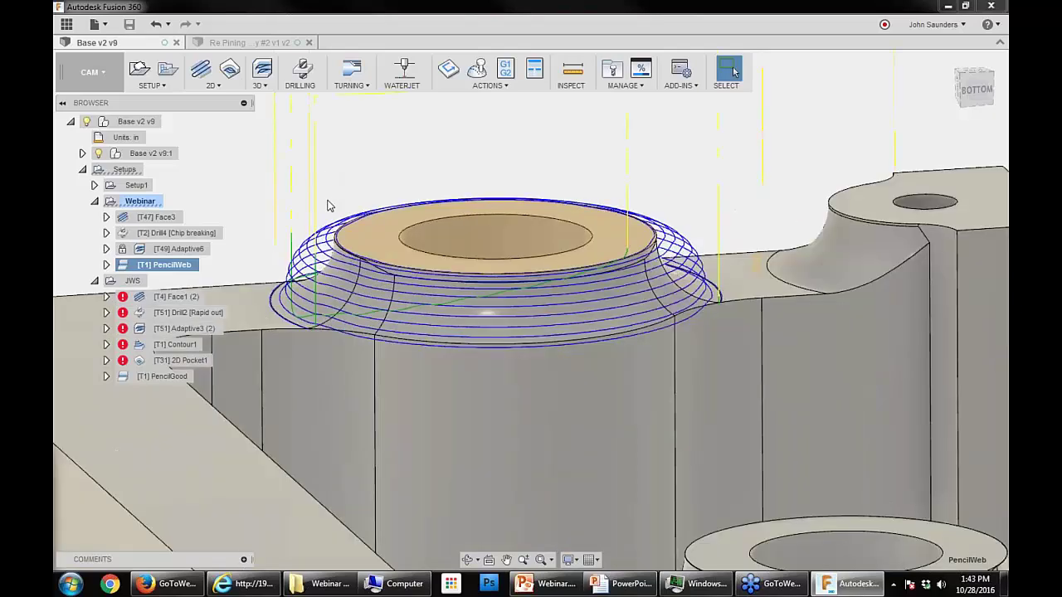
{"action": "scroll", "coordinate": [328, 205], "scroll_direction": "down", "scroll_amount": 2}
Step: Switch to the Re Pining Tray document and examine Setup1's 2D Adaptive1 toolpath in the large pocket
{"action": "left_click", "coordinate": [262, 45]}
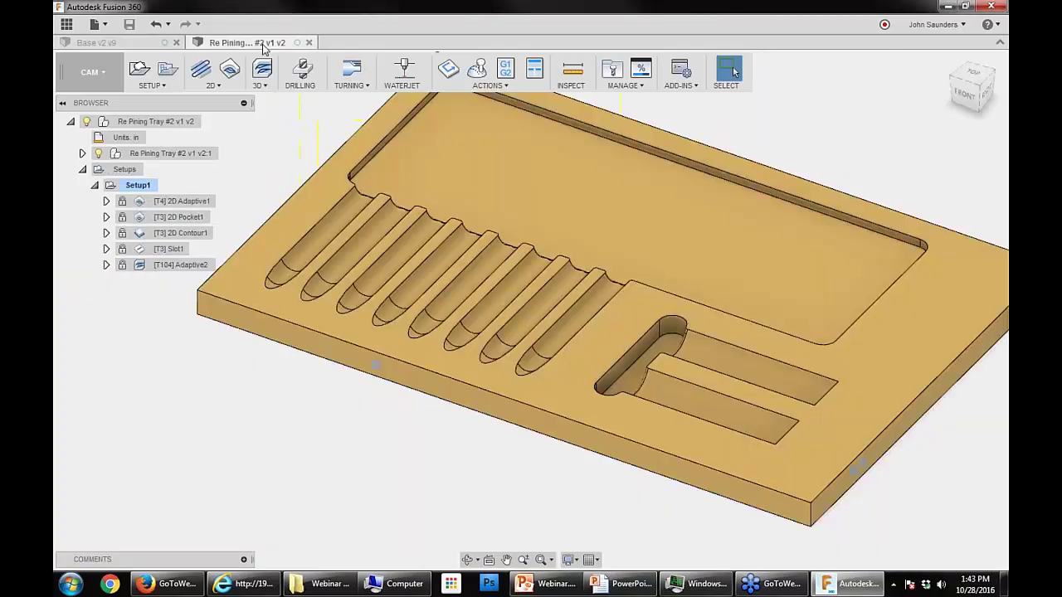
{"action": "middle_click_drag", "start_coordinate": [358, 184], "coordinate": [381, 206]}
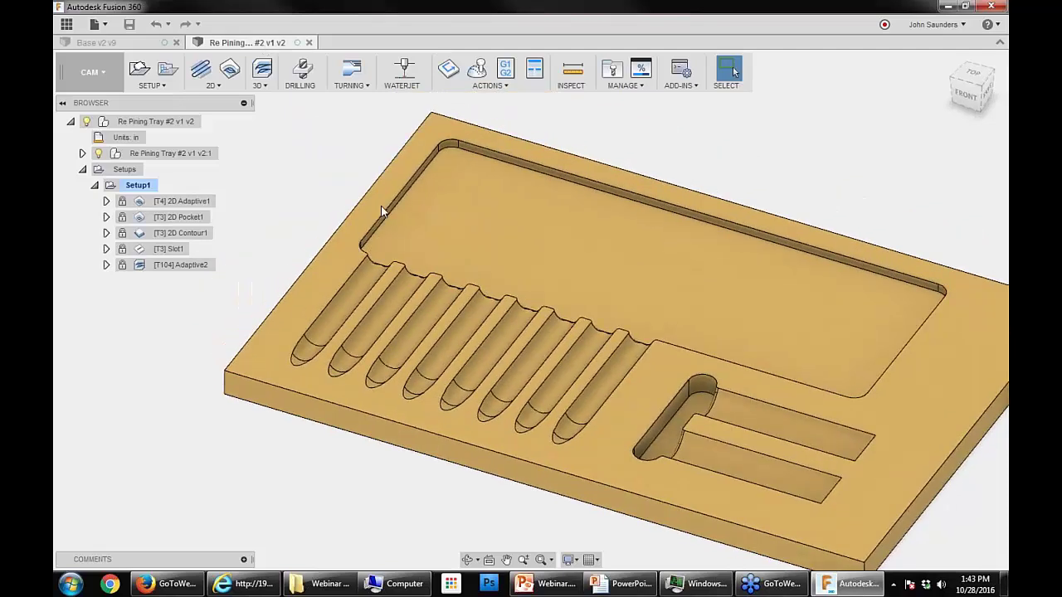
{"action": "left_click", "coordinate": [139, 185]}
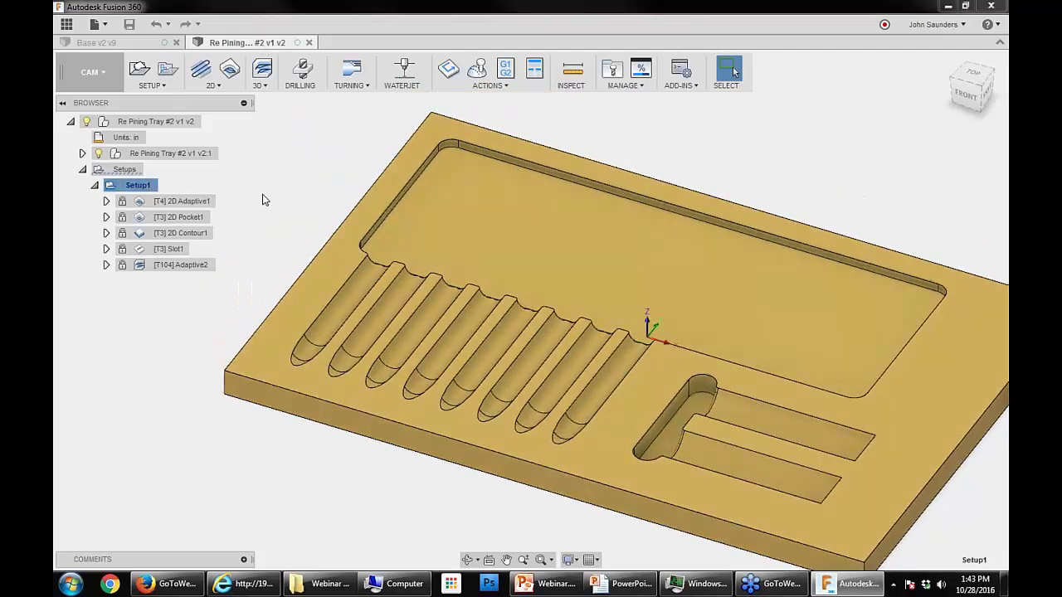
{"action": "mouse_move", "coordinate": [279, 174]}
{"action": "middle_mouse_down"}
{"action": "mouse_move", "coordinate": [241, 192]}
{"action": "mouse_move", "coordinate": [287, 185]}
{"action": "mouse_move", "coordinate": [293, 168]}
{"action": "mouse_move", "coordinate": [277, 192]}
{"action": "middle_mouse_up"}
{"action": "left_click", "coordinate": [186, 201]}
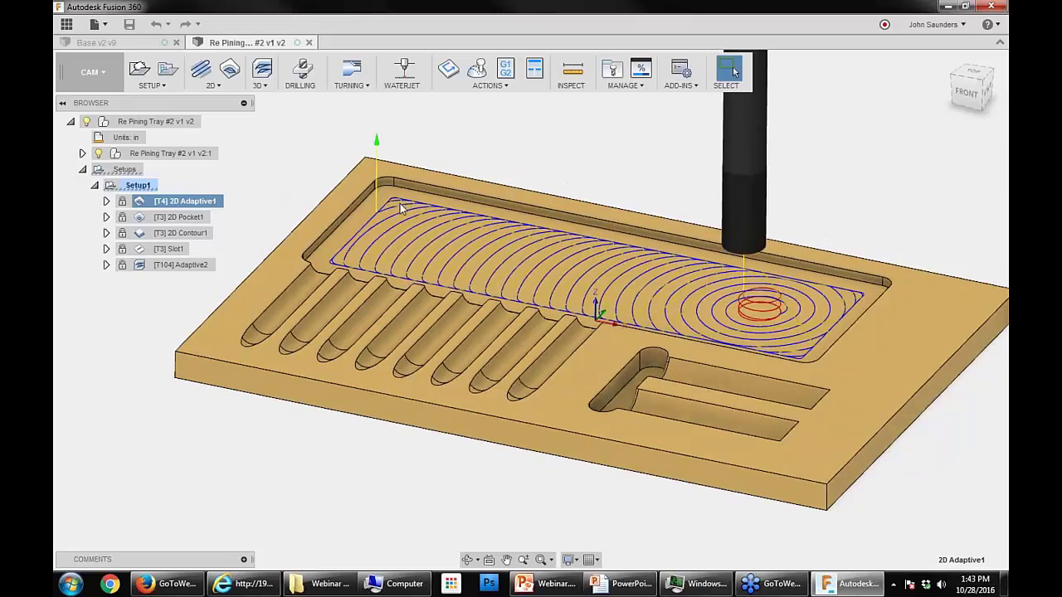
{"action": "middle_click_drag", "start_coordinate": [400, 203], "coordinate": [403, 253], "text": "shift"}
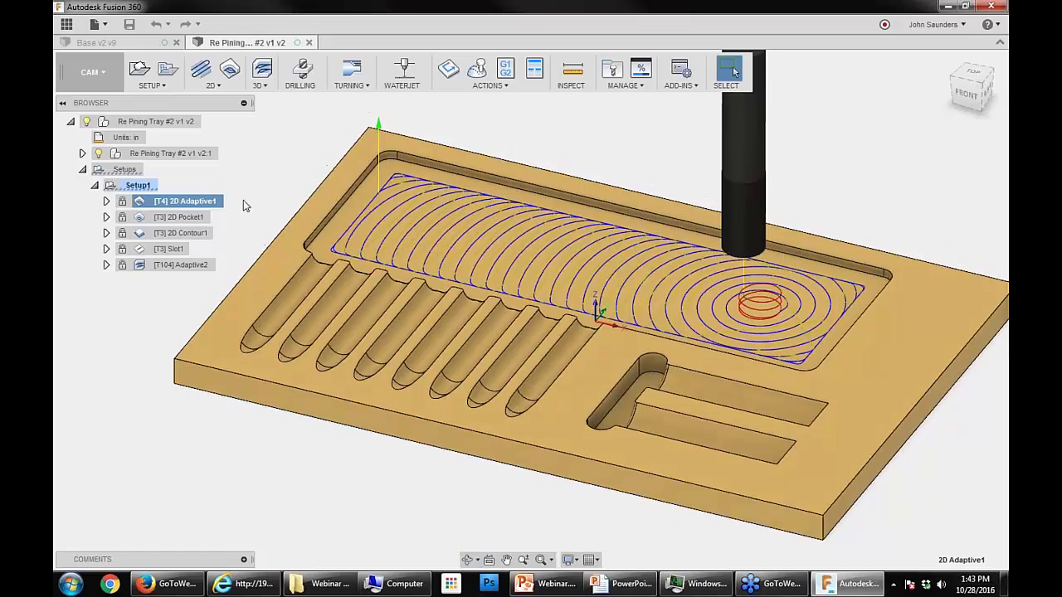
Step: Compare the tray's 2D Pocket1 and 2D Contour1 toolpaths with the 2D Adaptive1 roughing toolpath
{"action": "left_click", "coordinate": [201, 219]}
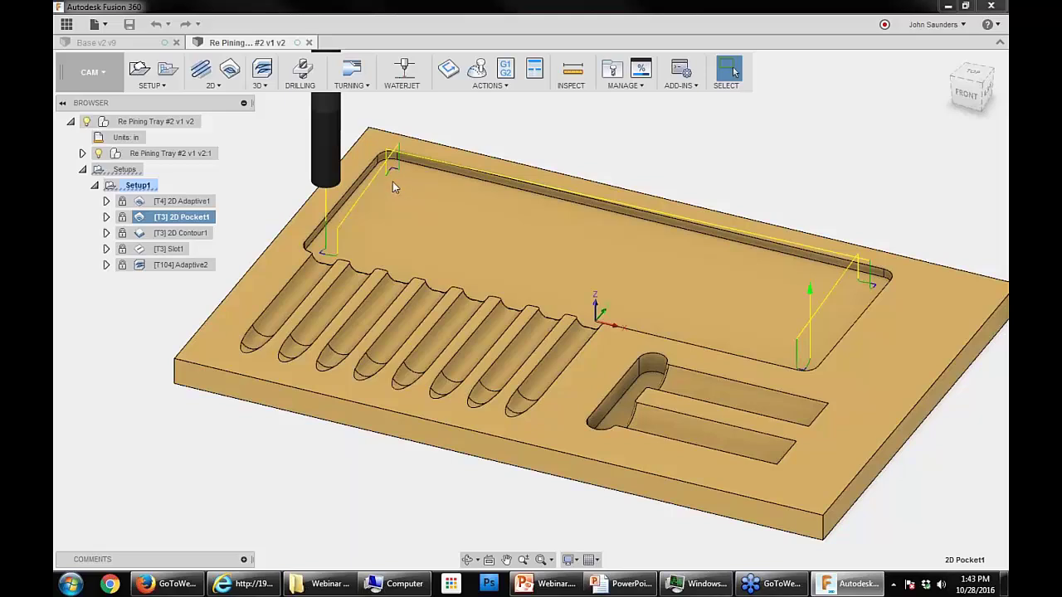
{"action": "left_click", "coordinate": [189, 239], "text": "ctrl"}
{"action": "left_click", "coordinate": [189, 239]}
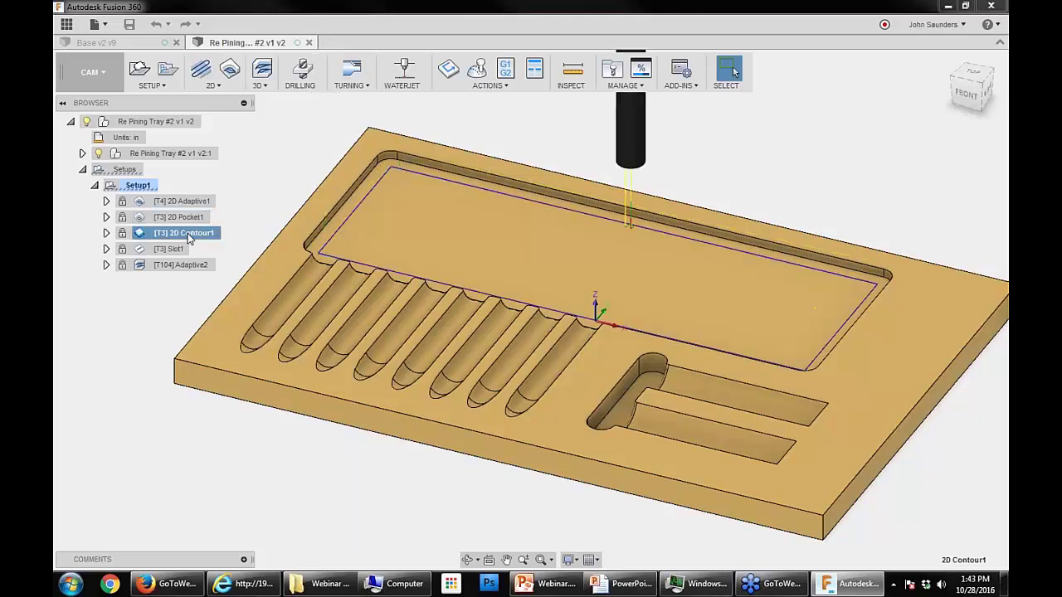
{"action": "left_click", "coordinate": [186, 204]}
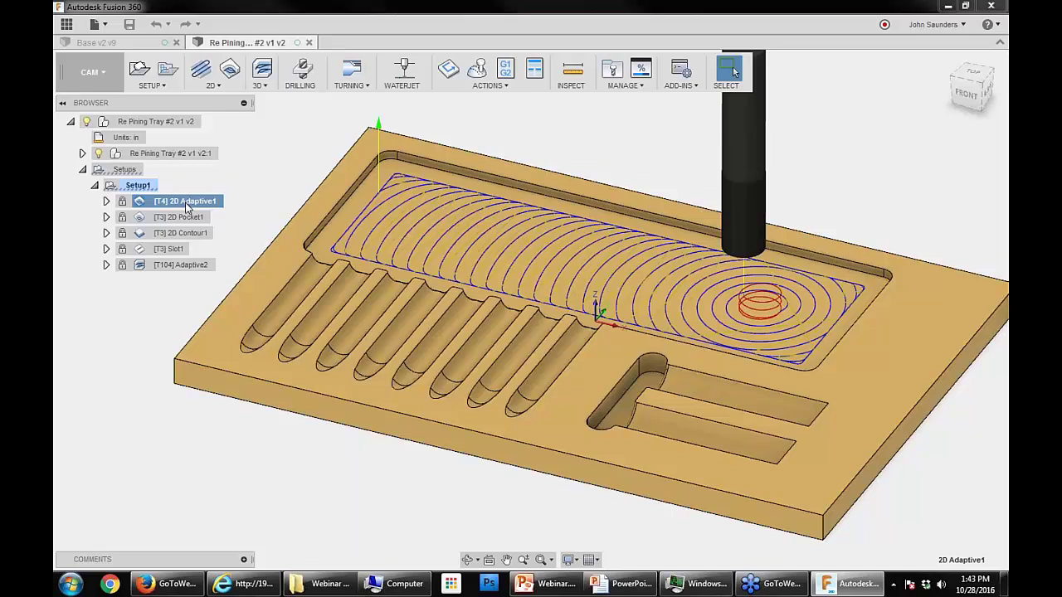
Step: Return to the Base document and examine the JWS setup's Face1 (2) and Adaptive3 (2) toolpaths over the whole part
{"action": "left_click", "coordinate": [137, 45]}
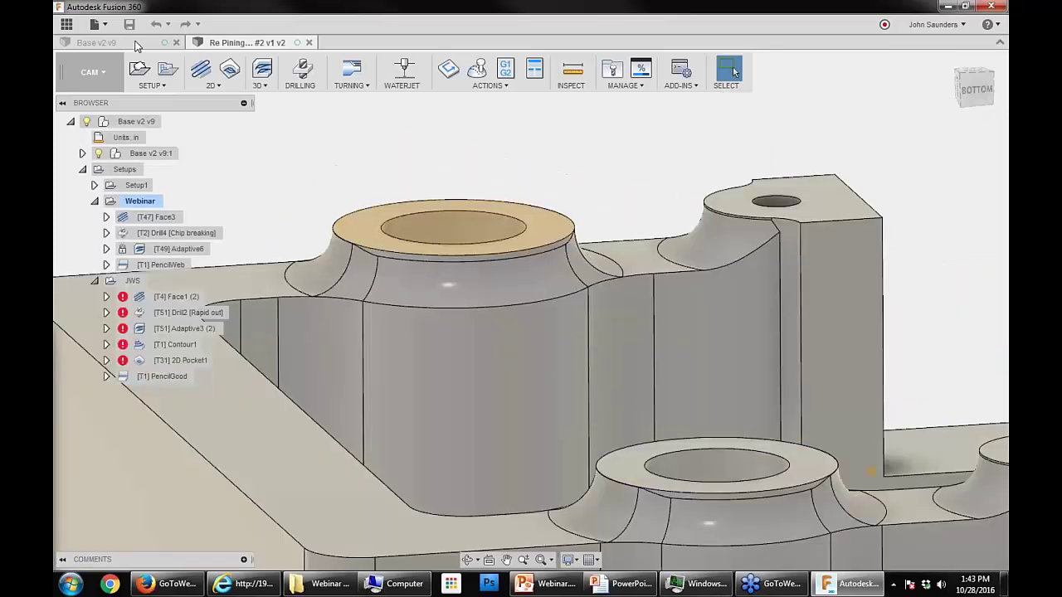
{"action": "left_click", "coordinate": [163, 235]}
{"action": "left_click", "coordinate": [178, 298]}
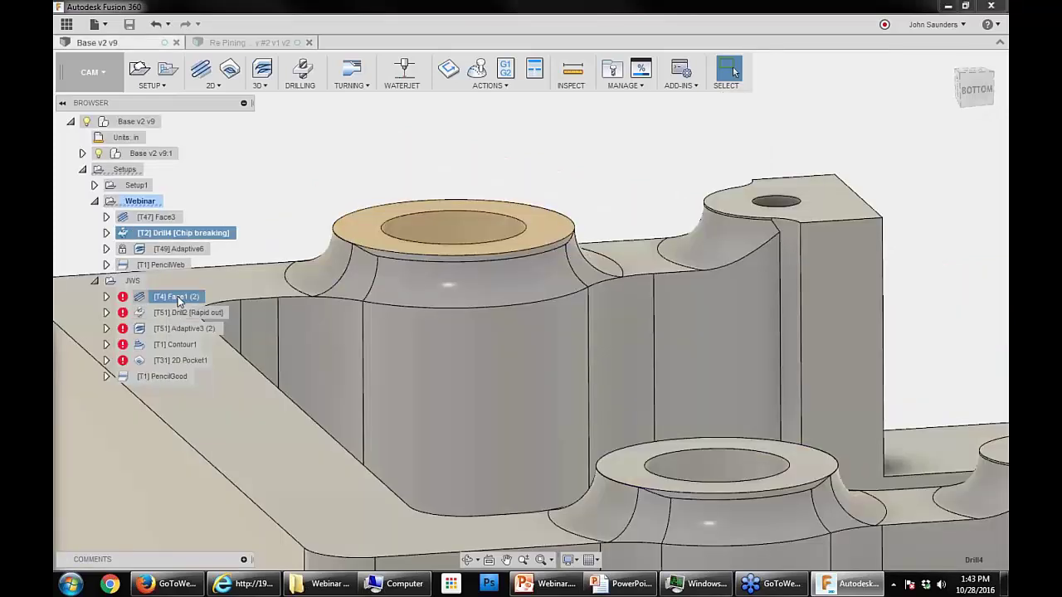
{"action": "left_click", "coordinate": [177, 298]}
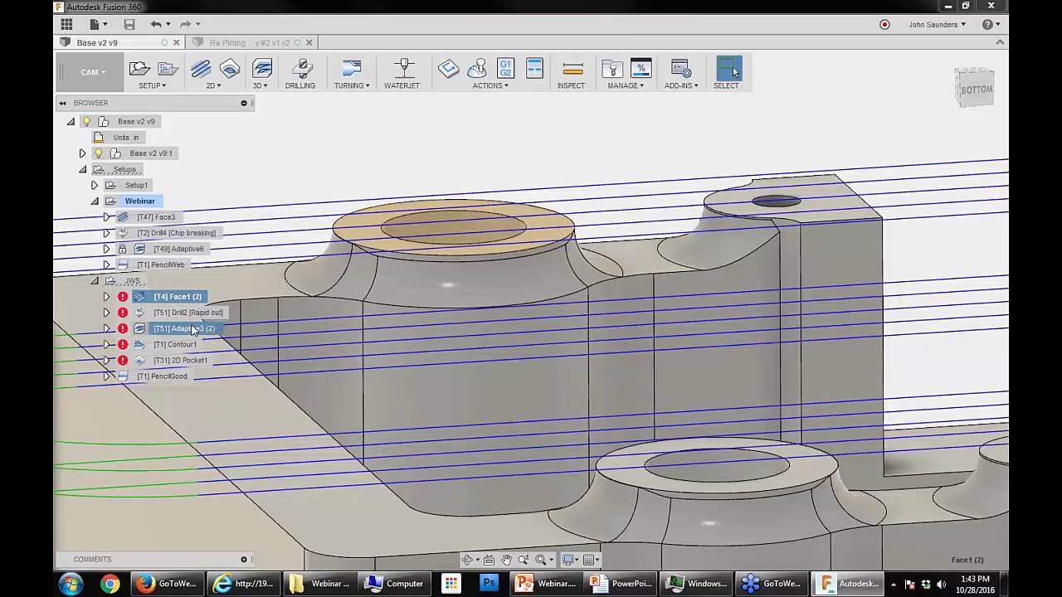
{"action": "left_click", "coordinate": [193, 330]}
{"action": "scroll", "coordinate": [522, 285], "scroll_direction": "down", "scroll_amount": 5}
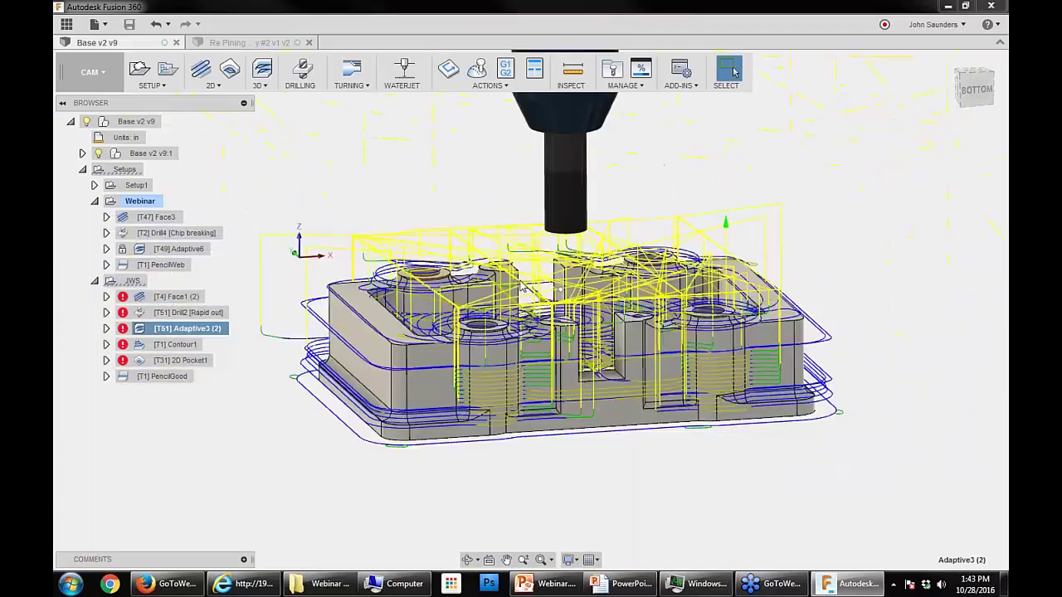
{"action": "middle_click_drag", "start_coordinate": [521, 286], "coordinate": [489, 253]}
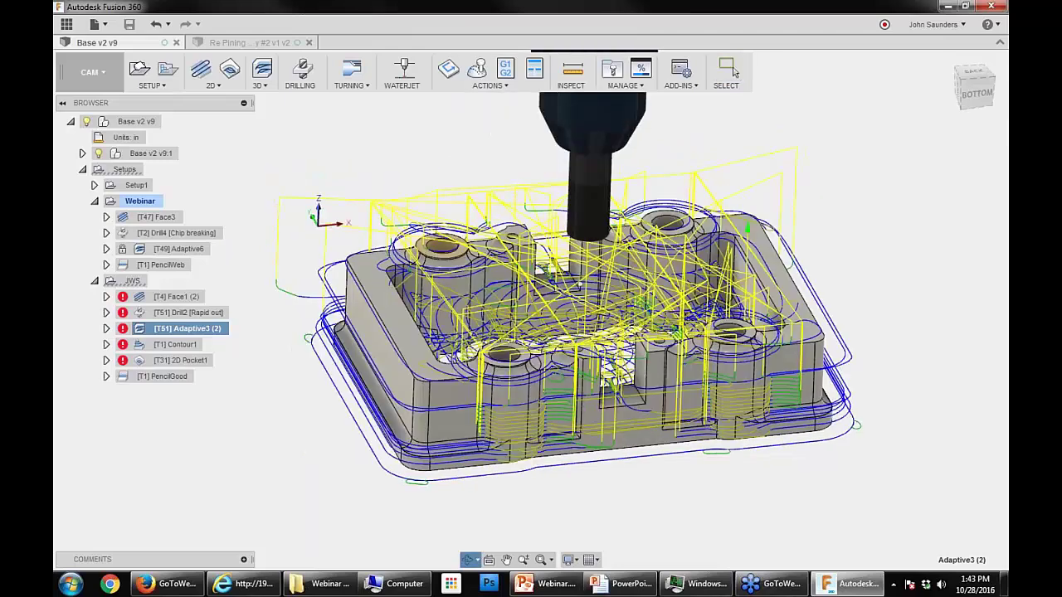
{"action": "scroll", "coordinate": [497, 353], "scroll_direction": "up", "scroll_amount": 2}
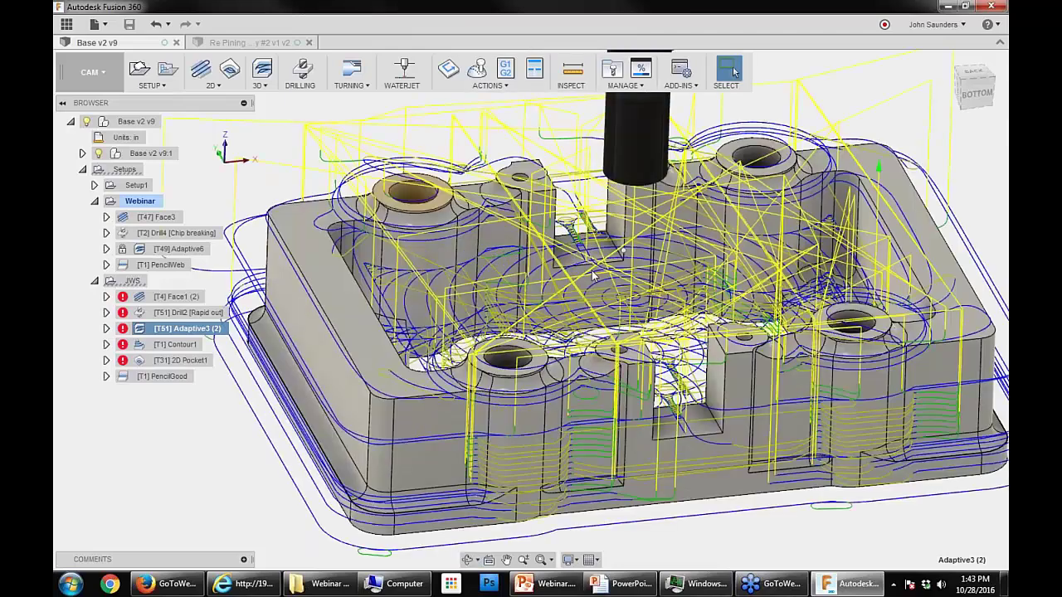
{"action": "scroll", "coordinate": [591, 271], "scroll_direction": "down", "scroll_amount": 2}
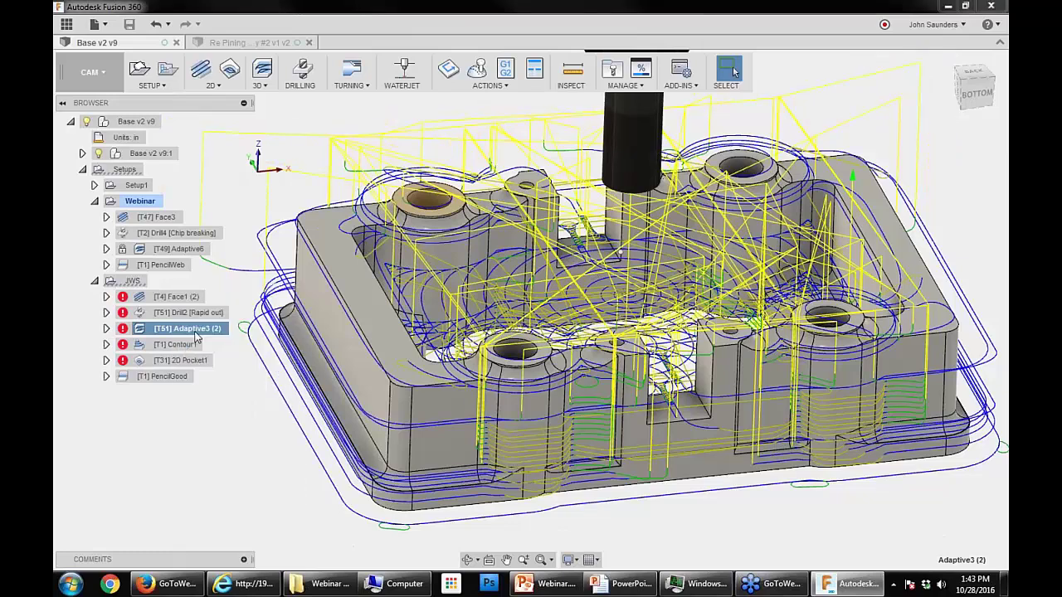
Step: Review the Tolerance setting and its explanation in Adaptive3 (2)'s pass settings, and close the operation without keeping changes
{"action": "left_click", "coordinate": [170, 313], "text": "ctrl"}
{"action": "right_click", "coordinate": [167, 336]}
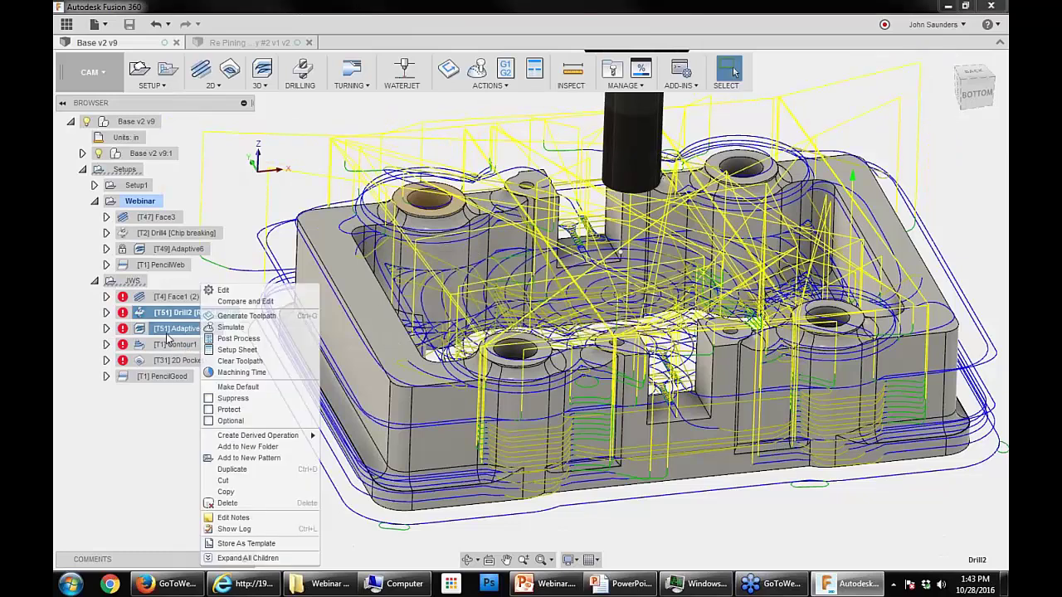
{"action": "left_click", "coordinate": [223, 289]}
{"action": "left_click", "coordinate": [822, 113]}
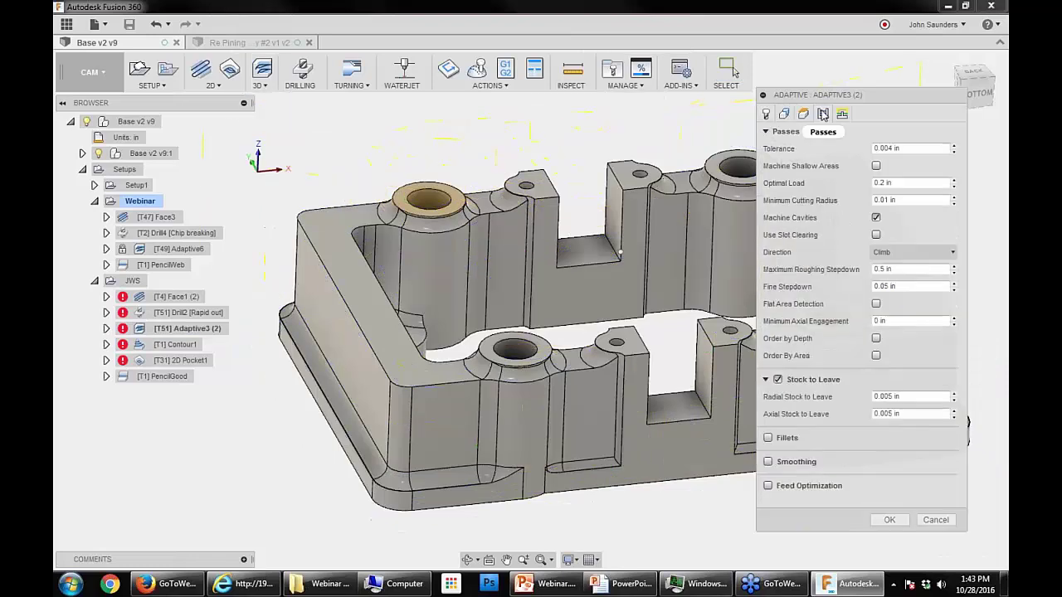
{"action": "double_click", "coordinate": [887, 148]}
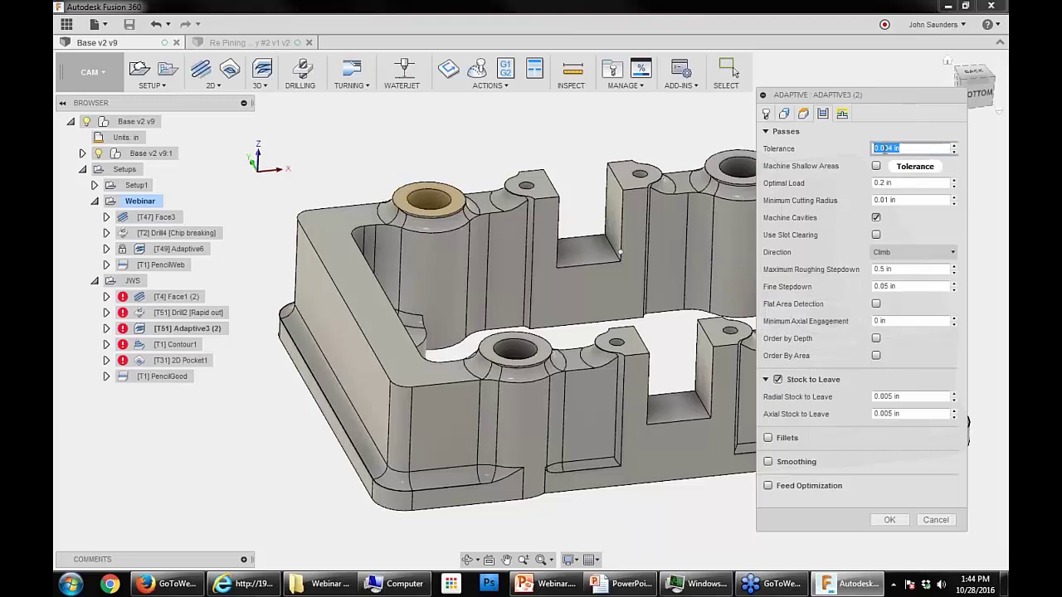
{"action": "mouse_move", "coordinate": [886, 148]}
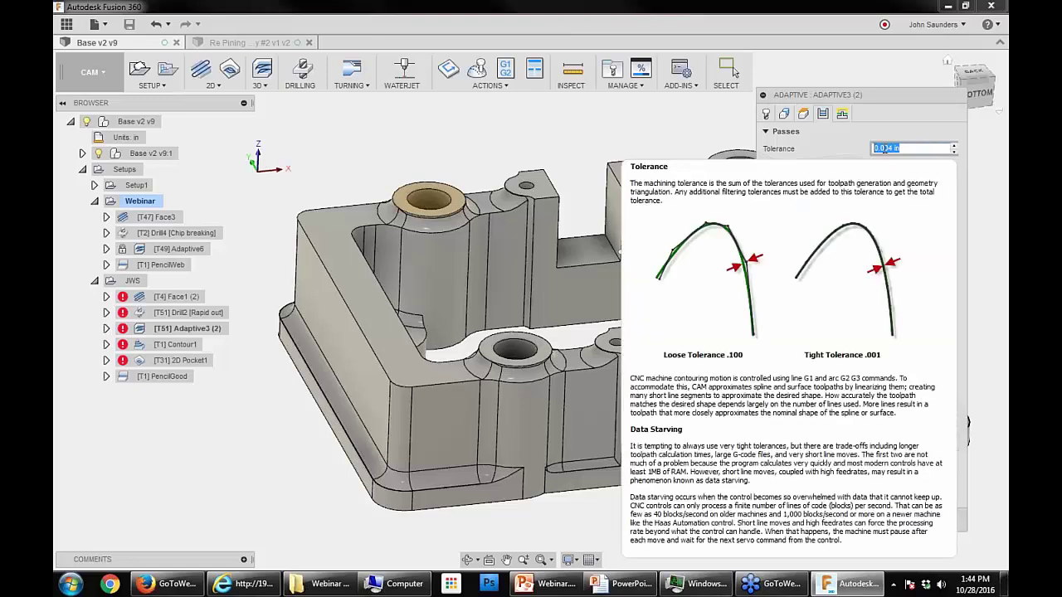
{"action": "left_click_drag", "start_coordinate": [887, 148], "coordinate": [928, 149]}
{"action": "type", "text": "1"}
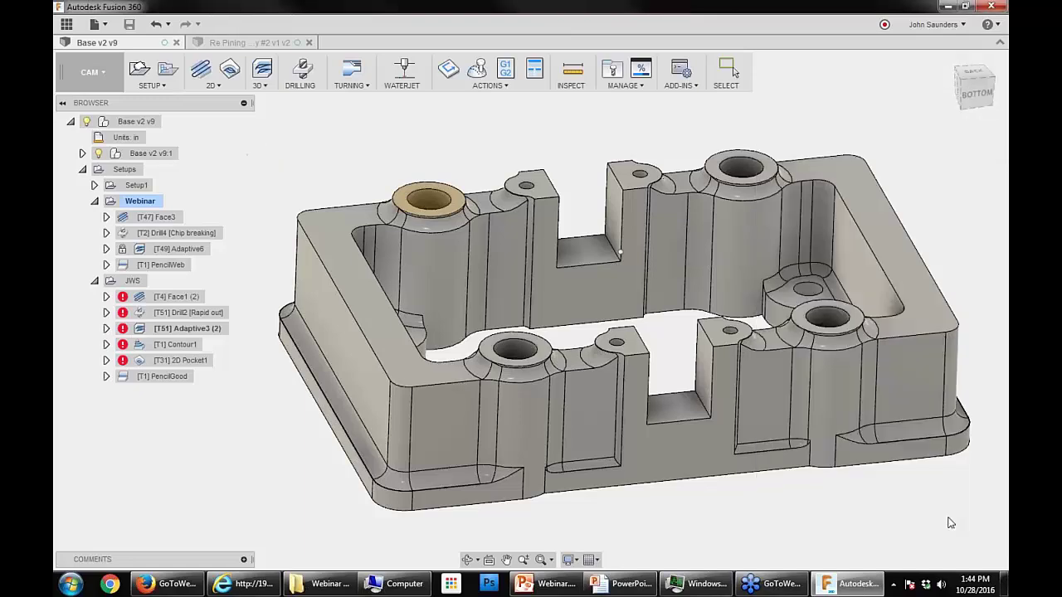
{"action": "left_click", "coordinate": [945, 521]}
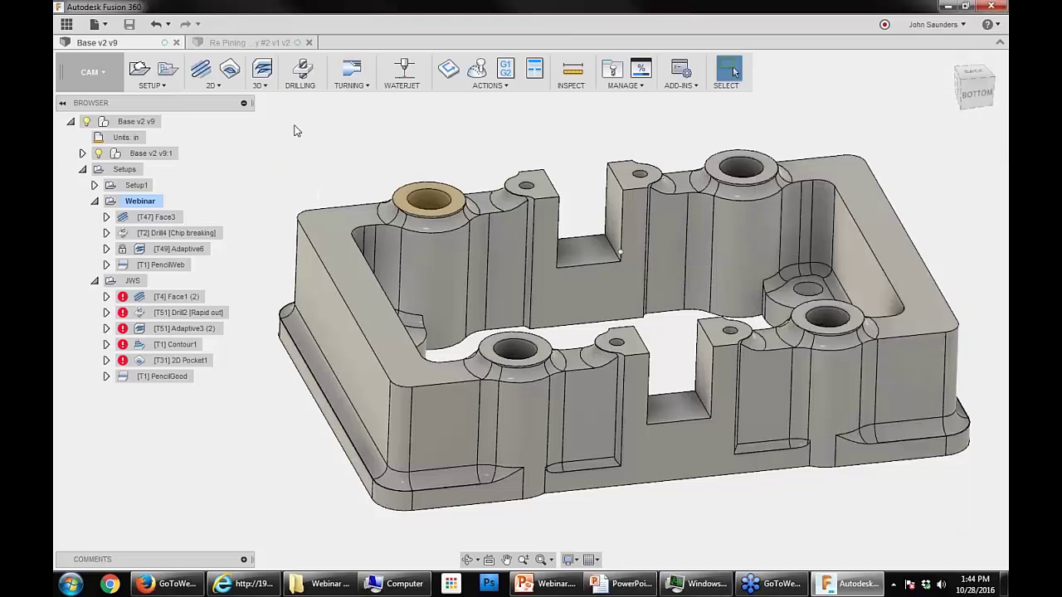
Step: Switch to the Re Pining Tray document and examine its 2D Contour1 and Slot1 toolpaths
{"action": "left_click", "coordinate": [245, 47]}
{"action": "left_click", "coordinate": [179, 233]}
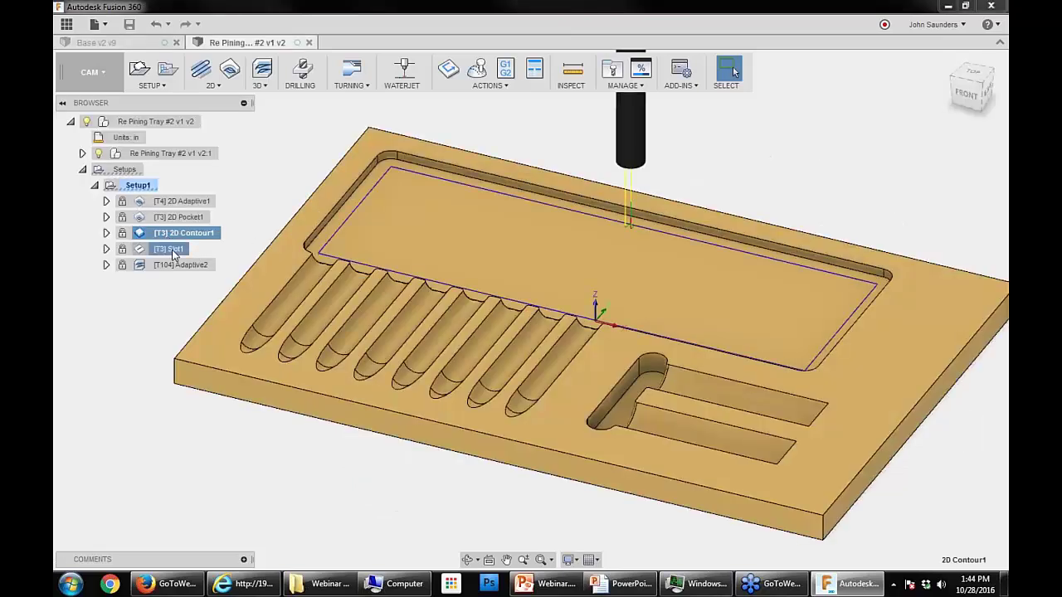
{"action": "left_click", "coordinate": [173, 250]}
{"action": "mouse_move", "coordinate": [650, 417]}
{"action": "middle_mouse_down", "text": "shift"}
{"action": "mouse_move", "coordinate": [652, 425]}
{"action": "mouse_move", "coordinate": [653, 414]}
{"action": "middle_mouse_up", "text": "shift"}
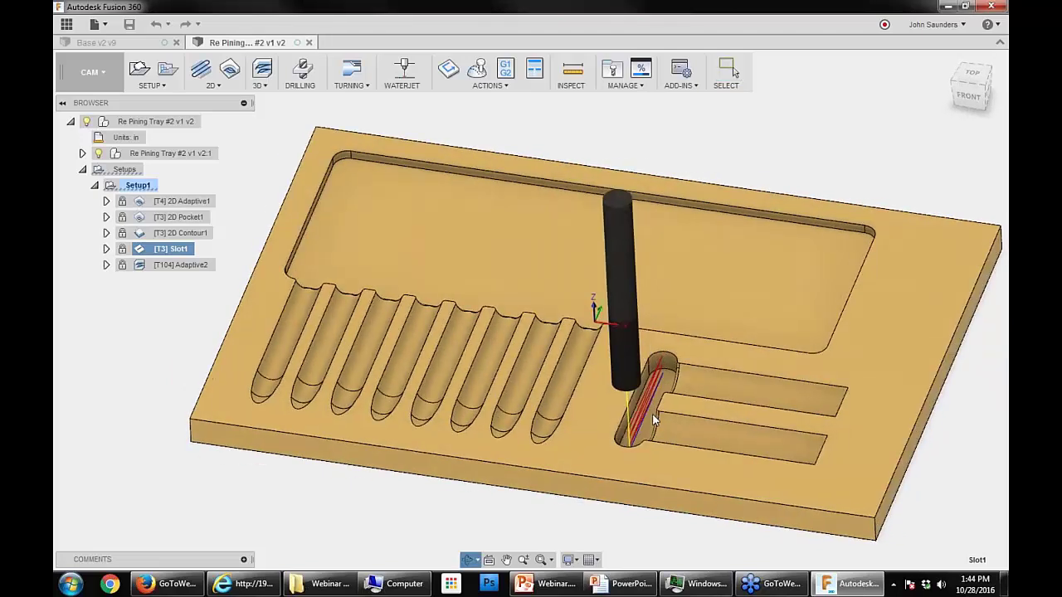
Step: Examine the Slot1 toolpath up close inside the tray's short cross slot
{"action": "scroll", "coordinate": [660, 419], "scroll_direction": "up", "scroll_amount": 3}
{"action": "middle_click_drag", "start_coordinate": [678, 455], "coordinate": [651, 455], "text": "shift"}
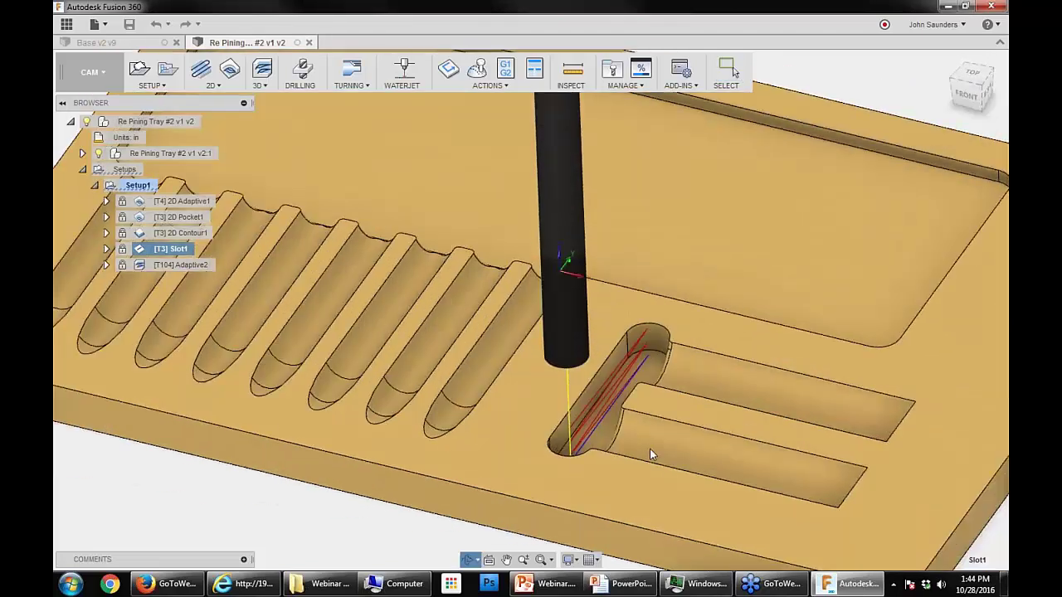
{"action": "scroll", "coordinate": [650, 449], "scroll_direction": "down", "scroll_amount": 2}
Step: Display the Adaptive2 toolpath and examine its passes and linking moves across the whole tray
{"action": "left_click", "coordinate": [174, 265]}
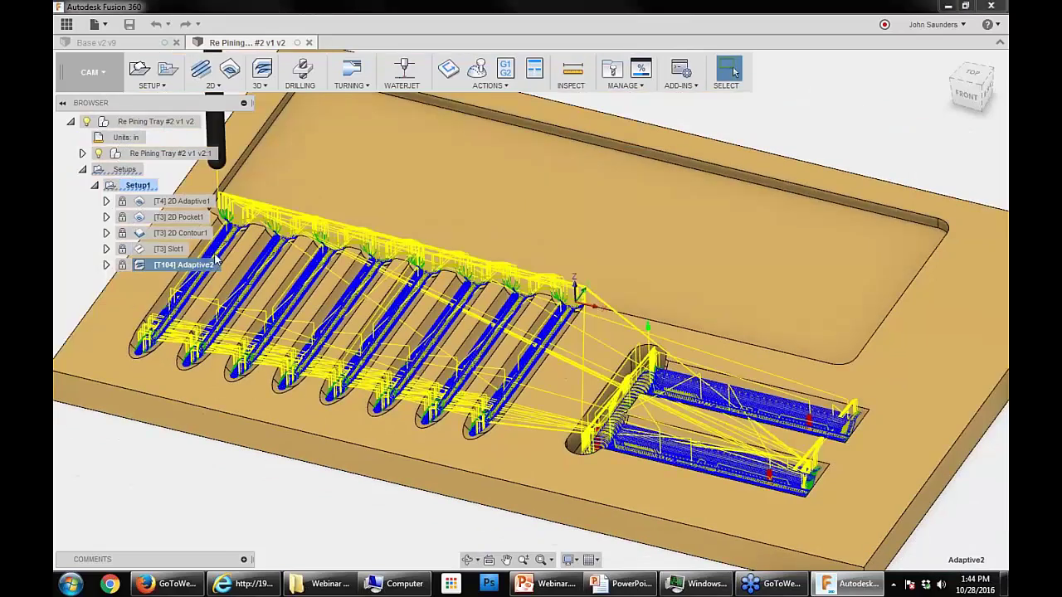
{"action": "scroll", "coordinate": [215, 259], "scroll_direction": "down", "scroll_amount": 1}
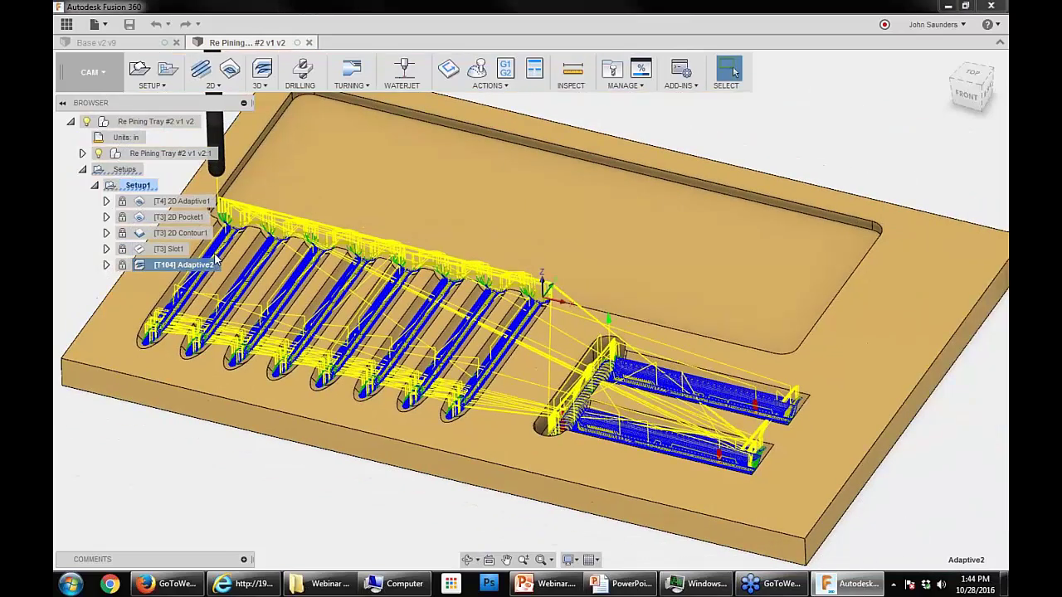
{"action": "scroll", "coordinate": [344, 269], "scroll_direction": "down", "scroll_amount": 1}
{"action": "scroll", "coordinate": [343, 269], "scroll_direction": "down", "scroll_amount": 1}
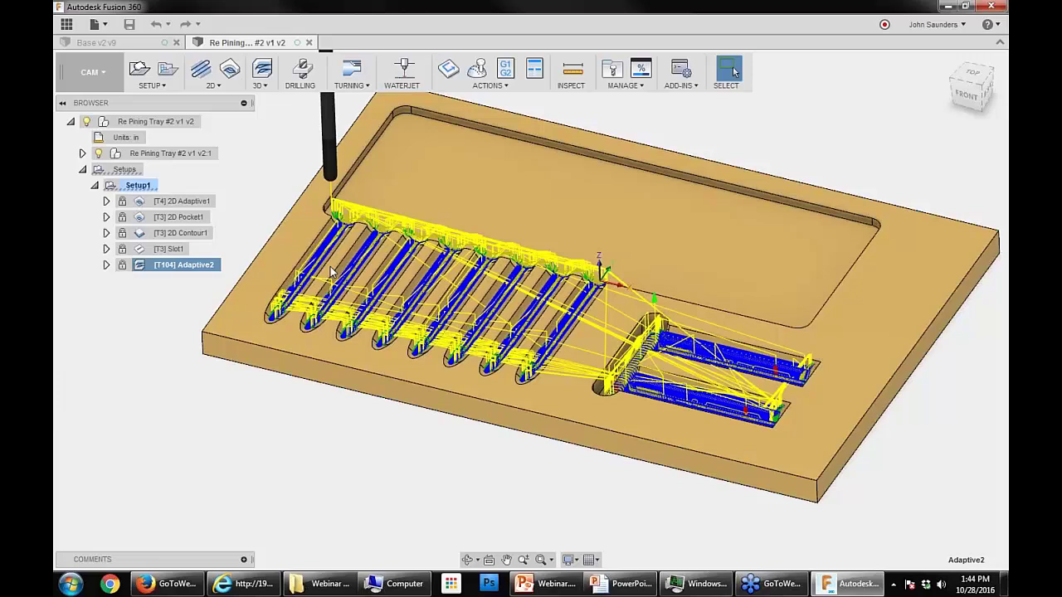
{"action": "scroll", "coordinate": [325, 273], "scroll_direction": "up", "scroll_amount": 3}
{"action": "scroll", "coordinate": [324, 273], "scroll_direction": "down", "scroll_amount": 1}
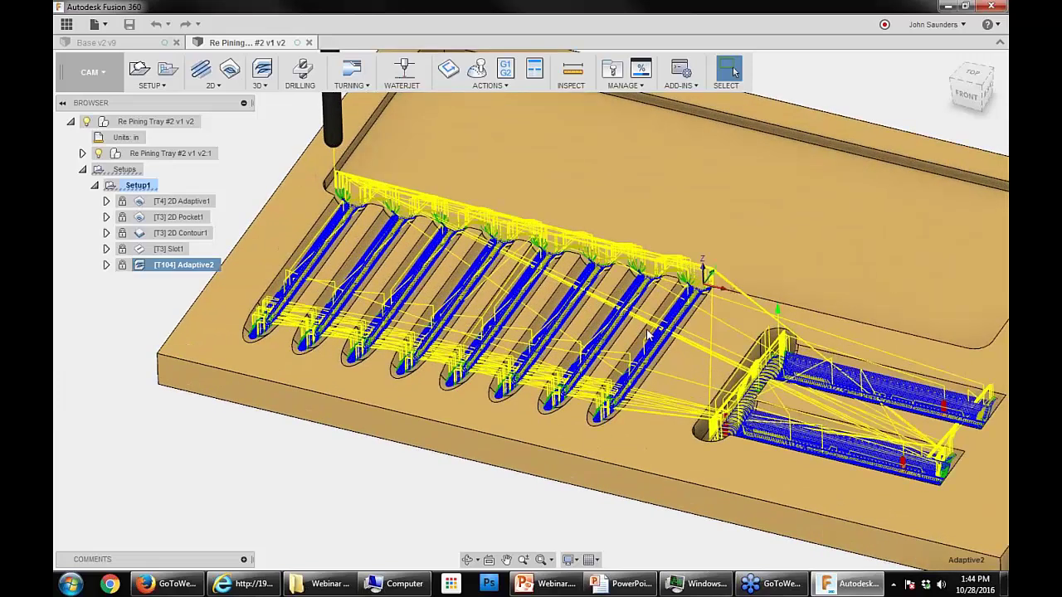
{"action": "scroll", "coordinate": [648, 334], "scroll_direction": "down", "scroll_amount": 2}
{"action": "middle_click_drag", "start_coordinate": [495, 352], "coordinate": [501, 324], "text": "shift"}
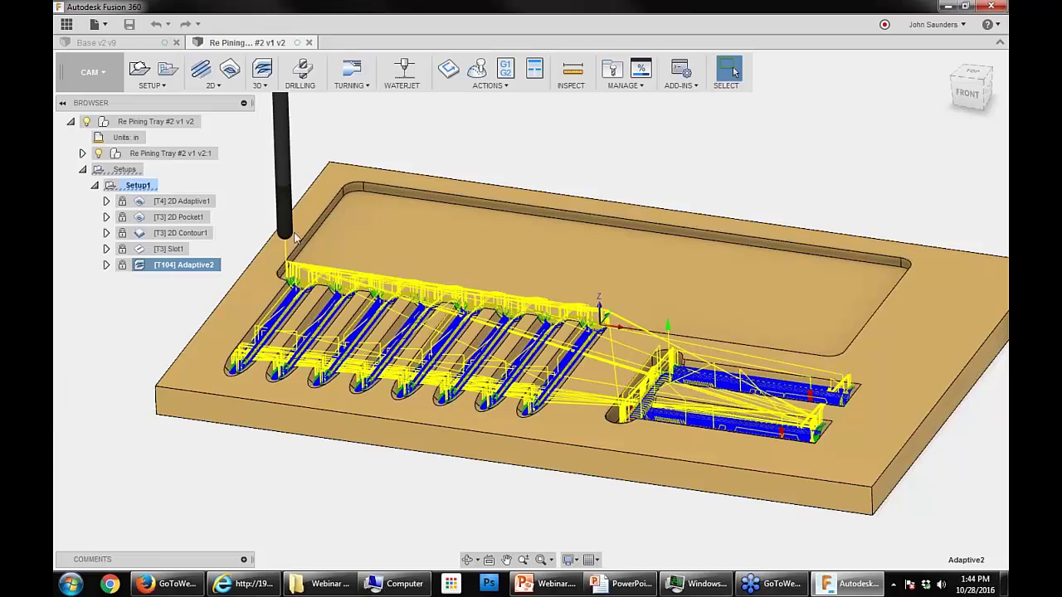
Step: Examine the Adaptive2 passes in the eight parallel grooves up close from several angles
{"action": "left_click", "coordinate": [197, 273]}
{"action": "left_click", "coordinate": [193, 265]}
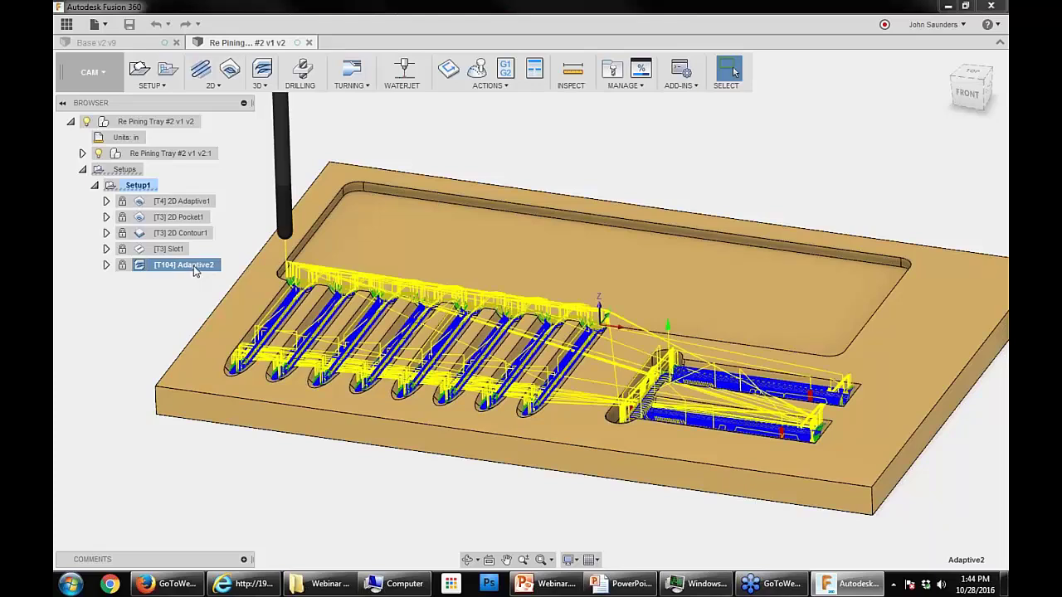
{"action": "scroll", "coordinate": [239, 257], "scroll_direction": "up", "scroll_amount": 2}
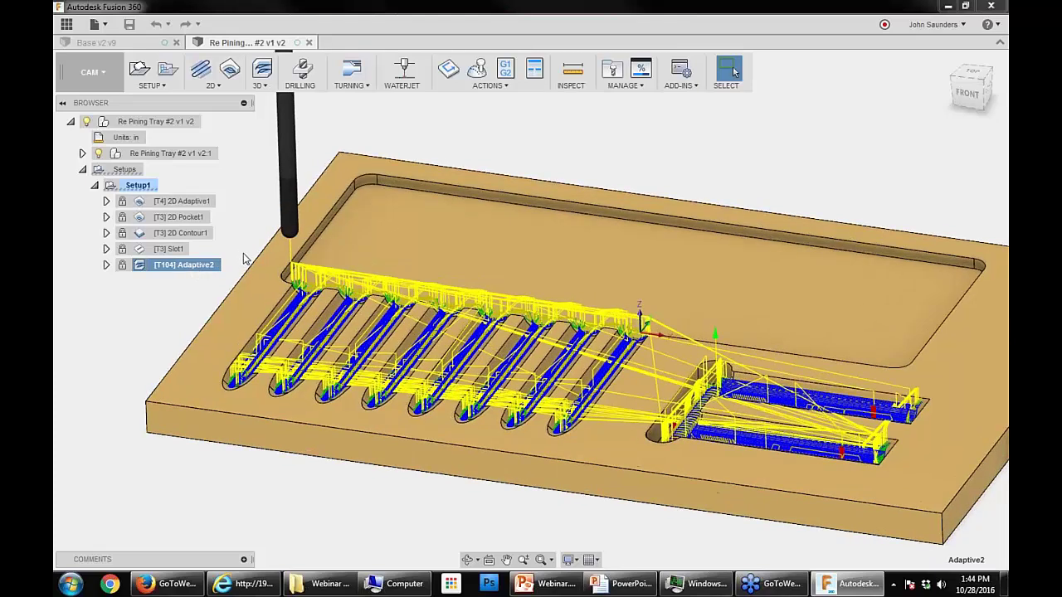
{"action": "scroll", "coordinate": [243, 259], "scroll_direction": "up", "scroll_amount": 2}
{"action": "scroll", "coordinate": [302, 305], "scroll_direction": "up", "scroll_amount": 2}
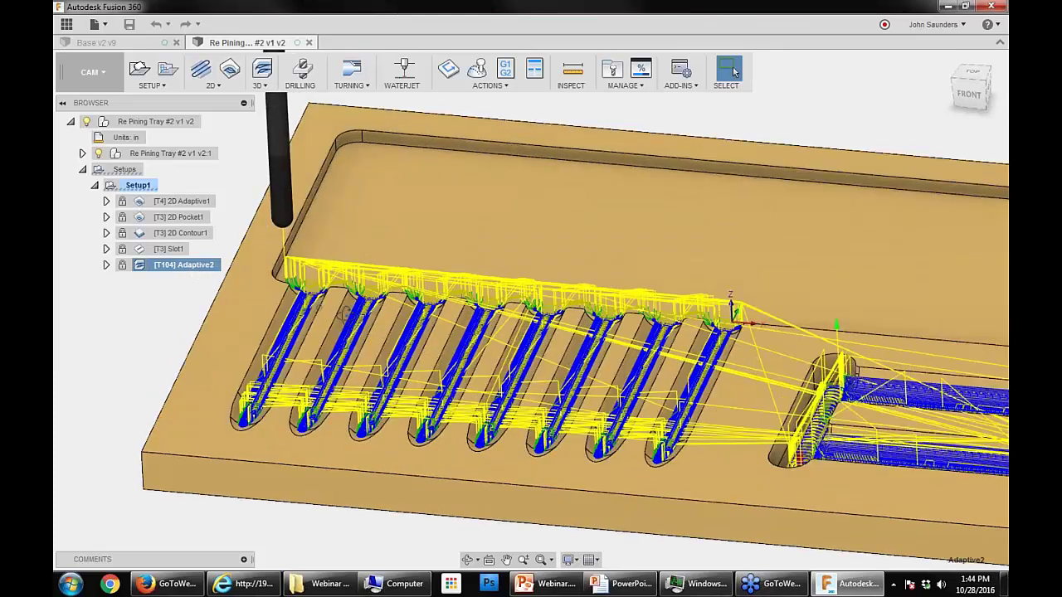
{"action": "middle_click_drag", "start_coordinate": [346, 314], "coordinate": [341, 288], "text": "shift"}
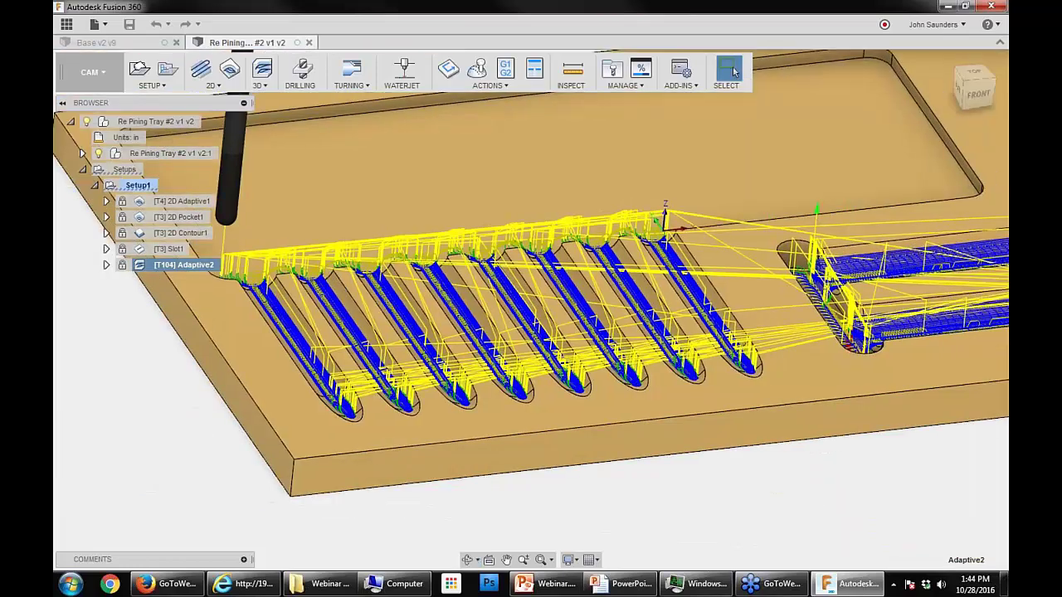
{"action": "middle_click_drag", "start_coordinate": [440, 307], "coordinate": [413, 284], "text": "shift"}
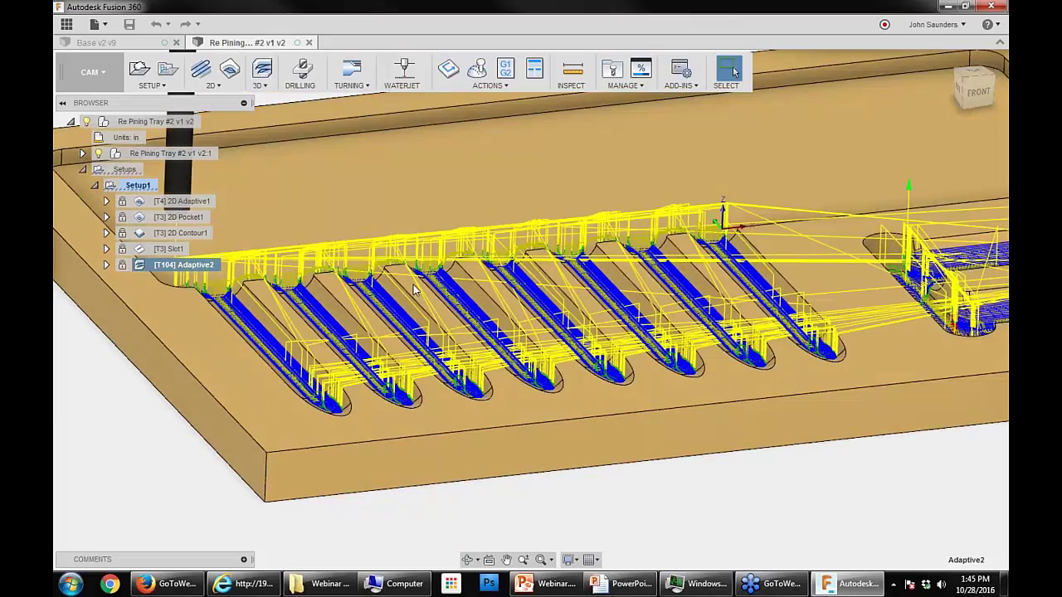
{"action": "scroll", "coordinate": [414, 284], "scroll_direction": "down", "scroll_amount": 2}
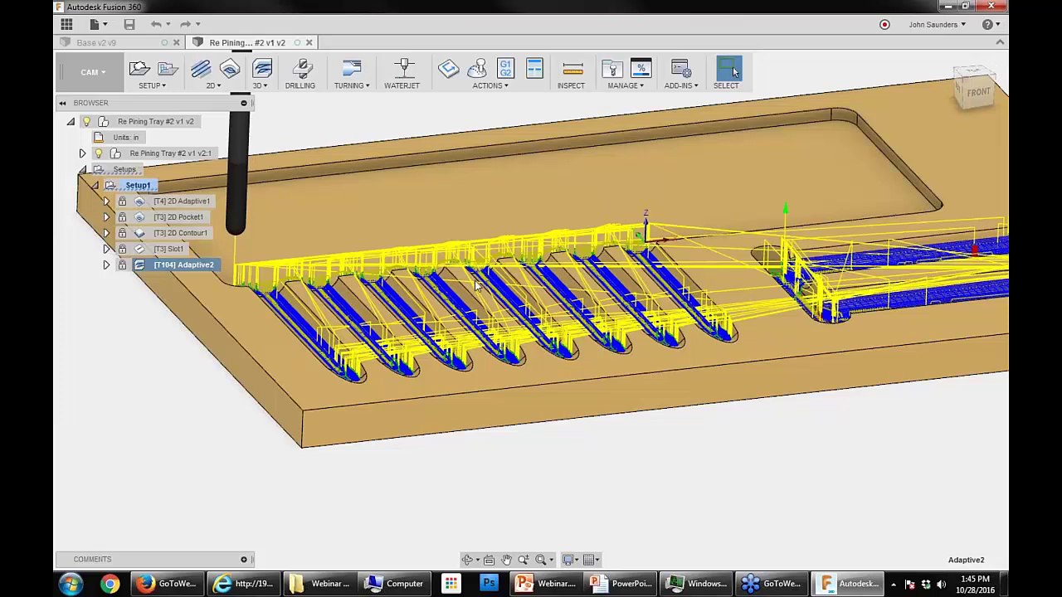
{"action": "scroll", "coordinate": [477, 284], "scroll_direction": "down", "scroll_amount": 4}
{"action": "middle_click_drag", "start_coordinate": [734, 297], "coordinate": [672, 324], "text": "shift"}
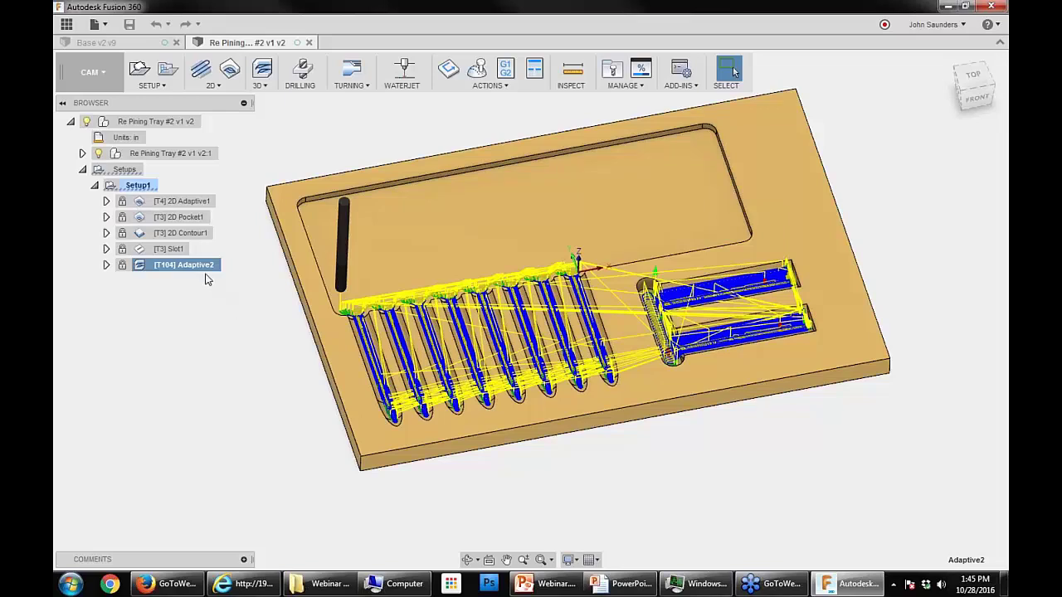
Step: Open the Adaptive2 operation for editing at its geometry settings and examine the eight grooves from above
{"action": "right_click", "coordinate": [204, 269]}
{"action": "left_click", "coordinate": [213, 275]}
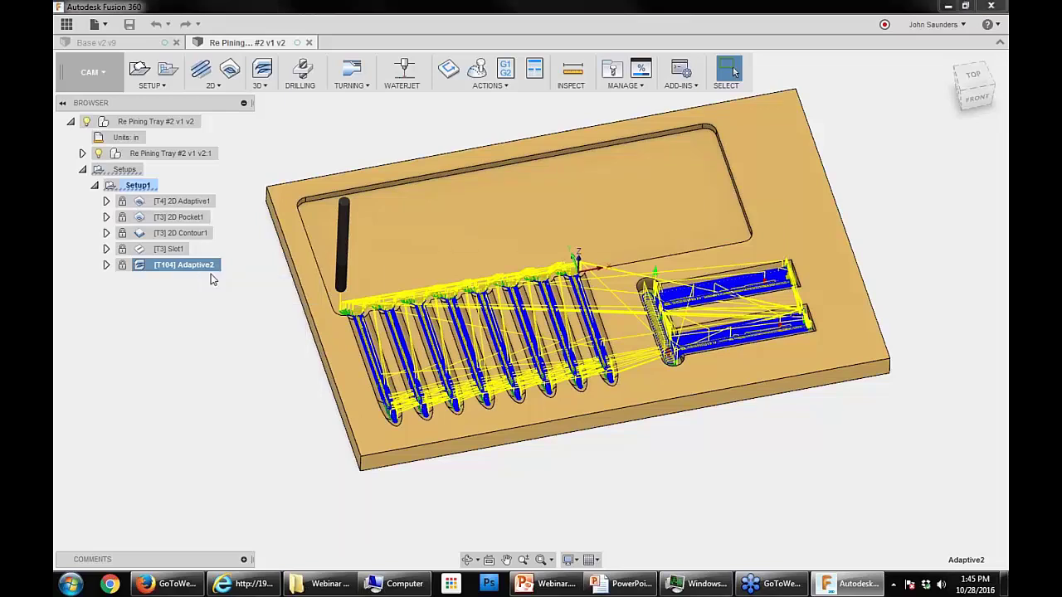
{"action": "left_click", "coordinate": [584, 322]}
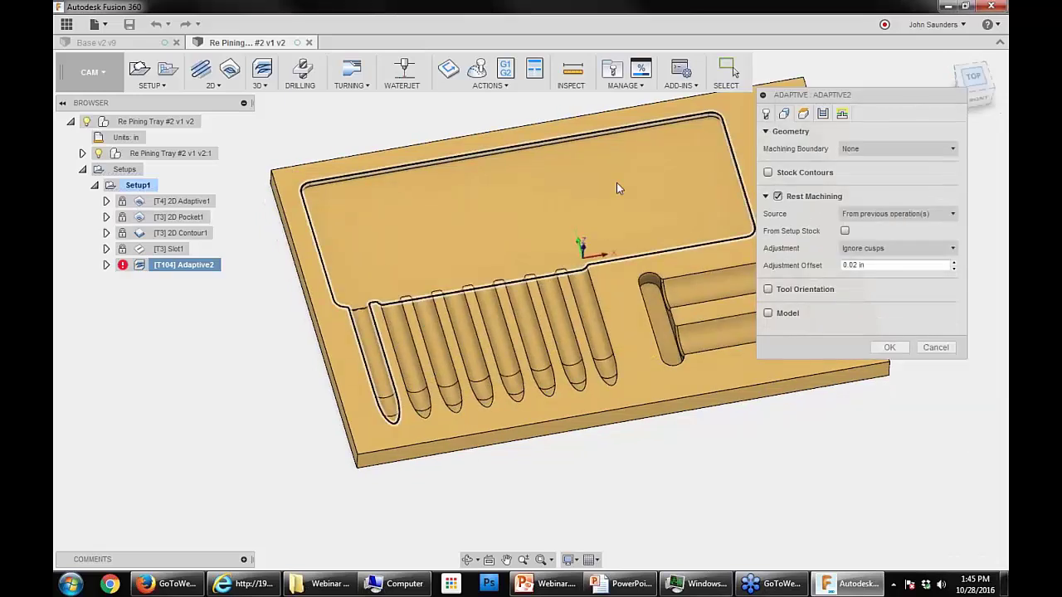
{"action": "scroll", "coordinate": [421, 265], "scroll_direction": "up", "scroll_amount": 3}
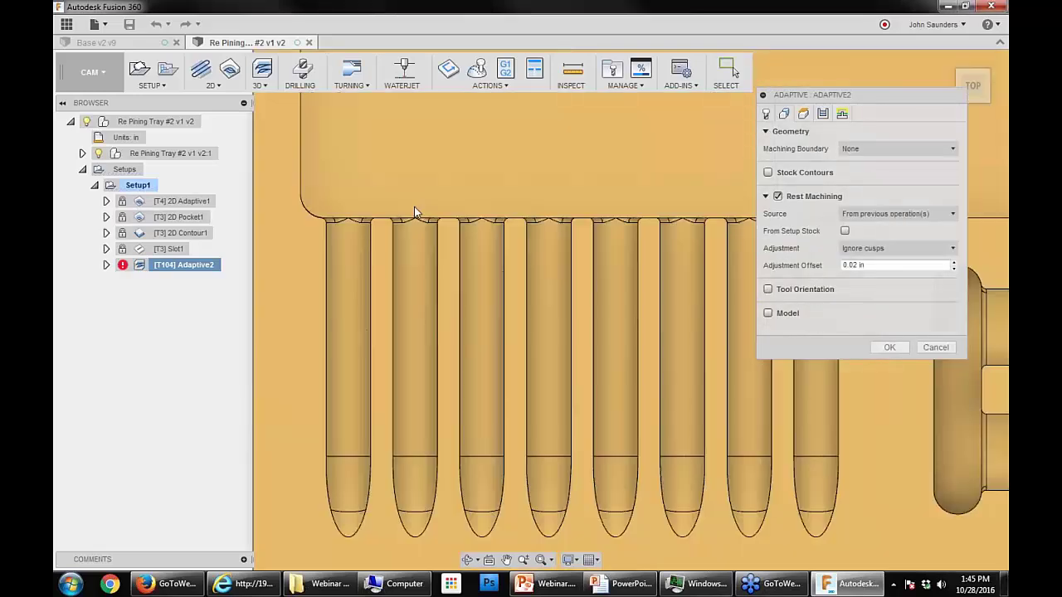
{"action": "scroll", "coordinate": [415, 212], "scroll_direction": "up", "scroll_amount": 3}
{"action": "middle_click_drag", "start_coordinate": [264, 205], "coordinate": [257, 233], "text": "shift"}
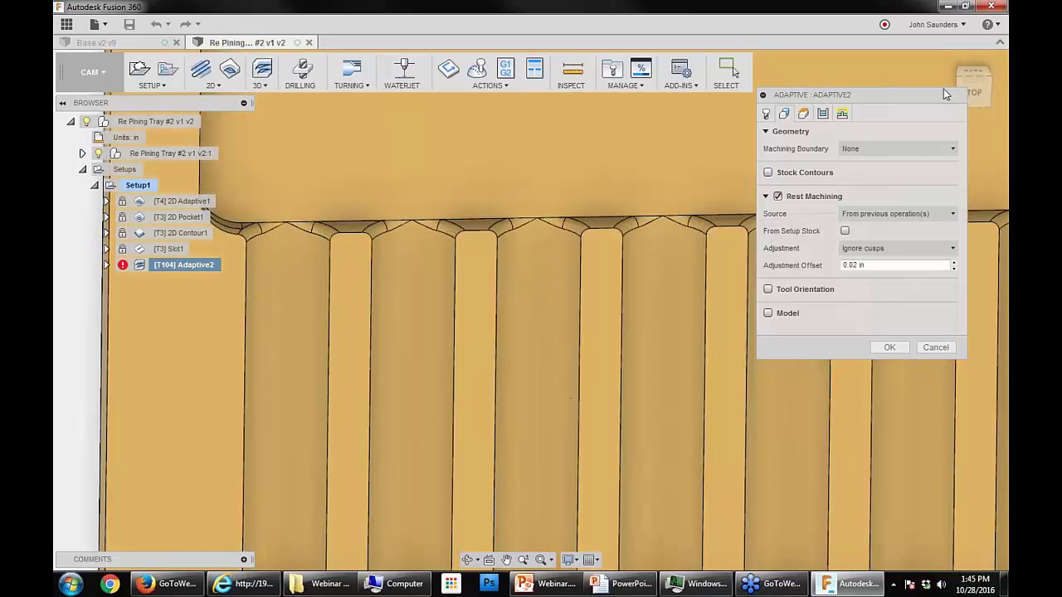
{"action": "left_click", "coordinate": [986, 87]}
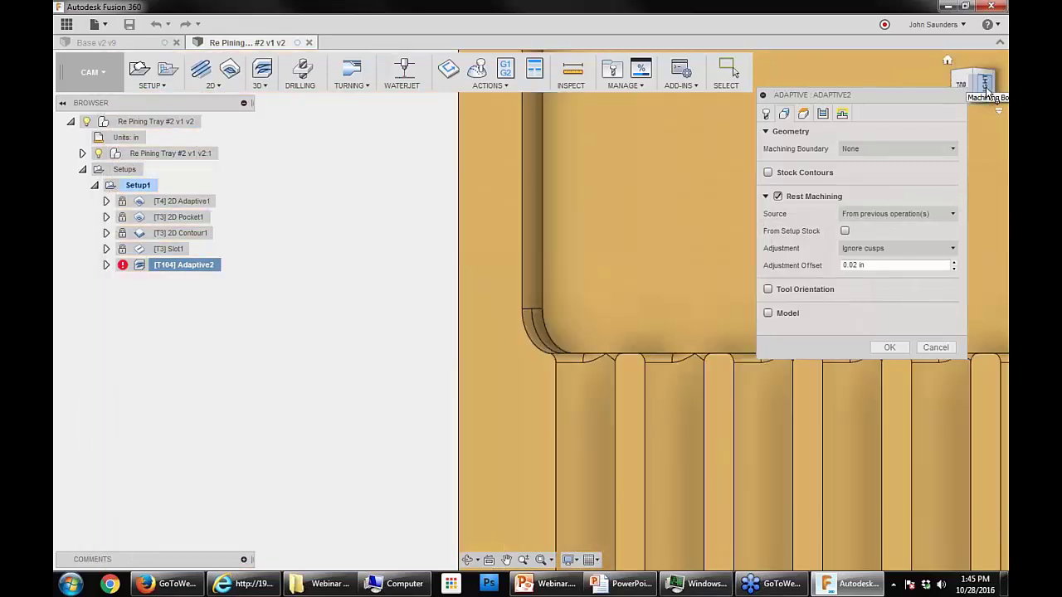
{"action": "scroll", "coordinate": [512, 382], "scroll_direction": "up", "scroll_amount": 2}
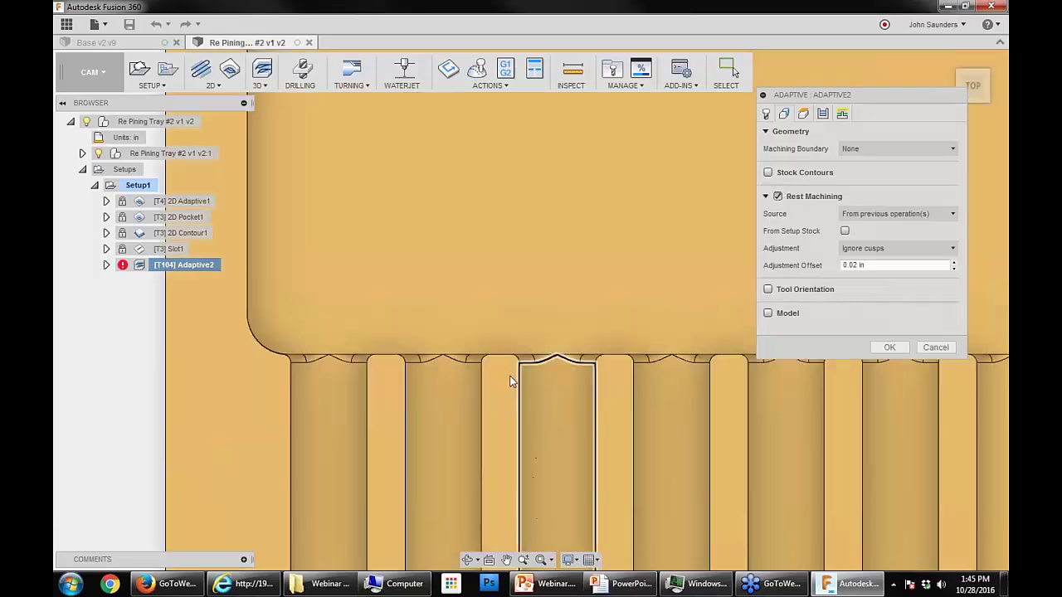
{"action": "scroll", "coordinate": [510, 377], "scroll_direction": "down", "scroll_amount": 2}
{"action": "middle_click_drag", "start_coordinate": [510, 376], "coordinate": [538, 198]}
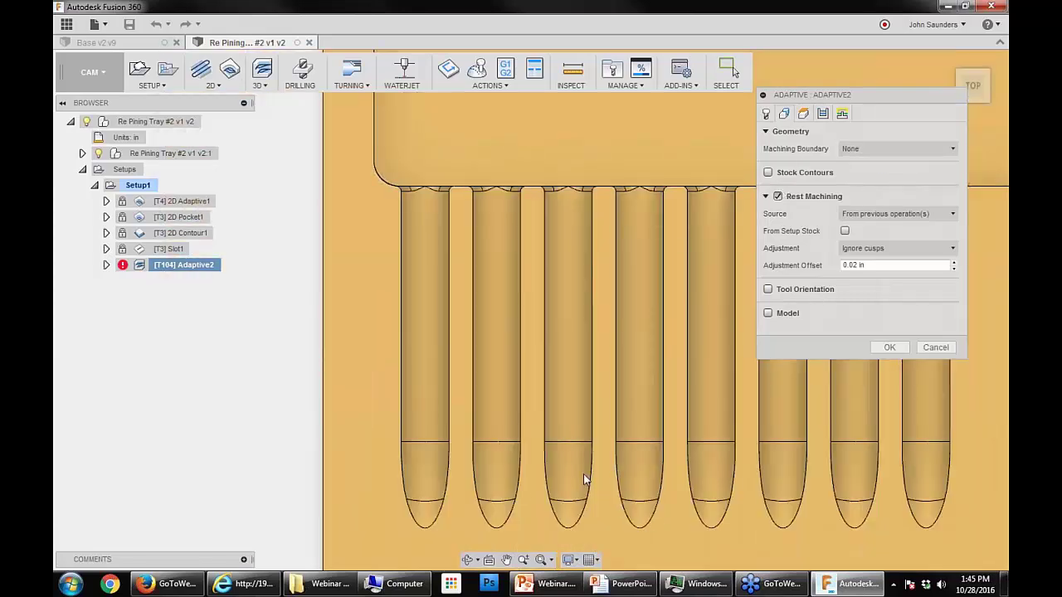
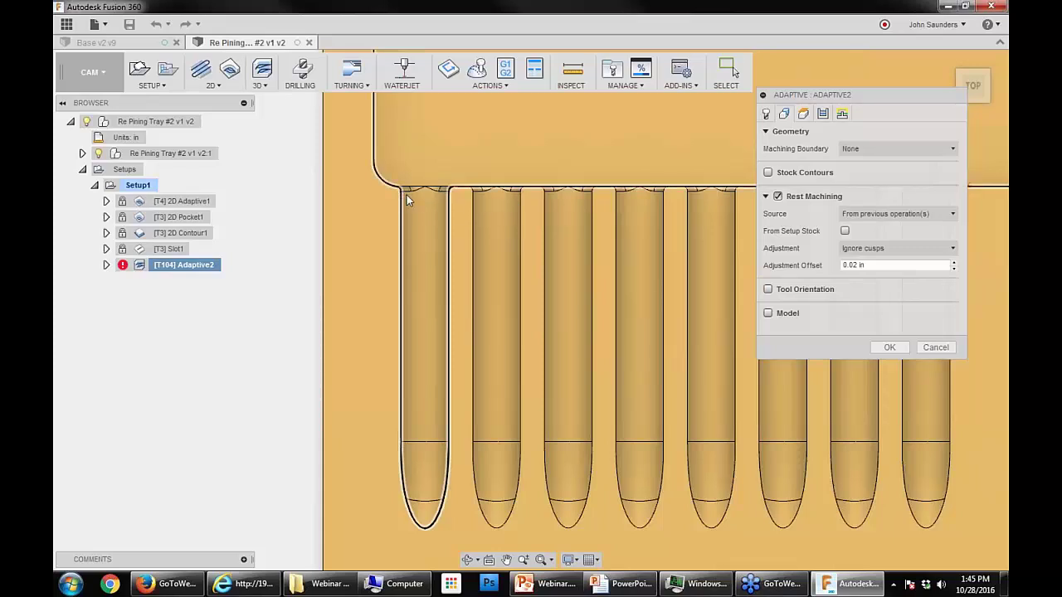
Step: Set Adaptive2's machining boundary to the selected chain around the leftmost groove and regenerate the toolpath
{"action": "left_click", "coordinate": [409, 197]}
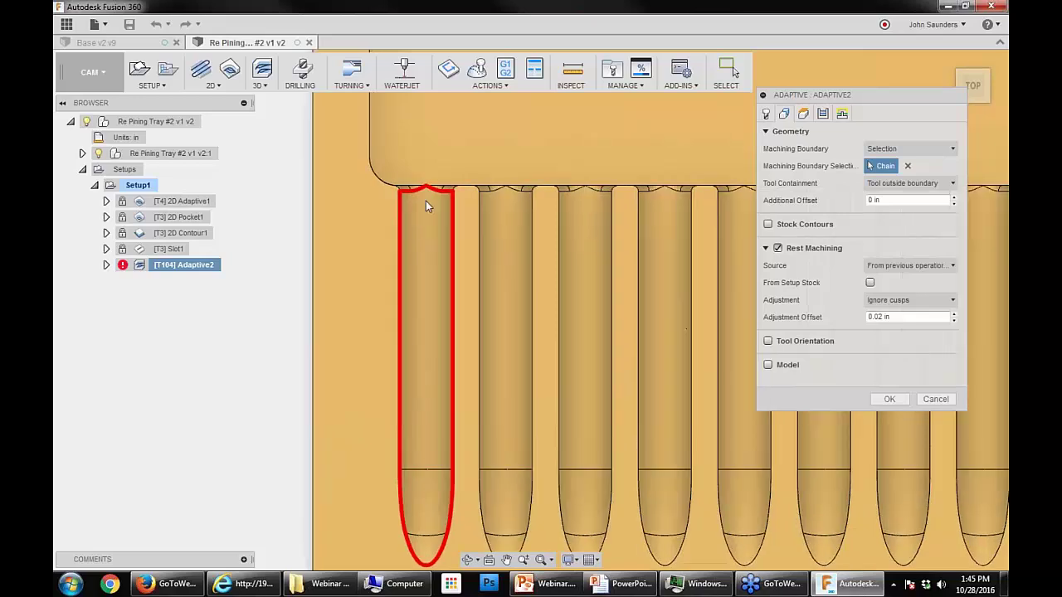
{"action": "scroll", "coordinate": [426, 201], "scroll_direction": "up", "scroll_amount": 3}
{"action": "scroll", "coordinate": [430, 187], "scroll_direction": "up", "scroll_amount": 2}
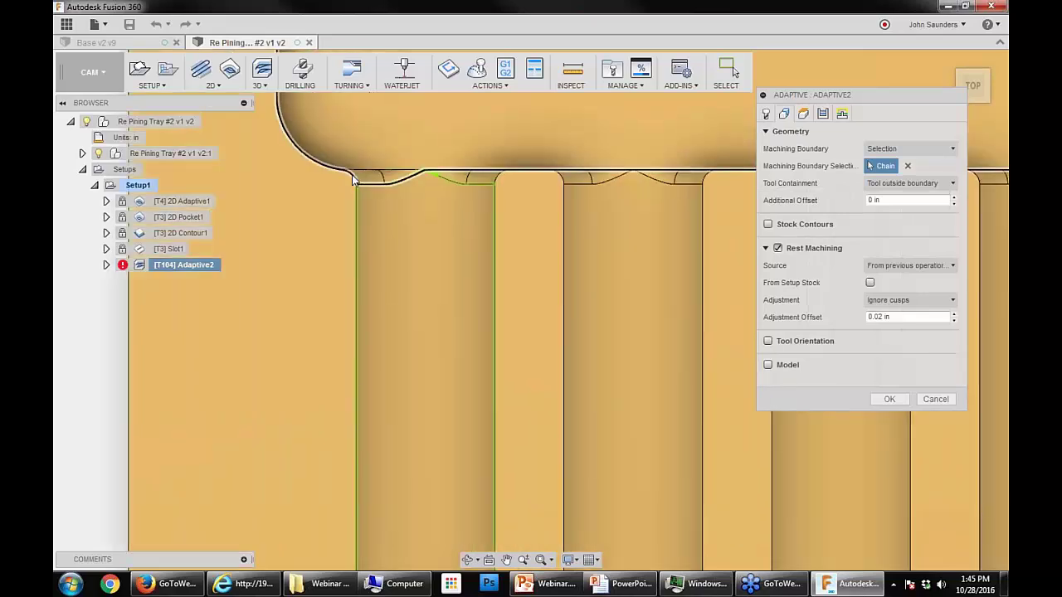
{"action": "middle_click_drag", "start_coordinate": [383, 183], "coordinate": [398, 202], "text": "shift"}
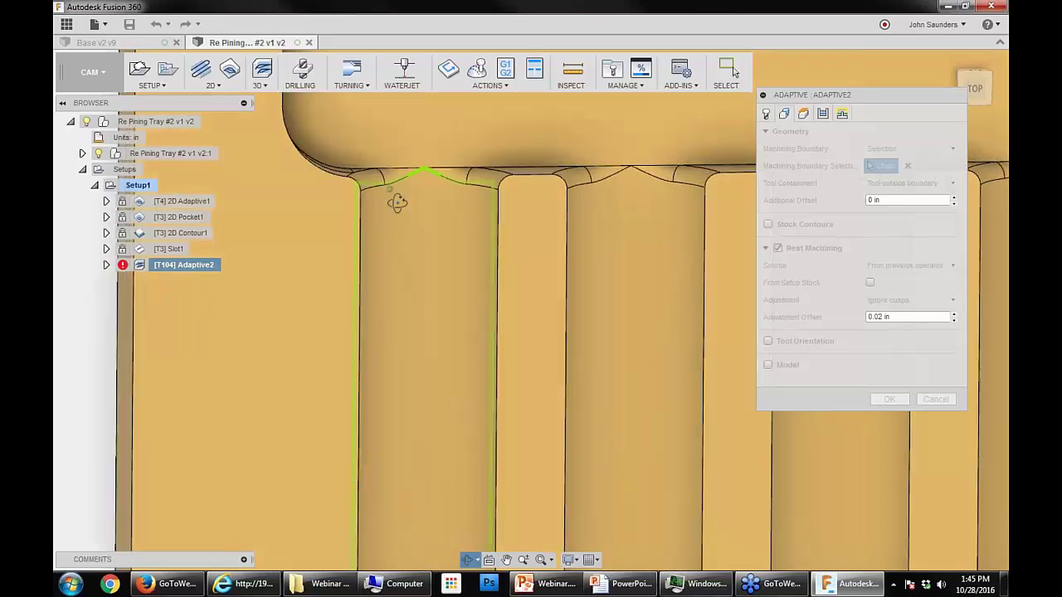
{"action": "scroll", "coordinate": [383, 188], "scroll_direction": "down", "scroll_amount": 3}
{"action": "left_click", "coordinate": [888, 399]}
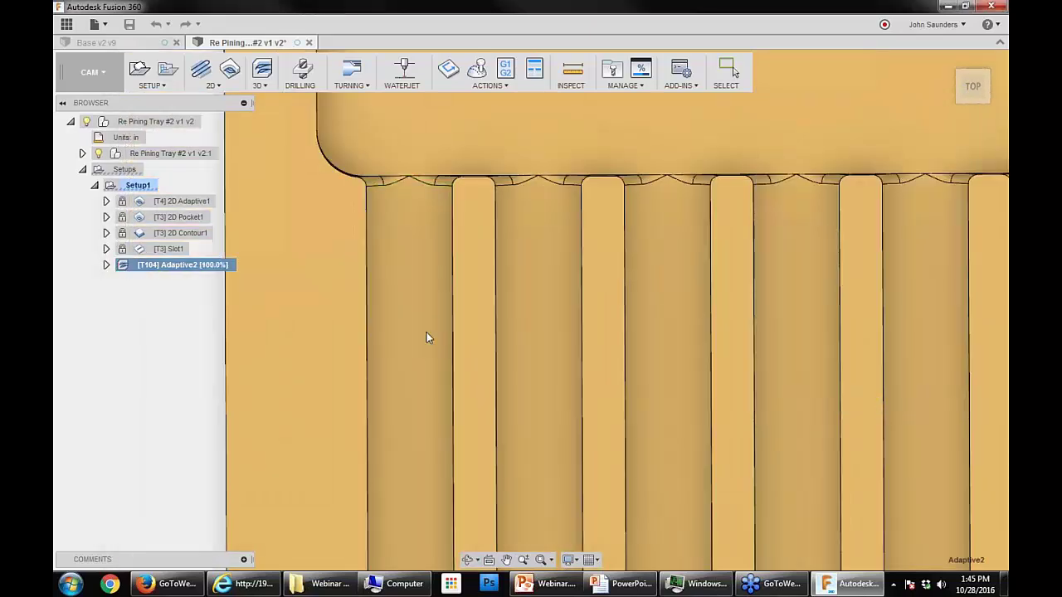
Step: Reopen the Adaptive2 operation for editing at its geometry settings
{"action": "scroll", "coordinate": [426, 338], "scroll_direction": "down", "scroll_amount": 5}
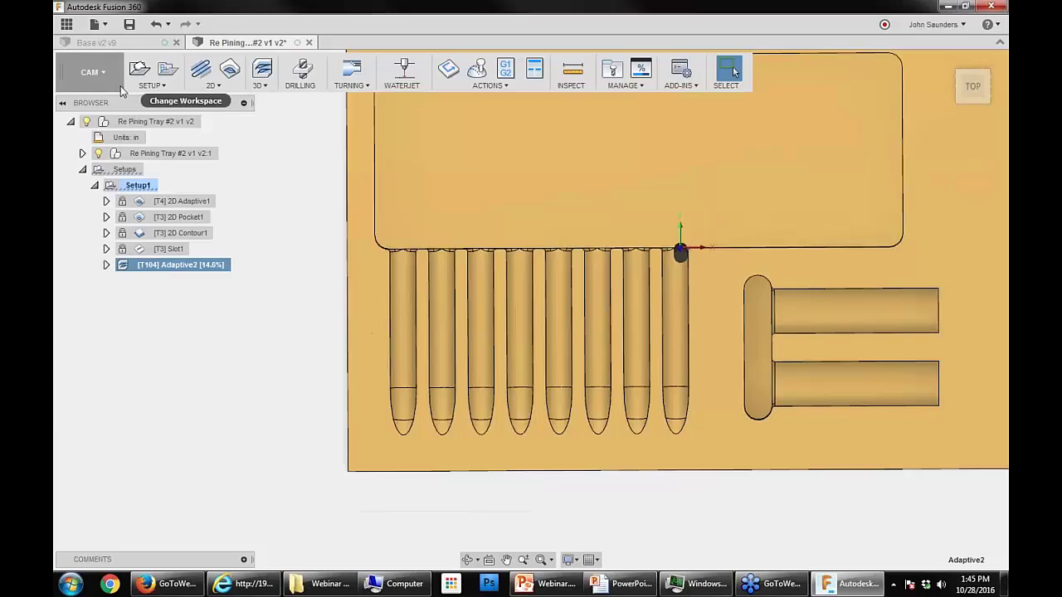
{"action": "left_click", "coordinate": [93, 77]}
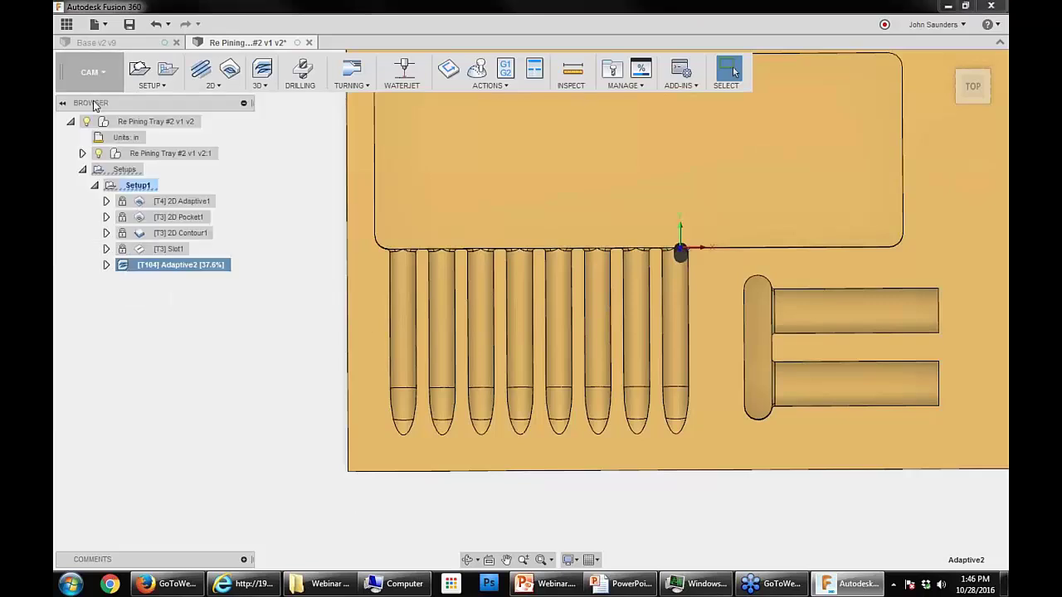
{"action": "left_click", "coordinate": [208, 266]}
{"action": "left_click", "coordinate": [281, 261]}
{"action": "right_click", "coordinate": [203, 270]}
{"action": "left_click", "coordinate": [222, 279]}
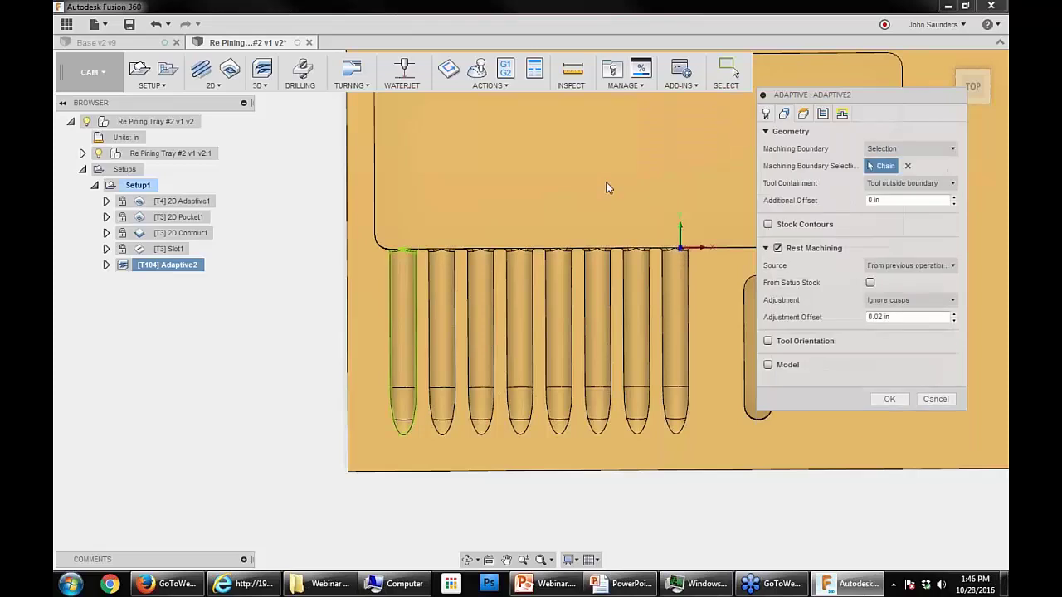
Step: Inspect the chain around the leftmost groove and clear it from Adaptive2's machining boundary selection
{"action": "scroll", "coordinate": [410, 229], "scroll_direction": "up", "scroll_amount": 1}
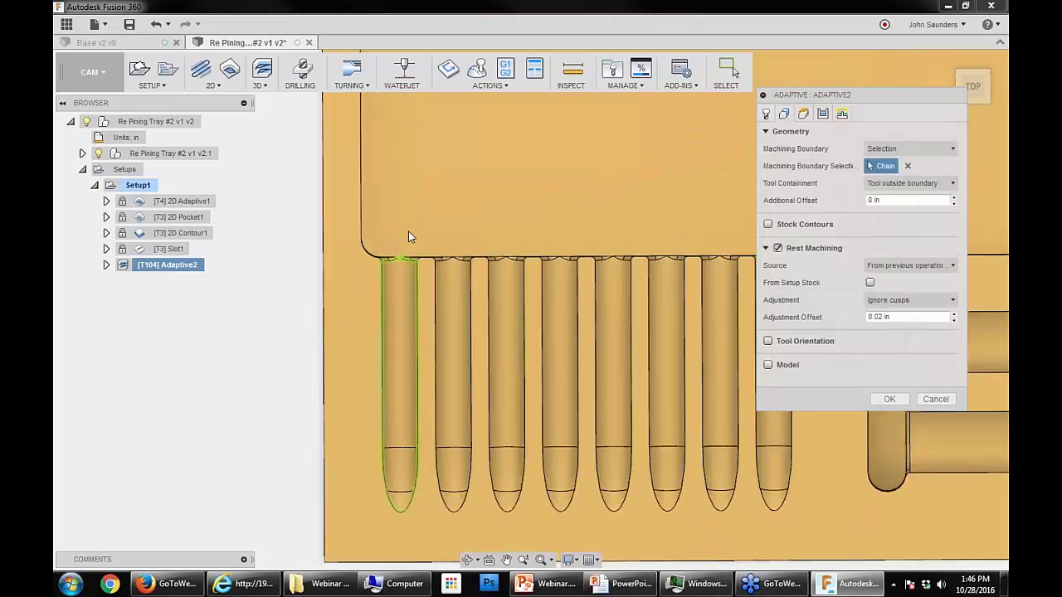
{"action": "scroll", "coordinate": [409, 232], "scroll_direction": "up", "scroll_amount": 1}
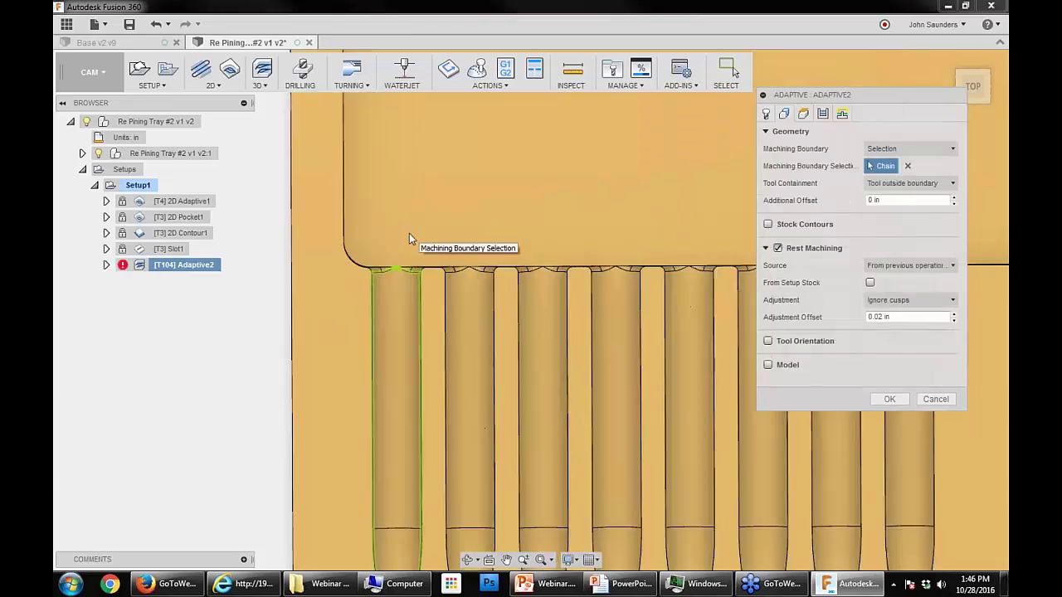
{"action": "left_click", "coordinate": [404, 272]}
{"action": "scroll", "coordinate": [404, 272], "scroll_direction": "down", "scroll_amount": 1}
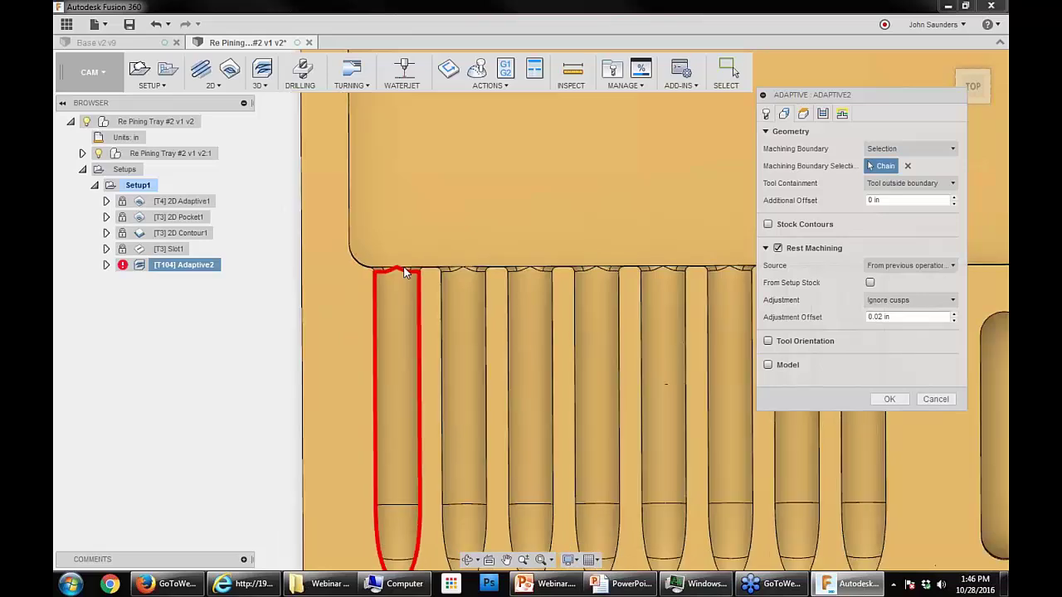
{"action": "scroll", "coordinate": [404, 272], "scroll_direction": "up", "scroll_amount": 3}
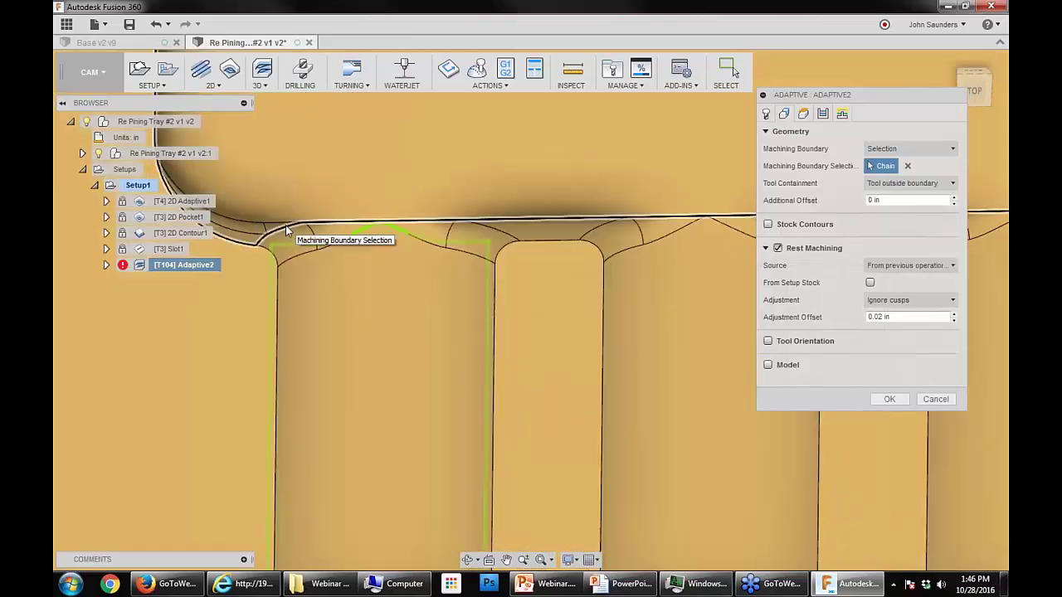
{"action": "left_click", "coordinate": [907, 166]}
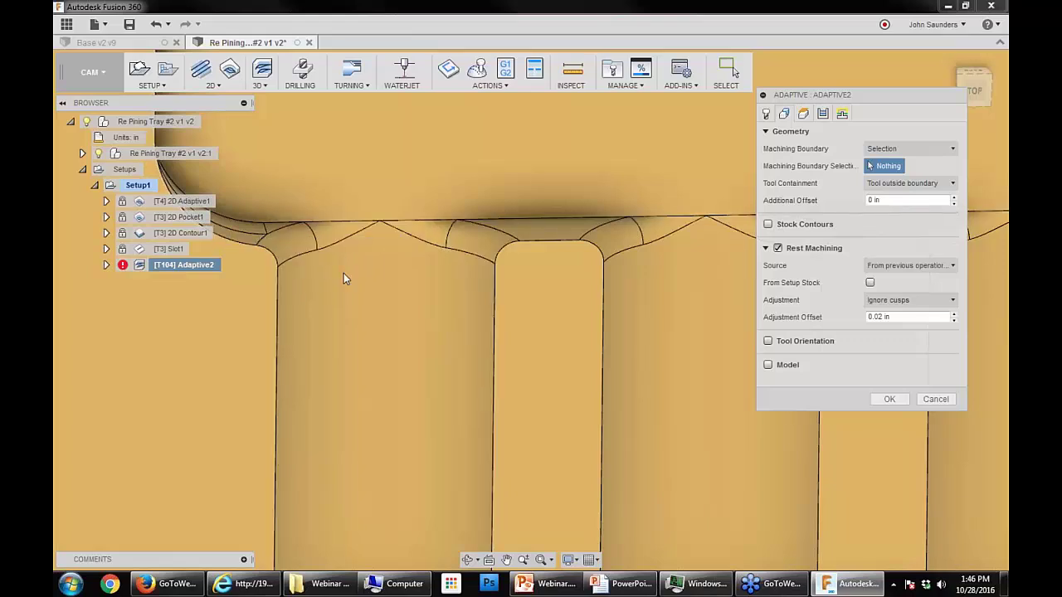
{"action": "scroll", "coordinate": [344, 273], "scroll_direction": "down", "scroll_amount": 1}
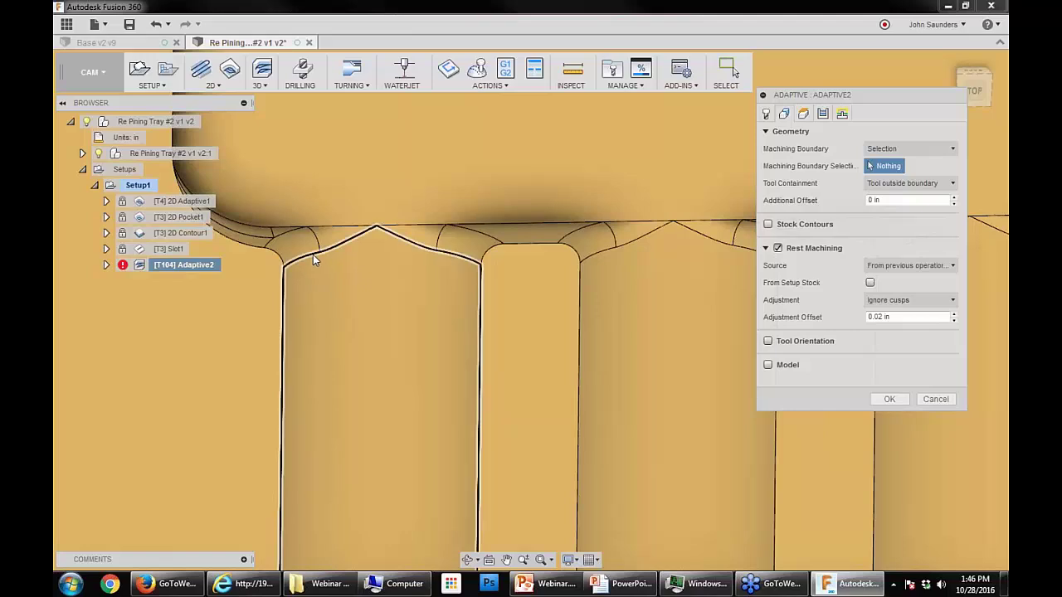
{"action": "scroll", "coordinate": [381, 340], "scroll_direction": "down", "scroll_amount": 2}
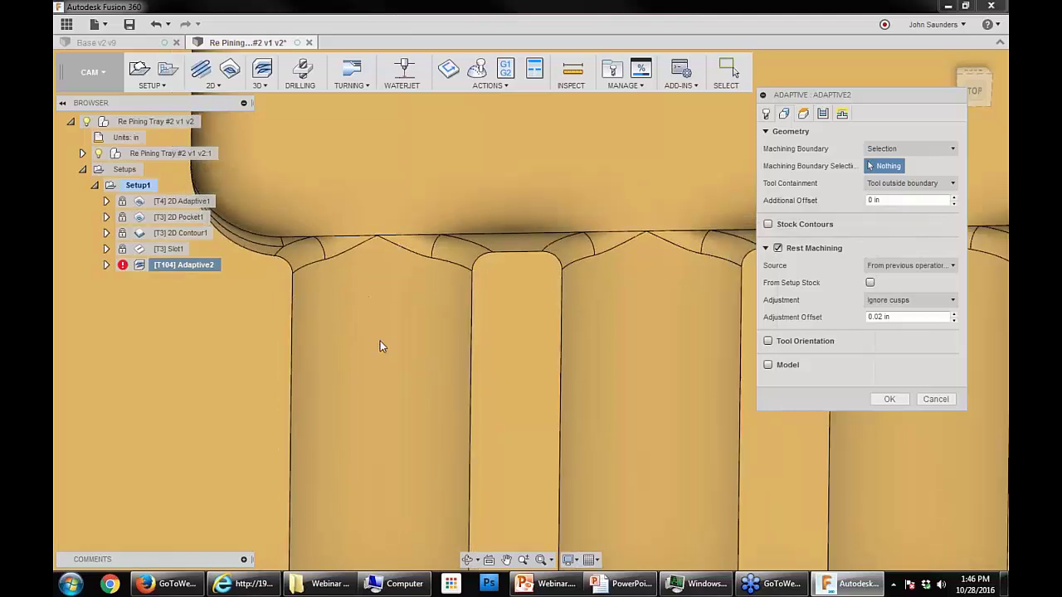
Step: Select the chain around the large pocket and leftmost groove as Adaptive2's machining boundary and examine it from above
{"action": "scroll", "coordinate": [380, 343], "scroll_direction": "down", "scroll_amount": 2}
{"action": "middle_click_drag", "start_coordinate": [379, 341], "coordinate": [378, 284], "text": "shift"}
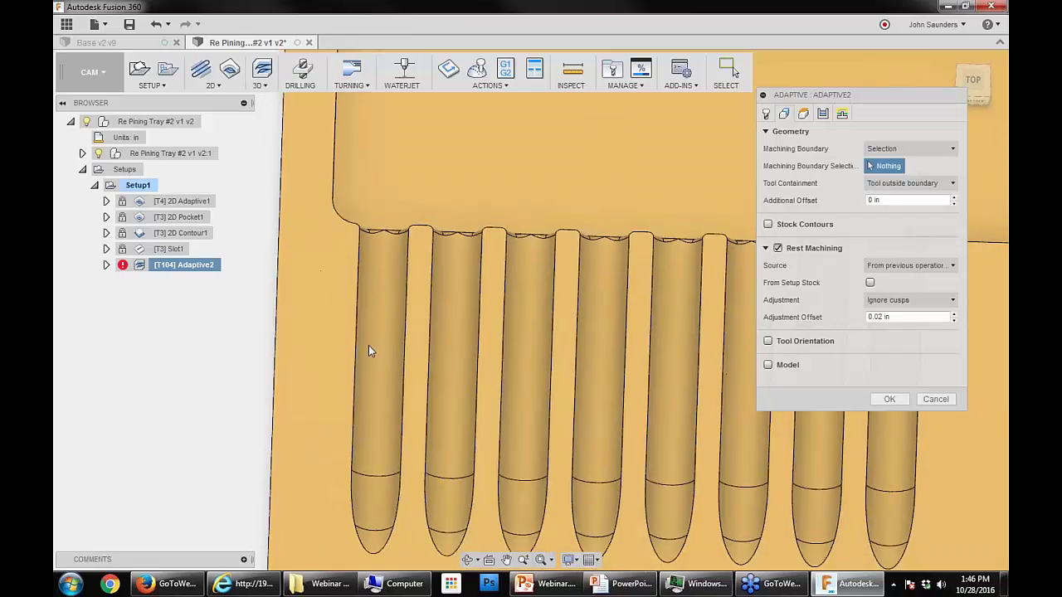
{"action": "middle_click_drag", "start_coordinate": [368, 345], "coordinate": [324, 358], "text": "shift"}
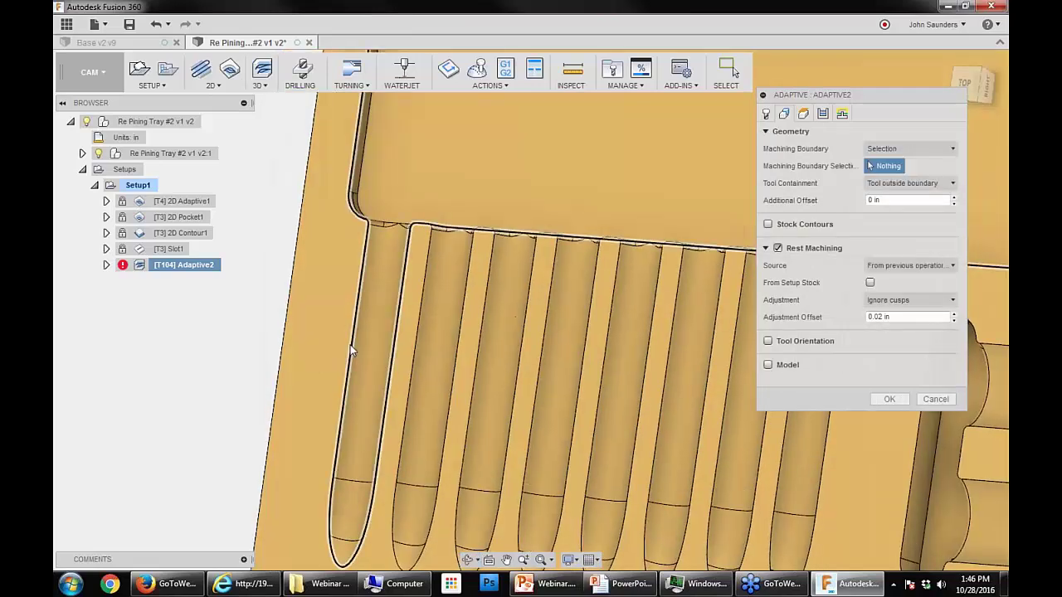
{"action": "left_click", "coordinate": [964, 82]}
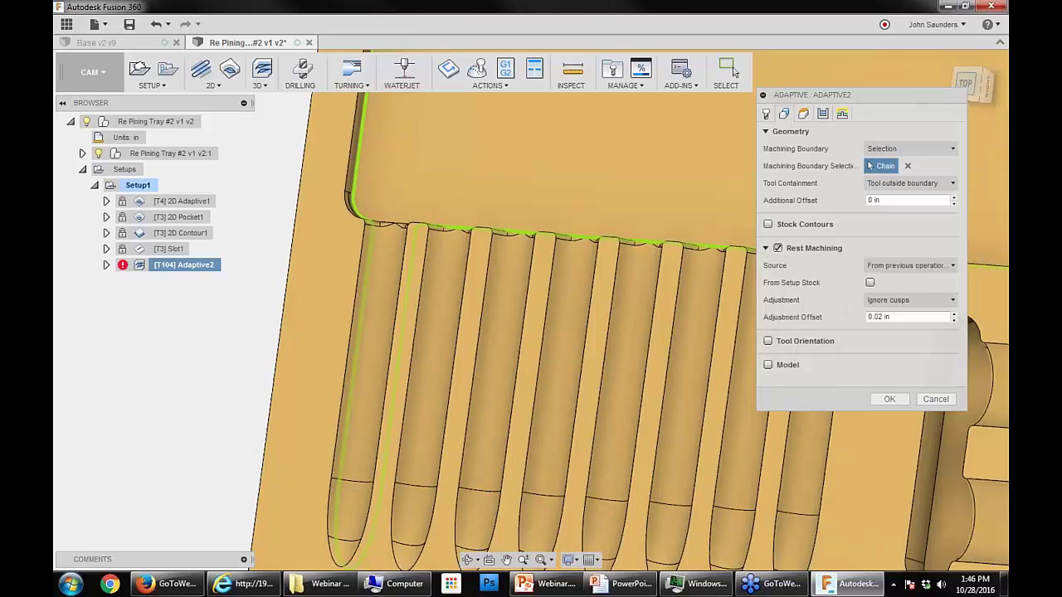
{"action": "scroll", "coordinate": [448, 289], "scroll_direction": "down", "scroll_amount": 5}
{"action": "scroll", "coordinate": [375, 335], "scroll_direction": "up", "scroll_amount": 4}
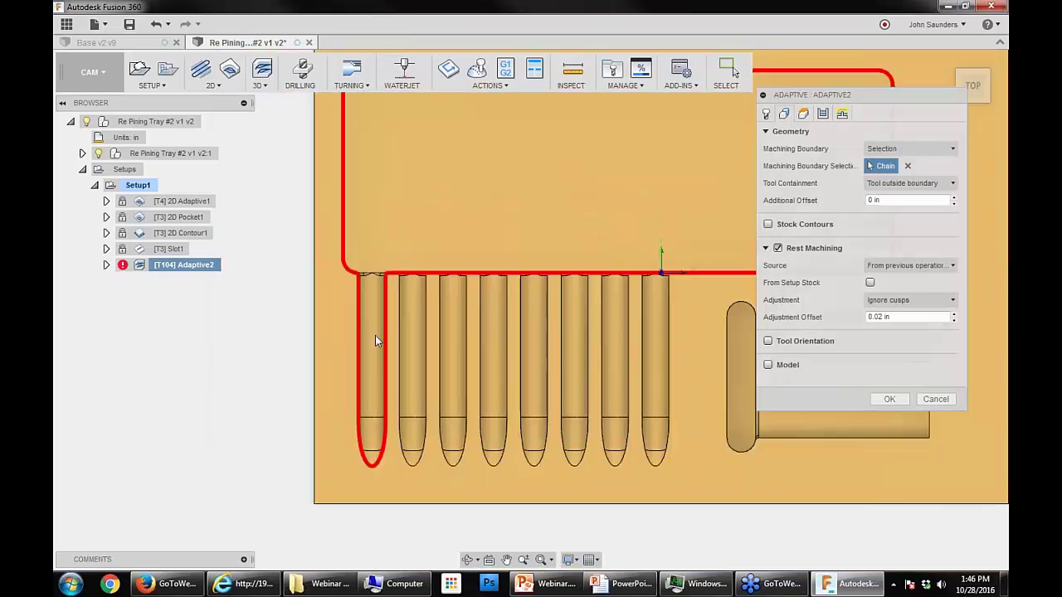
{"action": "scroll", "coordinate": [375, 335], "scroll_direction": "down", "scroll_amount": 3}
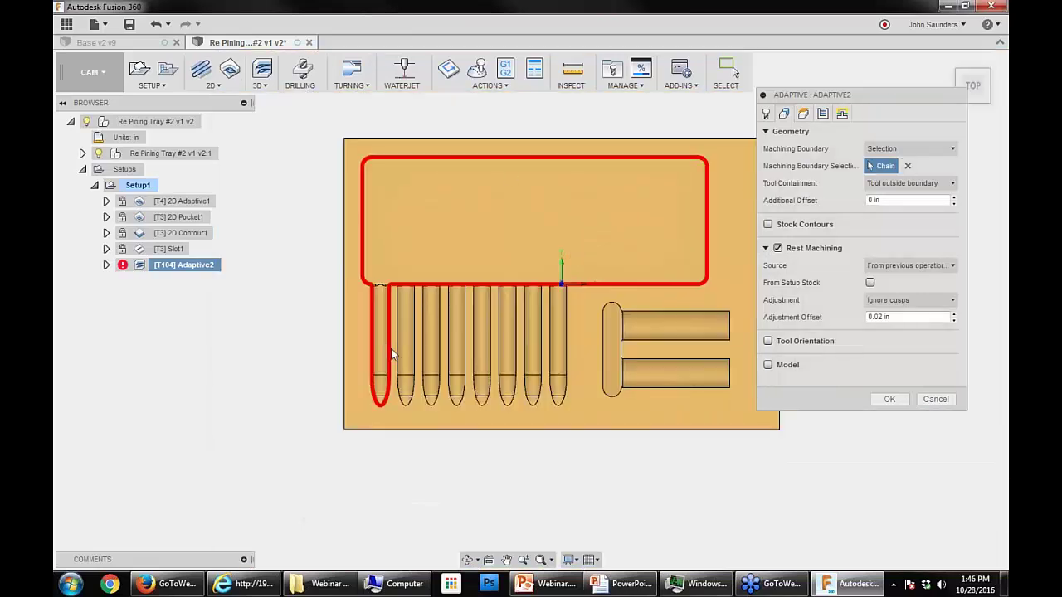
{"action": "scroll", "coordinate": [441, 249], "scroll_direction": "up", "scroll_amount": 2}
{"action": "middle_click_drag", "start_coordinate": [483, 204], "coordinate": [375, 223]}
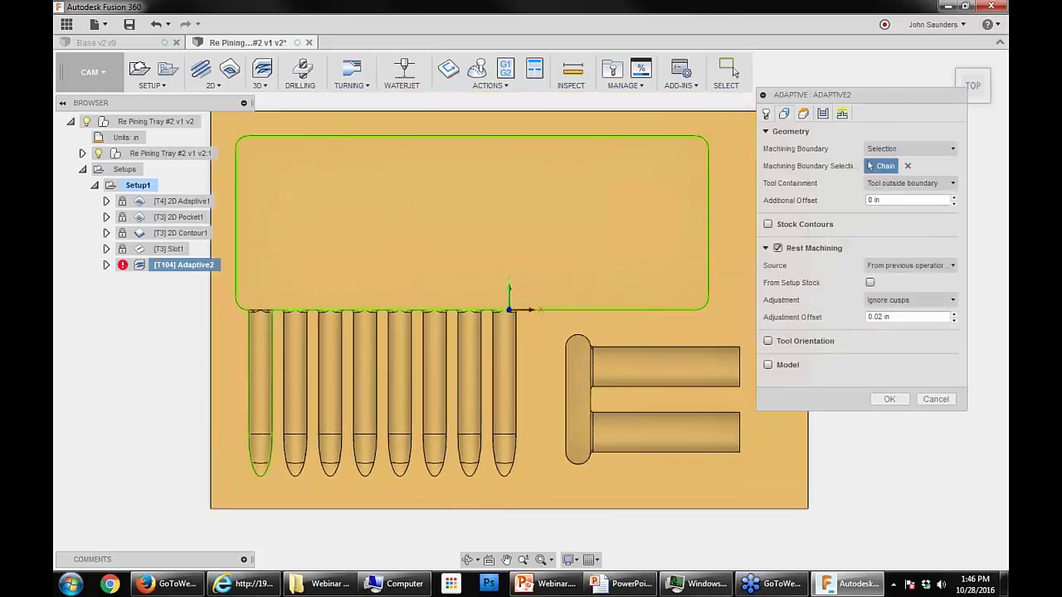
Step: Inspect where the chain meets the leftmost groove's upper end and clear it from the machining boundary selection
{"action": "scroll", "coordinate": [500, 230], "scroll_direction": "up", "scroll_amount": 4}
{"action": "scroll", "coordinate": [431, 251], "scroll_direction": "up", "scroll_amount": 2}
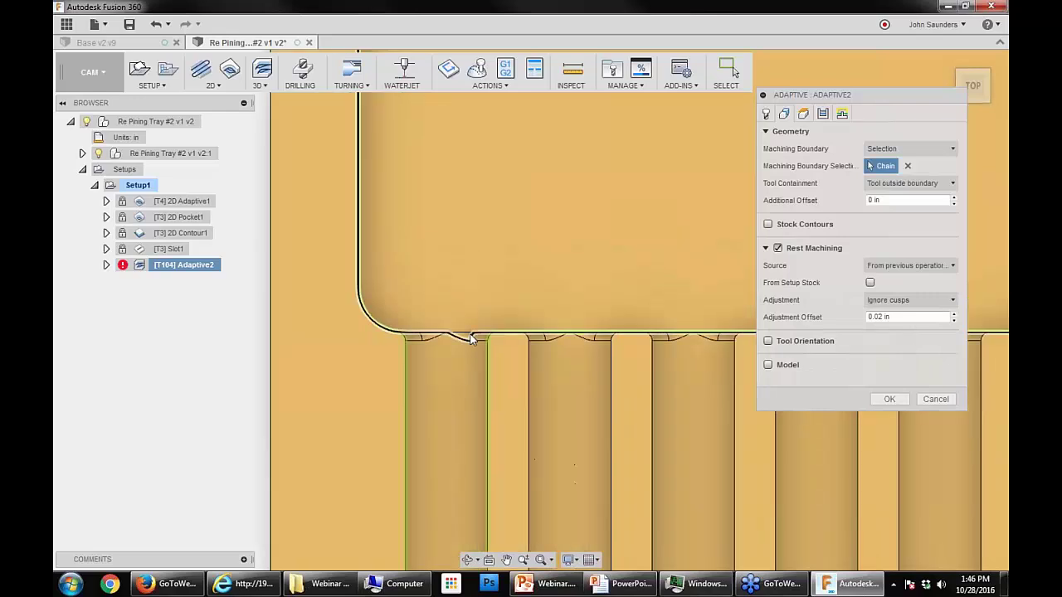
{"action": "scroll", "coordinate": [459, 337], "scroll_direction": "up", "scroll_amount": 2}
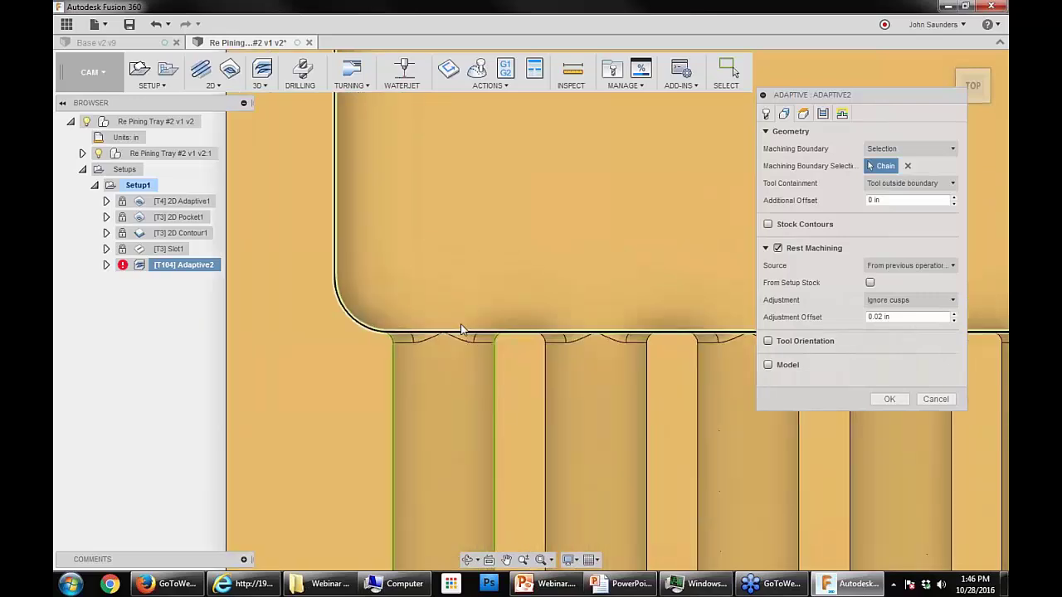
{"action": "middle_click_drag", "start_coordinate": [461, 330], "coordinate": [367, 335], "text": "shift"}
{"action": "left_click", "coordinate": [916, 165]}
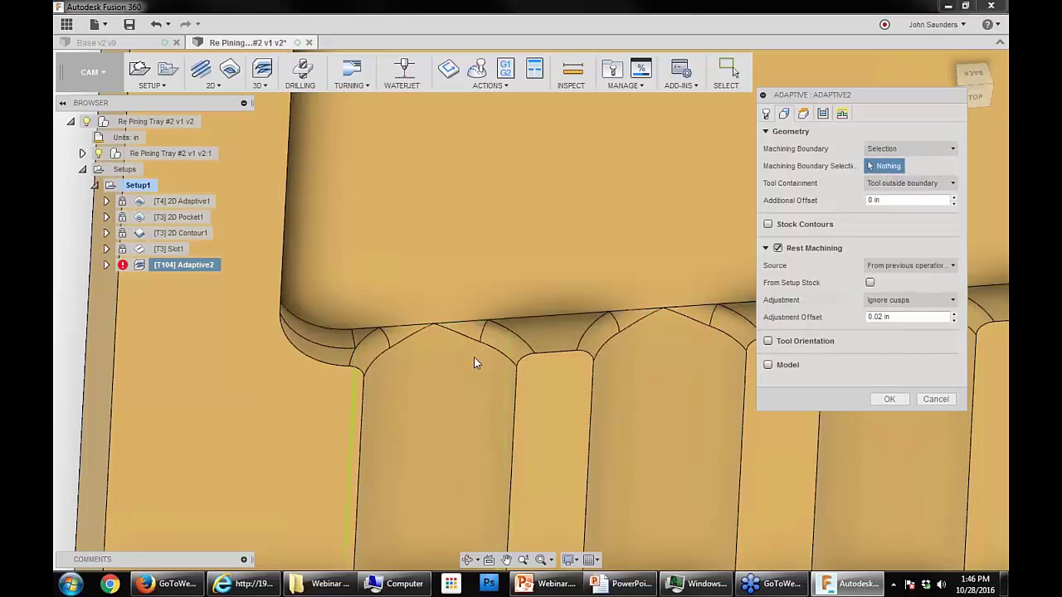
Step: Try to build Adaptive2's machining boundary edge by edge around the leftmost groove and its pocket-side end, and regenerate the toolpath
{"action": "left_click", "coordinate": [512, 378]}
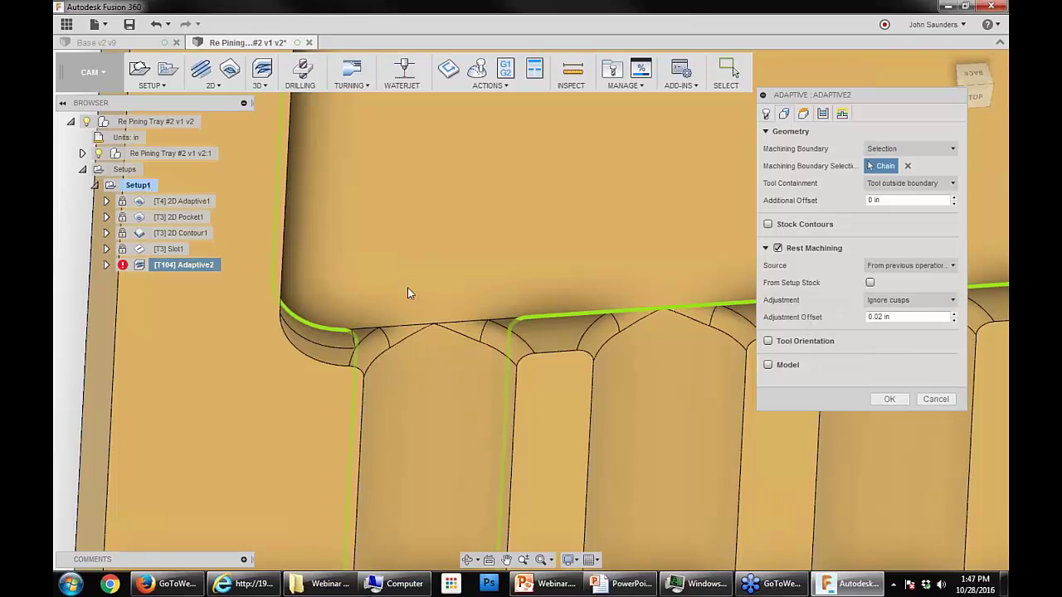
{"action": "left_click", "coordinate": [528, 316]}
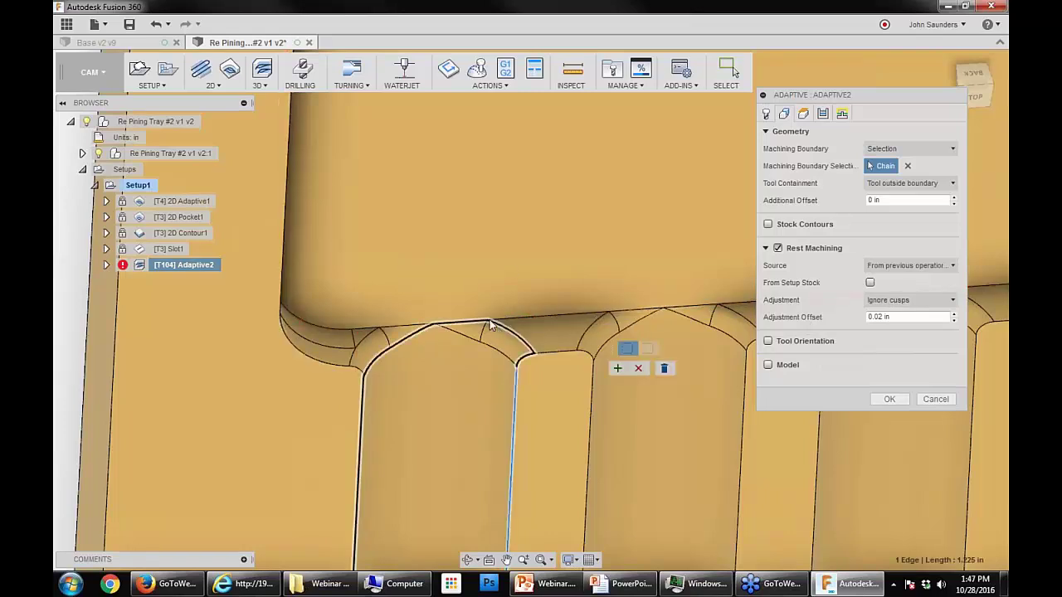
{"action": "left_click", "coordinate": [462, 325]}
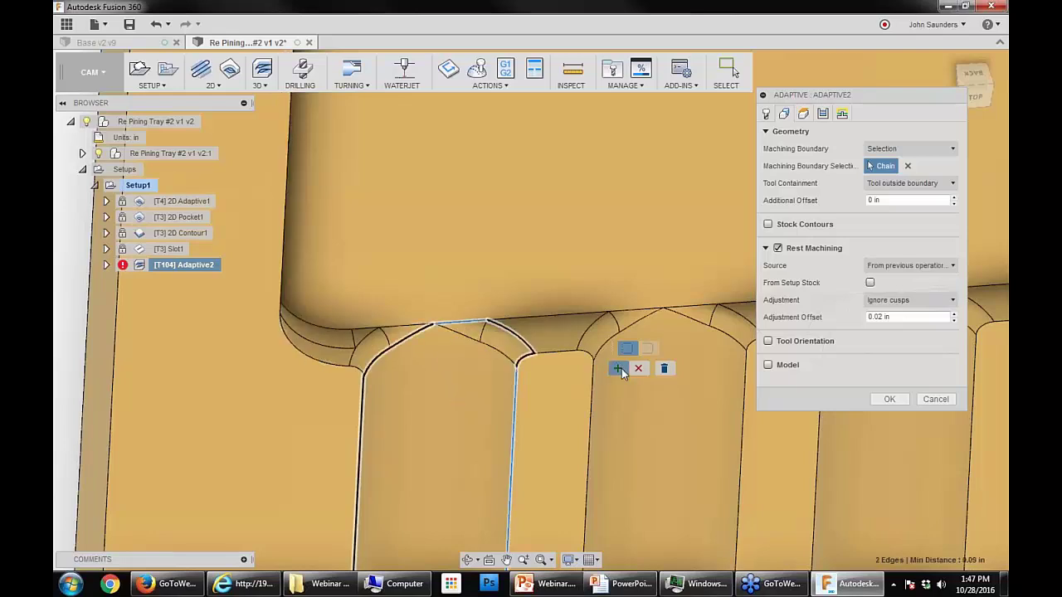
{"action": "left_click", "coordinate": [619, 370]}
{"action": "left_click", "coordinate": [441, 323]}
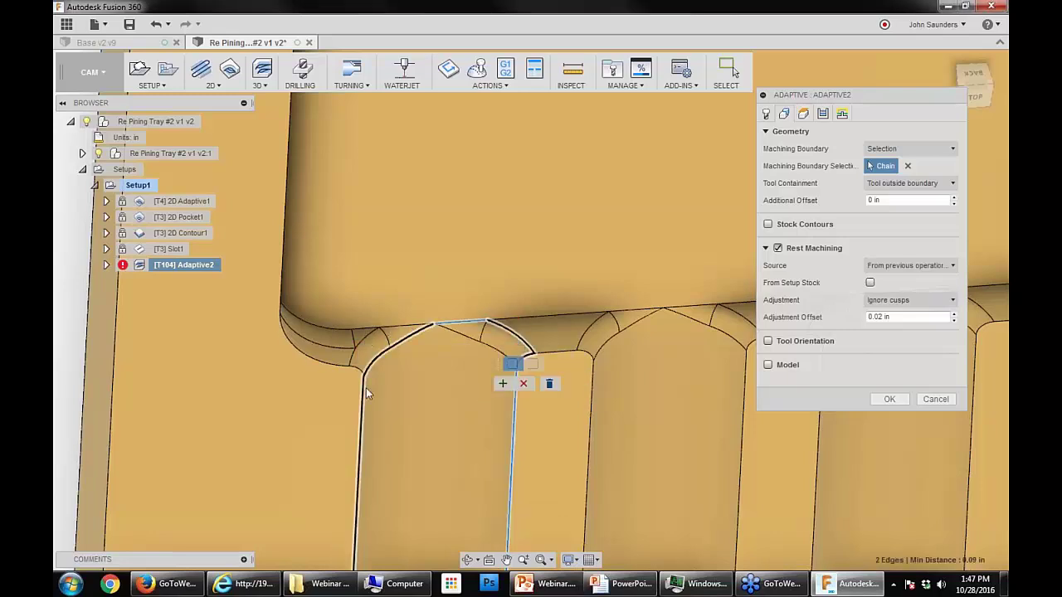
{"action": "scroll", "coordinate": [366, 388], "scroll_direction": "down", "scroll_amount": 1}
{"action": "middle_click_drag", "start_coordinate": [366, 387], "coordinate": [421, 349], "text": "shift"}
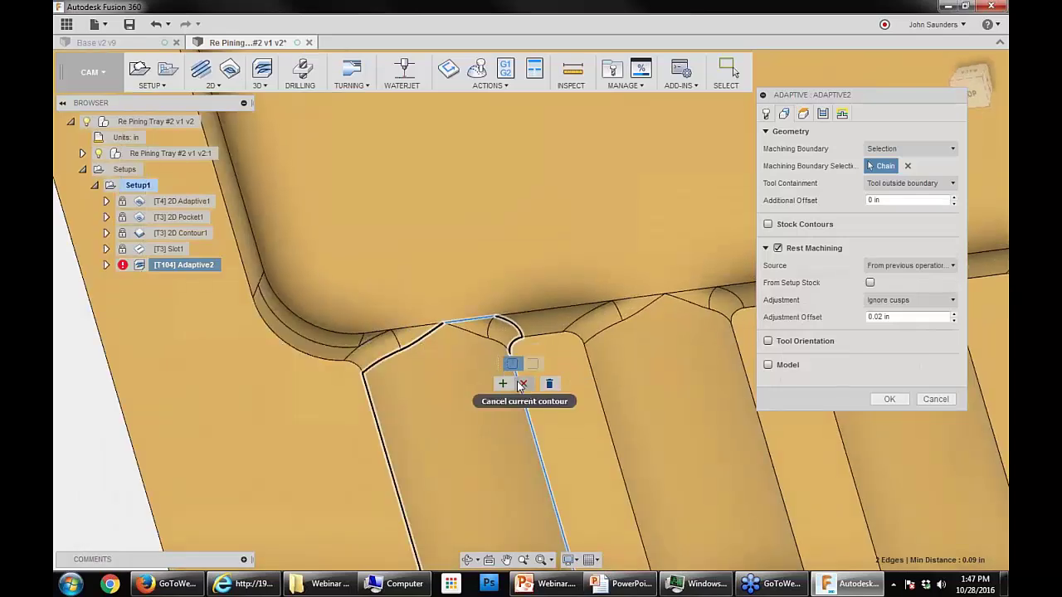
{"action": "left_click", "coordinate": [412, 339]}
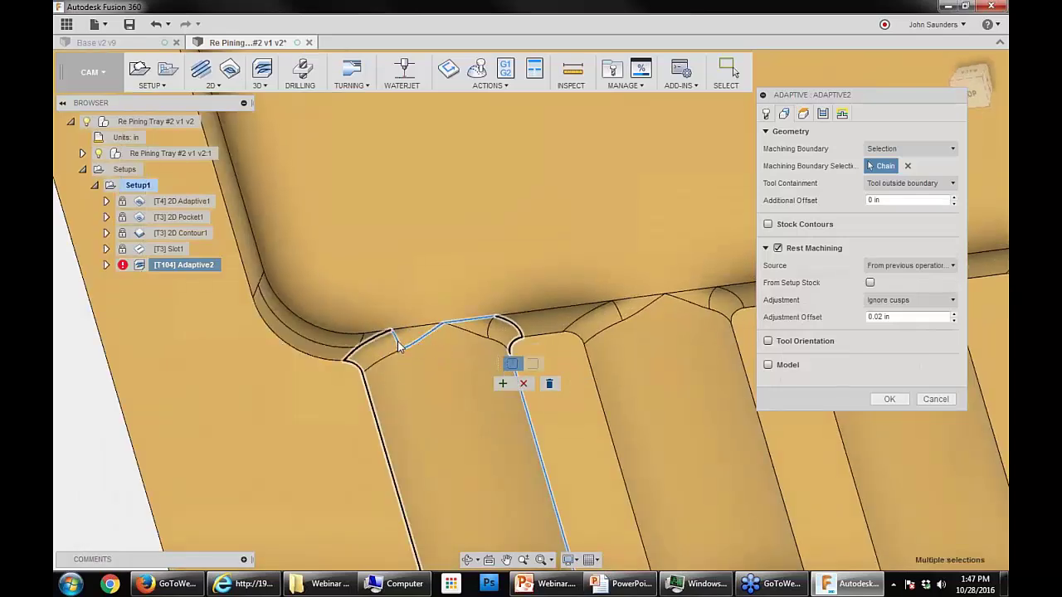
{"action": "left_click", "coordinate": [411, 346]}
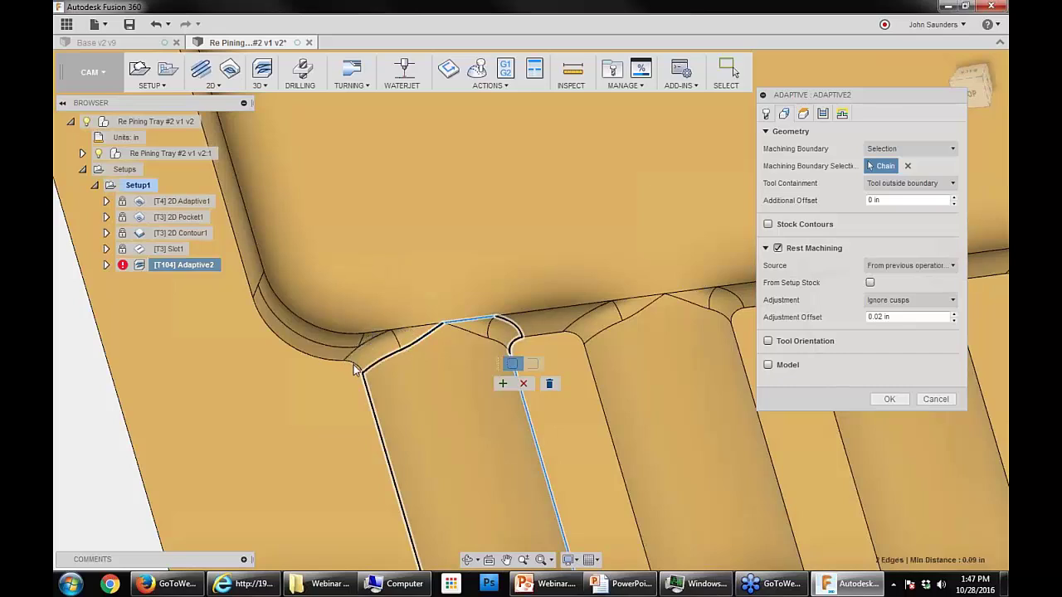
{"action": "left_click", "coordinate": [498, 383]}
{"action": "key", "text": "Return"}
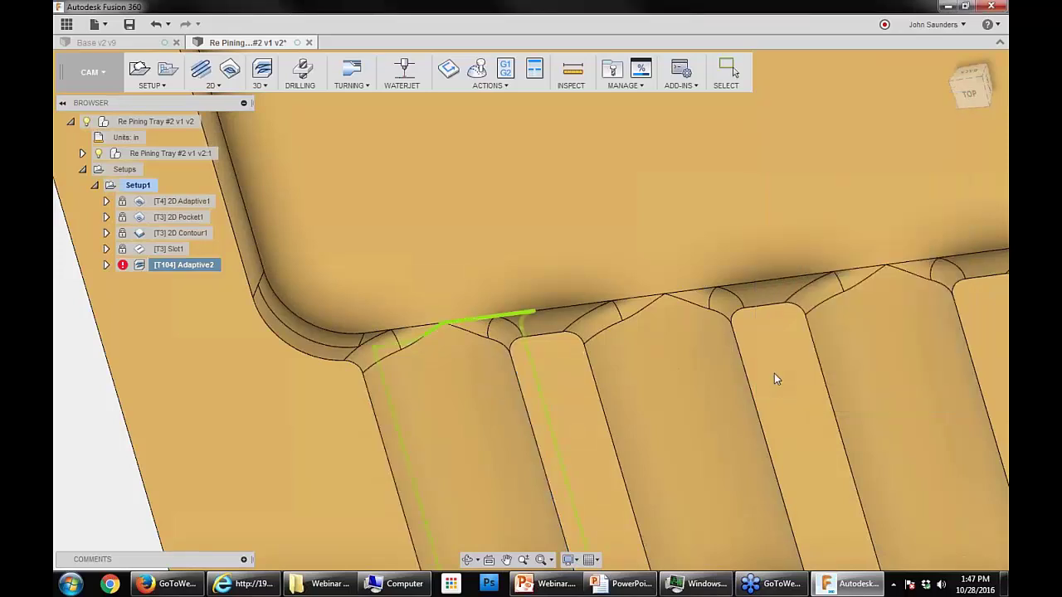
Step: Switch to the Model workspace and start projecting geometry into a new sketch on the tray's top face
{"action": "scroll", "coordinate": [470, 323], "scroll_direction": "down", "scroll_amount": 4}
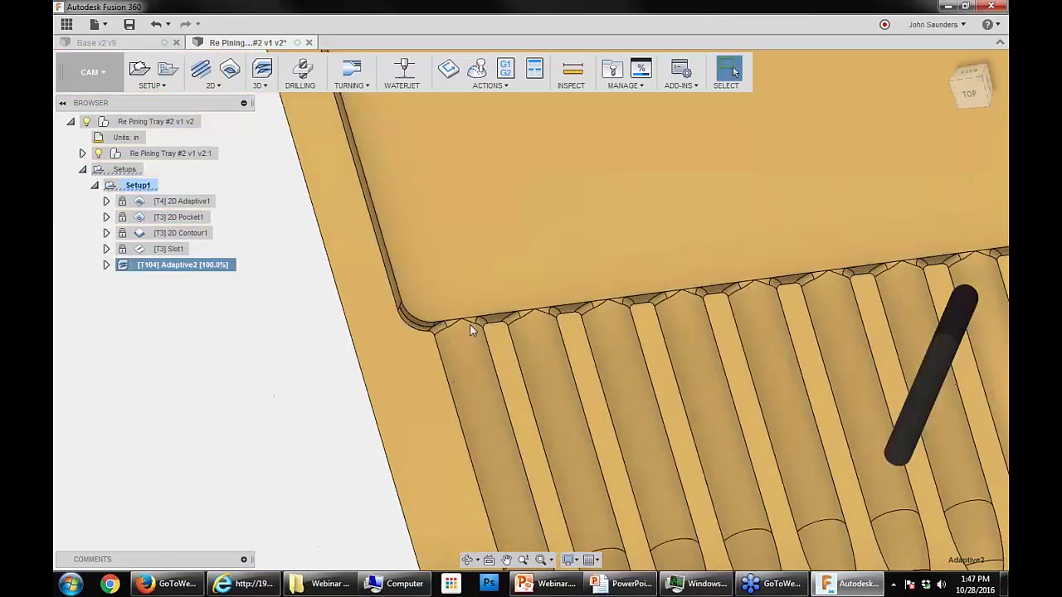
{"action": "middle_click_drag", "start_coordinate": [471, 330], "coordinate": [501, 261], "text": "shift"}
{"action": "middle_click_drag", "start_coordinate": [477, 346], "coordinate": [365, 301], "text": "shift"}
{"action": "scroll", "coordinate": [365, 301], "scroll_direction": "down", "scroll_amount": 3}
{"action": "left_click", "coordinate": [68, 76]}
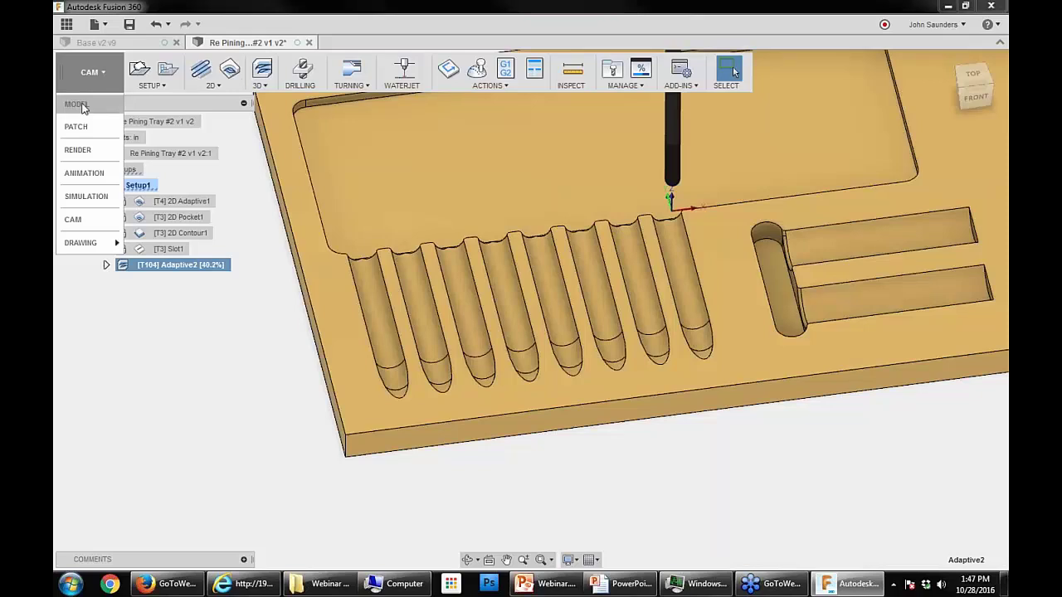
{"action": "left_click", "coordinate": [83, 107]}
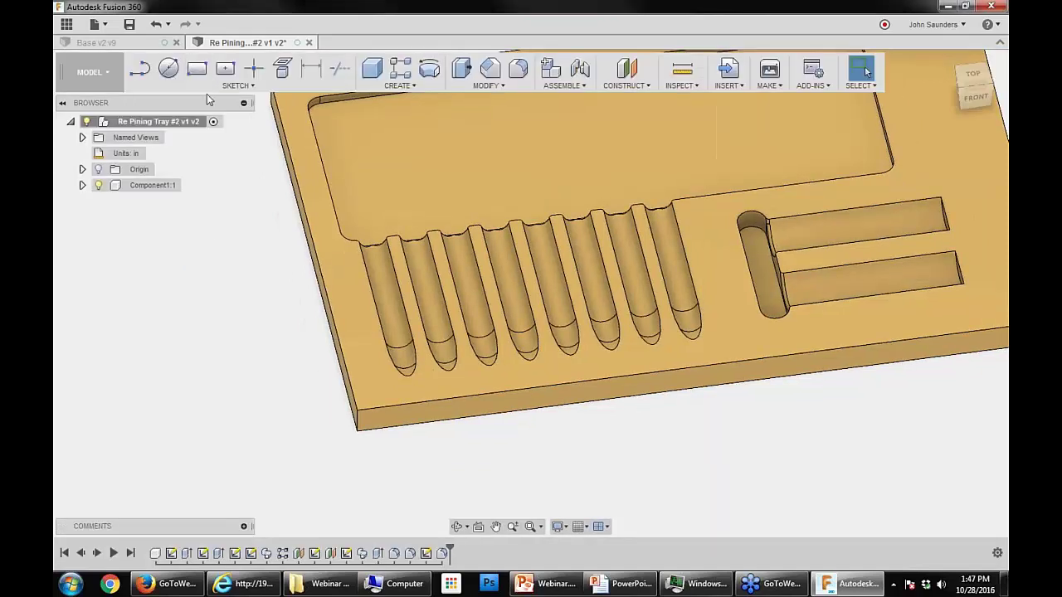
{"action": "left_click", "coordinate": [244, 85]}
{"action": "mouse_move", "coordinate": [268, 437]}
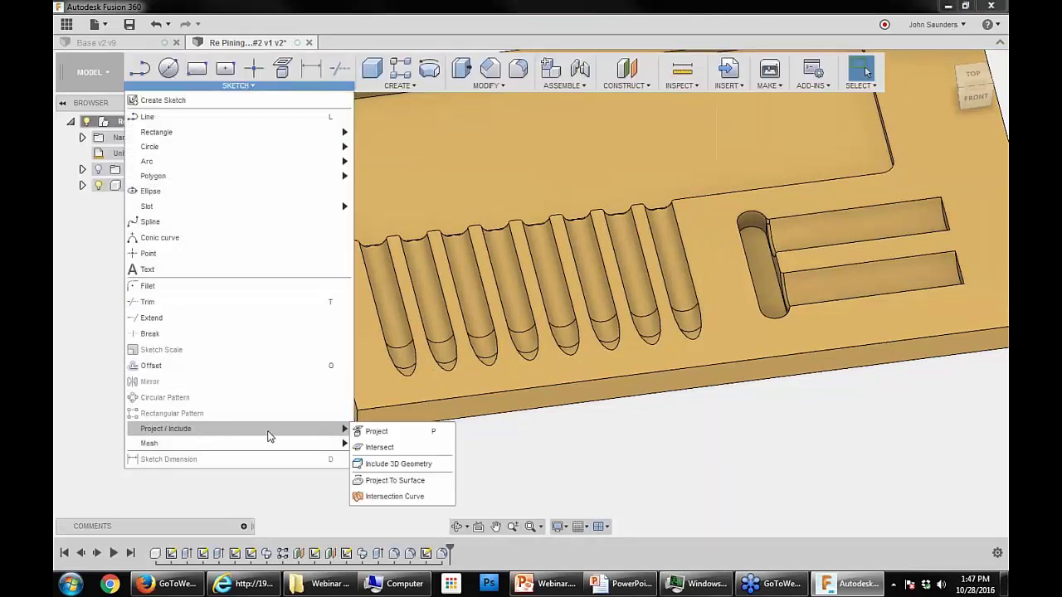
{"action": "left_click", "coordinate": [375, 432]}
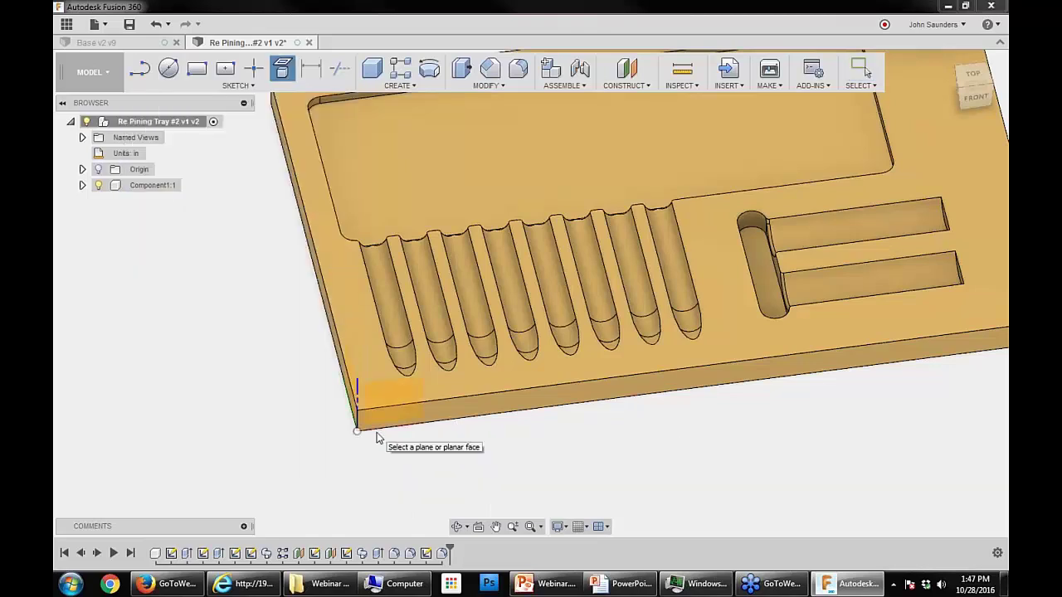
{"action": "left_click", "coordinate": [389, 406]}
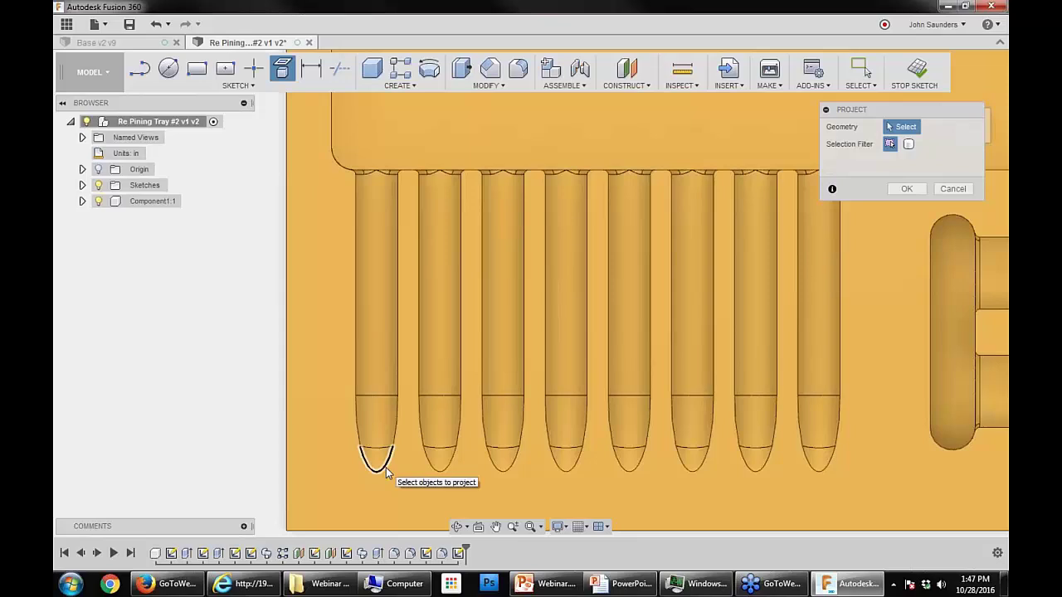
Step: Project the leftmost groove's rounded tip and both long side edges into the sketch
{"action": "left_click", "coordinate": [363, 449]}
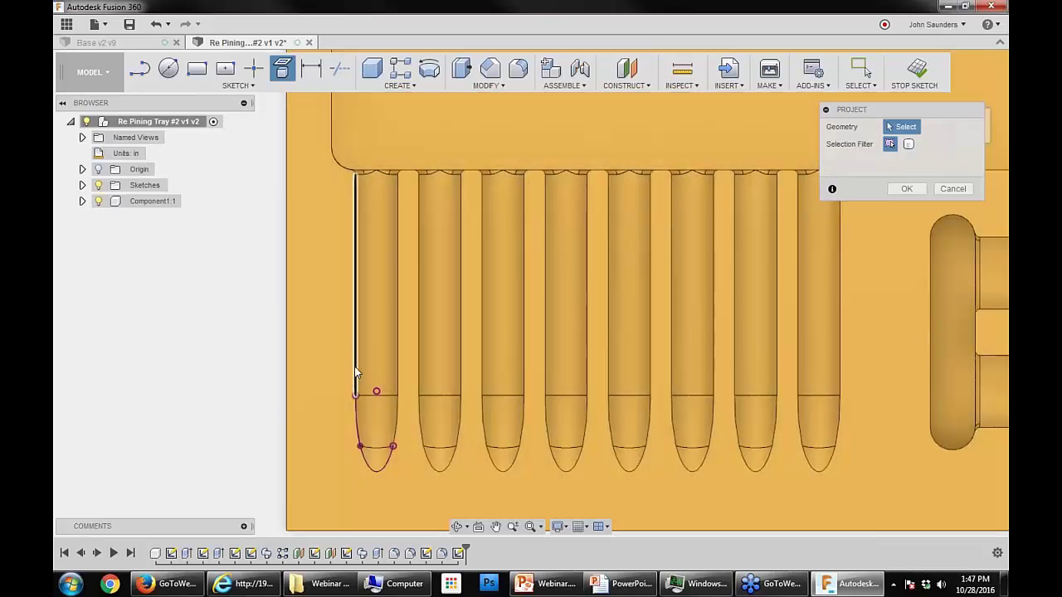
{"action": "left_click", "coordinate": [355, 373]}
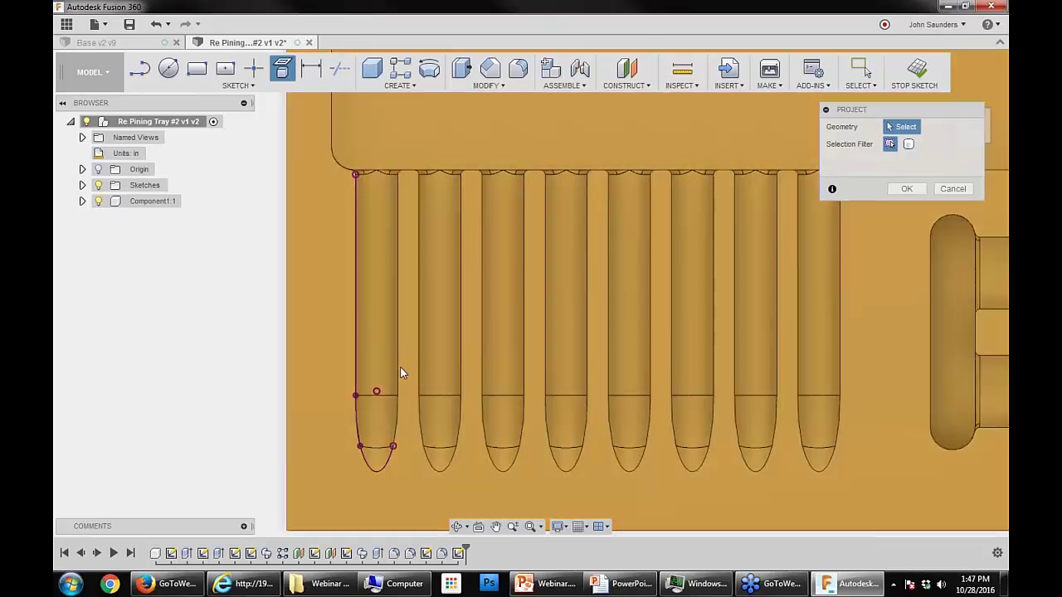
{"action": "left_click", "coordinate": [398, 373]}
Step: Project the edges across the leftmost groove's pocket-side end, including the corner arcs, and finish the projection
{"action": "middle_click_drag", "start_coordinate": [432, 283], "coordinate": [482, 425]}
{"action": "scroll", "coordinate": [421, 312], "scroll_direction": "up", "scroll_amount": 3}
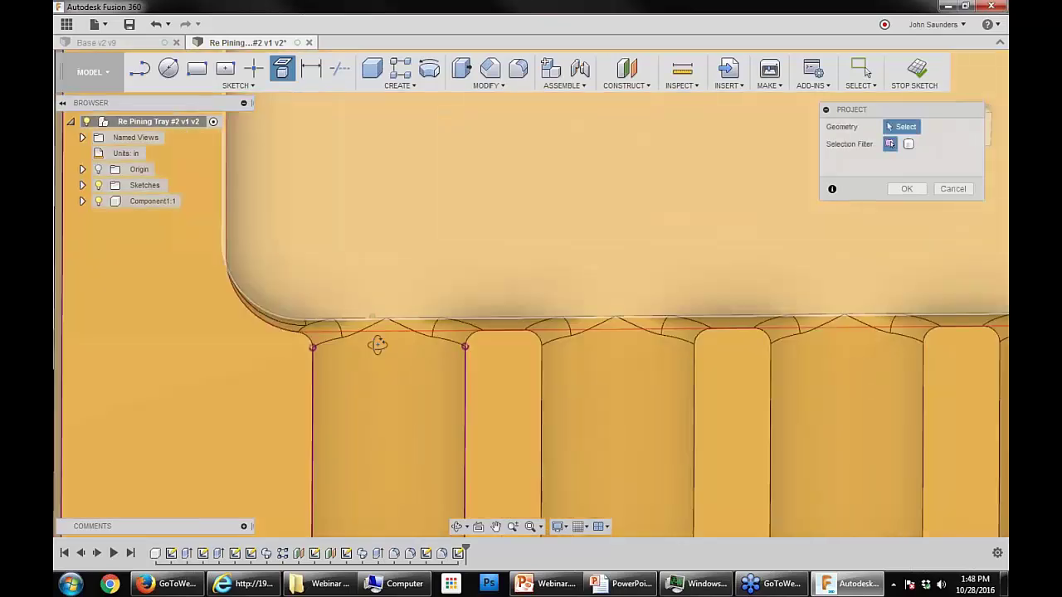
{"action": "middle_click_drag", "start_coordinate": [378, 345], "coordinate": [302, 328], "text": "shift"}
{"action": "left_click", "coordinate": [317, 307]}
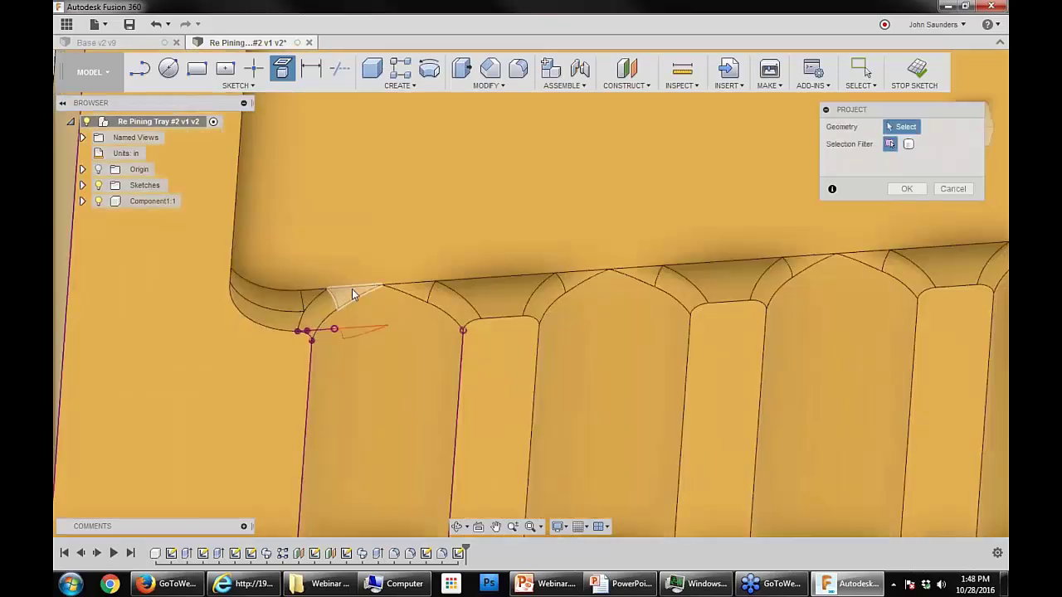
{"action": "left_click", "coordinate": [352, 287]}
{"action": "left_click", "coordinate": [399, 286]}
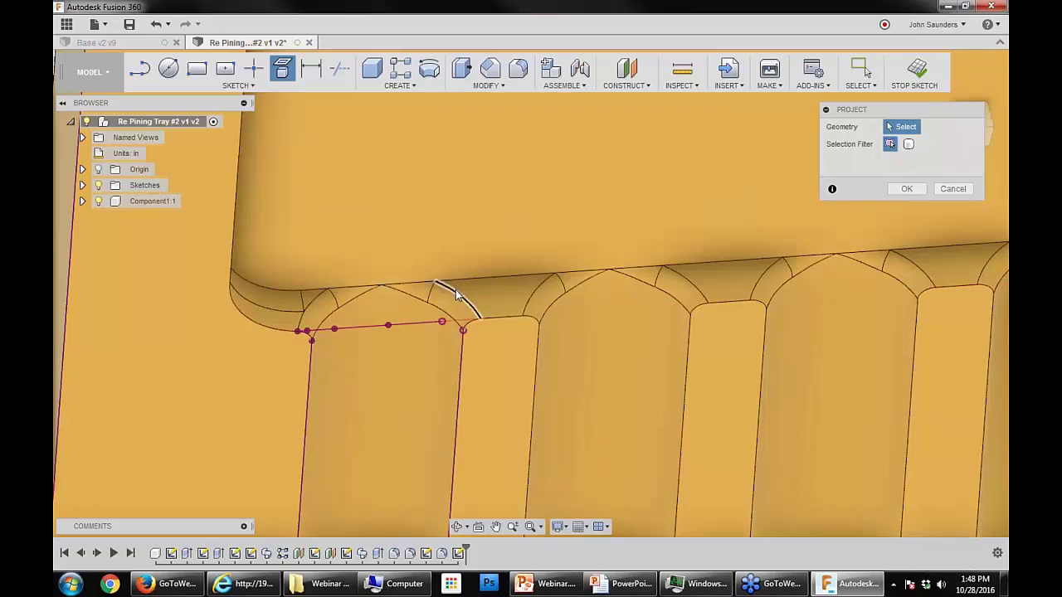
{"action": "left_click", "coordinate": [471, 323]}
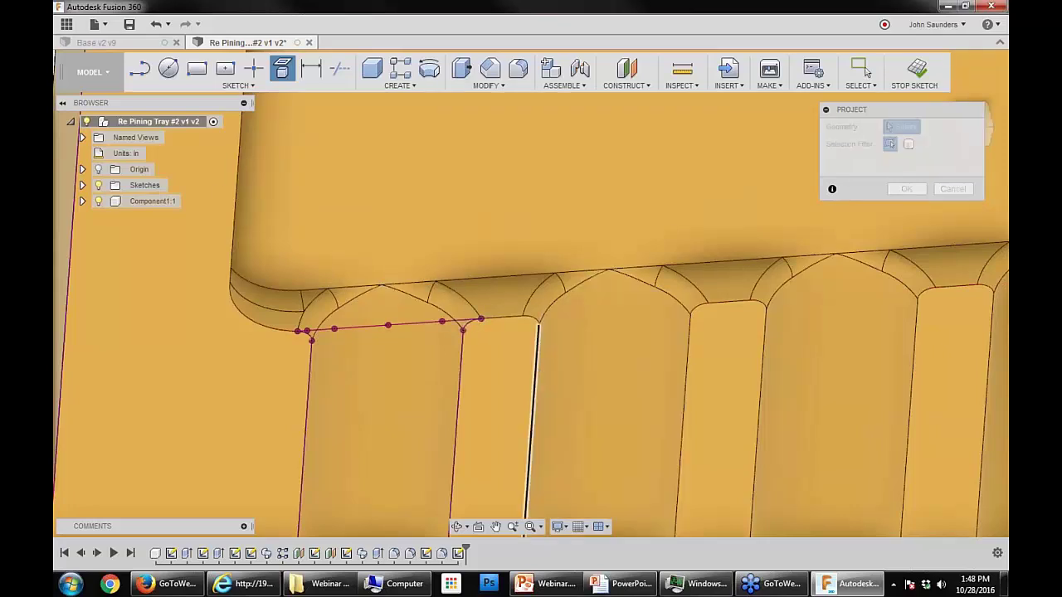
{"action": "middle_click_drag", "start_coordinate": [535, 345], "coordinate": [573, 554], "text": "shift"}
{"action": "middle_click_drag", "start_coordinate": [601, 267], "coordinate": [577, 427], "text": "shift"}
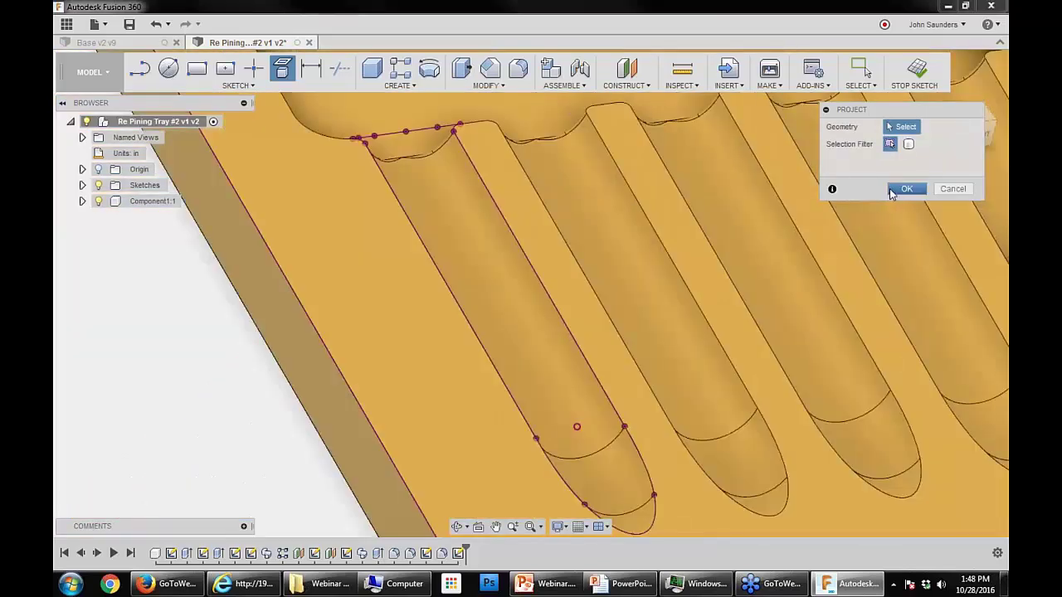
{"action": "left_click", "coordinate": [893, 190]}
{"action": "key", "text": "Escape"}
{"action": "middle_click_drag", "start_coordinate": [805, 186], "coordinate": [496, 172], "text": "shift"}
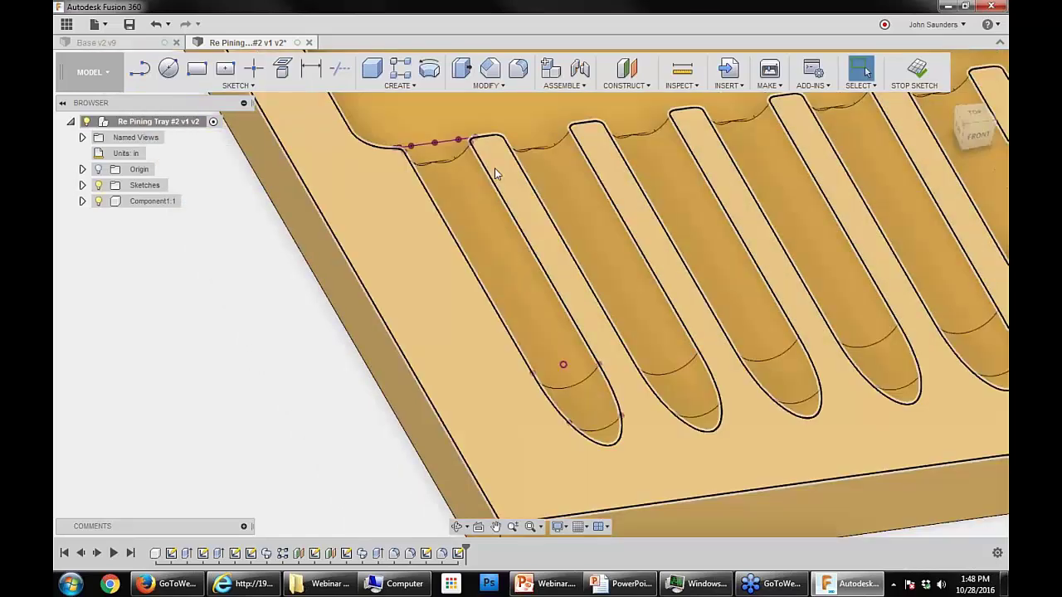
Step: Return to the CAM workspace and reopen the Adaptive2 operation for editing at its geometry settings
{"action": "left_click", "coordinate": [107, 70]}
{"action": "left_click", "coordinate": [90, 196]}
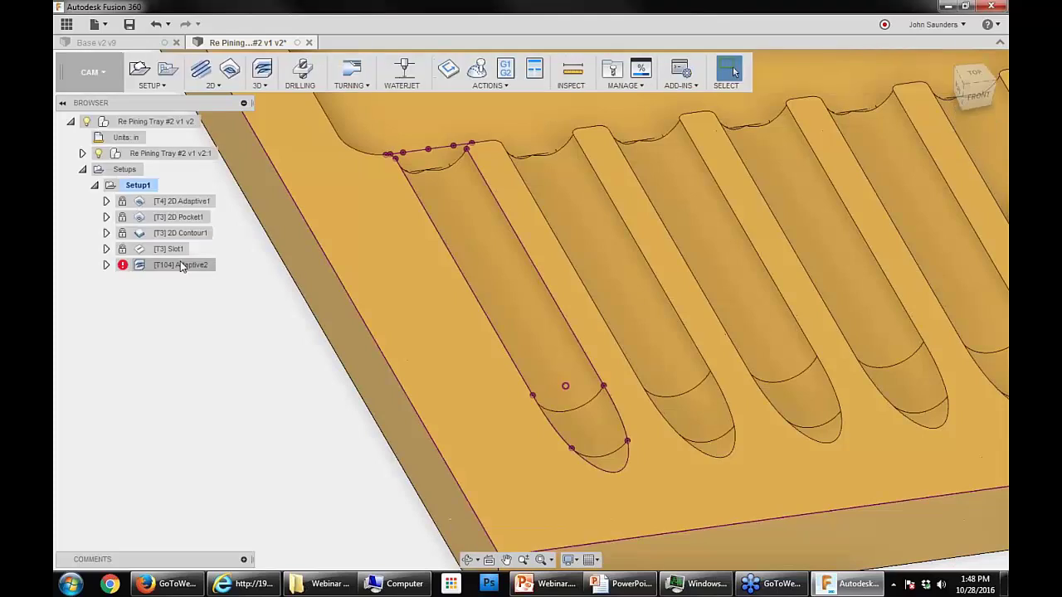
{"action": "right_click", "coordinate": [181, 266]}
{"action": "left_click", "coordinate": [203, 272]}
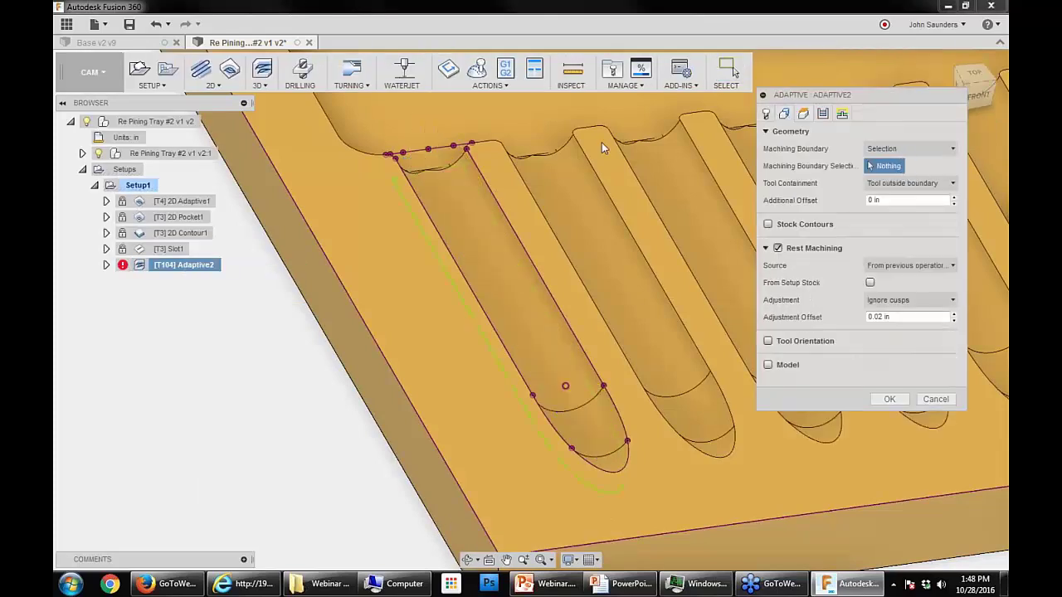
Step: Hide Component1's bodies and construction geometry so the projected groove sketch is exposed for boundary selection
{"action": "scroll", "coordinate": [454, 164], "scroll_direction": "down", "scroll_amount": 2}
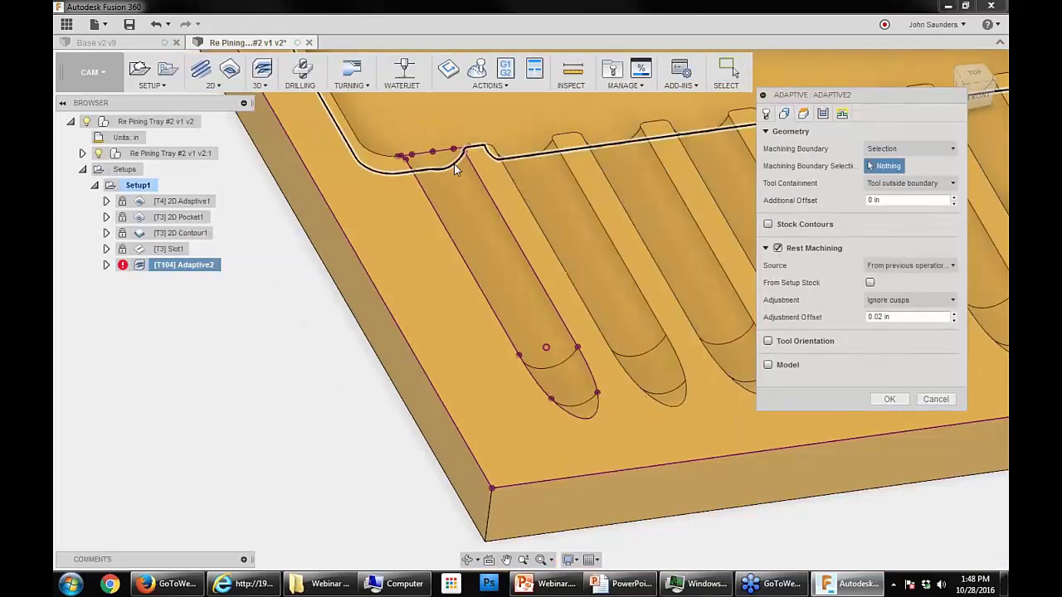
{"action": "scroll", "coordinate": [328, 249], "scroll_direction": "down", "scroll_amount": 2}
{"action": "left_click", "coordinate": [82, 153]}
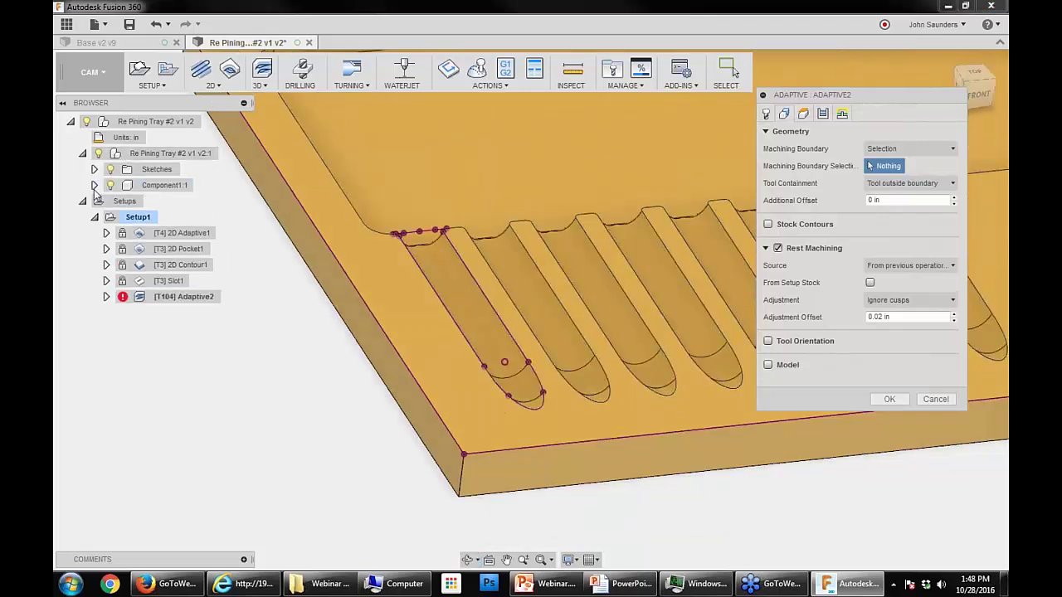
{"action": "left_click", "coordinate": [95, 185]}
{"action": "left_click", "coordinate": [121, 201]}
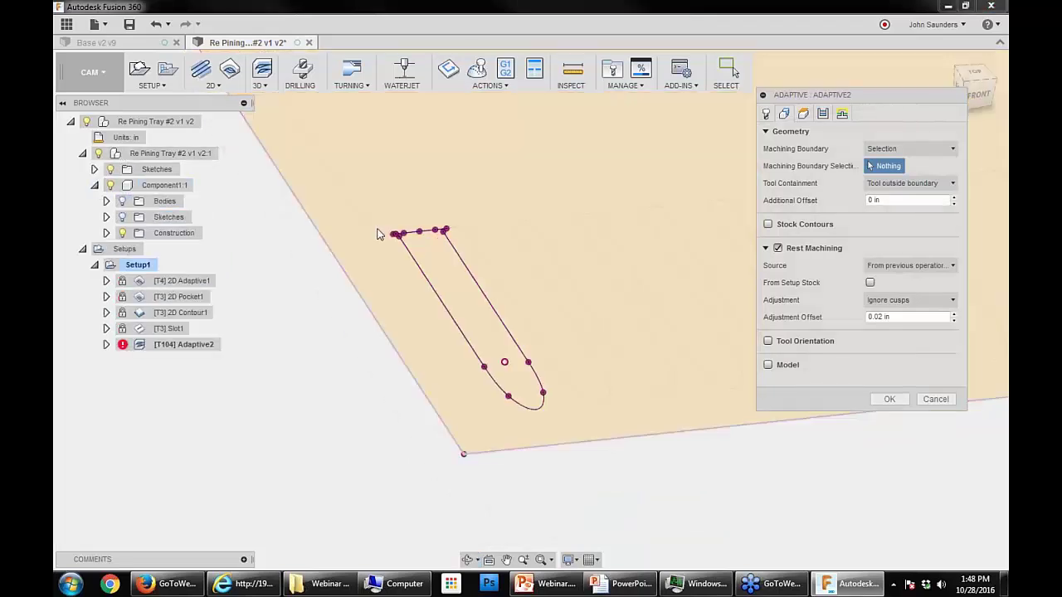
{"action": "scroll", "coordinate": [419, 266], "scroll_direction": "up", "scroll_amount": 5}
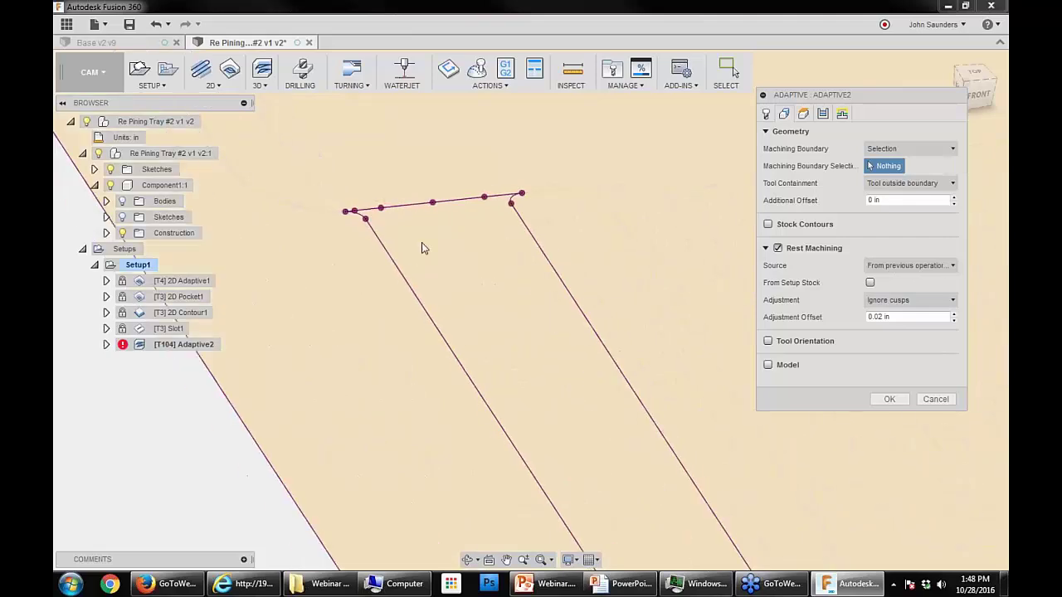
{"action": "scroll", "coordinate": [422, 243], "scroll_direction": "down", "scroll_amount": 2}
{"action": "scroll", "coordinate": [419, 253], "scroll_direction": "down", "scroll_amount": 1}
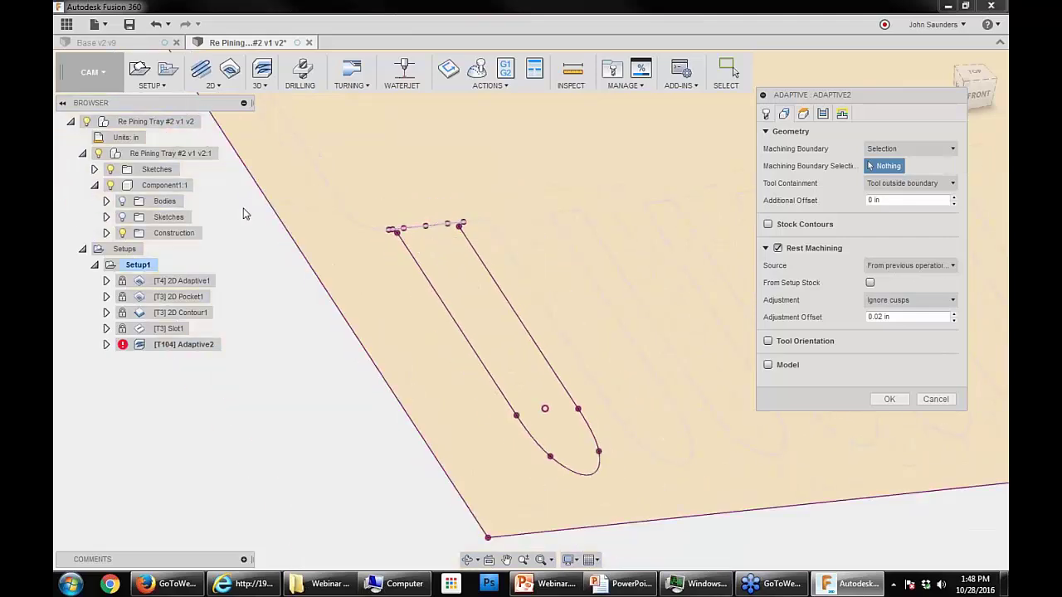
{"action": "left_click", "coordinate": [95, 169]}
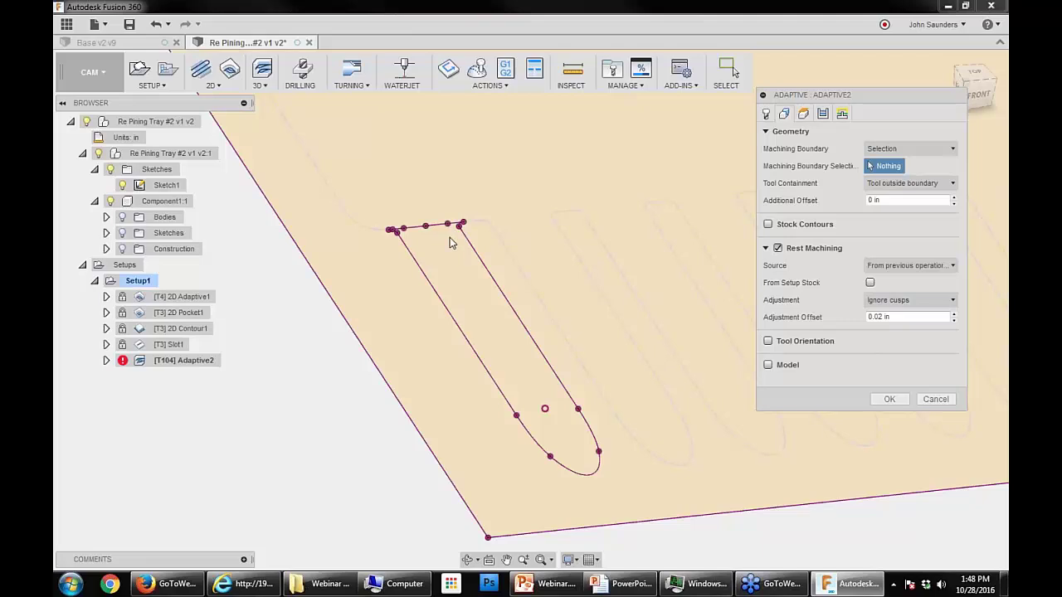
Step: Select the closed sketch chain around the leftmost groove as the Adaptive2 machining boundary, keeping only the projected sketch curves
{"action": "middle_click_drag", "start_coordinate": [383, 247], "coordinate": [456, 249], "text": "shift"}
{"action": "left_click", "coordinate": [474, 255]}
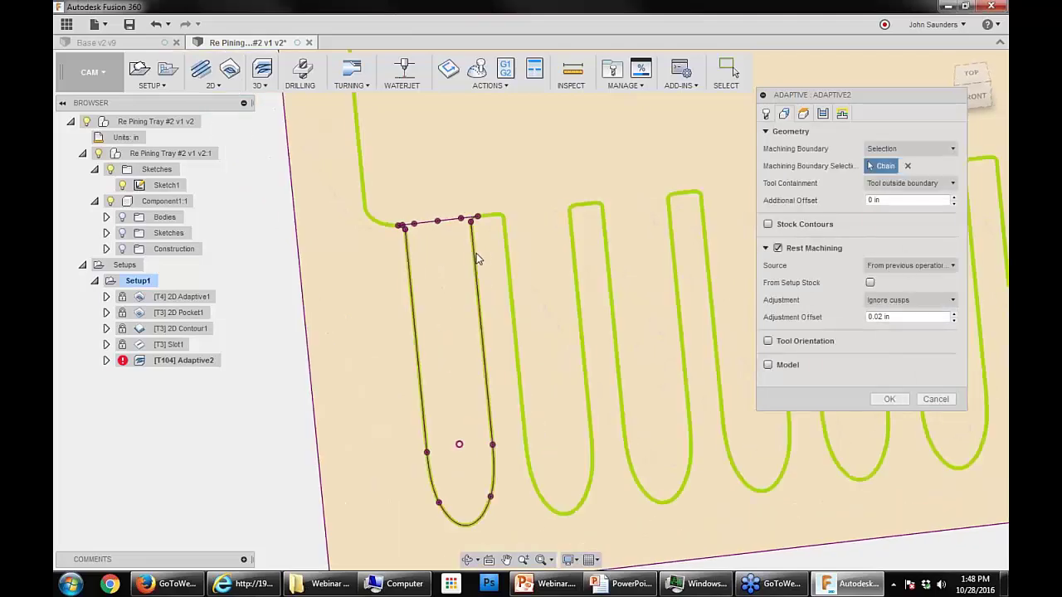
{"action": "scroll", "coordinate": [454, 240], "scroll_direction": "up", "scroll_amount": 4}
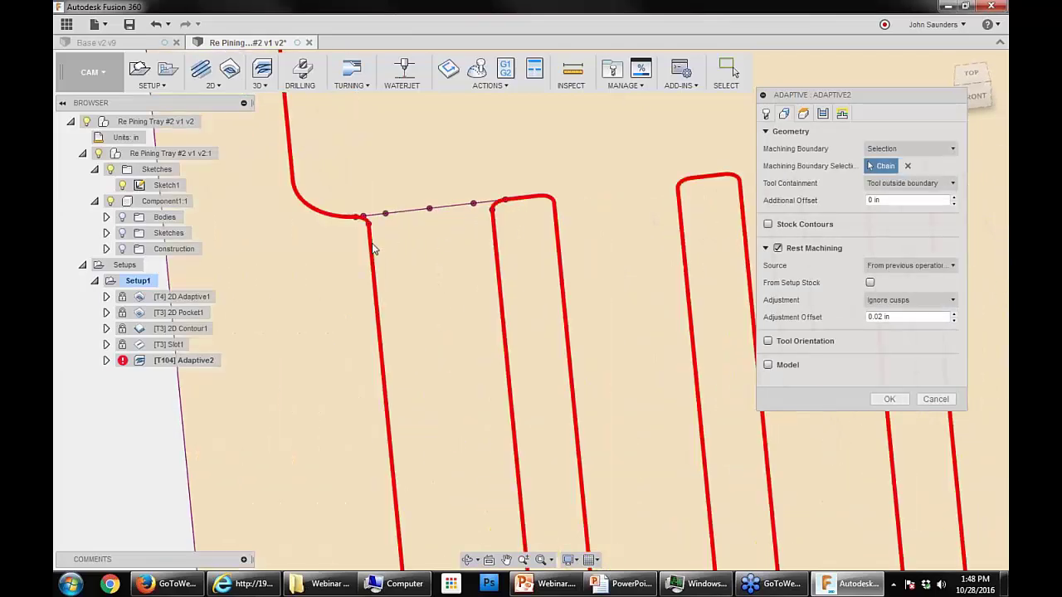
{"action": "left_click", "coordinate": [372, 259]}
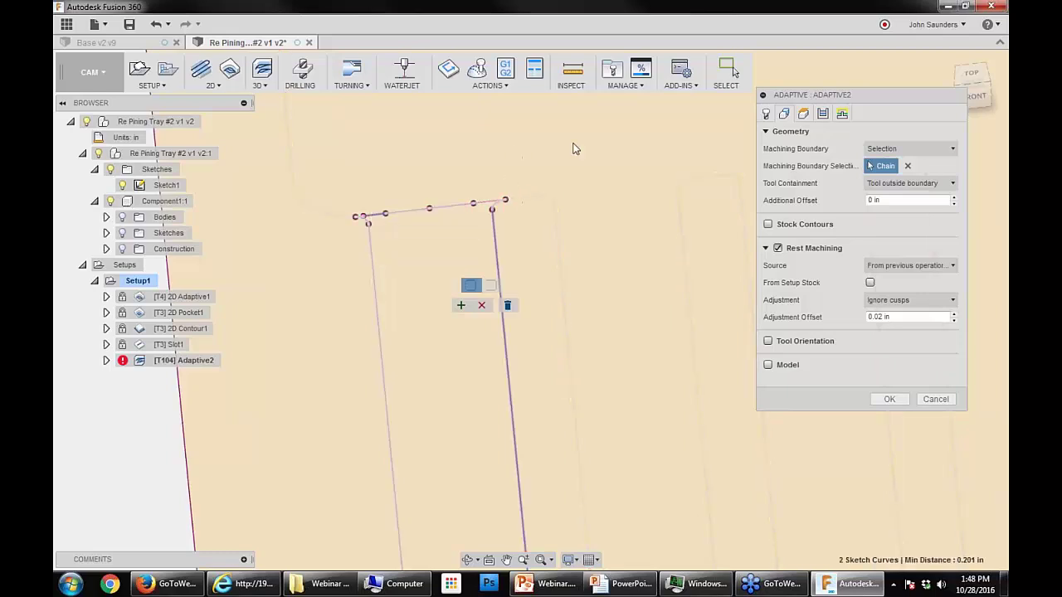
{"action": "left_click", "coordinate": [461, 306]}
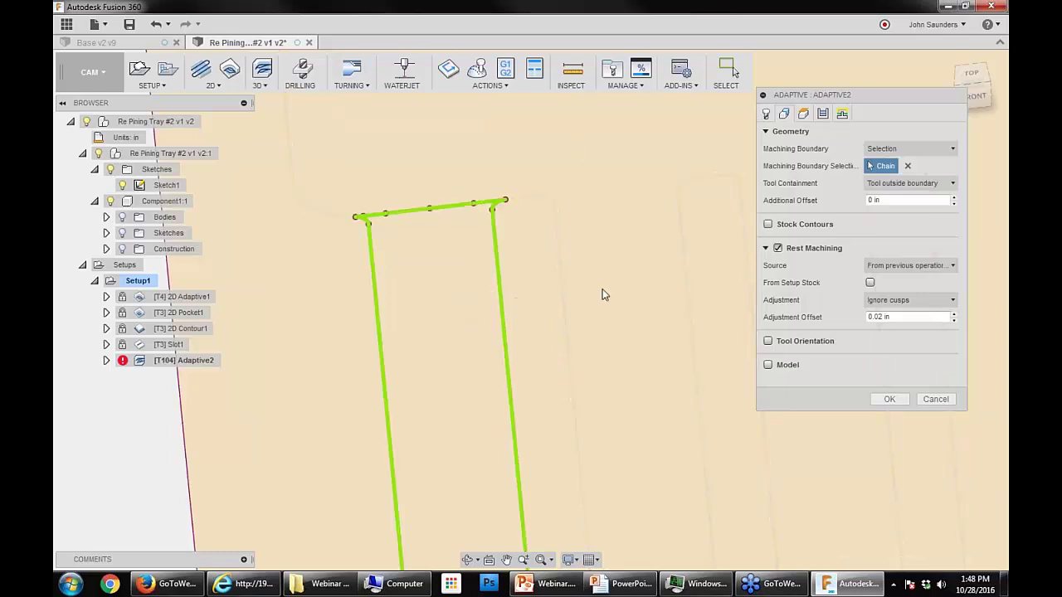
{"action": "scroll", "coordinate": [597, 299], "scroll_direction": "down", "scroll_amount": 3}
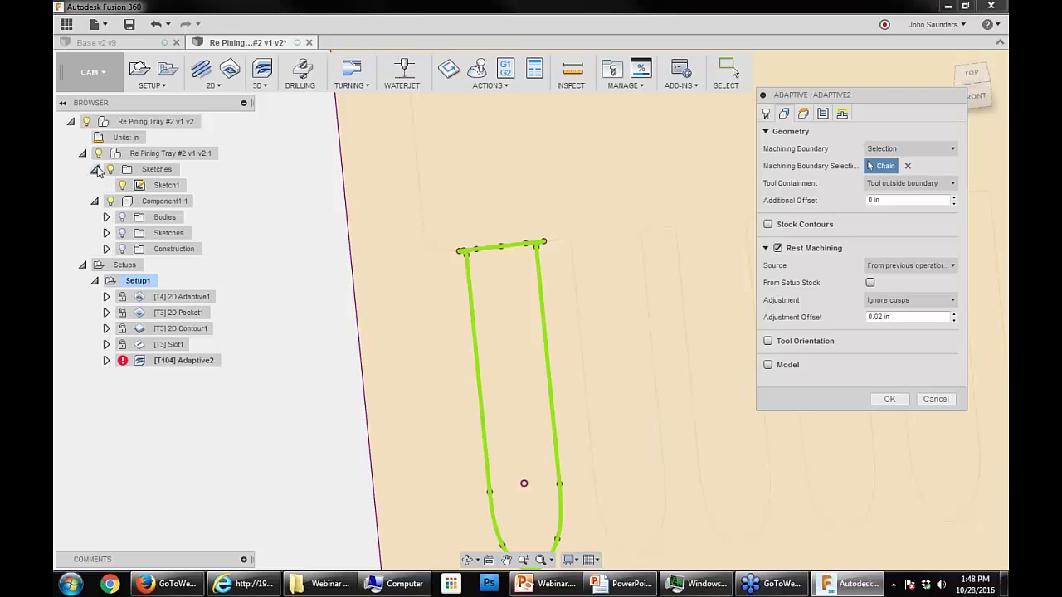
Step: Show Component1's bodies again and accept the Adaptive2 changes to regenerate the toolpath
{"action": "left_click", "coordinate": [96, 169]}
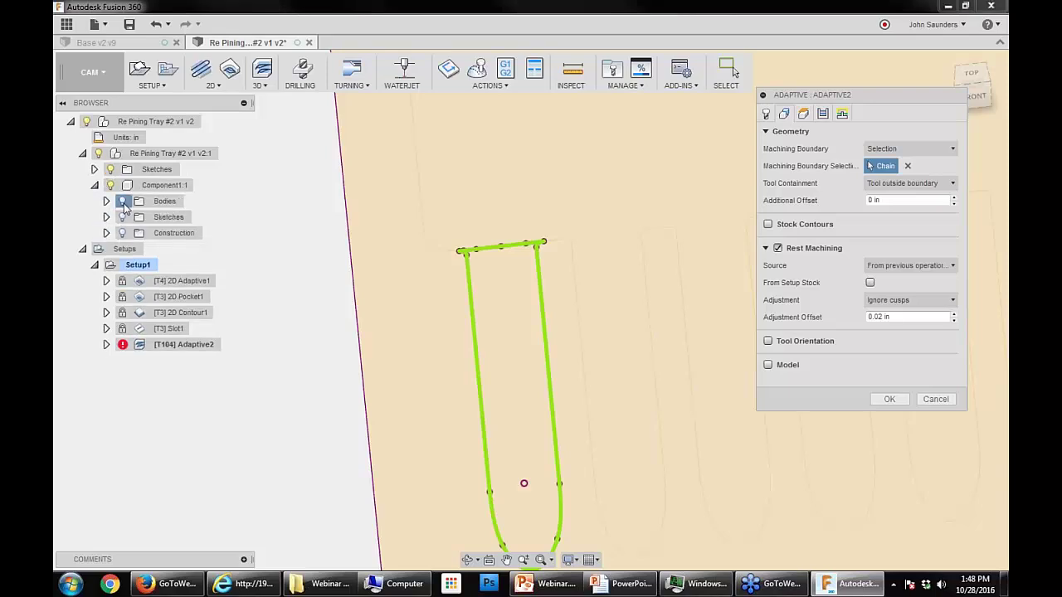
{"action": "left_click", "coordinate": [122, 202]}
{"action": "left_click", "coordinate": [887, 399]}
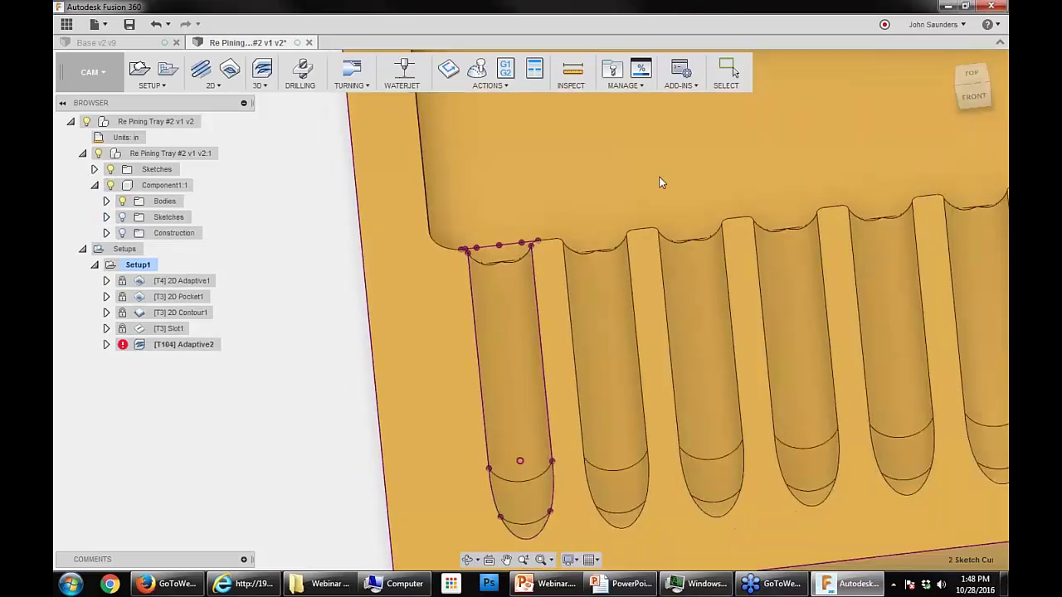
Step: Examine the leftmost groove and the regenerated Adaptive2 toolpath from the top and from angled views
{"action": "scroll", "coordinate": [659, 182], "scroll_direction": "down", "scroll_amount": 2}
{"action": "left_click", "coordinate": [971, 73]}
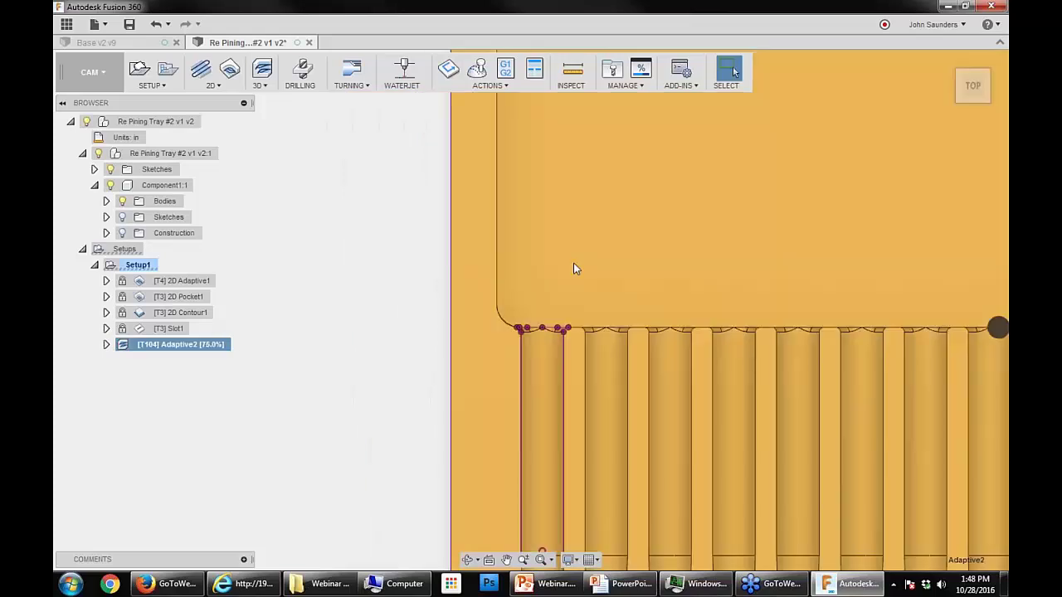
{"action": "middle_click_drag", "start_coordinate": [573, 263], "coordinate": [447, 121]}
{"action": "scroll", "coordinate": [423, 290], "scroll_direction": "up", "scroll_amount": 1}
{"action": "middle_click_drag", "start_coordinate": [412, 246], "coordinate": [412, 220], "text": "shift"}
{"action": "middle_click_drag", "start_coordinate": [412, 265], "coordinate": [442, 239], "text": "shift"}
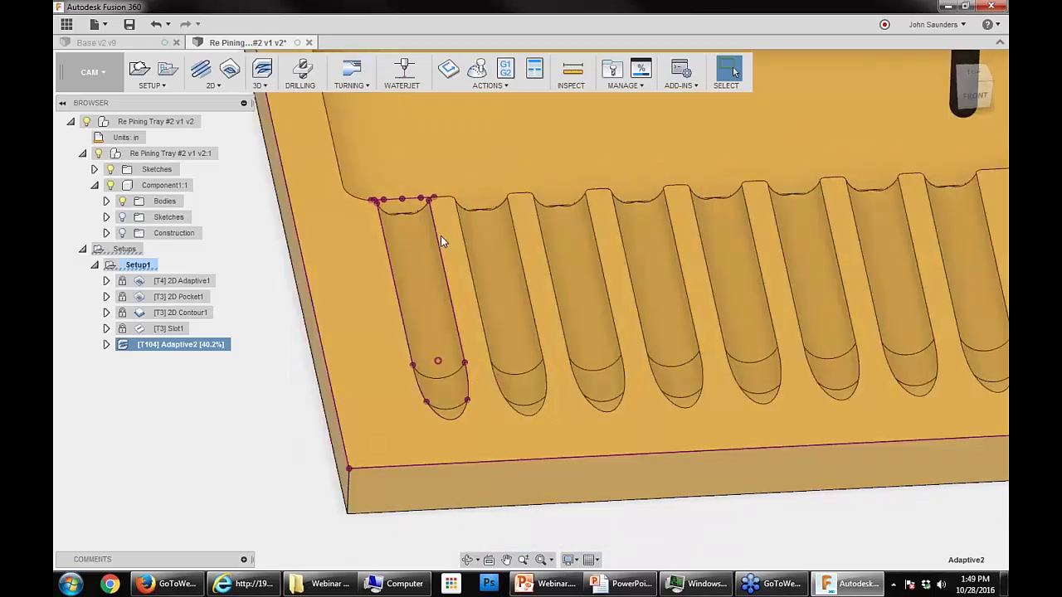
{"action": "scroll", "coordinate": [436, 244], "scroll_direction": "up", "scroll_amount": 1}
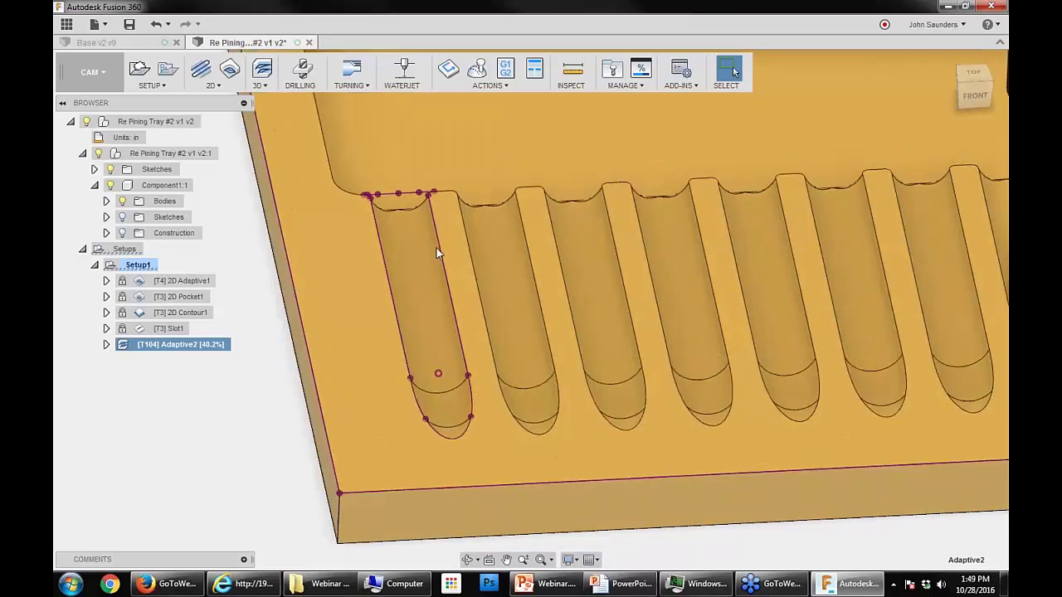
{"action": "scroll", "coordinate": [437, 248], "scroll_direction": "up", "scroll_amount": 1}
{"action": "middle_click_drag", "start_coordinate": [442, 265], "coordinate": [487, 304], "text": "shift"}
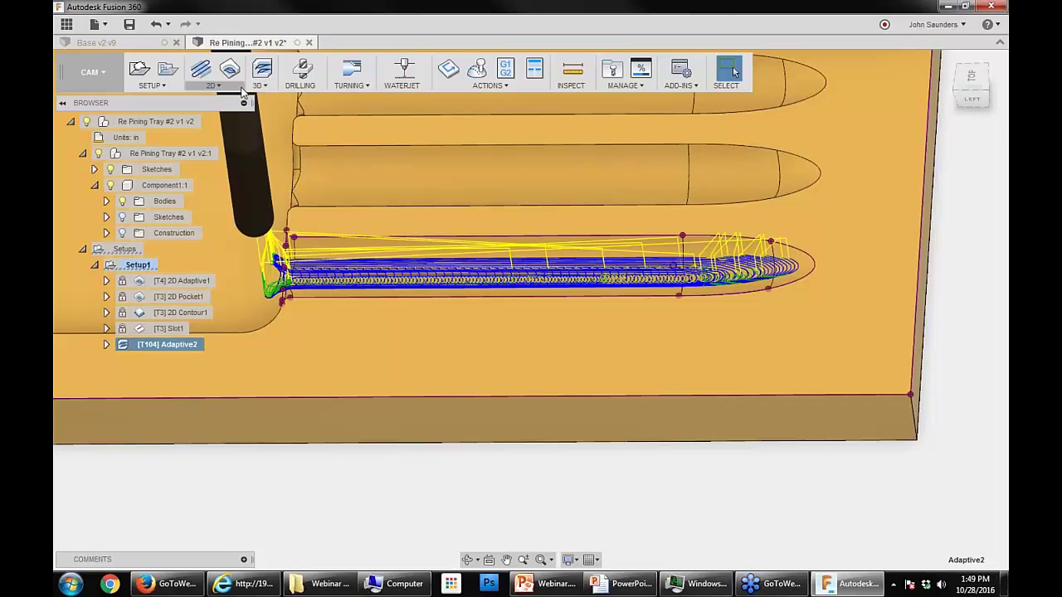
{"action": "left_click", "coordinate": [262, 86]}
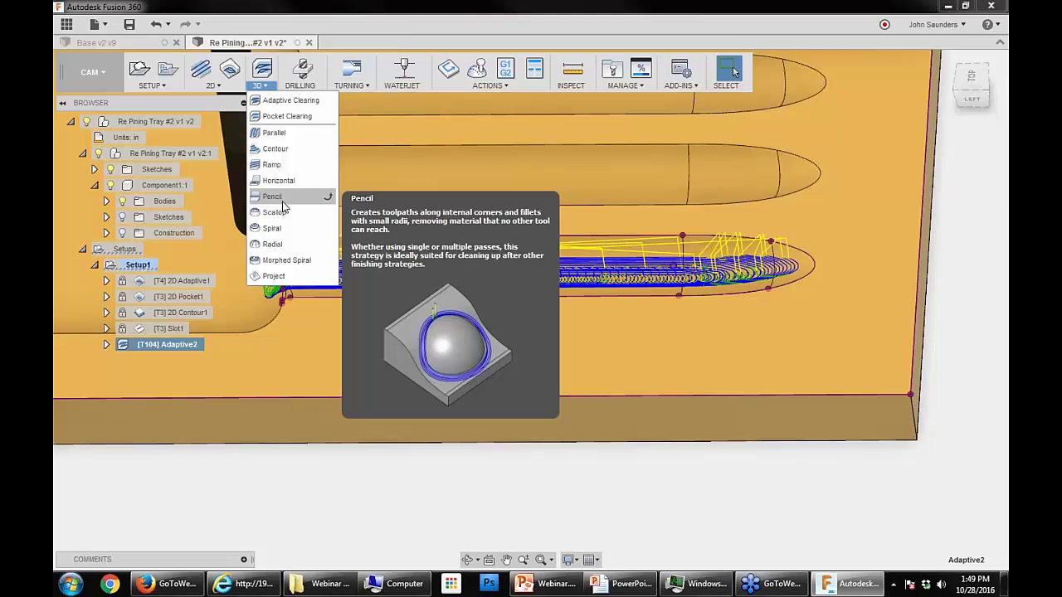
{"action": "left_click", "coordinate": [724, 279]}
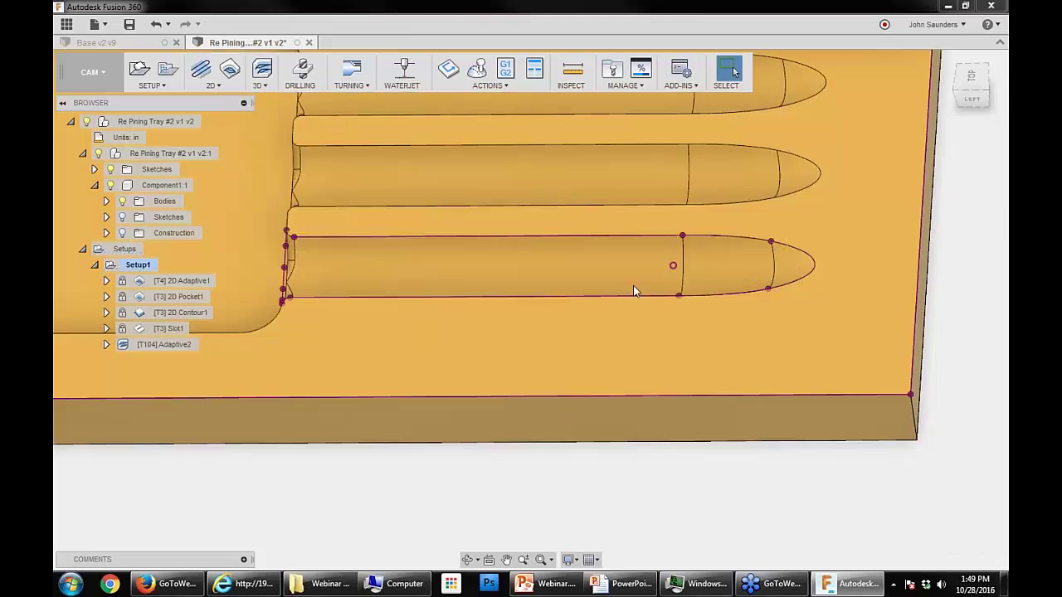
Step: Reopen the Adaptive2 operation for editing and bring up the tool library to replace its ball end mill
{"action": "left_click", "coordinate": [166, 343]}
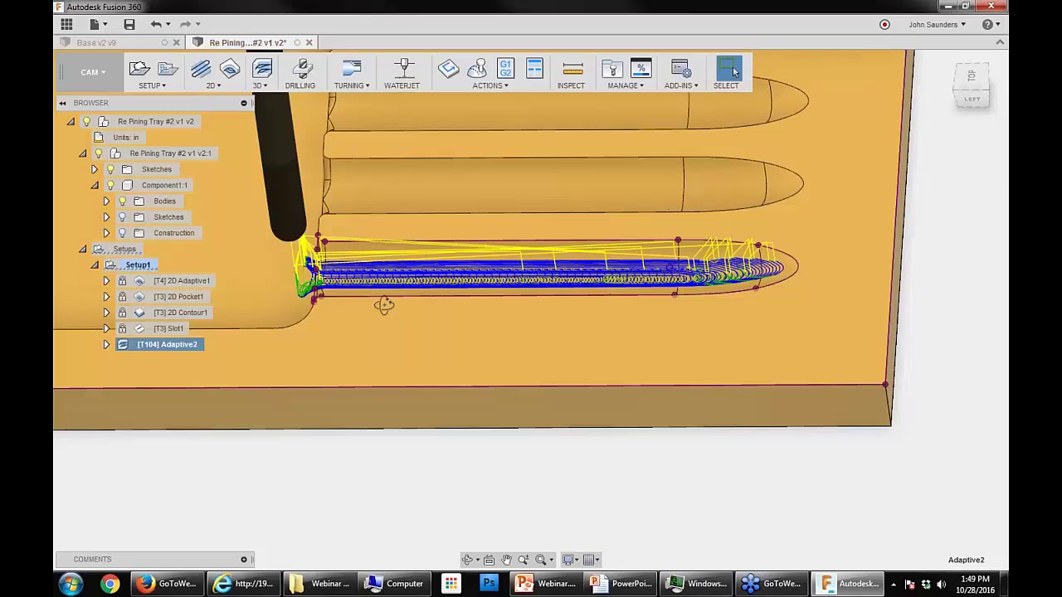
{"action": "right_click", "coordinate": [178, 345]}
{"action": "left_click", "coordinate": [225, 294]}
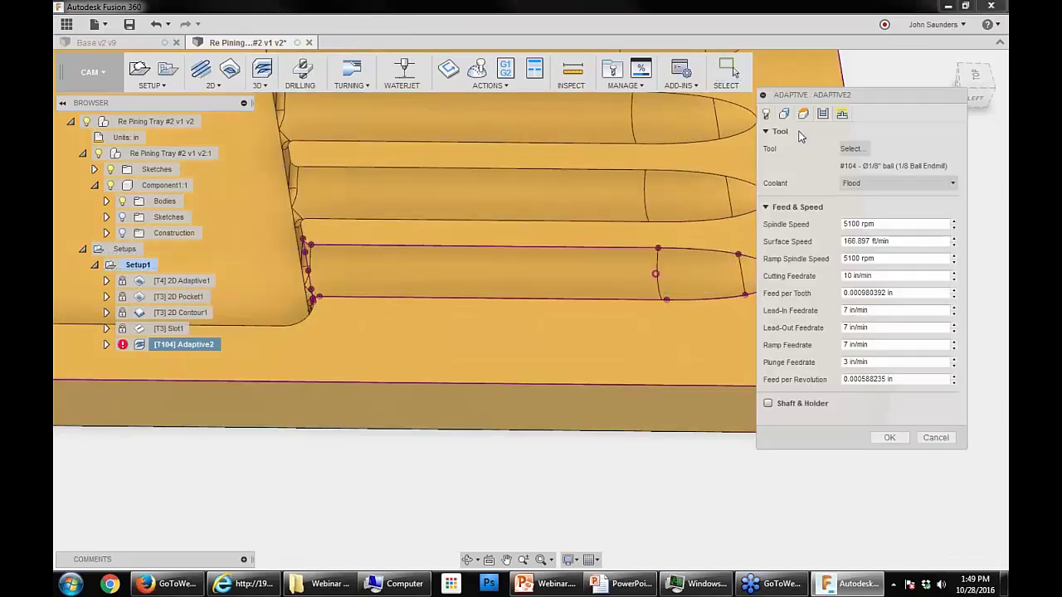
{"action": "left_click", "coordinate": [854, 148]}
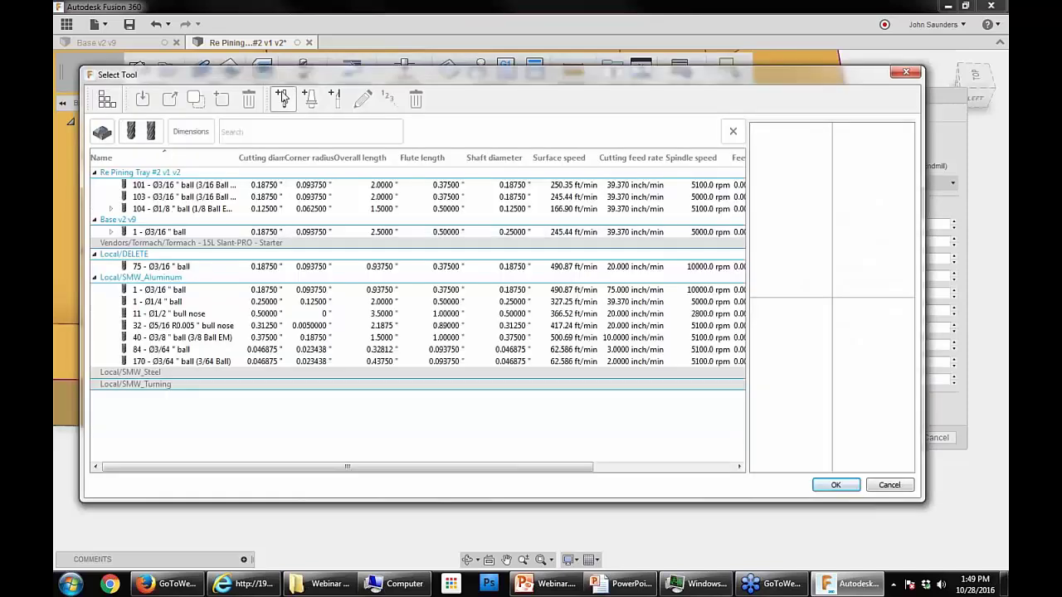
{"action": "left_click_drag", "start_coordinate": [291, 77], "coordinate": [330, 75]}
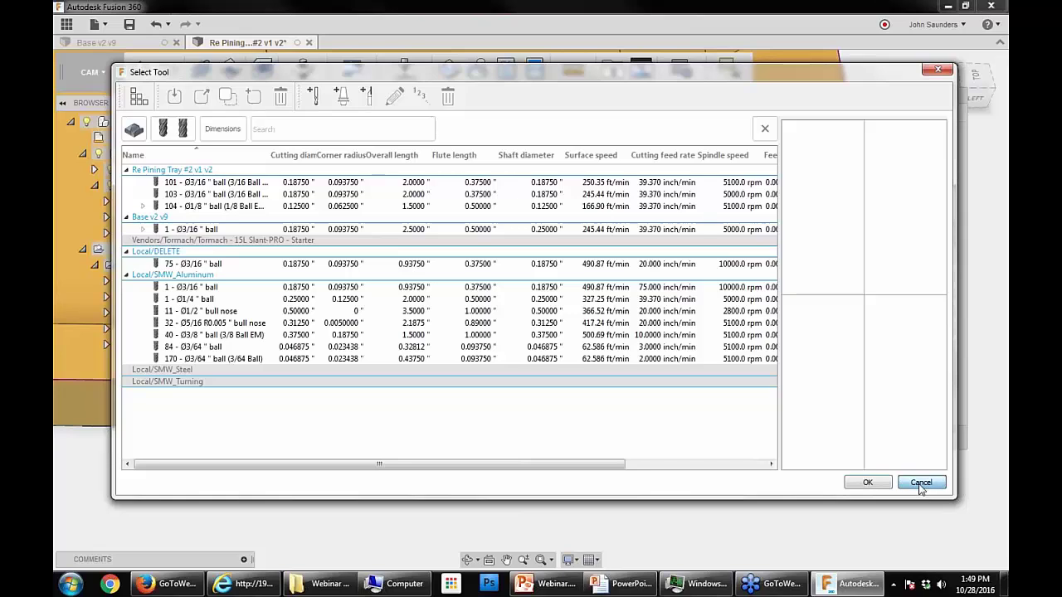
{"action": "left_click", "coordinate": [919, 483]}
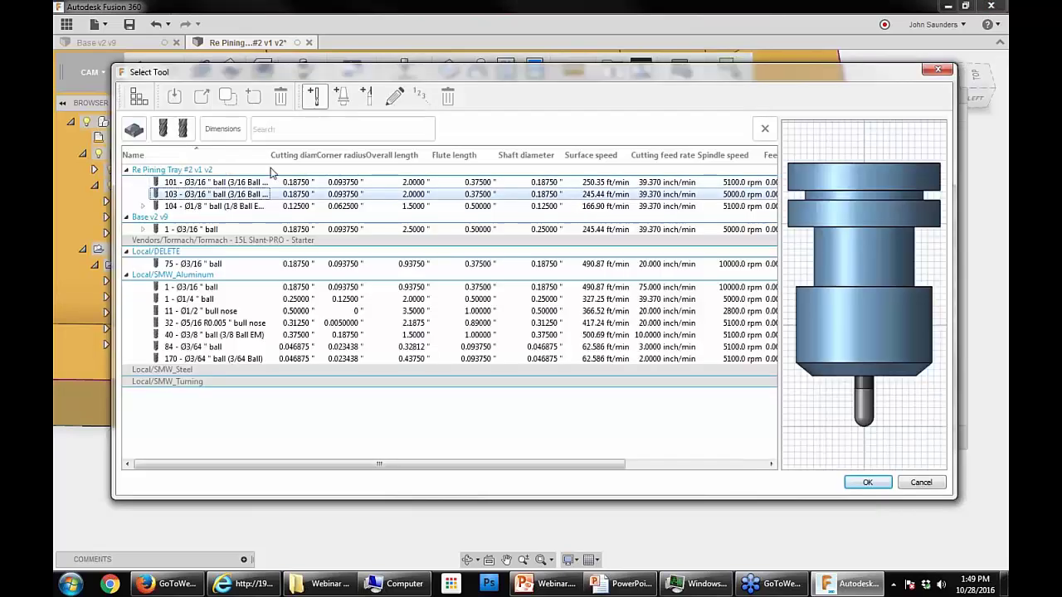
Step: Create a bull nose end mill with a 0.125 in diameter, assign it to Adaptive2, and regenerate the toolpath
{"action": "left_click", "coordinate": [311, 118]}
{"action": "left_click", "coordinate": [355, 167]}
{"action": "left_click", "coordinate": [355, 167]}
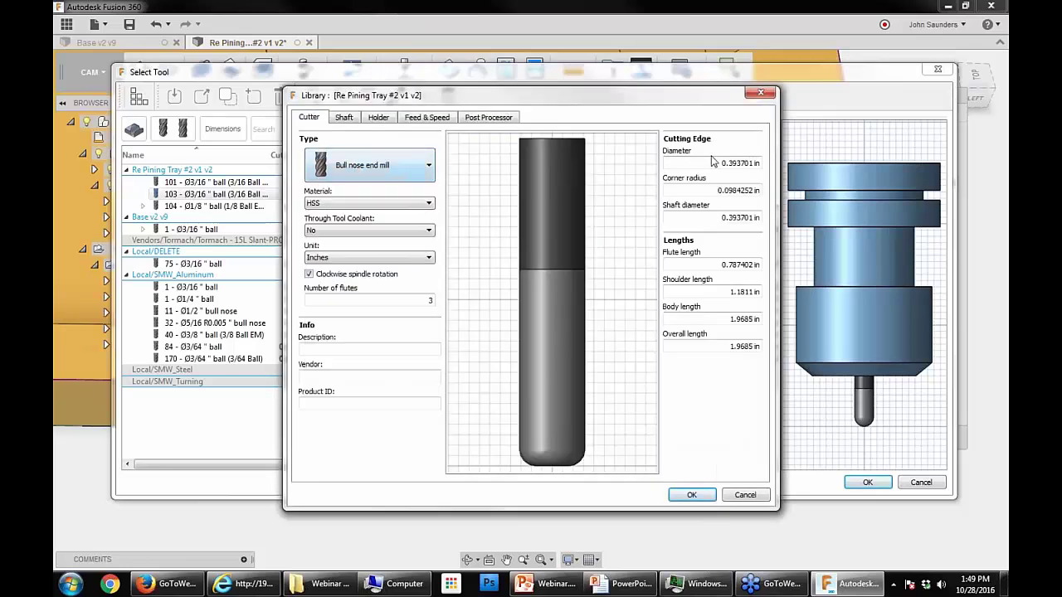
{"action": "left_click", "coordinate": [738, 163]}
{"action": "type", "text": ".125"}
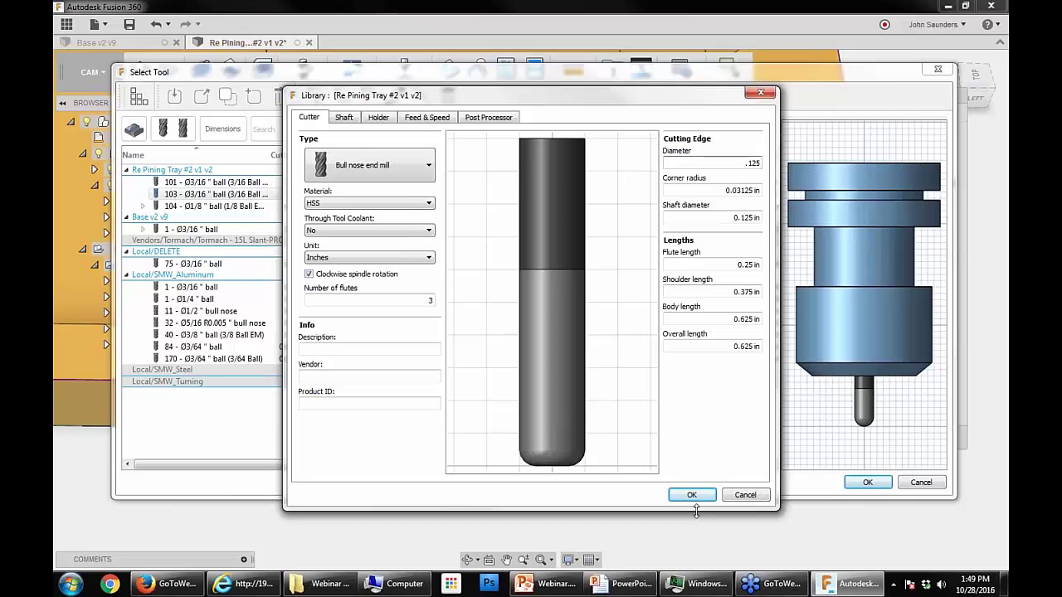
{"action": "left_click", "coordinate": [692, 496]}
{"action": "left_click", "coordinate": [867, 484]}
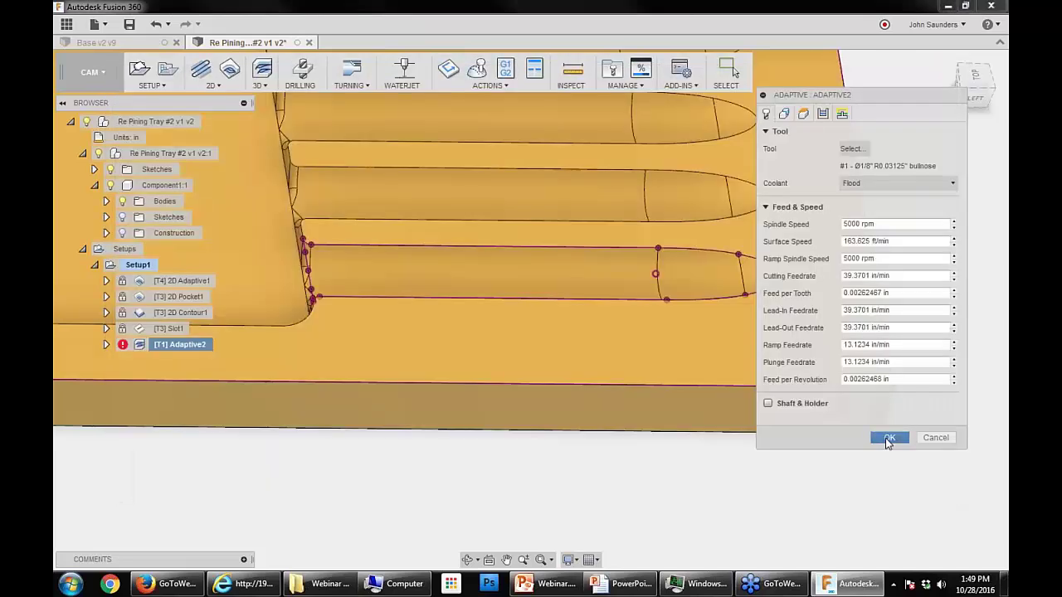
{"action": "left_click", "coordinate": [887, 440]}
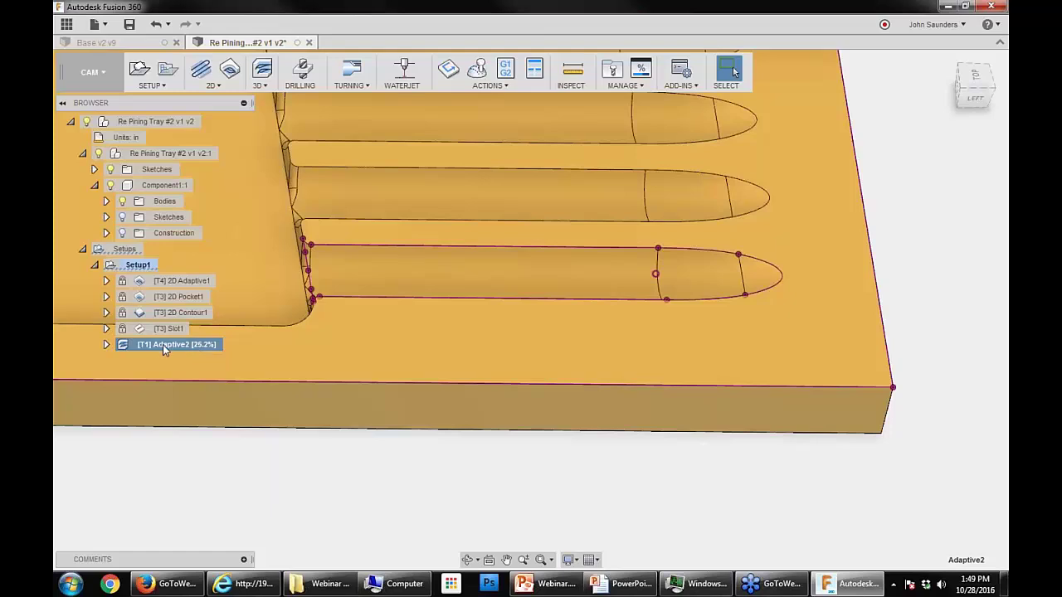
Step: Start a 3D Parallel operation using the document's #104 1/8" ball end mill, filtering the tool library to ball mills
{"action": "left_click", "coordinate": [264, 85]}
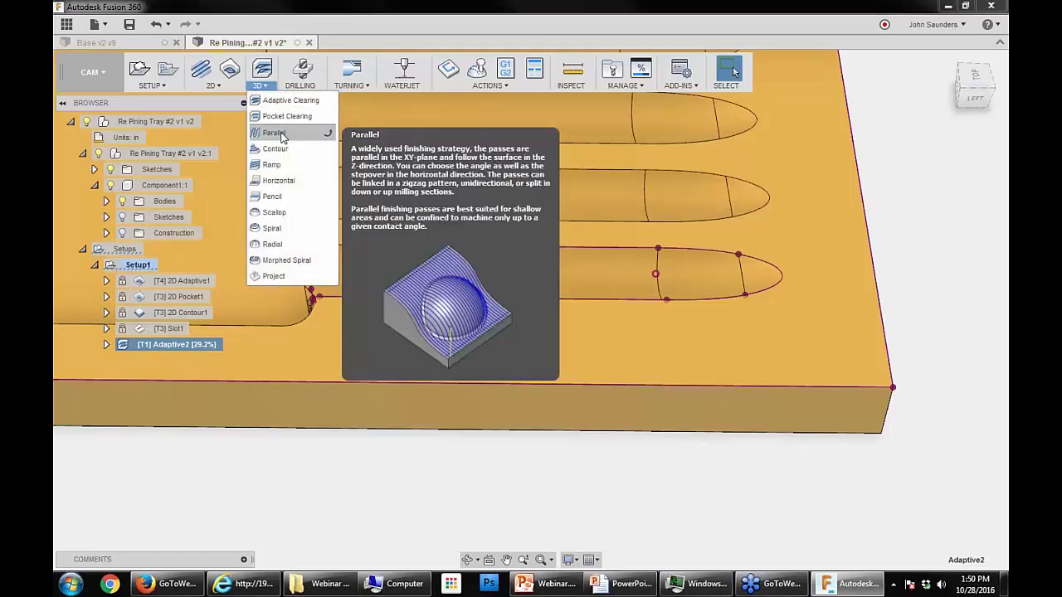
{"action": "left_click", "coordinate": [280, 134]}
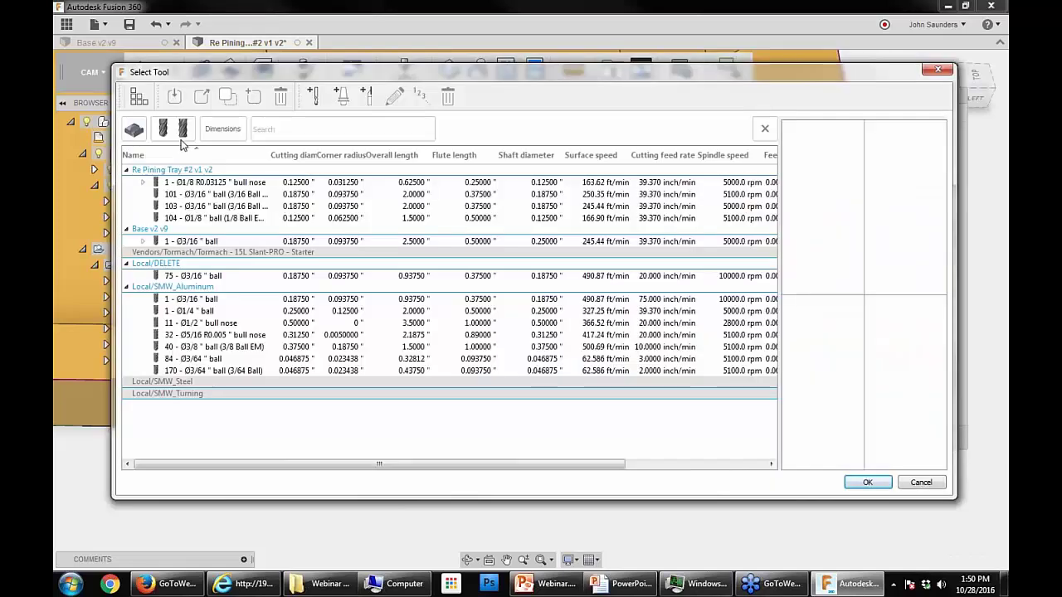
{"action": "left_click", "coordinate": [178, 136]}
{"action": "left_click", "coordinate": [247, 198]}
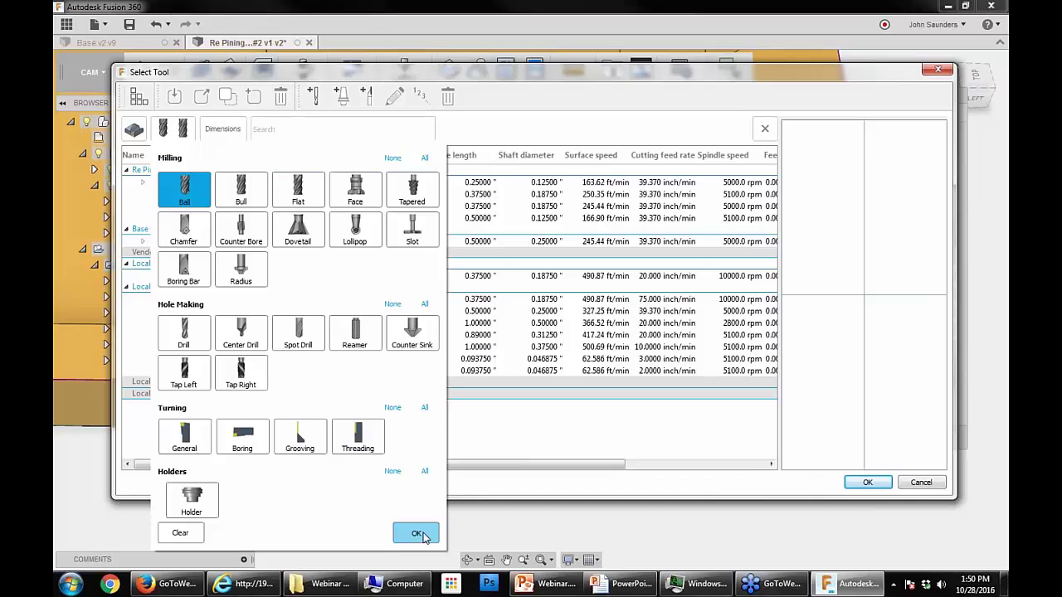
{"action": "left_click", "coordinate": [417, 533]}
{"action": "left_click", "coordinate": [214, 206]}
{"action": "left_click", "coordinate": [869, 482]}
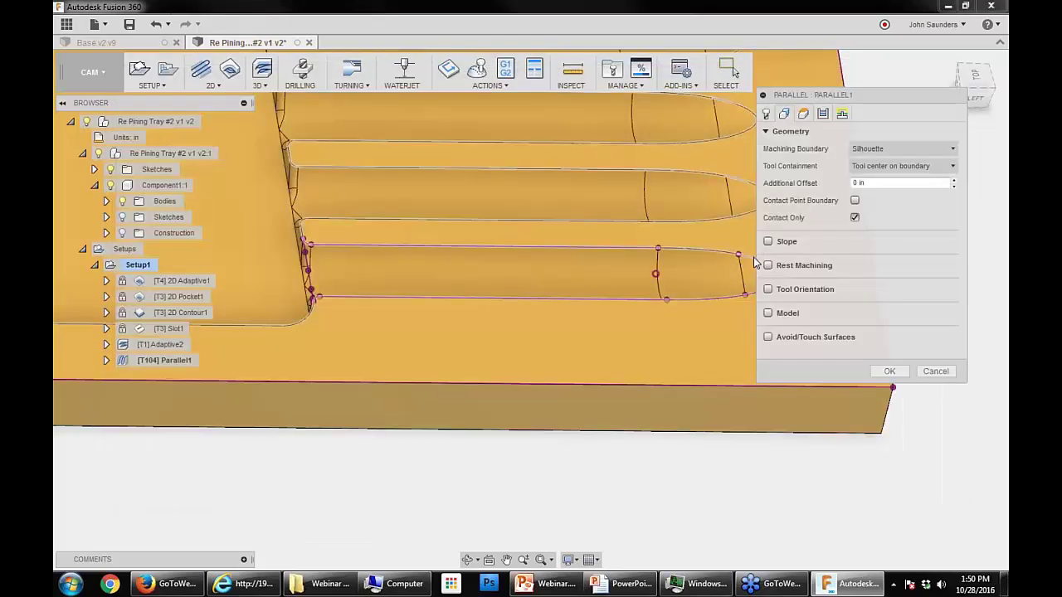
Step: Enable rest machining, set the Parallel operation's stepover to 0.005 in, and generate the toolpath
{"action": "left_click", "coordinate": [775, 266]}
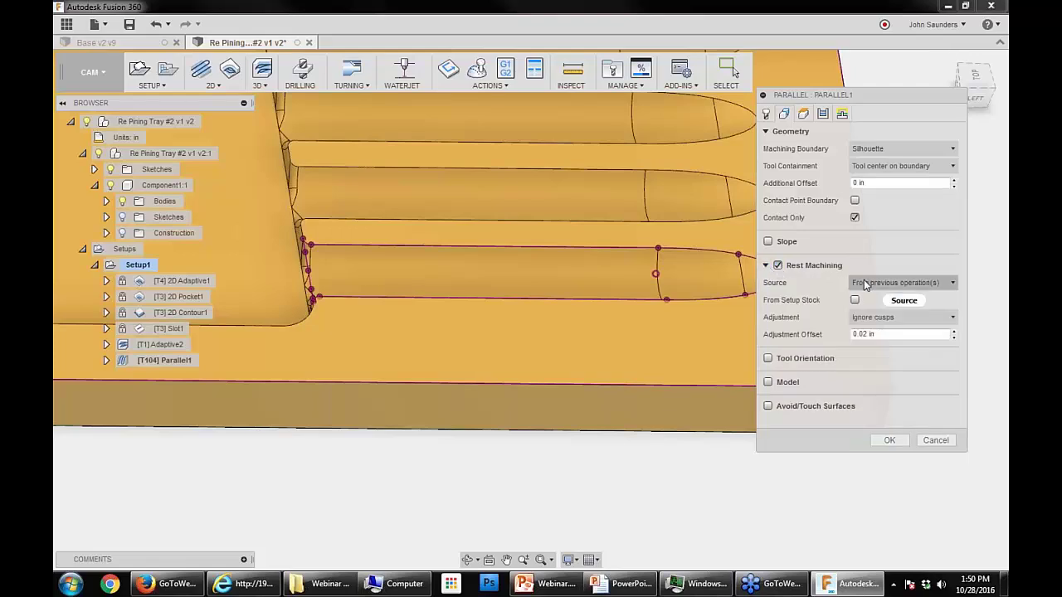
{"action": "left_click", "coordinate": [821, 114]}
{"action": "double_click", "coordinate": [875, 251]}
{"action": "type", "text": "0.005"}
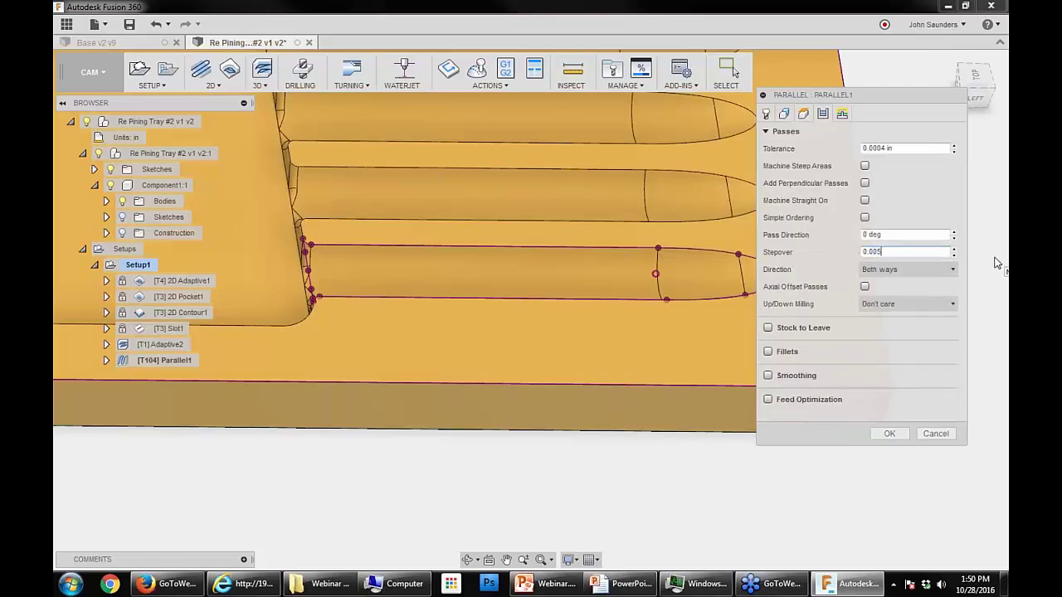
{"action": "left_click", "coordinate": [893, 437]}
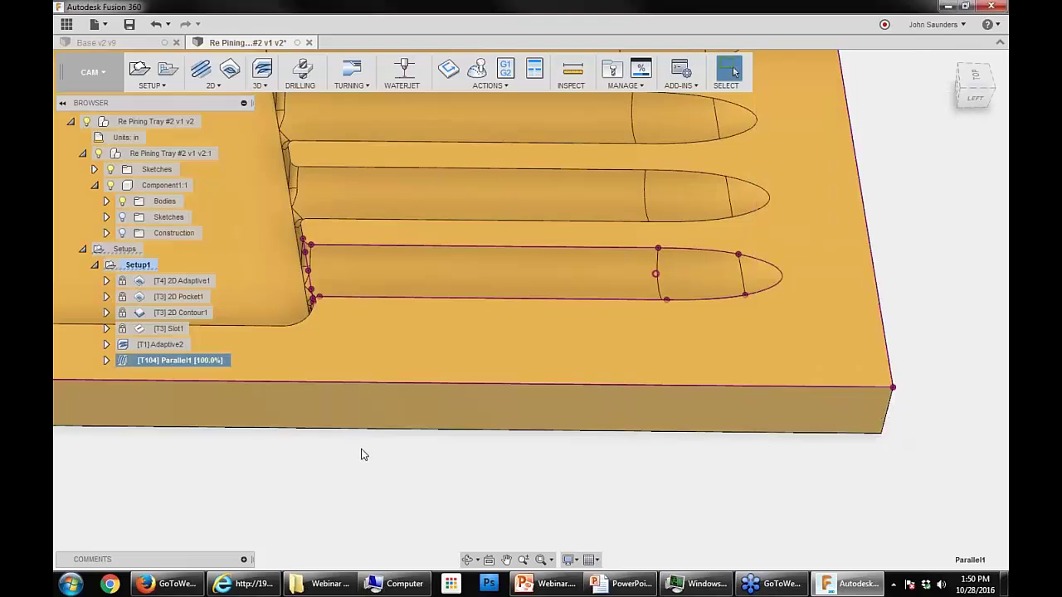
Step: Reopen the Parallel1 operation for editing and set its machining boundary to Selection
{"action": "middle_click_drag", "start_coordinate": [366, 455], "coordinate": [372, 478], "text": "shift"}
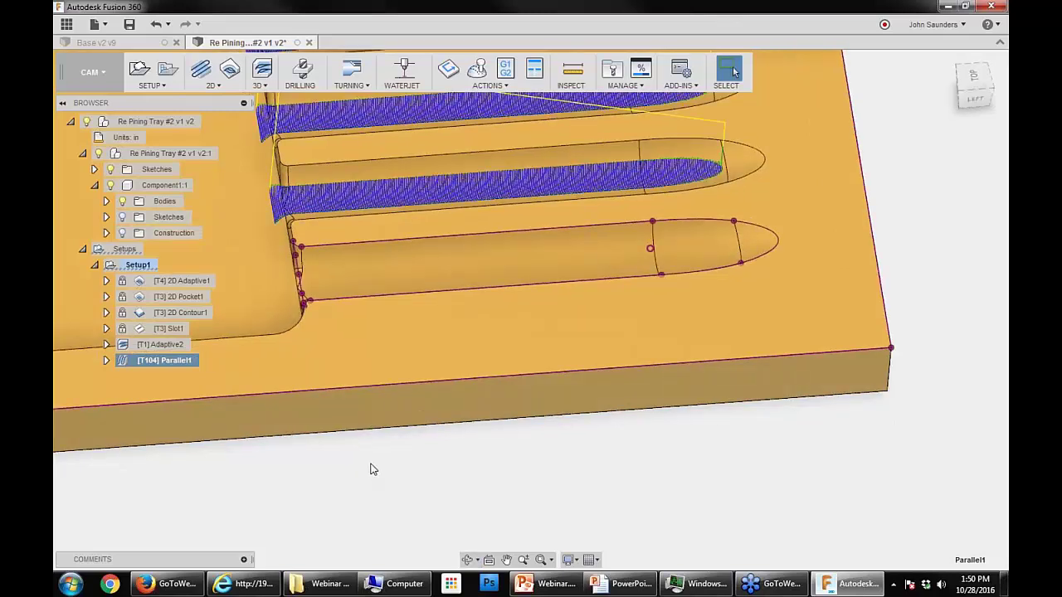
{"action": "scroll", "coordinate": [372, 471], "scroll_direction": "down", "scroll_amount": 1}
{"action": "scroll", "coordinate": [372, 470], "scroll_direction": "down", "scroll_amount": 2}
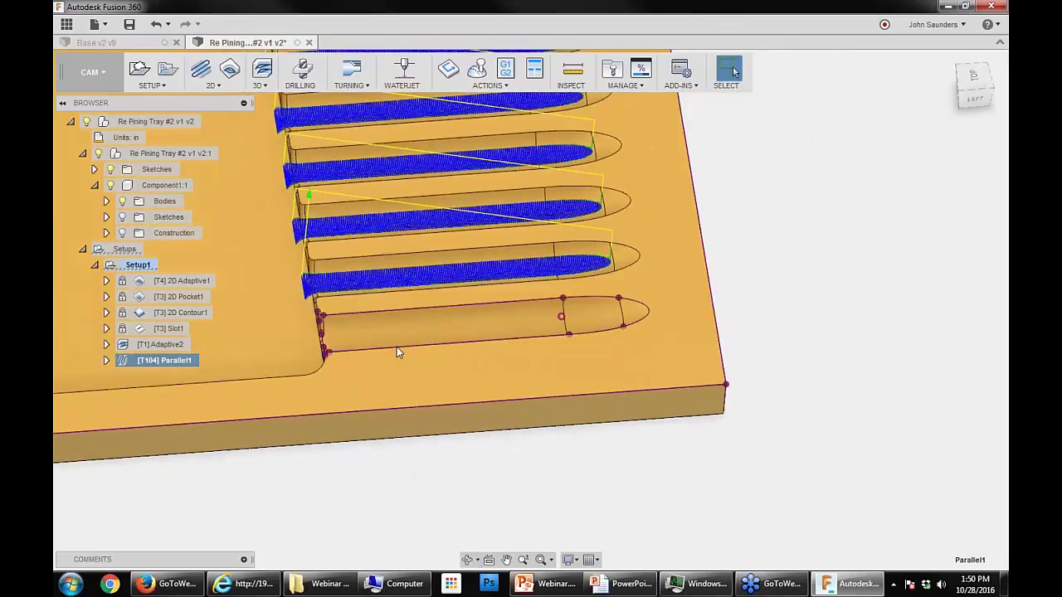
{"action": "middle_click_drag", "start_coordinate": [397, 347], "coordinate": [438, 426]}
{"action": "scroll", "coordinate": [369, 381], "scroll_direction": "up", "scroll_amount": 3}
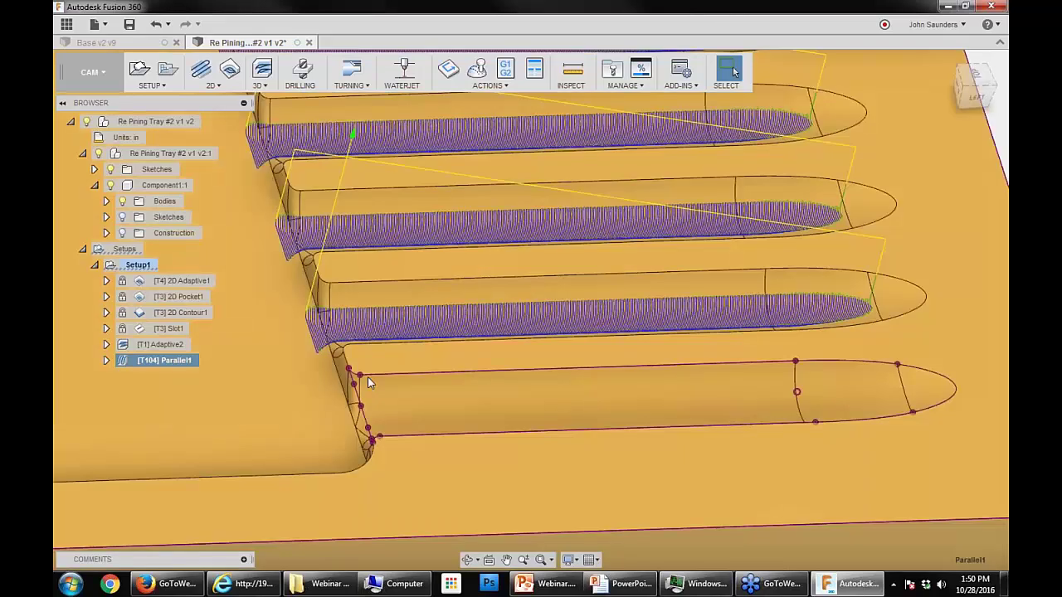
{"action": "middle_click_drag", "start_coordinate": [367, 377], "coordinate": [783, 312], "text": "shift"}
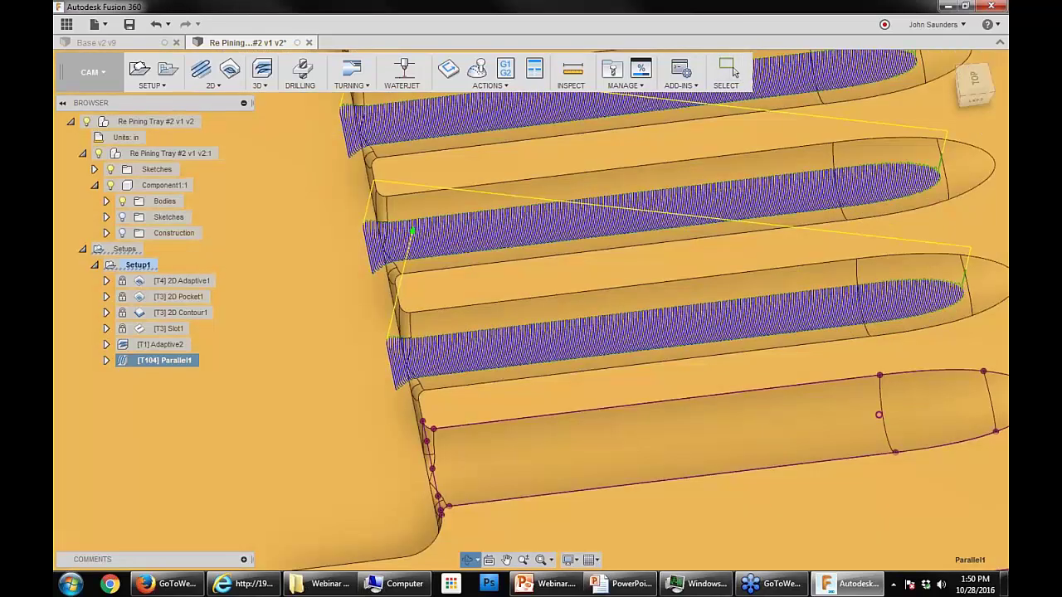
{"action": "right_click", "coordinate": [170, 360]}
{"action": "left_click", "coordinate": [207, 284]}
{"action": "left_click", "coordinate": [902, 148]}
{"action": "left_click", "coordinate": [892, 165]}
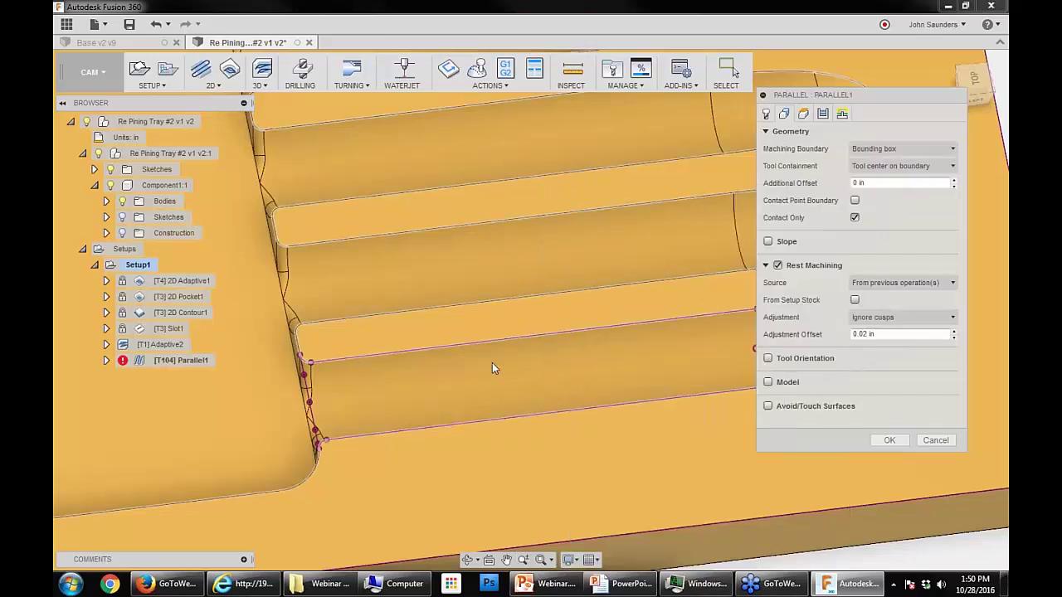
{"action": "left_click", "coordinate": [902, 148]}
{"action": "left_click", "coordinate": [880, 195]}
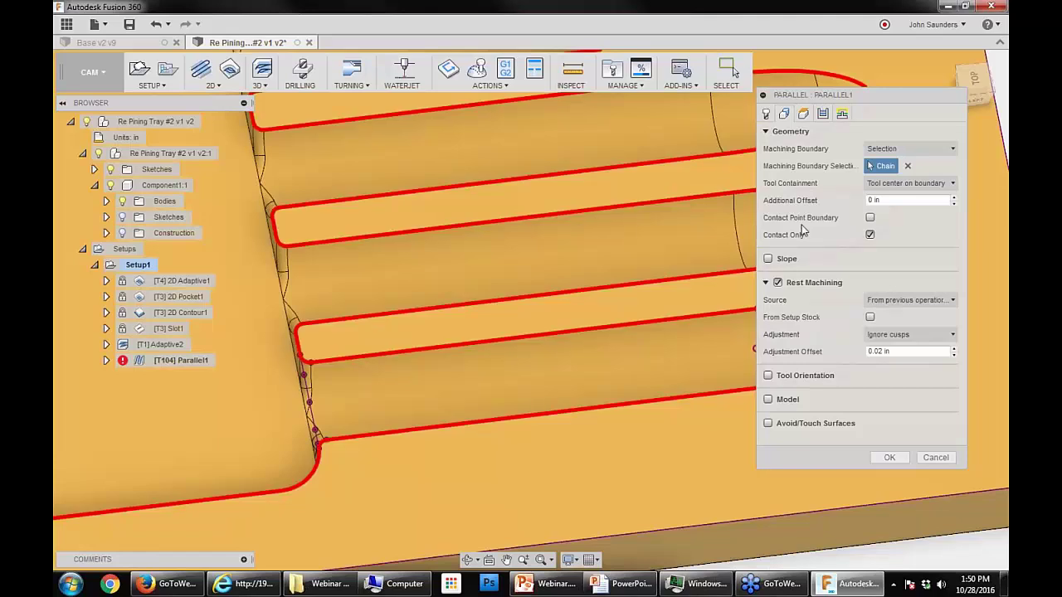
Step: Select the edge chain outlining the tray pocket and grooves as Parallel1's machining boundary, and regenerate the toolpath
{"action": "left_click", "coordinate": [314, 418]}
{"action": "left_click", "coordinate": [912, 166]}
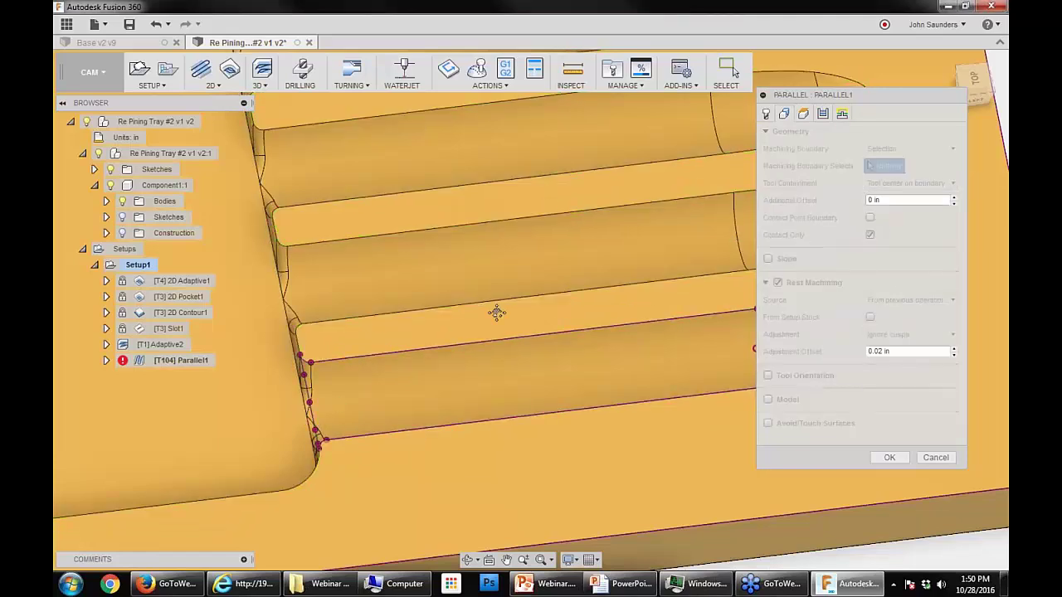
{"action": "middle_click_drag", "start_coordinate": [496, 312], "coordinate": [336, 307], "text": "shift"}
{"action": "left_click", "coordinate": [591, 385]}
{"action": "scroll", "coordinate": [534, 393], "scroll_direction": "down", "scroll_amount": 3}
{"action": "middle_click_drag", "start_coordinate": [529, 343], "coordinate": [616, 336]}
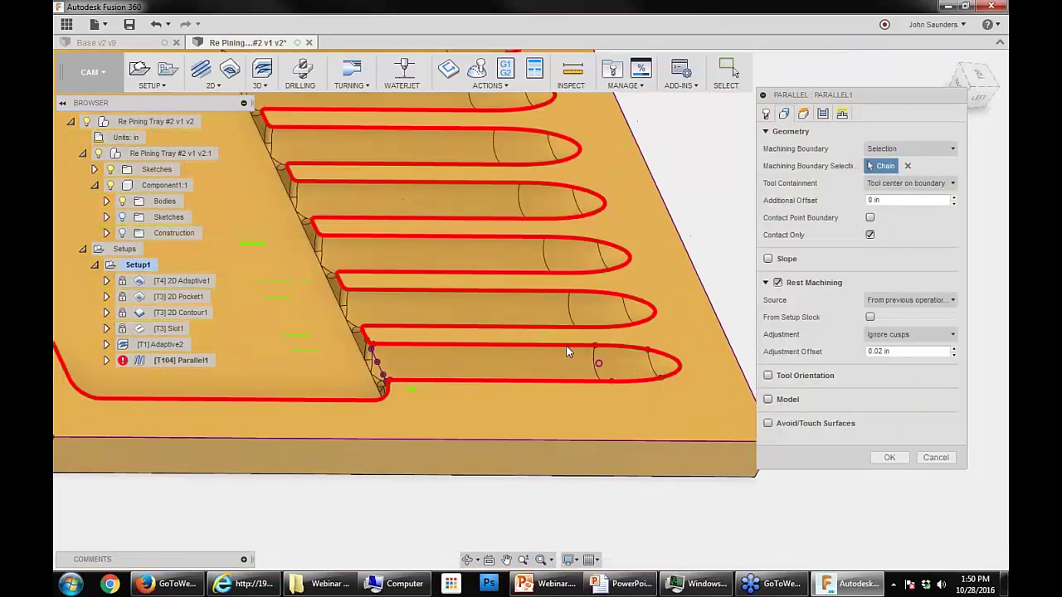
{"action": "left_click", "coordinate": [823, 113]}
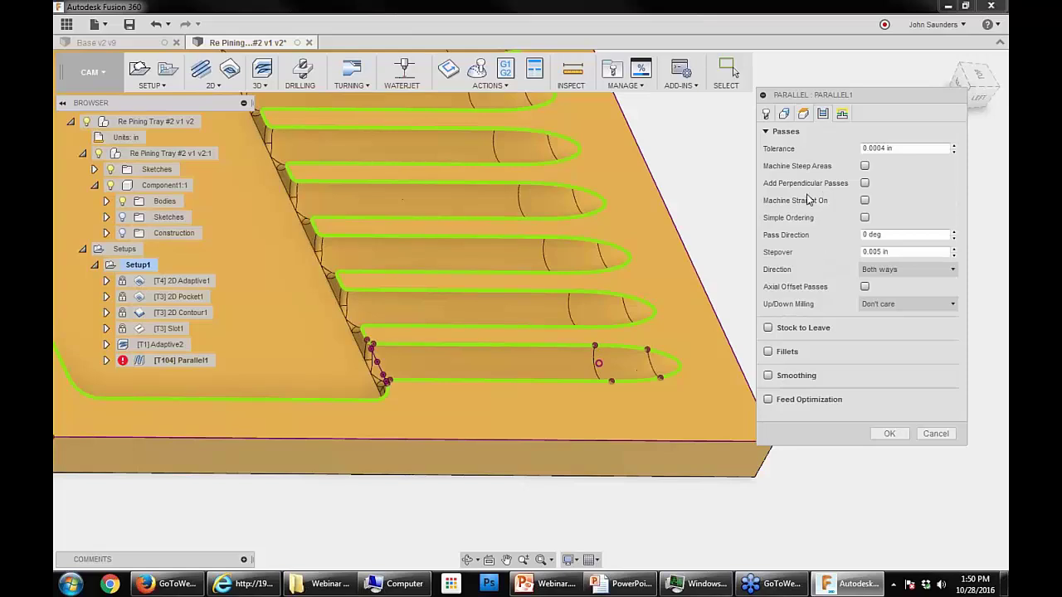
{"action": "left_click", "coordinate": [894, 434]}
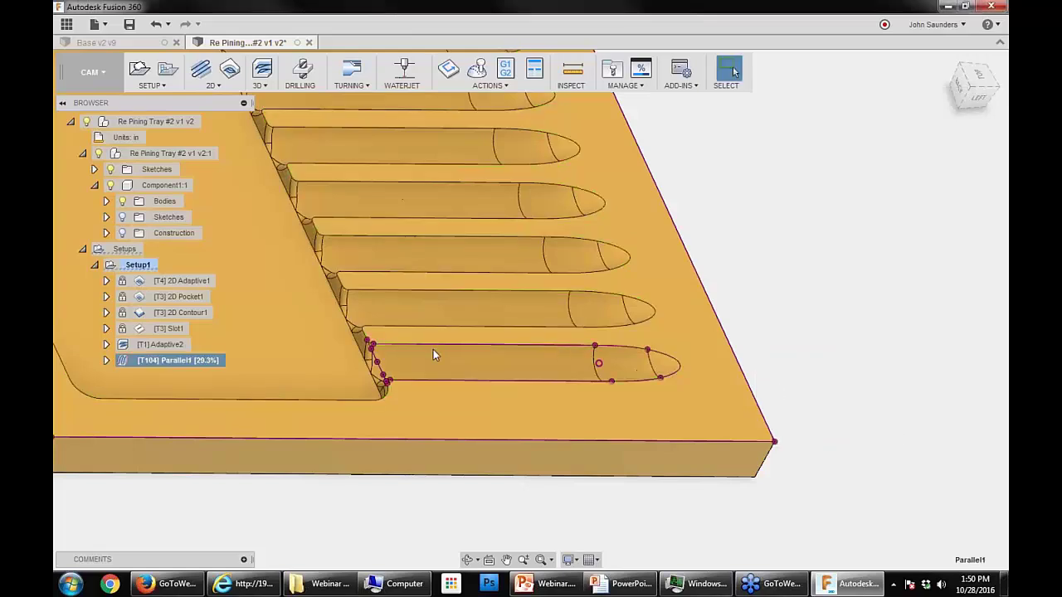
Step: Set the Parallel1 operation's pass direction to 90 deg and regenerate the toolpath
{"action": "middle_click_drag", "start_coordinate": [429, 371], "coordinate": [348, 263], "text": "shift"}
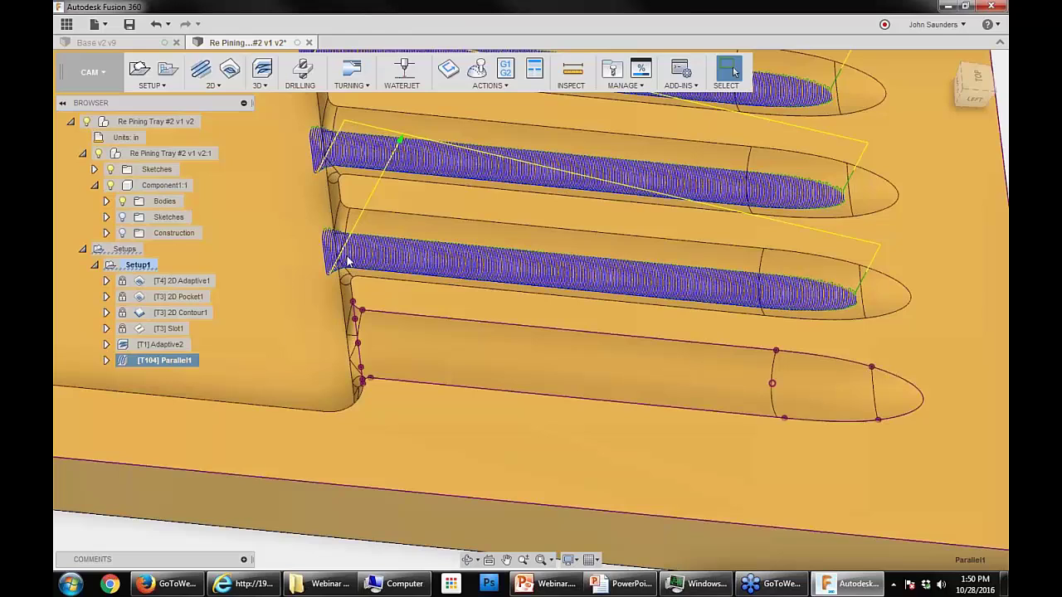
{"action": "right_click", "coordinate": [166, 361]}
{"action": "left_click", "coordinate": [186, 286]}
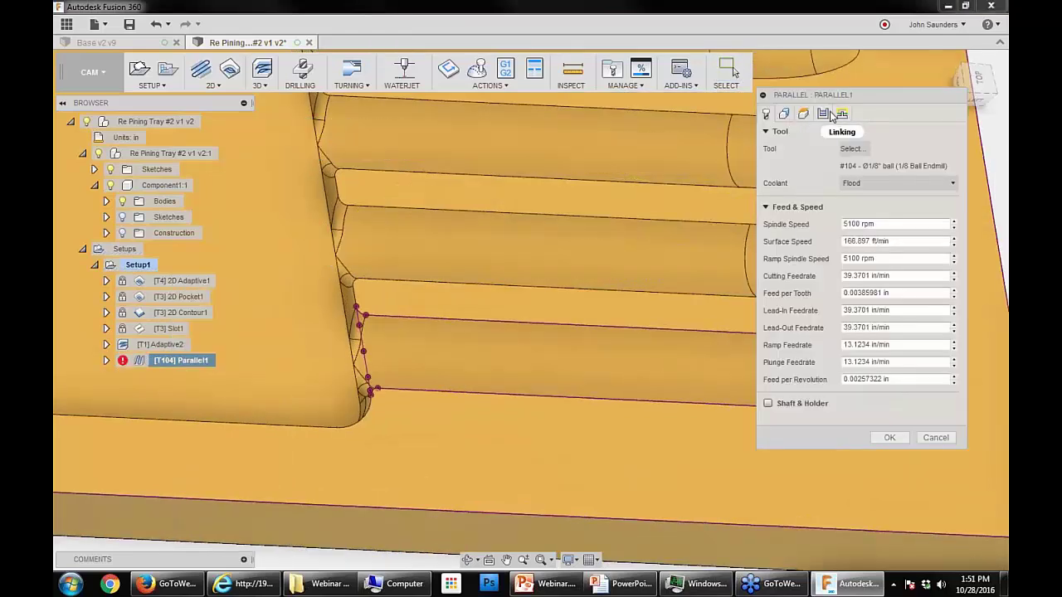
{"action": "left_click", "coordinate": [823, 113]}
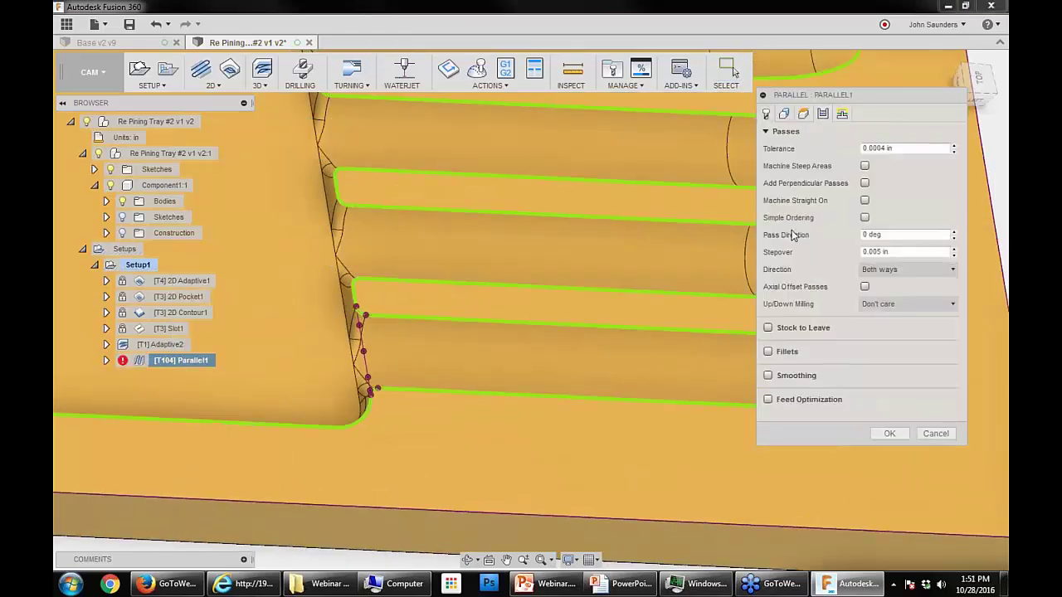
{"action": "left_click", "coordinate": [898, 236]}
{"action": "type", "text": "90"}
{"action": "left_click", "coordinate": [885, 434]}
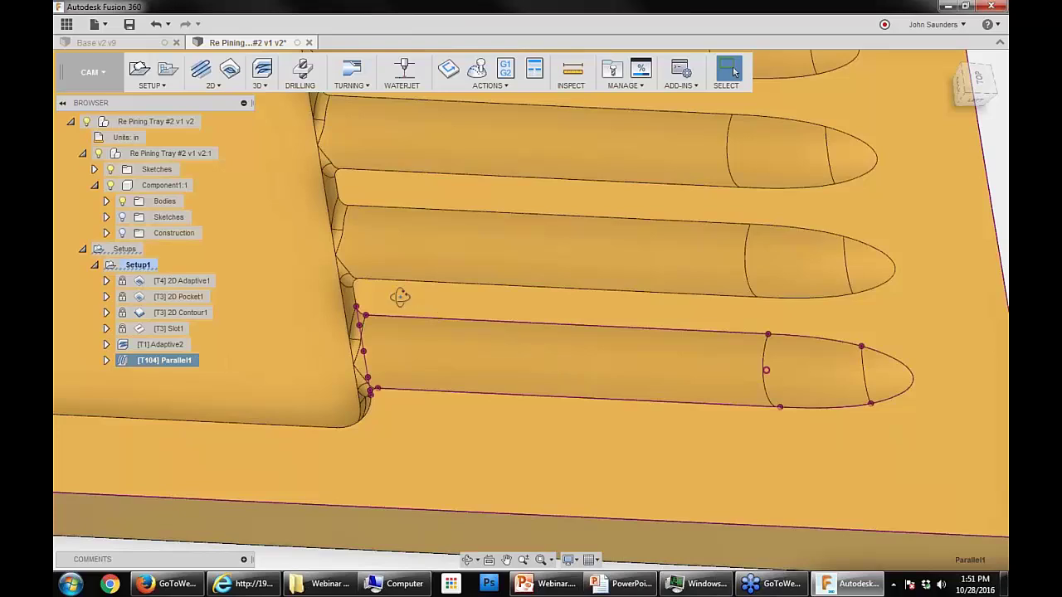
Step: Examine from the top view how far the Parallel1 passes extend past the grooves' open ends into the pocket
{"action": "middle_click_drag", "start_coordinate": [397, 296], "coordinate": [394, 323], "text": "shift"}
{"action": "scroll", "coordinate": [394, 324], "scroll_direction": "up", "scroll_amount": 2}
{"action": "middle_click_drag", "start_coordinate": [356, 268], "coordinate": [347, 338]}
{"action": "left_click", "coordinate": [975, 82]}
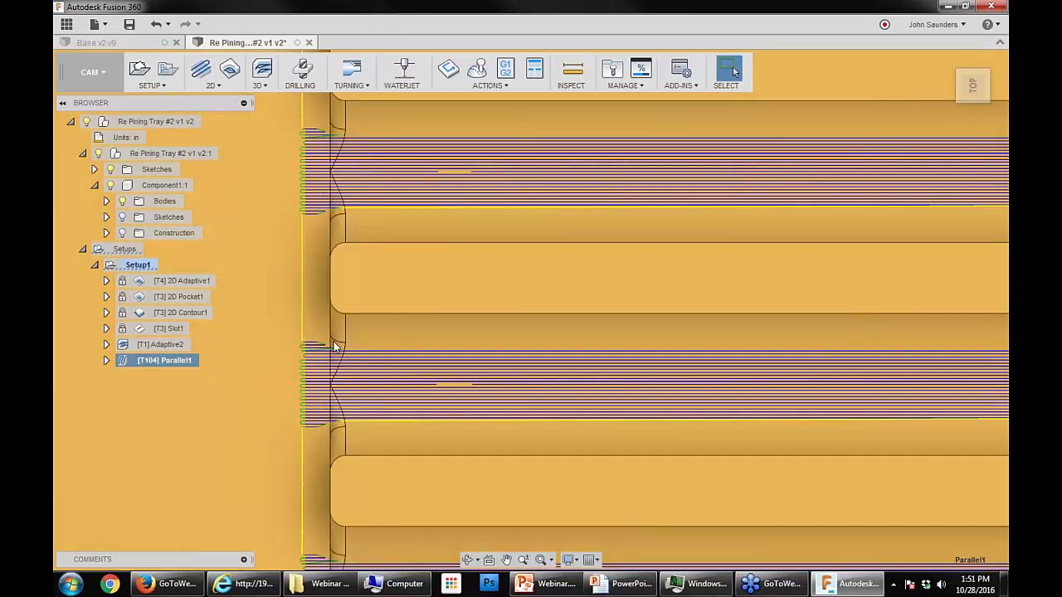
{"action": "scroll", "coordinate": [335, 347], "scroll_direction": "down", "scroll_amount": 2}
{"action": "middle_click_drag", "start_coordinate": [408, 411], "coordinate": [403, 297]}
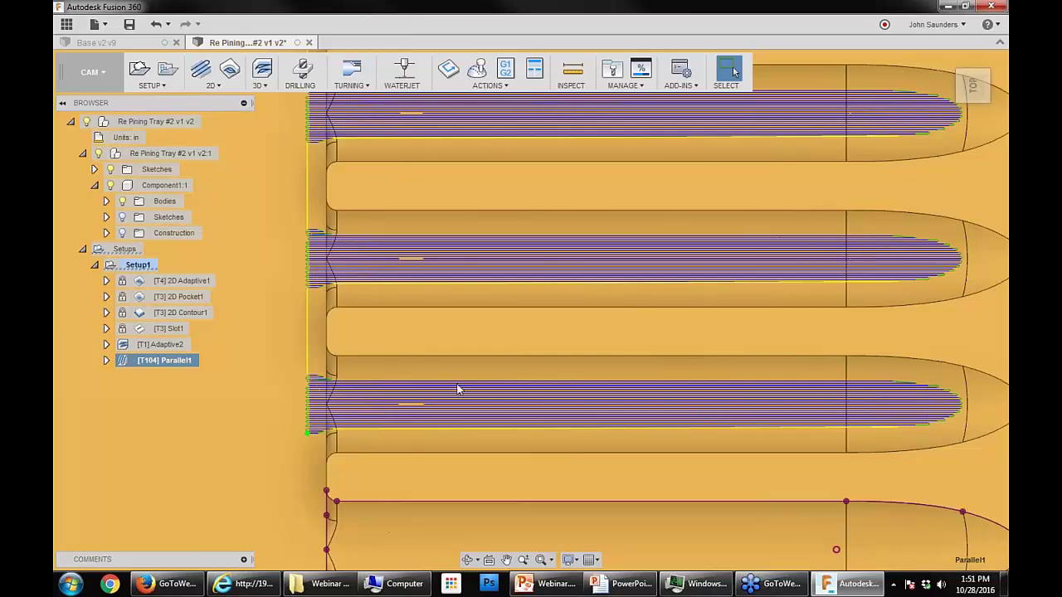
{"action": "middle_click_drag", "start_coordinate": [347, 379], "coordinate": [351, 285]}
Step: Review Parallel1's pass and geometry settings, including boundary, slope and rest machining, and regenerate the toolpath without changes
{"action": "right_click", "coordinate": [173, 360]}
{"action": "left_click", "coordinate": [217, 292]}
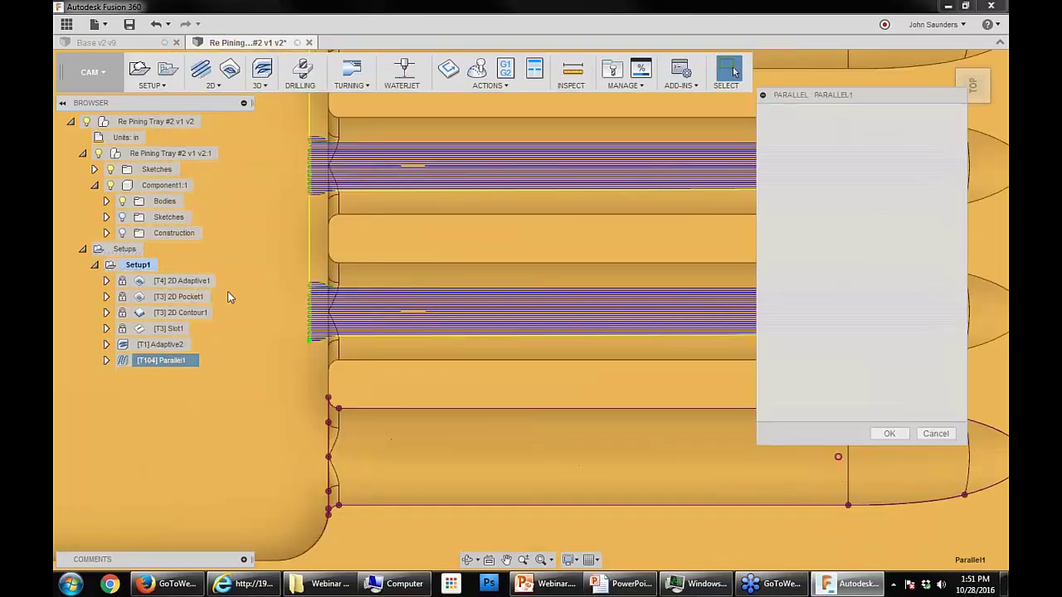
{"action": "left_click", "coordinate": [822, 115]}
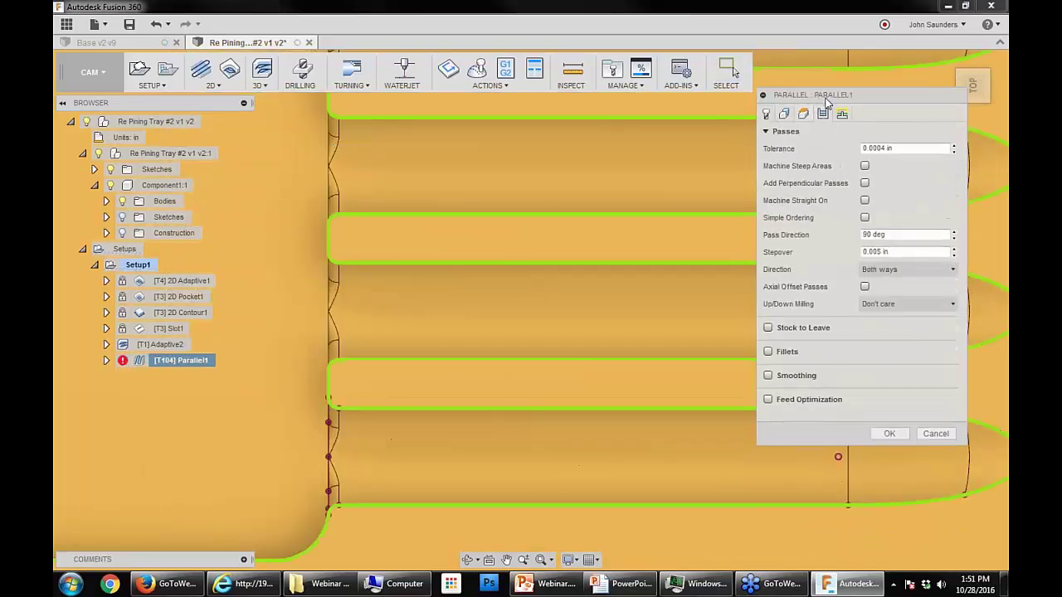
{"action": "left_click_drag", "start_coordinate": [827, 96], "coordinate": [836, 60]}
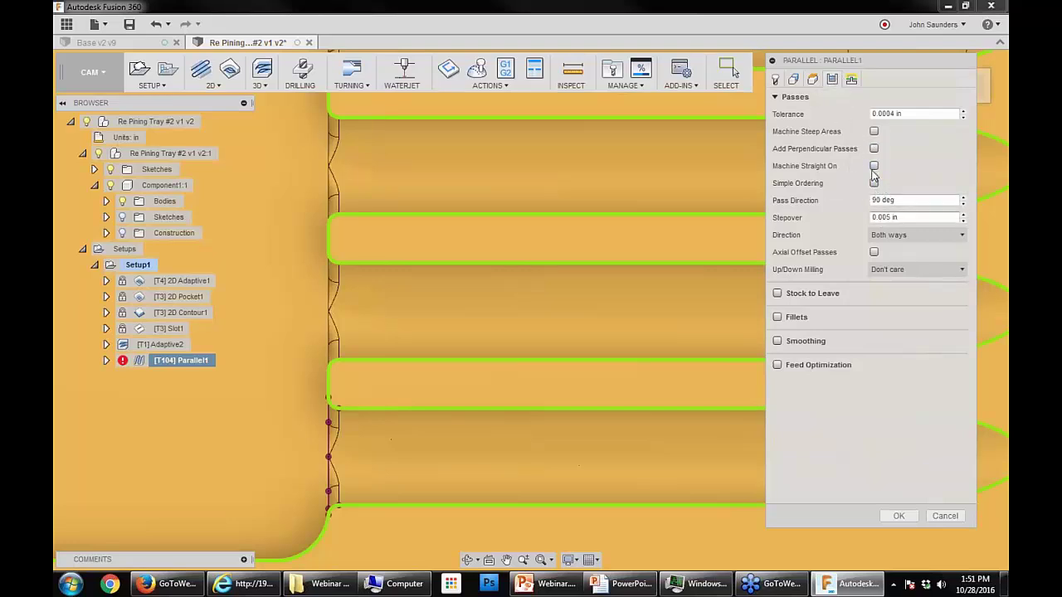
{"action": "left_click", "coordinate": [793, 80]}
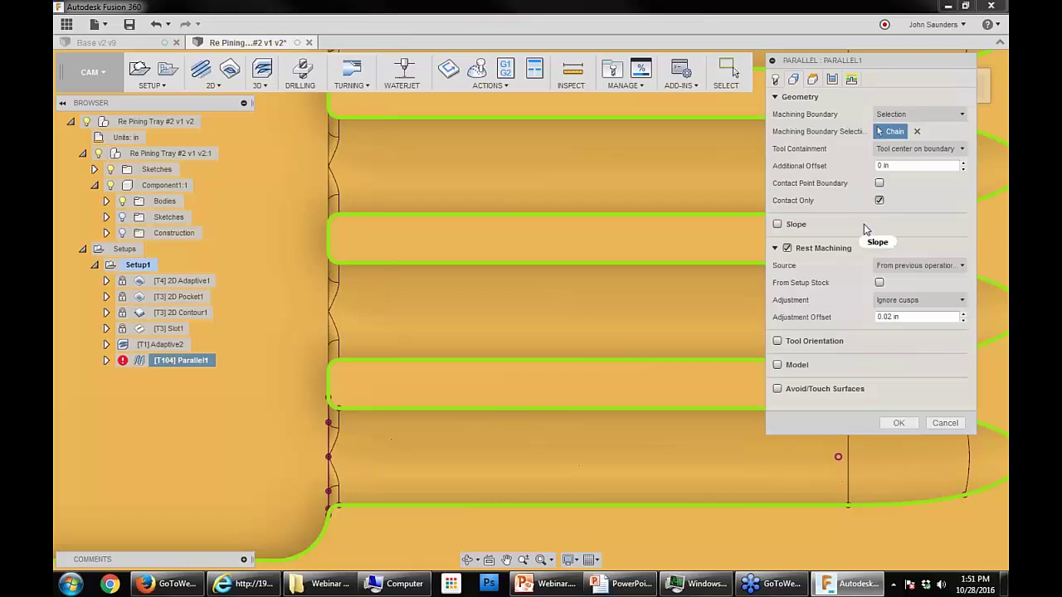
{"action": "mouse_move", "coordinate": [864, 222]}
{"action": "left_click_drag", "start_coordinate": [857, 61], "coordinate": [843, 75]}
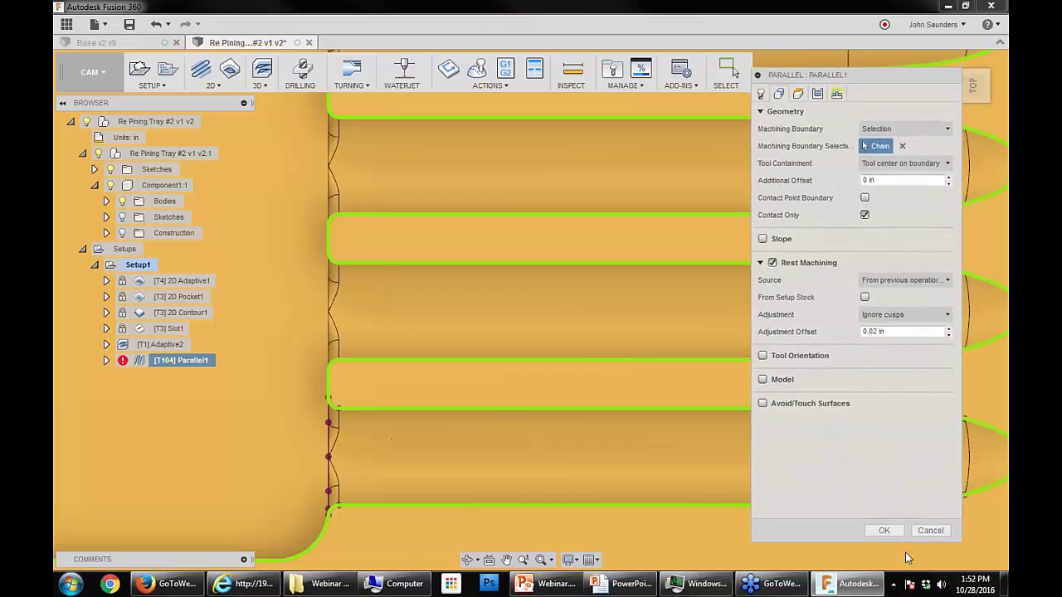
{"action": "left_click", "coordinate": [885, 531]}
{"action": "scroll", "coordinate": [368, 209], "scroll_direction": "down", "scroll_amount": 3}
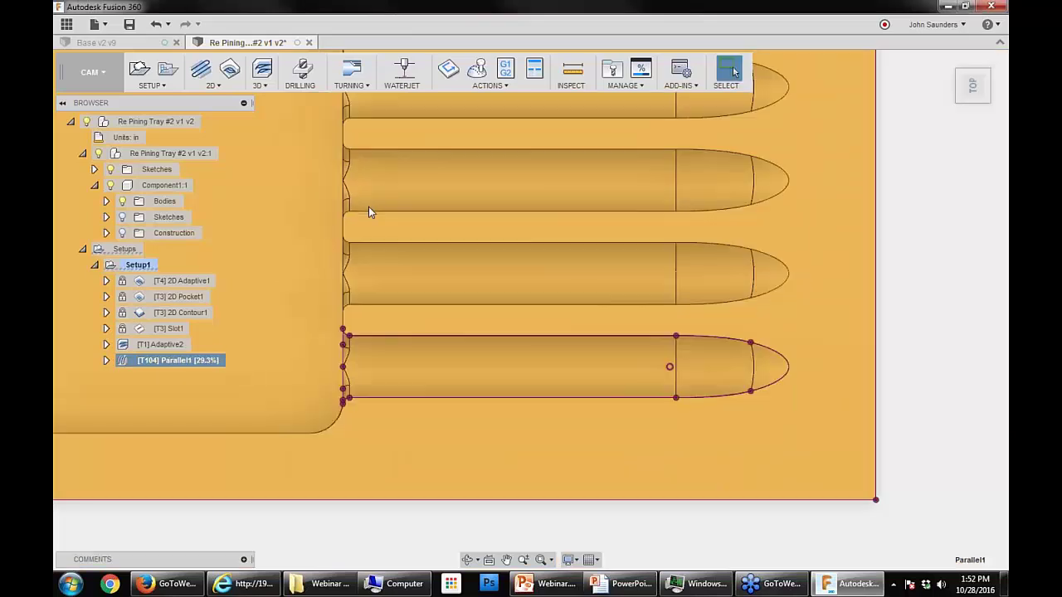
{"action": "scroll", "coordinate": [368, 209], "scroll_direction": "down", "scroll_amount": 3}
{"action": "middle_click_drag", "start_coordinate": [408, 164], "coordinate": [515, 237]}
Step: Compare the Adaptive2 and Parallel1 toolpaths across the tray's grooves
{"action": "left_click", "coordinate": [138, 46]}
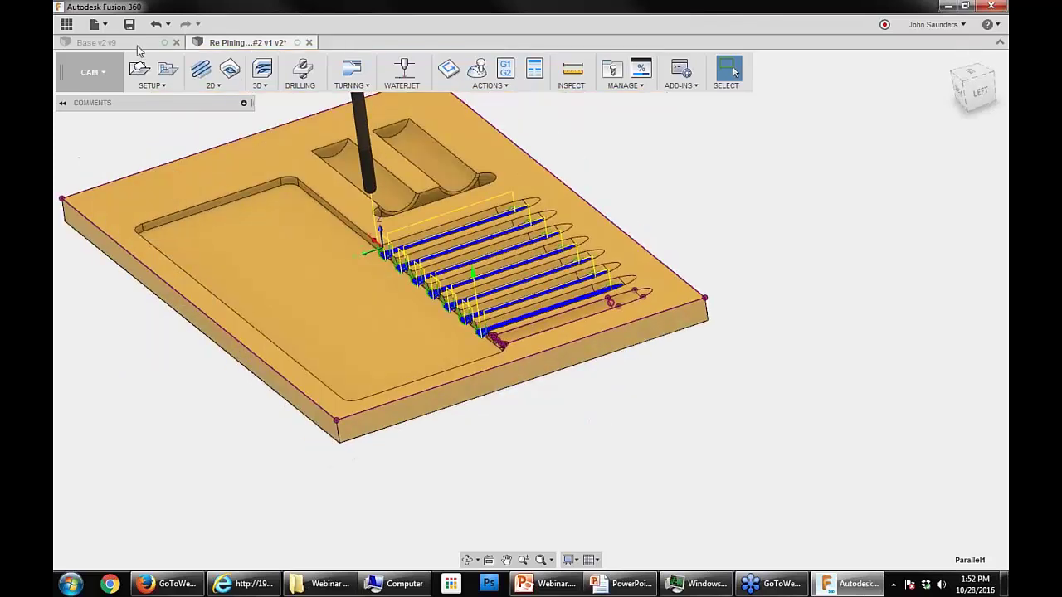
{"action": "left_click", "coordinate": [132, 43]}
{"action": "left_click", "coordinate": [249, 41]}
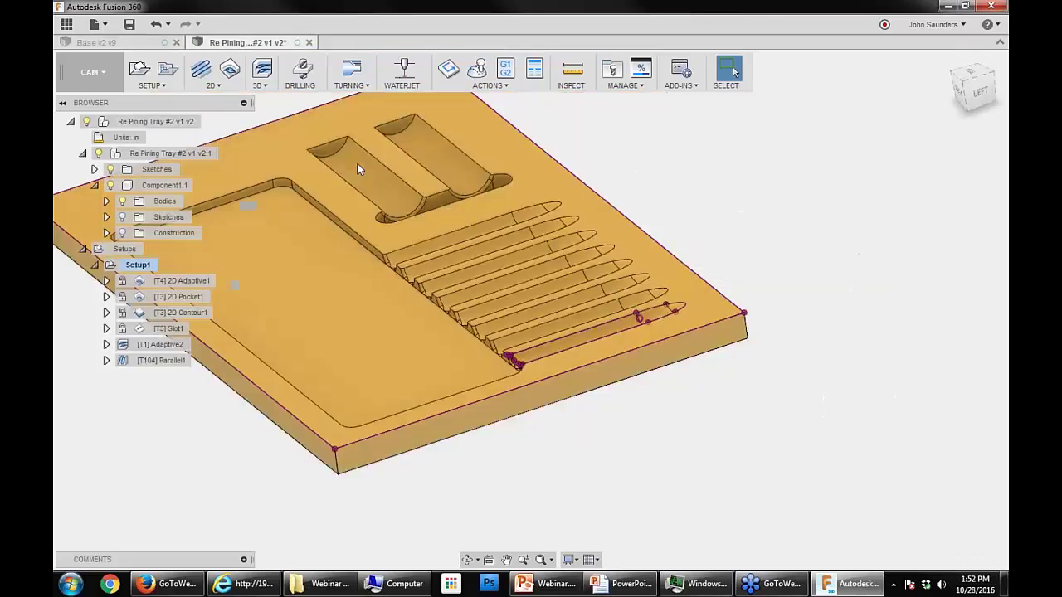
{"action": "scroll", "coordinate": [444, 233], "scroll_direction": "up", "scroll_amount": 1}
{"action": "middle_click_drag", "start_coordinate": [458, 337], "coordinate": [442, 270]}
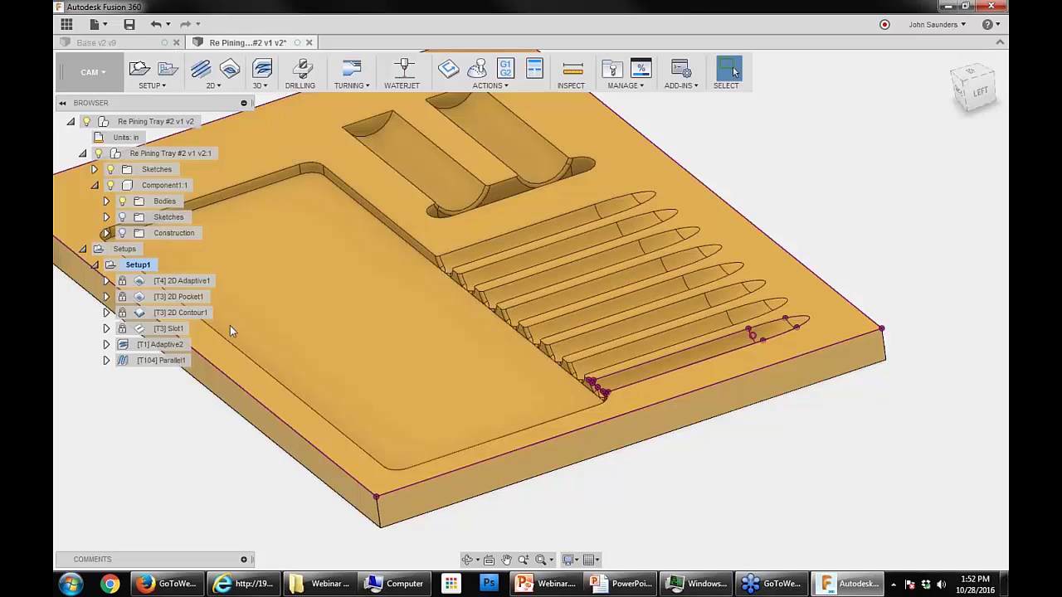
{"action": "left_click", "coordinate": [158, 364]}
{"action": "left_click", "coordinate": [159, 348]}
{"action": "left_click", "coordinate": [159, 364]}
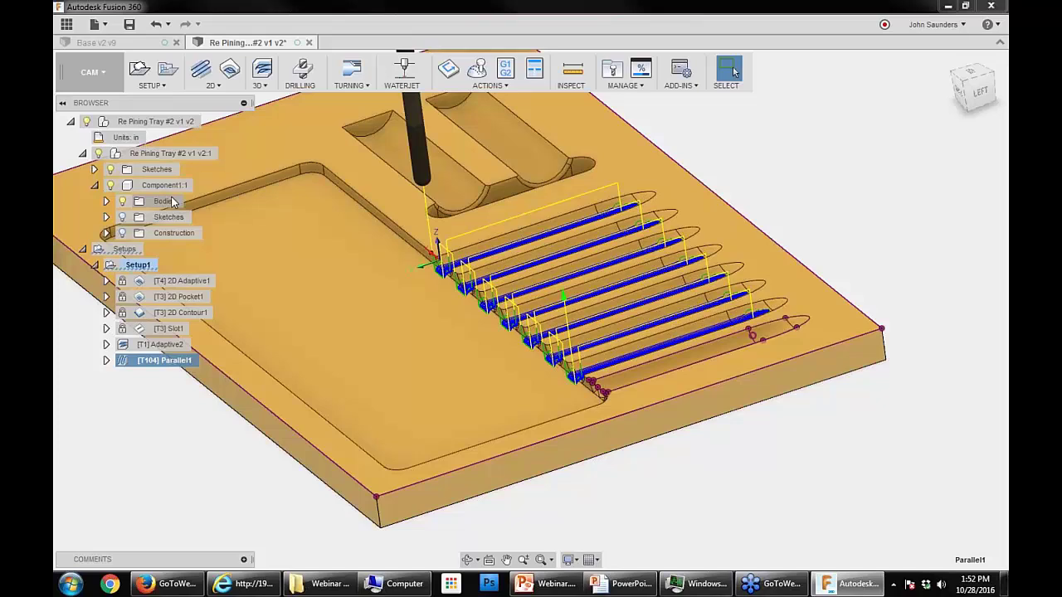
{"action": "left_click", "coordinate": [262, 85]}
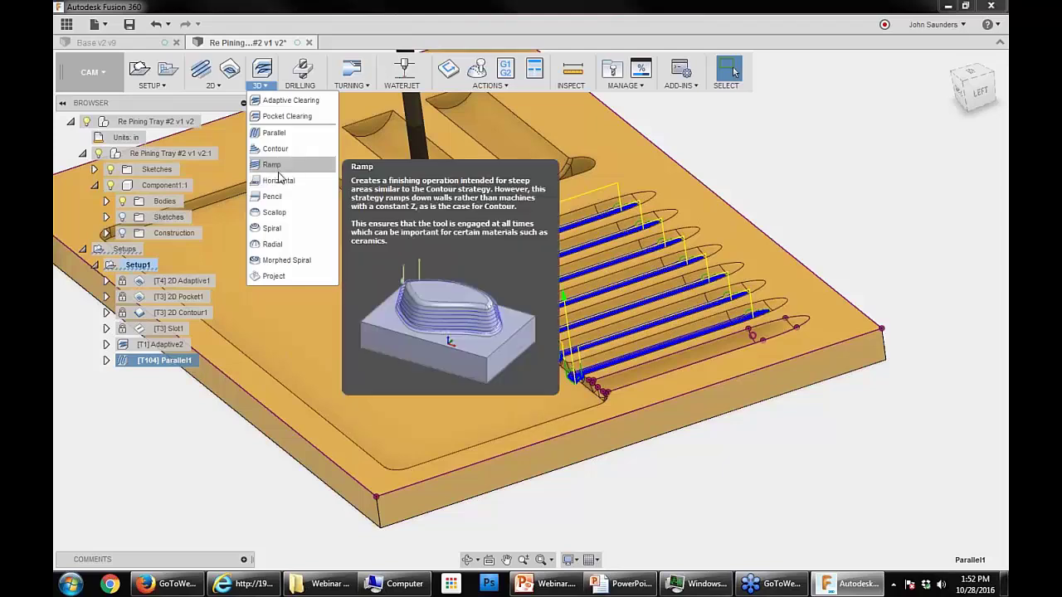
{"action": "left_click", "coordinate": [218, 85]}
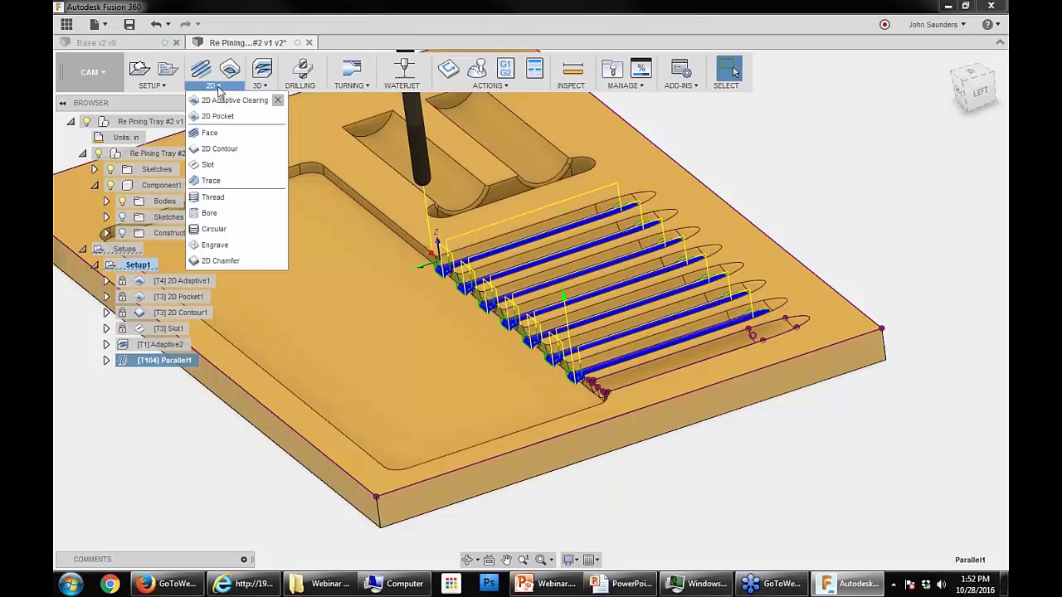
{"action": "left_click", "coordinate": [261, 86]}
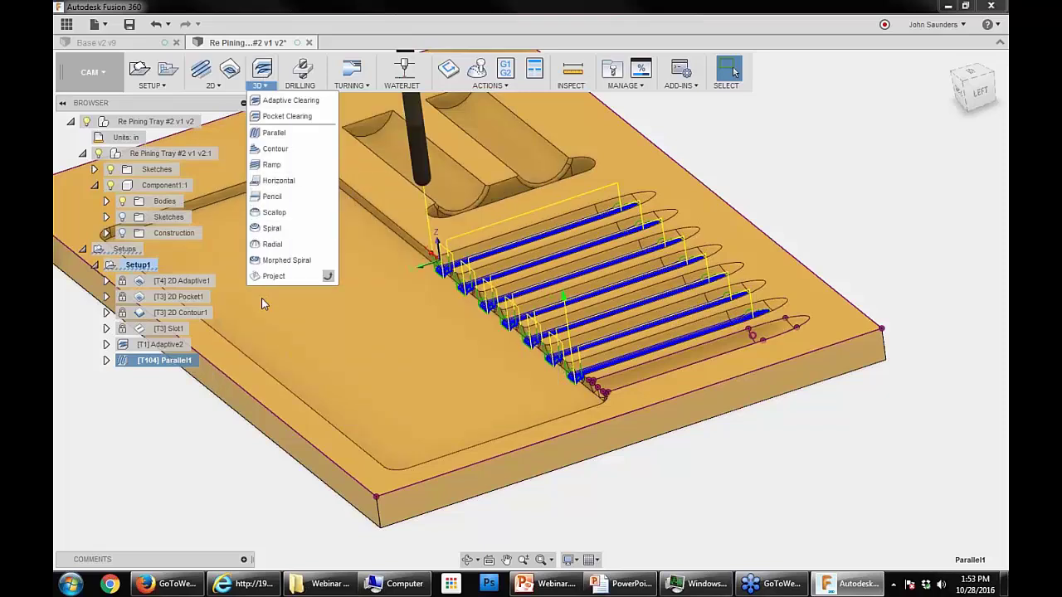
Step: Add operations to Setup1 from the JohnDemo template
{"action": "left_click", "coordinate": [145, 265]}
{"action": "right_click", "coordinate": [145, 266]}
{"action": "mouse_move", "coordinate": [200, 295]}
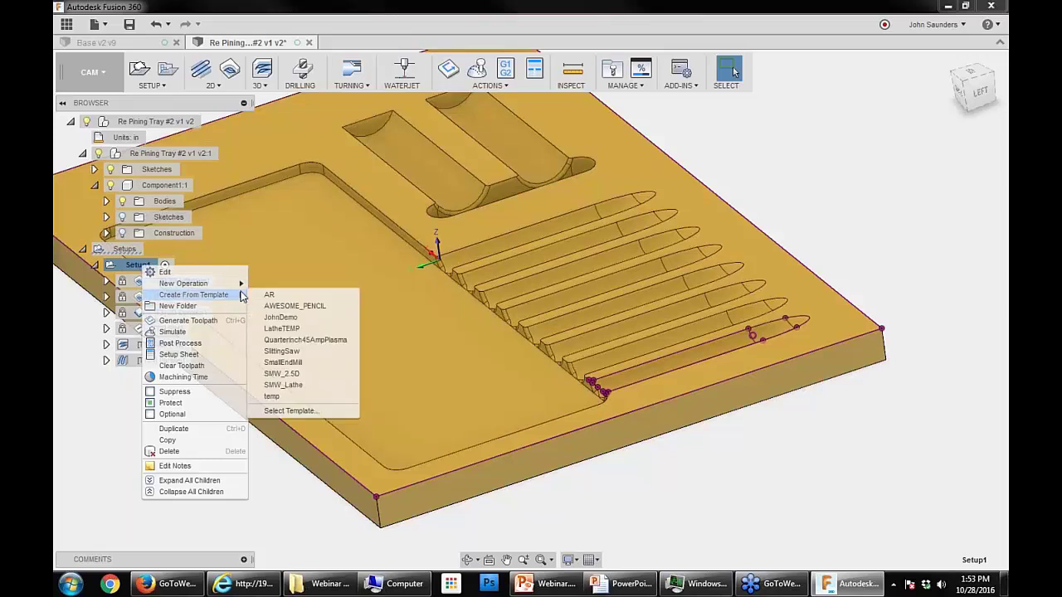
{"action": "left_click", "coordinate": [299, 318]}
Step: Delete the template's Ramp and Scallop operations from Setup1, keeping its Parallel and Contour operations
{"action": "left_click", "coordinate": [193, 424]}
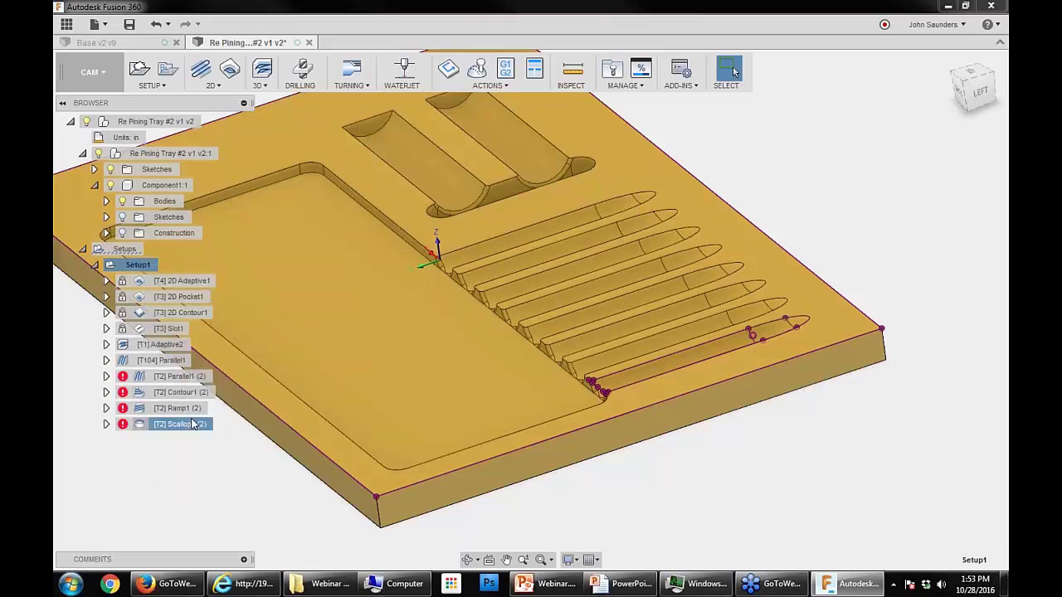
{"action": "left_click", "coordinate": [188, 408], "text": "ctrl"}
{"action": "key", "text": "Delete"}
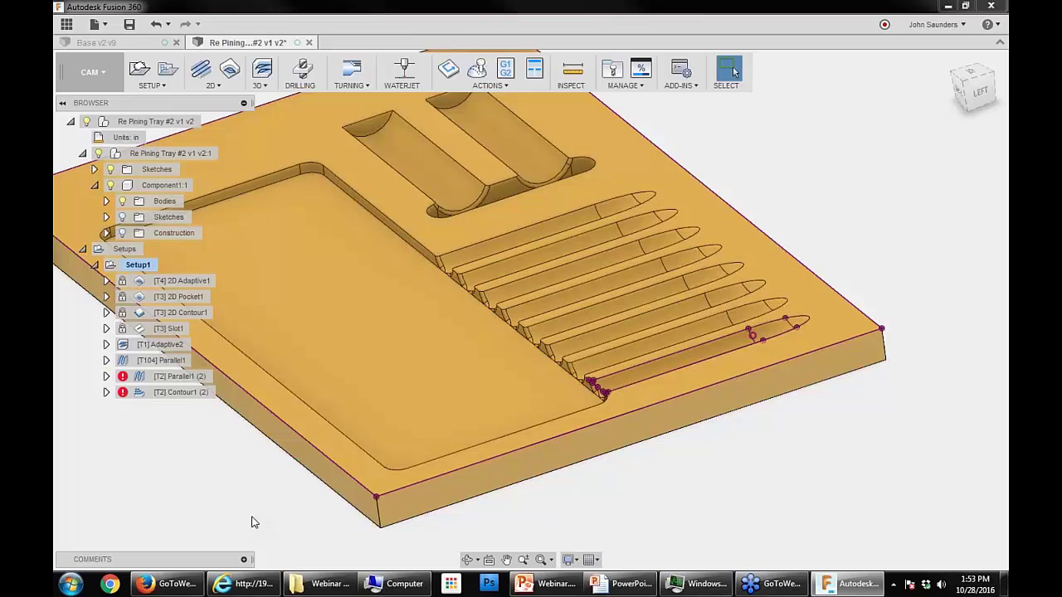
Step: Review Parallel1's tool and feed settings together with the CAM tool library, leaving the operation unchanged
{"action": "left_click", "coordinate": [166, 362]}
{"action": "right_click", "coordinate": [172, 365]}
{"action": "left_click", "coordinate": [222, 302]}
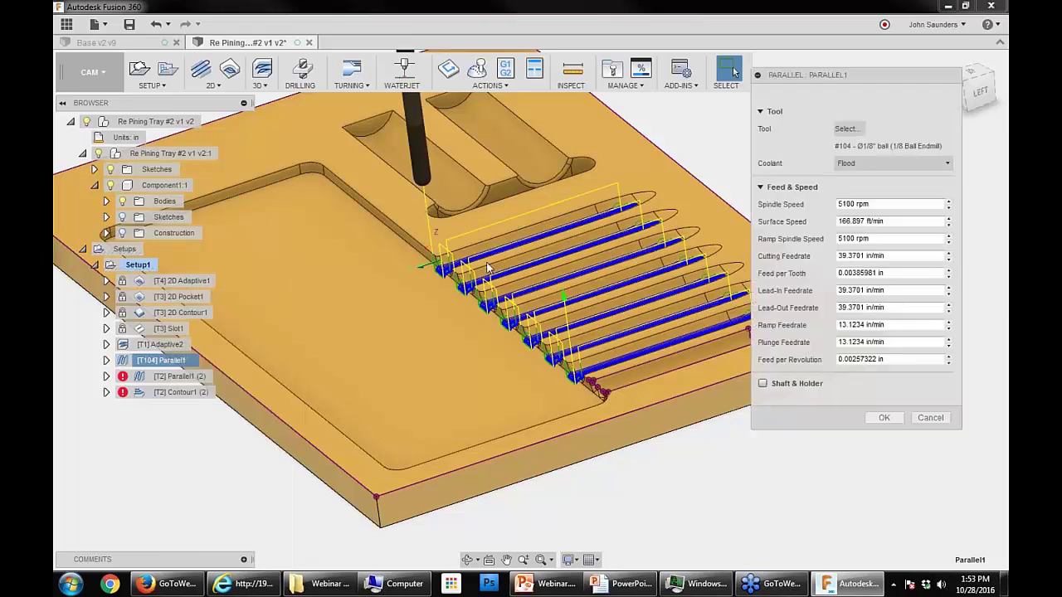
{"action": "left_click_drag", "start_coordinate": [806, 80], "coordinate": [663, 95]}
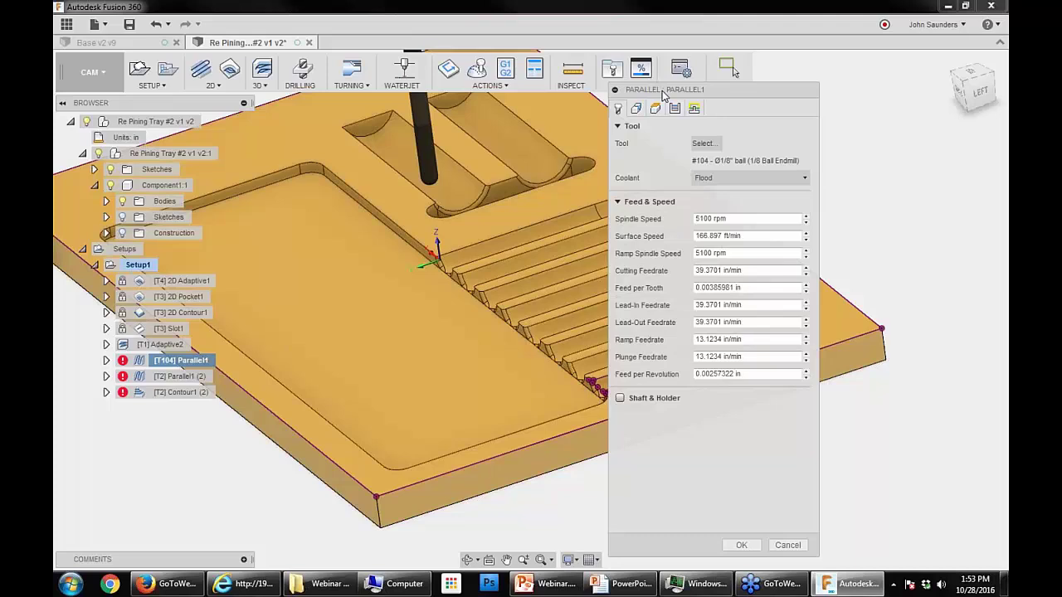
{"action": "left_click", "coordinate": [611, 72]}
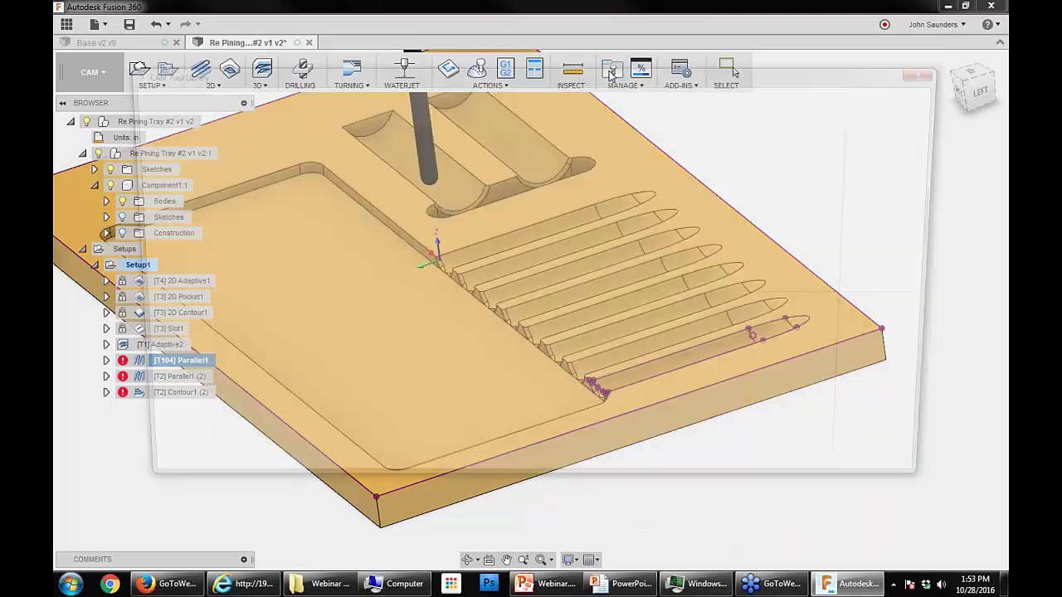
{"action": "left_click", "coordinate": [937, 73]}
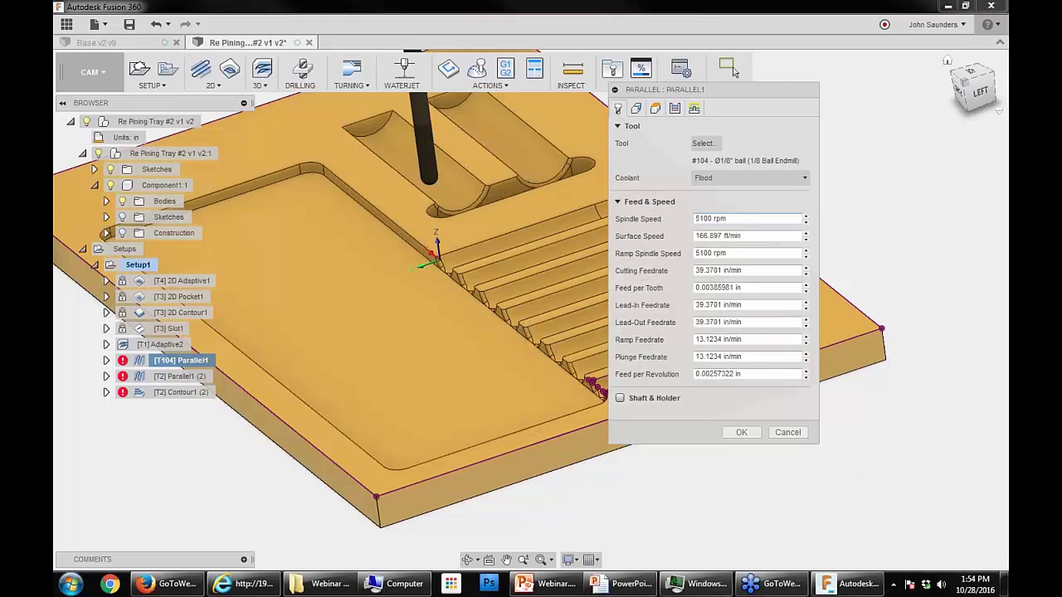
{"action": "left_click", "coordinate": [787, 432]}
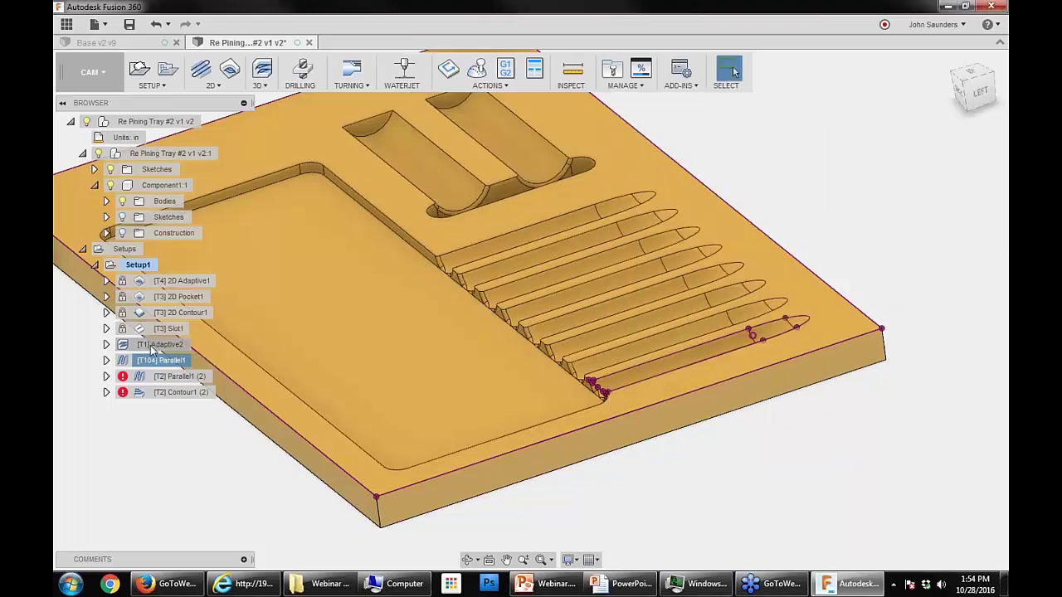
Step: Simulate the Adaptive2 operation through to its end with the stock displayed, and close the simulation
{"action": "left_click", "coordinate": [163, 345]}
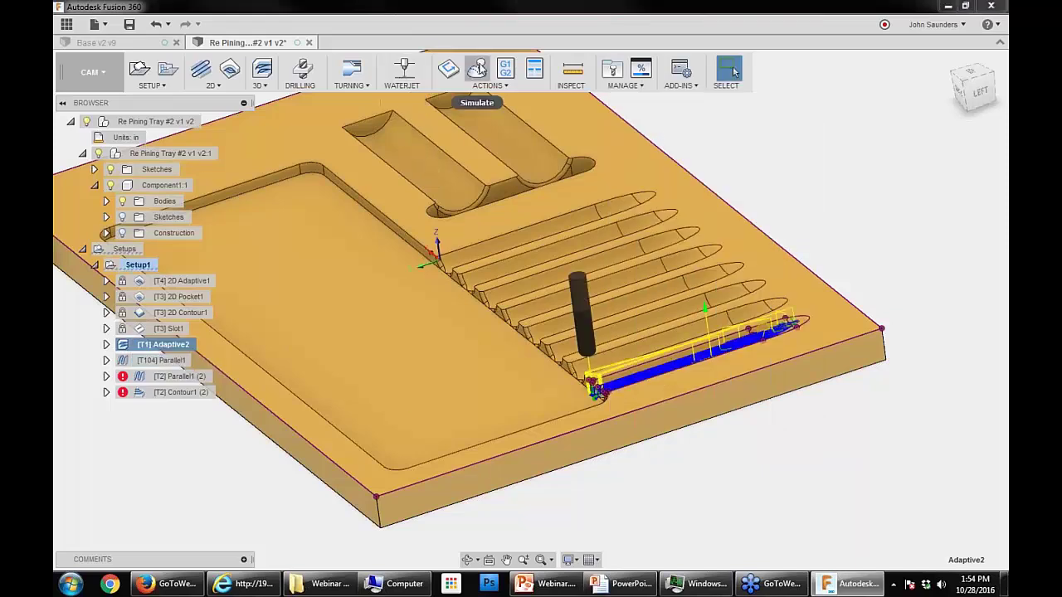
{"action": "left_click", "coordinate": [479, 69]}
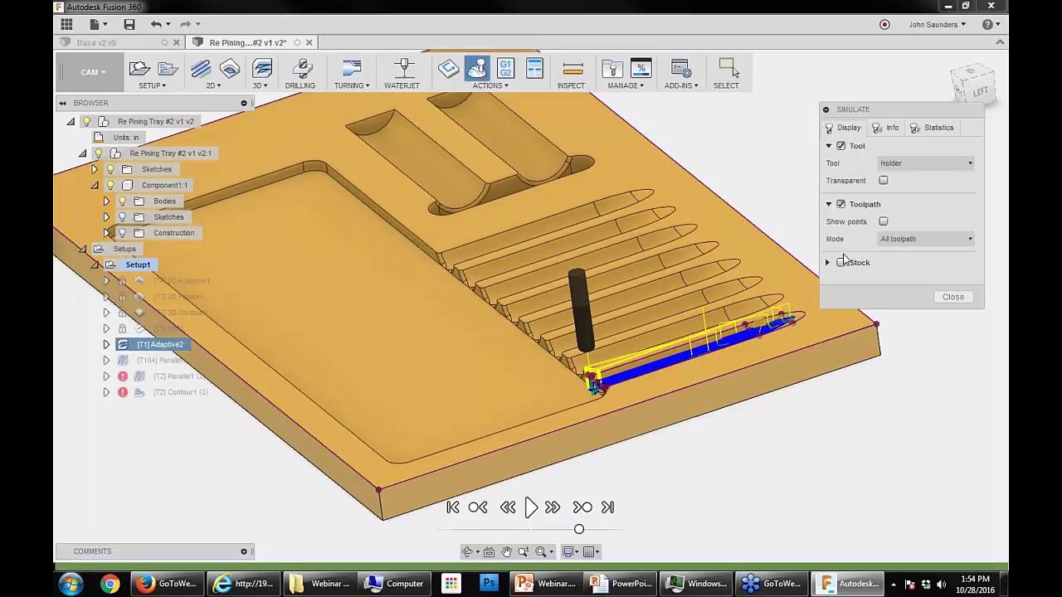
{"action": "left_click", "coordinate": [840, 263]}
{"action": "left_click", "coordinate": [607, 507]}
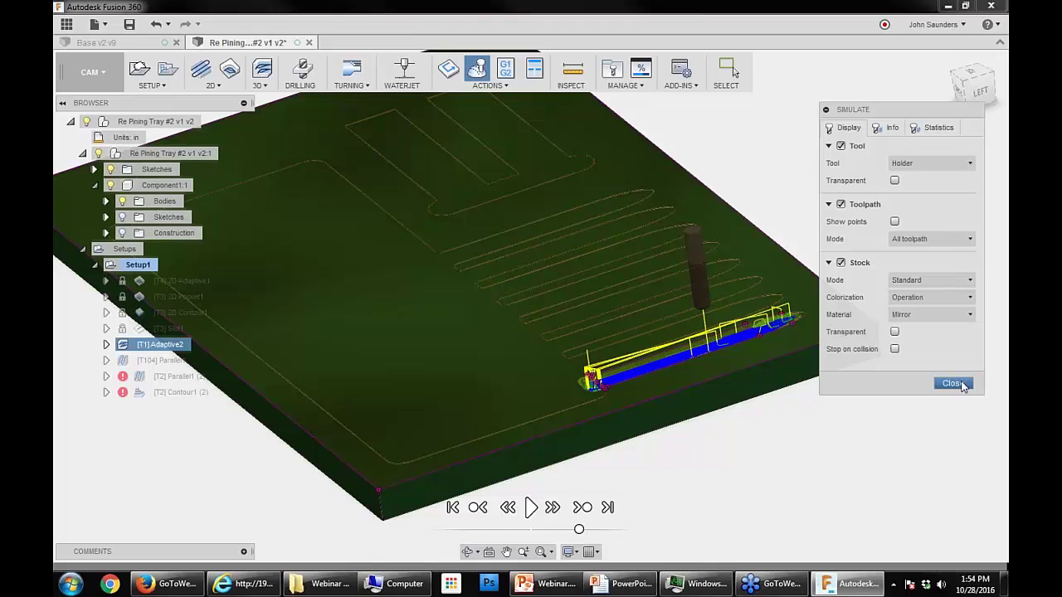
{"action": "left_click", "coordinate": [955, 383]}
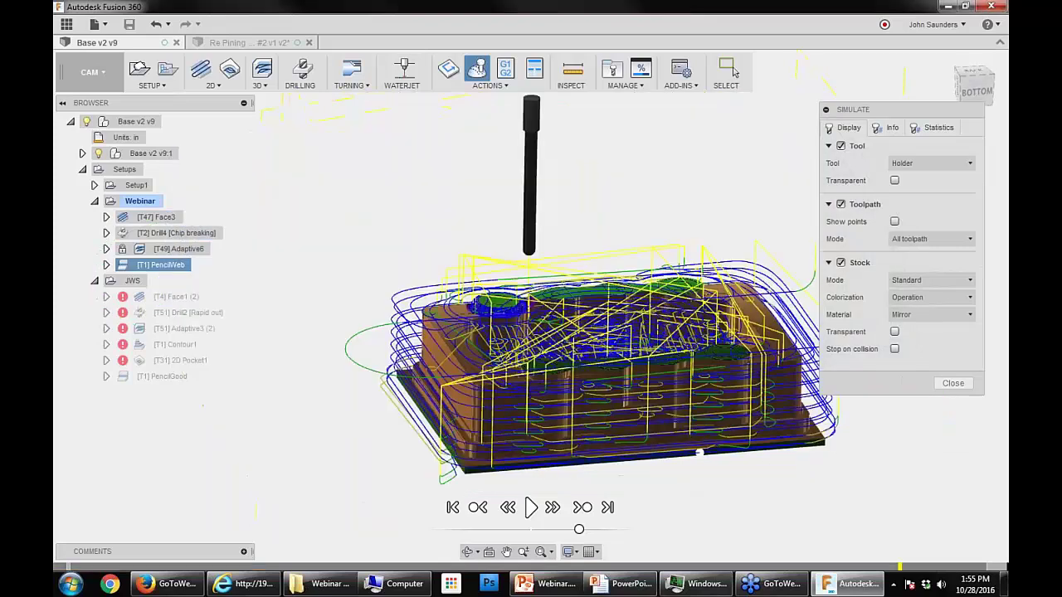
Step: Review the stock mode, colorization and material options in the Base v2 simulation and make the stock transparent
{"action": "middle_click_drag", "start_coordinate": [700, 453], "coordinate": [699, 497], "text": "shift"}
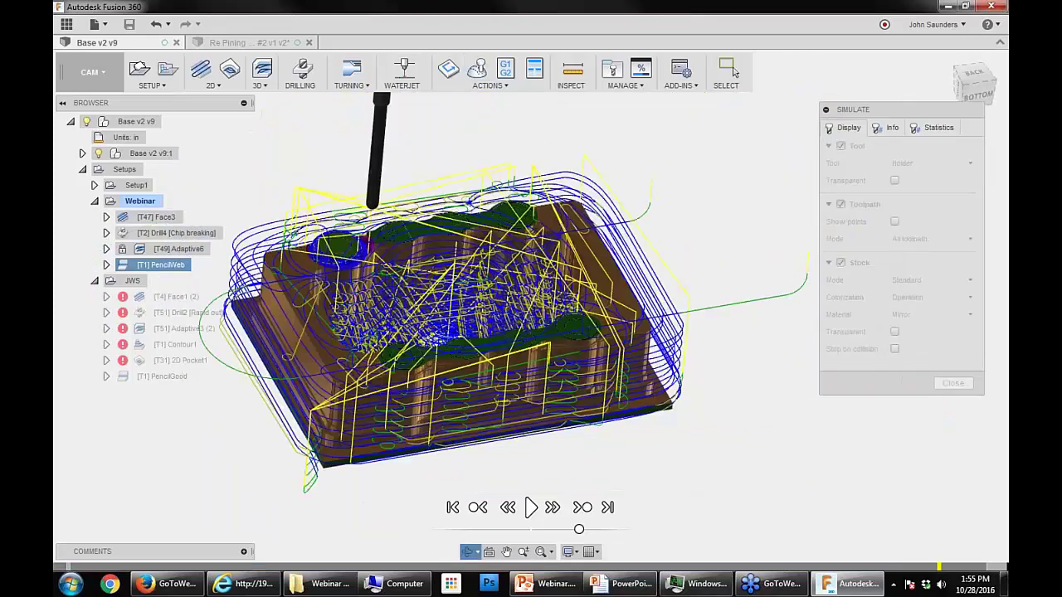
{"action": "scroll", "coordinate": [286, 322], "scroll_direction": "up", "scroll_amount": 3}
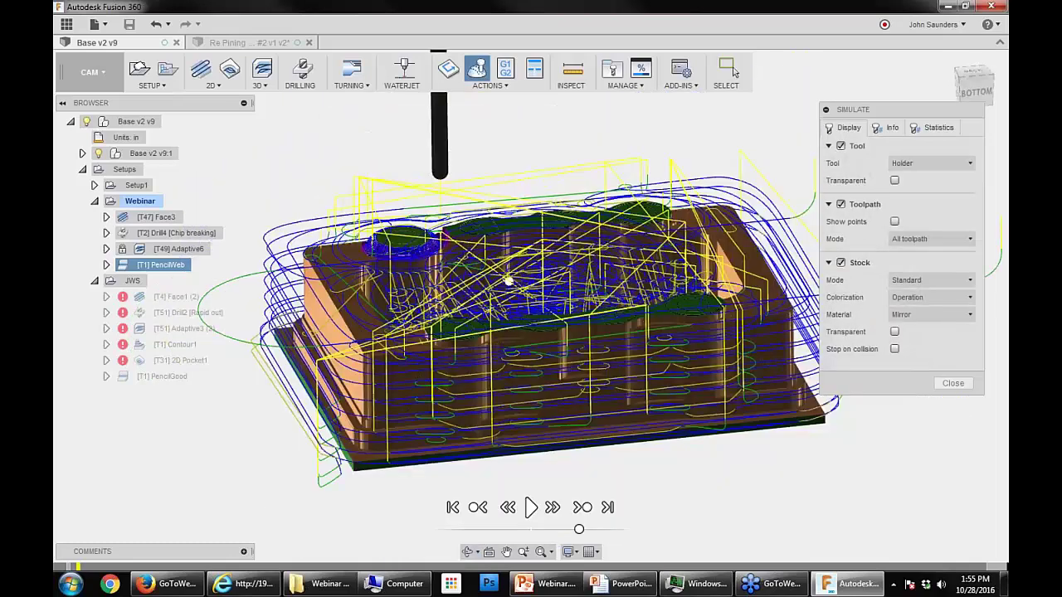
{"action": "middle_click_drag", "start_coordinate": [540, 171], "coordinate": [493, 146]}
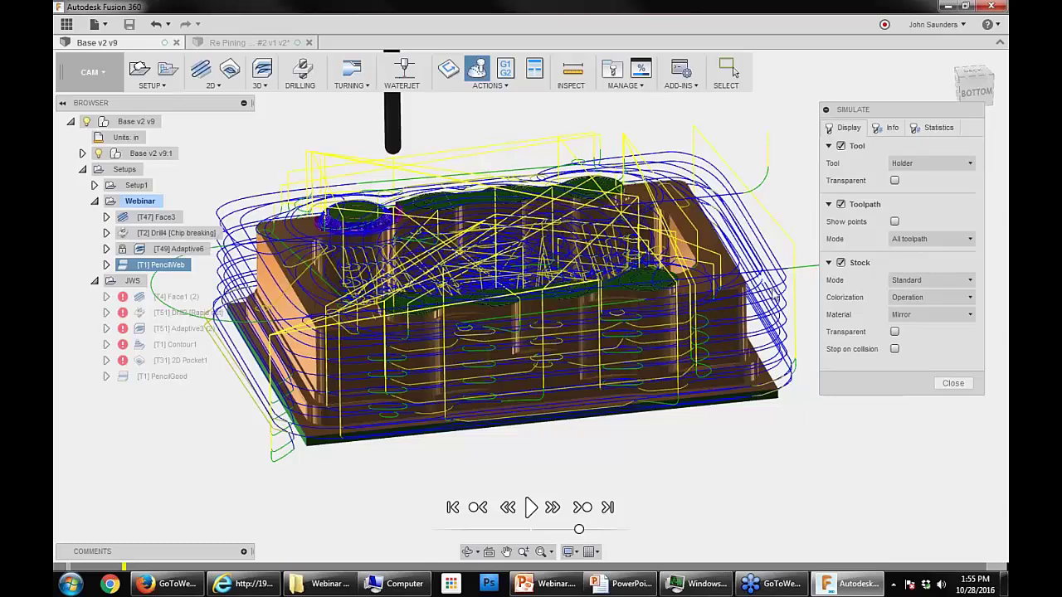
{"action": "left_click", "coordinate": [899, 282]}
{"action": "left_click", "coordinate": [870, 282]}
{"action": "left_click", "coordinate": [898, 297]}
{"action": "left_click", "coordinate": [862, 315]}
{"action": "left_click", "coordinate": [921, 315]}
{"action": "left_click", "coordinate": [866, 322]}
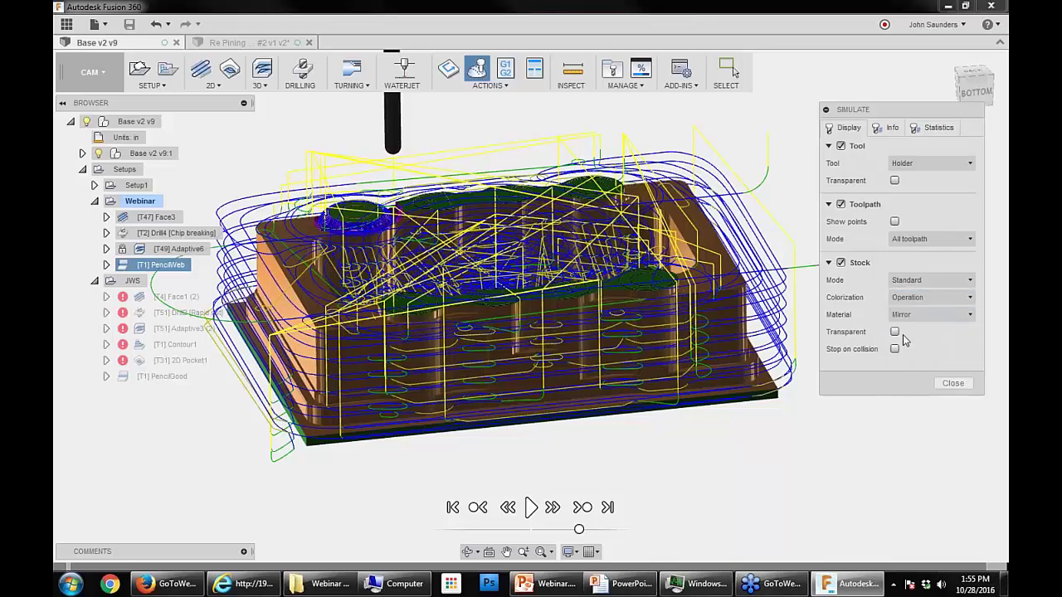
{"action": "left_click", "coordinate": [894, 333]}
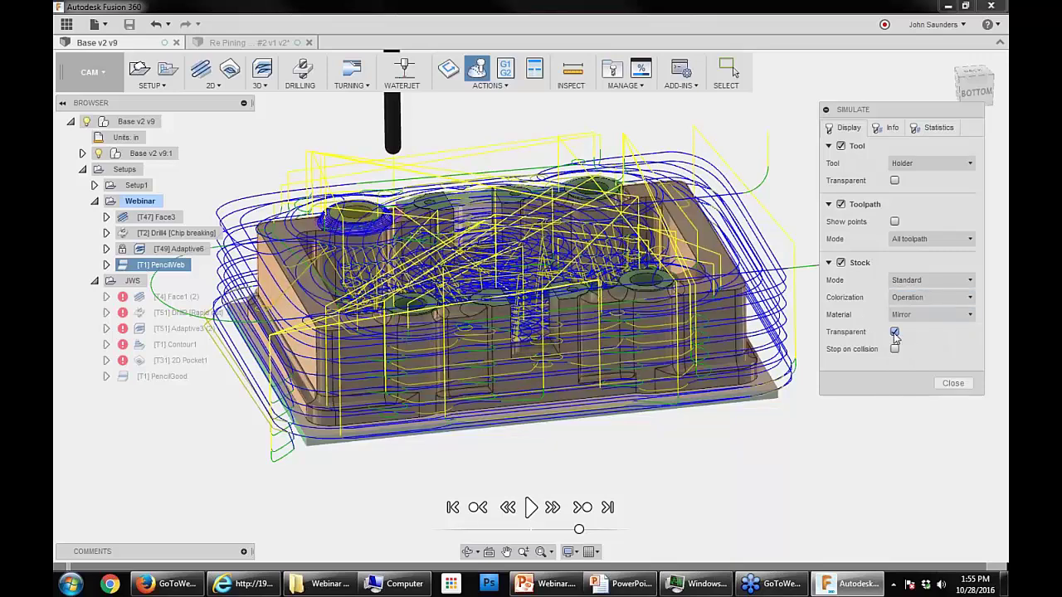
Step: Examine the Base v2 part and its toolpaths up close through the transparent stock, and close the simulation
{"action": "scroll", "coordinate": [575, 308], "scroll_direction": "up", "scroll_amount": 2}
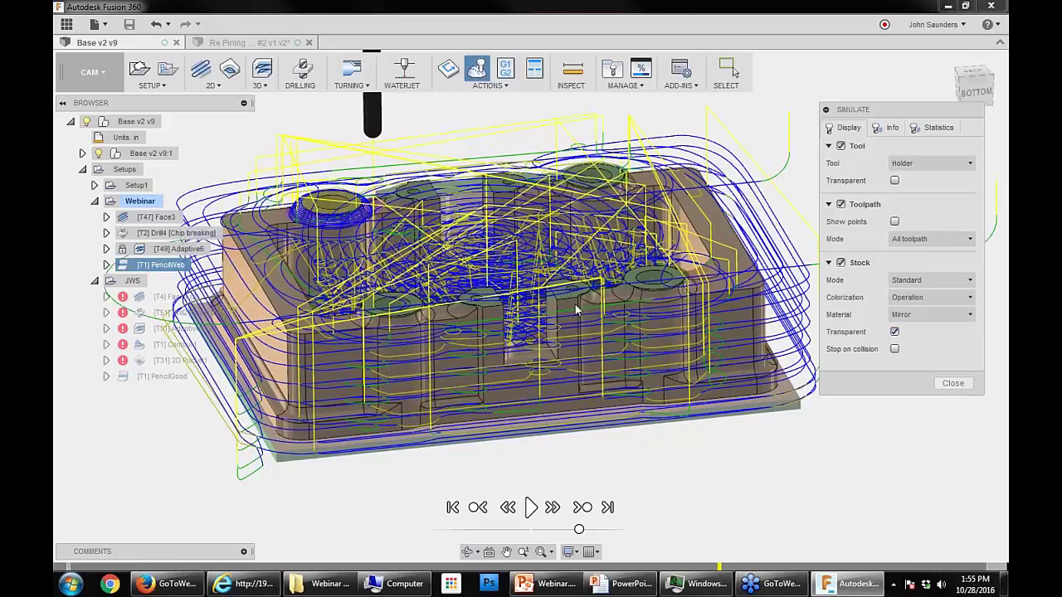
{"action": "scroll", "coordinate": [575, 305], "scroll_direction": "up", "scroll_amount": 3}
{"action": "middle_click_drag", "start_coordinate": [411, 254], "coordinate": [564, 248], "text": "shift"}
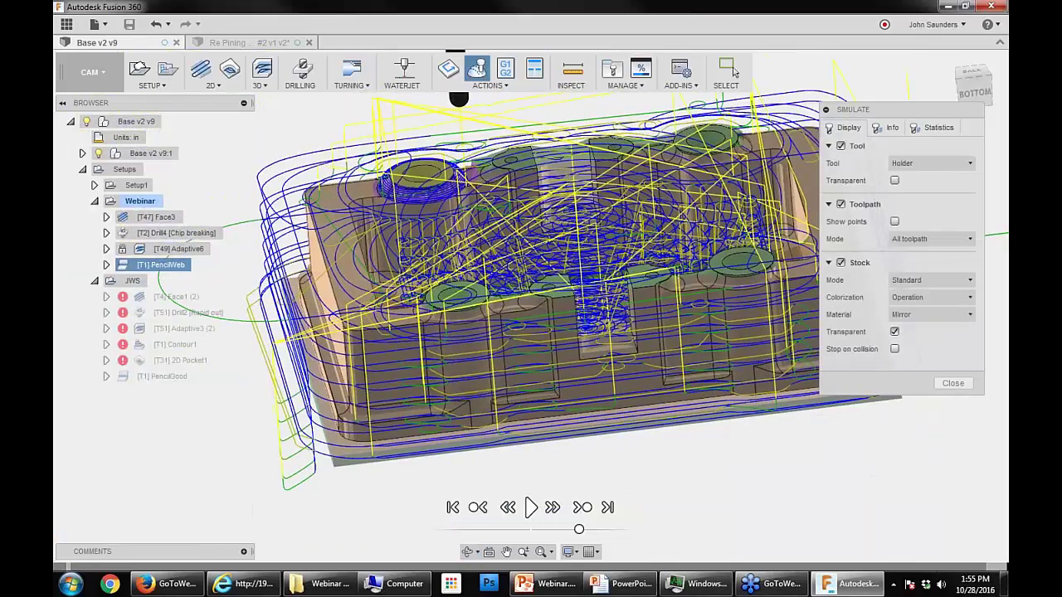
{"action": "left_click", "coordinate": [950, 383]}
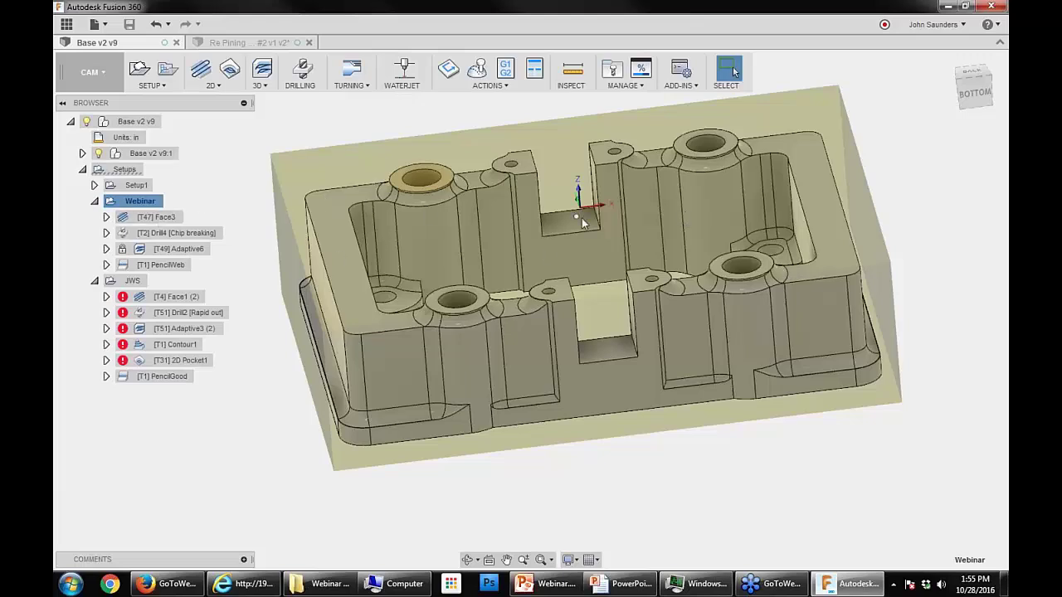
Step: Simulate the whole Webinar setup to its end and hide the Base v2 v9:1 component to show only the machined stock
{"action": "left_click", "coordinate": [482, 72]}
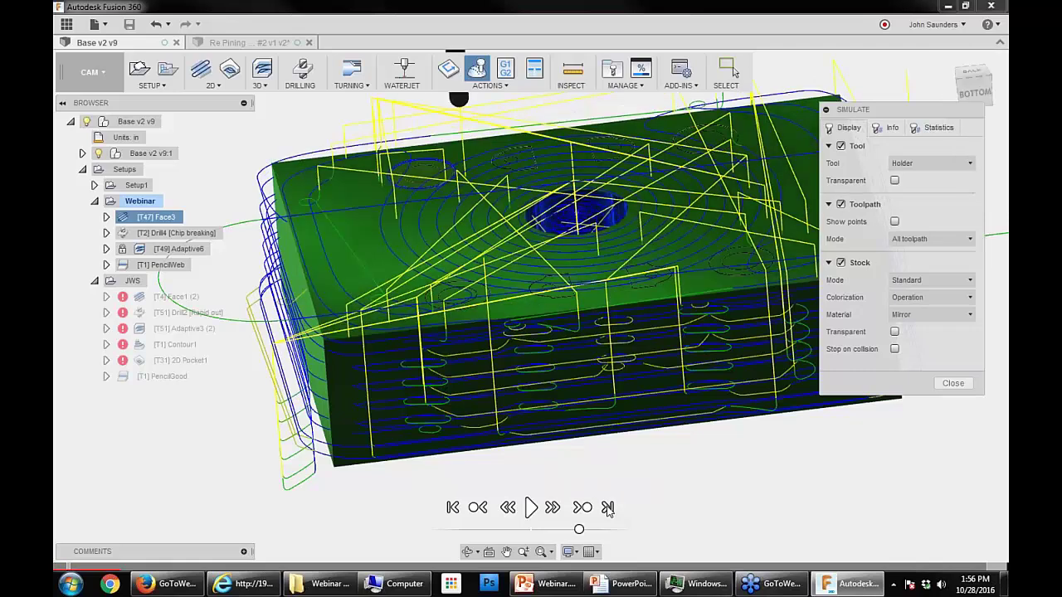
{"action": "middle_click_drag", "start_coordinate": [643, 451], "coordinate": [556, 441]}
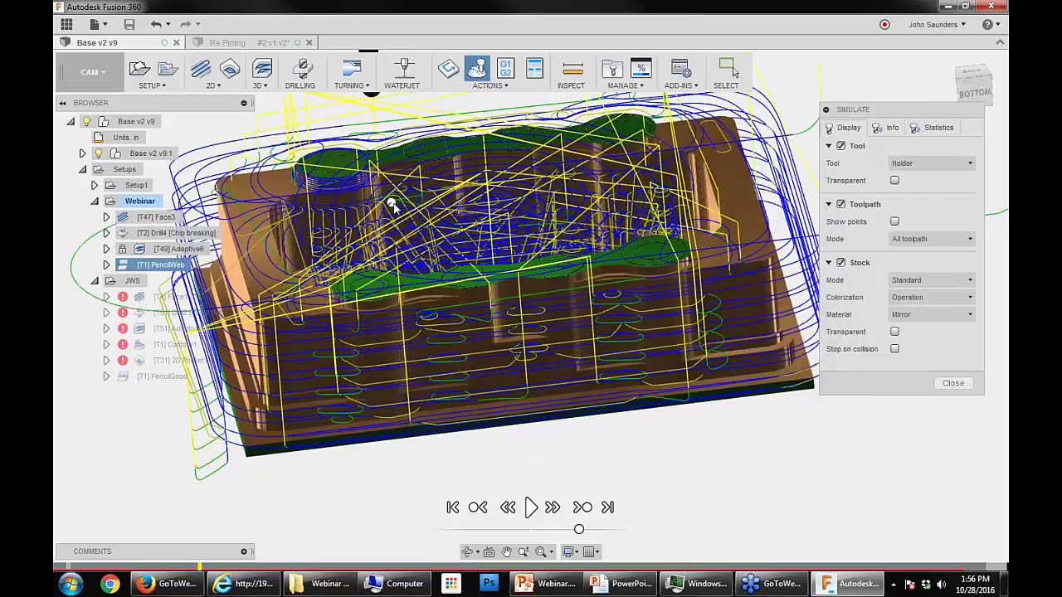
{"action": "left_click", "coordinate": [98, 155]}
{"action": "left_click", "coordinate": [98, 155]}
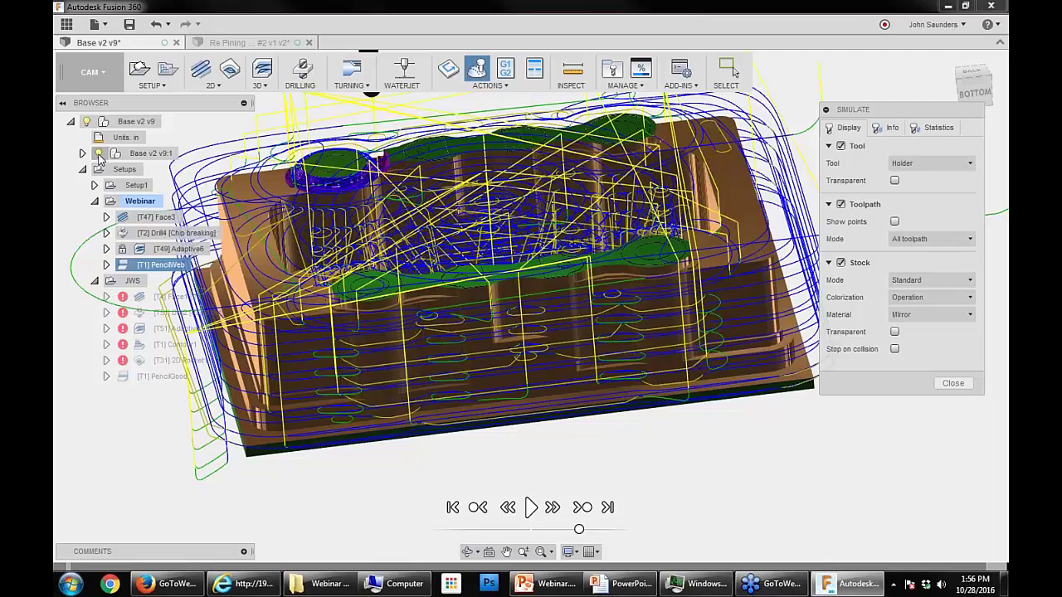
{"action": "left_click", "coordinate": [98, 154]}
{"action": "left_click", "coordinate": [99, 154]}
{"action": "left_click", "coordinate": [951, 384]}
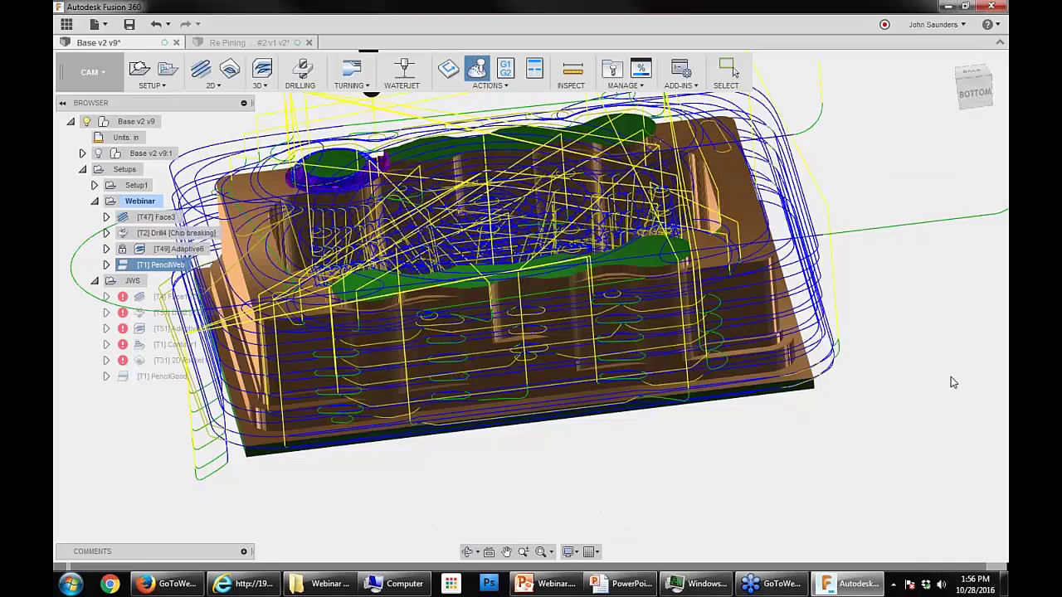
Step: Open the web details page of the Base v2 design from the Webinar - Oct 2016 project
{"action": "left_click", "coordinate": [66, 32]}
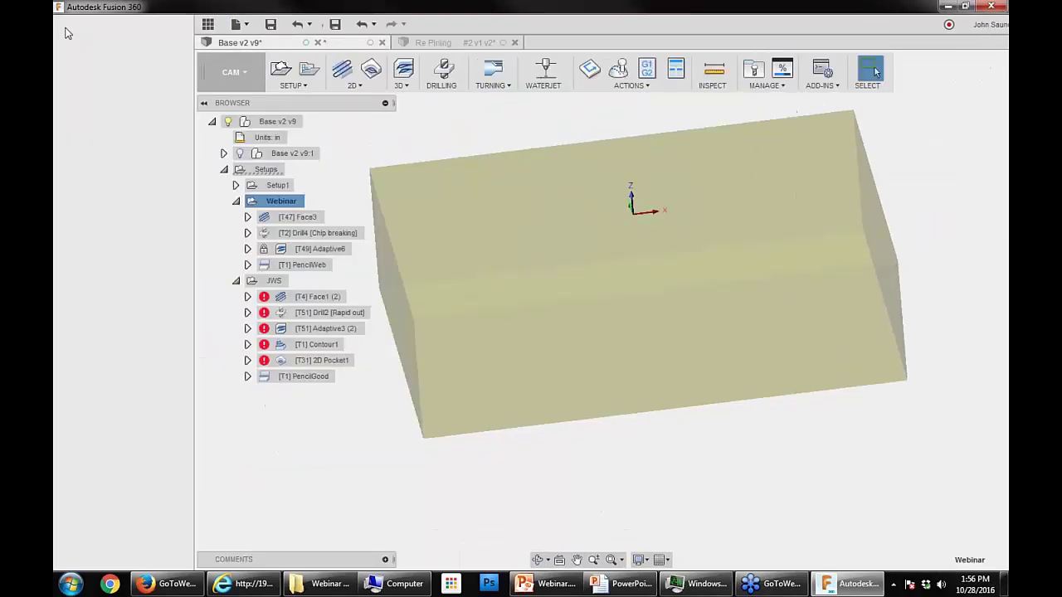
{"action": "right_click", "coordinate": [90, 152]}
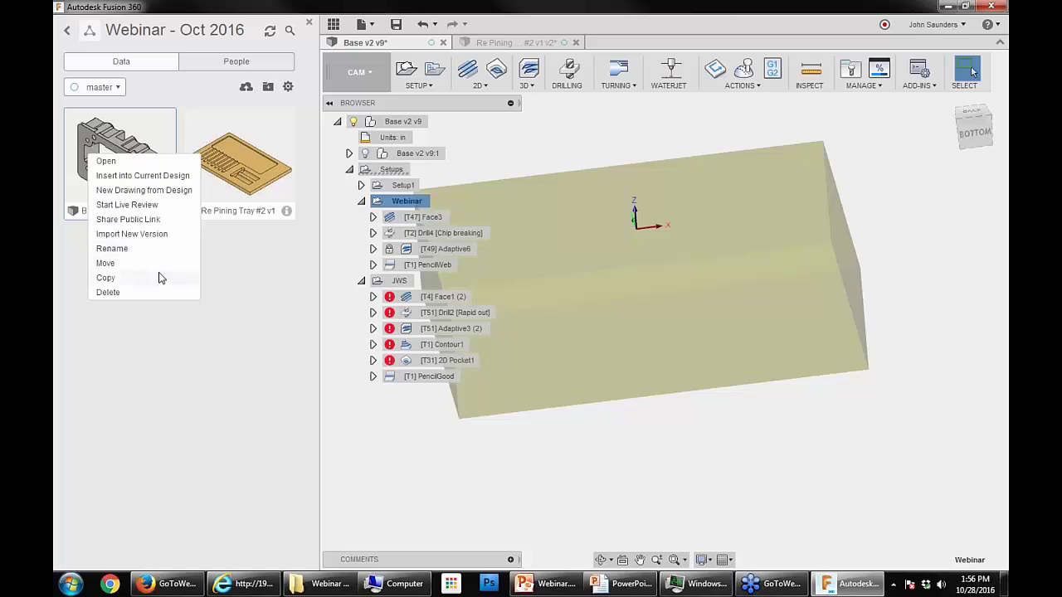
{"action": "left_click", "coordinate": [257, 301]}
{"action": "left_click", "coordinate": [166, 211]}
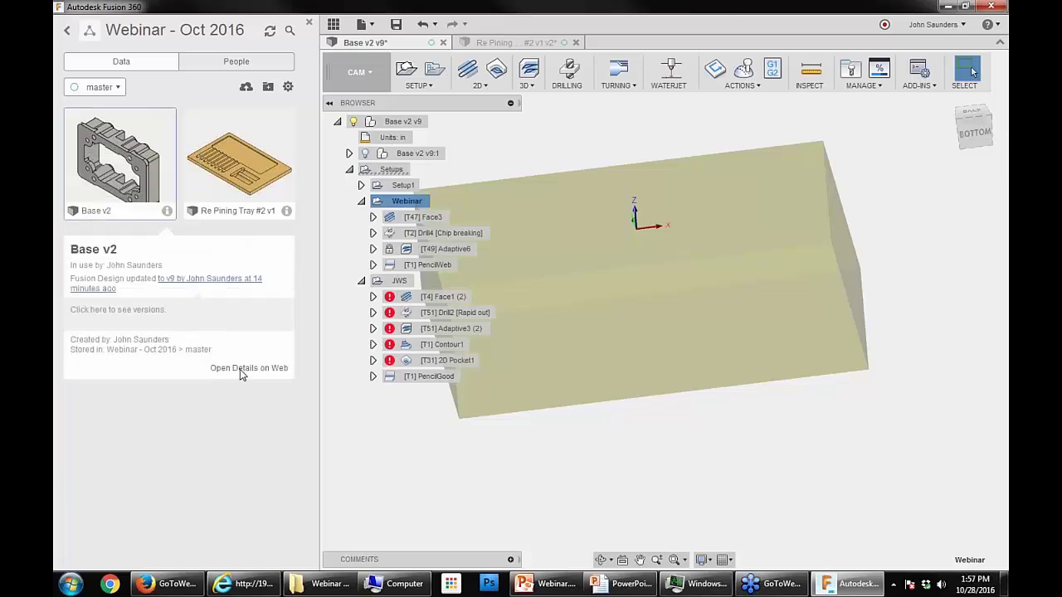
{"action": "left_click", "coordinate": [240, 369]}
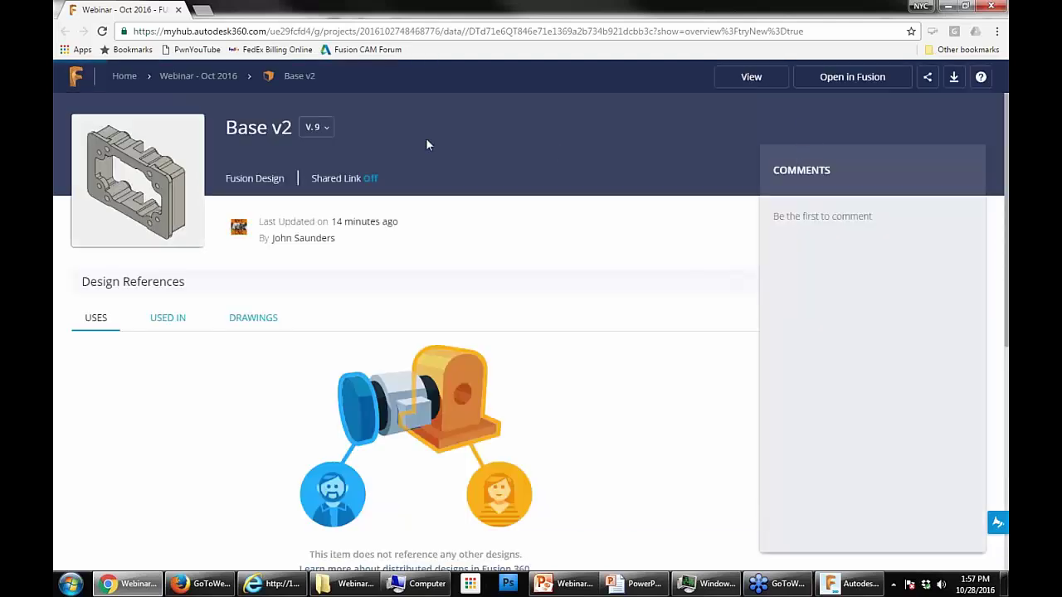
Step: Browse the Base v2 web page, open the design in the online 3D viewer and pan the model
{"action": "scroll", "coordinate": [519, 183], "scroll_direction": "down", "scroll_amount": 1}
{"action": "scroll", "coordinate": [521, 185], "scroll_direction": "down", "scroll_amount": 1}
{"action": "scroll", "coordinate": [527, 183], "scroll_direction": "up", "scroll_amount": 2}
{"action": "left_click", "coordinate": [128, 193]}
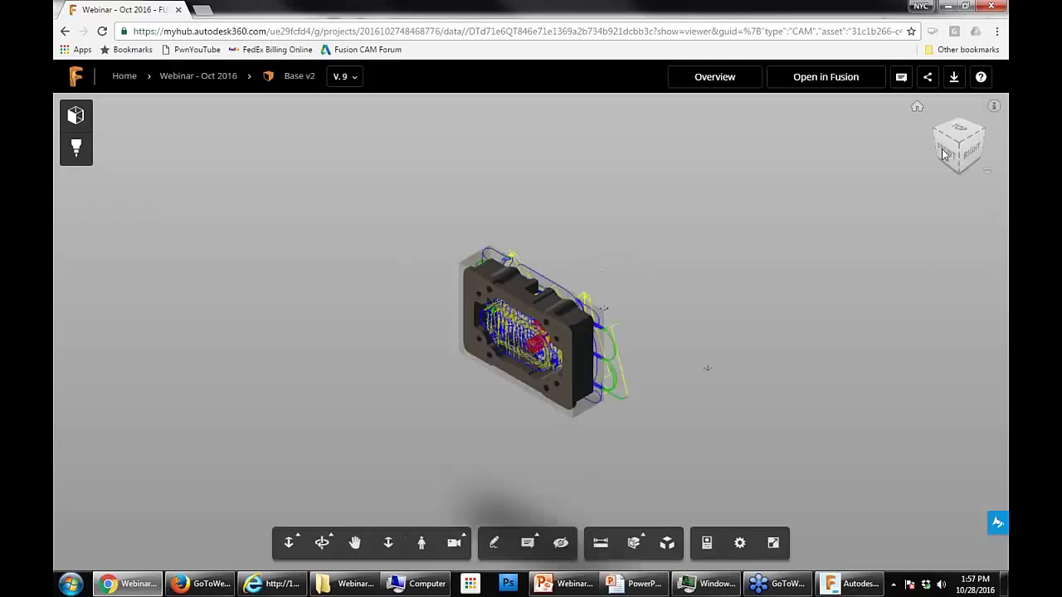
{"action": "left_click", "coordinate": [355, 542]}
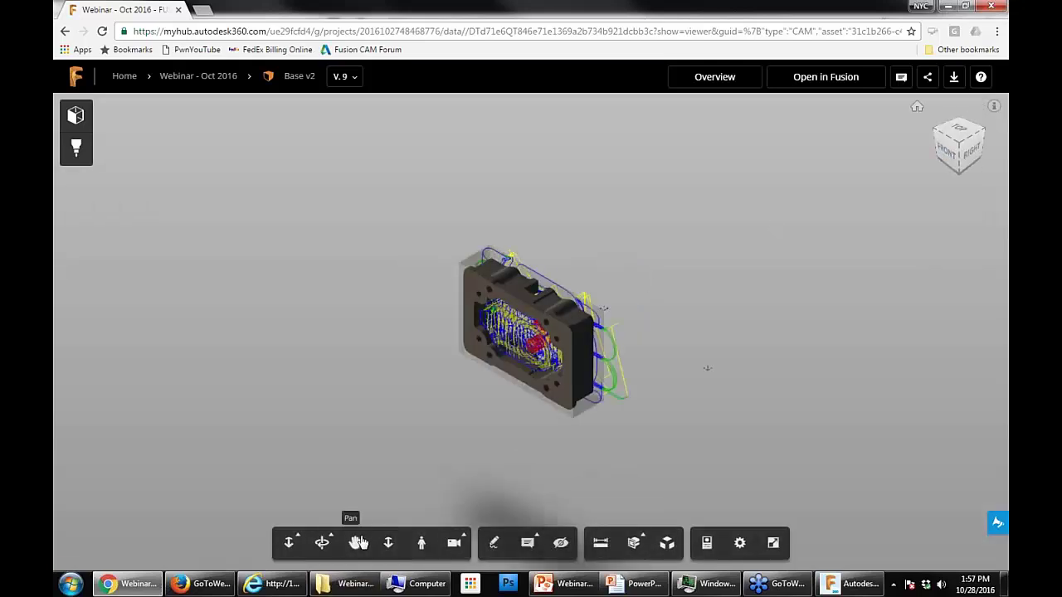
{"action": "left_click_drag", "start_coordinate": [549, 276], "coordinate": [564, 313]}
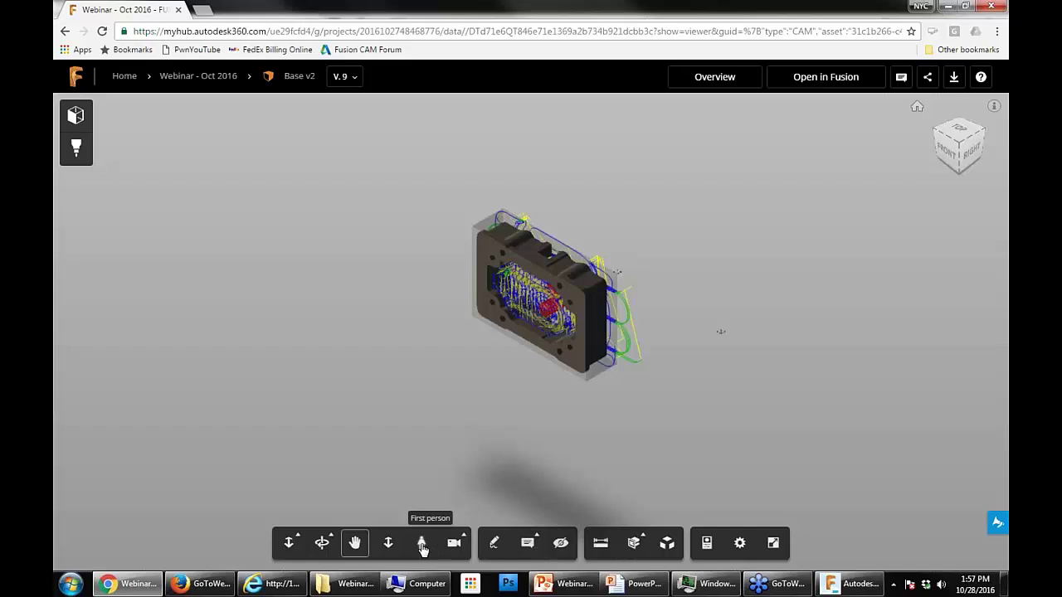
Step: Start the Measure tool in the web viewer and examine the part's bosses, slots and toolpaths up close
{"action": "left_click", "coordinate": [602, 548]}
{"action": "scroll", "coordinate": [590, 227], "scroll_direction": "up", "scroll_amount": 5}
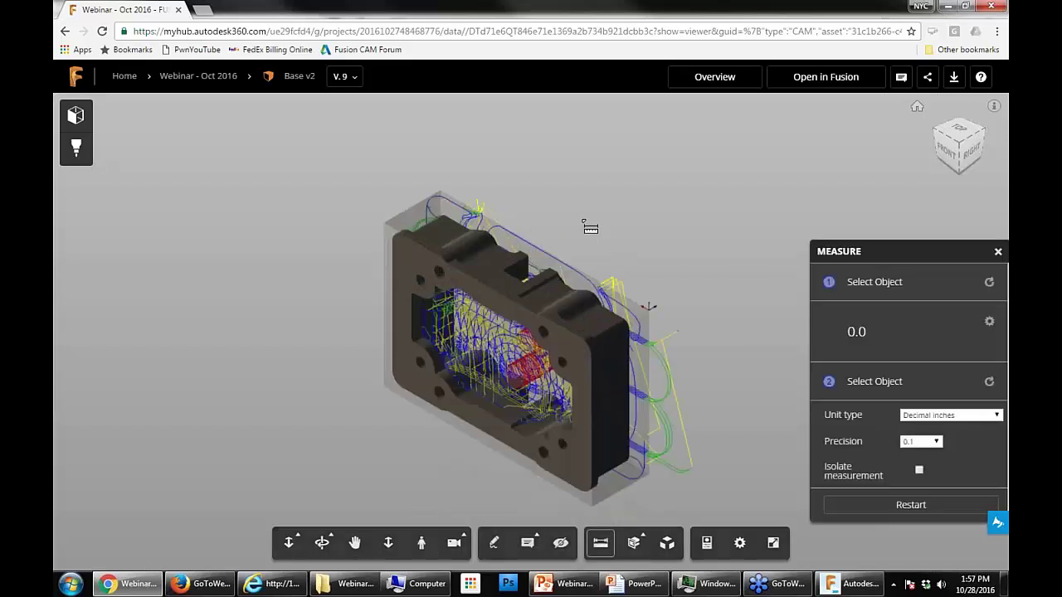
{"action": "scroll", "coordinate": [590, 228], "scroll_direction": "up", "scroll_amount": 4}
{"action": "scroll", "coordinate": [592, 466], "scroll_direction": "up", "scroll_amount": 5}
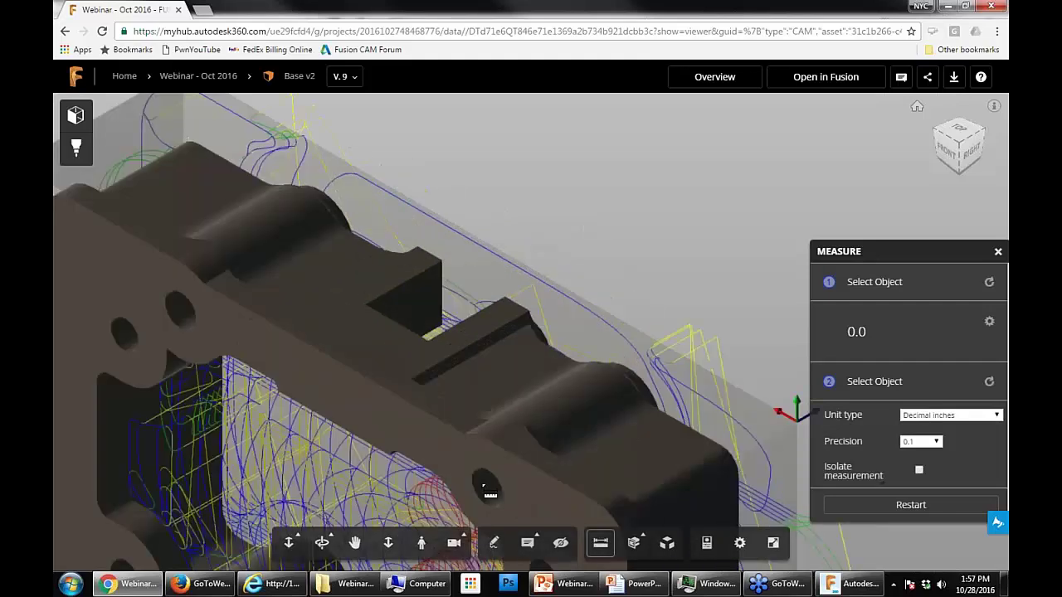
{"action": "left_click_drag", "start_coordinate": [489, 493], "coordinate": [687, 269]}
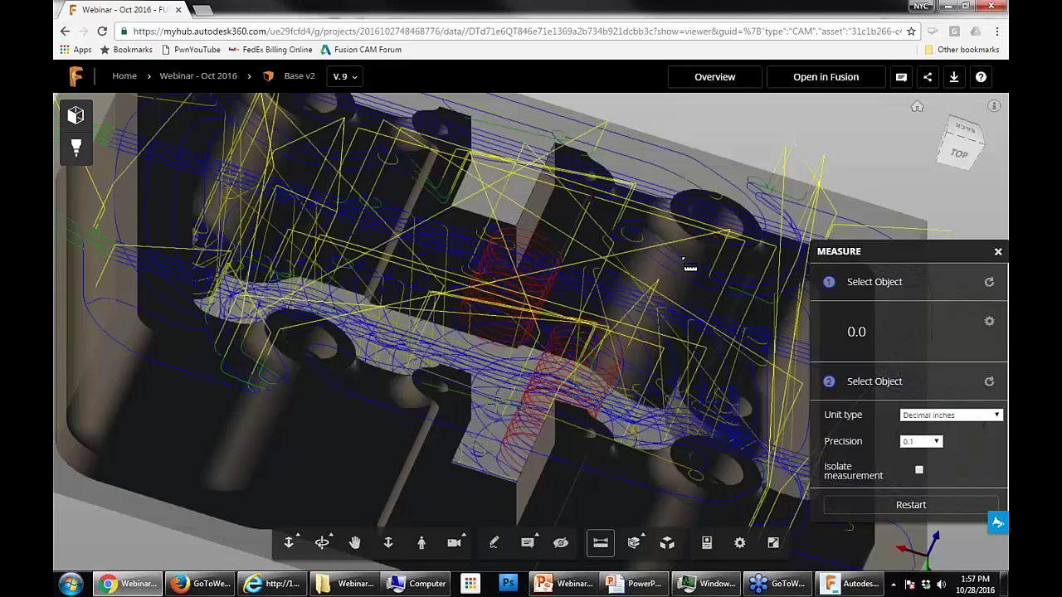
{"action": "left_click_drag", "start_coordinate": [683, 260], "coordinate": [644, 262]}
Step: Switch the web viewer from the toolpaths to the Base v2 design model and examine its bosses and slots up close
{"action": "left_click", "coordinate": [75, 115]}
{"action": "middle_click_drag", "start_coordinate": [555, 308], "coordinate": [652, 232]}
{"action": "left_click_drag", "start_coordinate": [648, 229], "coordinate": [717, 361]}
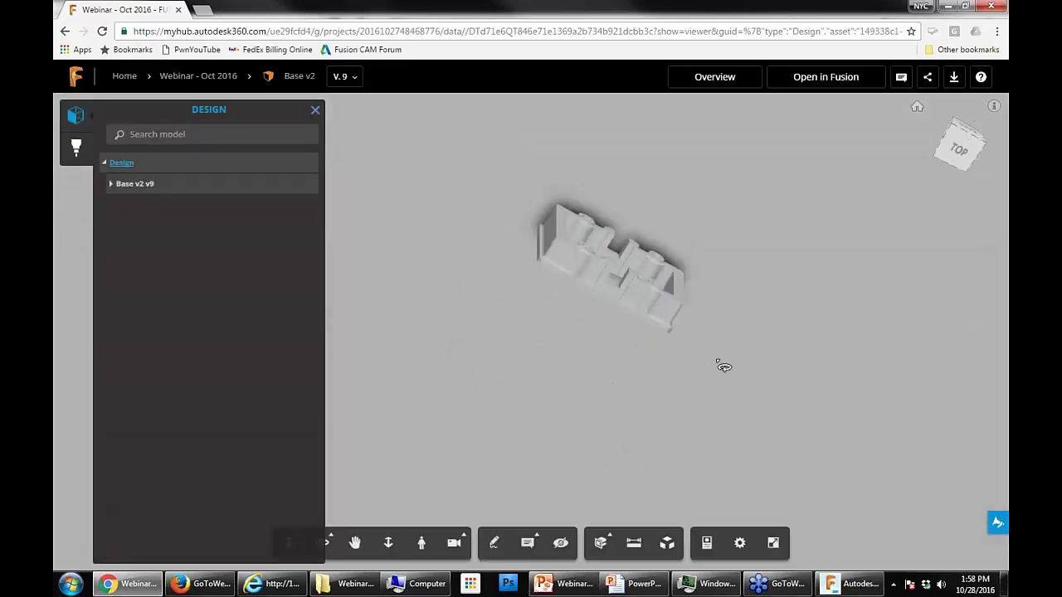
{"action": "scroll", "coordinate": [638, 268], "scroll_direction": "up", "scroll_amount": 2}
{"action": "scroll", "coordinate": [643, 274], "scroll_direction": "up", "scroll_amount": 5}
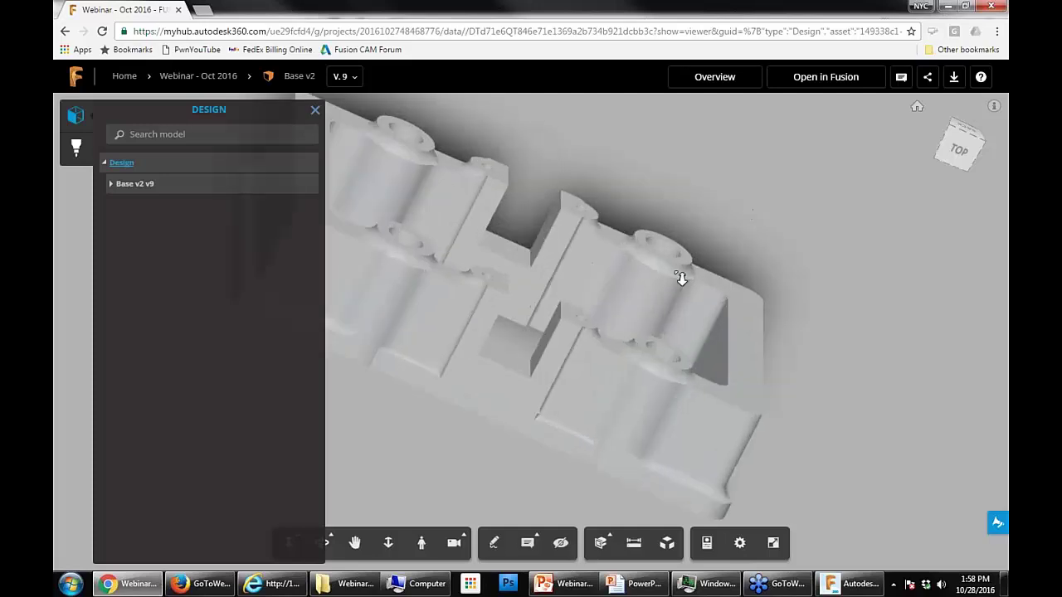
{"action": "scroll", "coordinate": [679, 282], "scroll_direction": "up", "scroll_amount": 2}
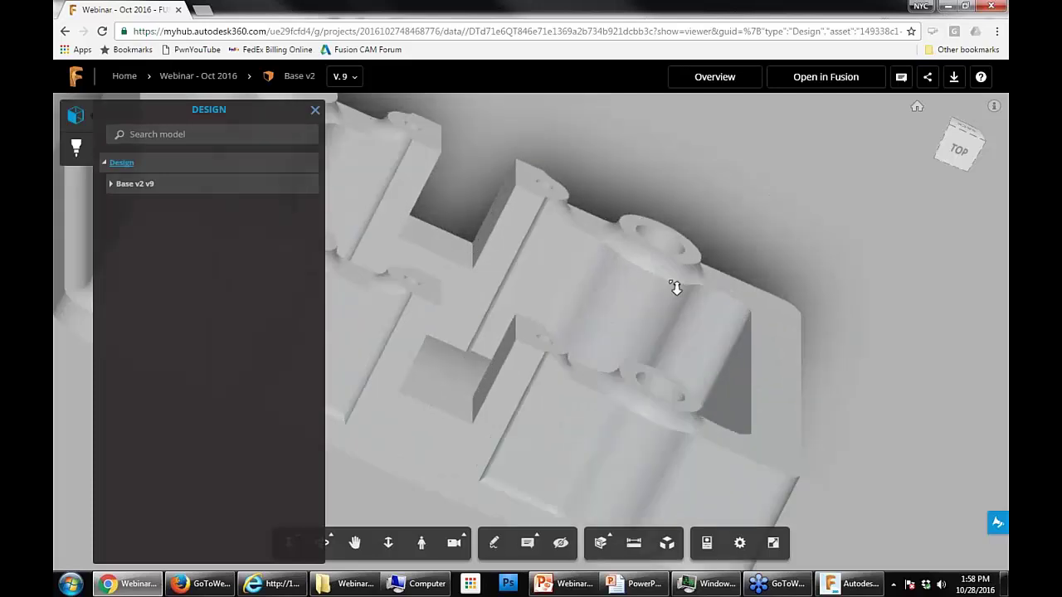
{"action": "scroll", "coordinate": [676, 287], "scroll_direction": "up", "scroll_amount": 2}
Step: Start the Measure tool on the design model and inspect the part from the front and the top
{"action": "left_click", "coordinate": [634, 543]}
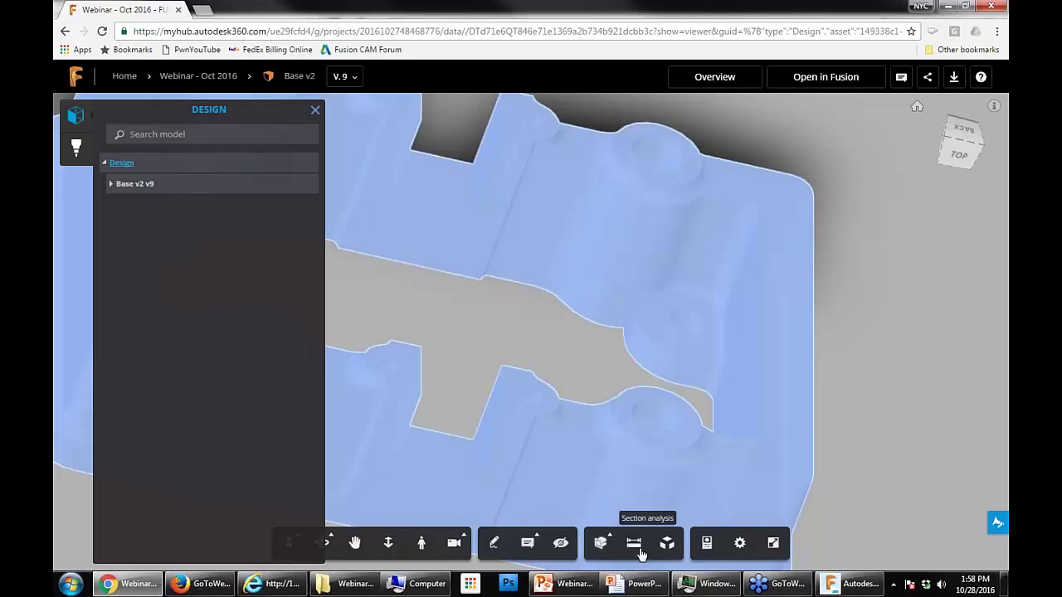
{"action": "left_click", "coordinate": [634, 543]}
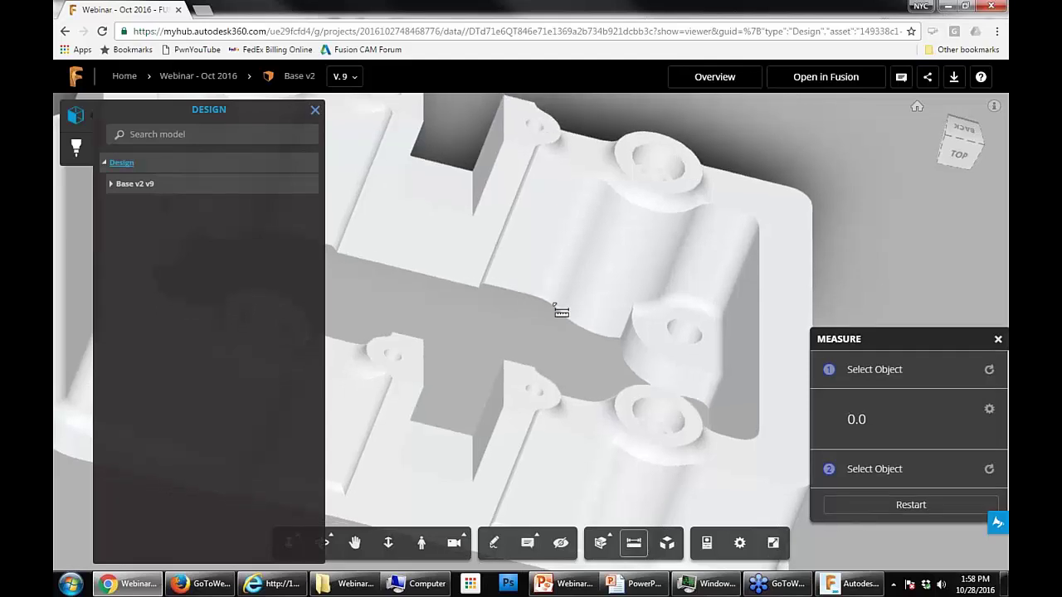
{"action": "left_click_drag", "start_coordinate": [555, 305], "coordinate": [874, 514]}
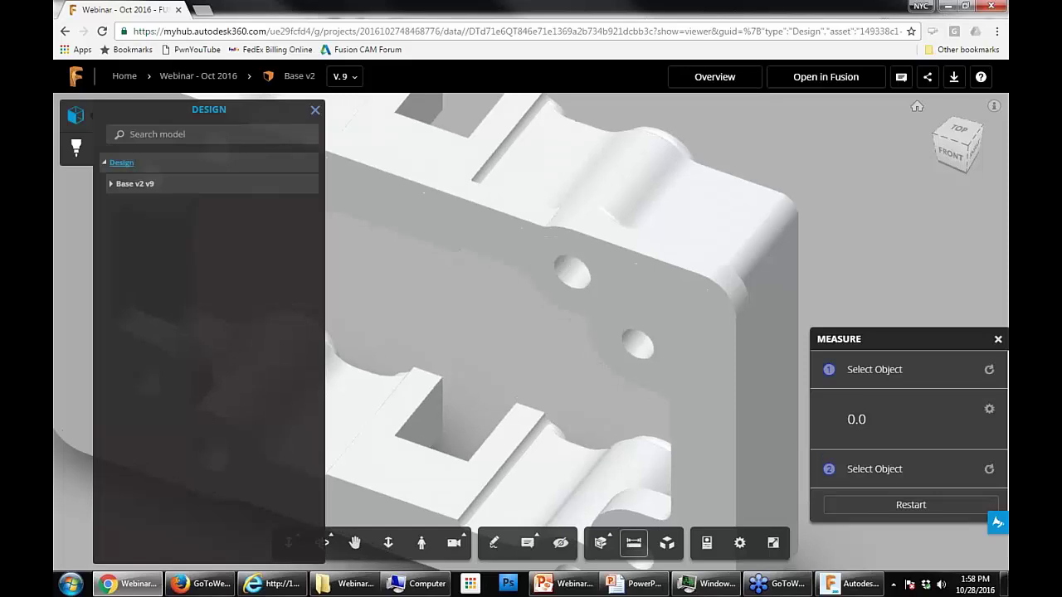
{"action": "left_click_drag", "start_coordinate": [614, 249], "coordinate": [666, 294]}
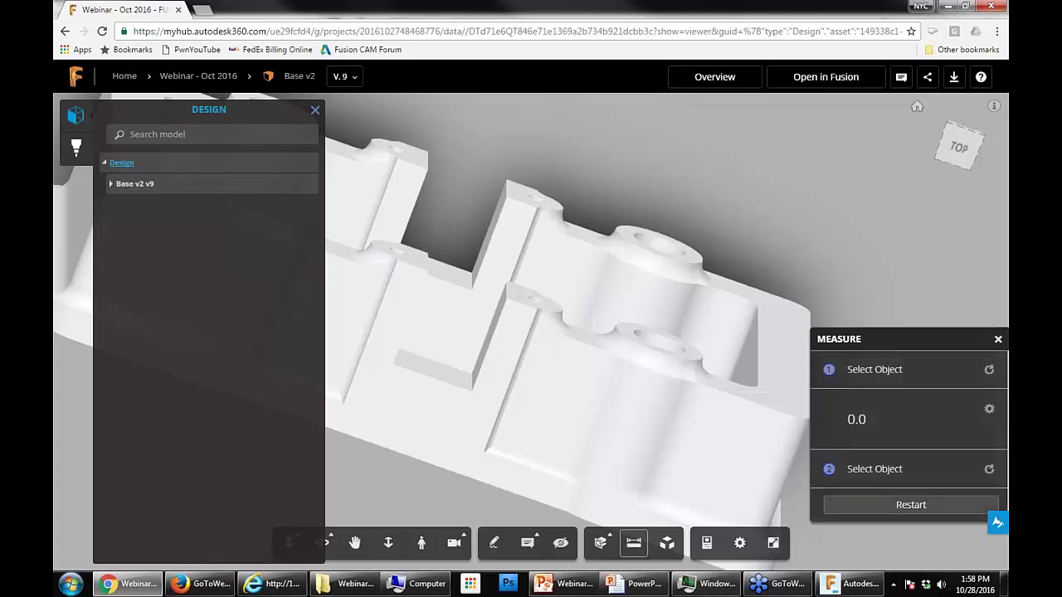
Step: Switch to Fusion 360 and show the hidden Base v2 v9:1 component again
{"action": "left_click", "coordinate": [820, 590]}
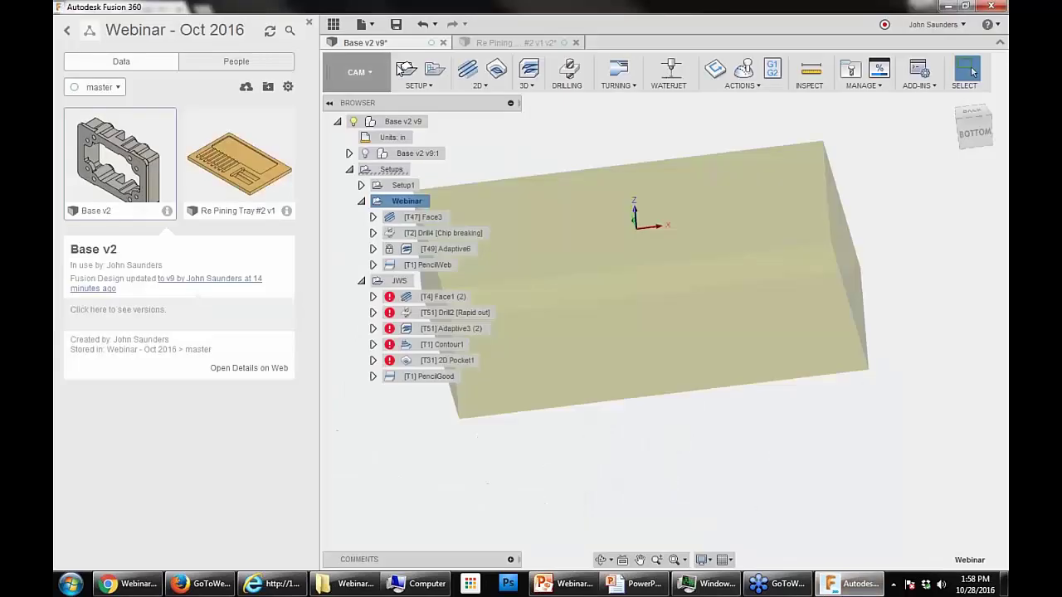
{"action": "left_click", "coordinate": [365, 153]}
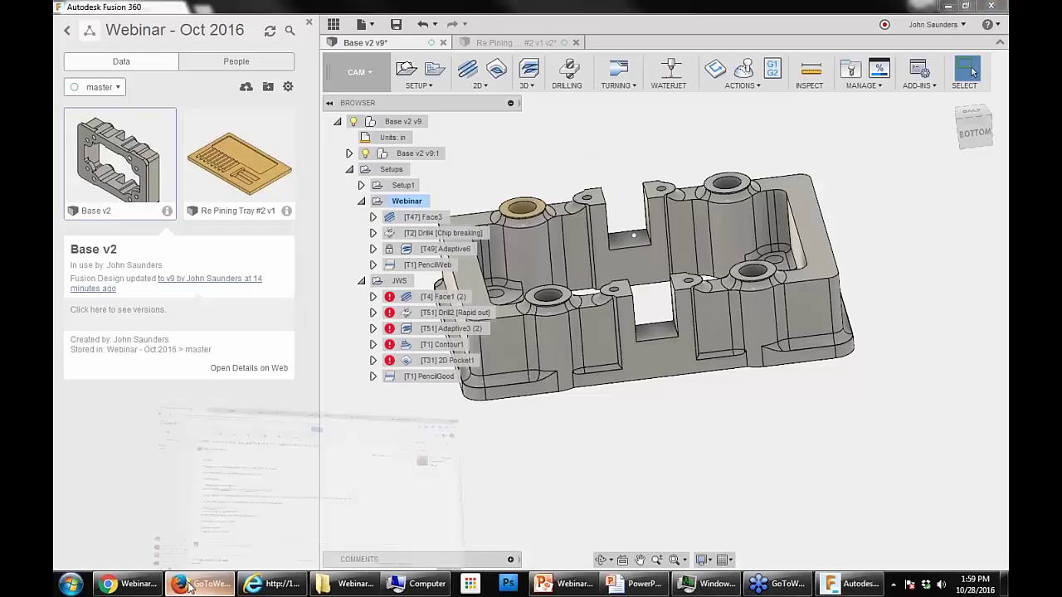
Step: Switch to Firefox and search Google for "autodesk knowledge network" in a new tab
{"action": "left_click", "coordinate": [189, 585]}
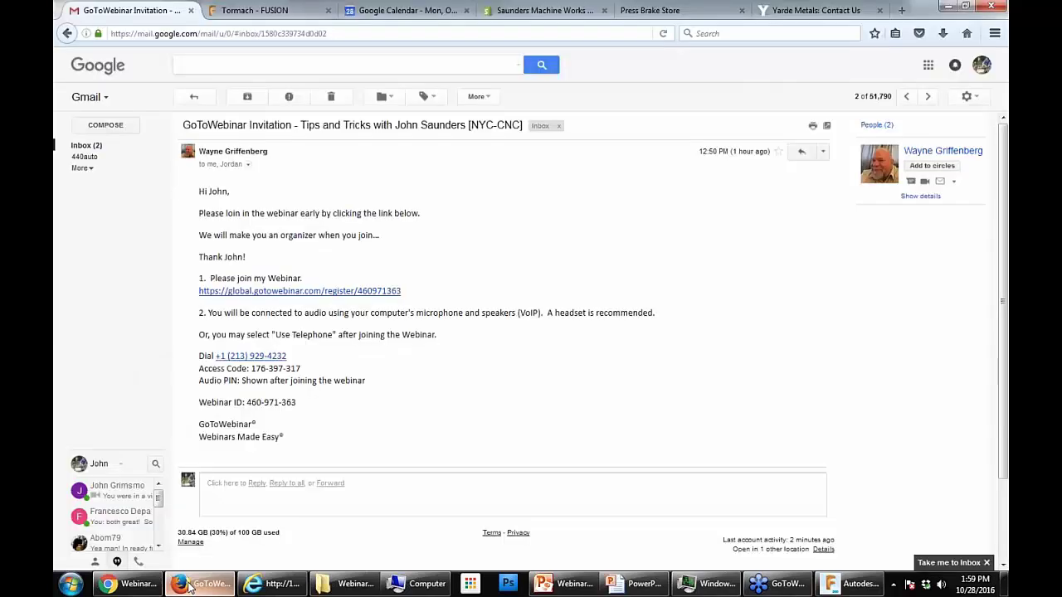
{"action": "key", "text": "ctrl+t"}
{"action": "type", "text": "a"}
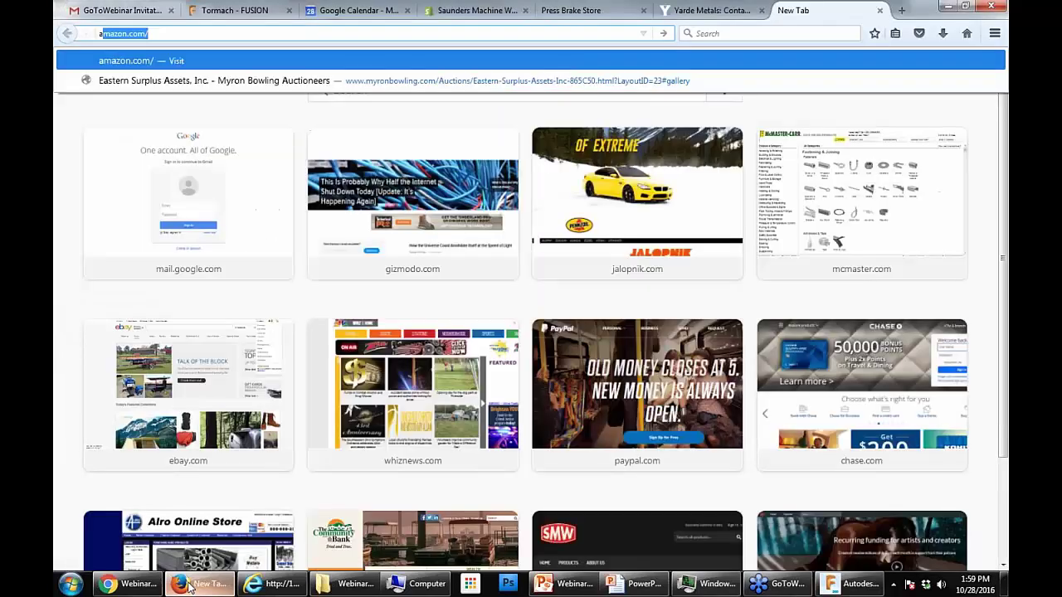
{"action": "type", "text": "utodesk knowledge kno"}
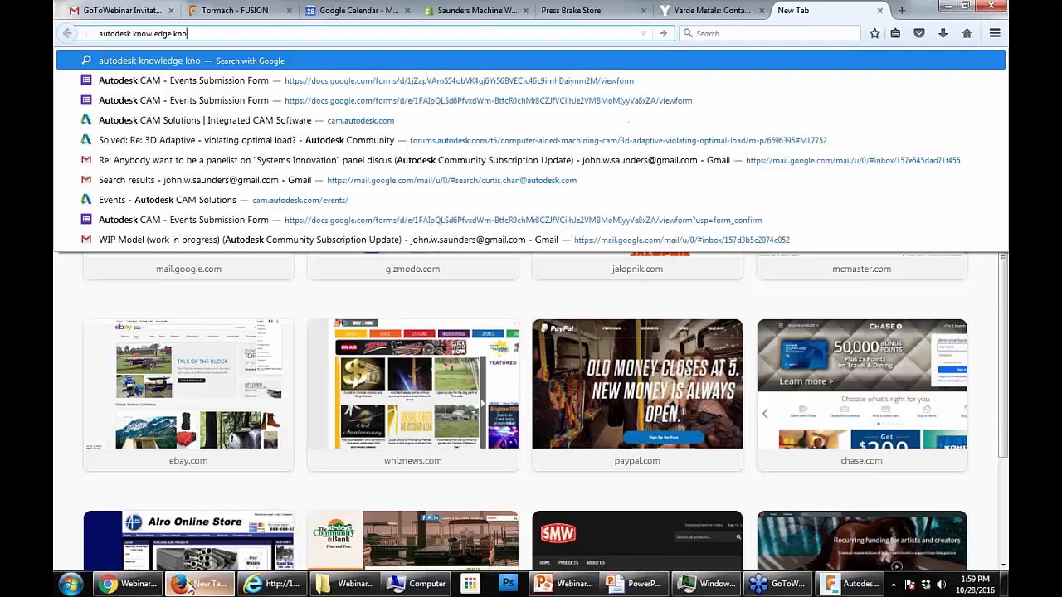
{"action": "key", "text": "BackSpace"}
{"action": "key", "text": "BackSpace"}
{"action": "key", "text": "BackSpace"}
{"action": "type", "text": "network"}
{"action": "key", "text": "Return"}
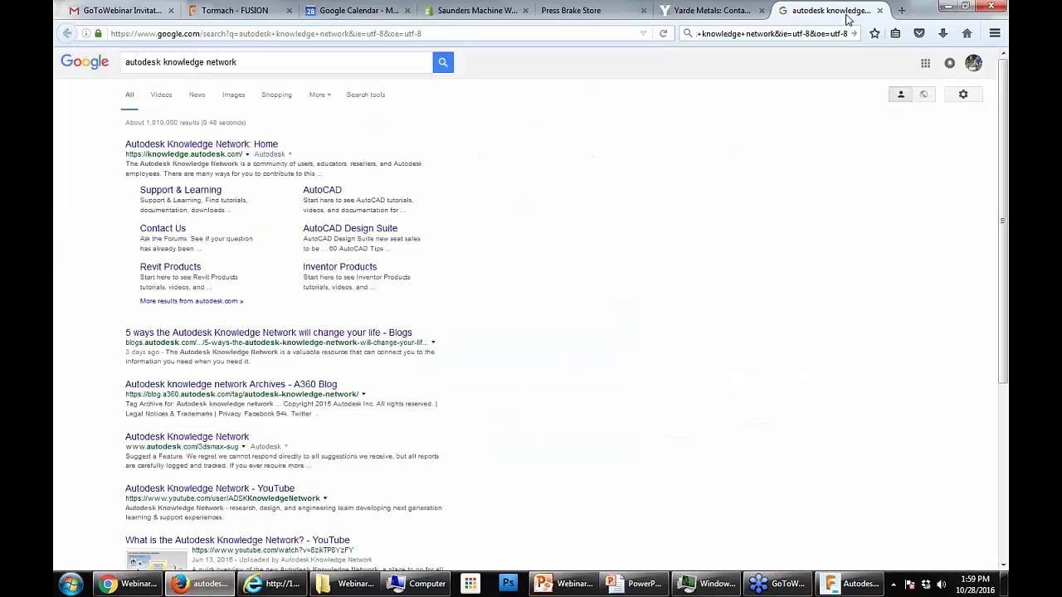
Step: Transfer the search results address to Chrome and open the Autodesk Knowledge Network home page from it
{"action": "key", "text": "ctrl+l"}
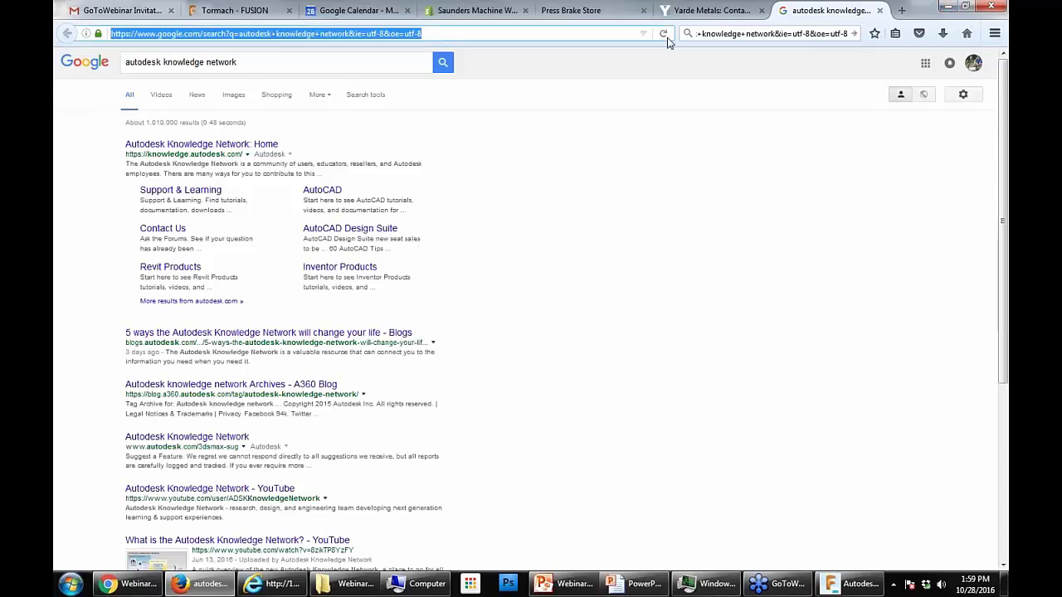
{"action": "left_click", "coordinate": [951, 7]}
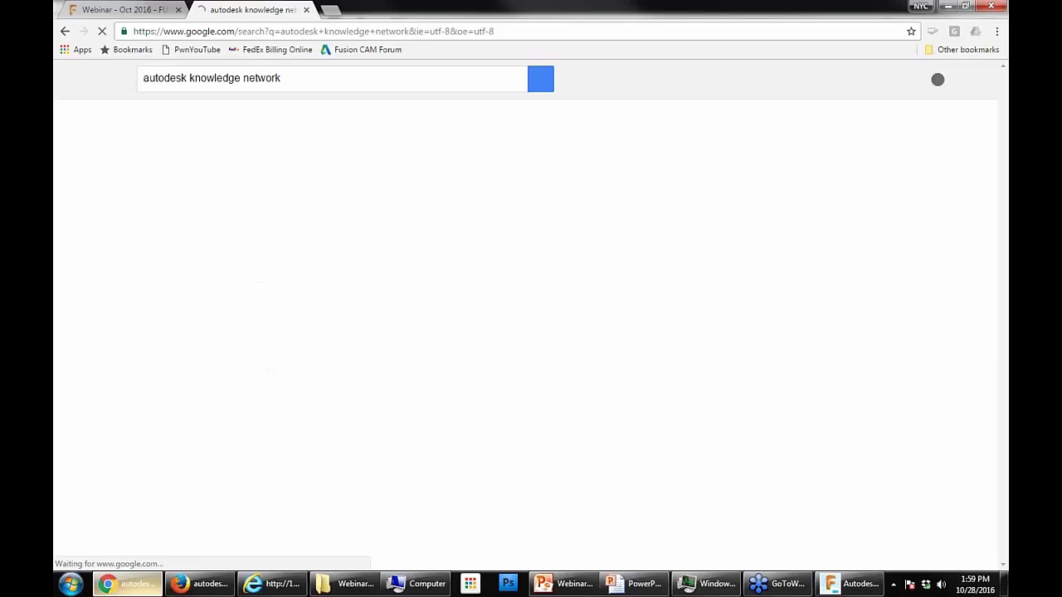
{"action": "left_click", "coordinate": [240, 180]}
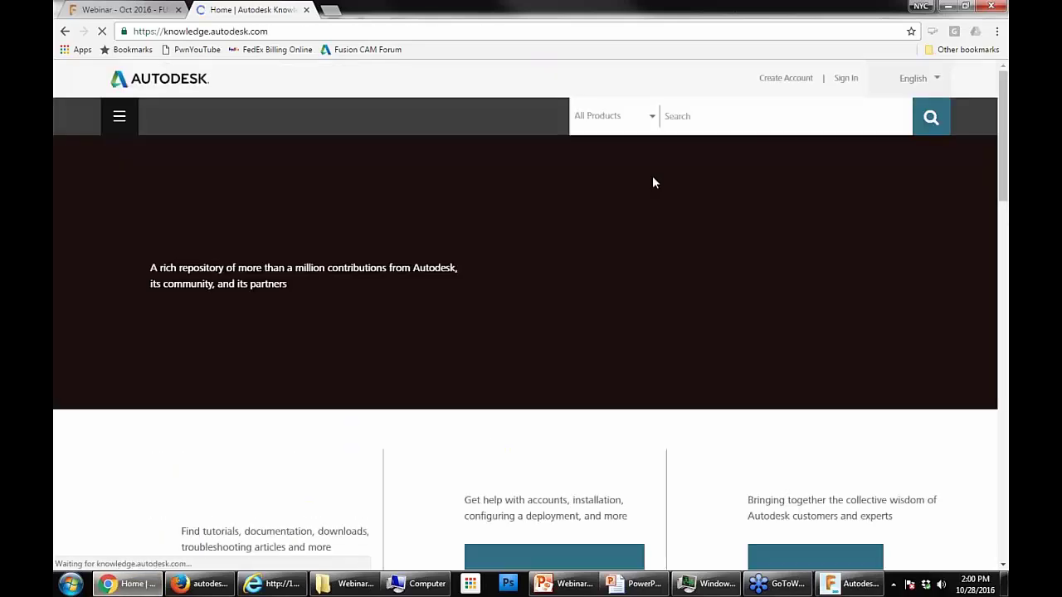
{"action": "key", "text": "ctrl+t"}
{"action": "type", "text": "https://www.youtube.com/nyccnc"}
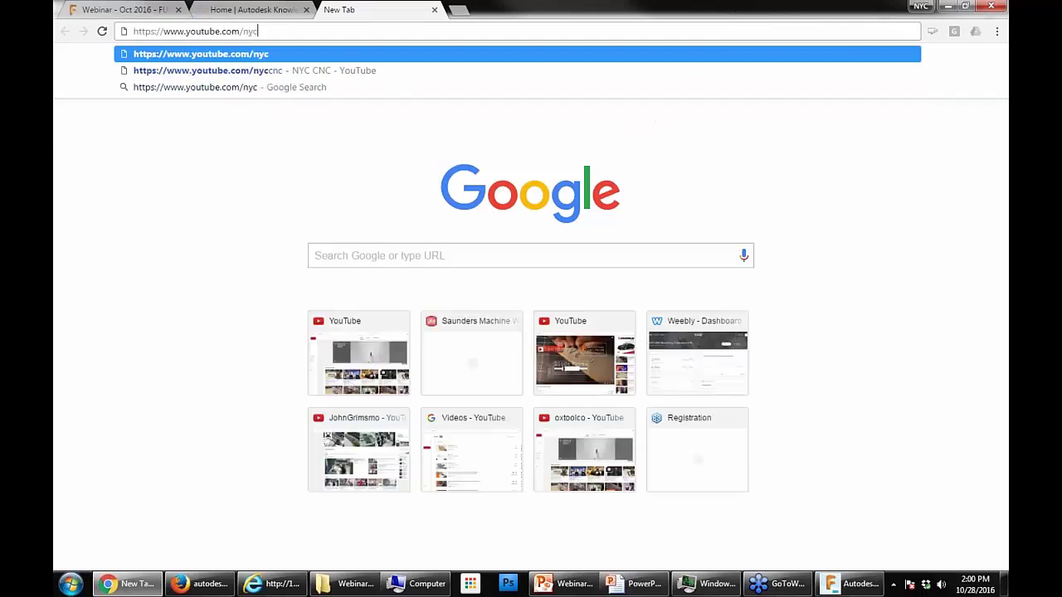
{"action": "key", "text": "Return"}
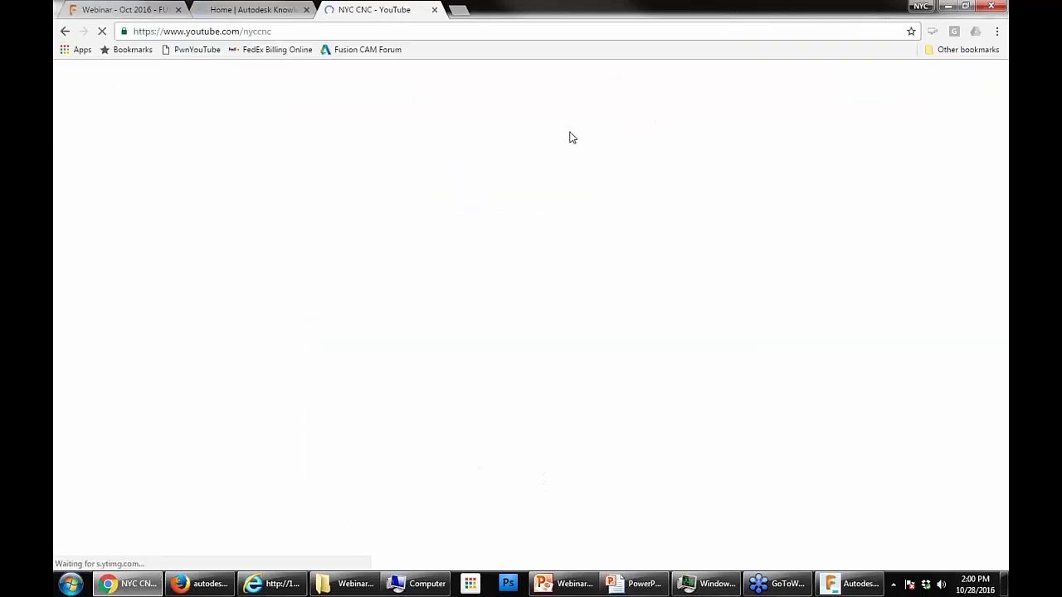